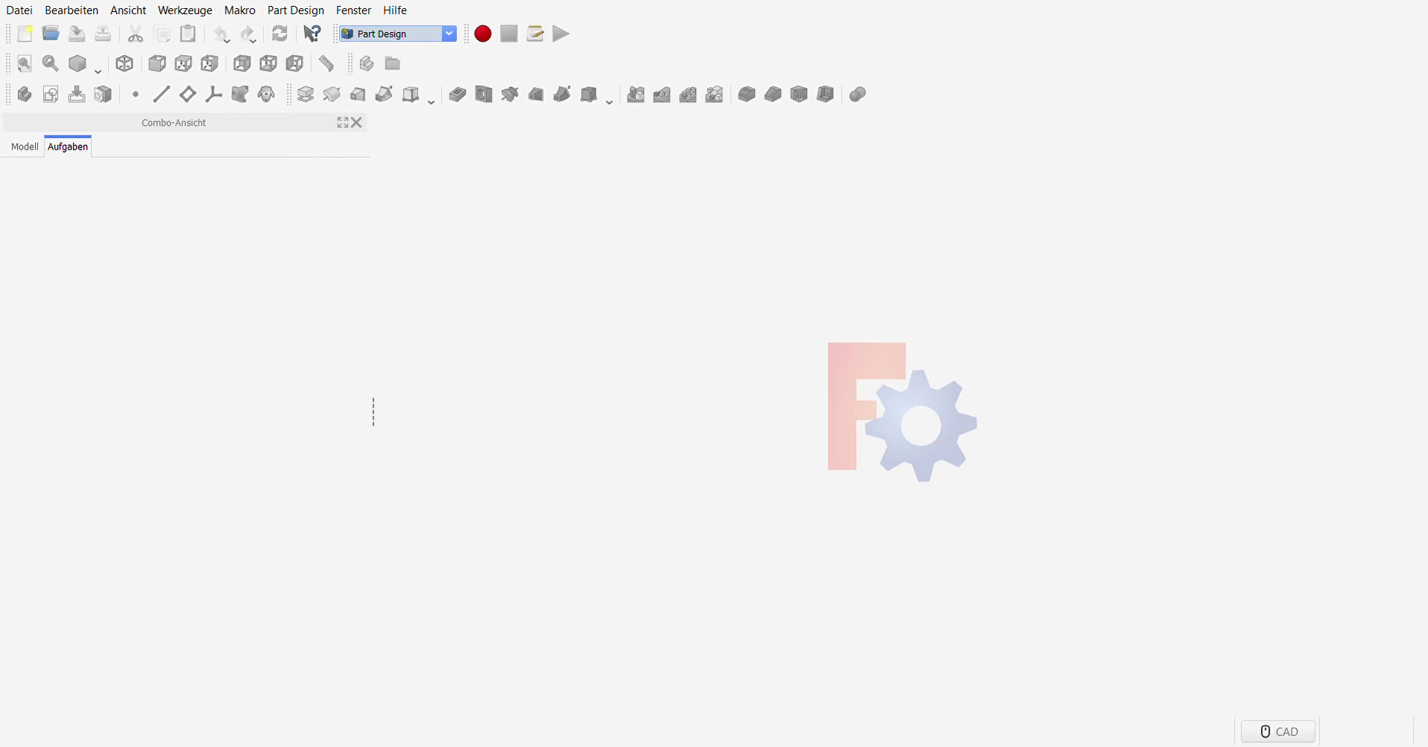
Step: Create a new document with a body and open a sketch on the XY_Plane
{"action": "left_click", "coordinate": [27, 51]}
{"action": "left_click", "coordinate": [25, 95]}
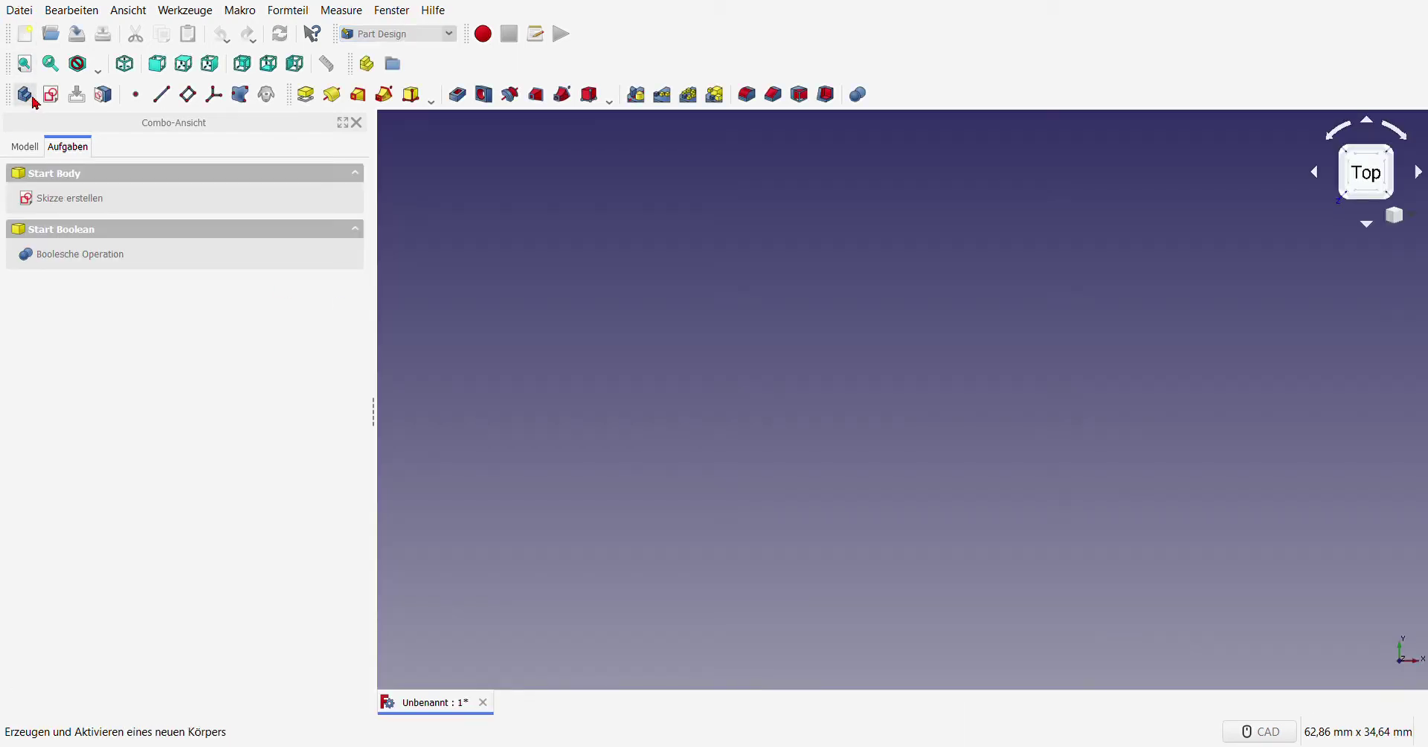
{"action": "left_click", "coordinate": [51, 95]}
{"action": "left_click", "coordinate": [87, 264]}
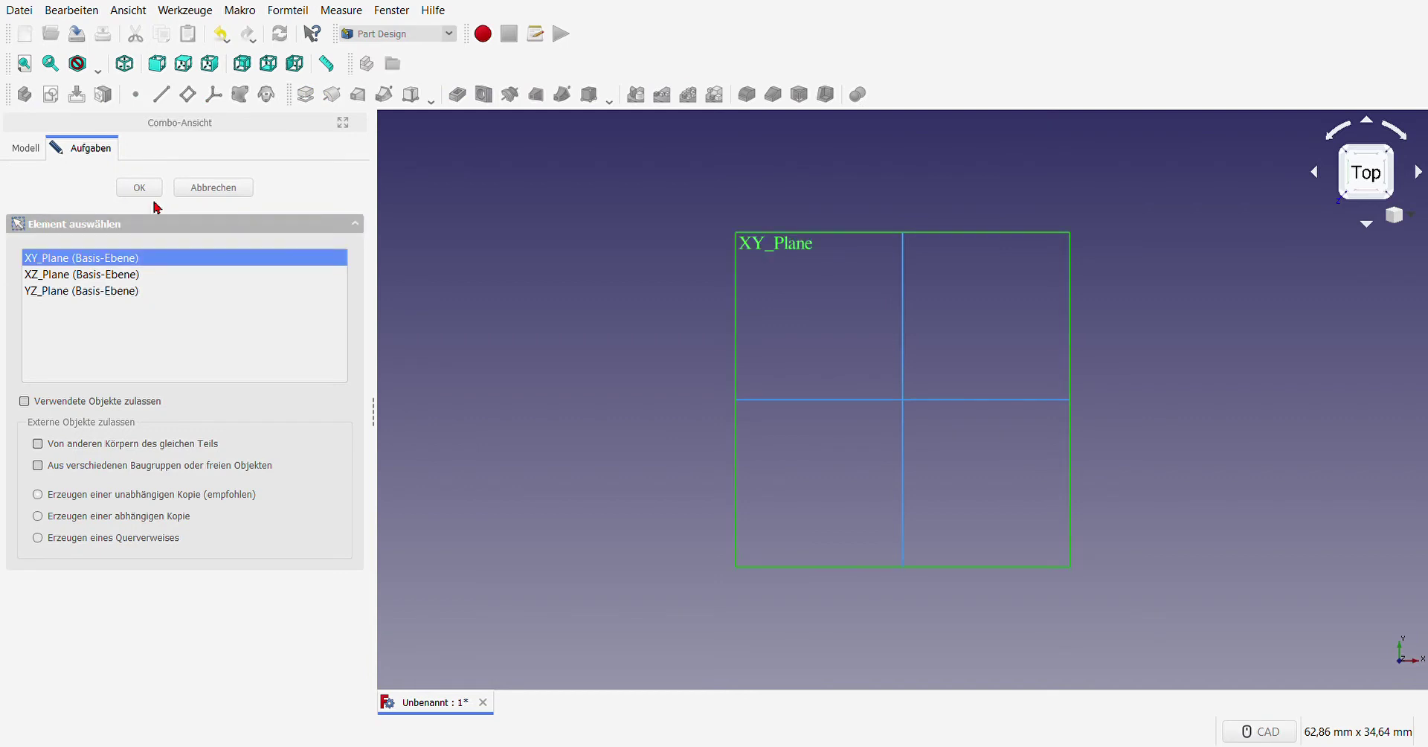
{"action": "left_click", "coordinate": [149, 189]}
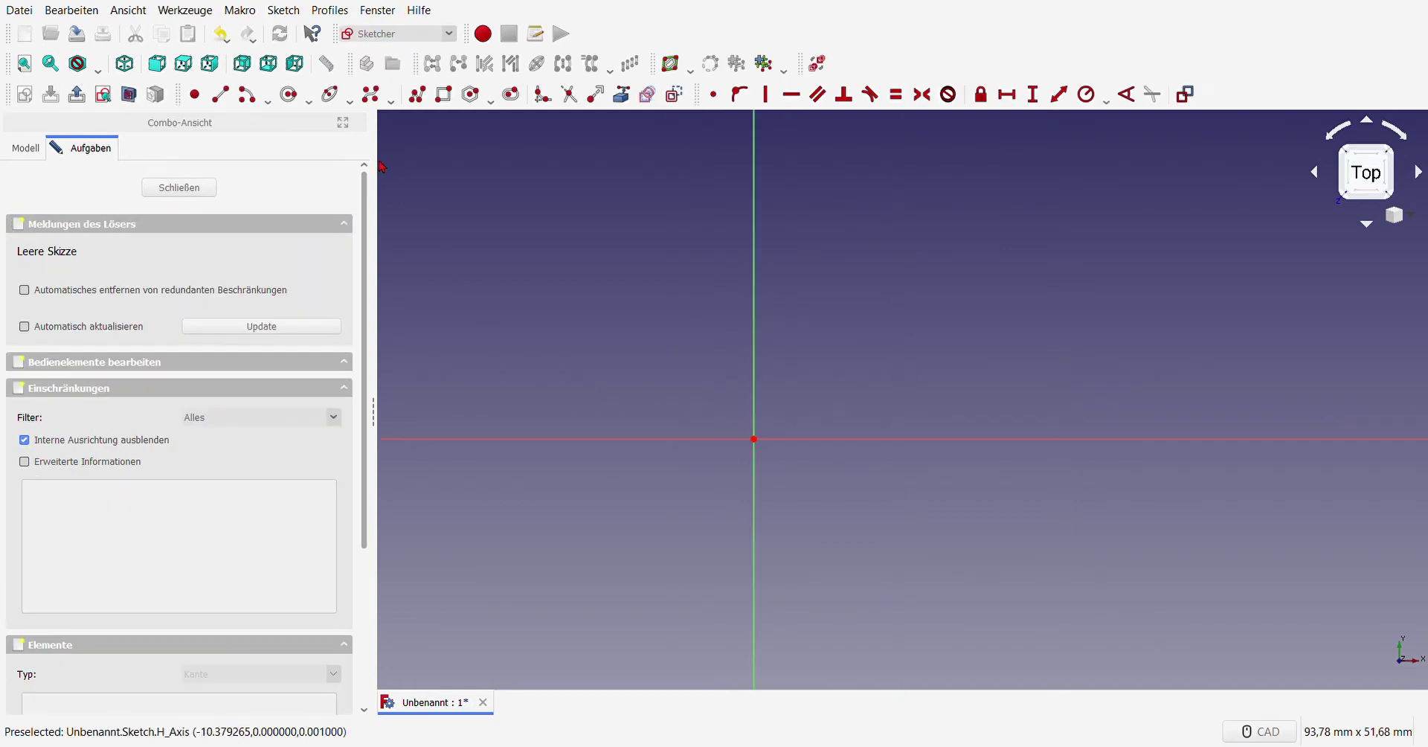
Step: Draw a centre arc from the origin and put its right end on the horizontal axis
{"action": "left_click", "coordinate": [246, 94]}
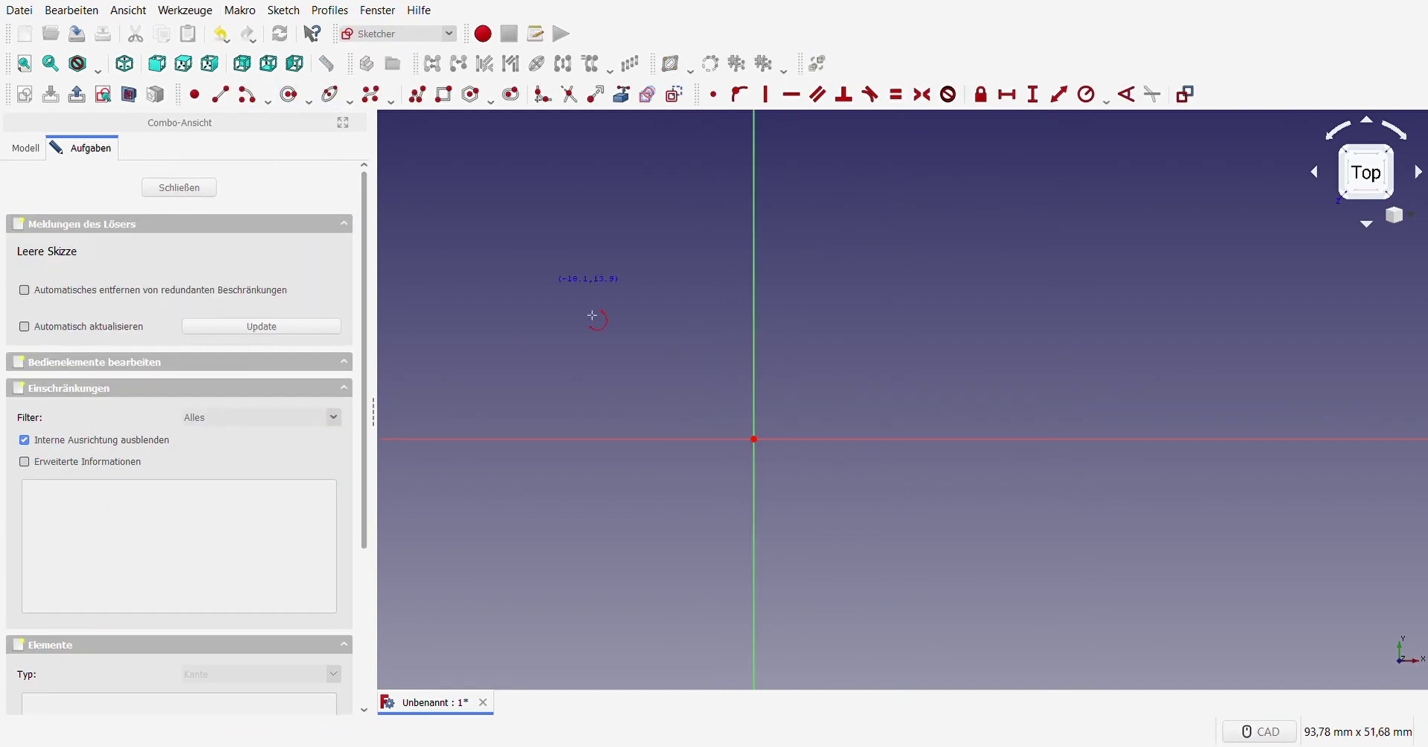
{"action": "left_click", "coordinate": [754, 439]}
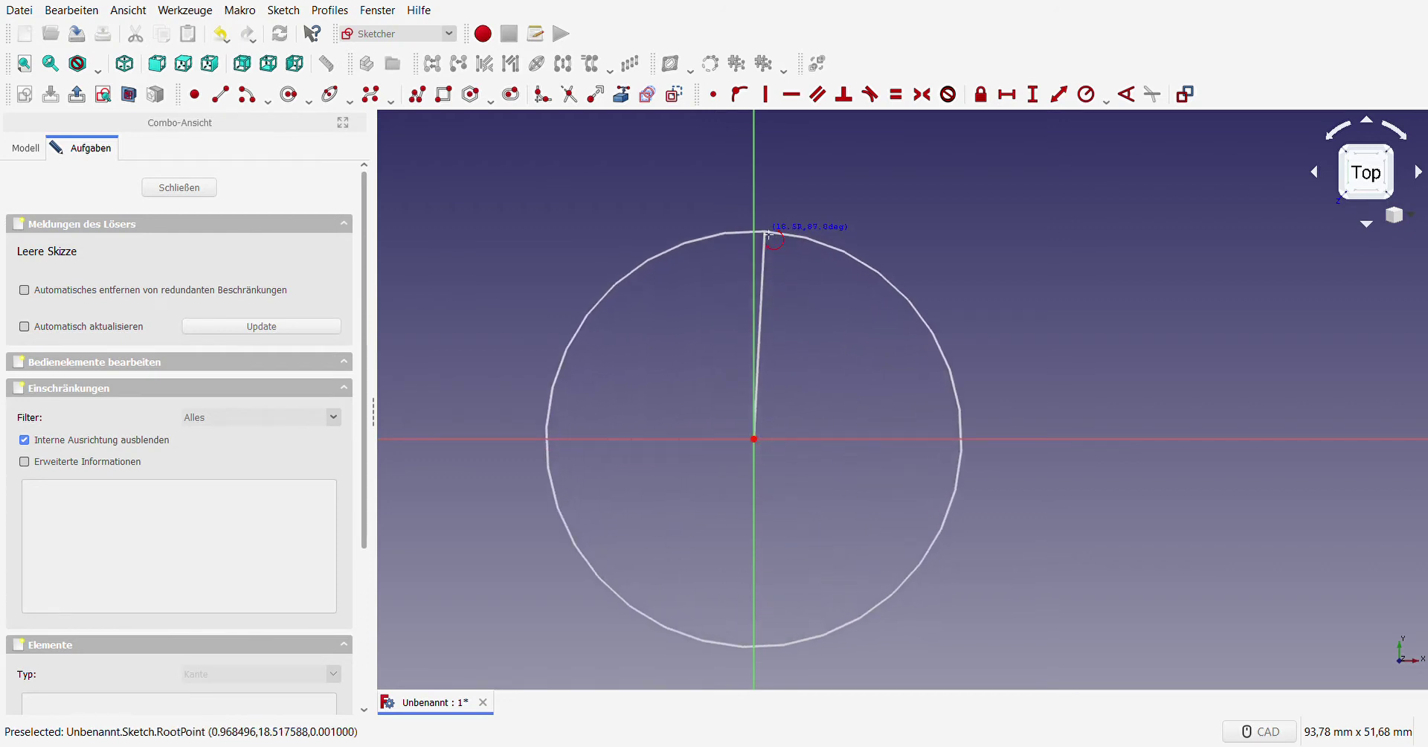
{"action": "left_click", "coordinate": [760, 228]}
{"action": "left_click", "coordinate": [964, 428]}
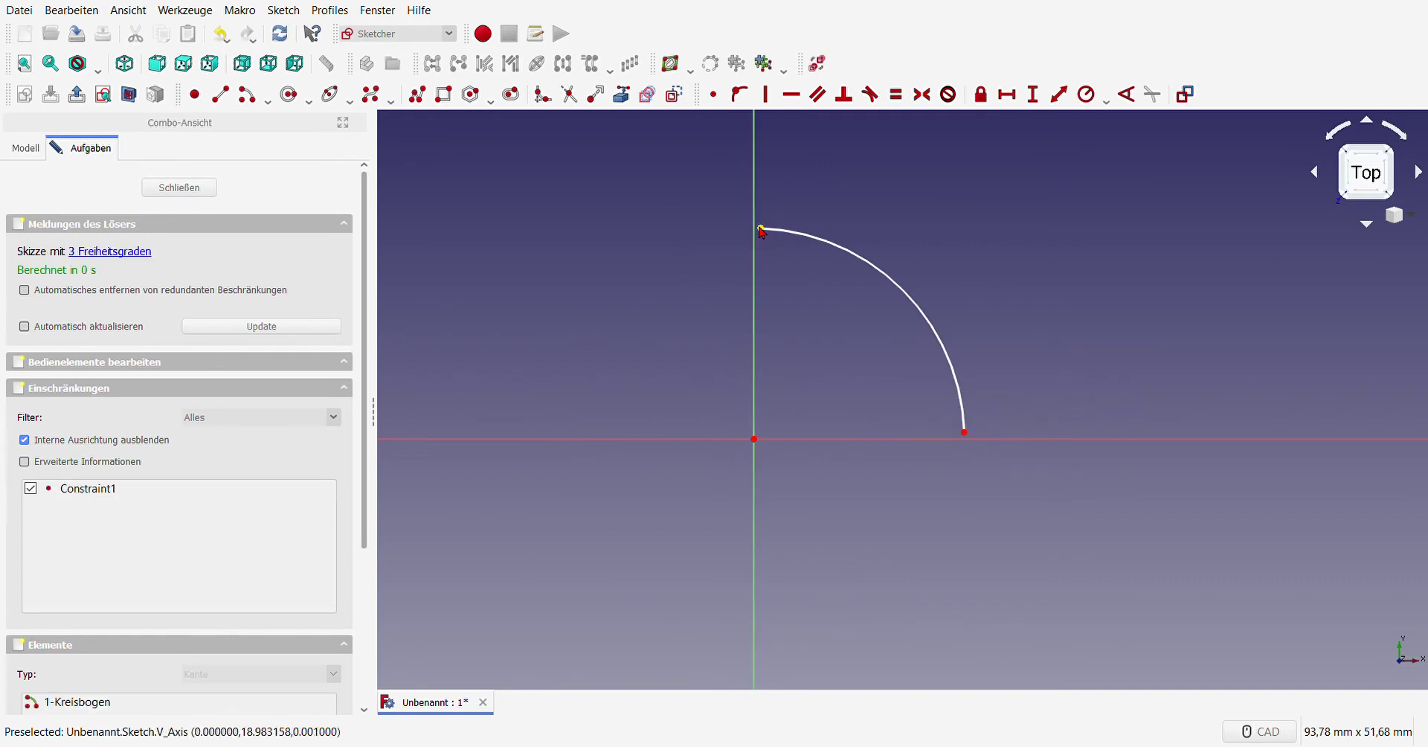
{"action": "left_click_drag", "start_coordinate": [758, 230], "coordinate": [704, 237]}
{"action": "left_click", "coordinate": [959, 435]}
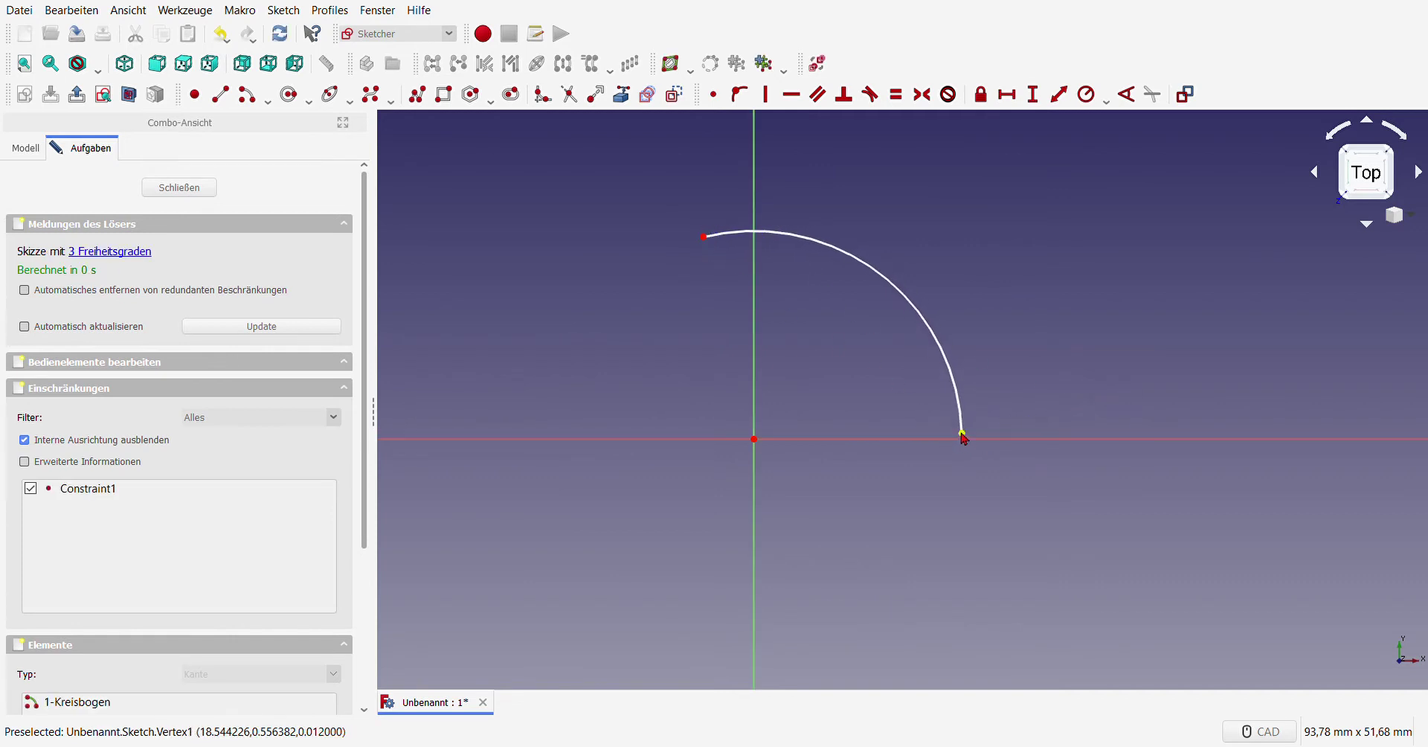
{"action": "left_click", "coordinate": [990, 440]}
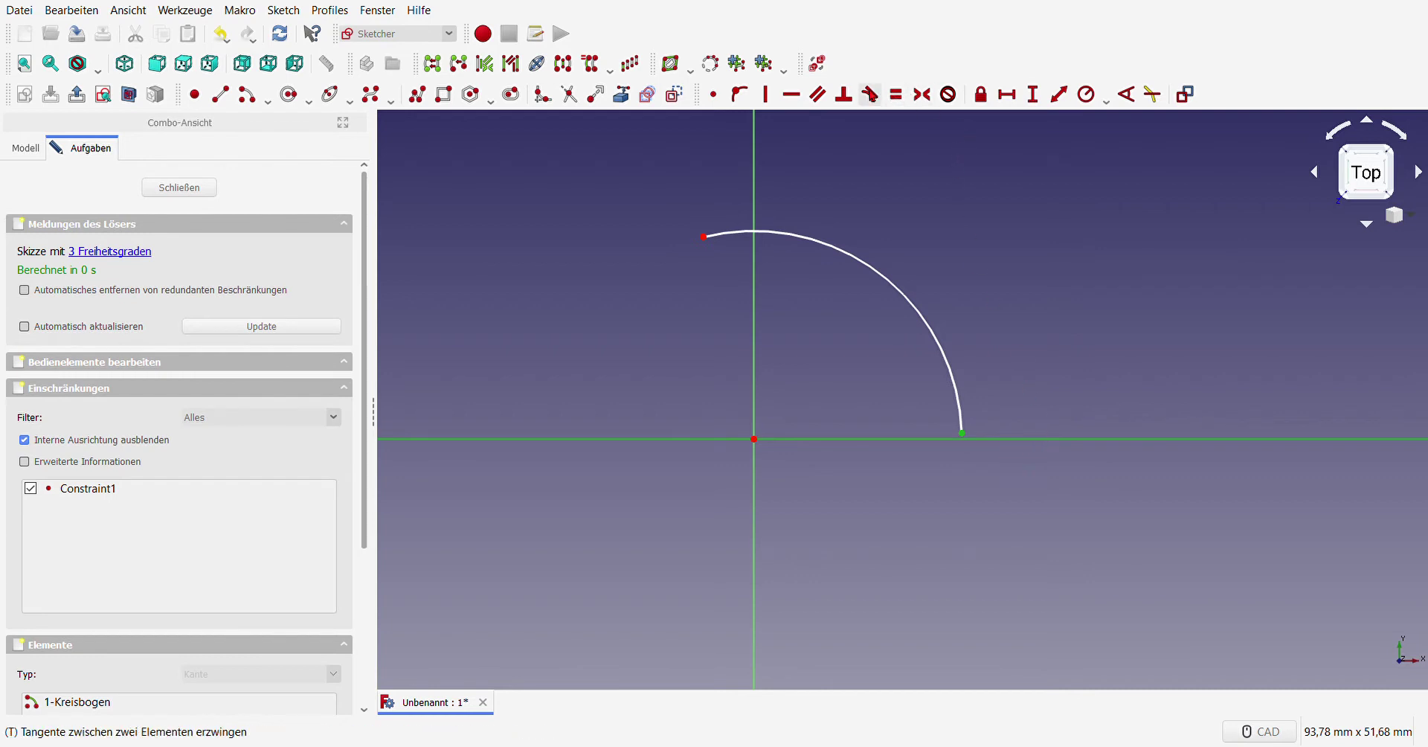
{"action": "left_click", "coordinate": [740, 94]}
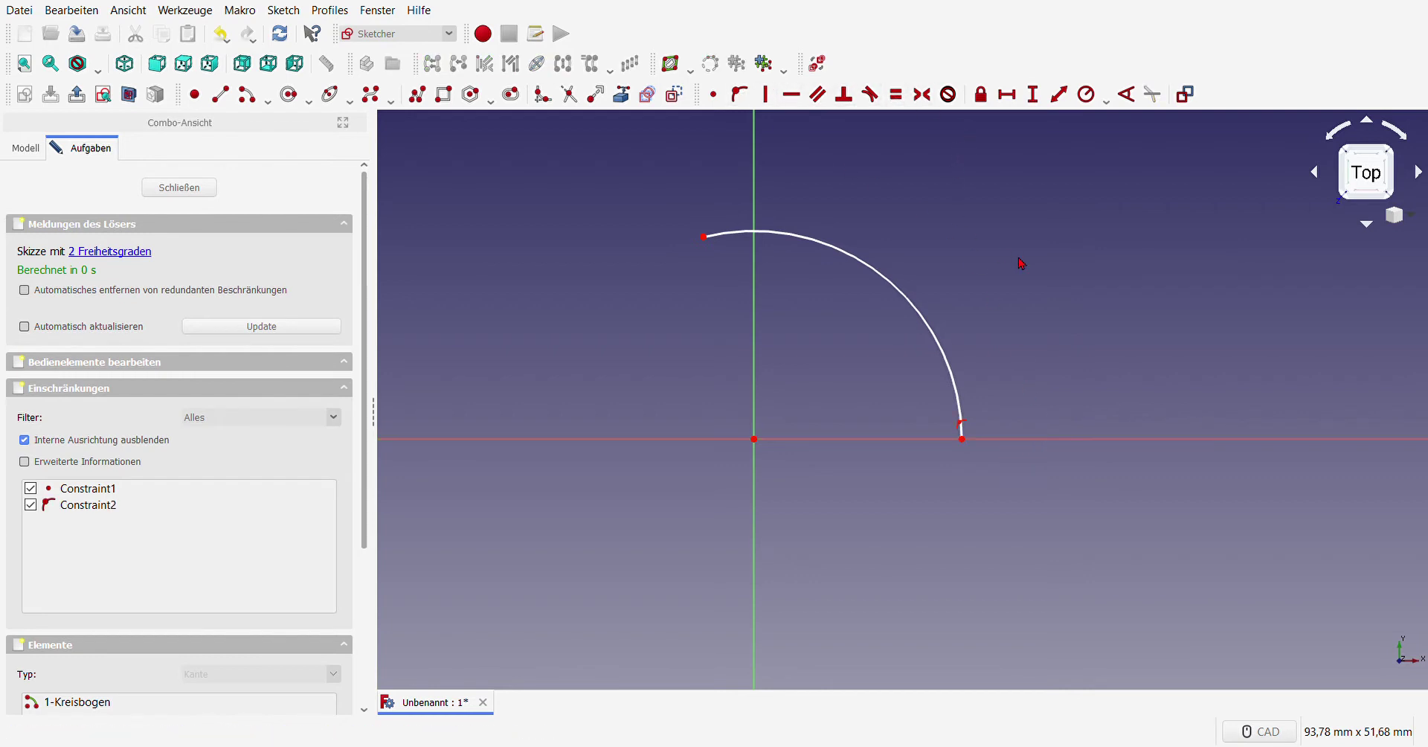
Step: Constrain the arc radius to 38 mm and move its label inward
{"action": "left_click", "coordinate": [934, 312]}
{"action": "left_click", "coordinate": [1086, 94]}
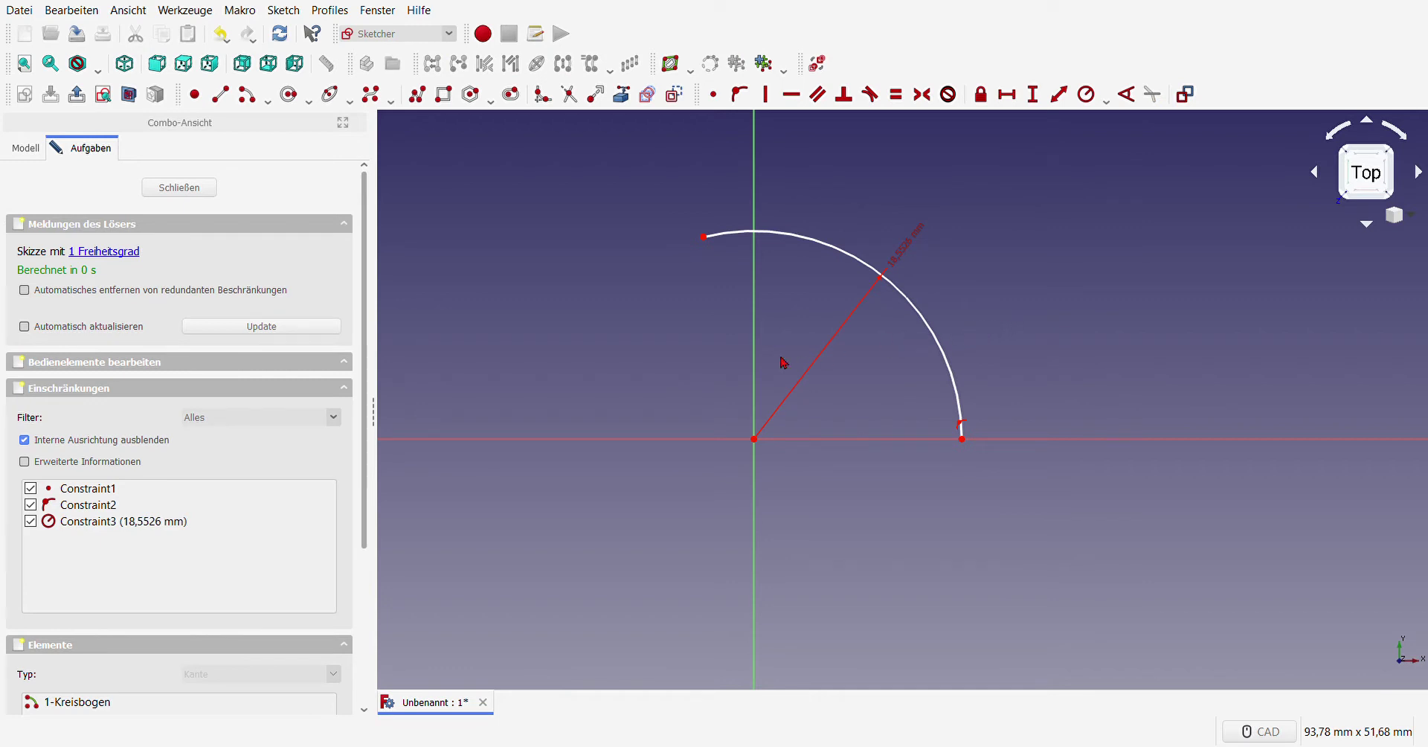
{"action": "key", "text": "Return"}
{"action": "scroll", "coordinate": [781, 431], "scroll_direction": "down", "scroll_amount": 3}
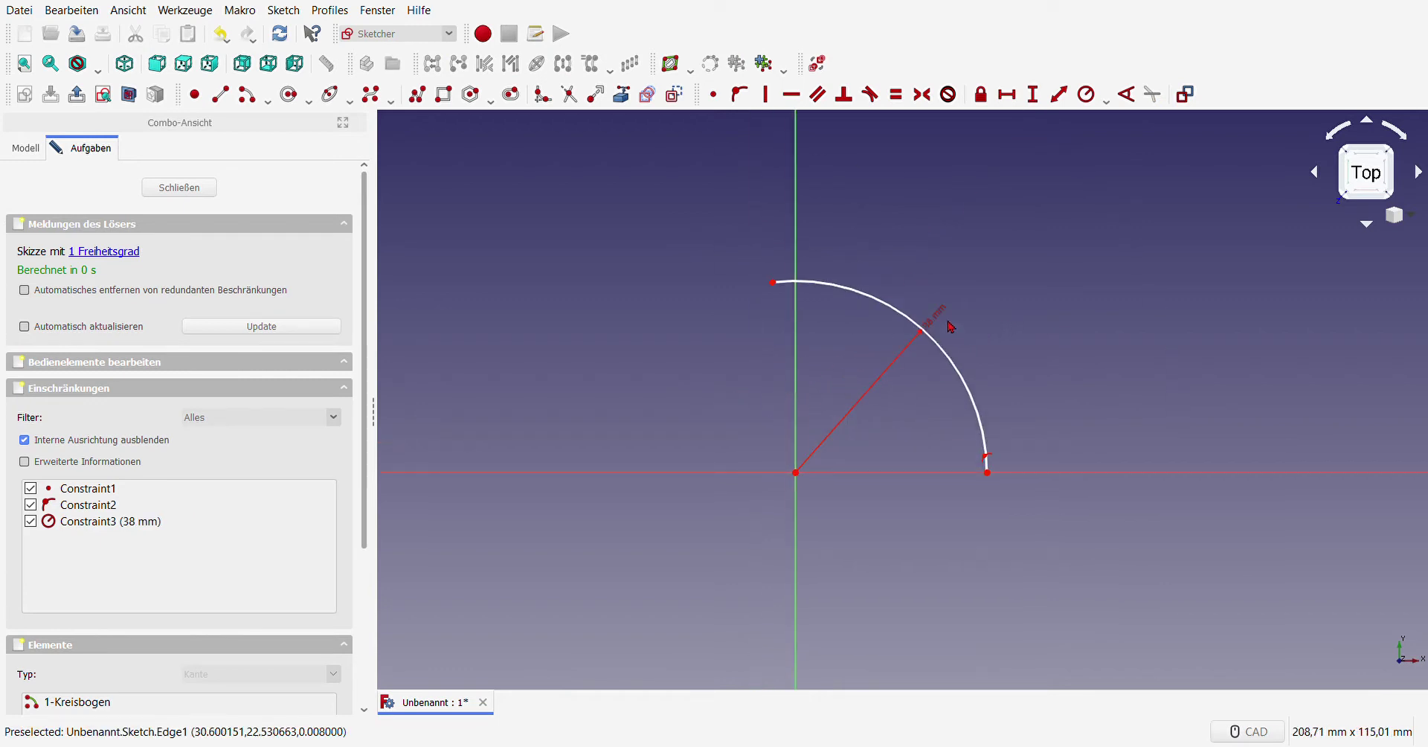
{"action": "left_click", "coordinate": [939, 322]}
{"action": "mouse_move", "coordinate": [934, 323]}
{"action": "left_mouse_down"}
{"action": "mouse_move", "coordinate": [915, 351]}
{"action": "mouse_move", "coordinate": [918, 388]}
{"action": "left_mouse_up"}
{"action": "scroll", "coordinate": [715, 398], "scroll_direction": "up", "scroll_amount": 5}
{"action": "scroll", "coordinate": [744, 381], "scroll_direction": "down", "scroll_amount": 5}
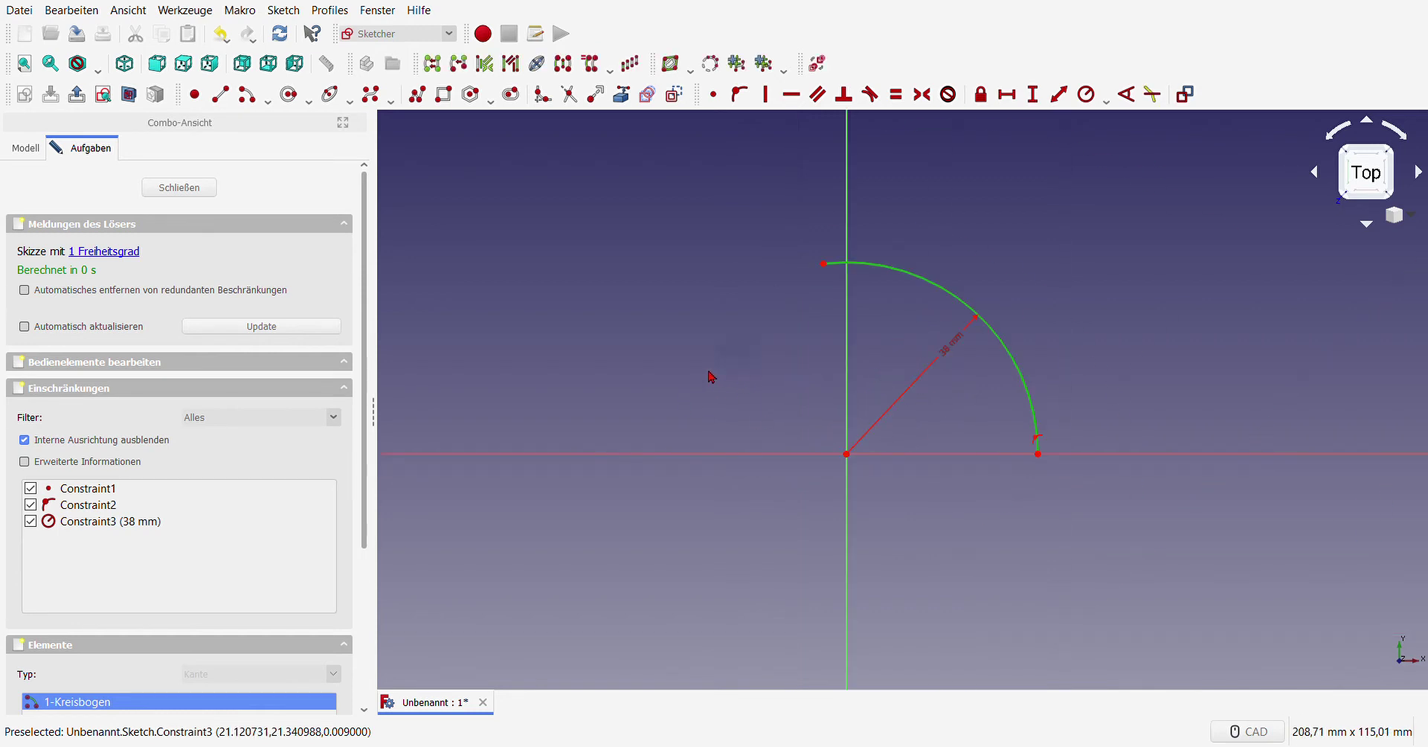
{"action": "left_click", "coordinate": [726, 380]}
{"action": "scroll", "coordinate": [702, 372], "scroll_direction": "up", "scroll_amount": 2}
{"action": "scroll", "coordinate": [712, 370], "scroll_direction": "down", "scroll_amount": 2}
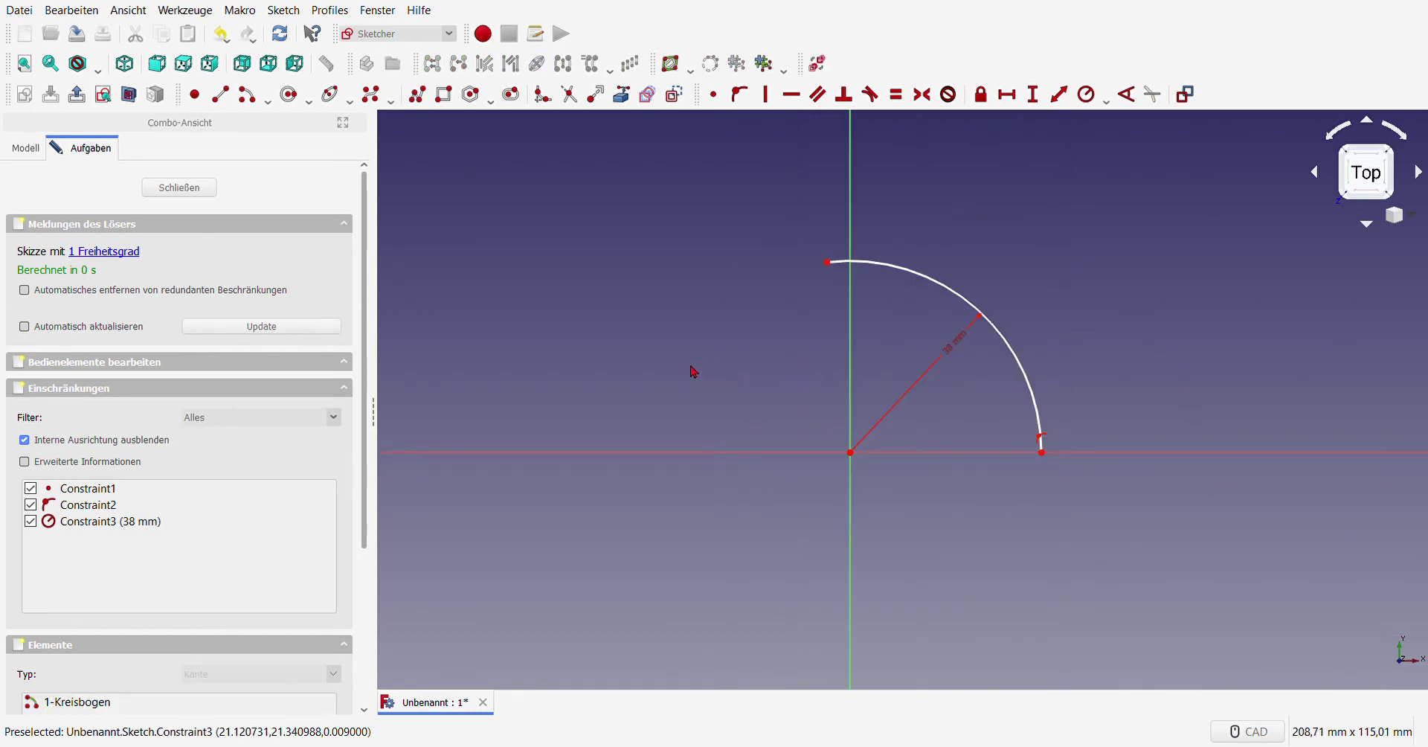
Step: Draw a slanted line from near the arc start and a second line down to the axis
{"action": "left_click", "coordinate": [220, 94]}
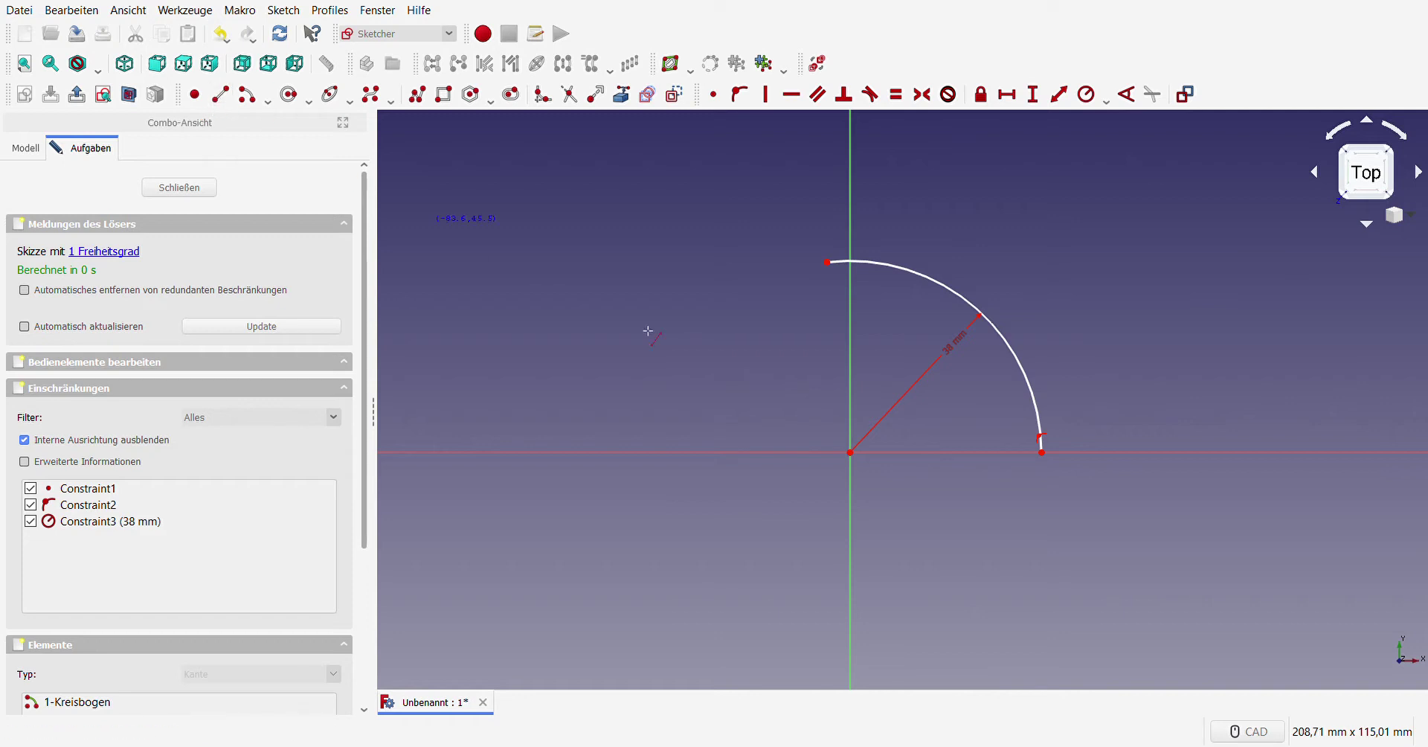
{"action": "left_click", "coordinate": [797, 275]}
{"action": "left_click", "coordinate": [453, 343]}
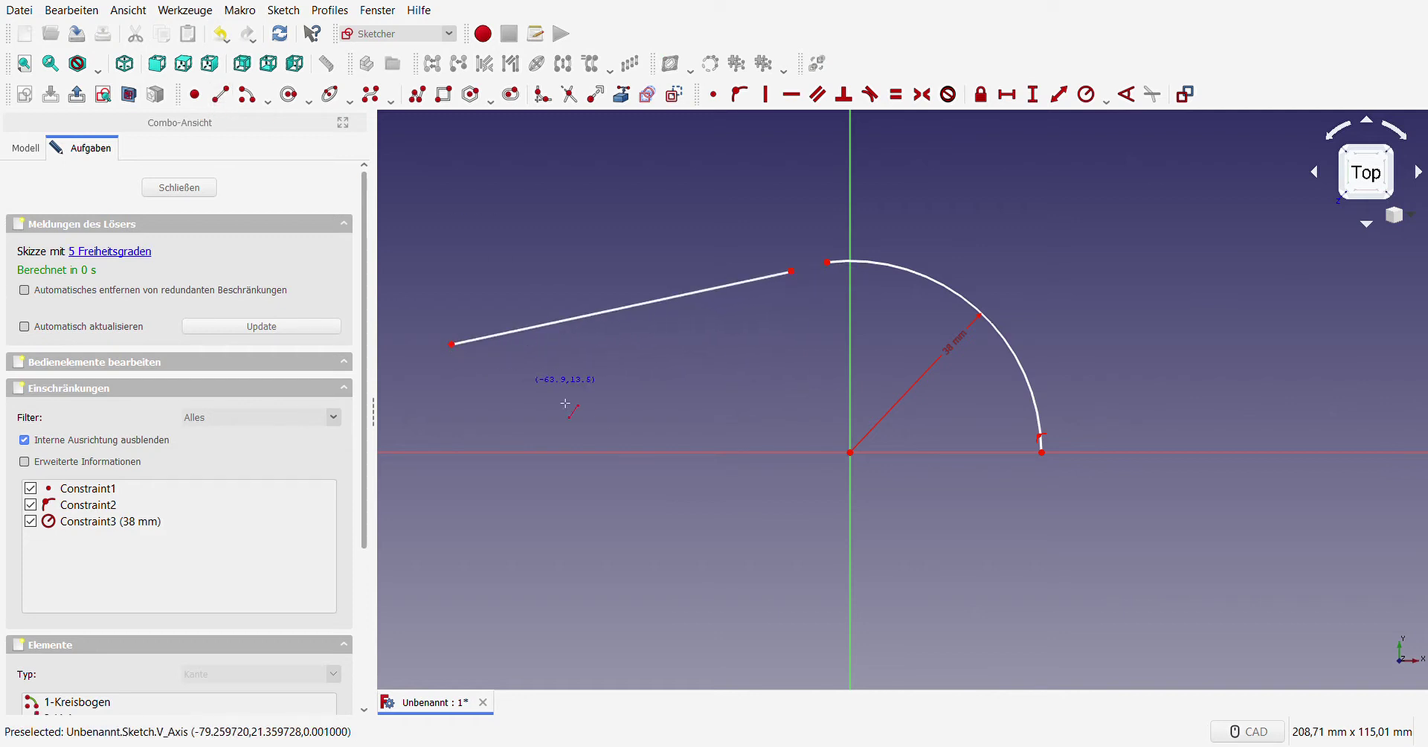
{"action": "scroll", "coordinate": [562, 401], "scroll_direction": "down", "scroll_amount": 3}
{"action": "scroll", "coordinate": [565, 421], "scroll_direction": "up", "scroll_amount": 3}
{"action": "left_click", "coordinate": [990, 381]}
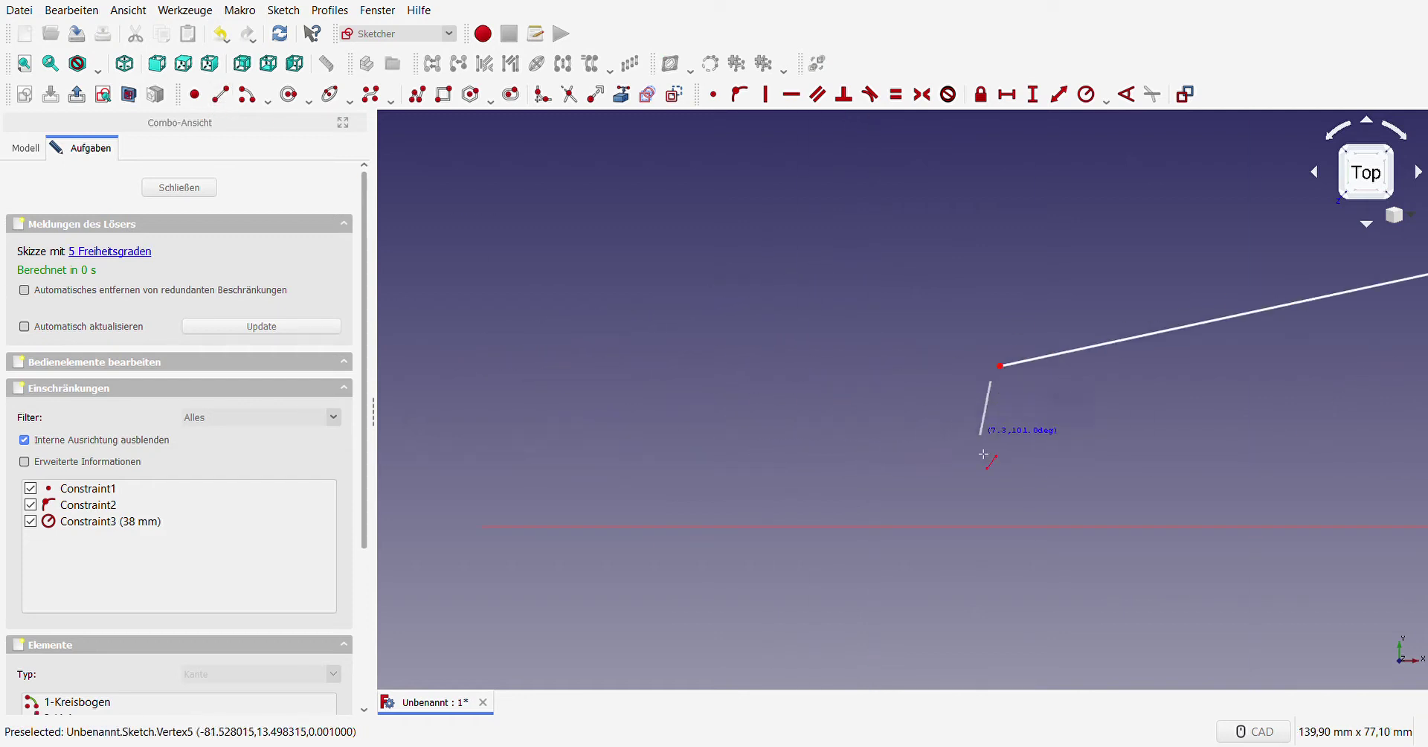
{"action": "left_click", "coordinate": [991, 526]}
{"action": "scroll", "coordinate": [744, 469], "scroll_direction": "down", "scroll_amount": 4}
{"action": "scroll", "coordinate": [818, 469], "scroll_direction": "up", "scroll_amount": 2}
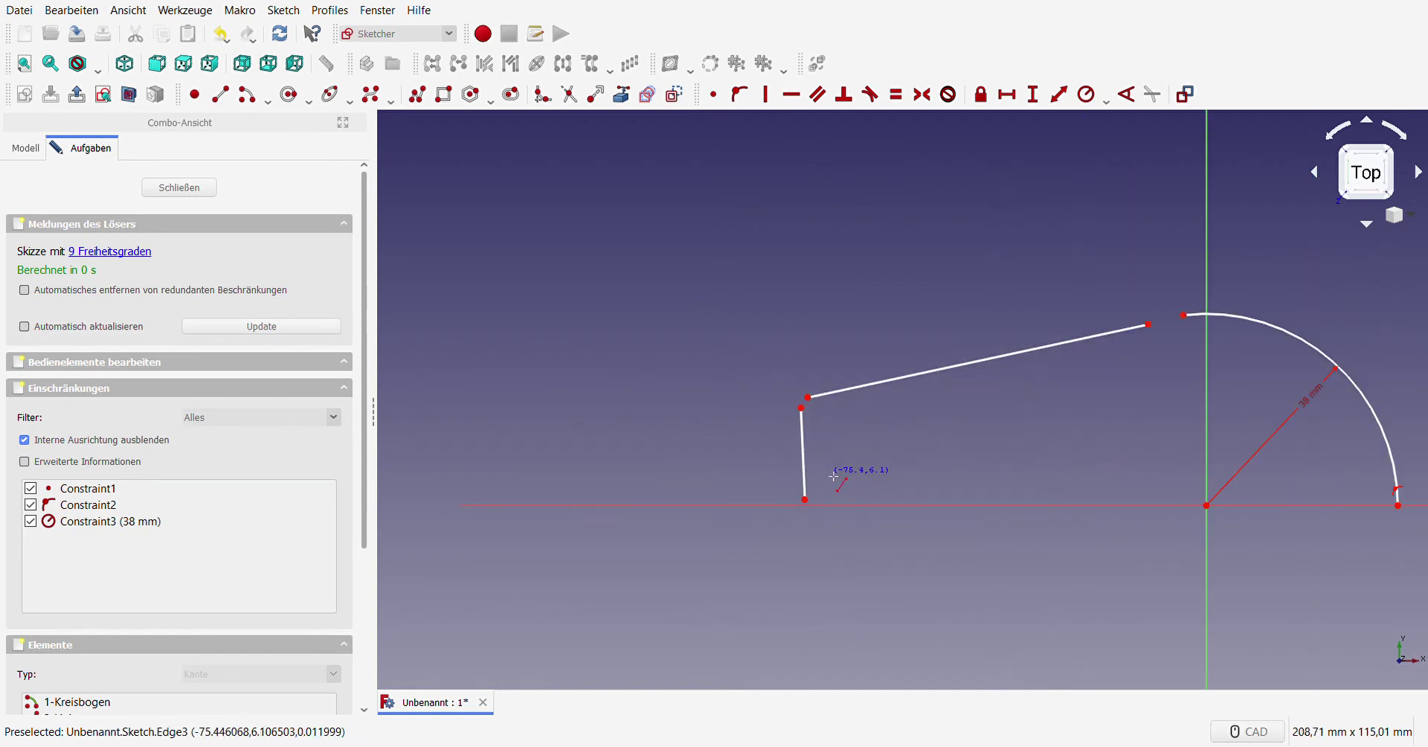
{"action": "right_click", "coordinate": [816, 469]}
Step: Make the left line vertical, join the line endpoints, and make the slanted line tangent to the arc
{"action": "left_click", "coordinate": [803, 453]}
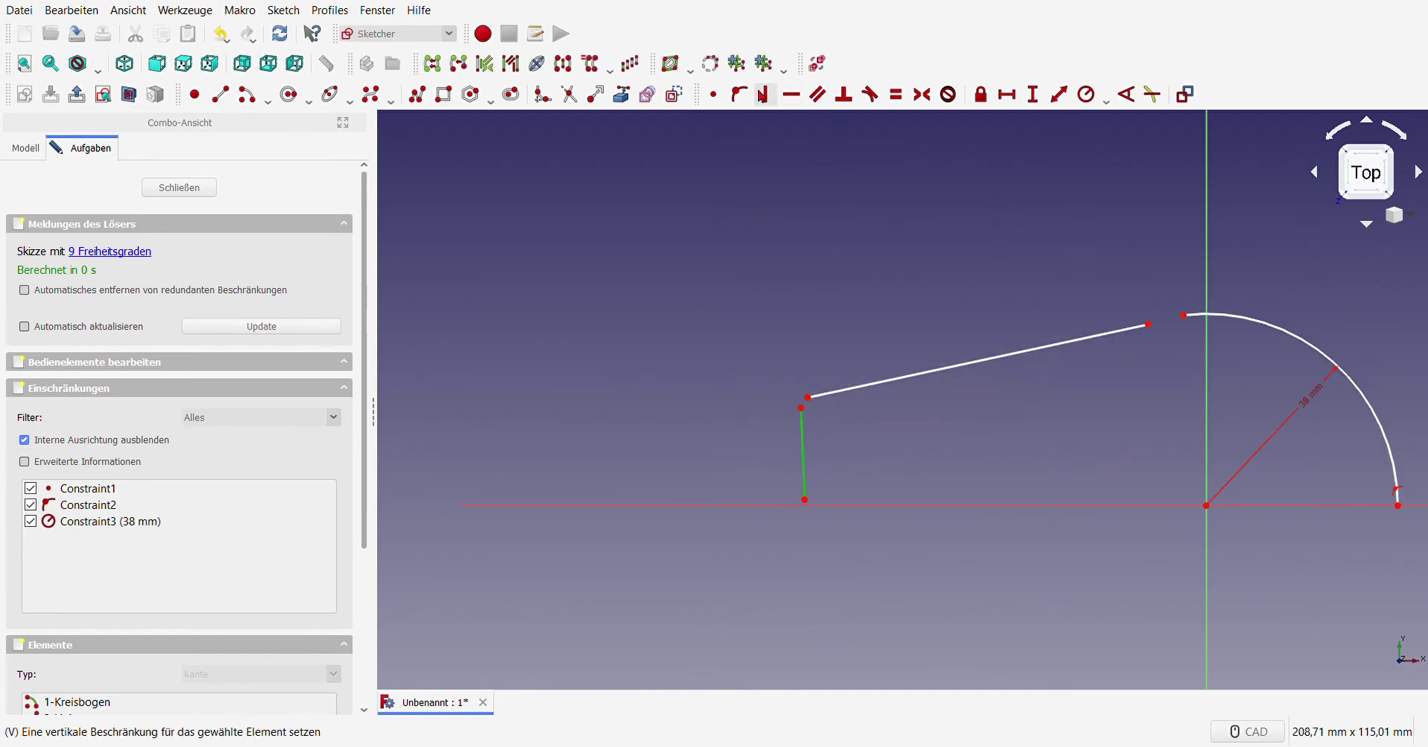
{"action": "left_click", "coordinate": [766, 93]}
{"action": "left_click_drag", "start_coordinate": [770, 366], "coordinate": [810, 413]}
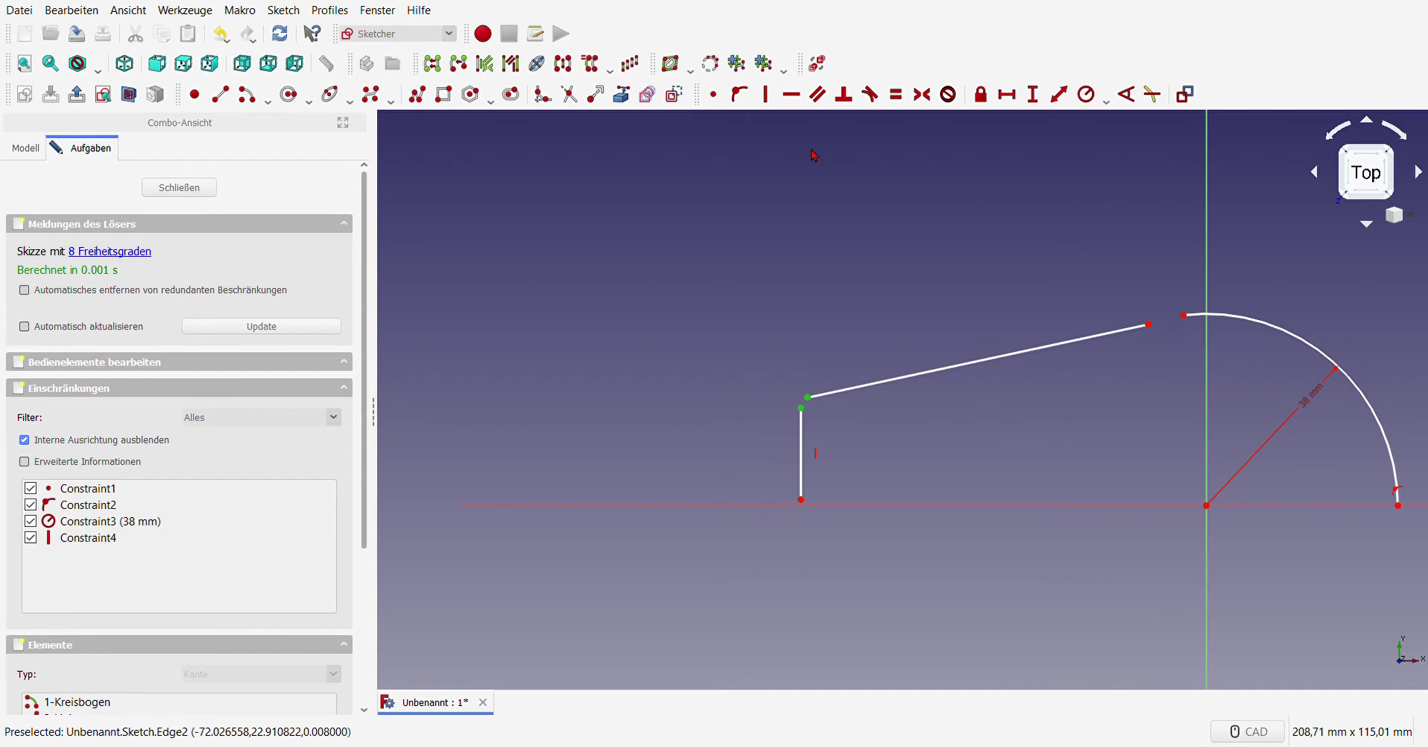
{"action": "left_click", "coordinate": [714, 95]}
{"action": "left_click", "coordinate": [1149, 324]}
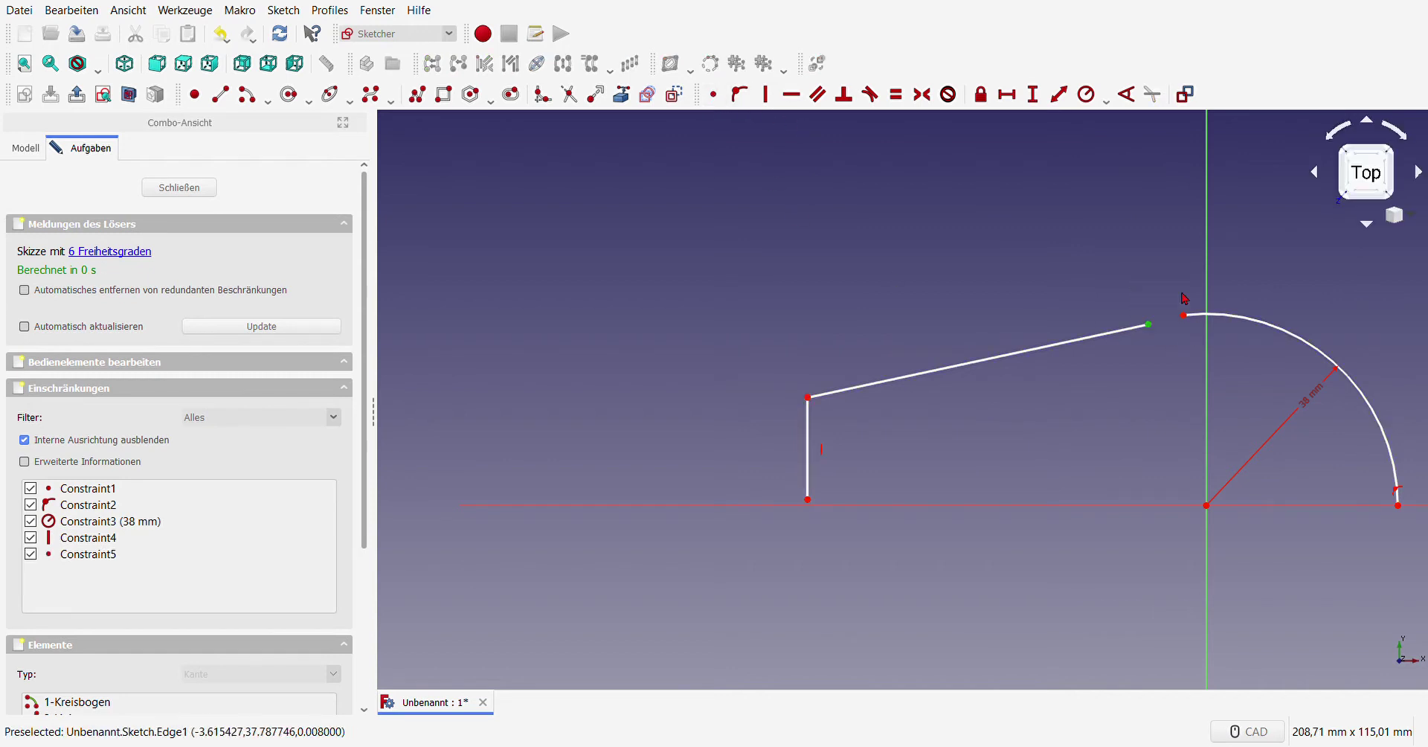
{"action": "left_click", "coordinate": [1183, 314]}
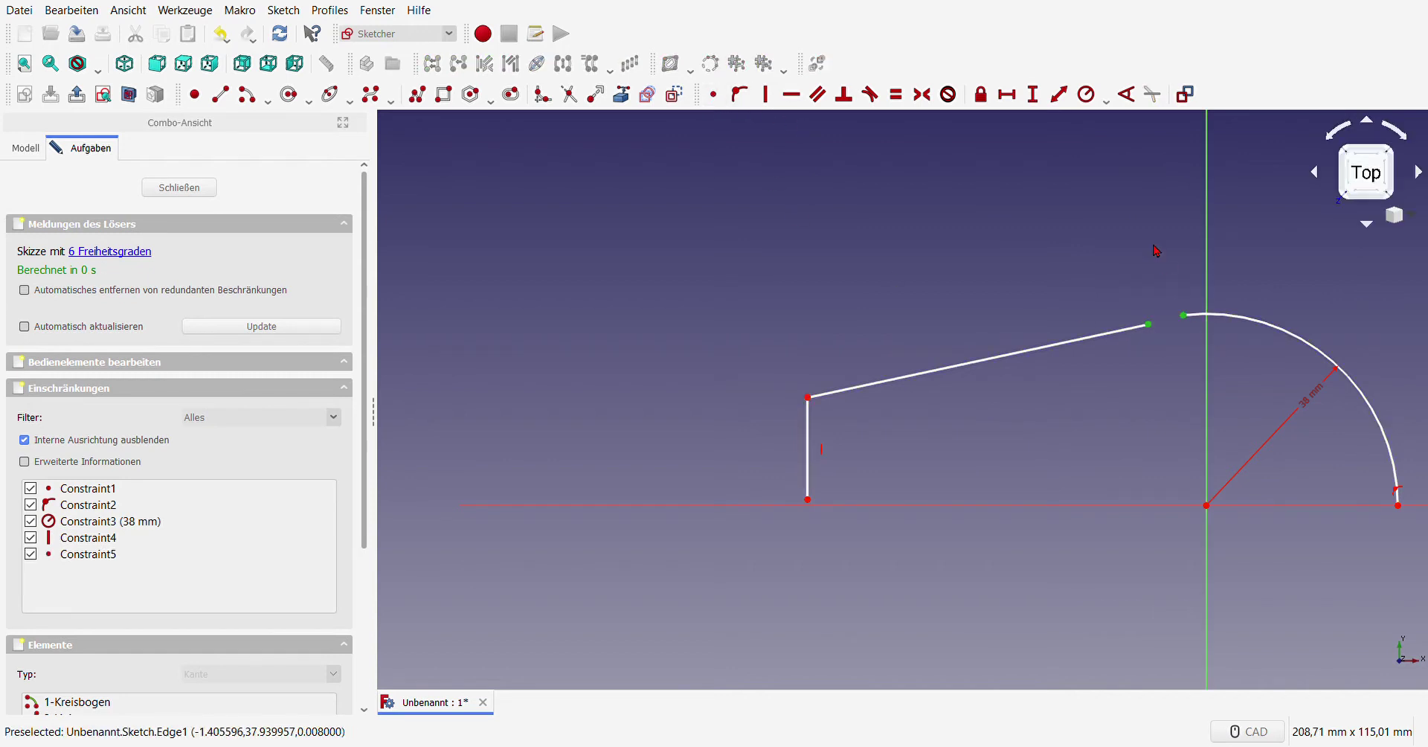
{"action": "left_click", "coordinate": [870, 94]}
Step: Put the vertical line's bottom end on the horizontal axis and begin the bottom line
{"action": "scroll", "coordinate": [872, 330], "scroll_direction": "down", "scroll_amount": 2}
{"action": "scroll", "coordinate": [919, 402], "scroll_direction": "up", "scroll_amount": 2}
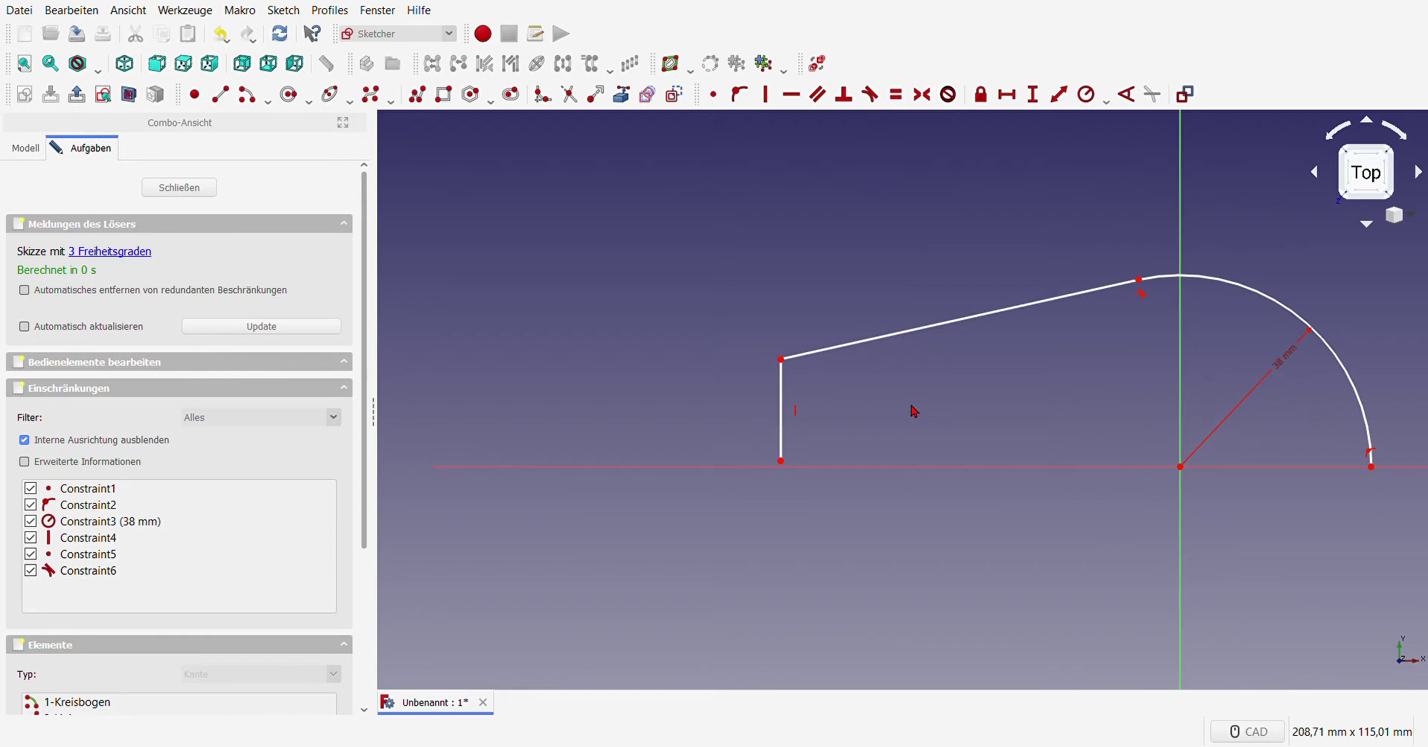
{"action": "left_click", "coordinate": [799, 467]}
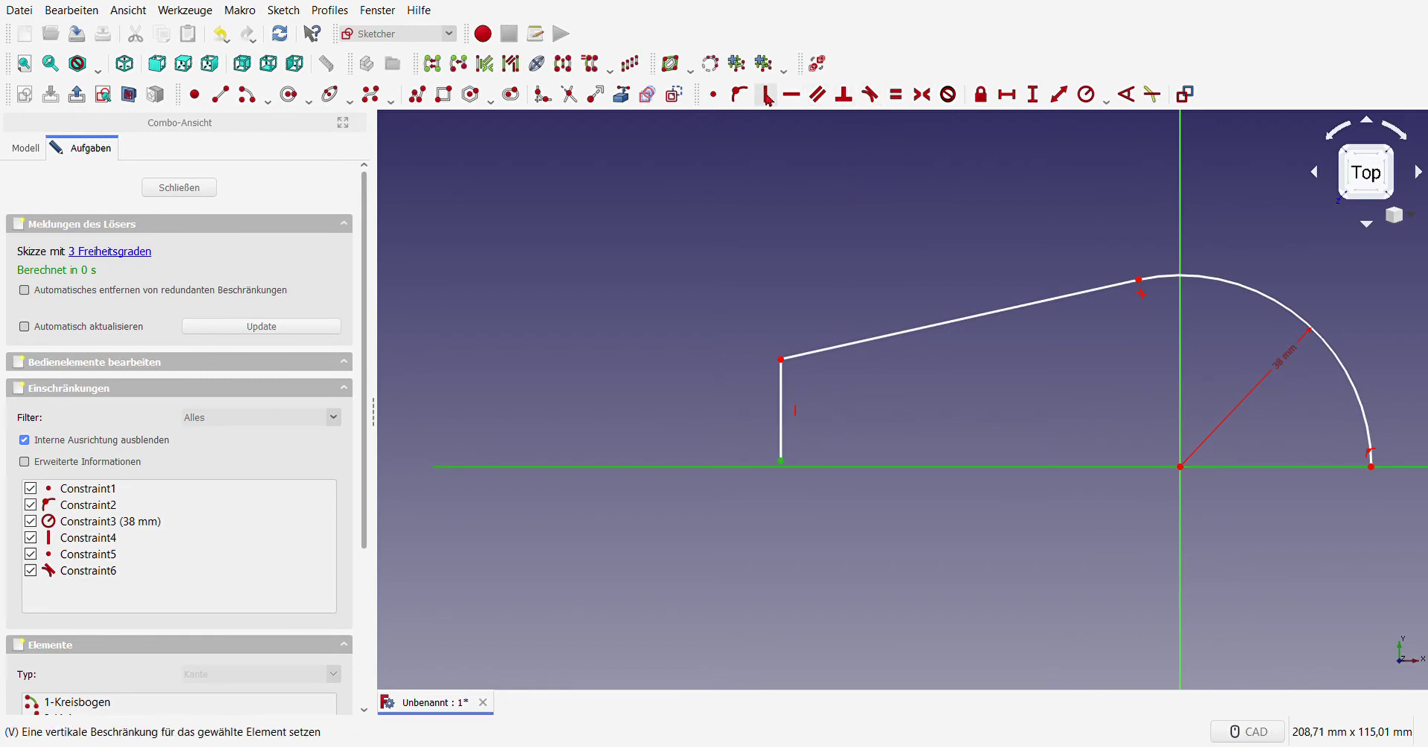
{"action": "left_click", "coordinate": [738, 93]}
{"action": "scroll", "coordinate": [797, 371], "scroll_direction": "down", "scroll_amount": 2}
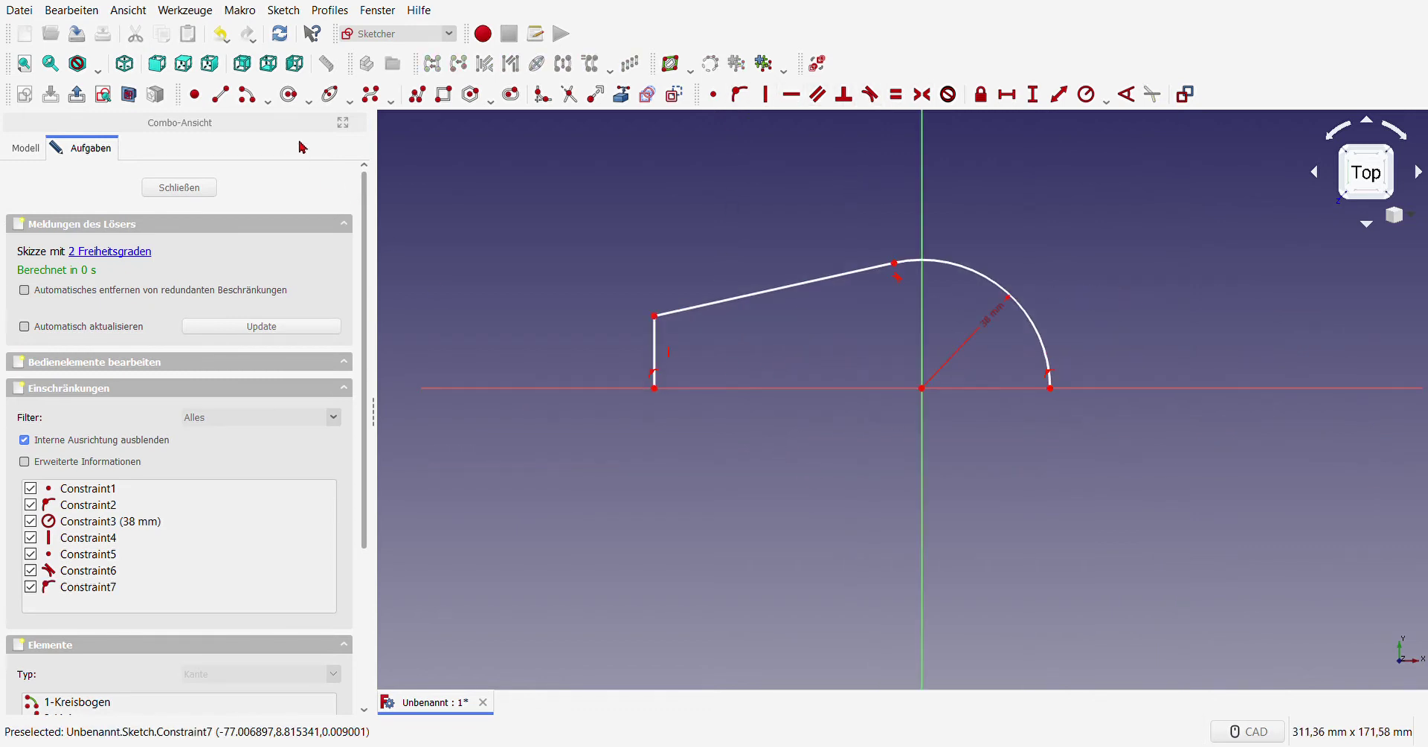
{"action": "left_click", "coordinate": [220, 93]}
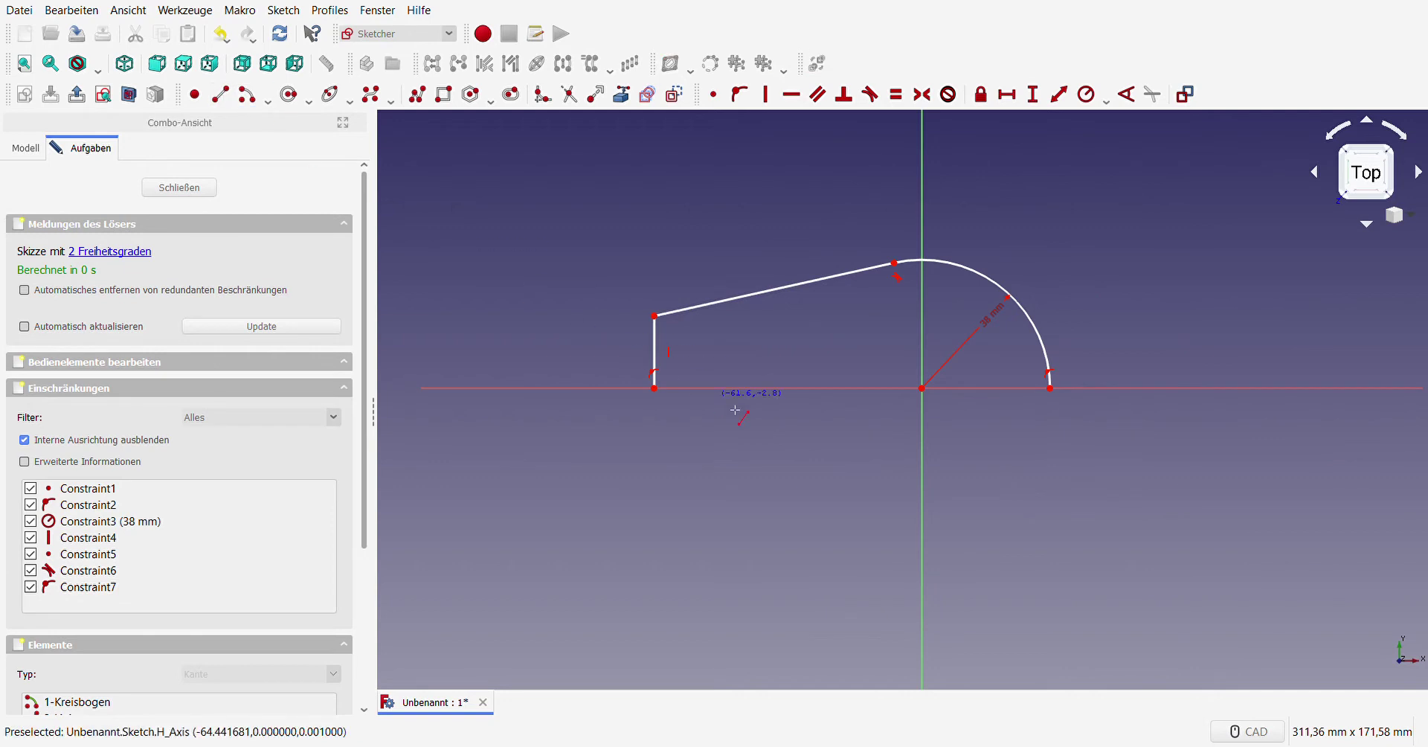
{"action": "left_click", "coordinate": [655, 389]}
Step: Finish the bottom line at the arc's end, closing the profile
{"action": "left_click", "coordinate": [1050, 387]}
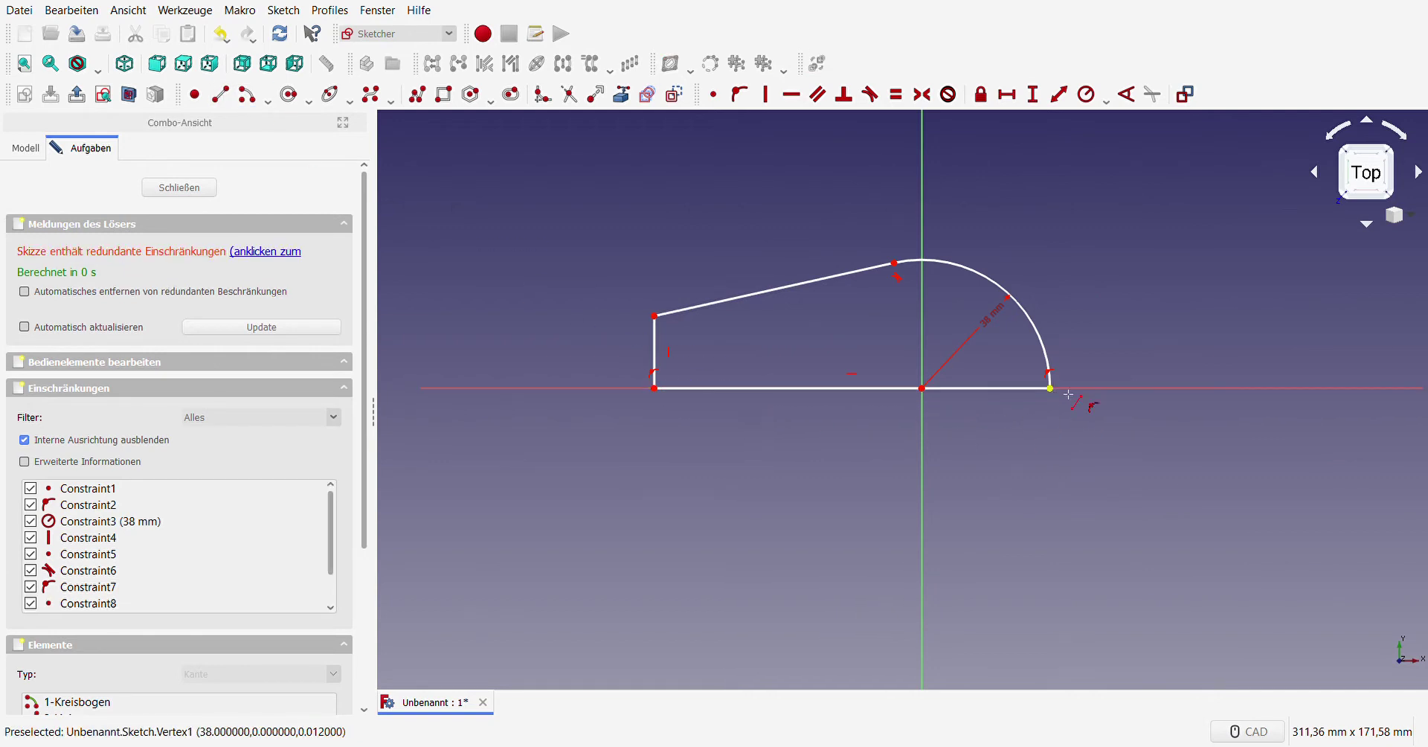
{"action": "key", "text": "Escape"}
{"action": "scroll", "coordinate": [283, 498], "scroll_direction": "down", "scroll_amount": 3}
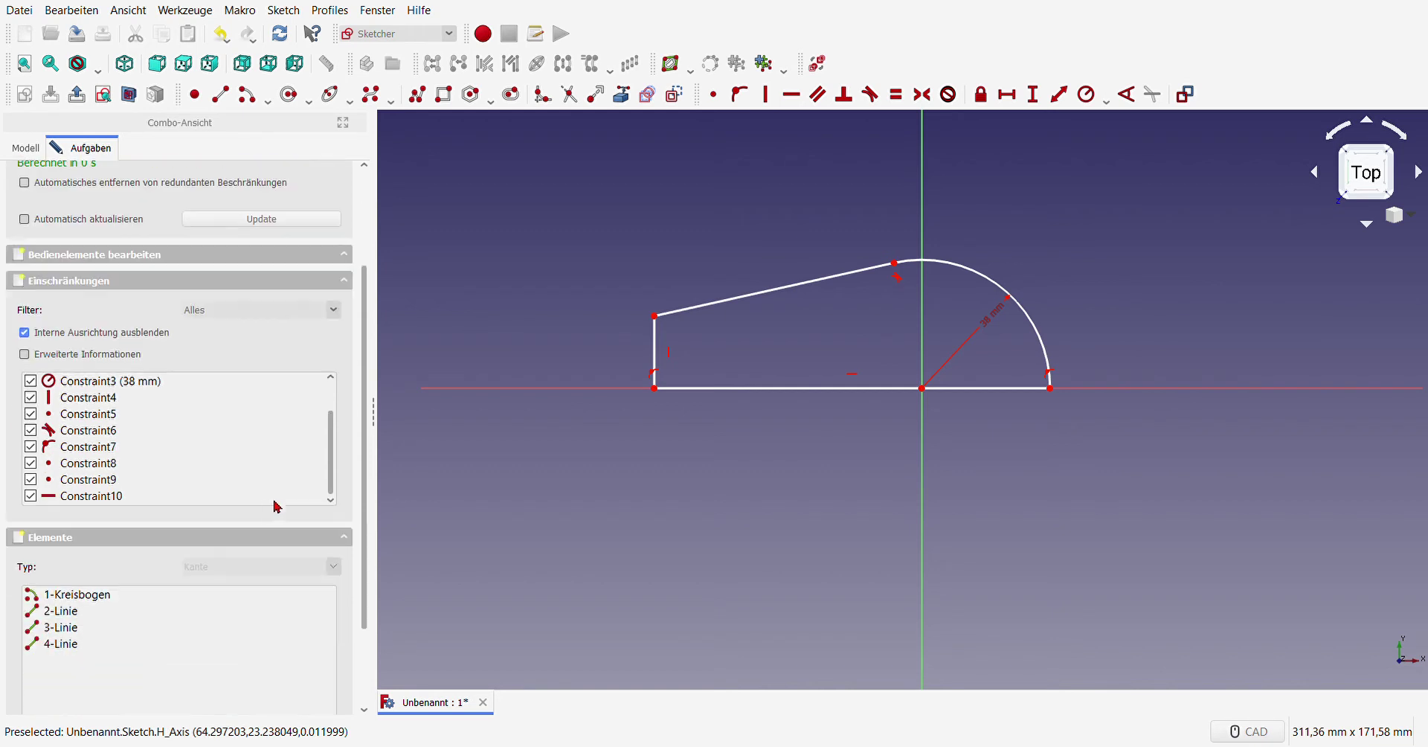
{"action": "scroll", "coordinate": [178, 476], "scroll_direction": "up", "scroll_amount": 1}
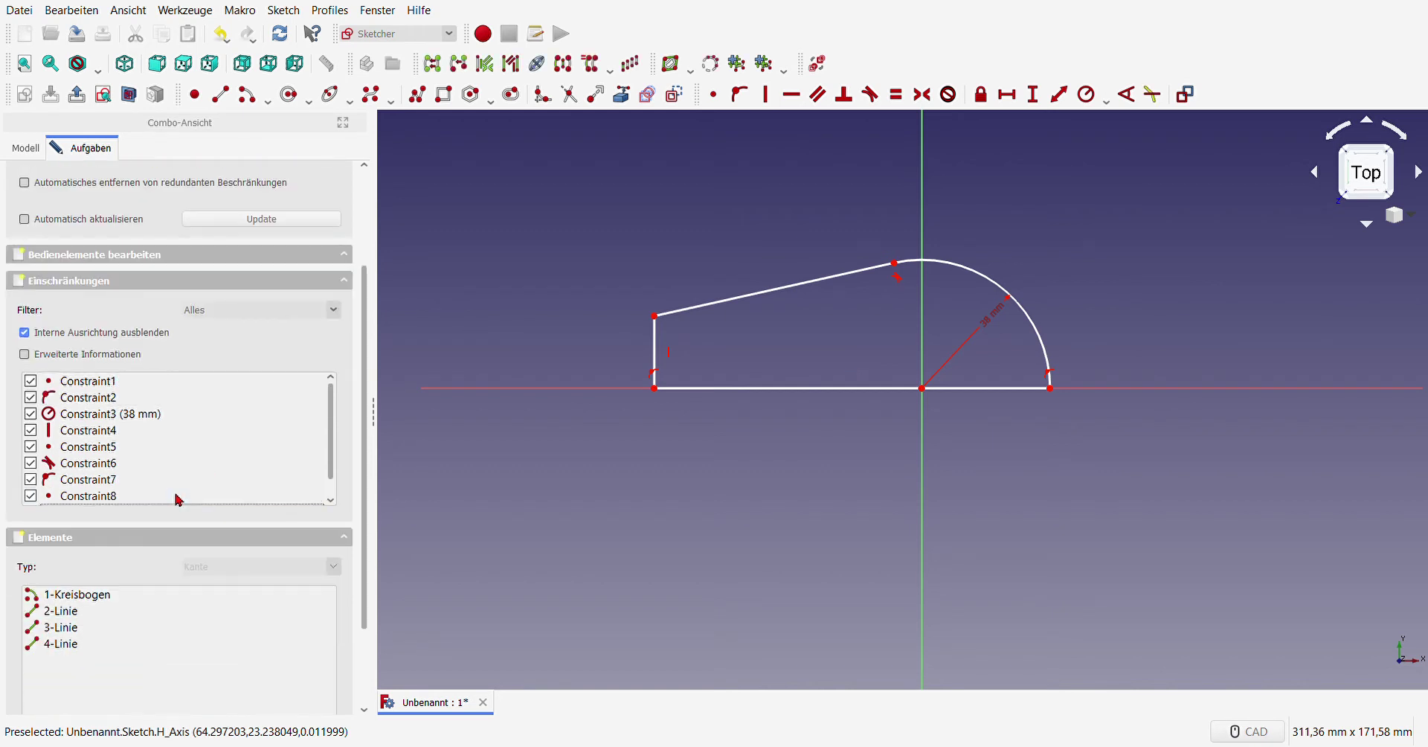
{"action": "scroll", "coordinate": [755, 341], "scroll_direction": "up", "scroll_amount": 2}
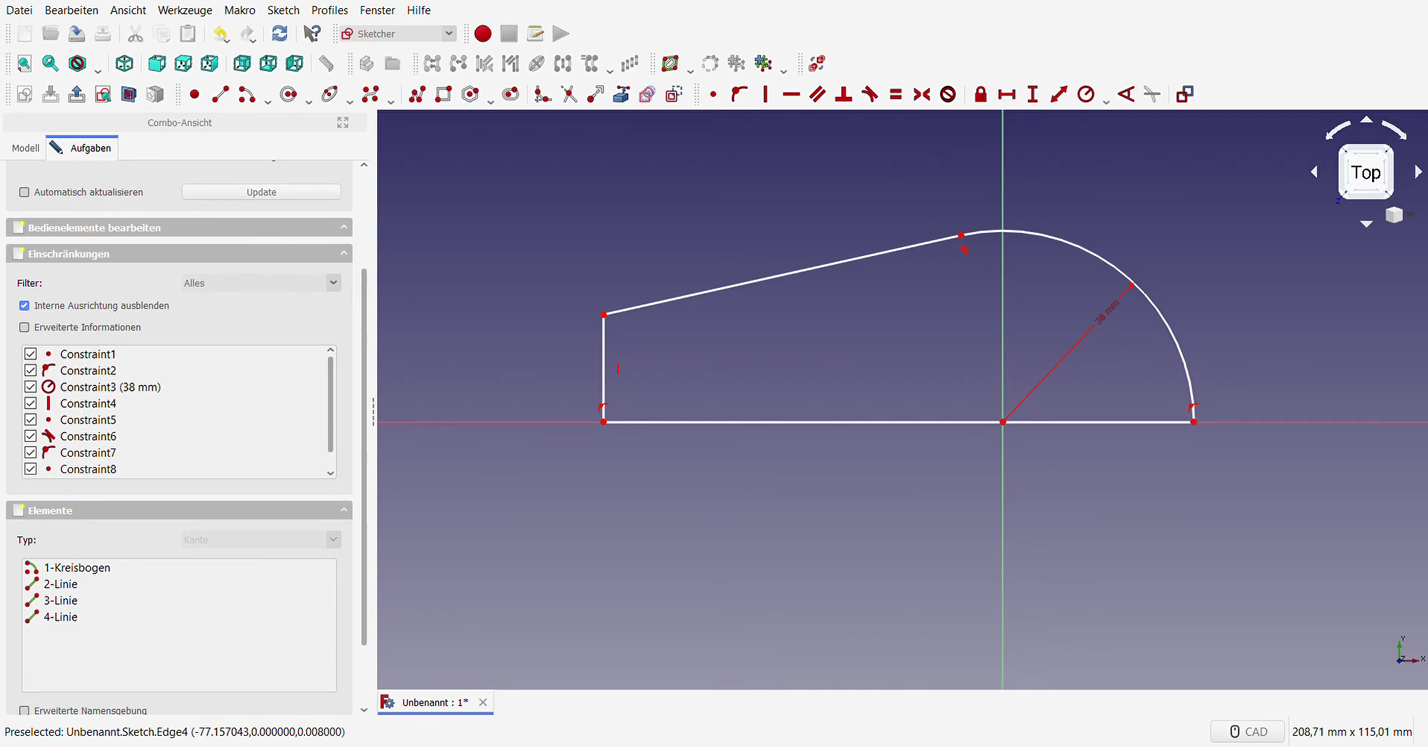
Step: Add a 16° angle constraint between the slanted top line and the bottom line
{"action": "left_click", "coordinate": [804, 269]}
{"action": "left_click", "coordinate": [816, 422]}
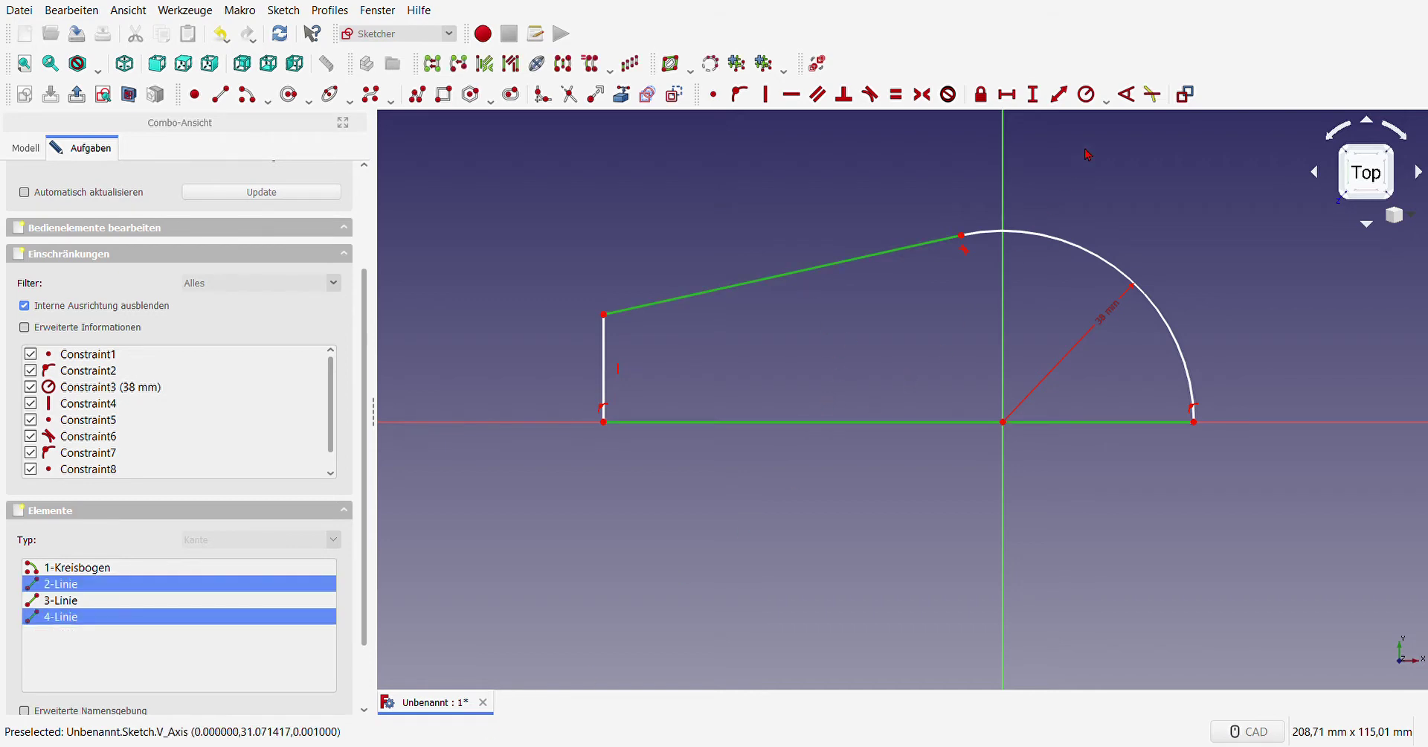
{"action": "left_click", "coordinate": [1127, 95]}
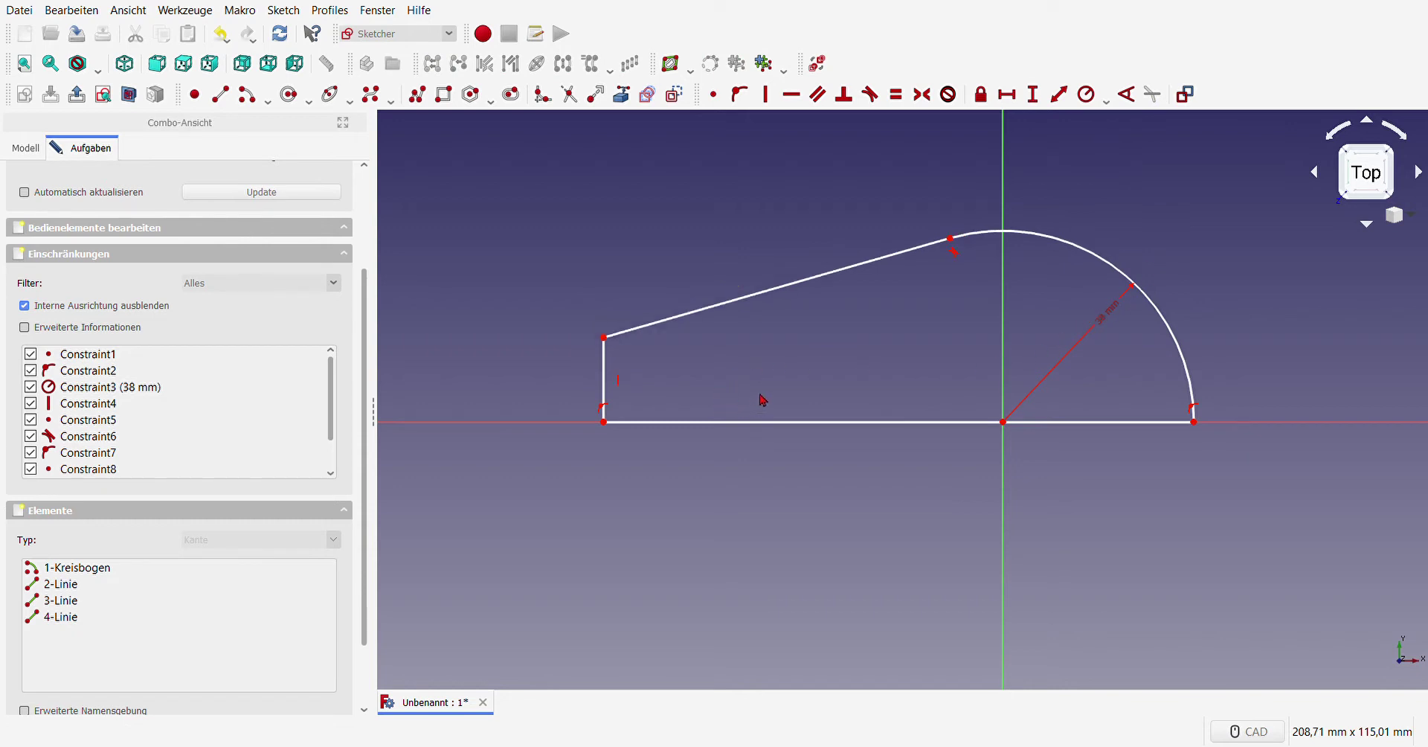
{"action": "scroll", "coordinate": [691, 366], "scroll_direction": "up", "scroll_amount": 2}
{"action": "scroll", "coordinate": [692, 364], "scroll_direction": "down", "scroll_amount": 4}
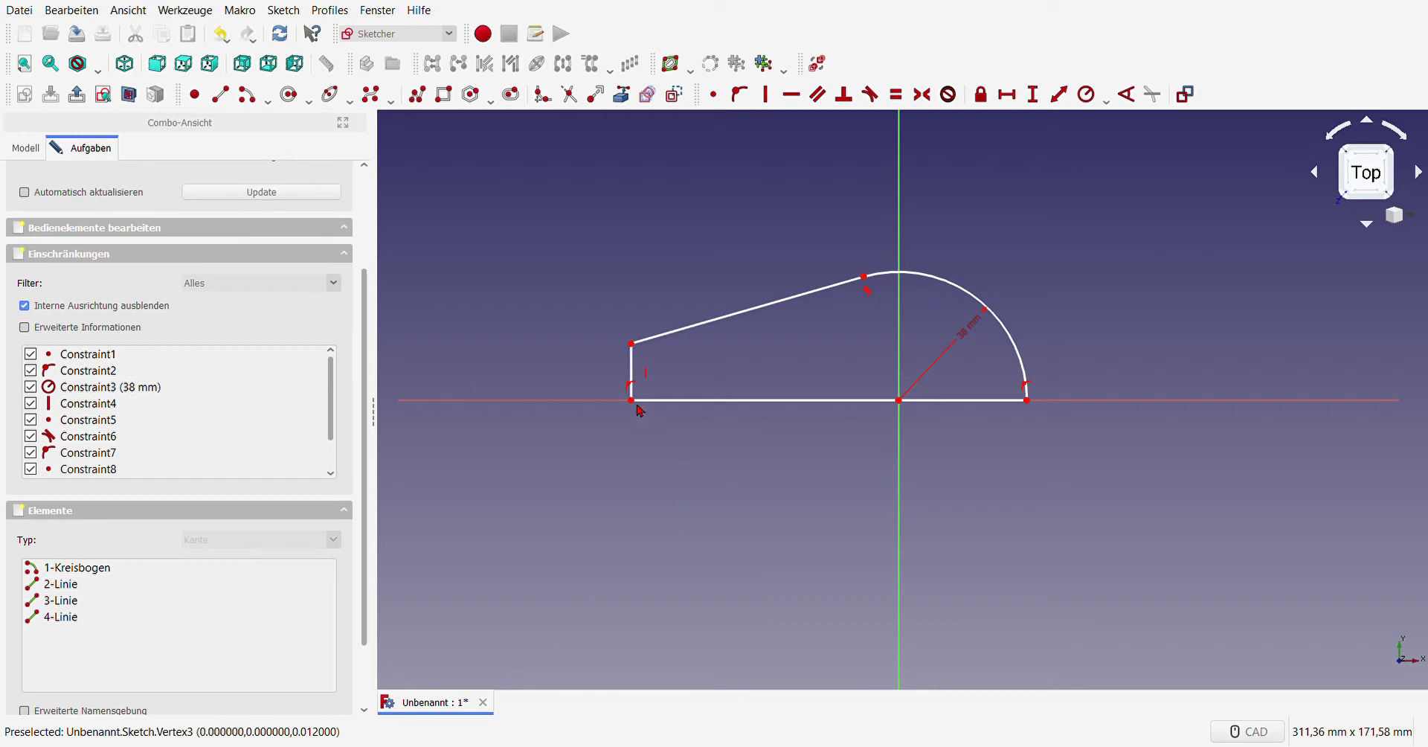
Step: Dimension the base line to 102 mm, tidy the 102 mm and 16° labels, and close the sketch
{"action": "left_click", "coordinate": [710, 400]}
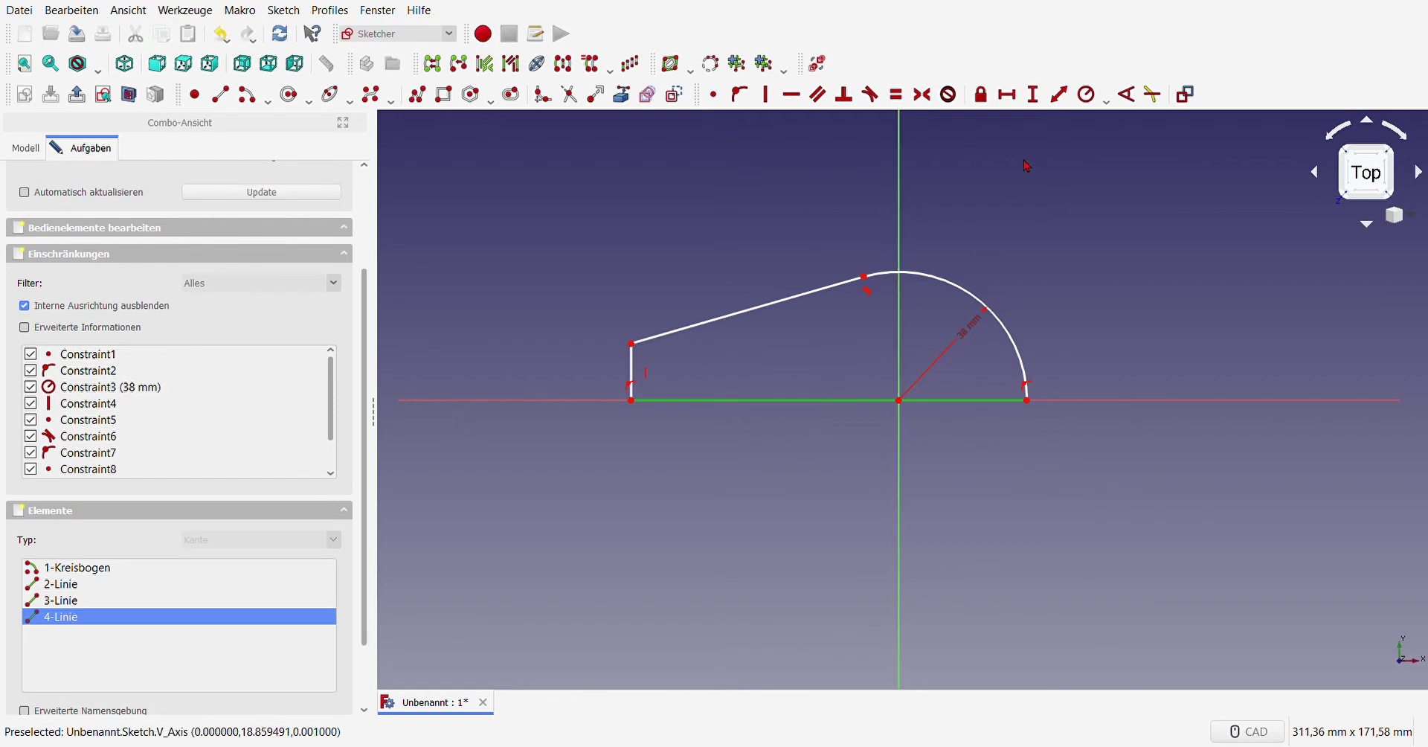
{"action": "left_click", "coordinate": [1007, 94]}
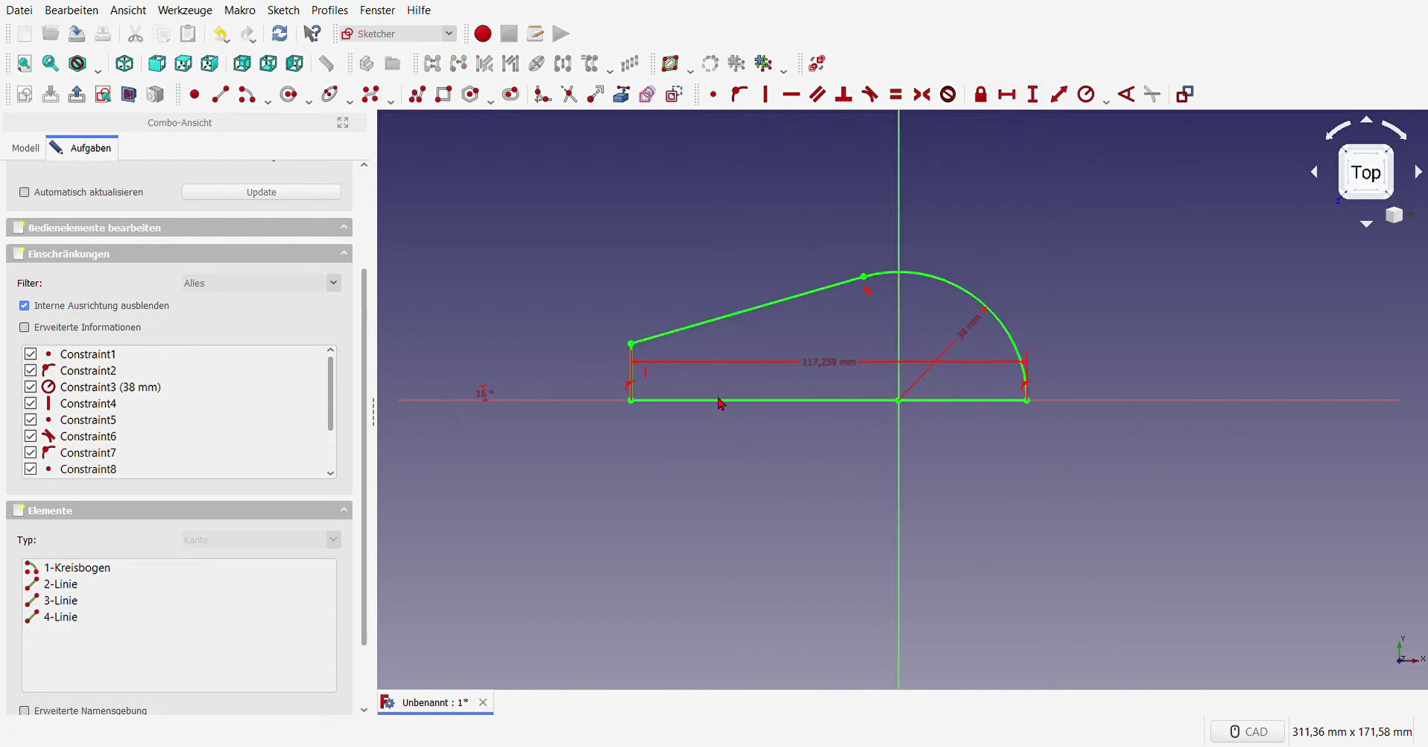
{"action": "type", "text": "102"}
{"action": "key", "text": "Return"}
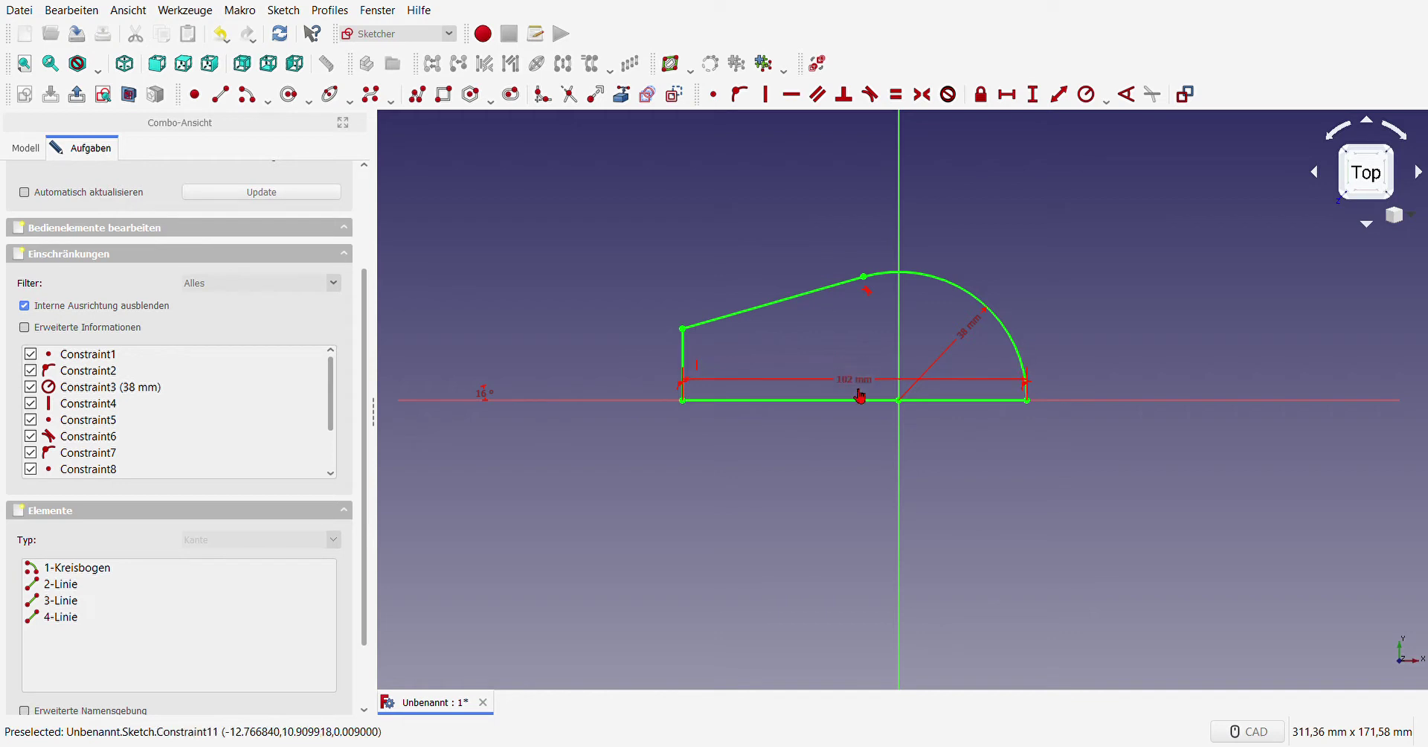
{"action": "left_click_drag", "start_coordinate": [861, 396], "coordinate": [826, 446]}
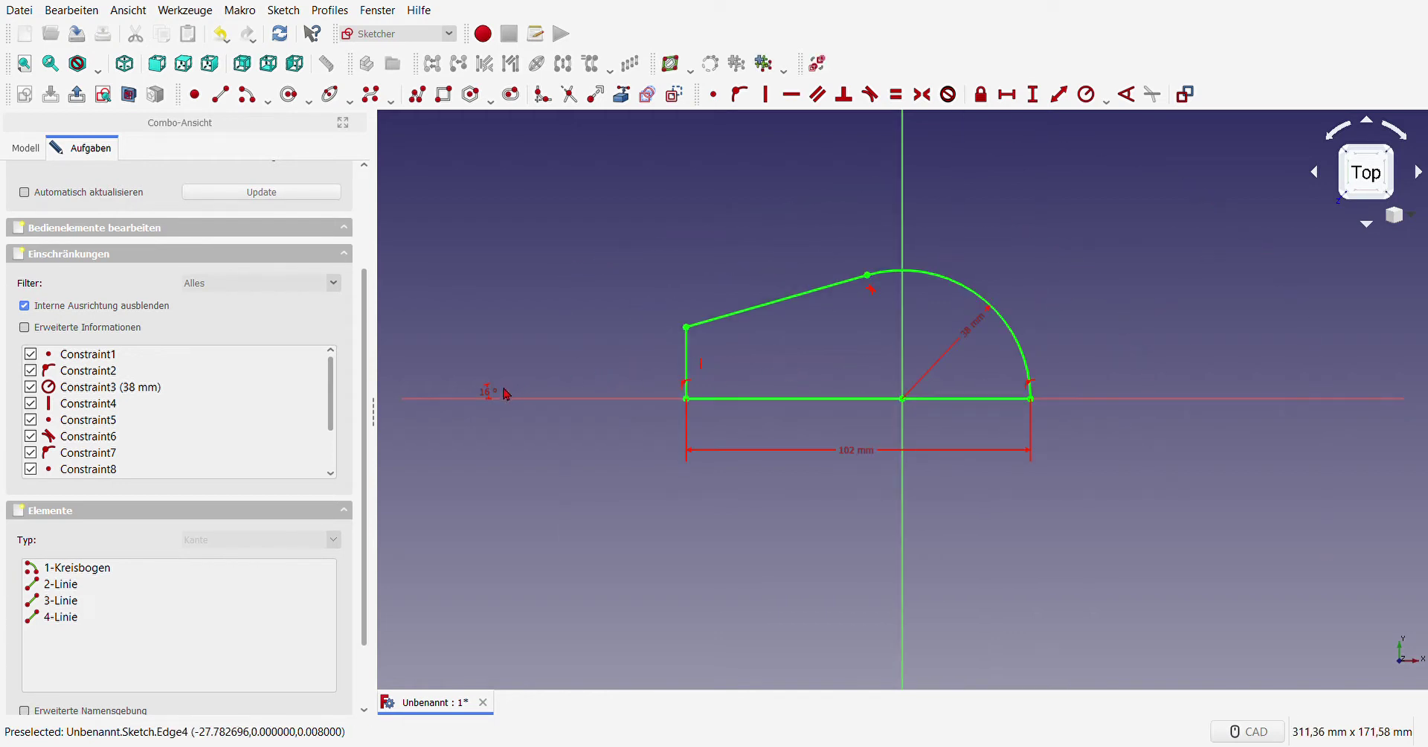
{"action": "left_click_drag", "start_coordinate": [489, 393], "coordinate": [762, 368]}
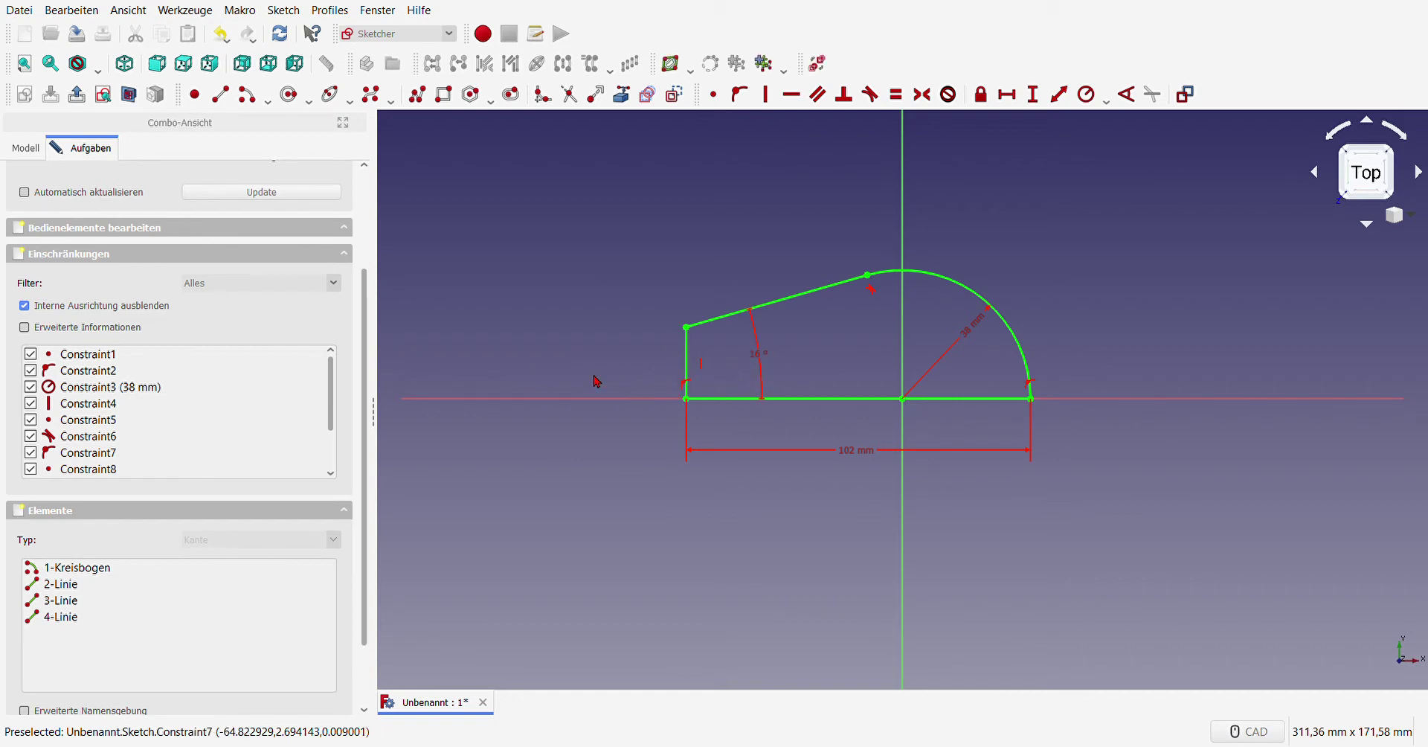
{"action": "scroll", "coordinate": [598, 380], "scroll_direction": "up", "scroll_amount": 2}
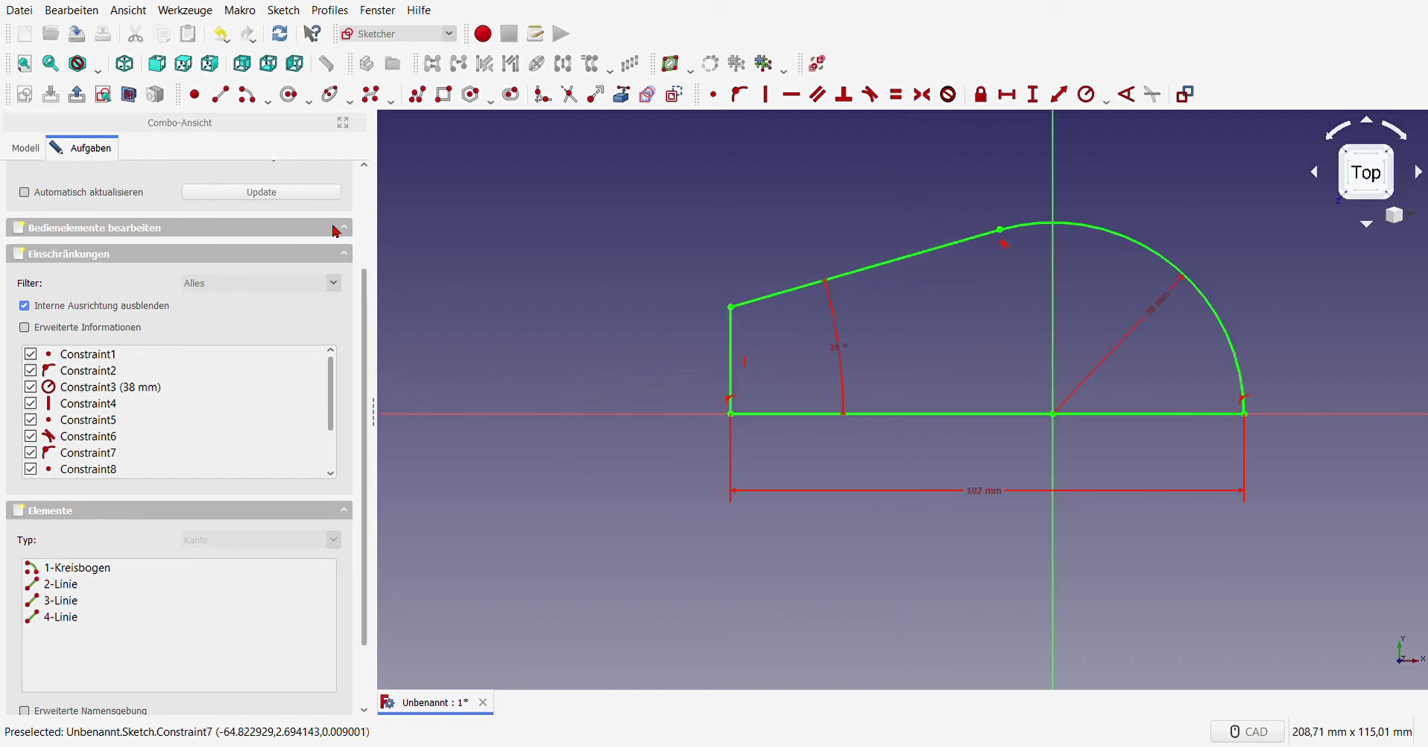
{"action": "scroll", "coordinate": [328, 228], "scroll_direction": "up", "scroll_amount": 3}
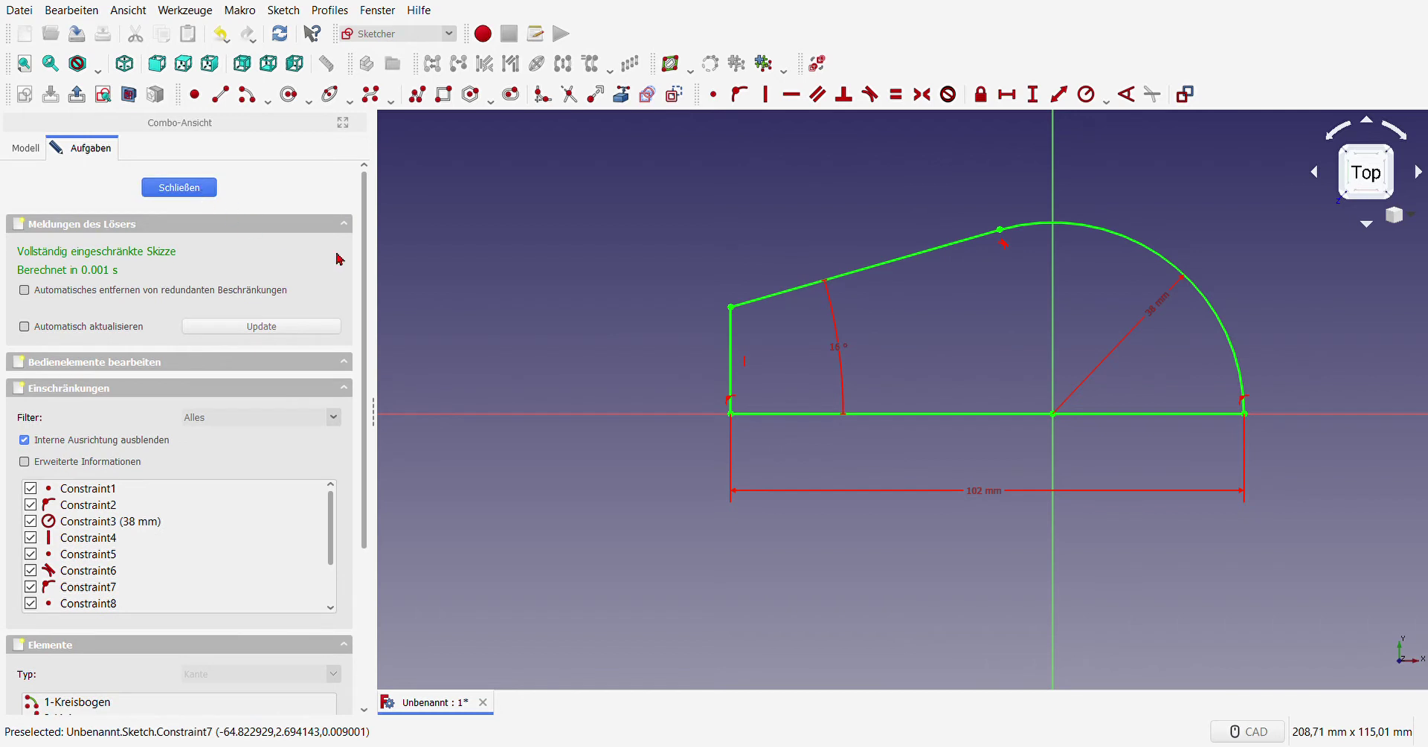
{"action": "key", "text": "Escape"}
Step: Pad the closed outline 10 mm into a solid plate
{"action": "scroll", "coordinate": [926, 483], "scroll_direction": "down", "scroll_amount": 3}
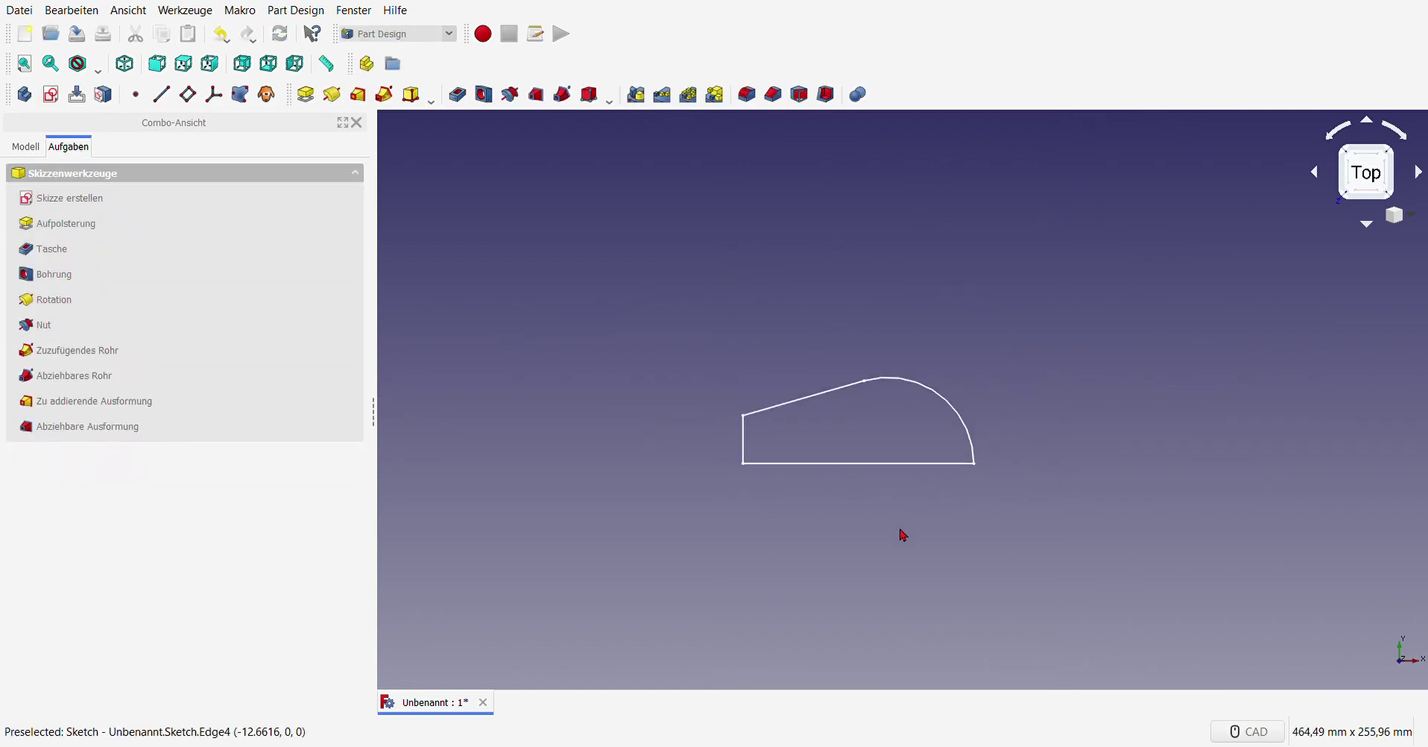
{"action": "middle_click_drag", "start_coordinate": [903, 535], "coordinate": [908, 465]}
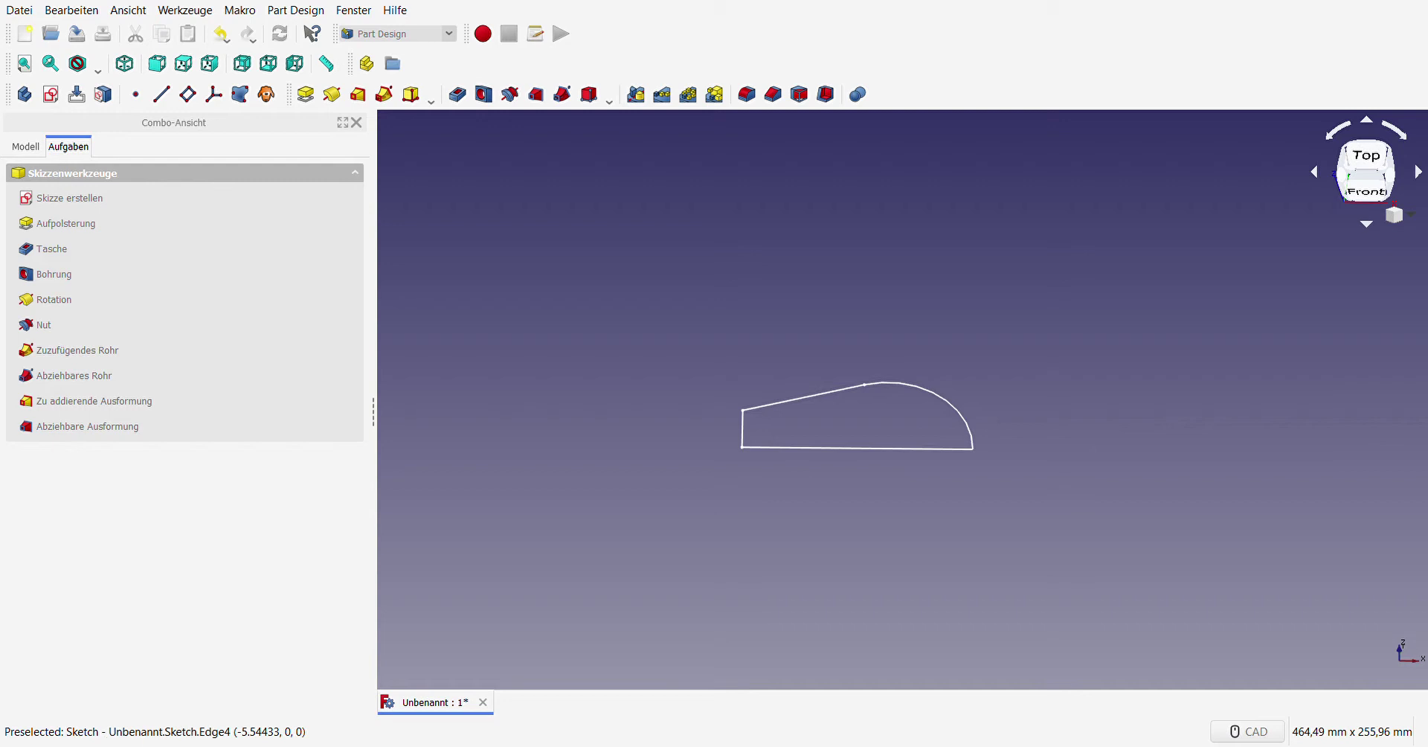
{"action": "left_click", "coordinate": [306, 95]}
{"action": "left_click", "coordinate": [139, 189]}
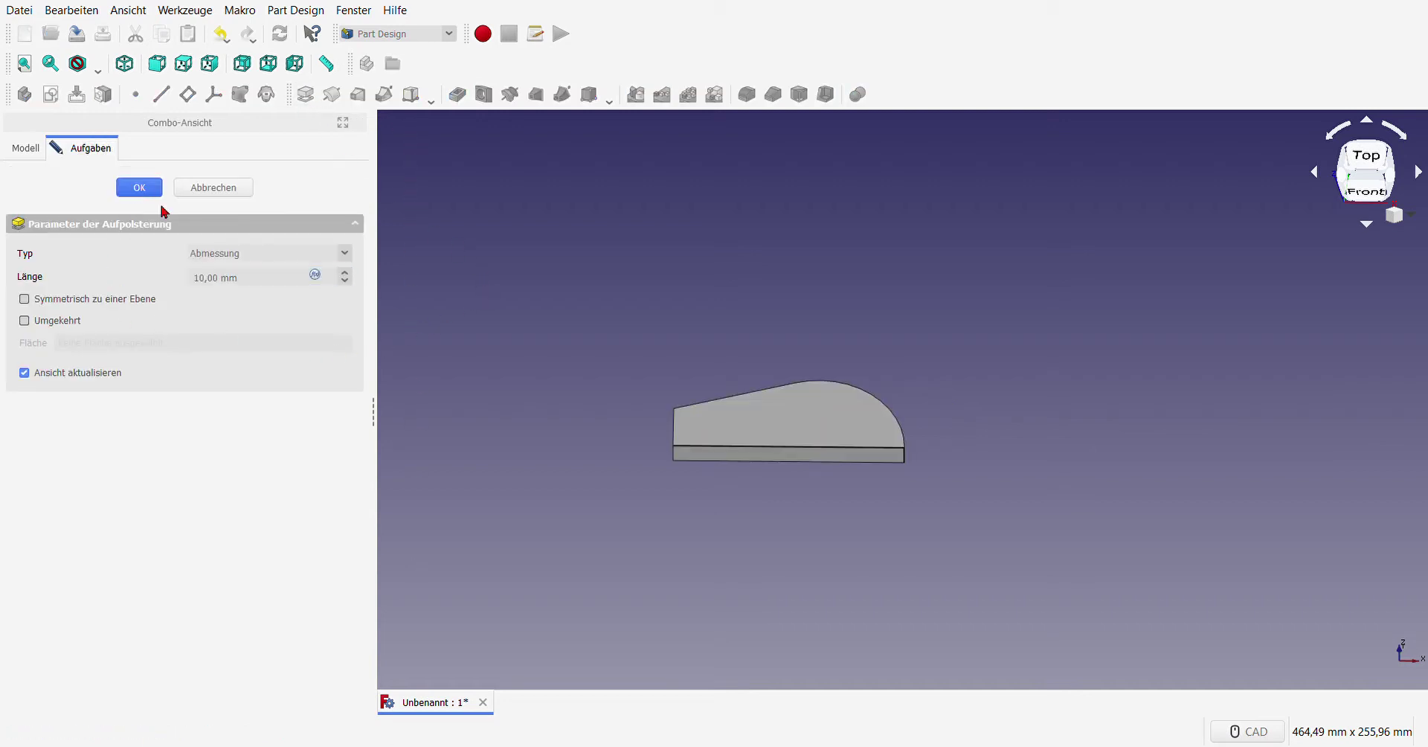
{"action": "left_click", "coordinate": [807, 442]}
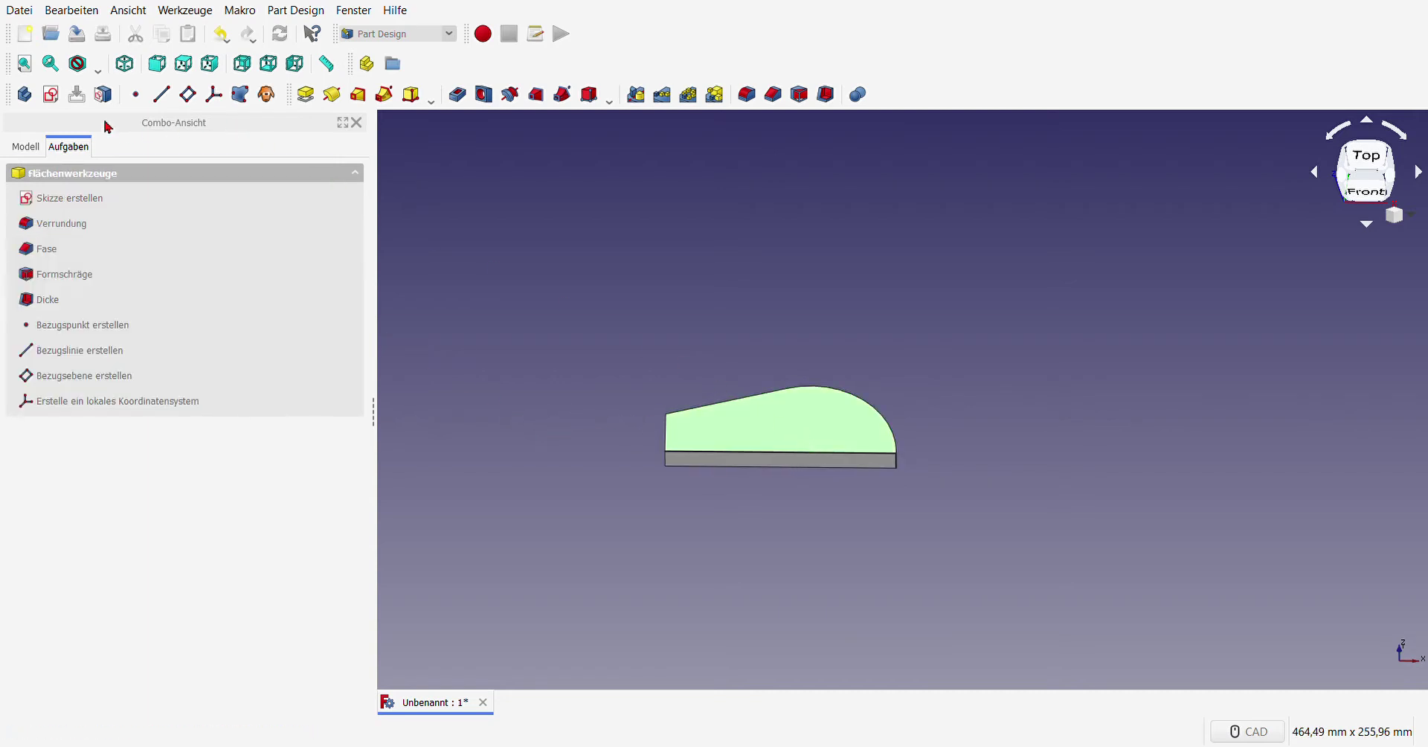
Step: On the top face, link the curved edge and sketch a 20 mm radius circle at the origin
{"action": "left_click", "coordinate": [50, 94]}
{"action": "scroll", "coordinate": [885, 511], "scroll_direction": "up", "scroll_amount": 4}
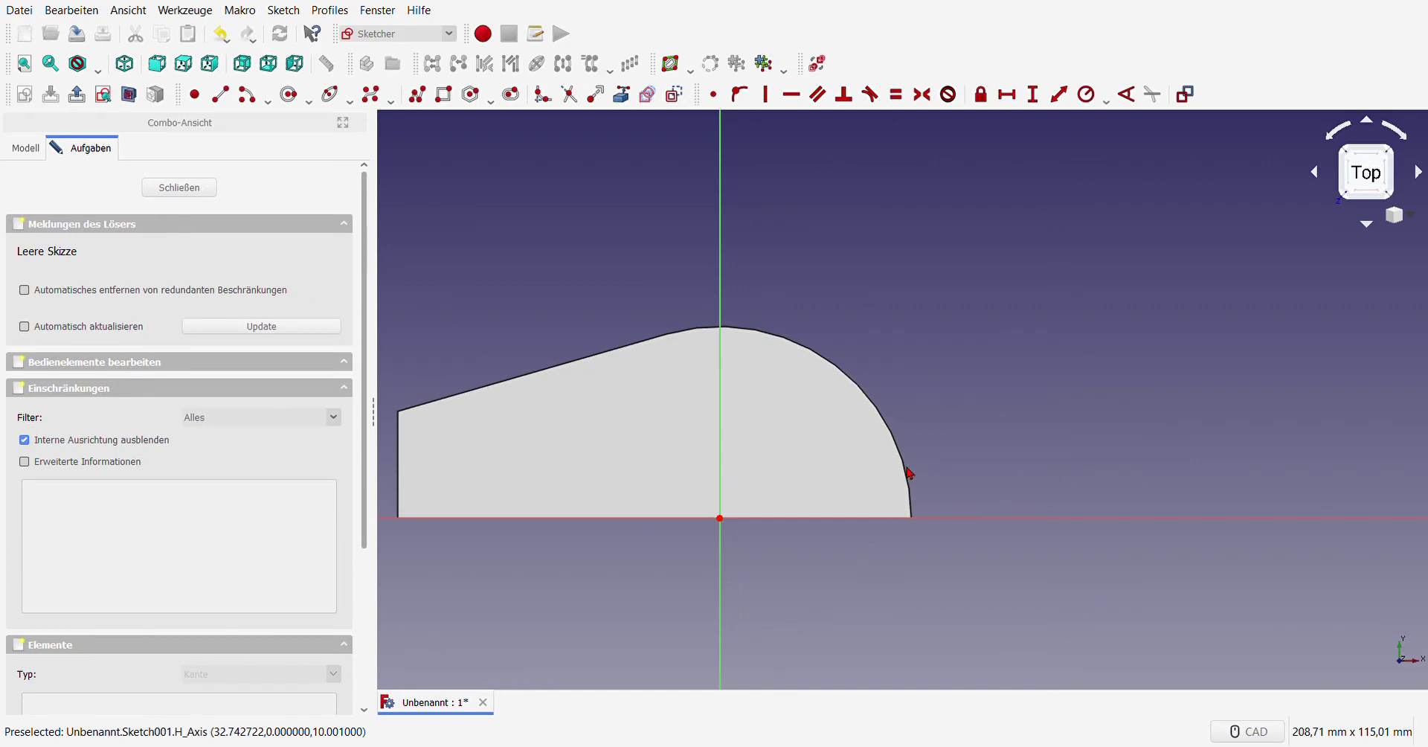
{"action": "left_click", "coordinate": [621, 94]}
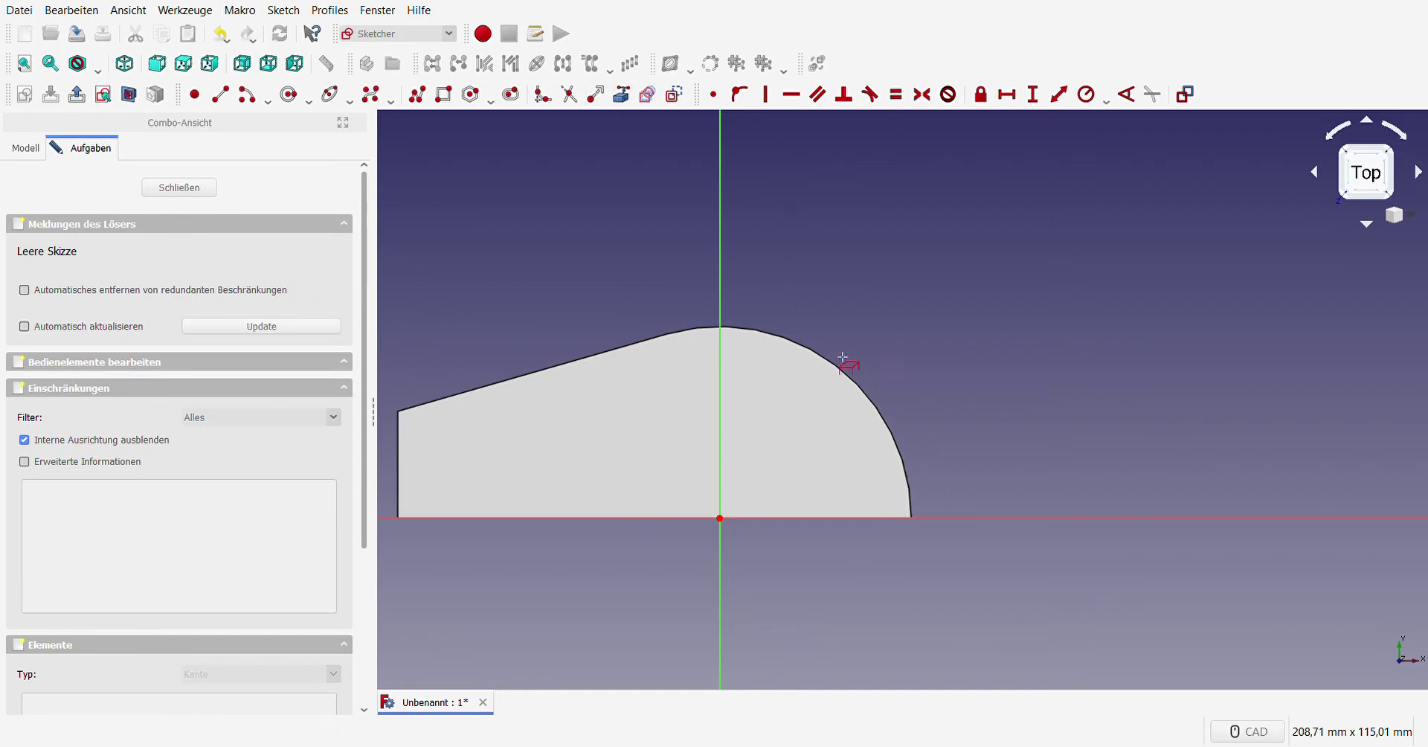
{"action": "left_click", "coordinate": [866, 391]}
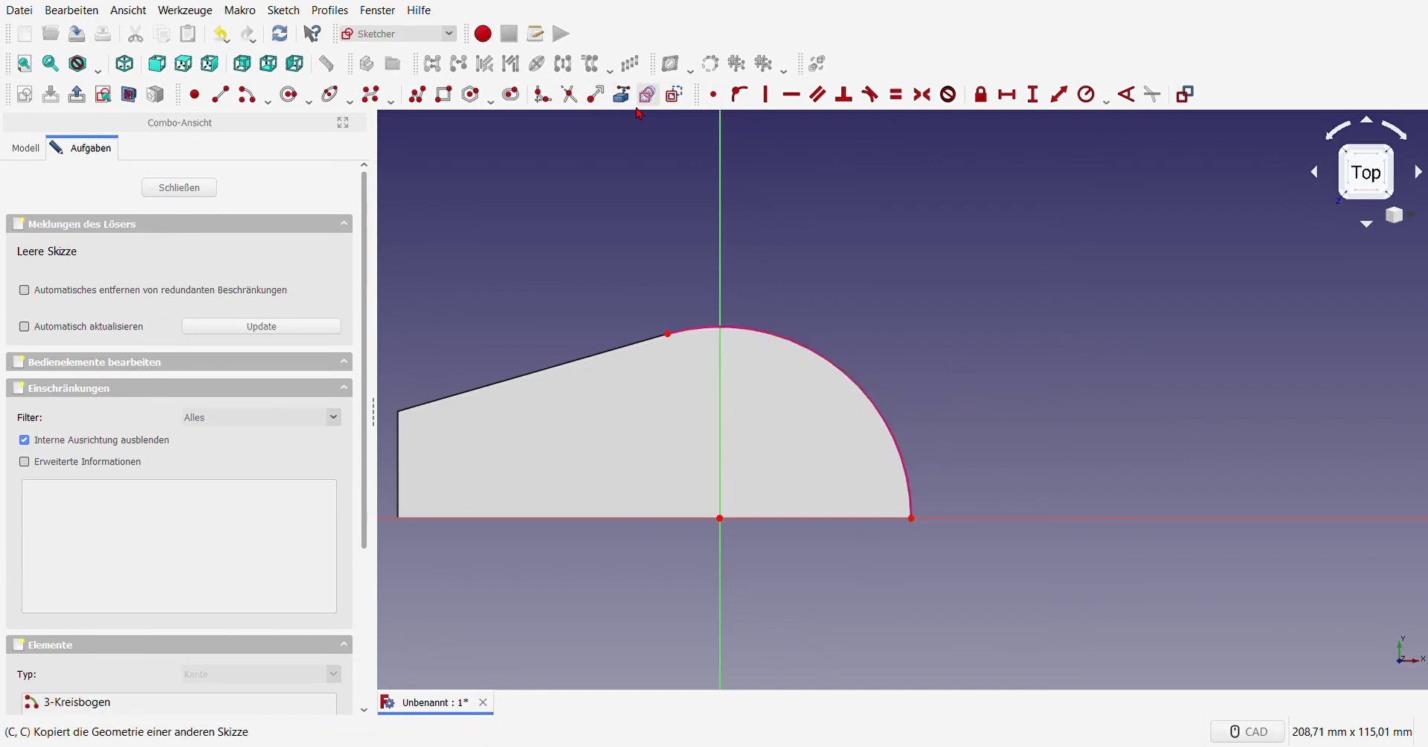
{"action": "left_click", "coordinate": [289, 93]}
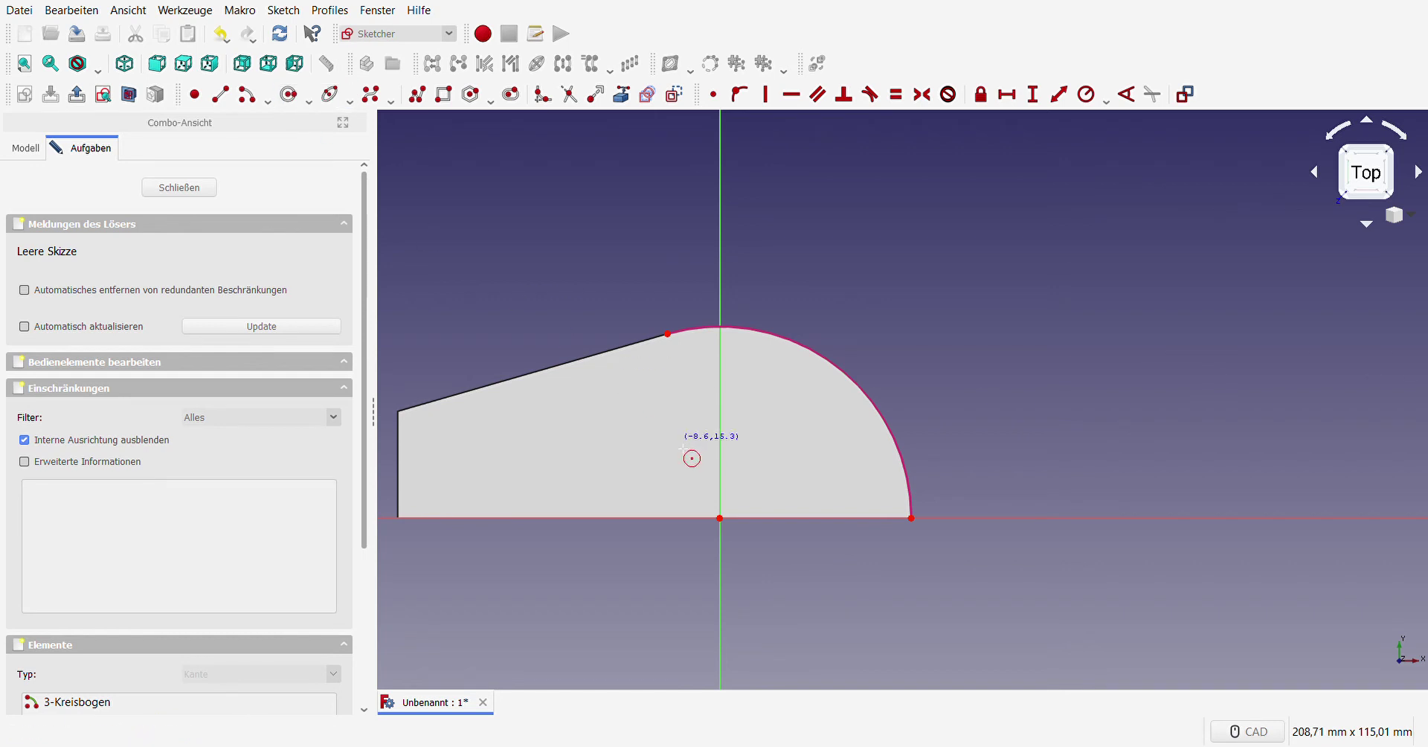
{"action": "left_click", "coordinate": [719, 518]}
{"action": "left_click", "coordinate": [825, 494]}
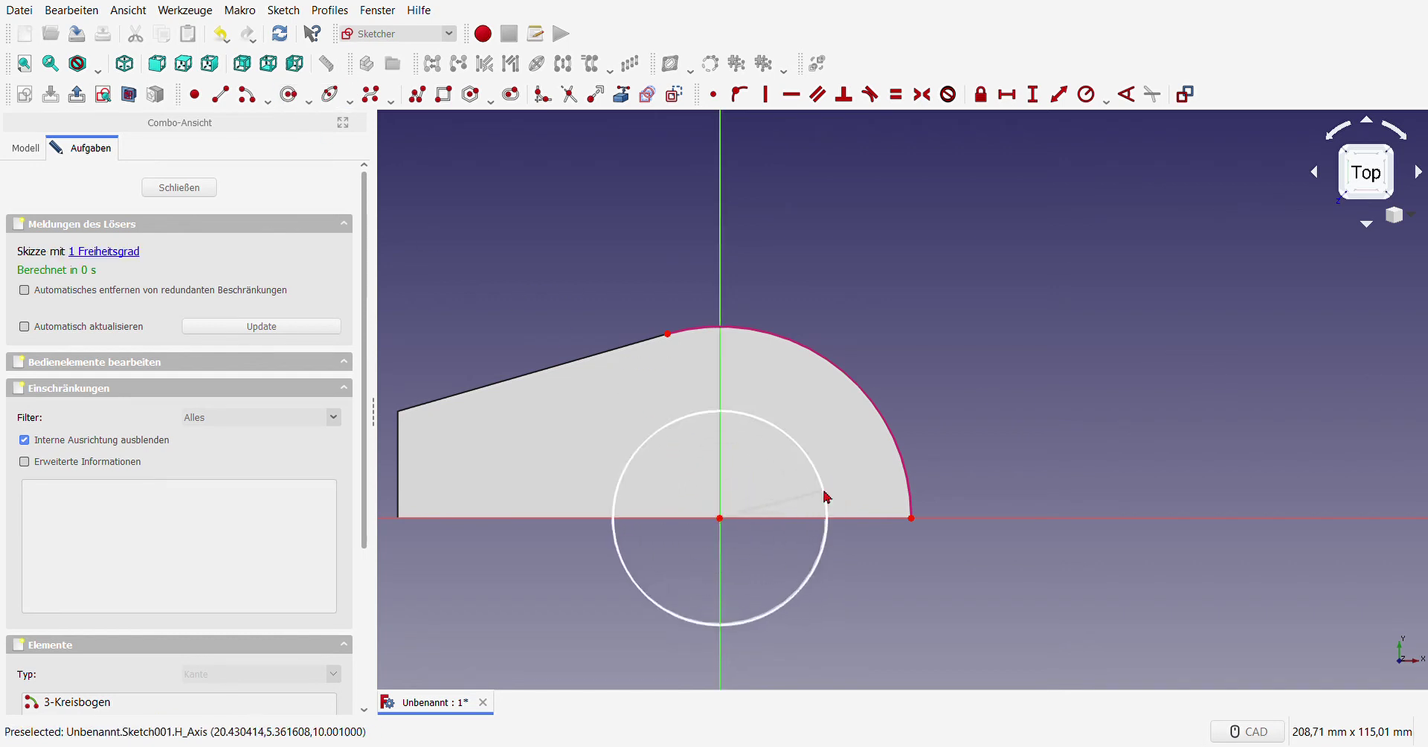
{"action": "right_click", "coordinate": [1012, 467]}
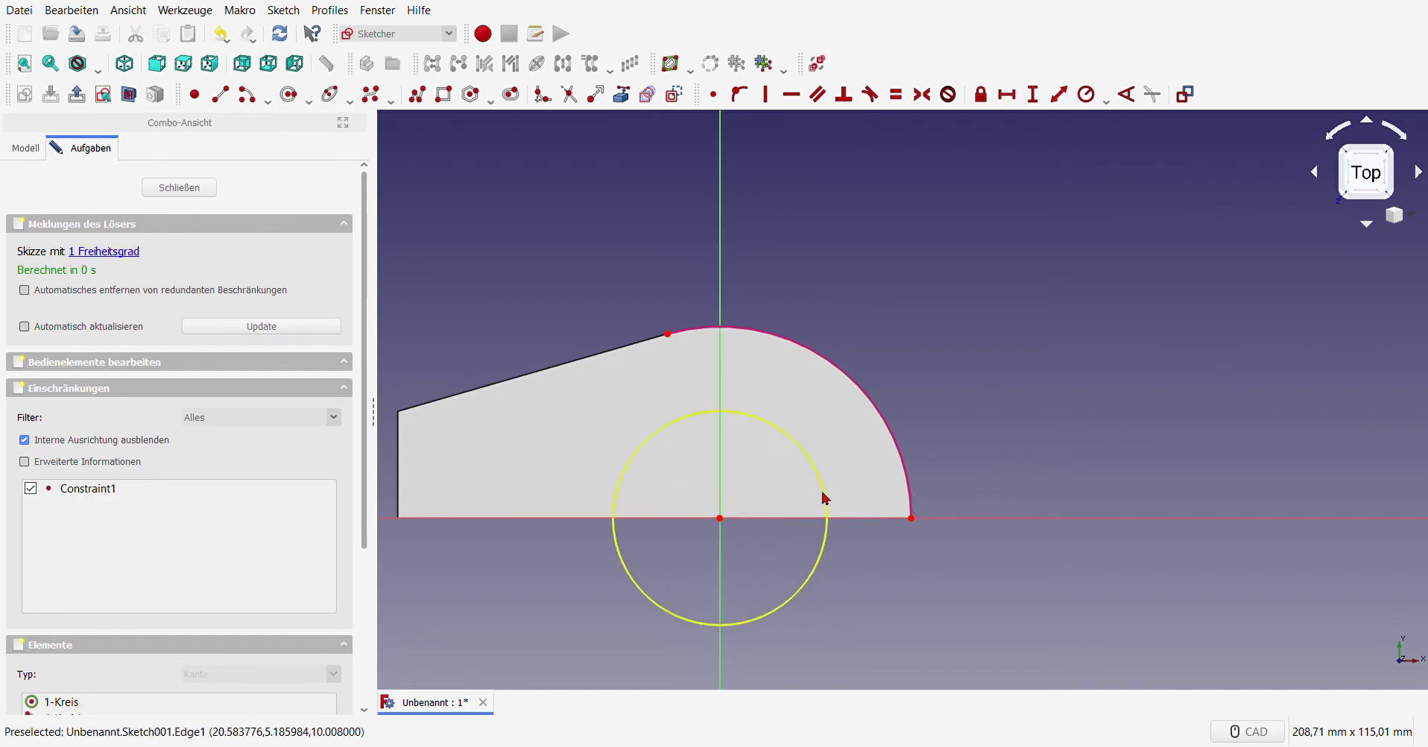
{"action": "left_click", "coordinate": [824, 495]}
{"action": "left_click", "coordinate": [1085, 94]}
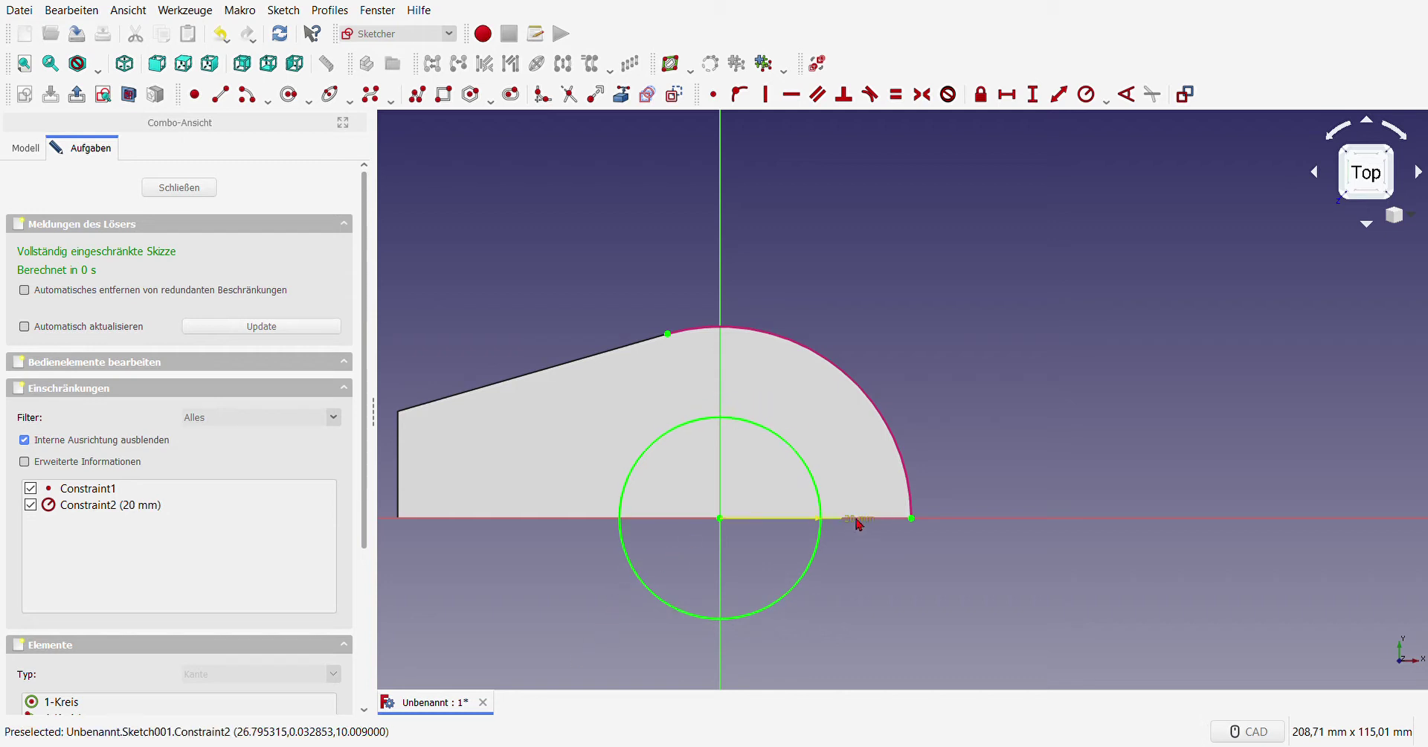
{"action": "left_click_drag", "start_coordinate": [855, 519], "coordinate": [790, 495]}
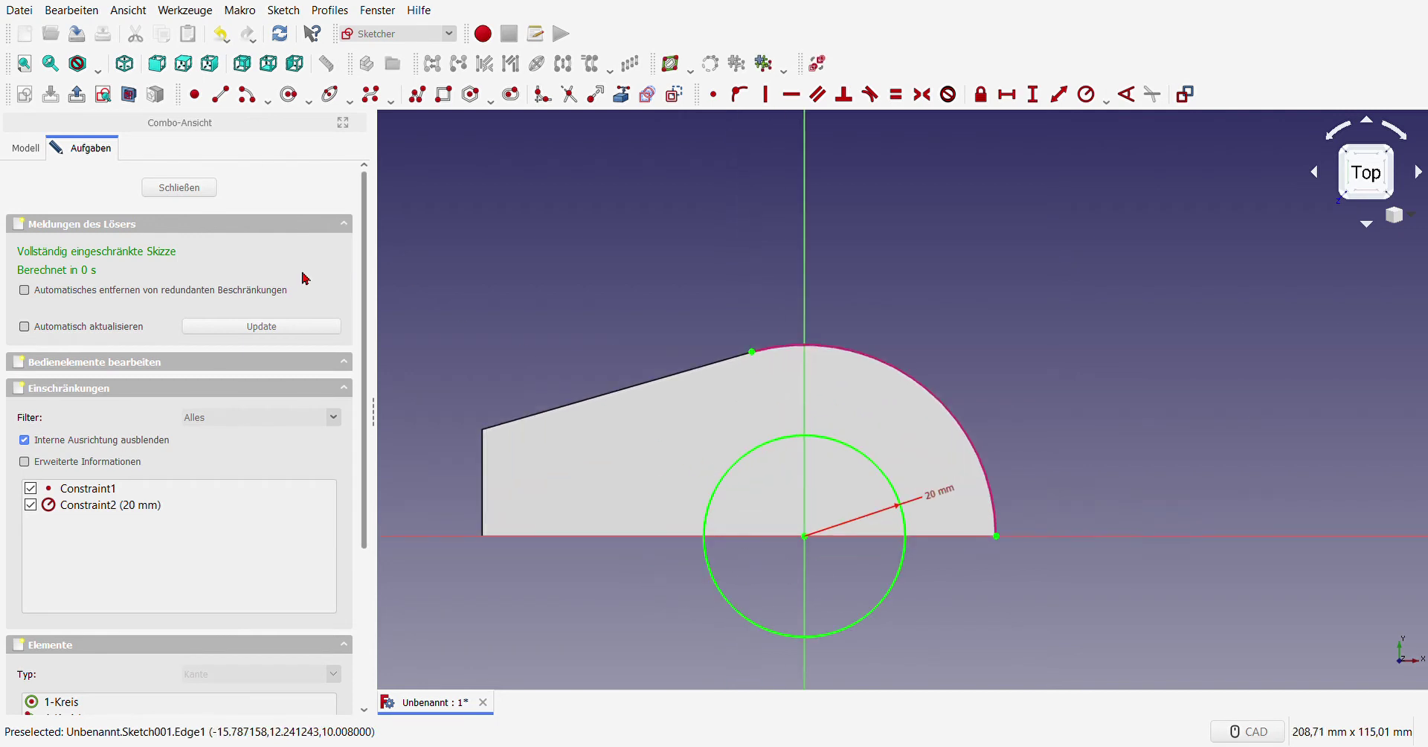
{"action": "left_click", "coordinate": [199, 190]}
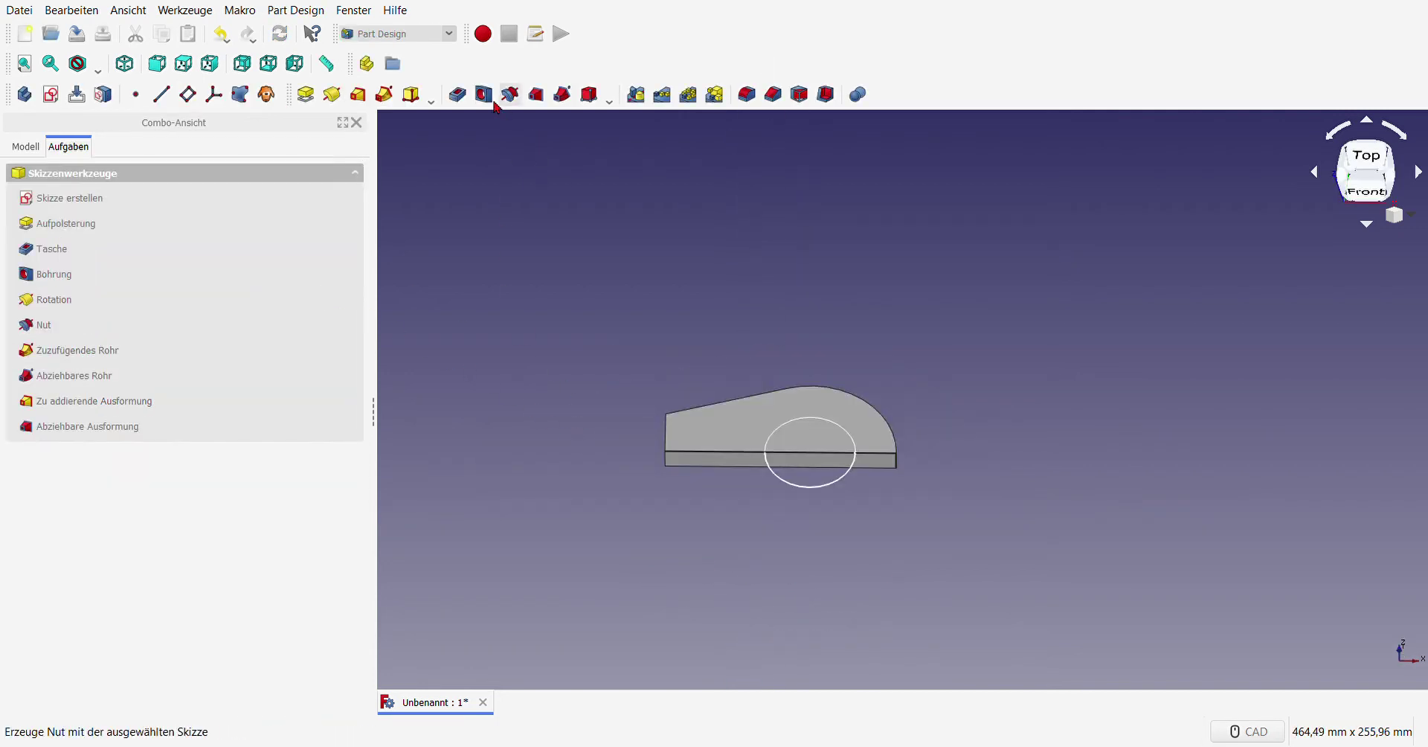
Step: Pocket the circle sketch Through all to cut the half-round notch
{"action": "left_click", "coordinate": [457, 94]}
{"action": "left_click", "coordinate": [268, 253]}
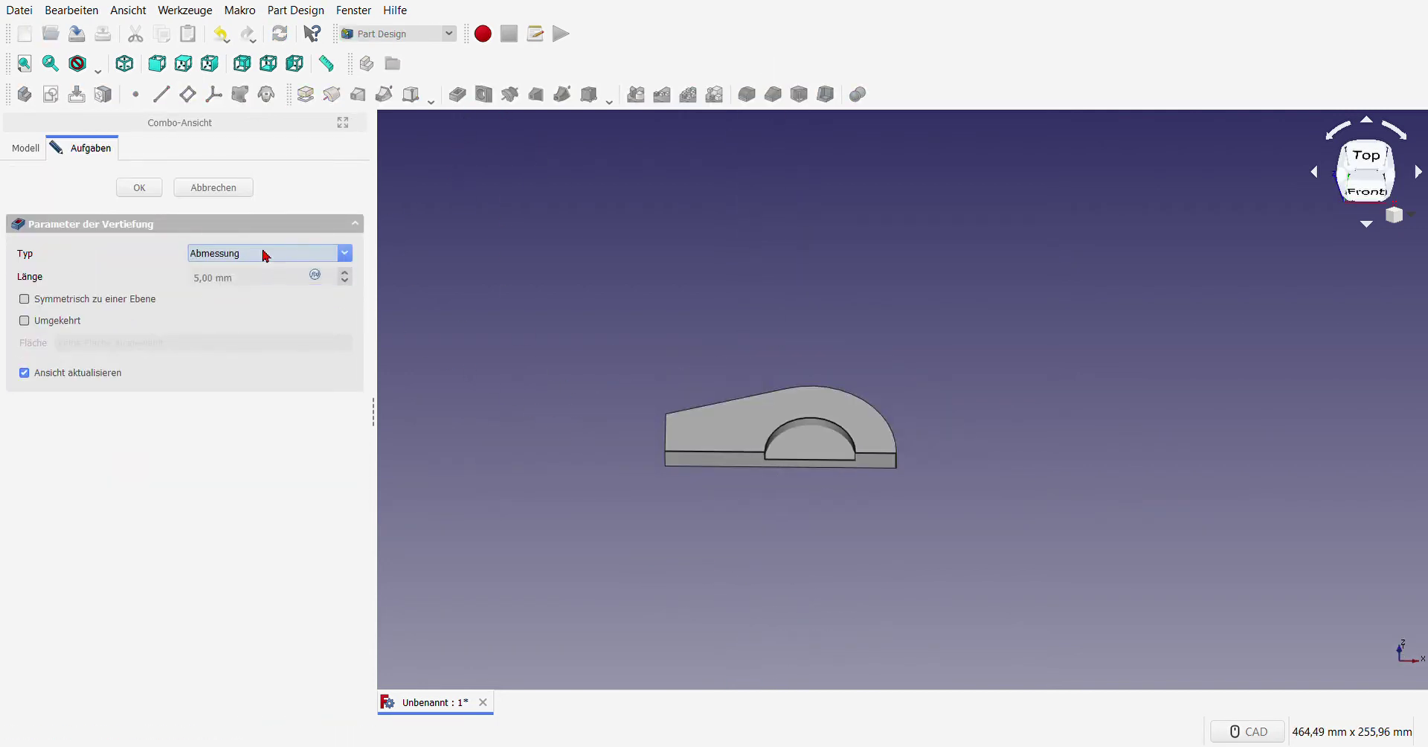
{"action": "left_click", "coordinate": [255, 279]}
{"action": "left_click", "coordinate": [151, 193]}
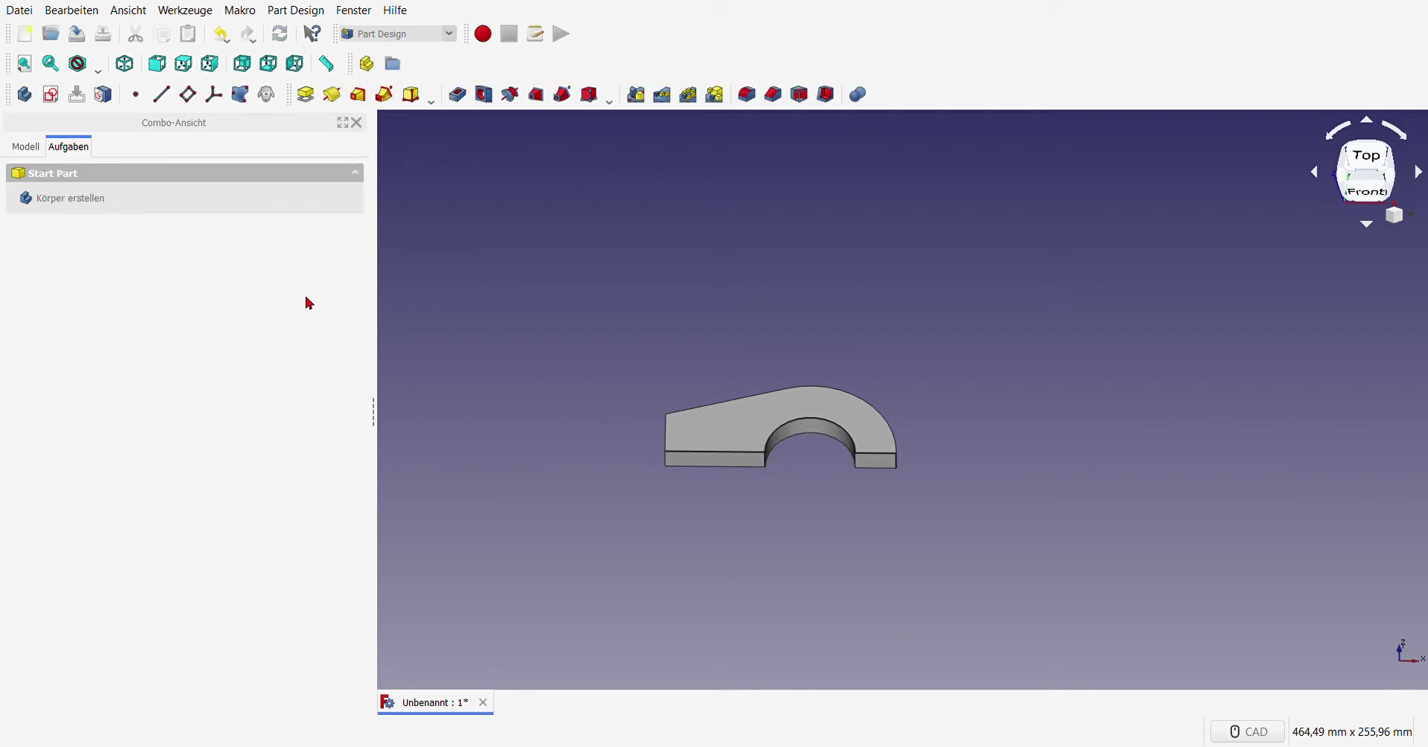
{"action": "scroll", "coordinate": [608, 382], "scroll_direction": "up", "scroll_amount": 2}
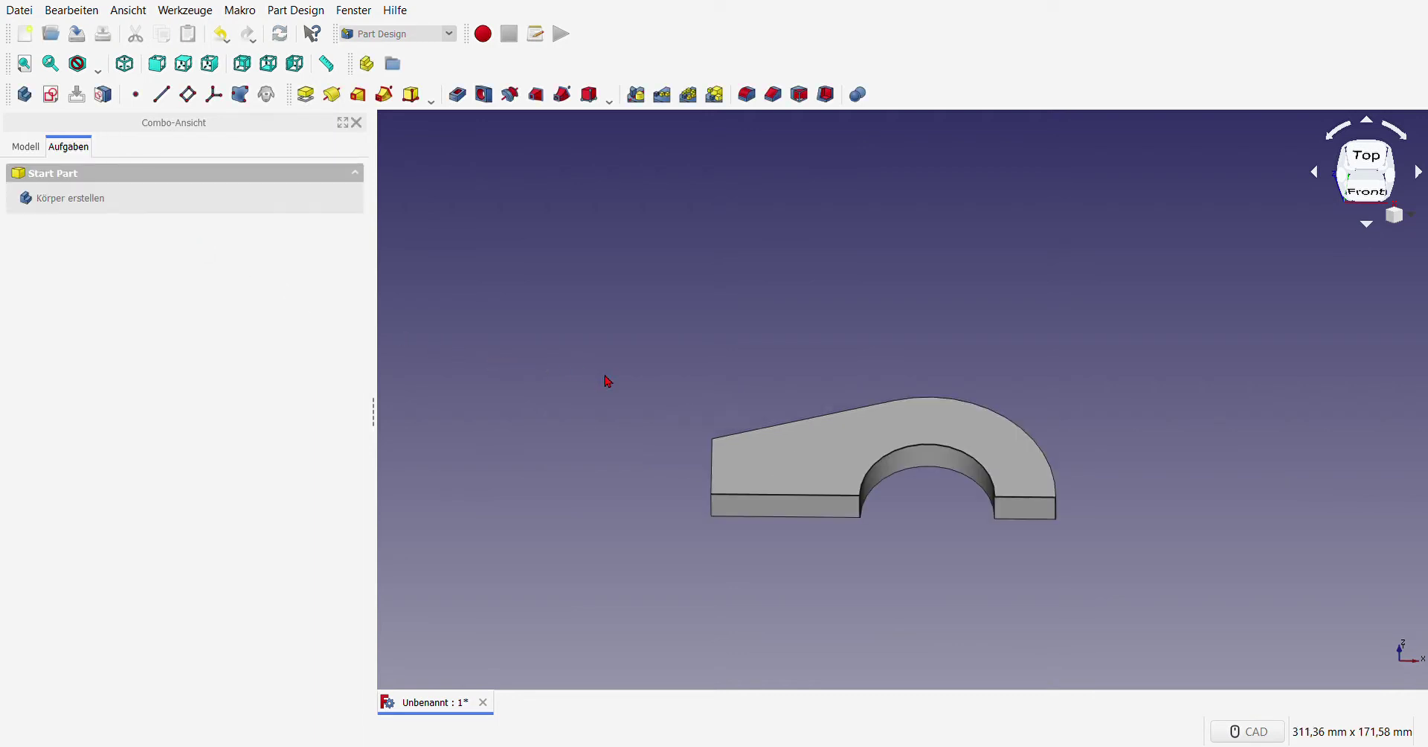
Step: Fillet the slanted top edge and the inner arch edge with a 6 mm radius
{"action": "left_click", "coordinate": [787, 425]}
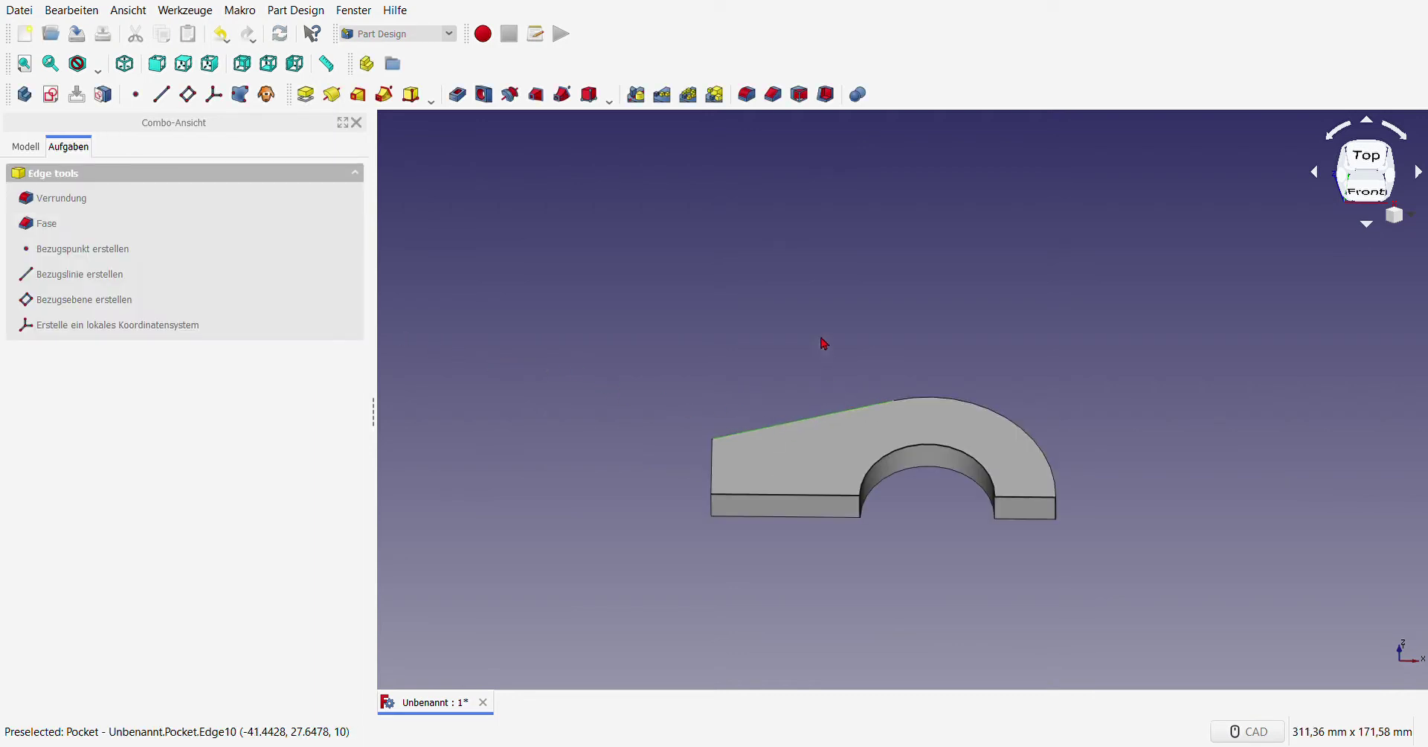
{"action": "left_click", "coordinate": [748, 97]}
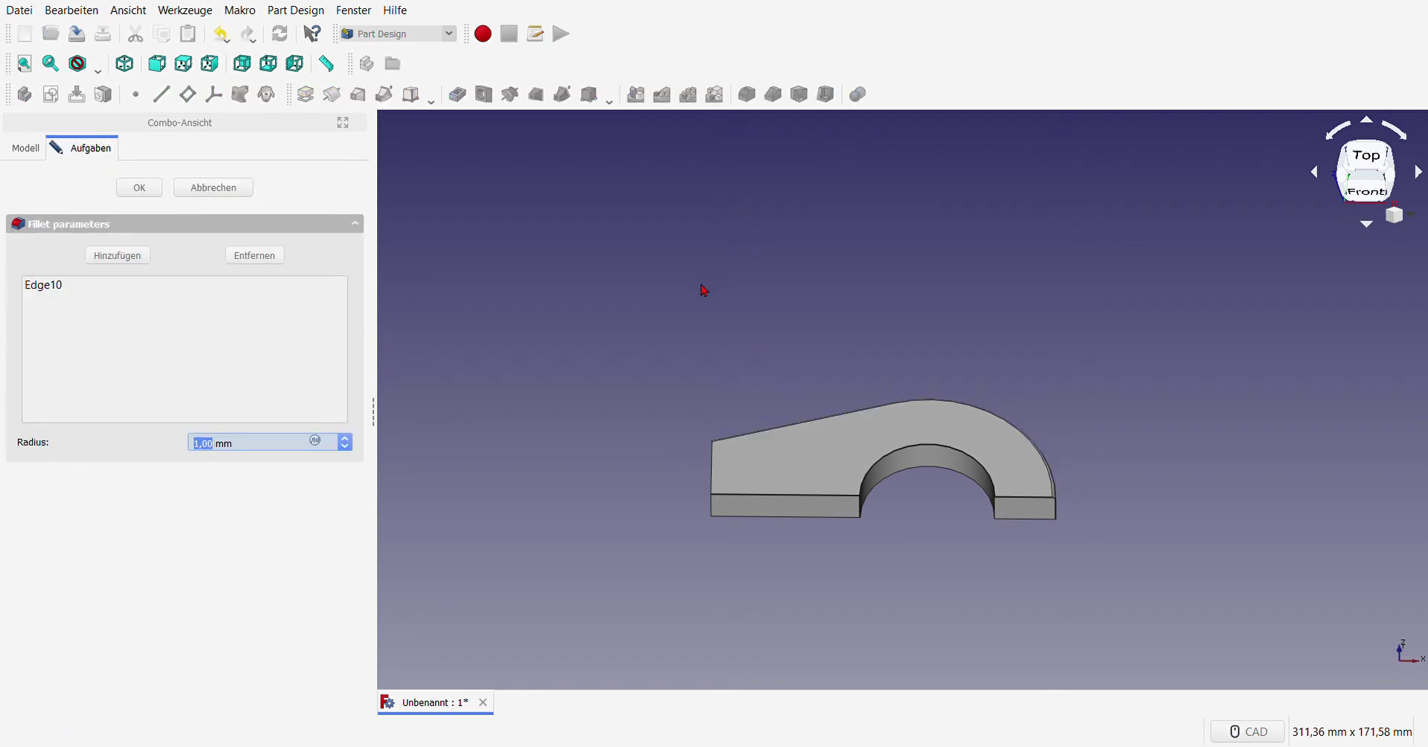
{"action": "type", "text": "6"}
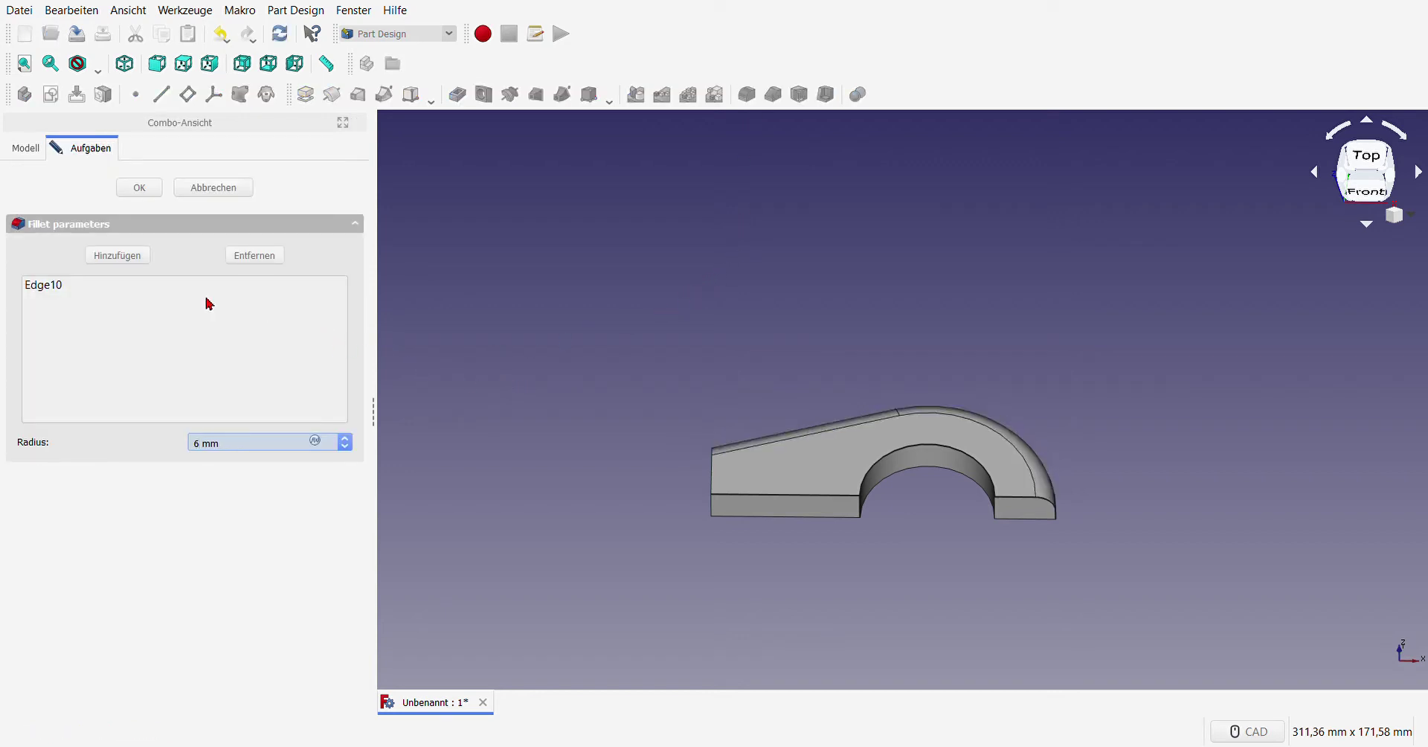
{"action": "left_click", "coordinate": [128, 256]}
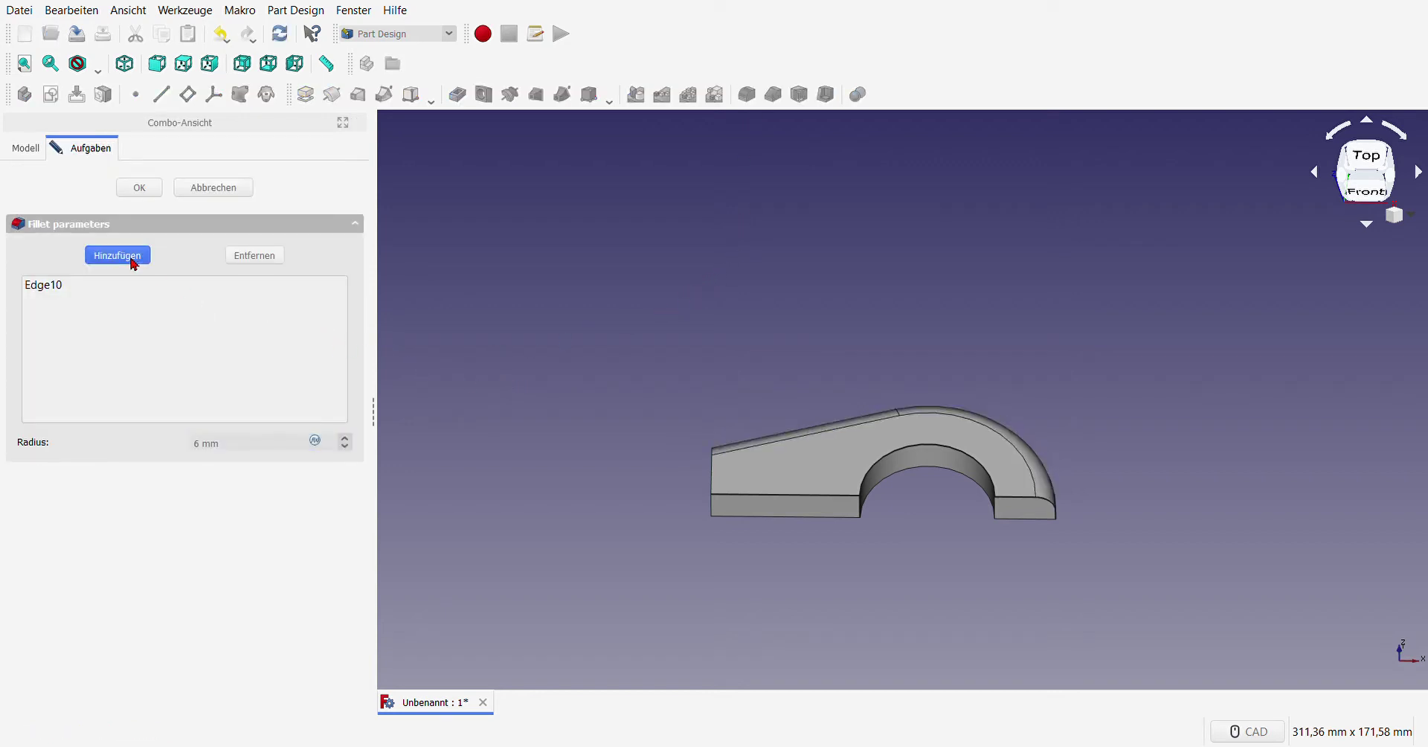
{"action": "left_click", "coordinate": [882, 468]}
{"action": "left_click", "coordinate": [141, 189]}
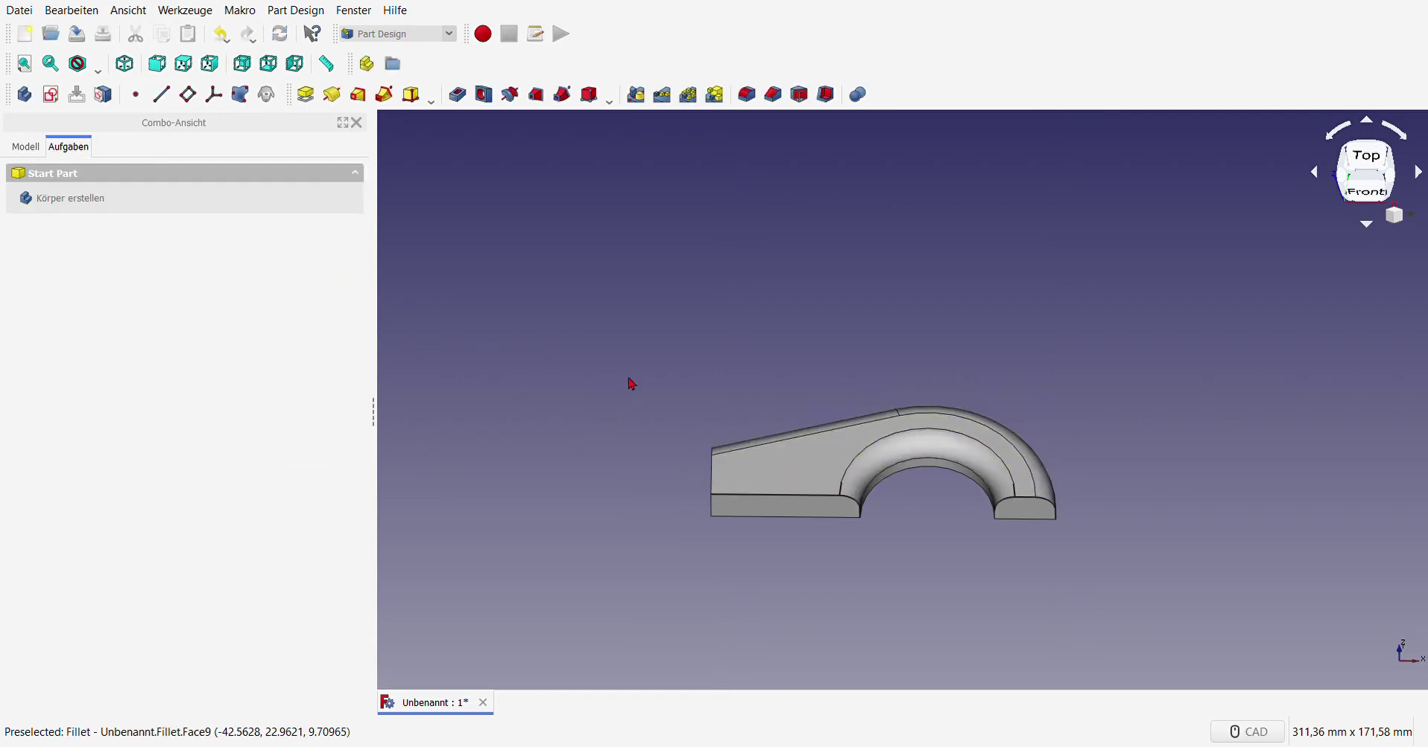
{"action": "scroll", "coordinate": [692, 383], "scroll_direction": "up", "scroll_amount": 2}
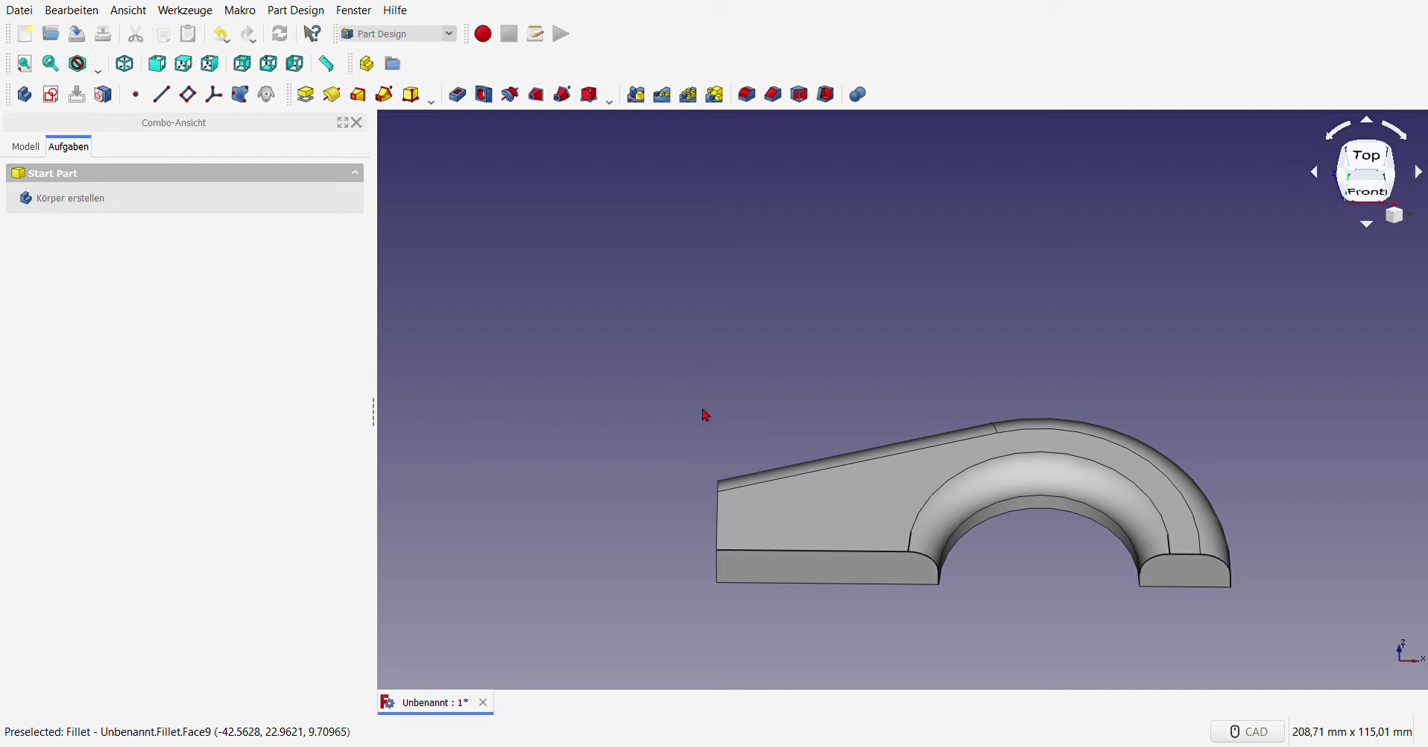
{"action": "left_click", "coordinate": [717, 509]}
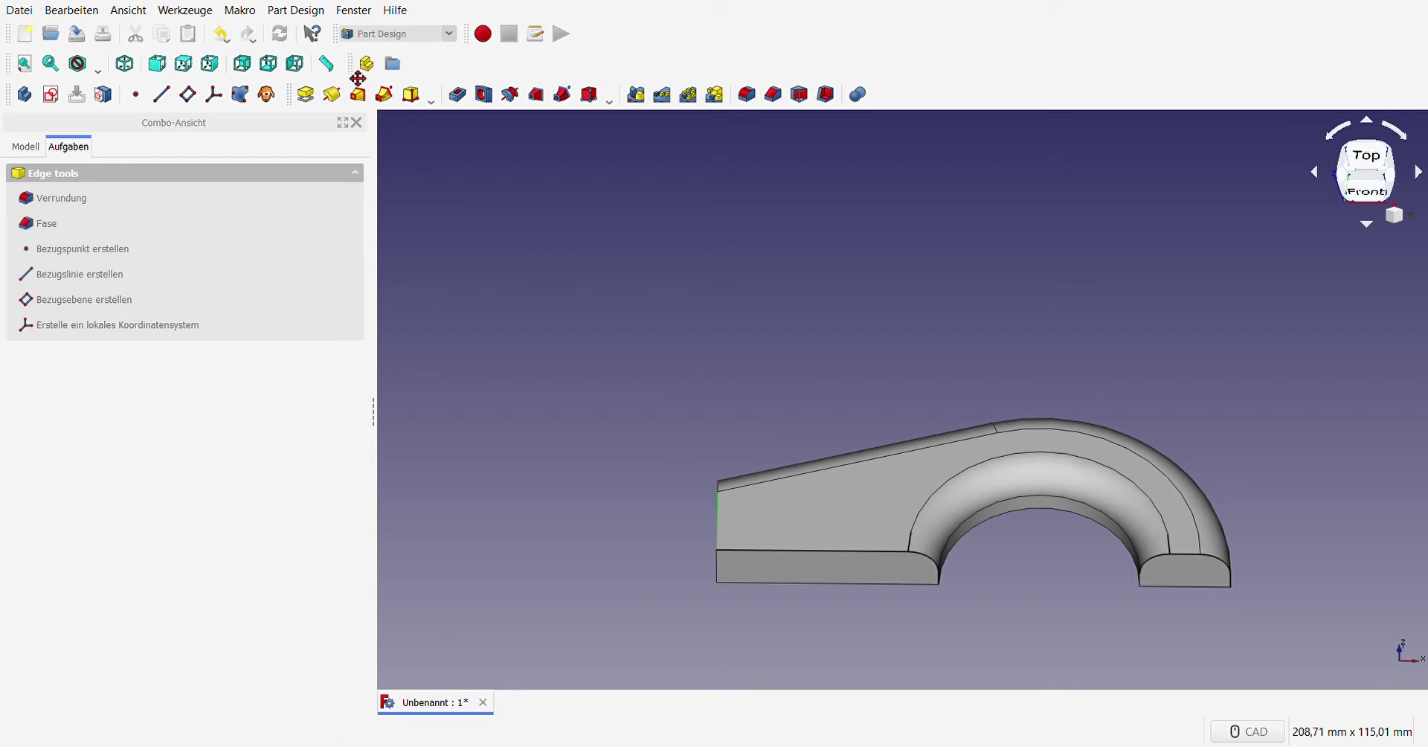
{"action": "left_click", "coordinate": [328, 64]}
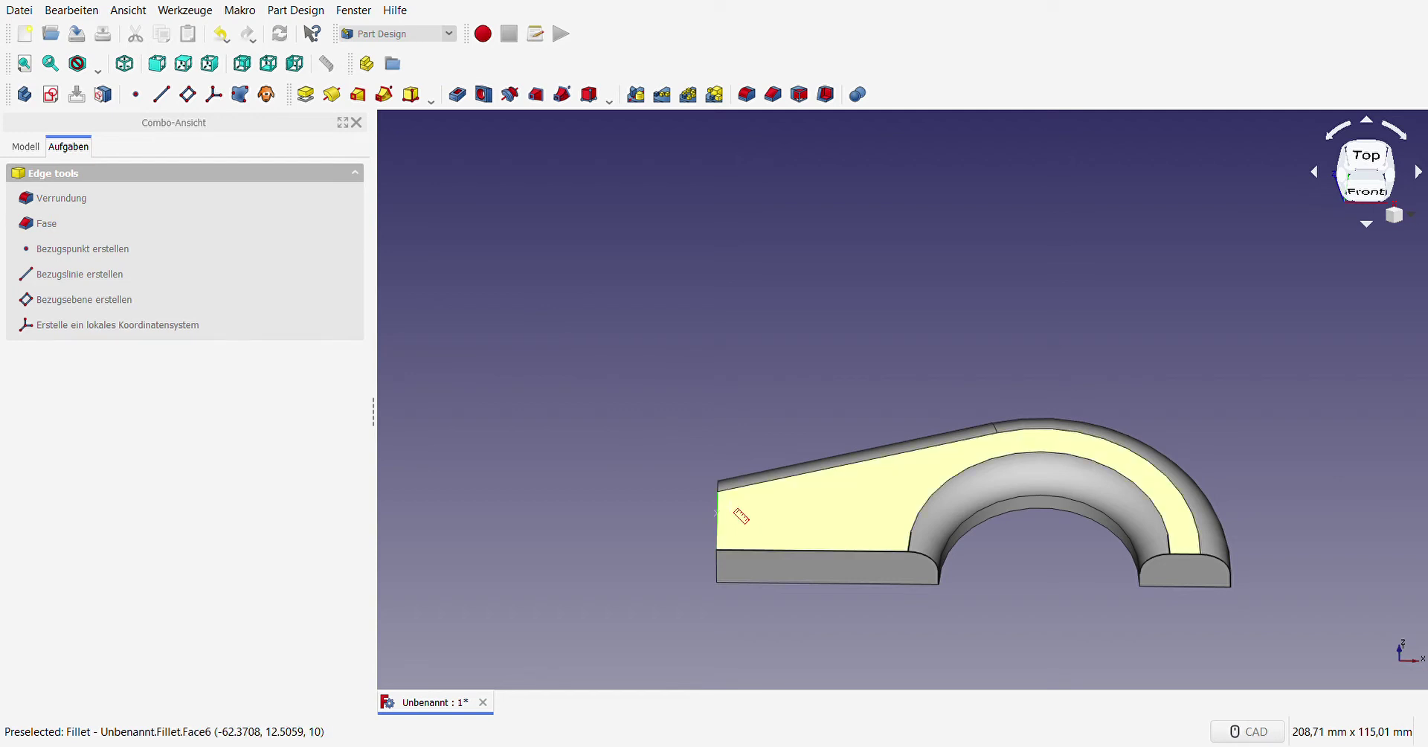
{"action": "scroll", "coordinate": [719, 513], "scroll_direction": "up", "scroll_amount": 2}
{"action": "left_click", "coordinate": [718, 489]}
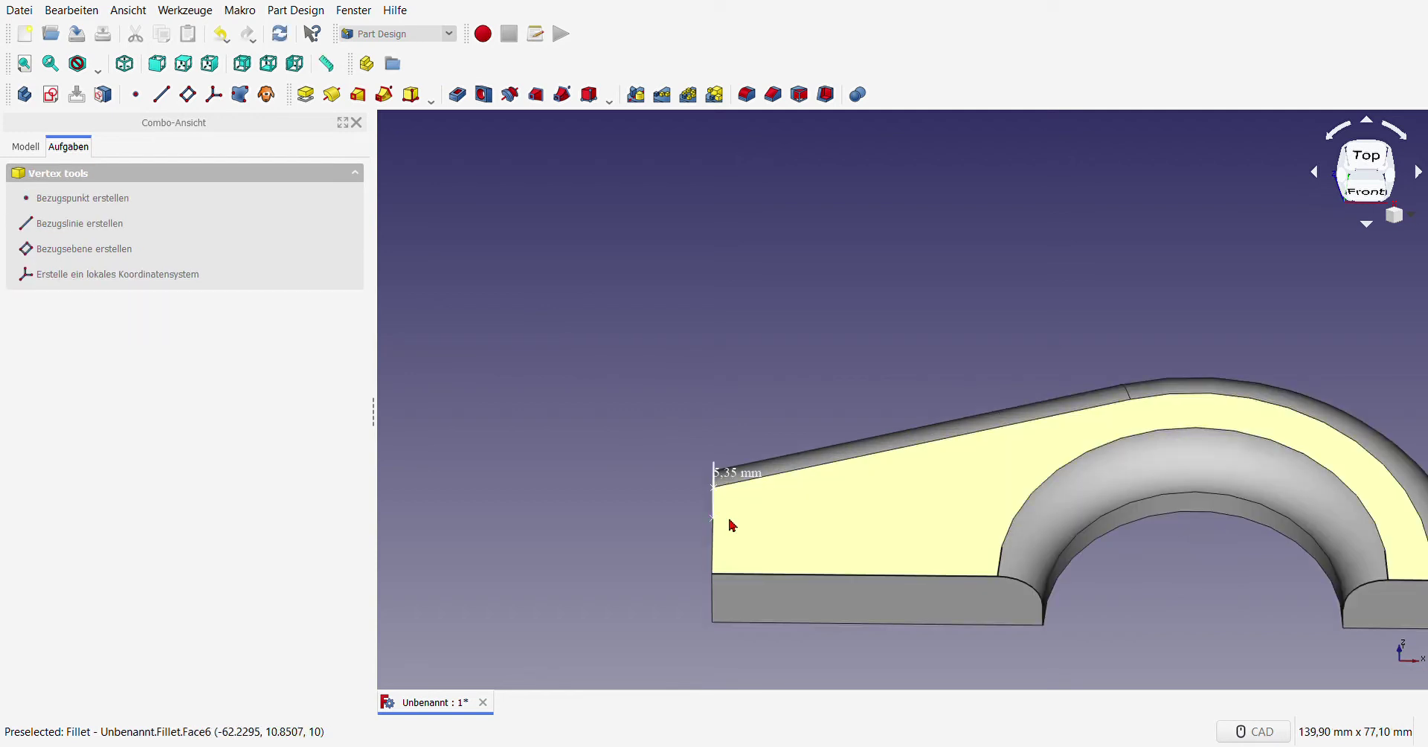
{"action": "left_click", "coordinate": [713, 518]}
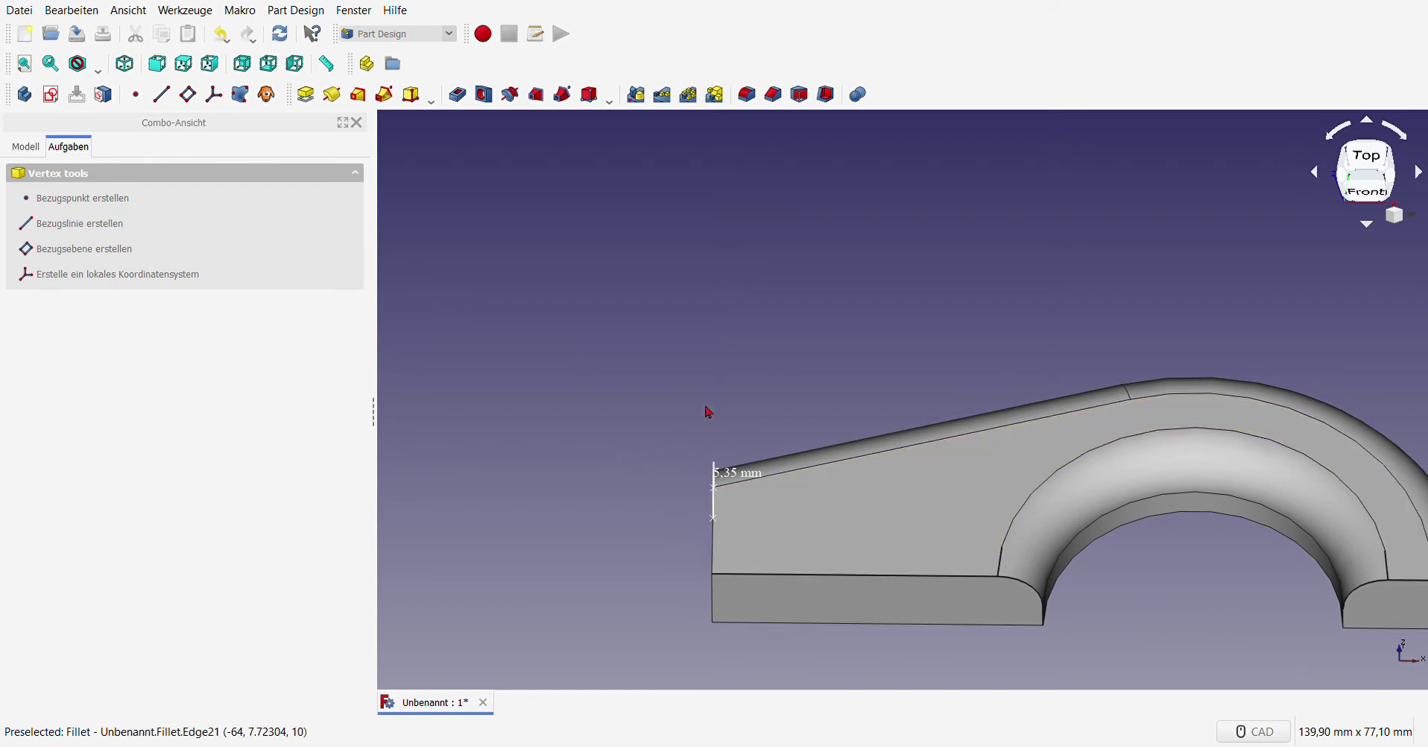
{"action": "left_click", "coordinate": [29, 146]}
{"action": "left_click", "coordinate": [517, 308]}
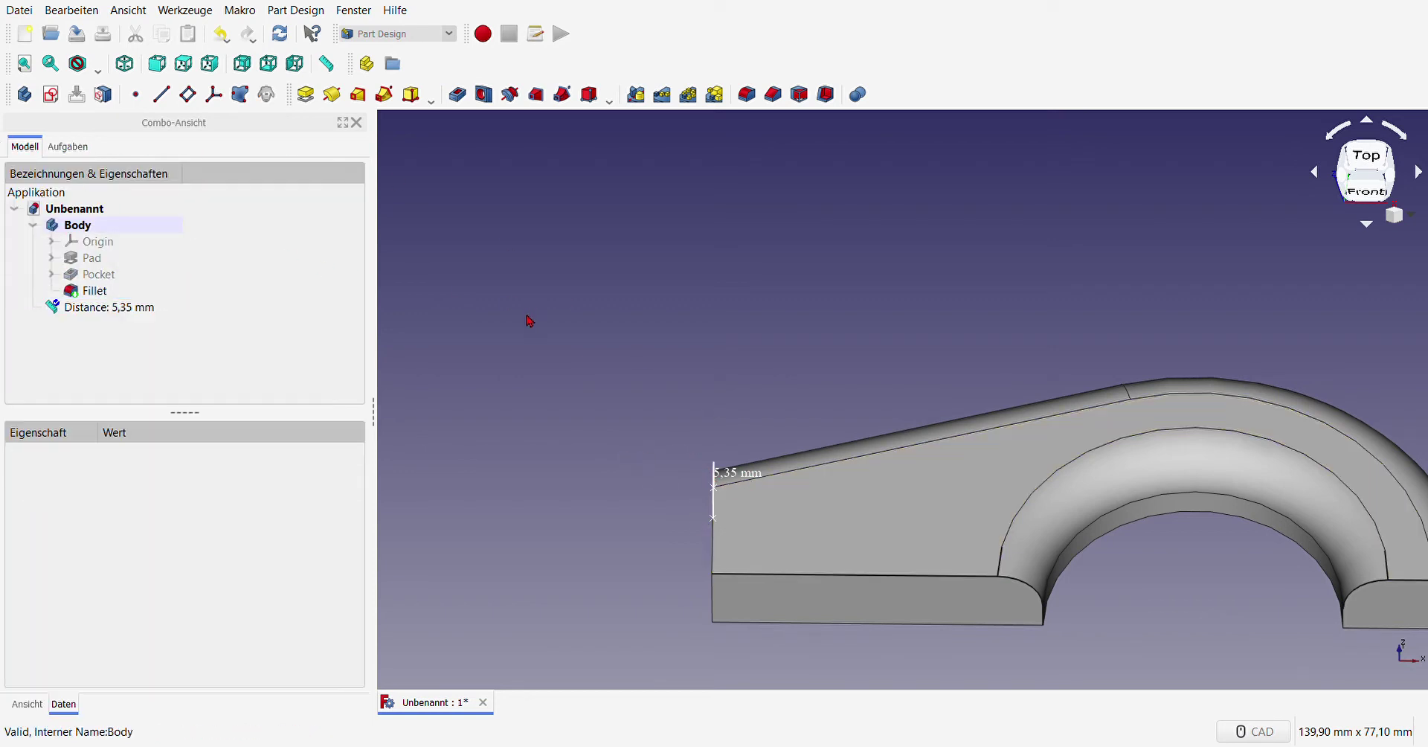
{"action": "left_click", "coordinate": [737, 479]}
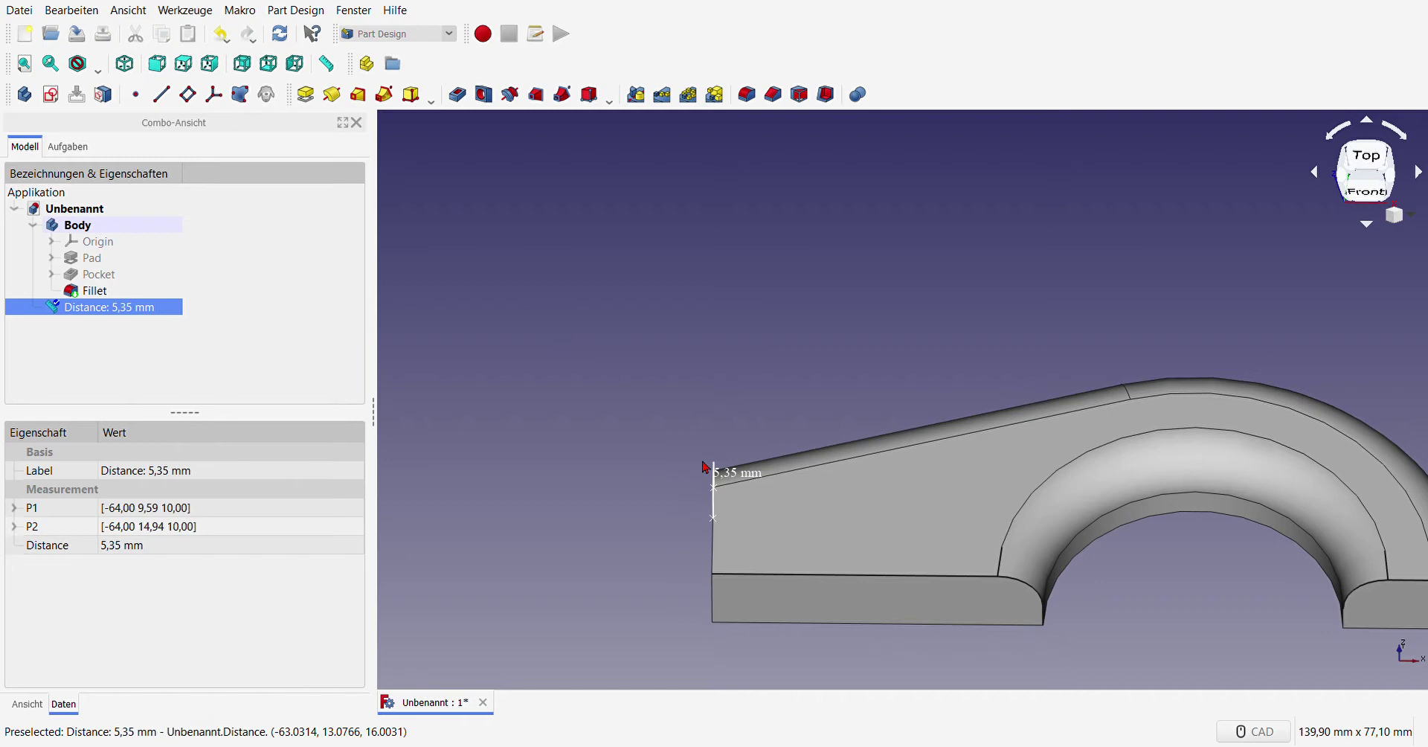
{"action": "left_click", "coordinate": [804, 559]}
{"action": "left_click", "coordinate": [507, 246]}
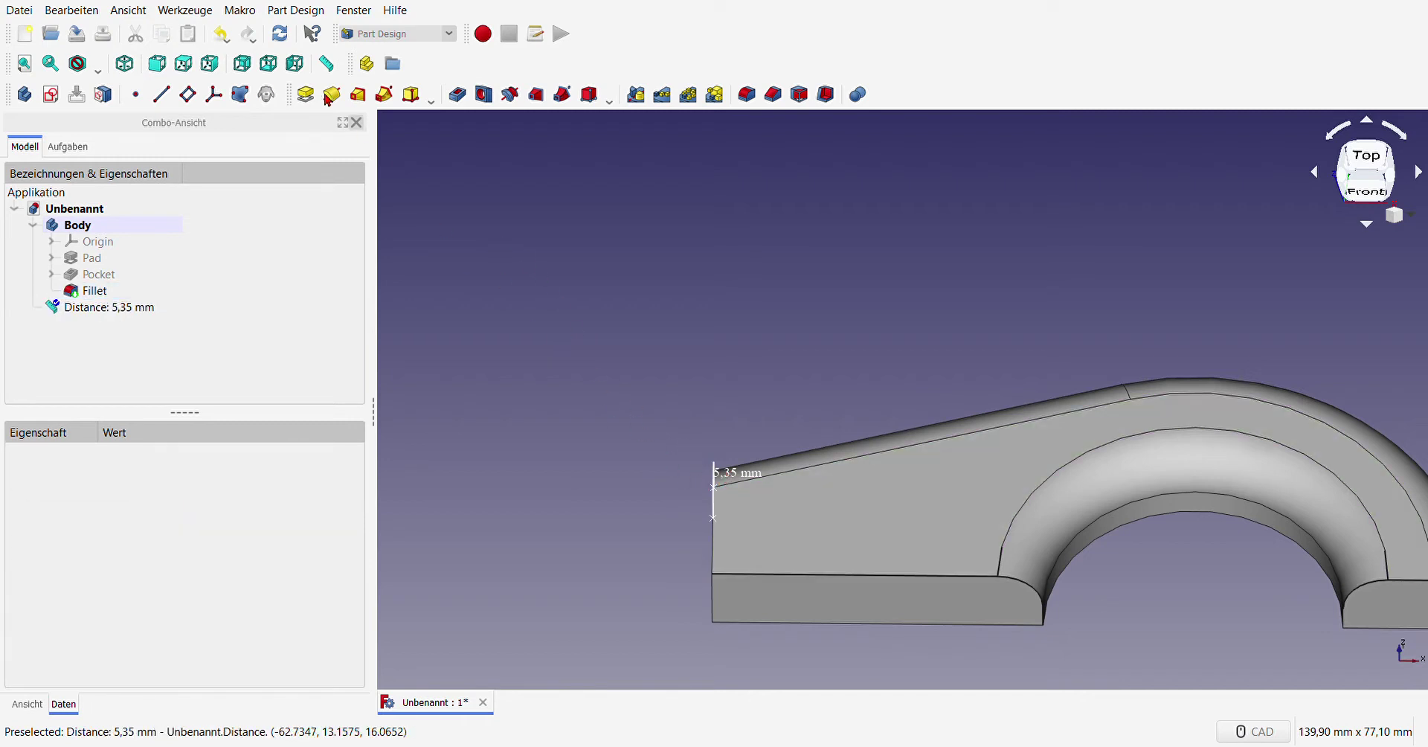
{"action": "left_click", "coordinate": [221, 34]}
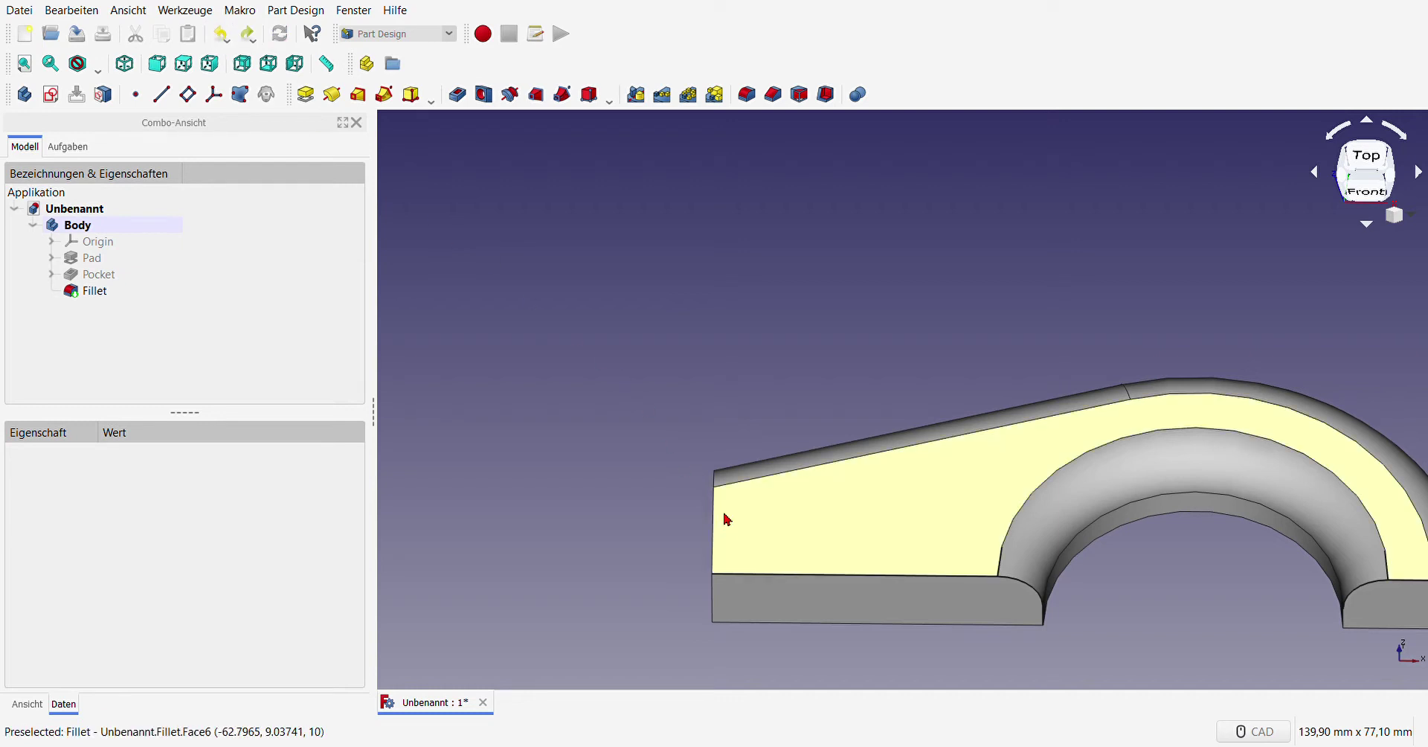
{"action": "left_click", "coordinate": [331, 67]}
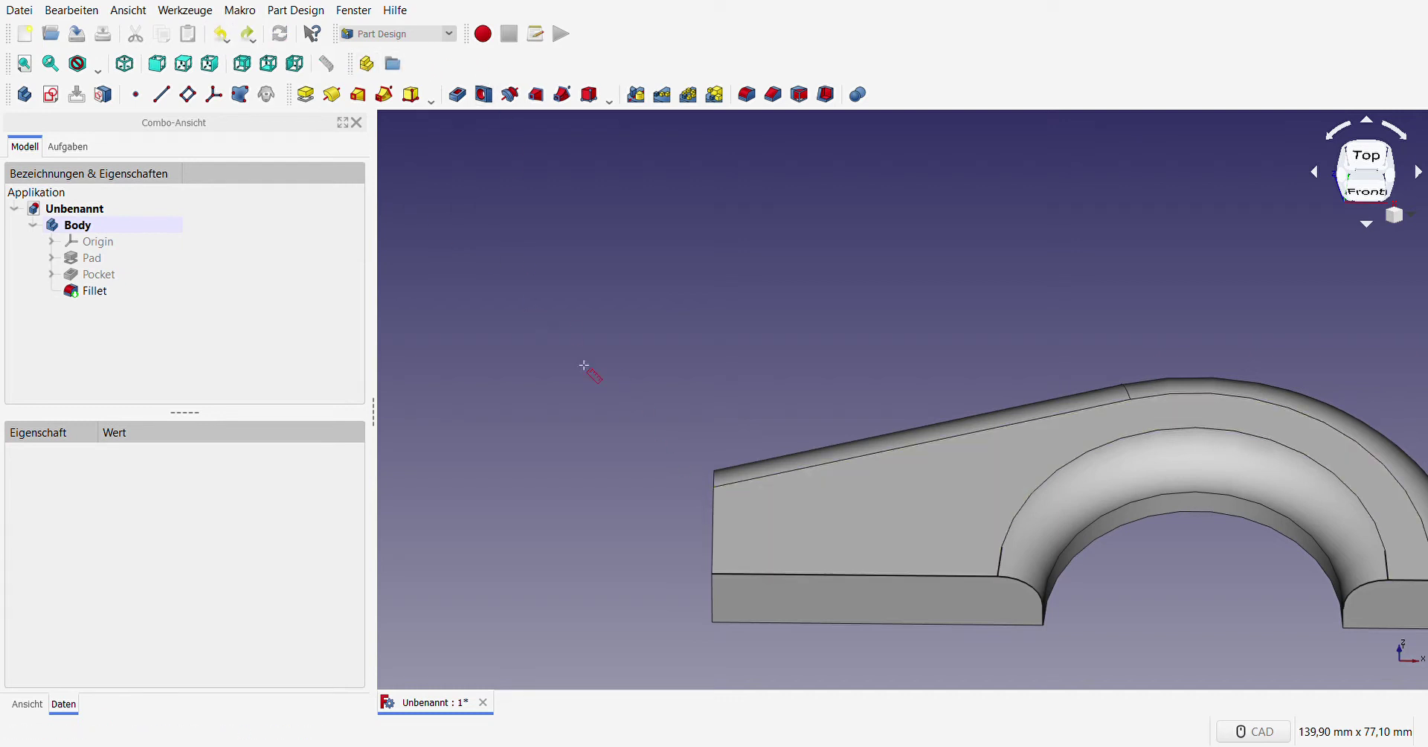
{"action": "left_click", "coordinate": [714, 488]}
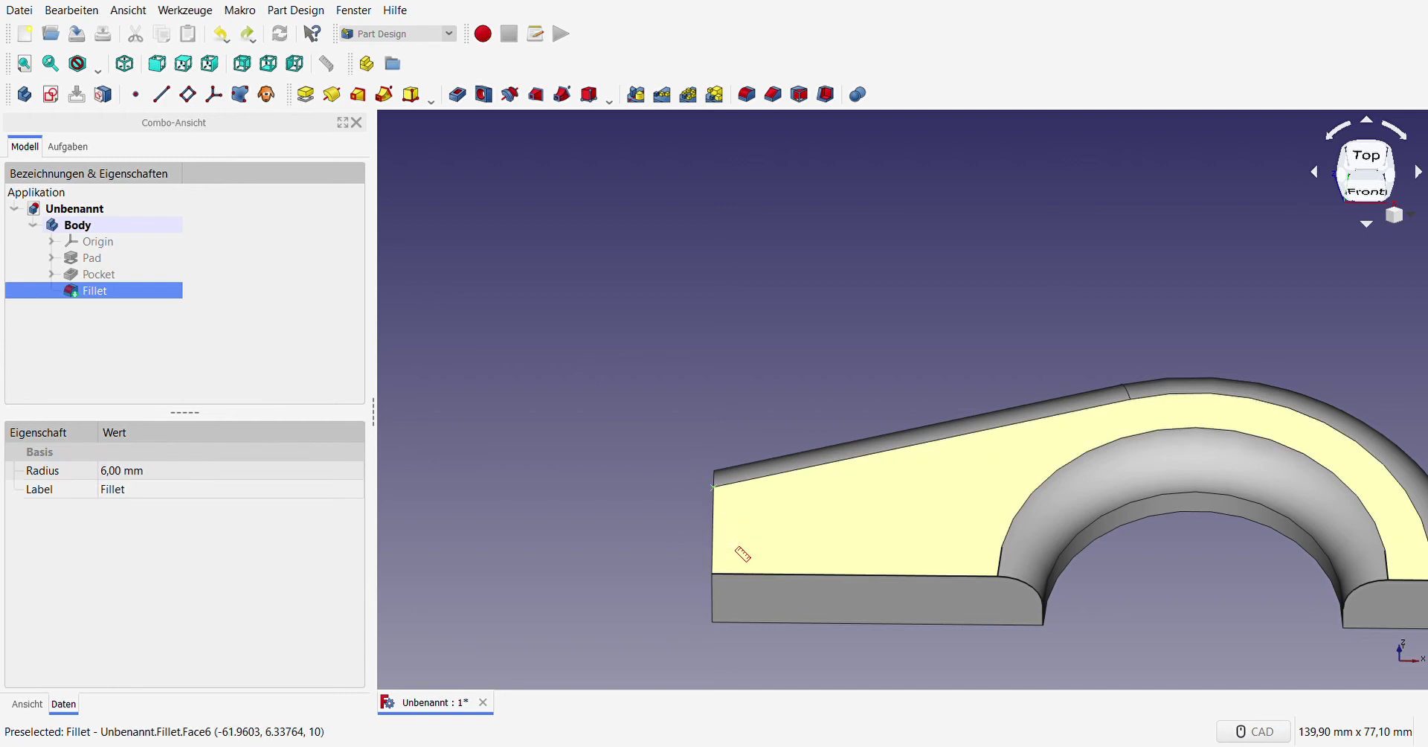
{"action": "left_click", "coordinate": [714, 577]}
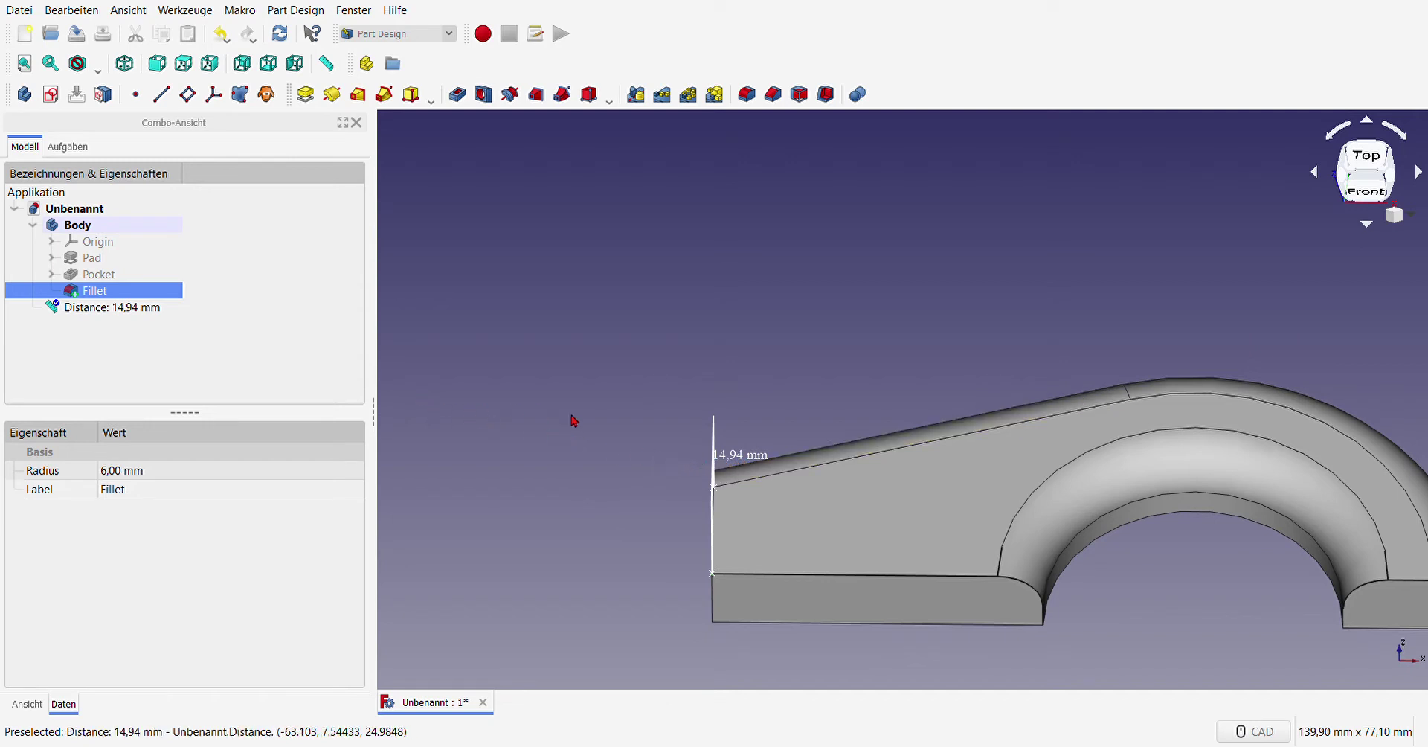
Step: Remove the 14,94 mm measurement from the view
{"action": "left_click", "coordinate": [222, 33]}
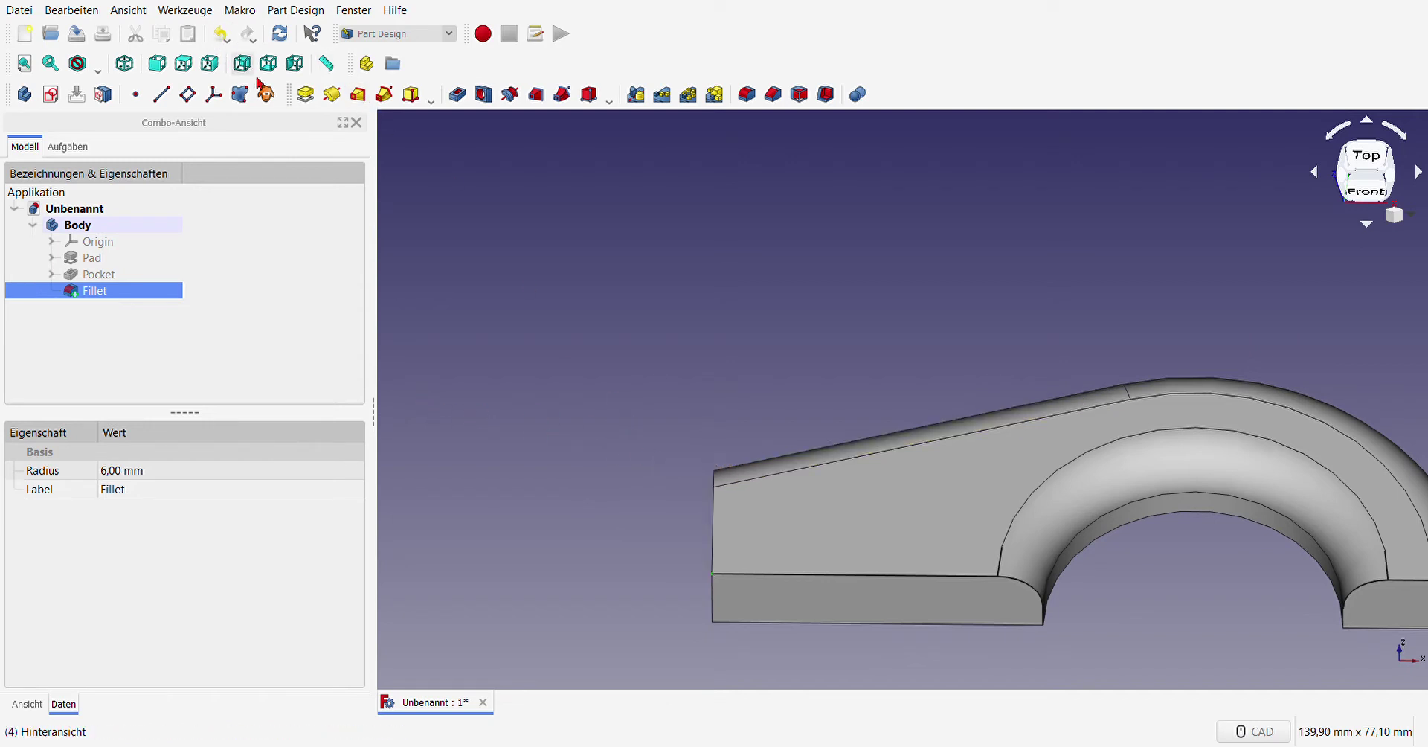
{"action": "scroll", "coordinate": [673, 487], "scroll_direction": "down", "scroll_amount": 2}
{"action": "scroll", "coordinate": [675, 491], "scroll_direction": "up", "scroll_amount": 2}
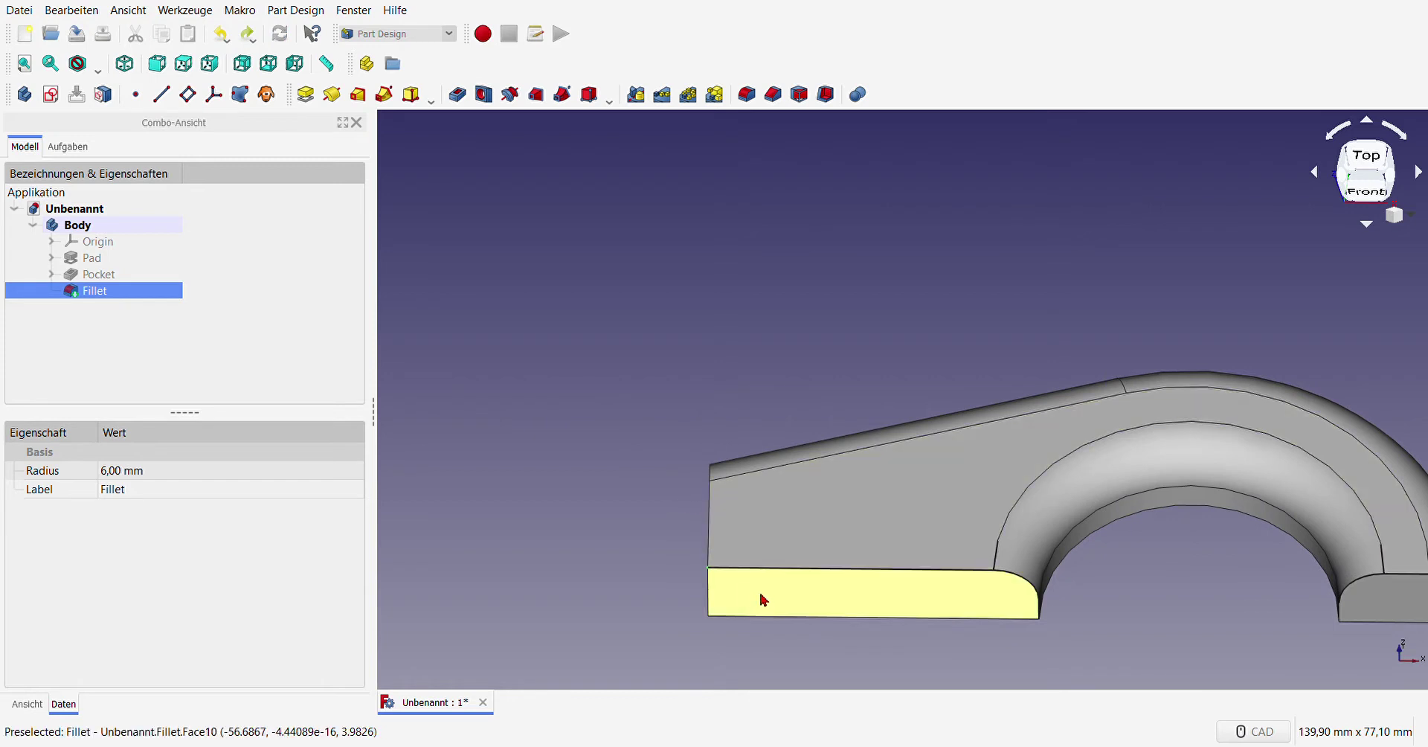
Step: Open a sketch on the plate's front side face and start a line at its upper-left corner
{"action": "left_click", "coordinate": [793, 592]}
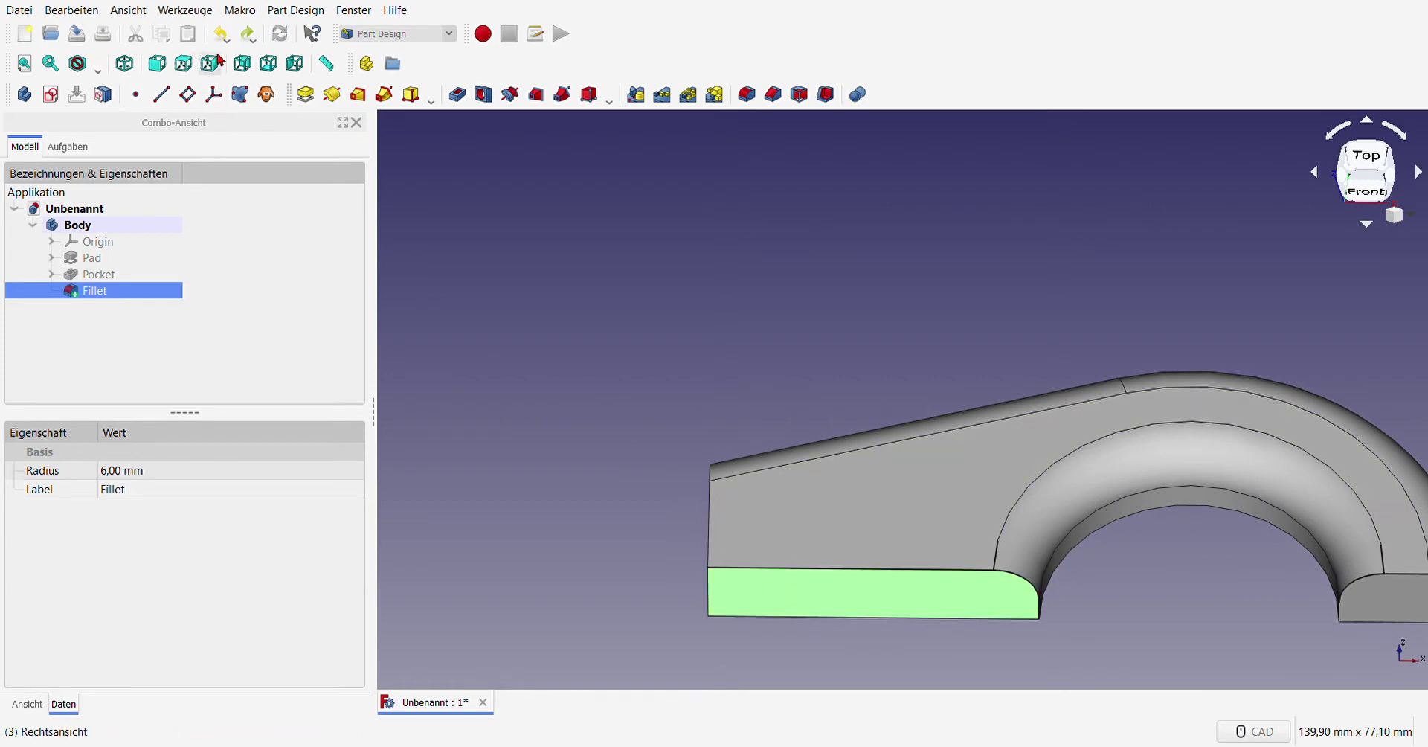
{"action": "left_click", "coordinate": [51, 95]}
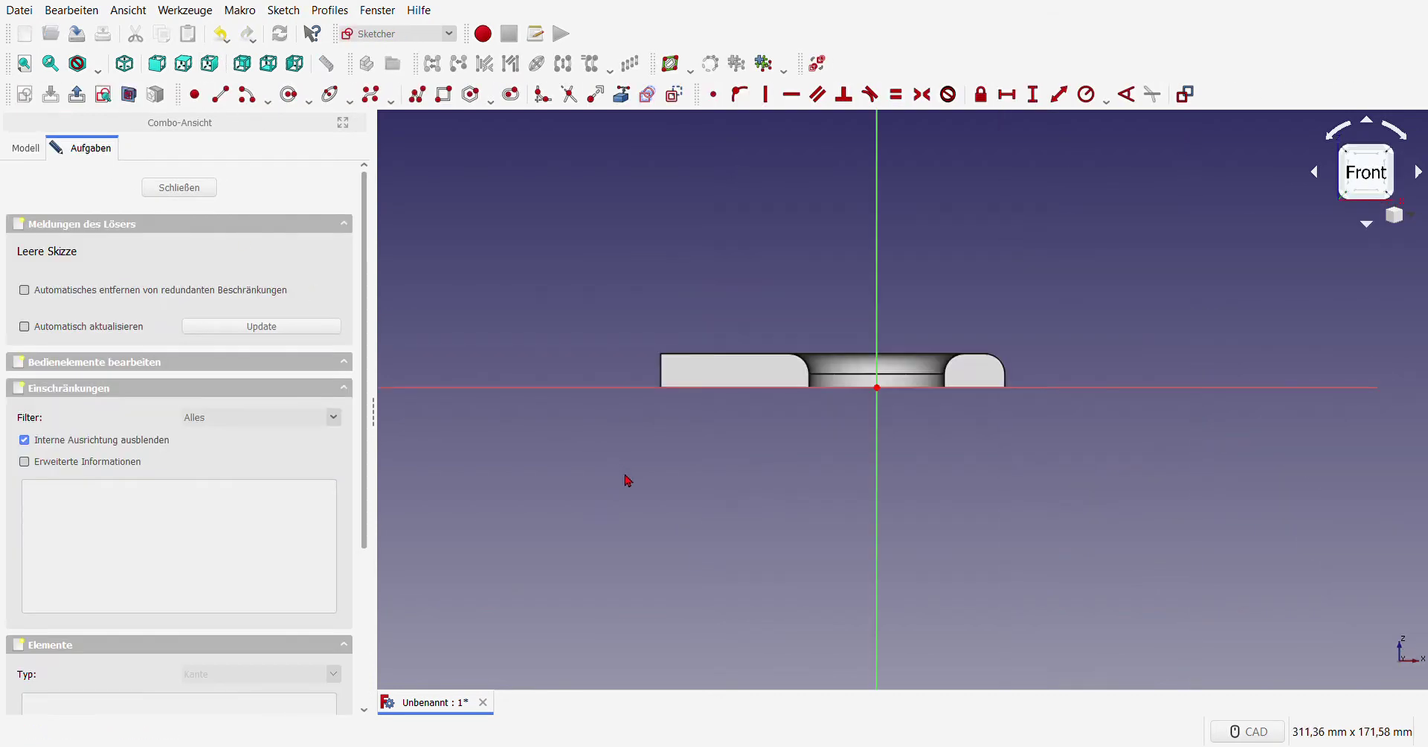
{"action": "scroll", "coordinate": [661, 368], "scroll_direction": "up", "scroll_amount": 2}
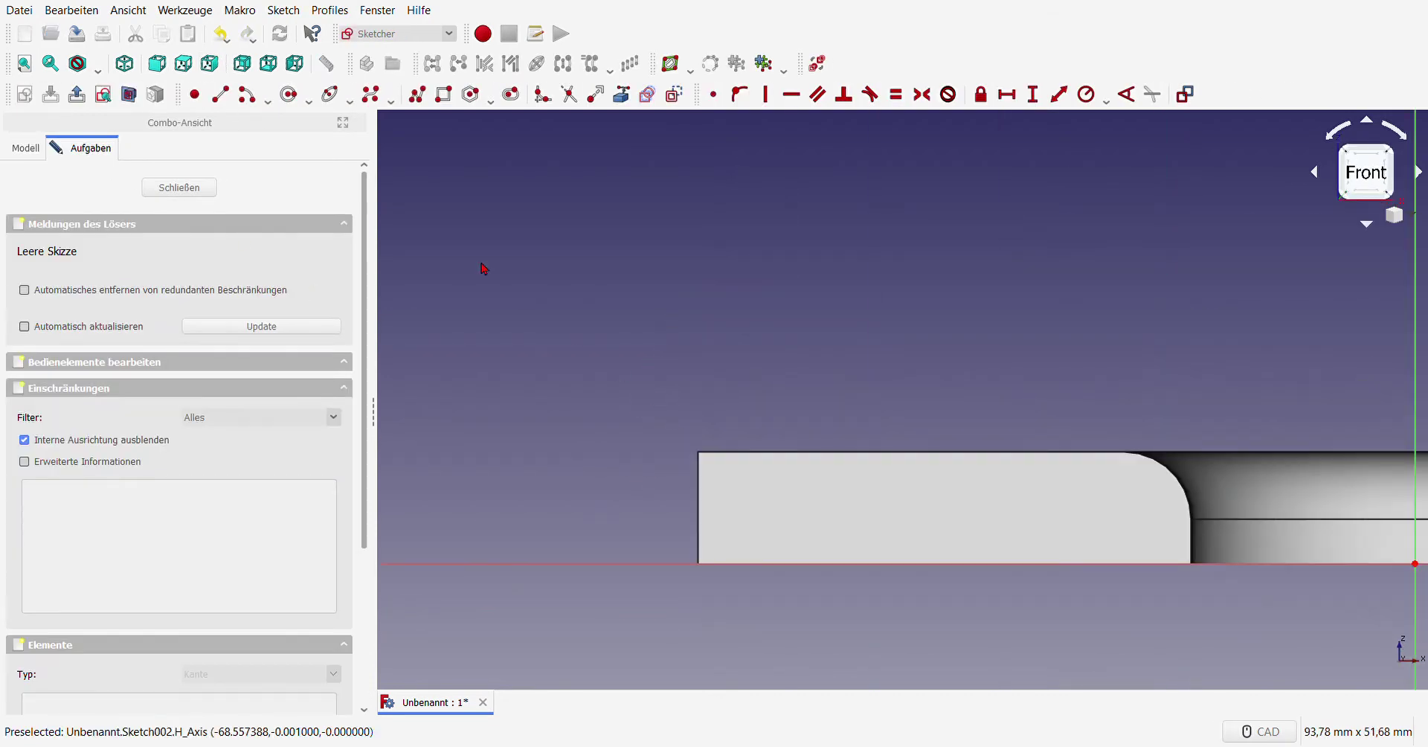
{"action": "left_click", "coordinate": [221, 94]}
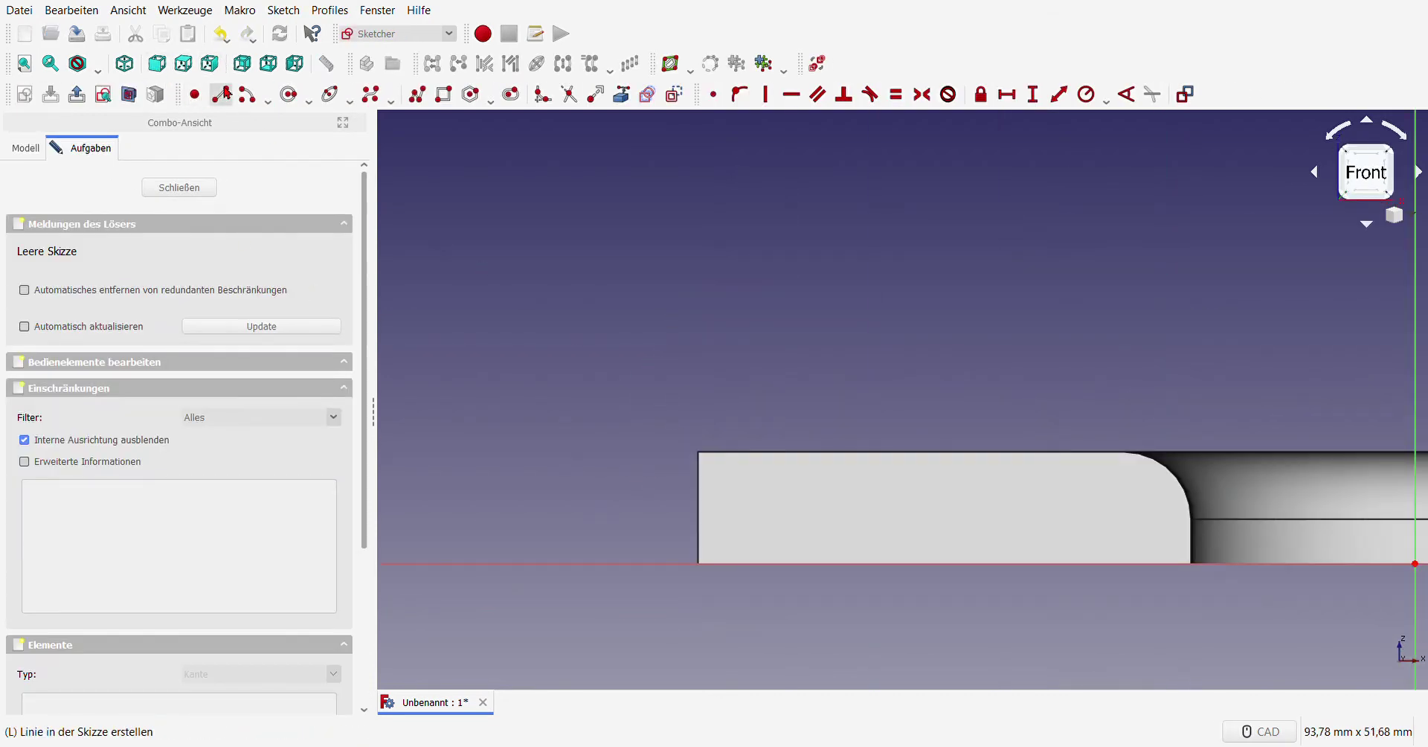
{"action": "left_click", "coordinate": [701, 452]}
{"action": "scroll", "coordinate": [811, 558], "scroll_direction": "down", "scroll_amount": 5}
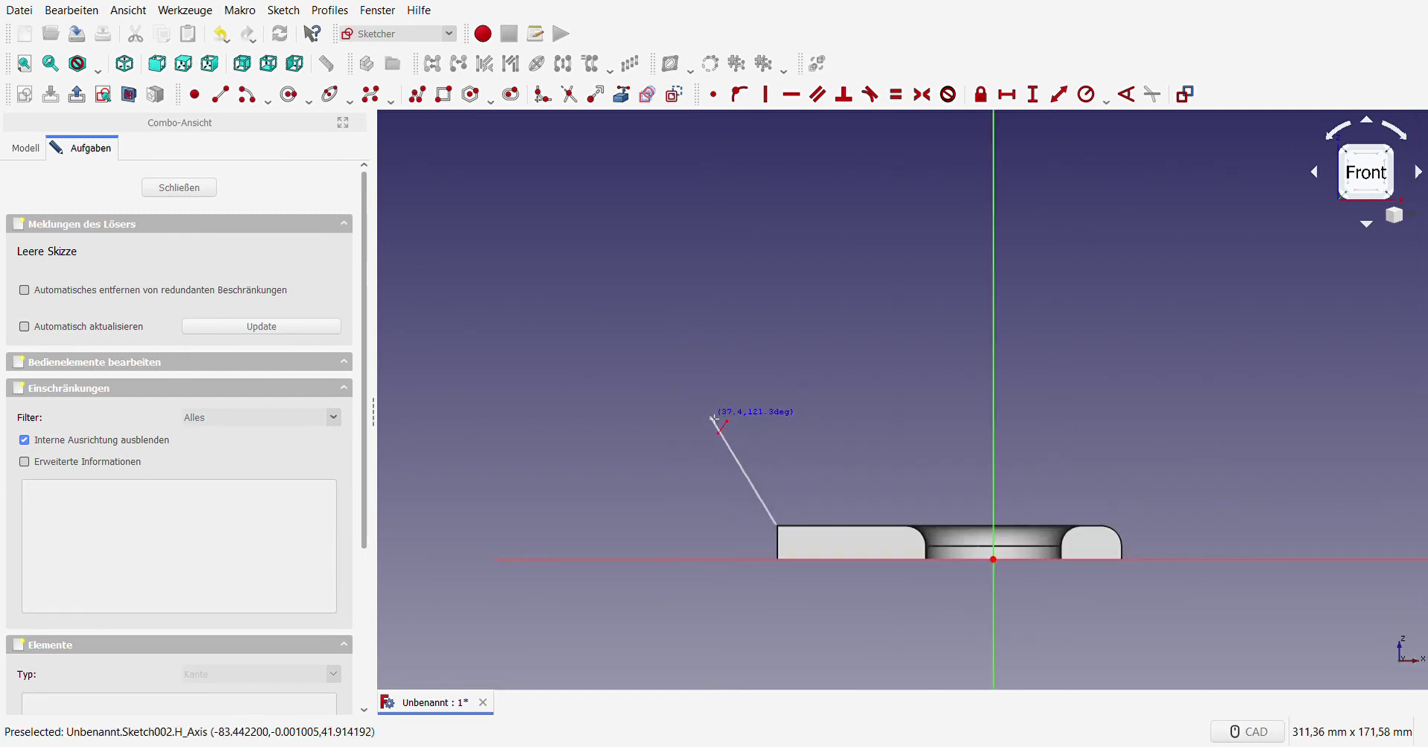
Step: Finish the slanted line and draw a short horizontal line along the plate top
{"action": "left_click", "coordinate": [695, 359]}
{"action": "scroll", "coordinate": [670, 402], "scroll_direction": "up", "scroll_amount": 4}
{"action": "scroll", "coordinate": [593, 495], "scroll_direction": "down", "scroll_amount": 2}
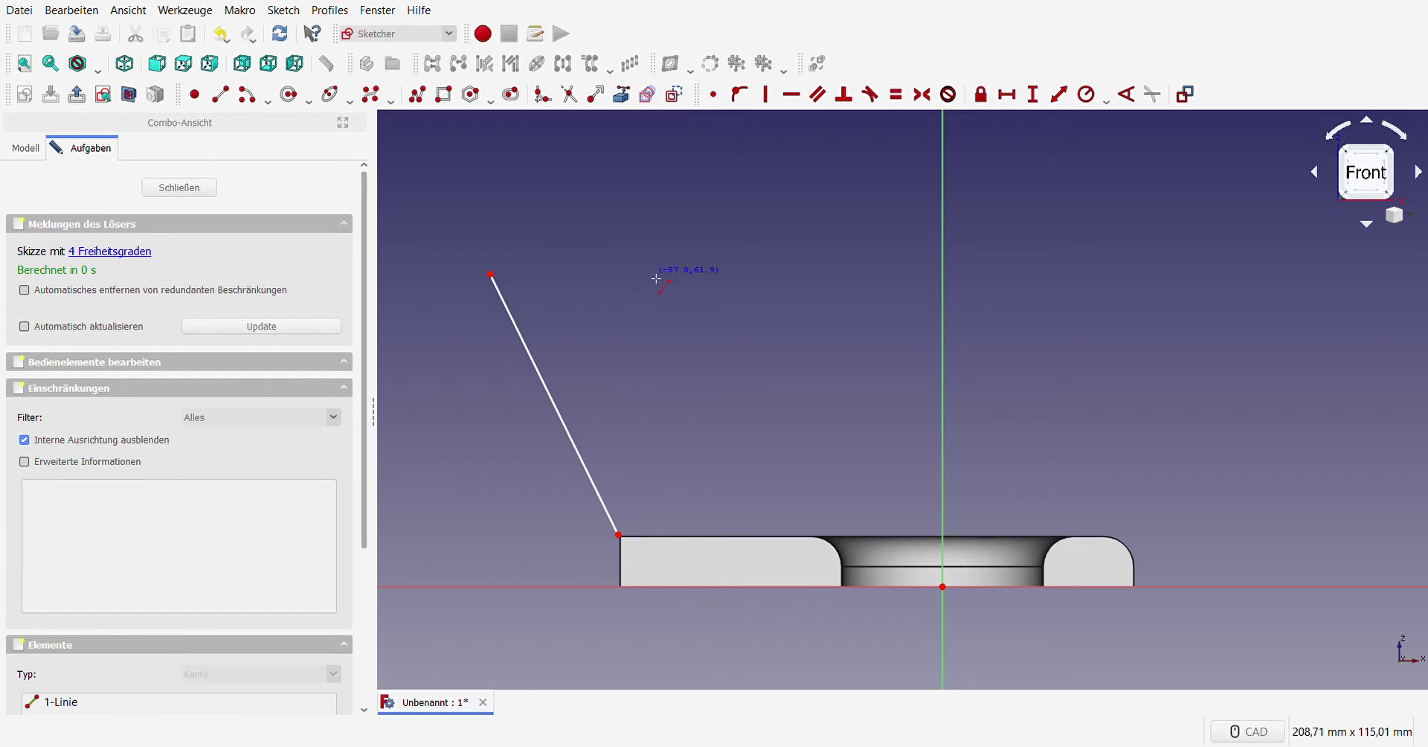
{"action": "left_click", "coordinate": [220, 94]}
{"action": "left_click", "coordinate": [627, 534]}
{"action": "left_click", "coordinate": [725, 534]}
{"action": "right_click", "coordinate": [740, 546]}
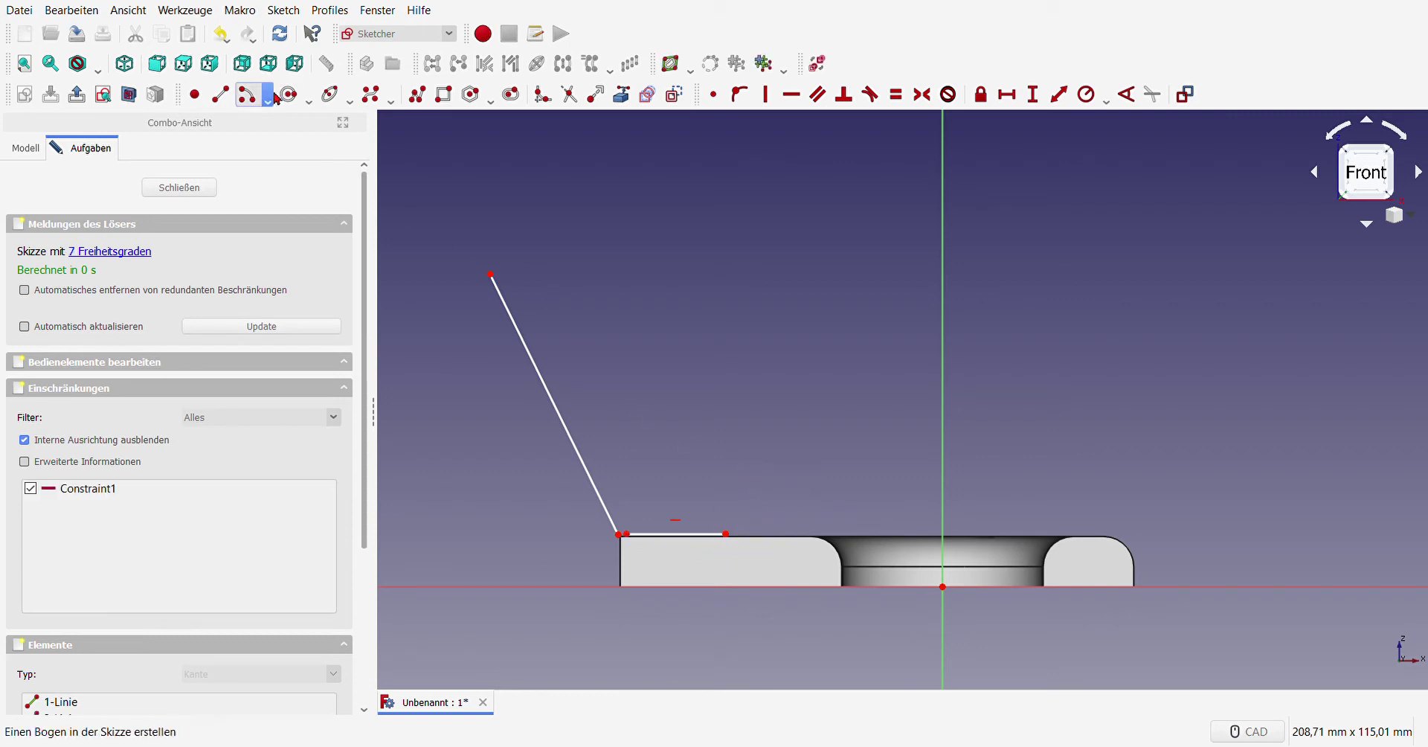
Step: Draw a centre arc above the plate and constrain its radius to 50 mm
{"action": "left_click", "coordinate": [248, 95]}
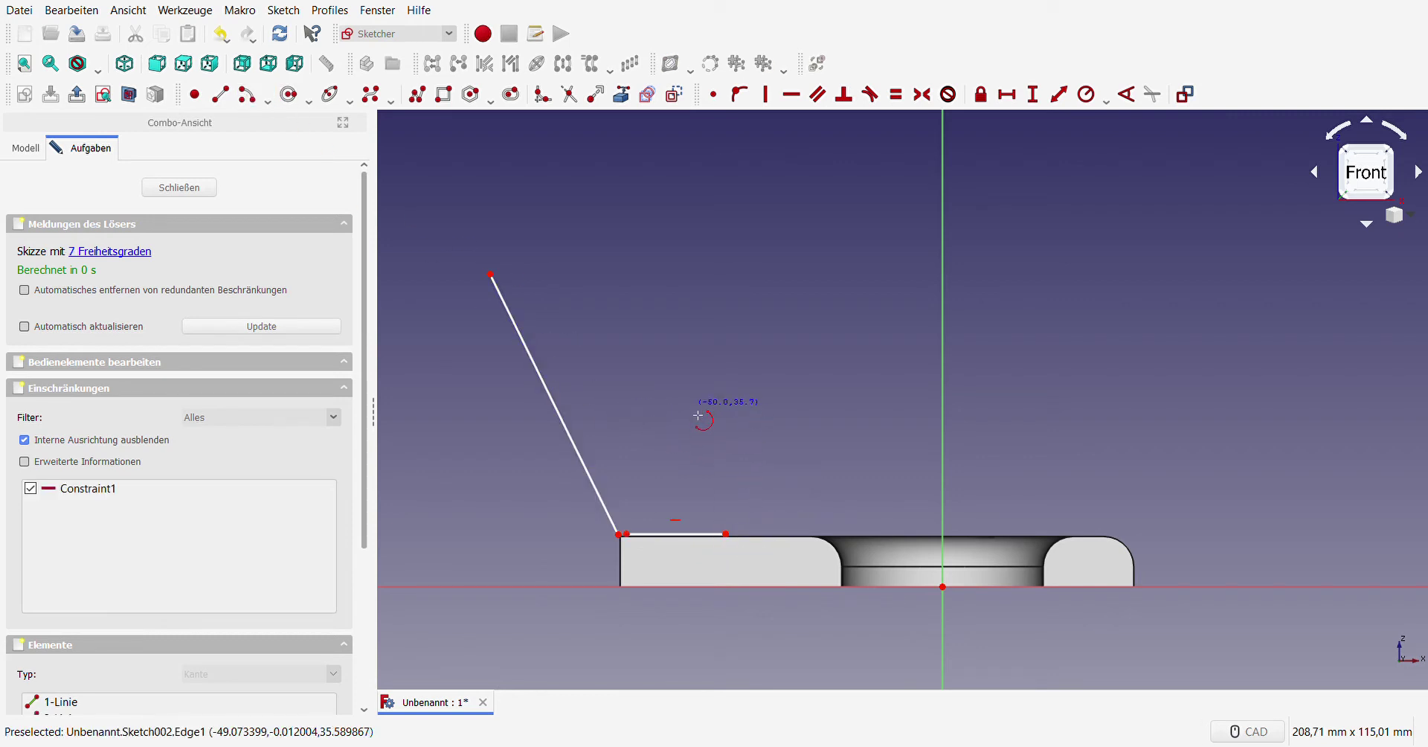
{"action": "left_click", "coordinate": [692, 436]}
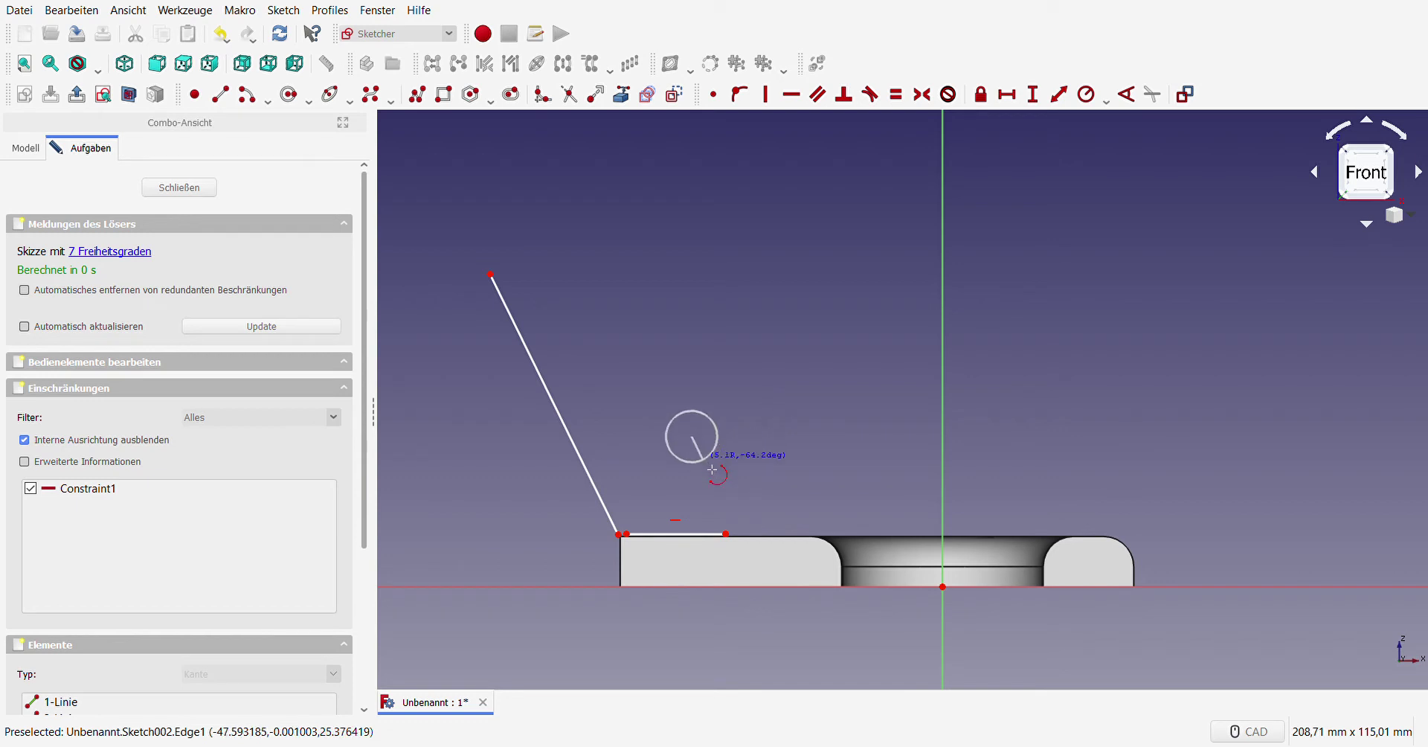
{"action": "left_click", "coordinate": [718, 522]}
{"action": "left_click", "coordinate": [603, 451]}
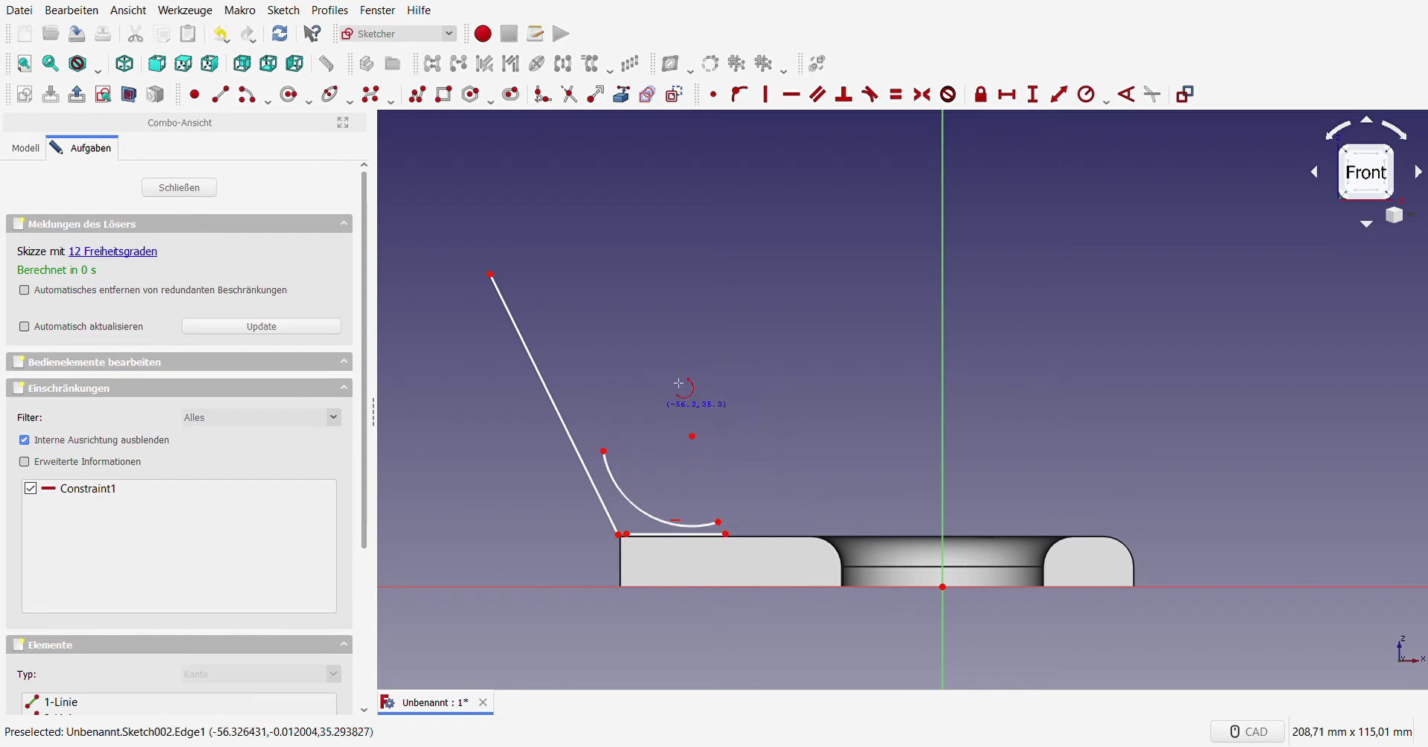
{"action": "left_click", "coordinate": [708, 525]}
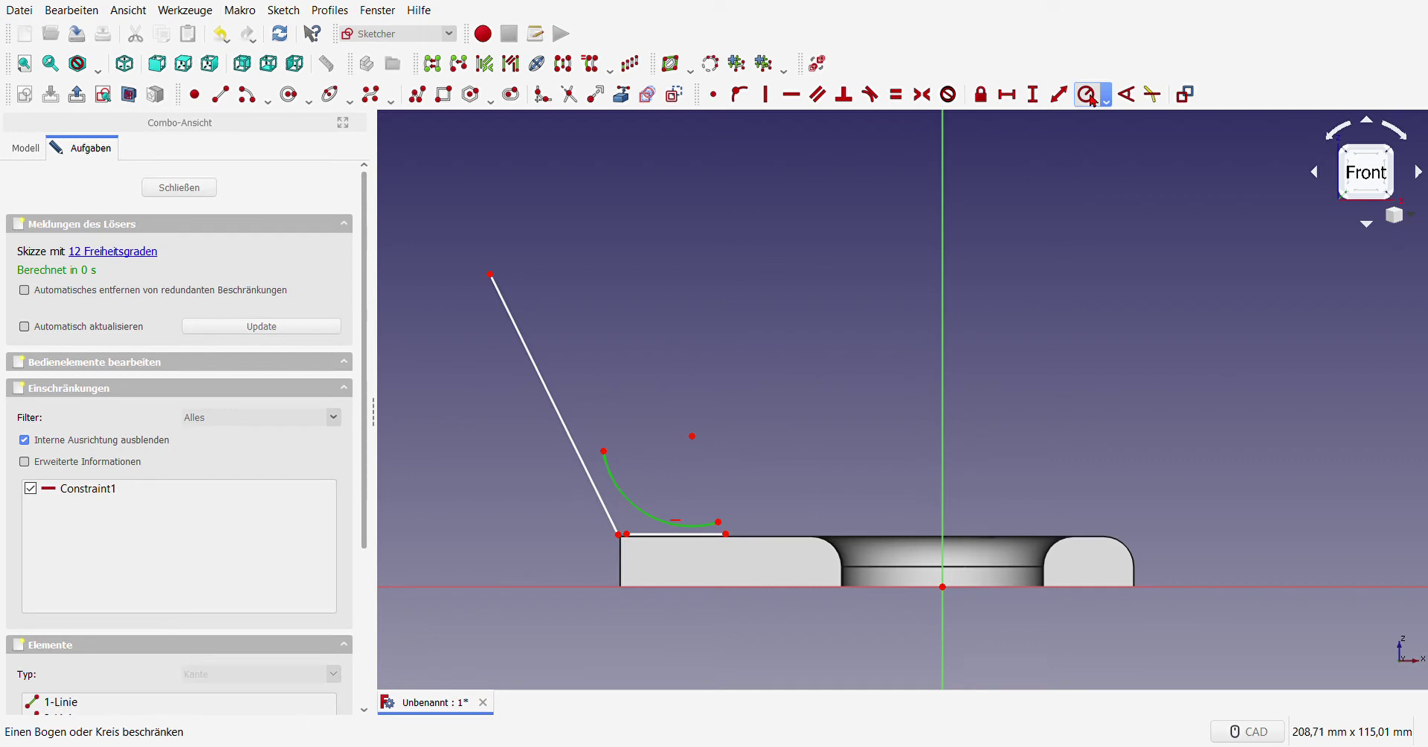
{"action": "left_click", "coordinate": [1089, 100]}
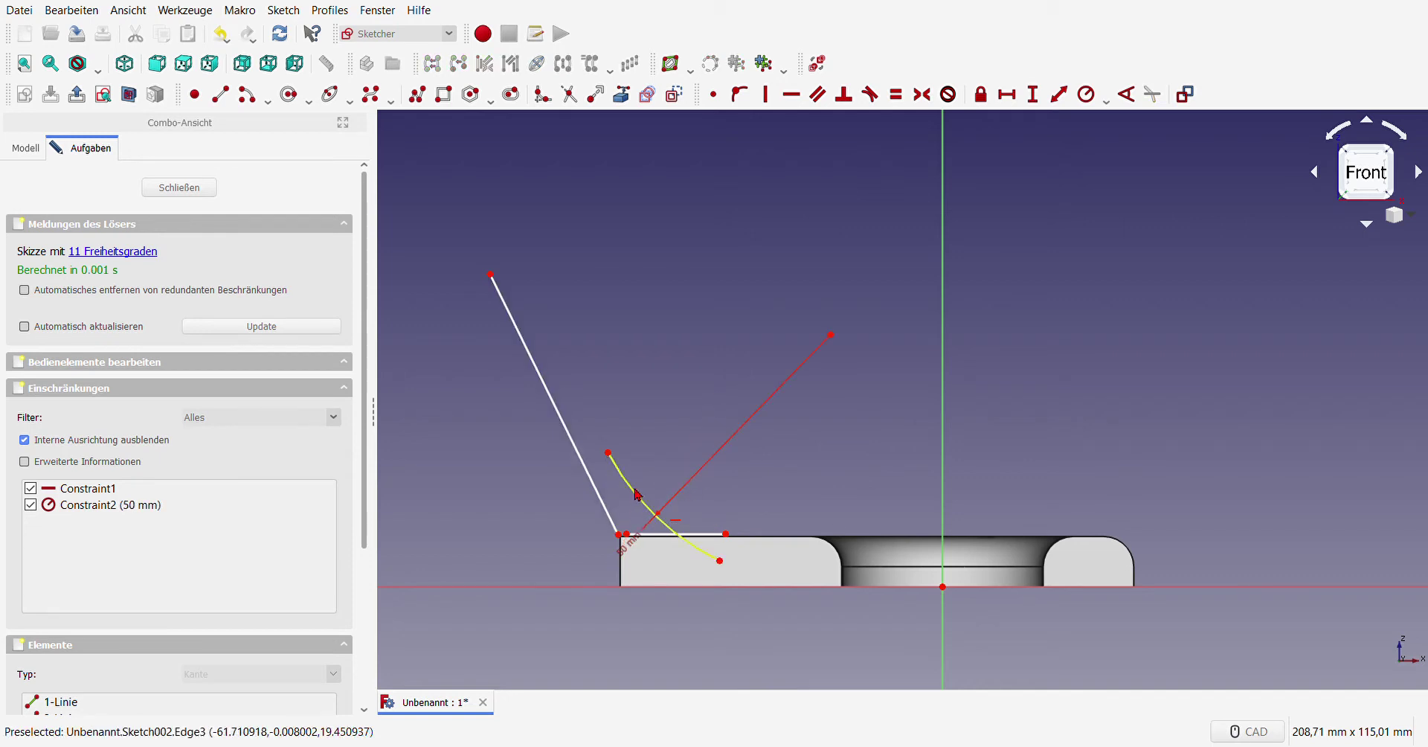
Step: Reshape the arc and make its lower end tangent to the horizontal line
{"action": "left_click_drag", "start_coordinate": [636, 490], "coordinate": [649, 413]}
{"action": "left_click", "coordinate": [726, 533]}
{"action": "left_click", "coordinate": [740, 529]}
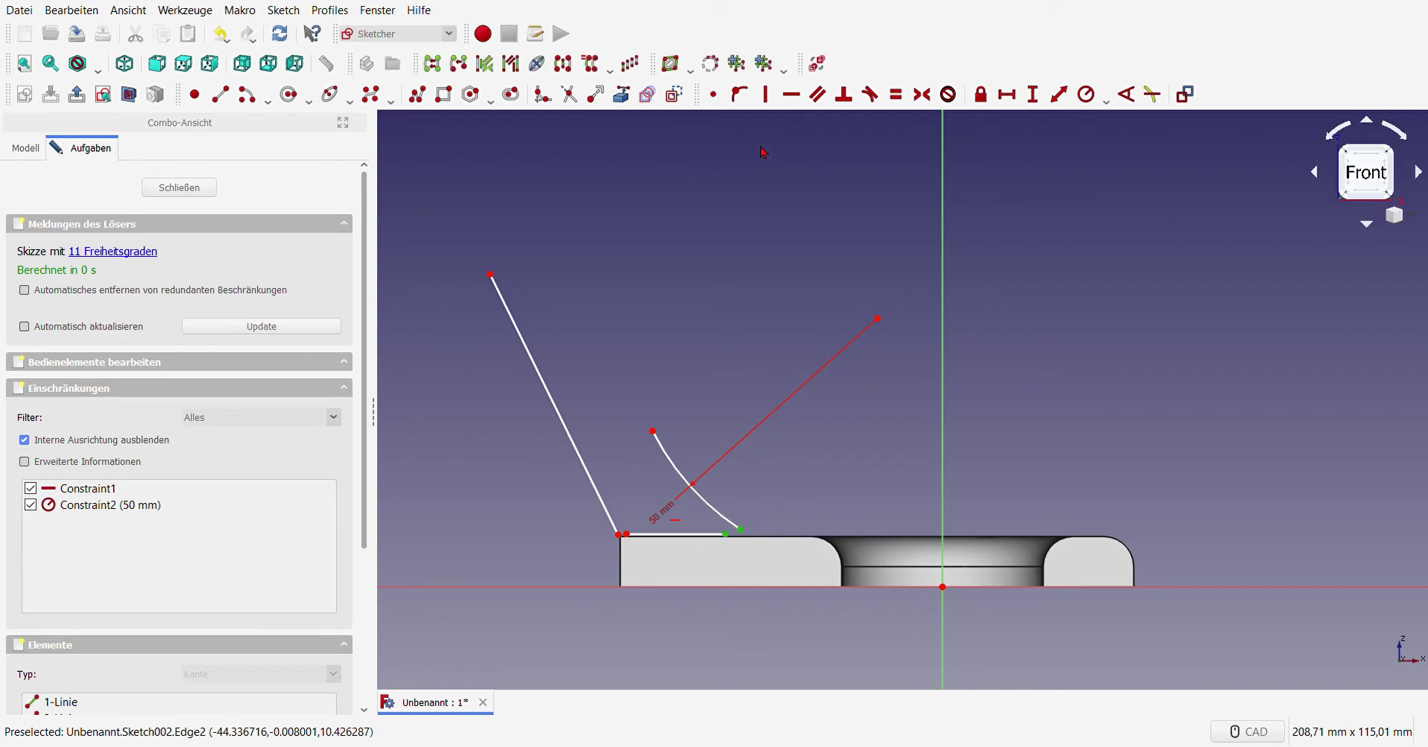
{"action": "left_click", "coordinate": [871, 95]}
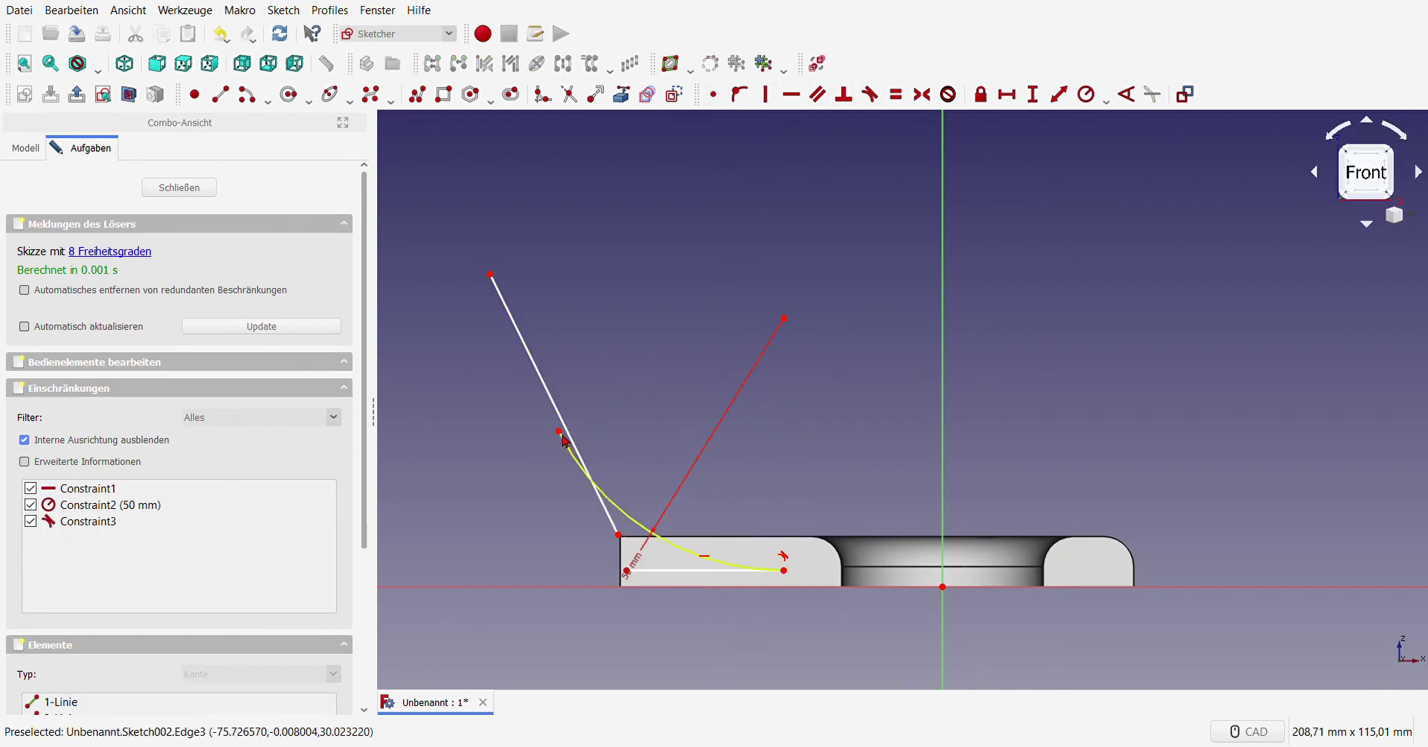
Step: Join the lower-left endpoints and pin the line end to the plate's referenced top corner
{"action": "left_click_drag", "start_coordinate": [564, 439], "coordinate": [590, 390]}
{"action": "left_click_drag", "start_coordinate": [606, 525], "coordinate": [649, 573]}
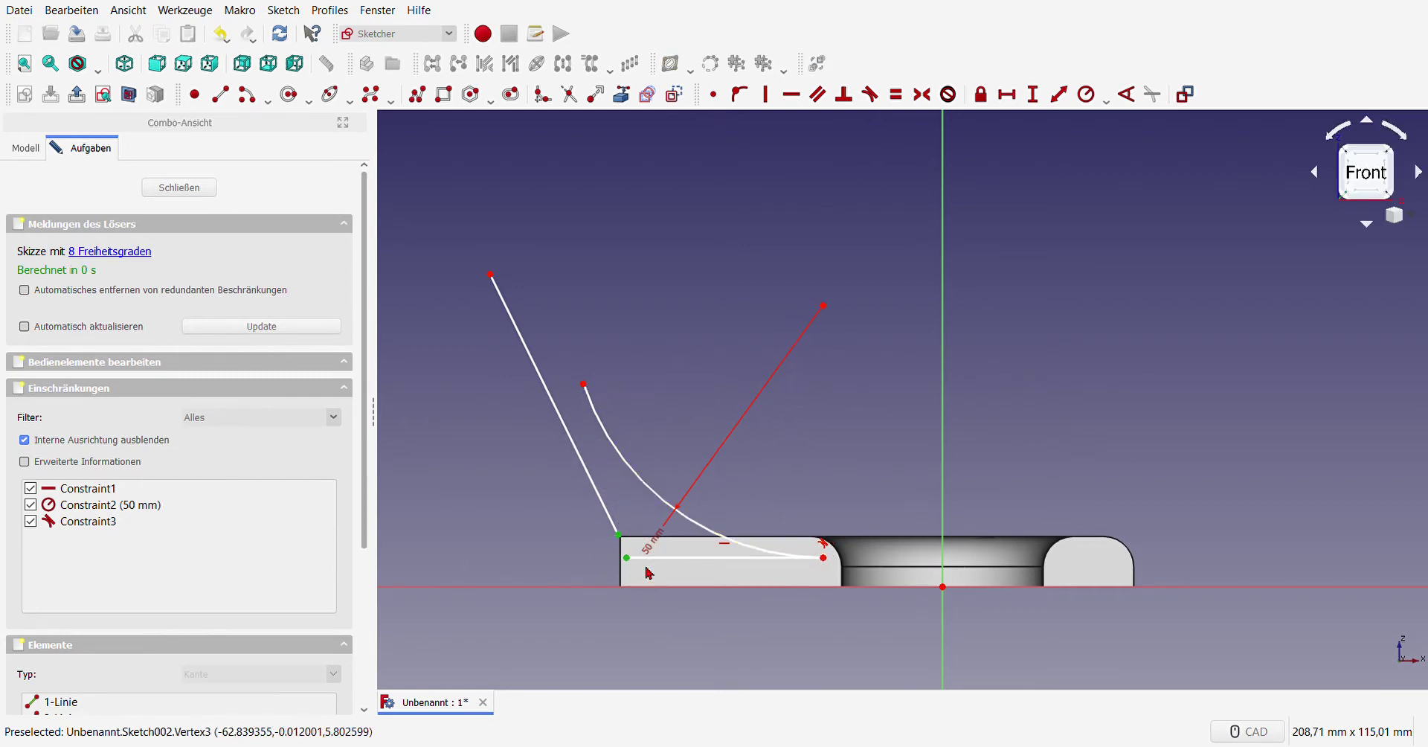
{"action": "left_click", "coordinate": [712, 95]}
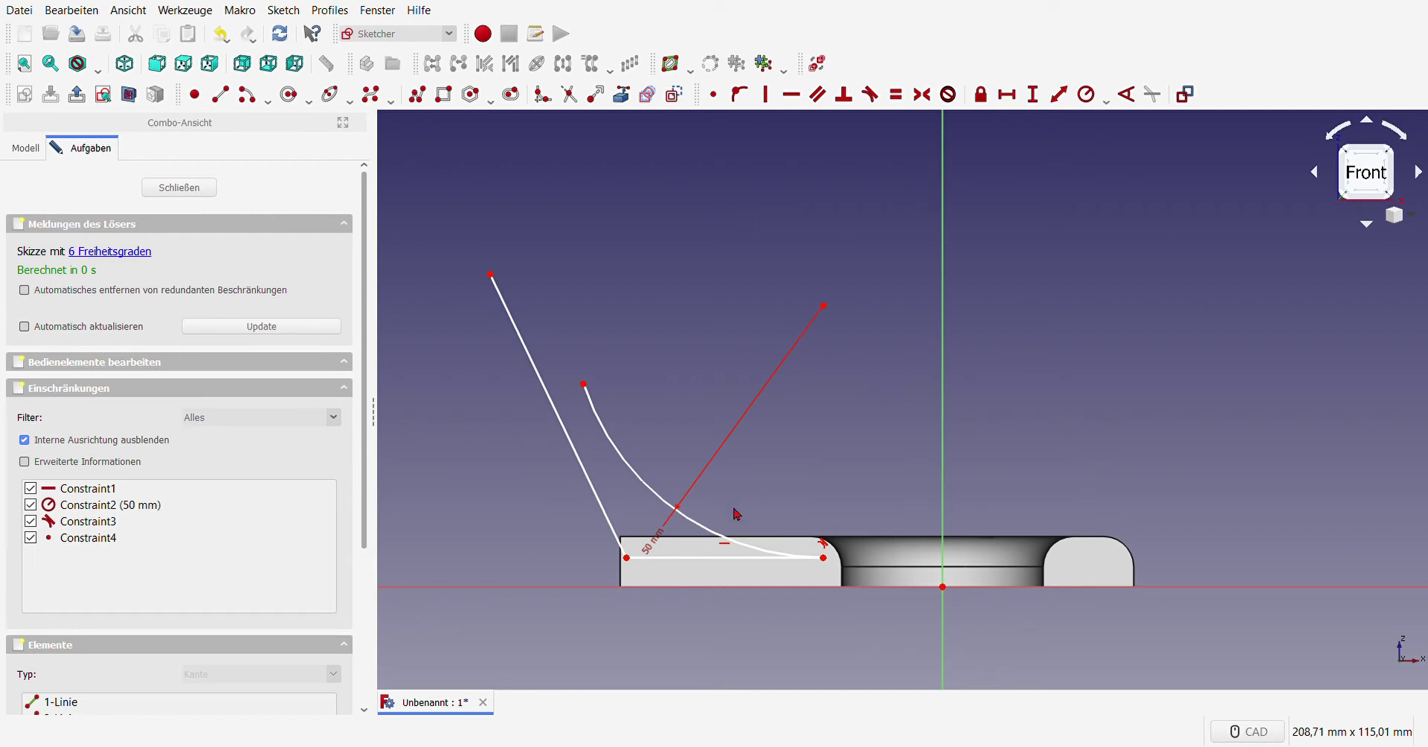
{"action": "left_click", "coordinate": [621, 95]}
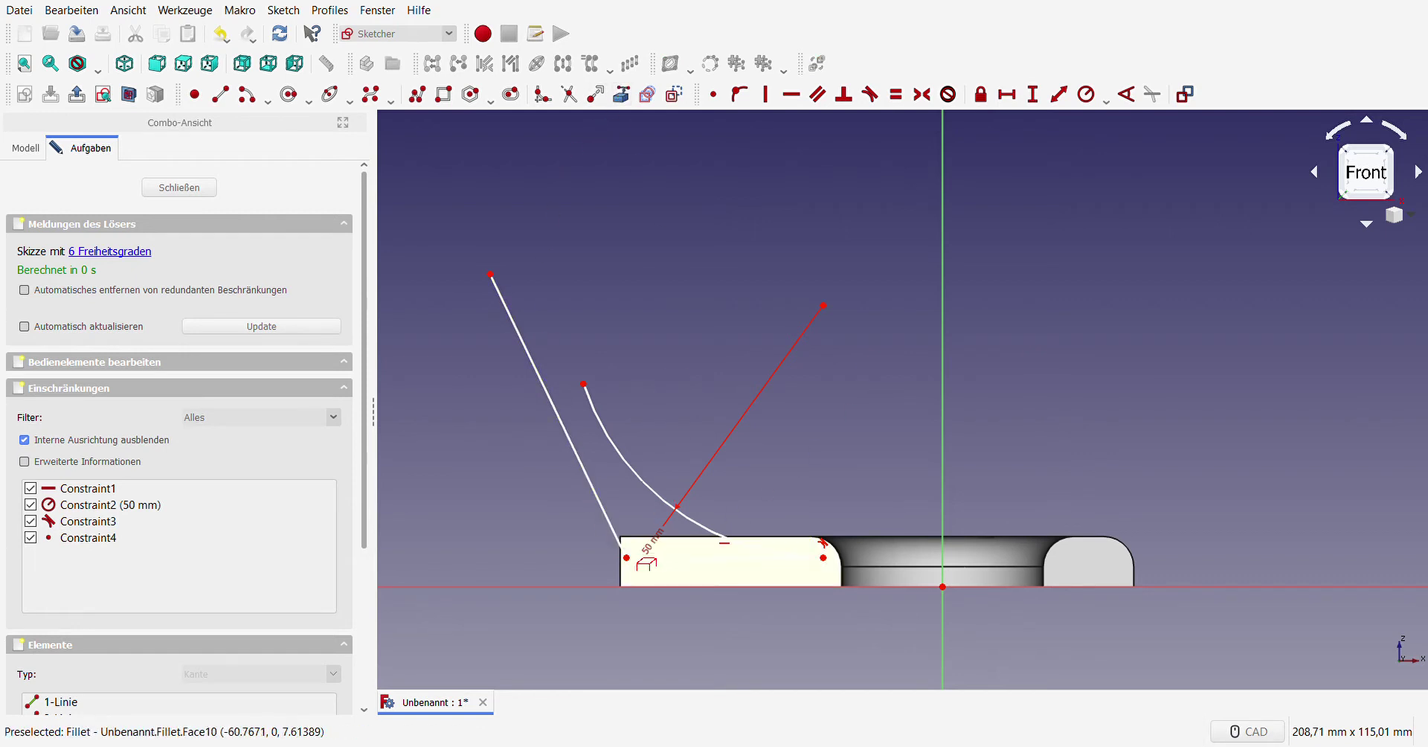
{"action": "scroll", "coordinate": [639, 558], "scroll_direction": "up", "scroll_amount": 4}
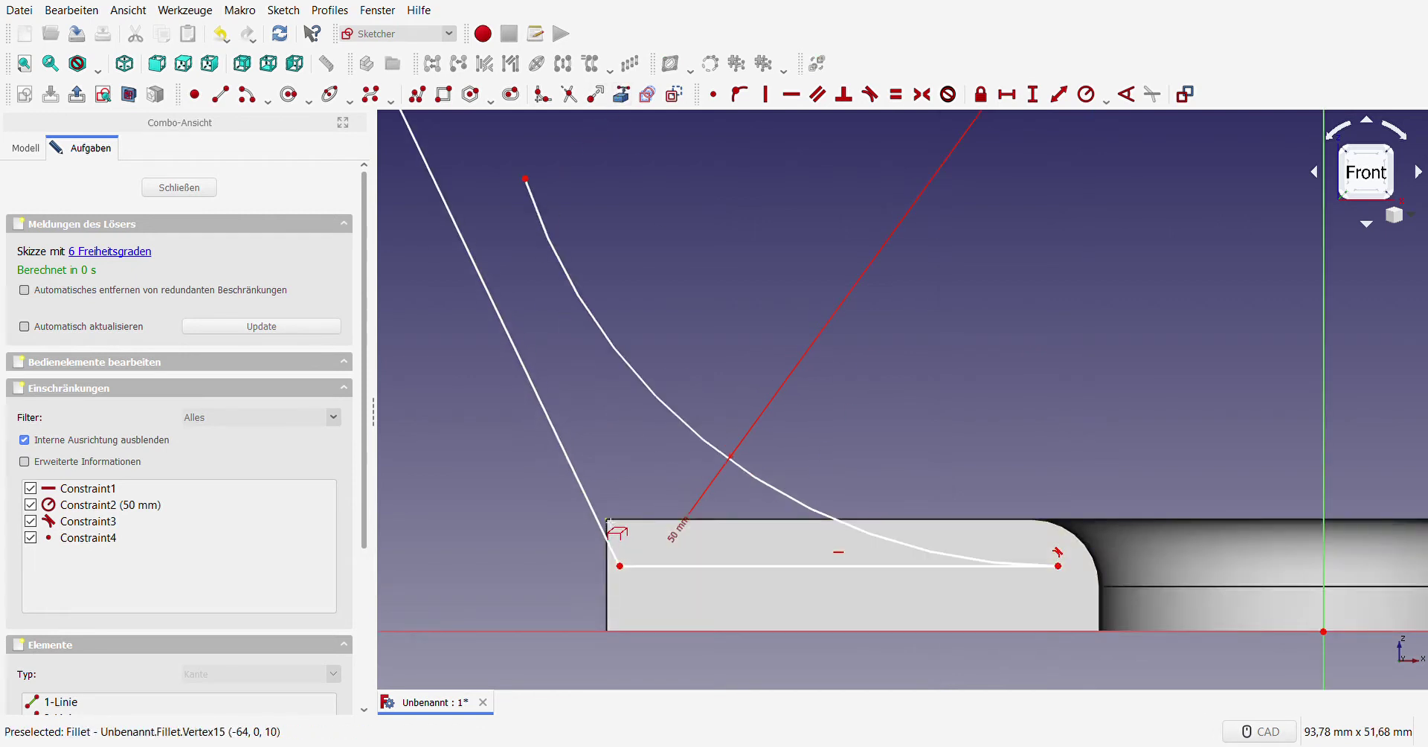
{"action": "left_click", "coordinate": [608, 520]}
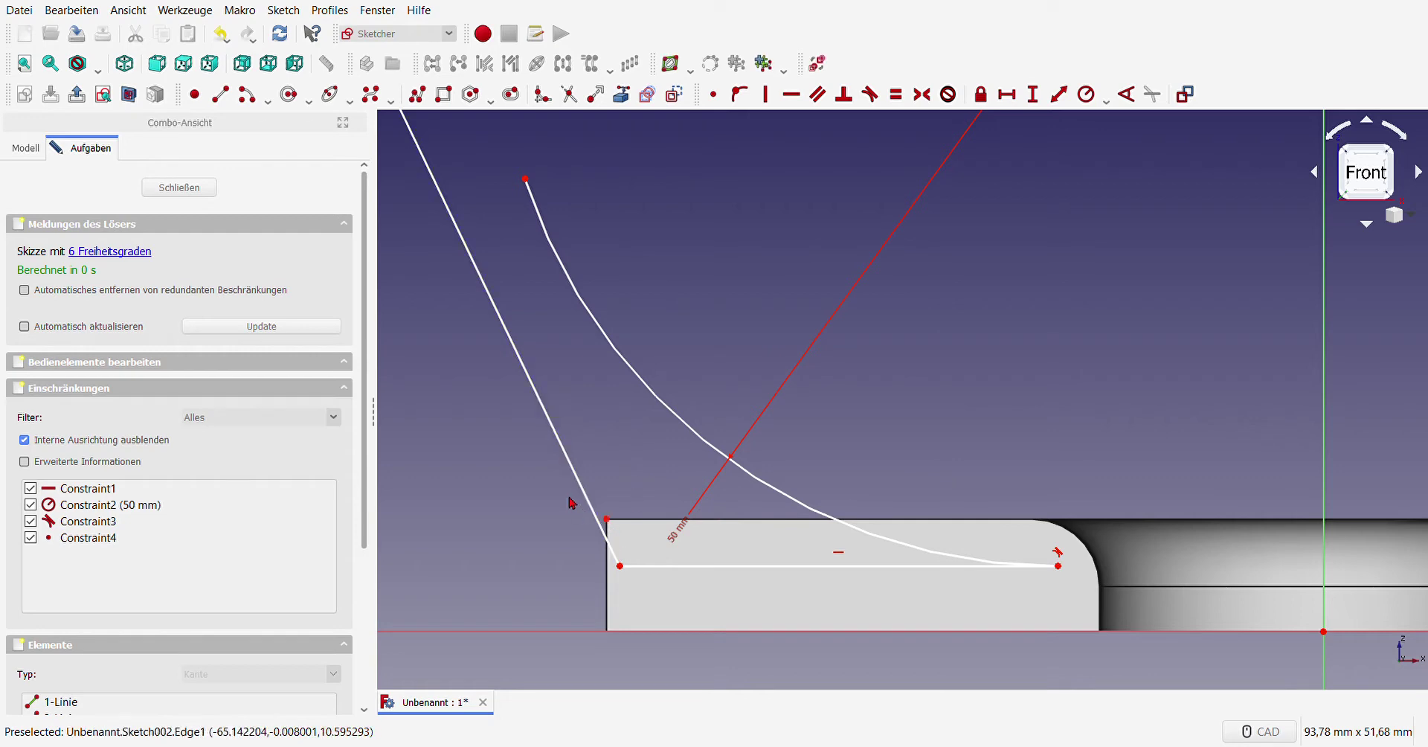
{"action": "left_click_drag", "start_coordinate": [572, 503], "coordinate": [641, 574]}
{"action": "left_click", "coordinate": [716, 97]}
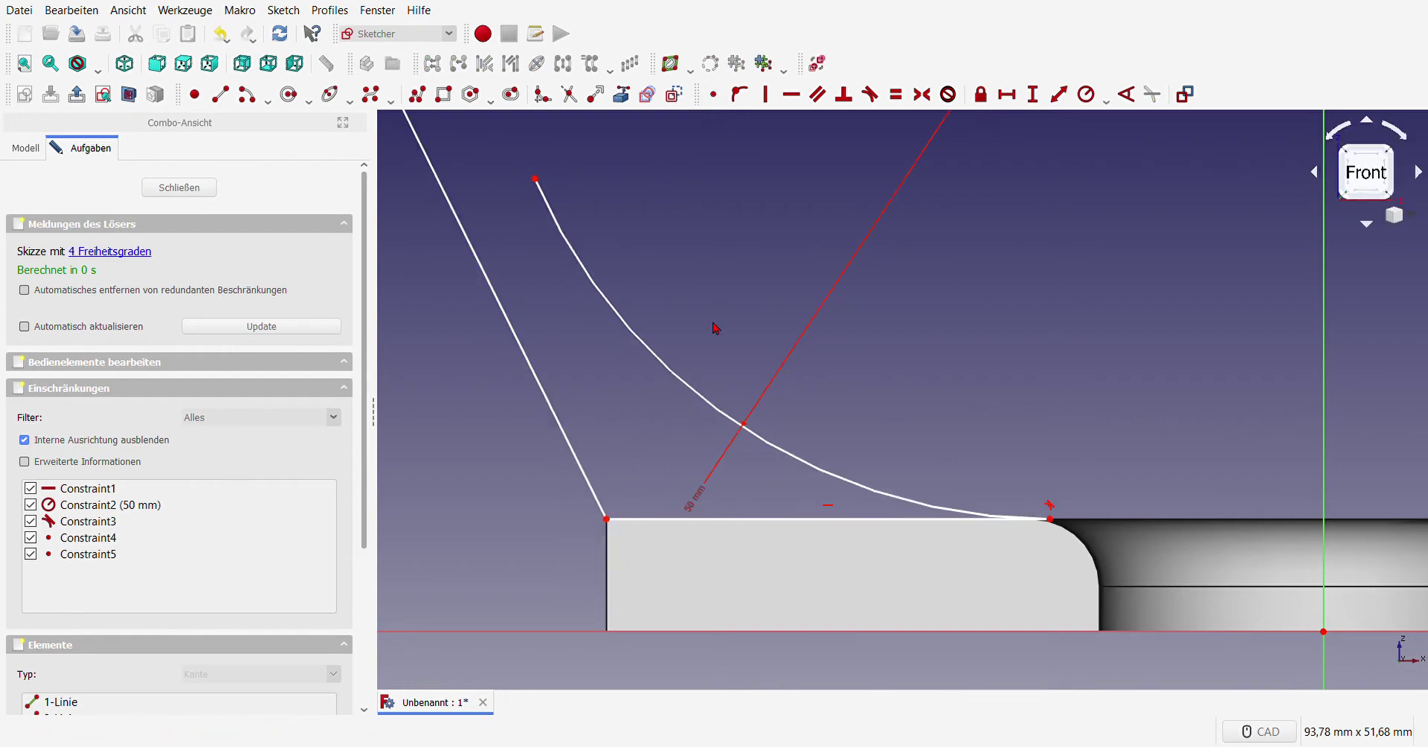
{"action": "scroll", "coordinate": [680, 480], "scroll_direction": "down", "scroll_amount": 3}
{"action": "scroll", "coordinate": [714, 488], "scroll_direction": "up", "scroll_amount": 2}
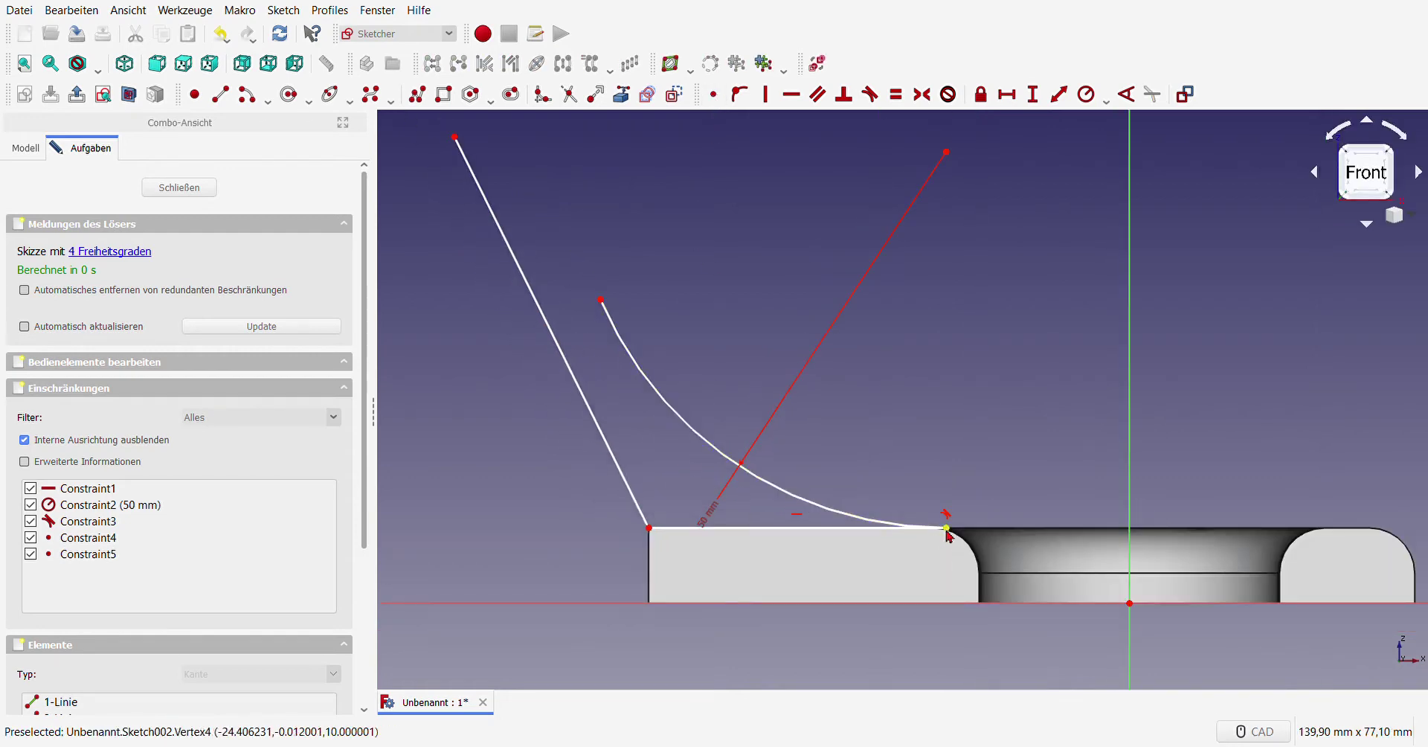
{"action": "left_click_drag", "start_coordinate": [947, 528], "coordinate": [907, 527]}
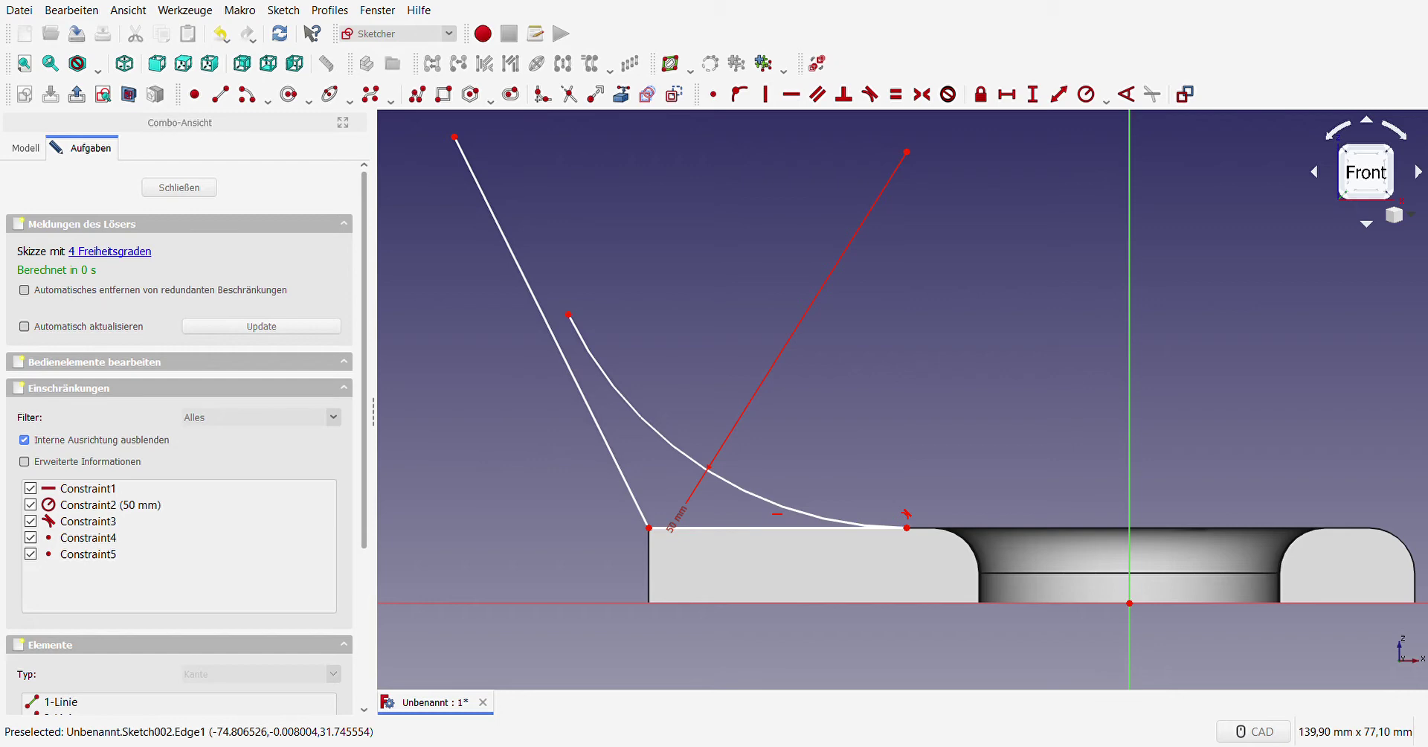
Step: Draw a second slanted line tangent to the curve's upper end
{"action": "left_click", "coordinate": [221, 93]}
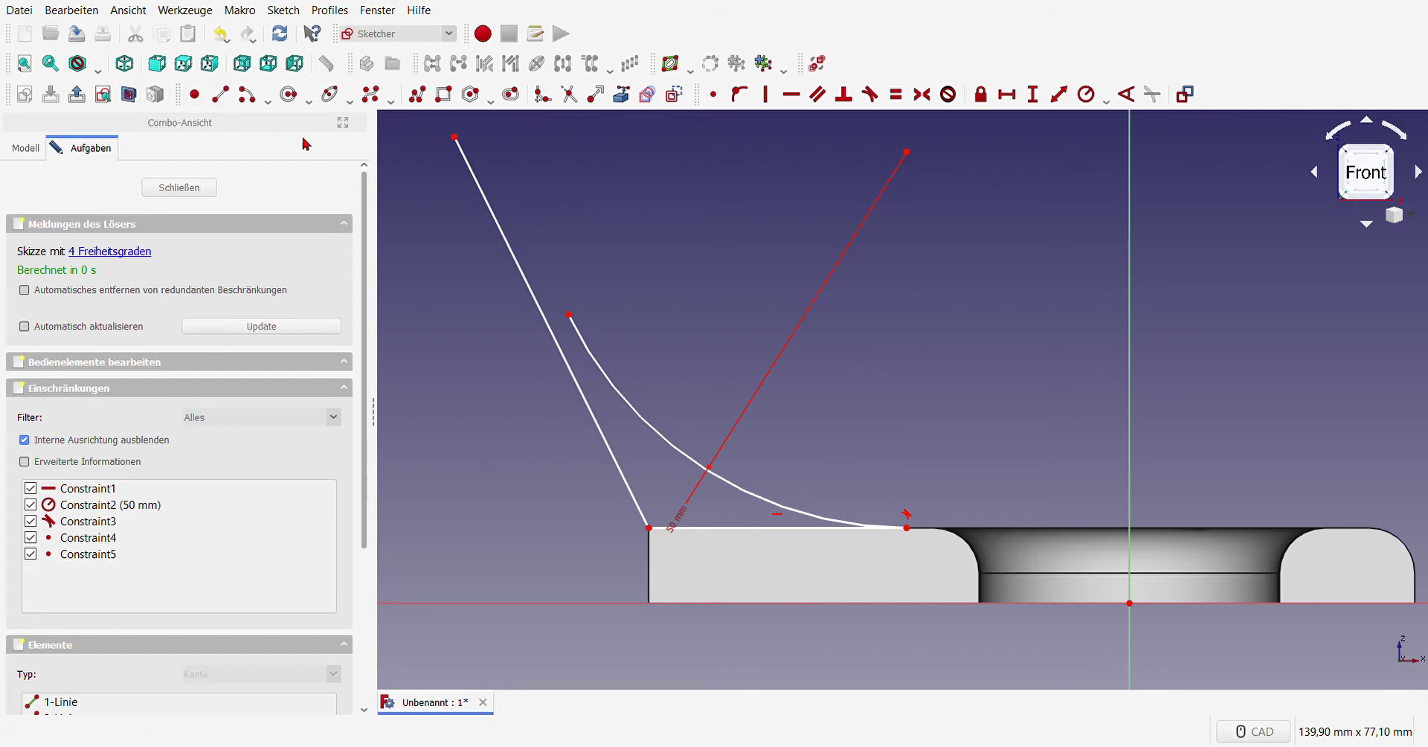
{"action": "left_click", "coordinate": [495, 134]}
{"action": "left_click", "coordinate": [569, 291]}
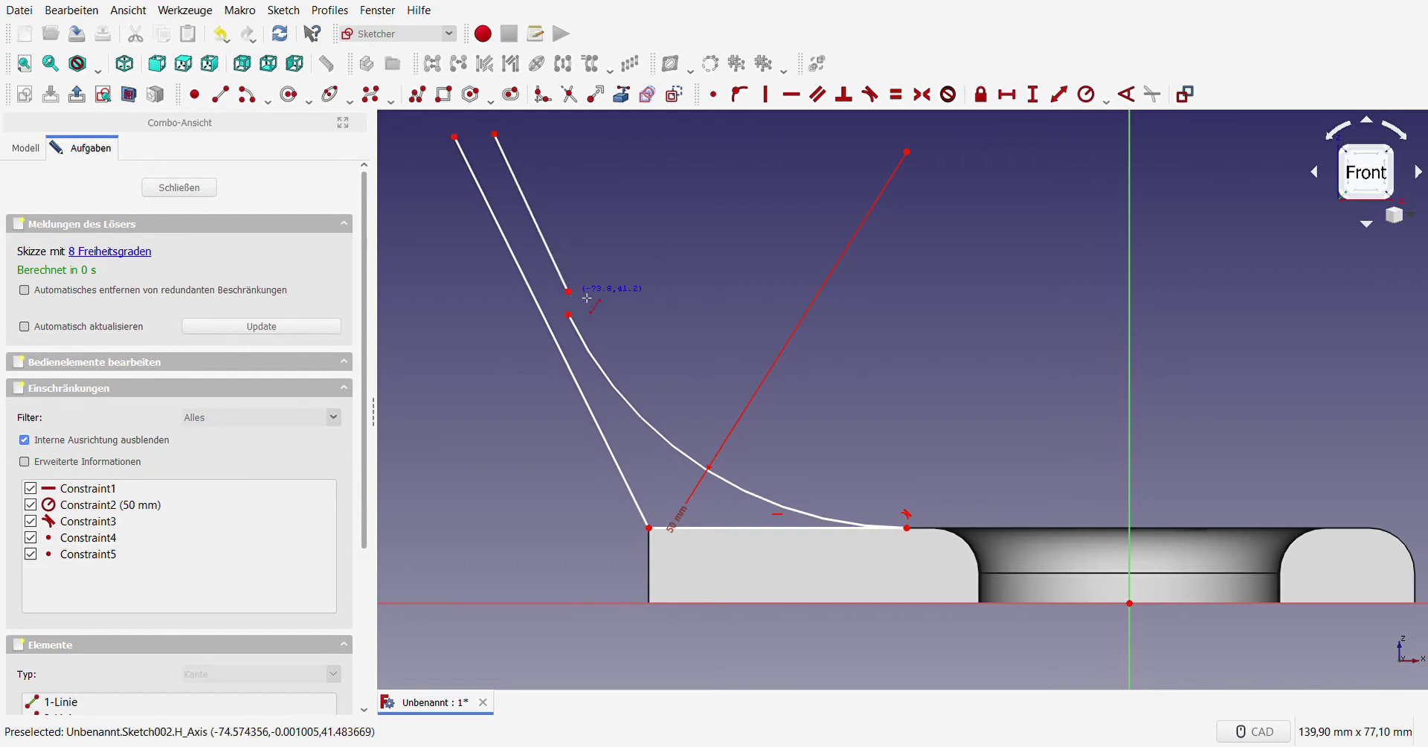
{"action": "right_click", "coordinate": [601, 303]}
{"action": "left_click_drag", "start_coordinate": [542, 265], "coordinate": [601, 337]}
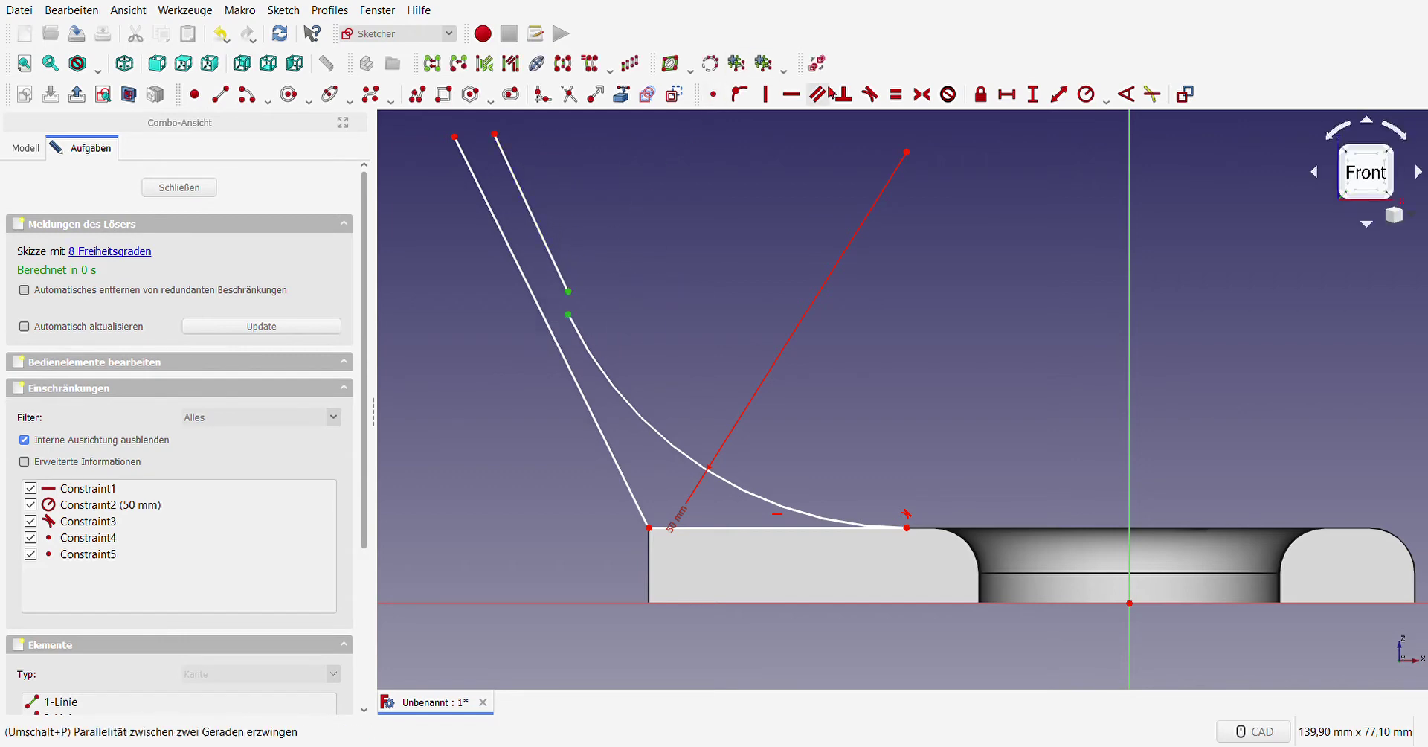
{"action": "left_click", "coordinate": [868, 94]}
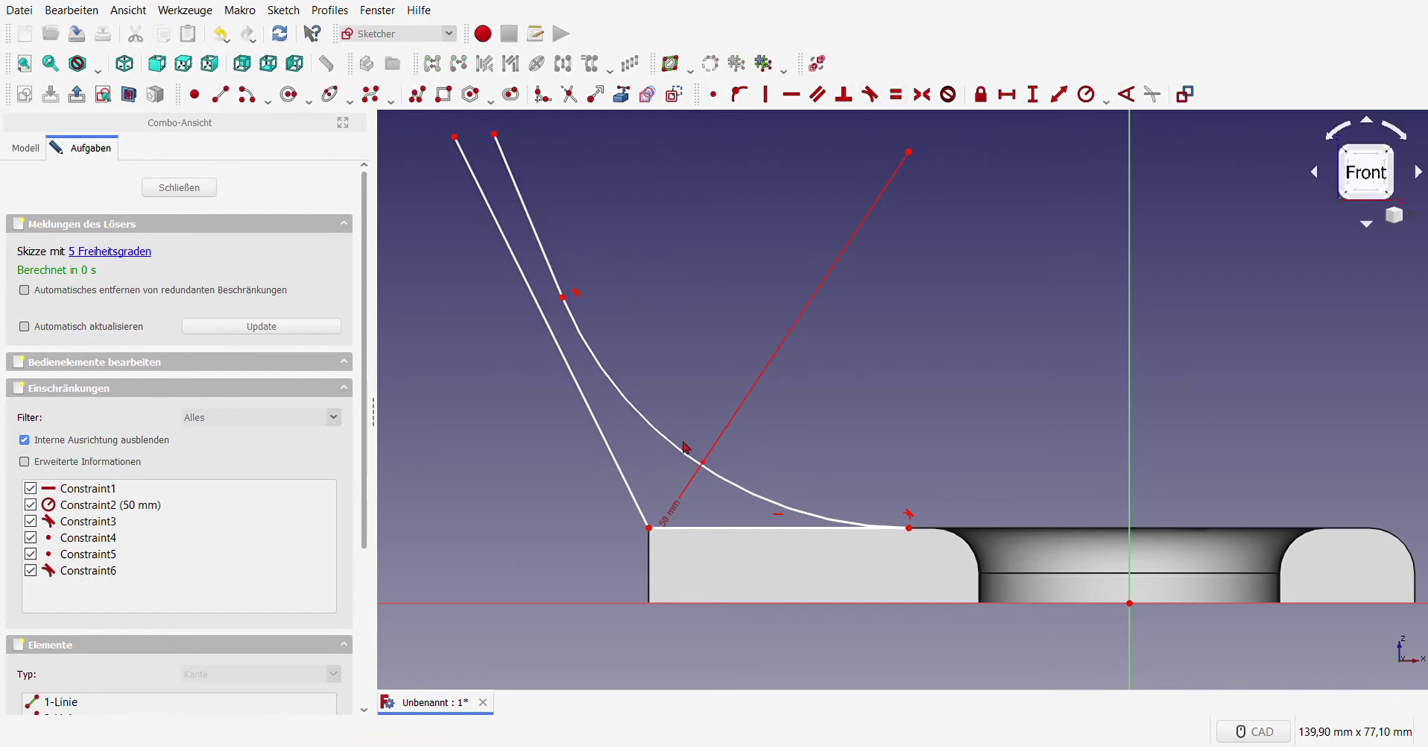
Step: Make the two slanted lines parallel and 4 mm apart
{"action": "left_click", "coordinate": [529, 216]}
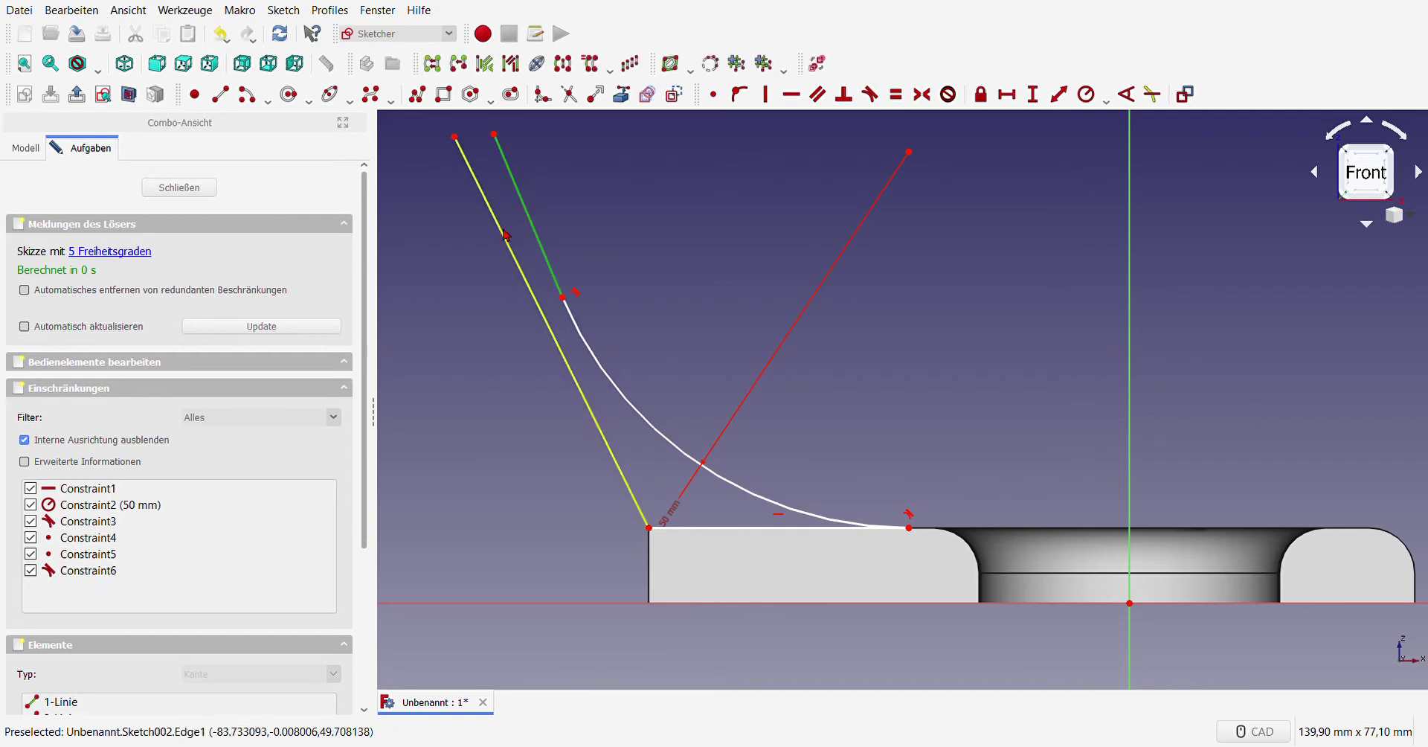
{"action": "left_click", "coordinate": [505, 235]}
{"action": "left_click", "coordinate": [817, 94]}
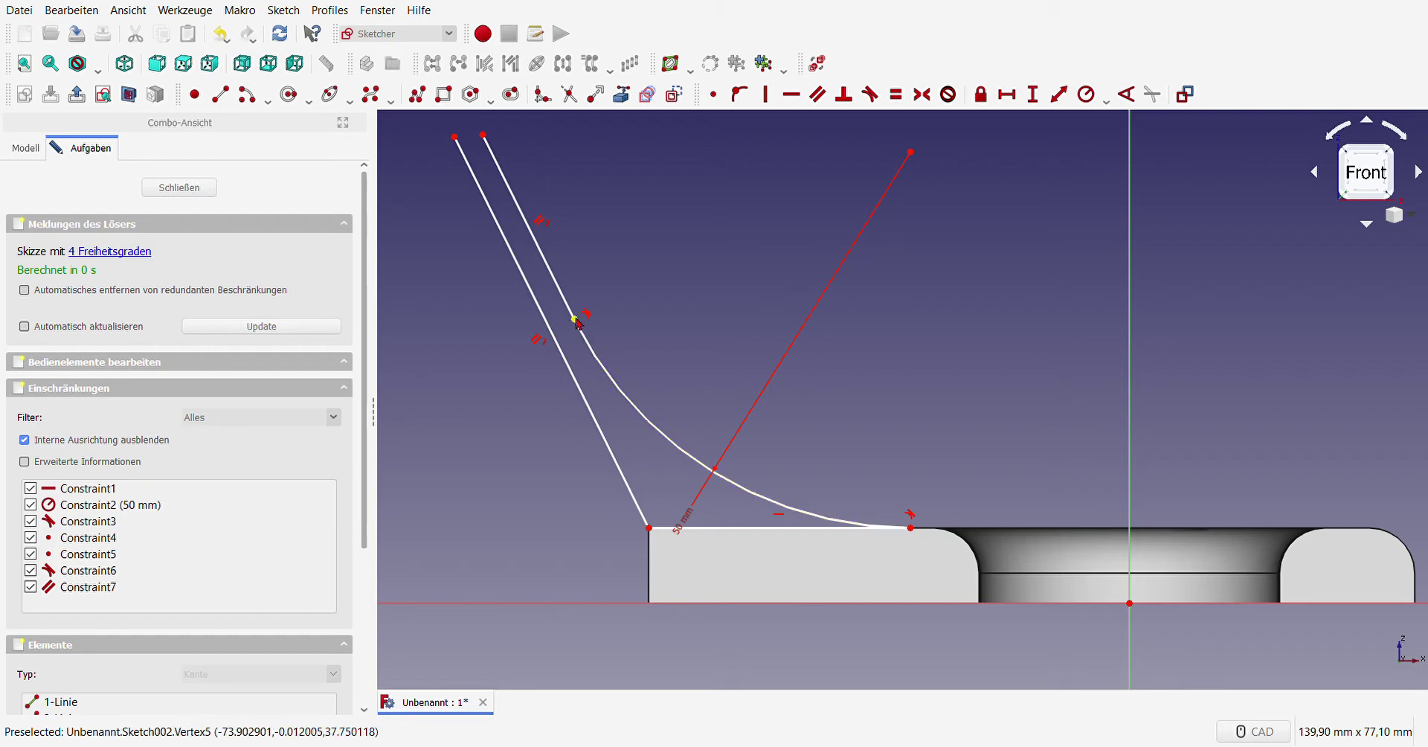
{"action": "left_click", "coordinate": [554, 327]}
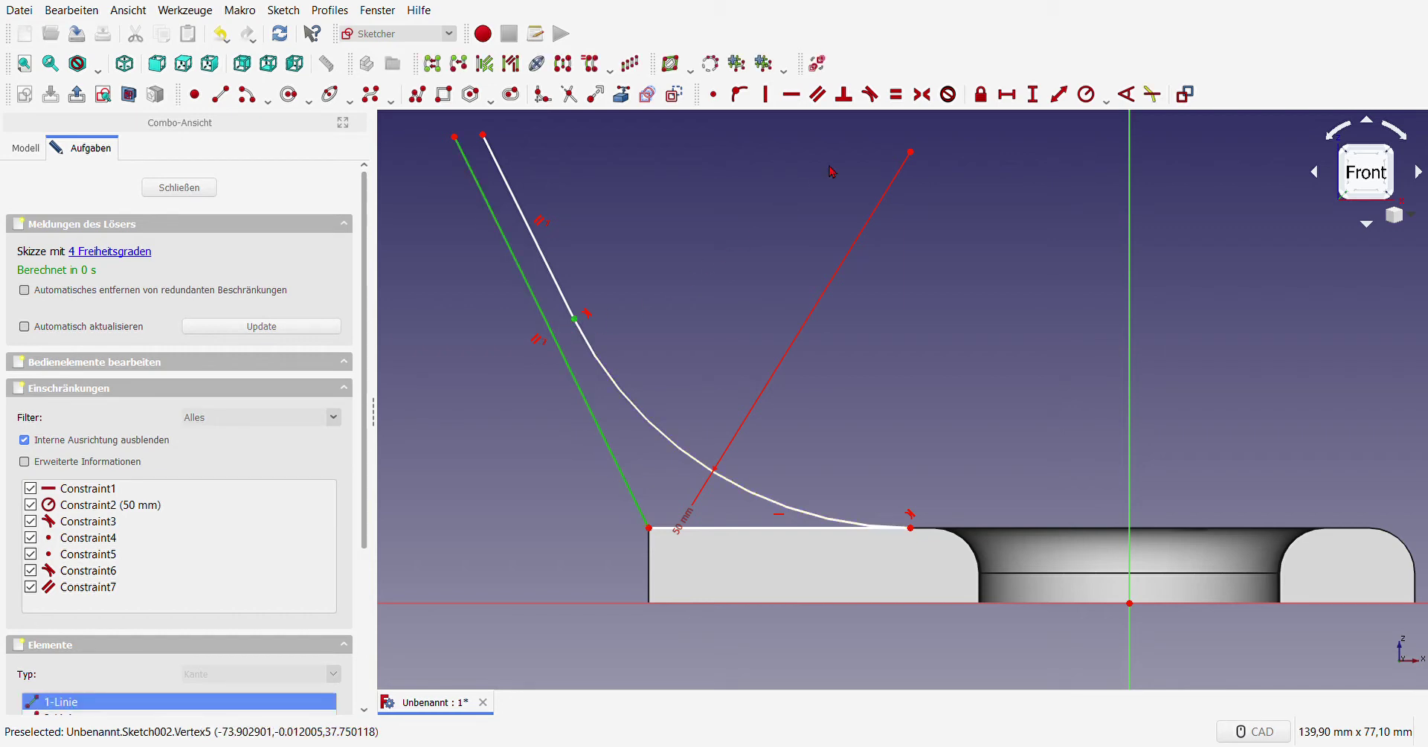
{"action": "left_click", "coordinate": [1058, 93]}
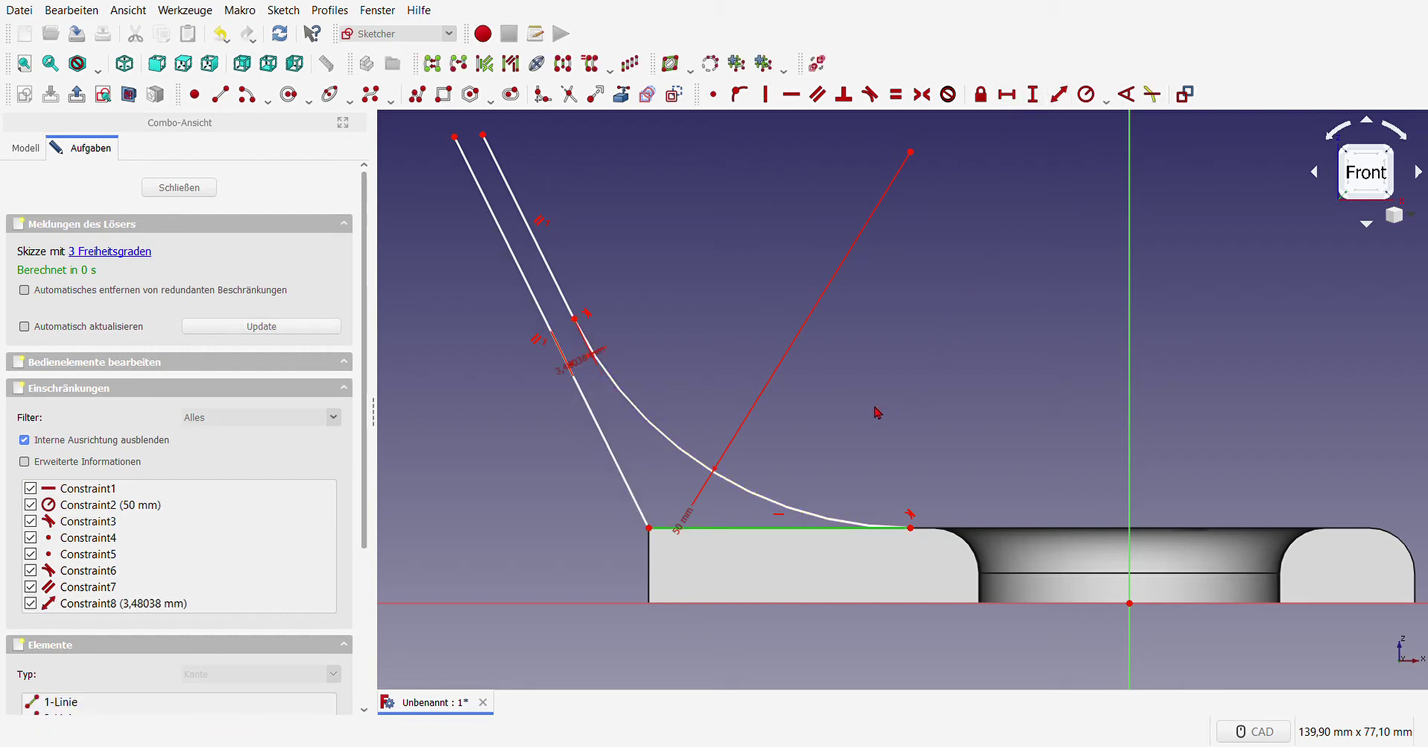
{"action": "type", "text": "4"}
{"action": "key", "text": "Return"}
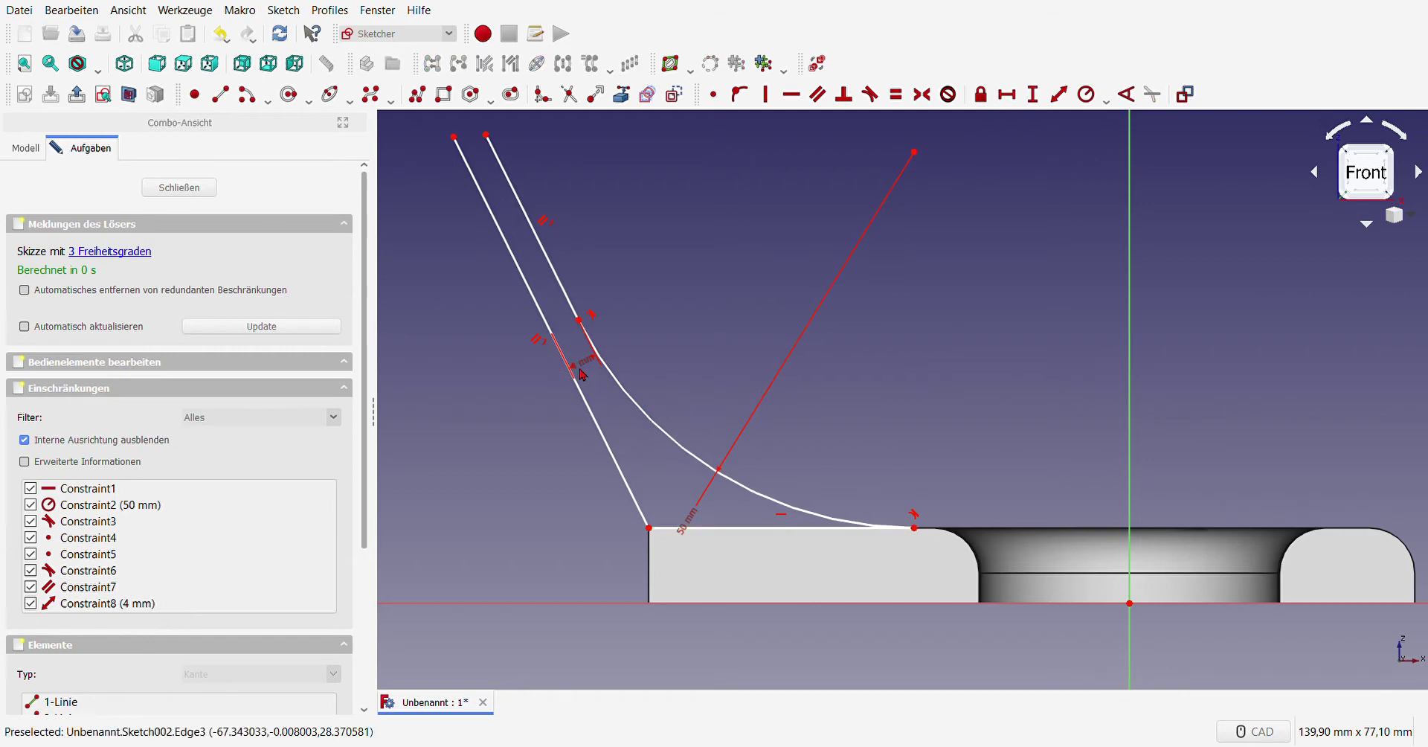
{"action": "left_click_drag", "start_coordinate": [586, 363], "coordinate": [661, 305]}
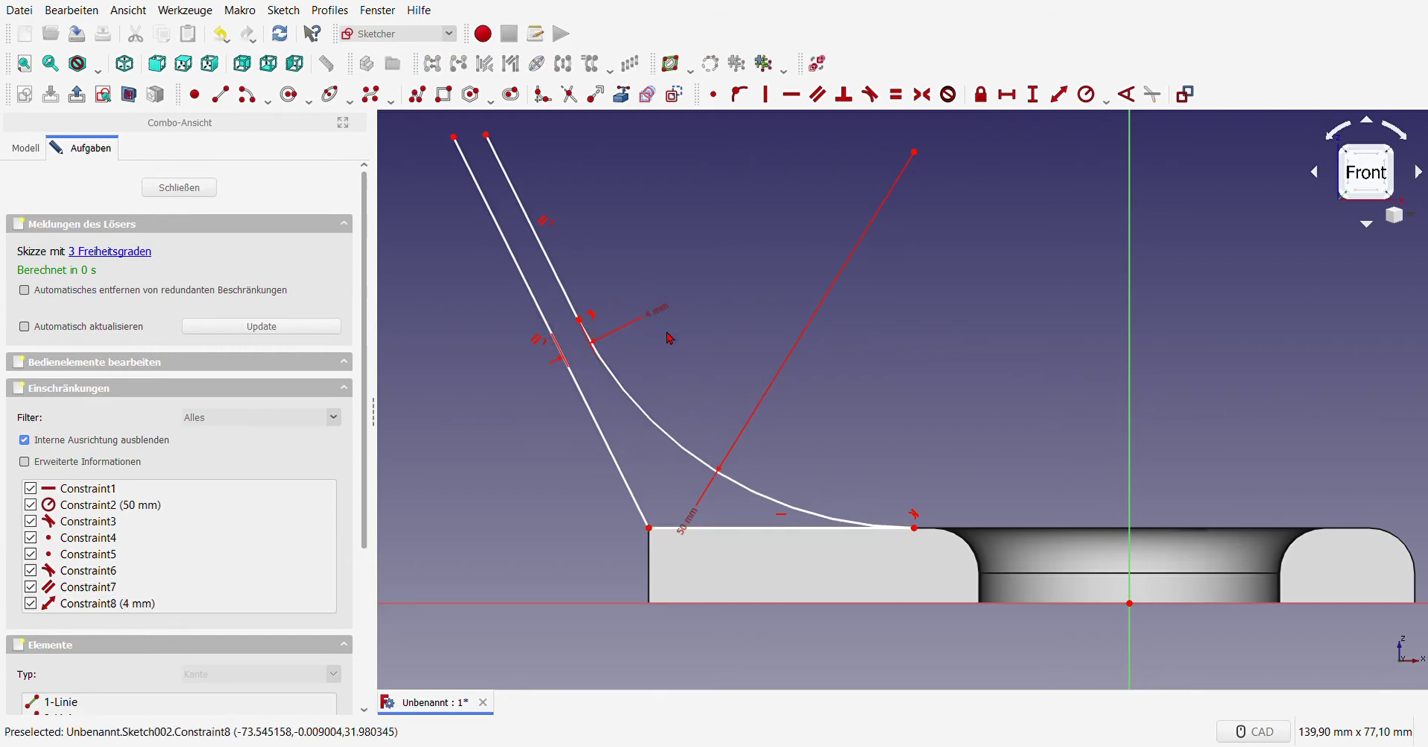
{"action": "scroll", "coordinate": [684, 336], "scroll_direction": "down", "scroll_amount": 2}
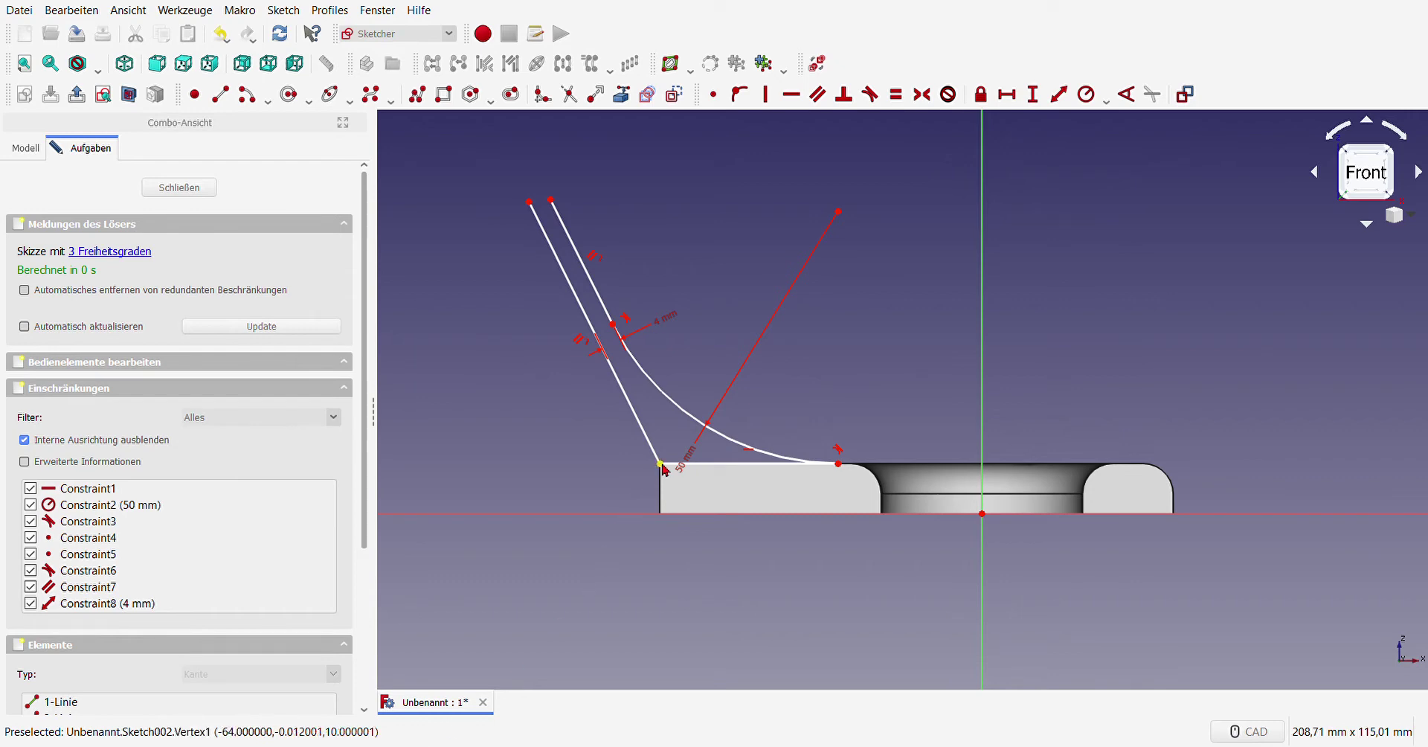
Step: Give the short line atop the base plate a 32 mm horizontal length
{"action": "left_click", "coordinate": [707, 467]}
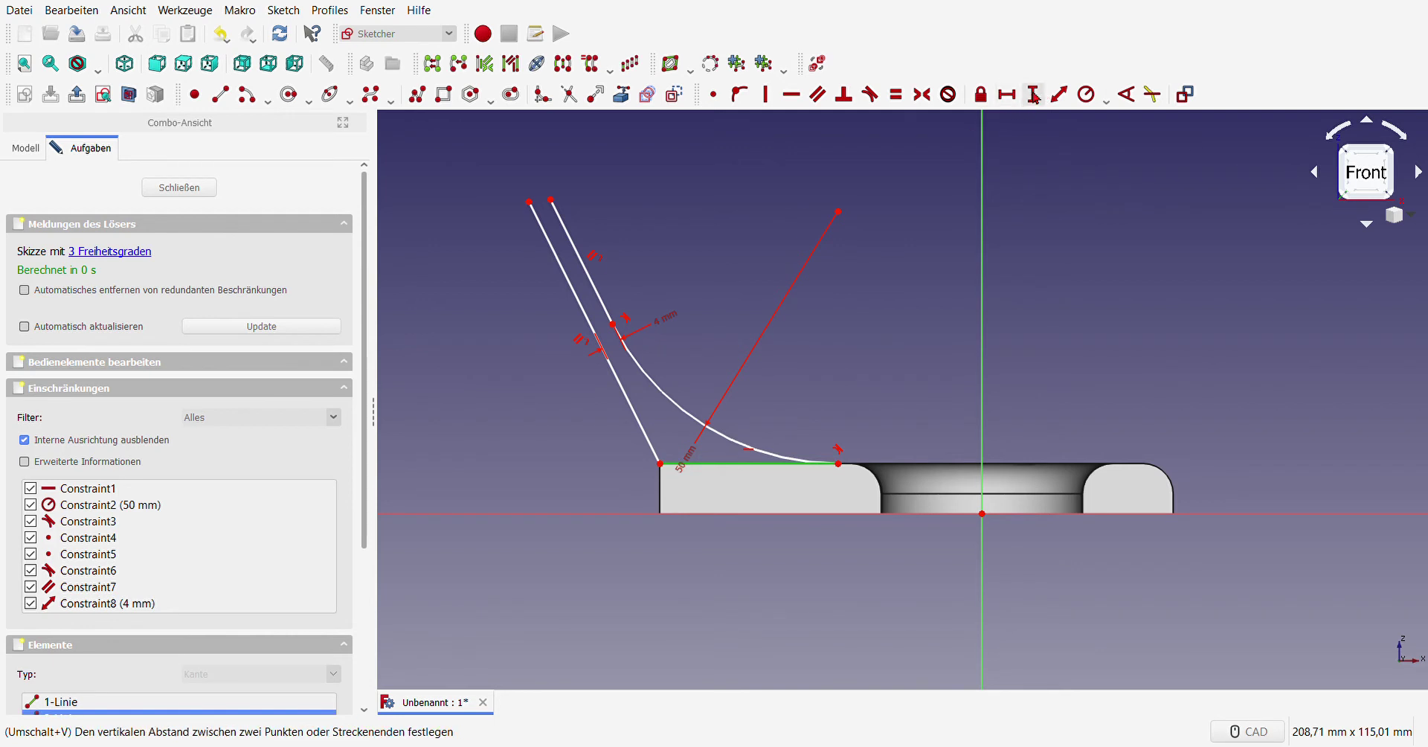
{"action": "left_click", "coordinate": [1007, 94]}
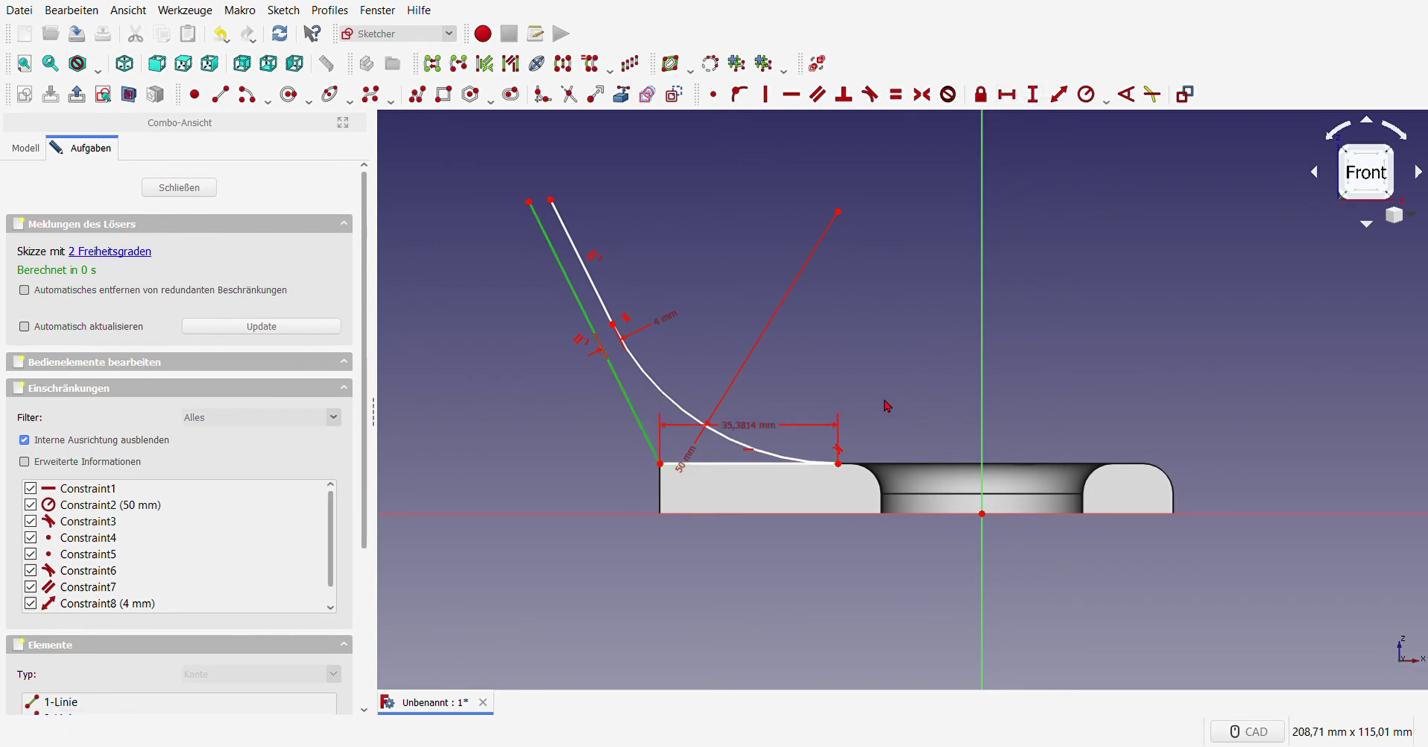
{"action": "key", "text": "Return"}
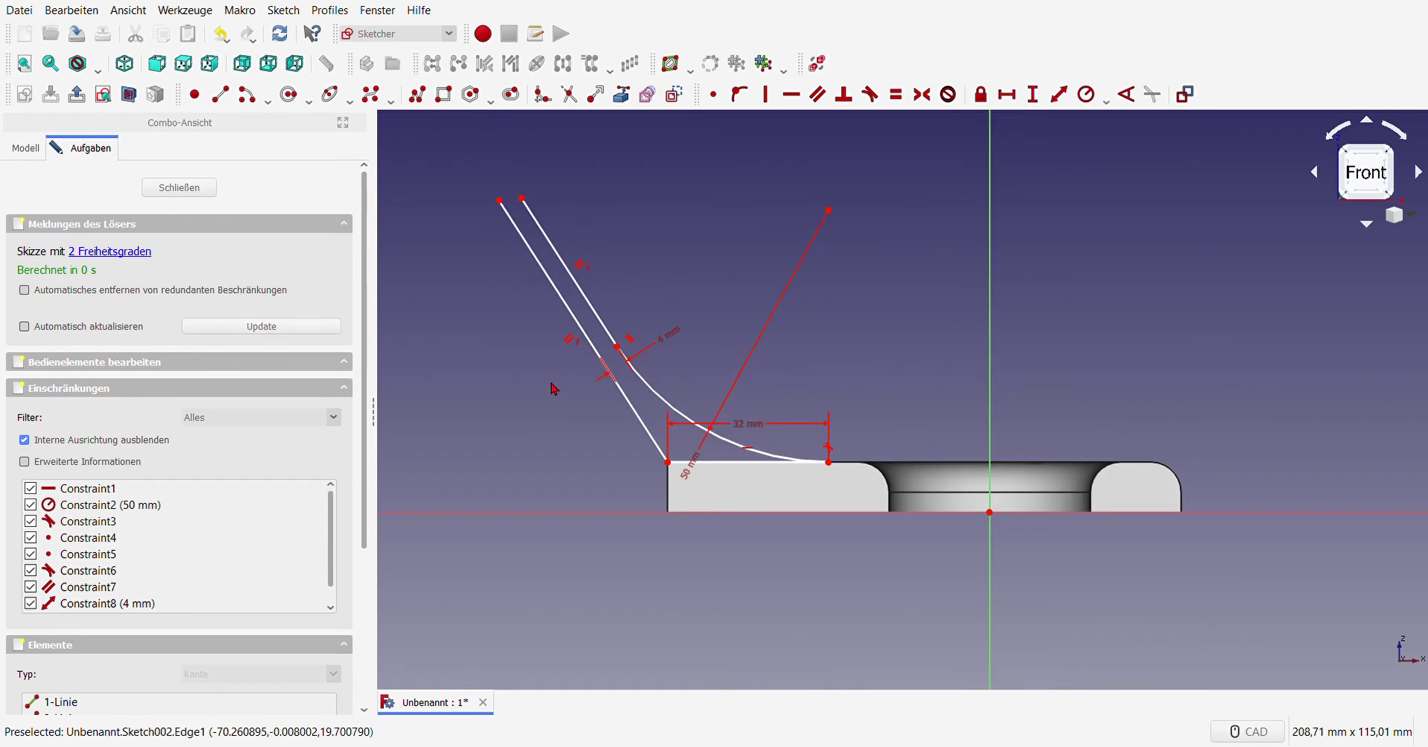
Step: Drop a redundant angle between slanted line and axis, then reposition the 50 mm label
{"action": "left_click", "coordinate": [610, 514]}
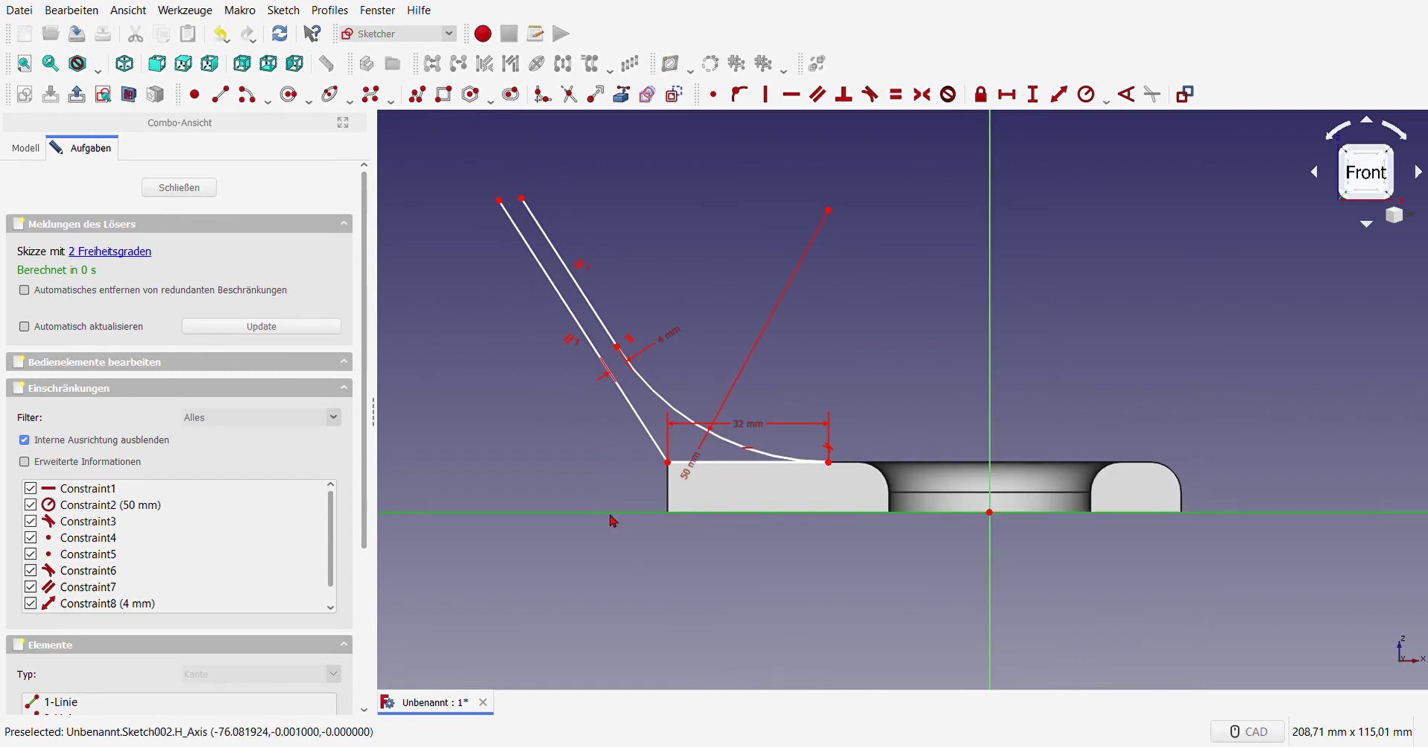
{"action": "left_click", "coordinate": [641, 431]}
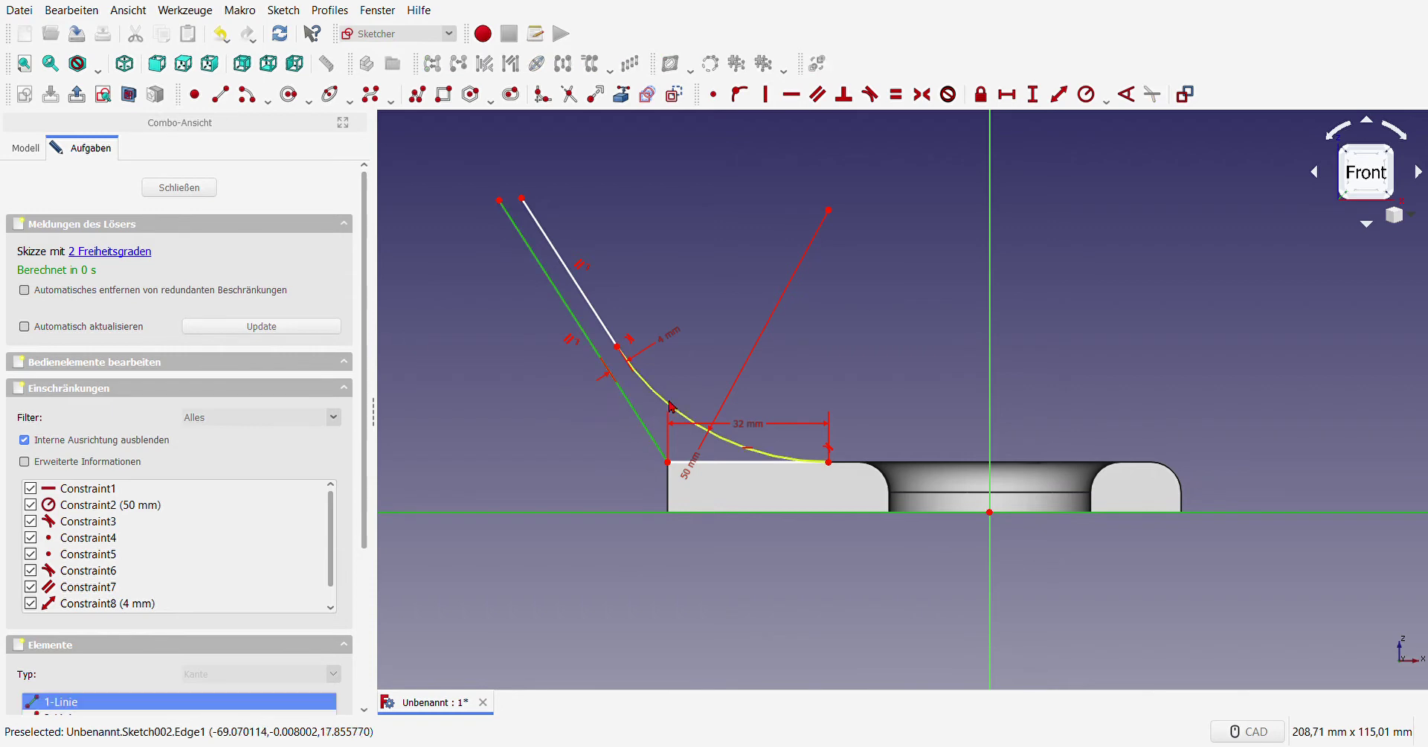
{"action": "left_click", "coordinate": [1126, 95]}
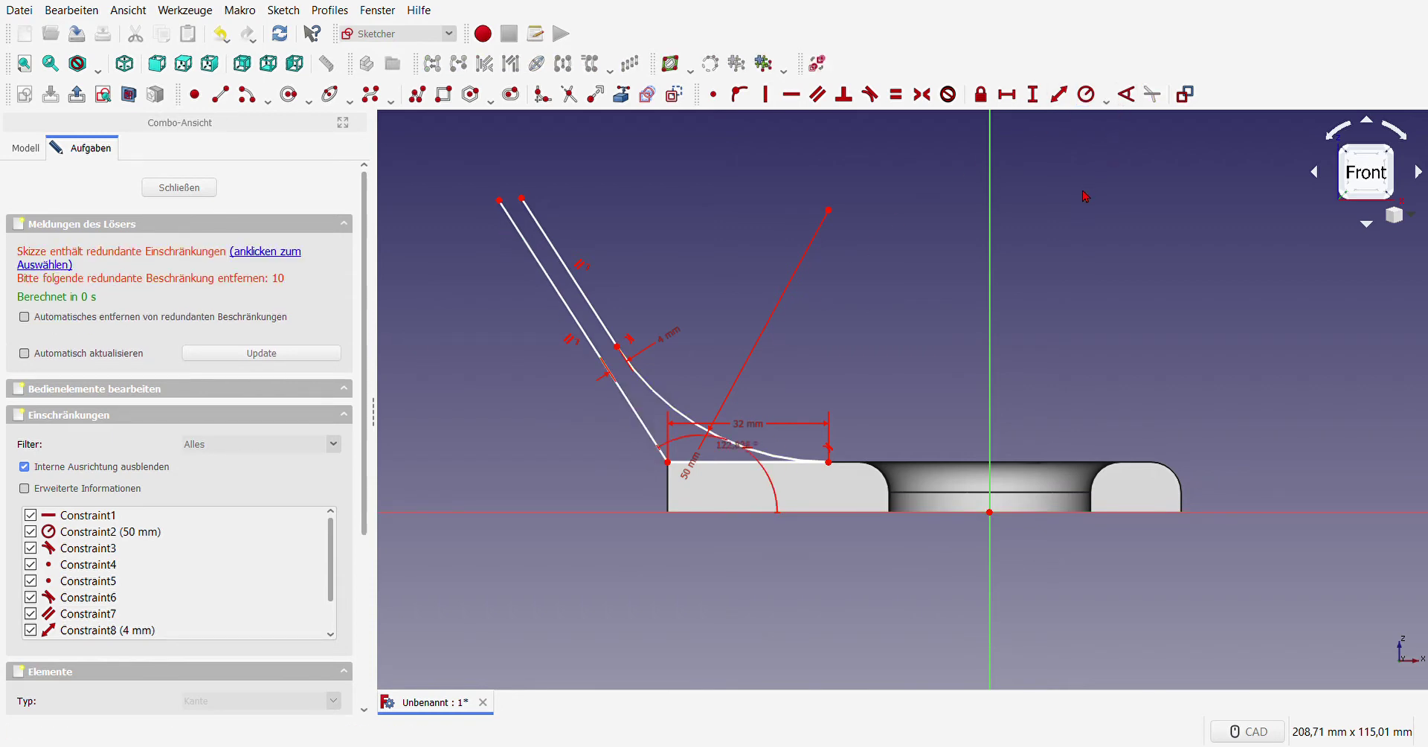
{"action": "key", "text": "ctrl+z"}
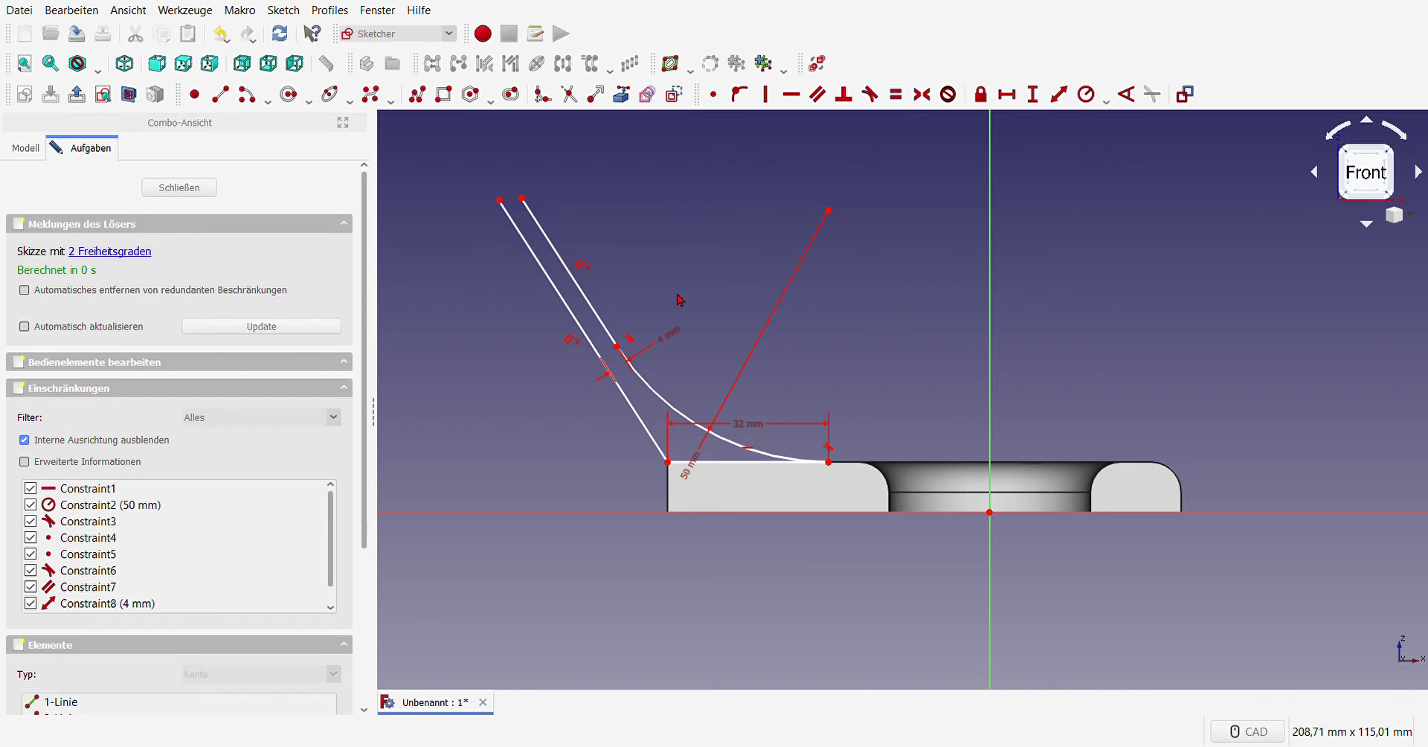
{"action": "middle_click_drag", "start_coordinate": [720, 306], "coordinate": [769, 321]}
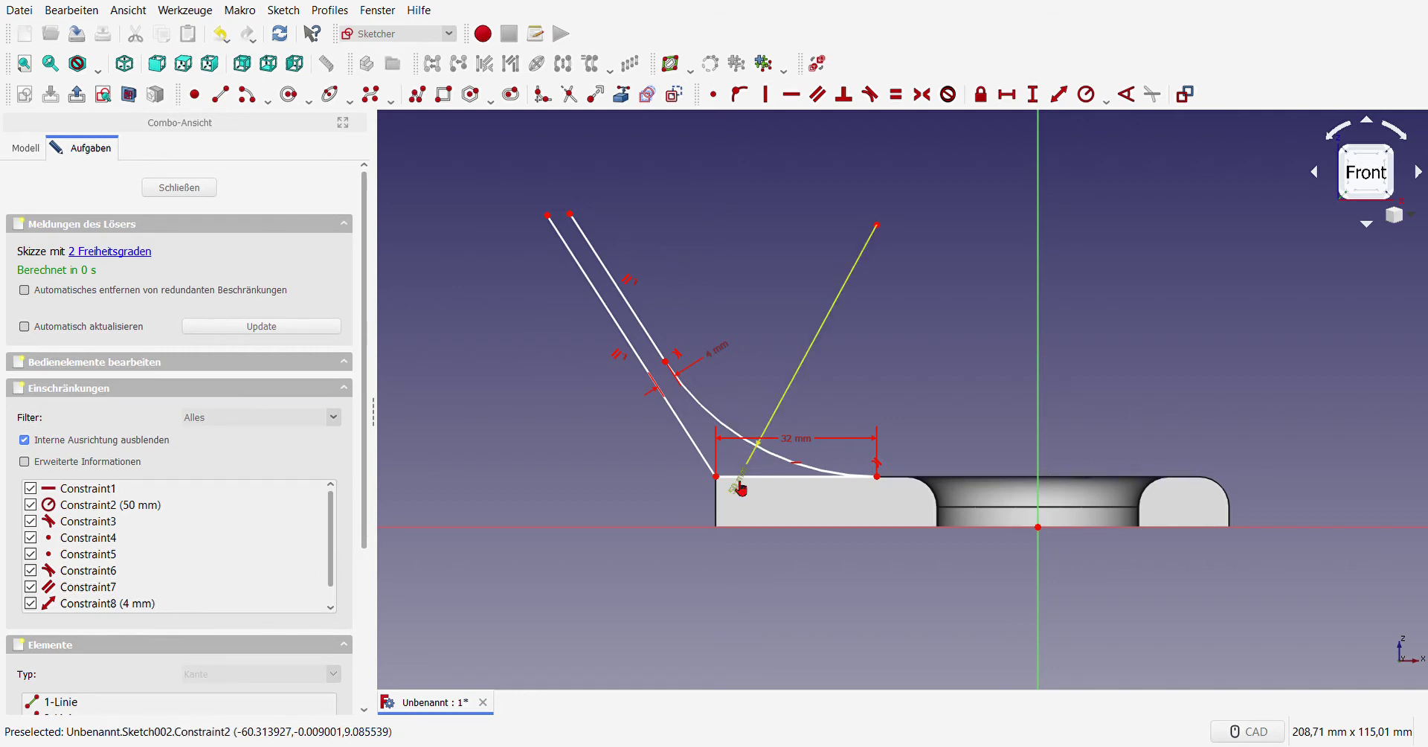
{"action": "left_click_drag", "start_coordinate": [738, 478], "coordinate": [766, 406]}
{"action": "scroll", "coordinate": [696, 382], "scroll_direction": "up", "scroll_amount": 2}
{"action": "scroll", "coordinate": [712, 386], "scroll_direction": "down", "scroll_amount": 2}
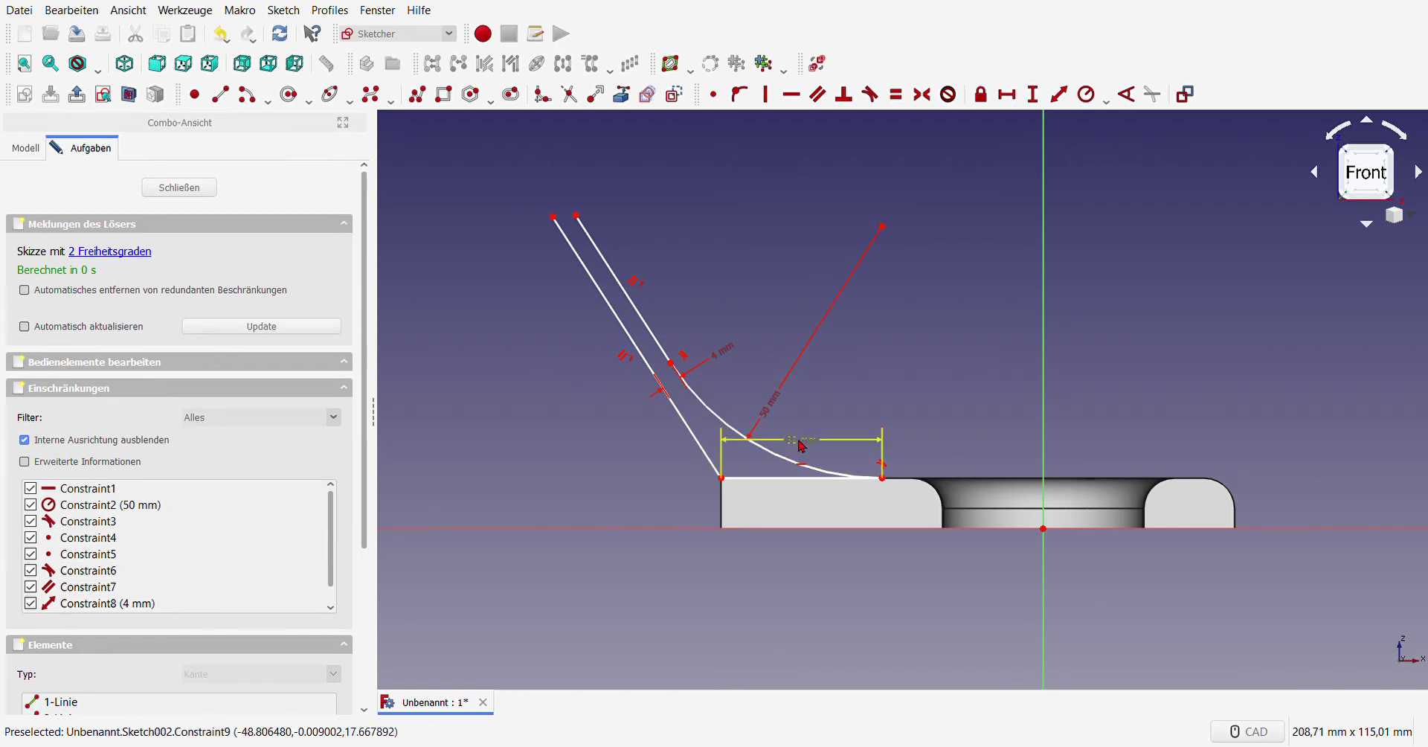
Step: Replace the curve's lower-end tangency with a 168° angle between slanted line and horizontal axis
{"action": "left_click", "coordinate": [882, 464]}
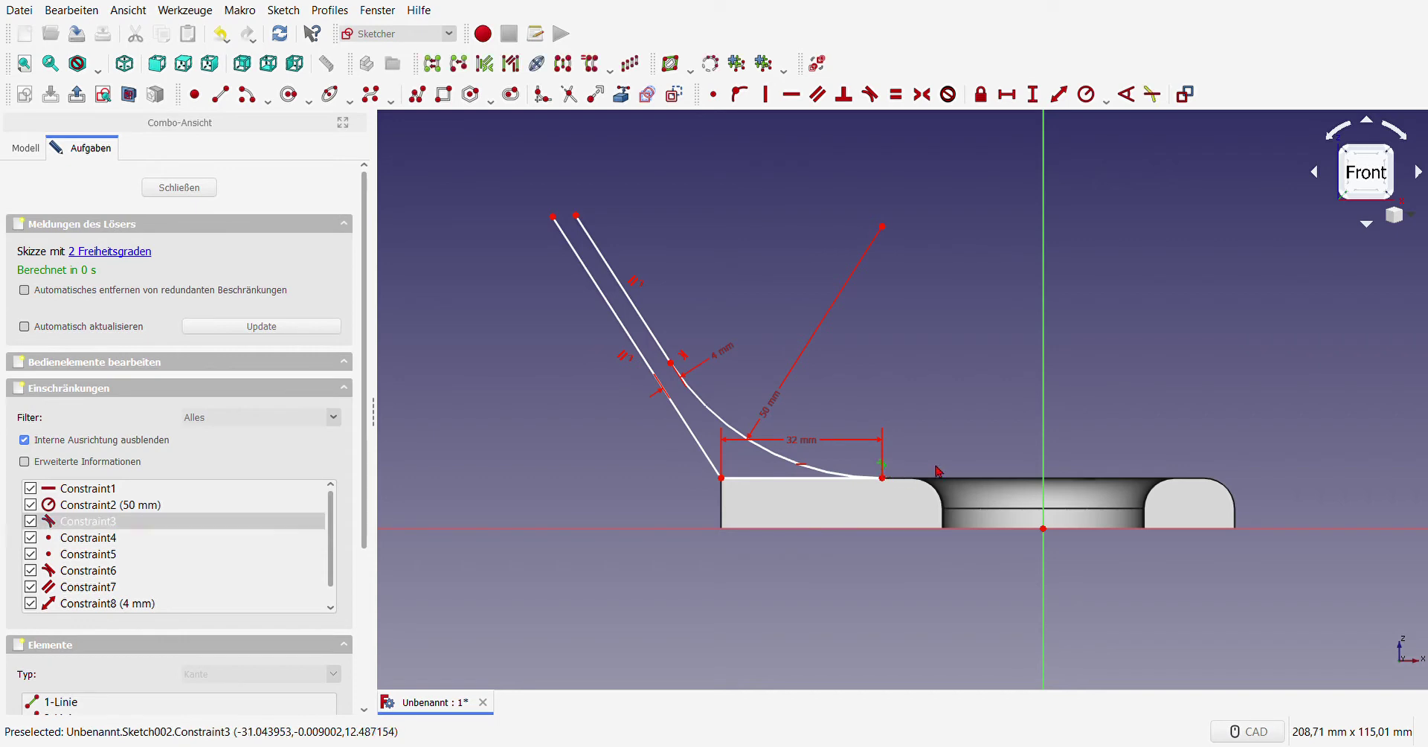
{"action": "key", "text": "Delete"}
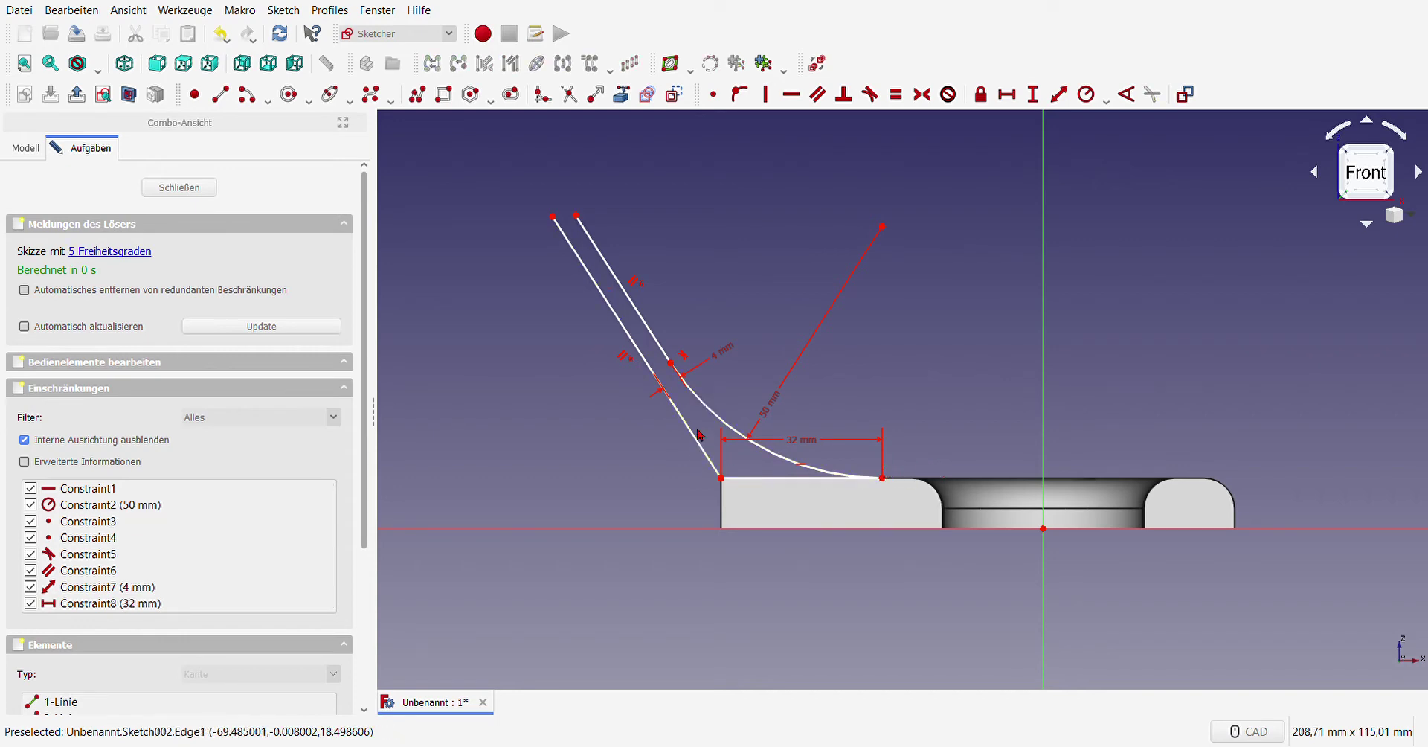
{"action": "left_click", "coordinate": [699, 446]}
{"action": "left_click", "coordinate": [683, 528]}
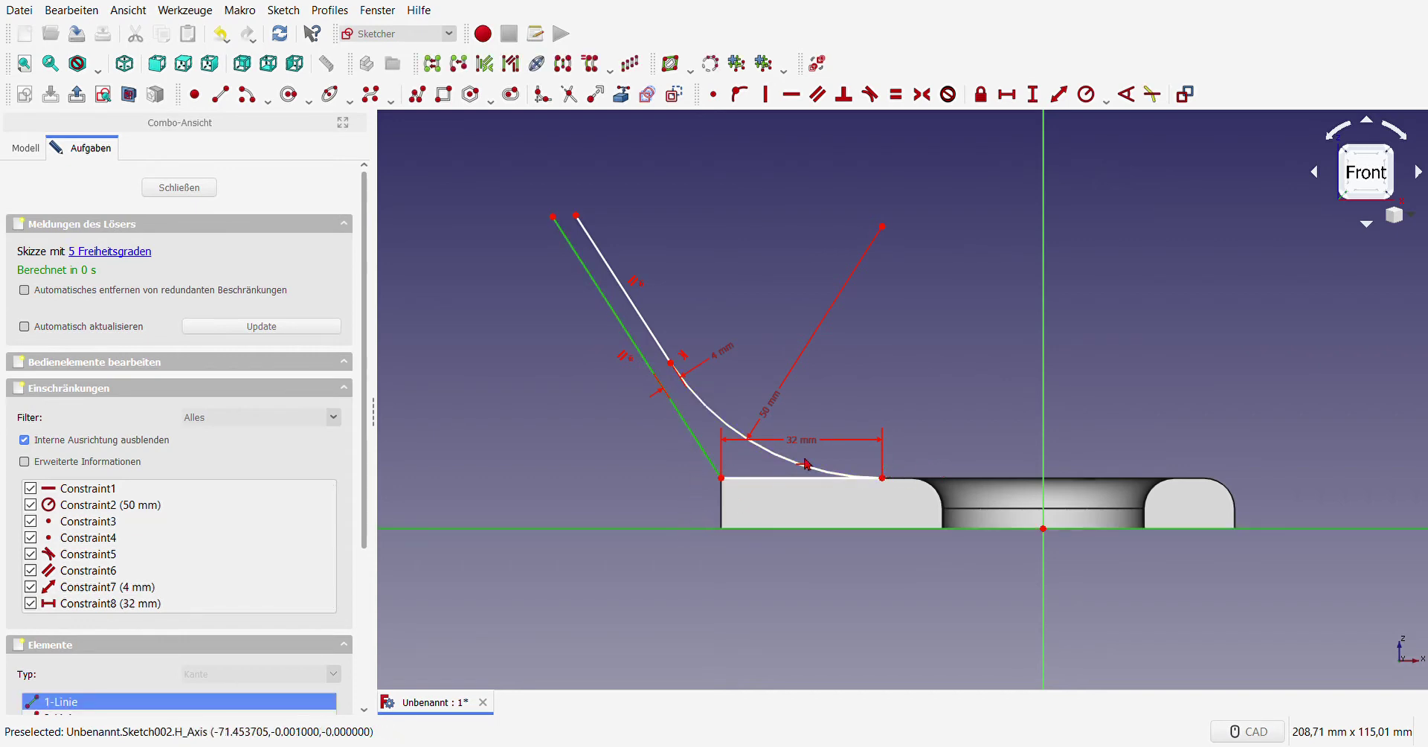
{"action": "left_click", "coordinate": [1126, 94]}
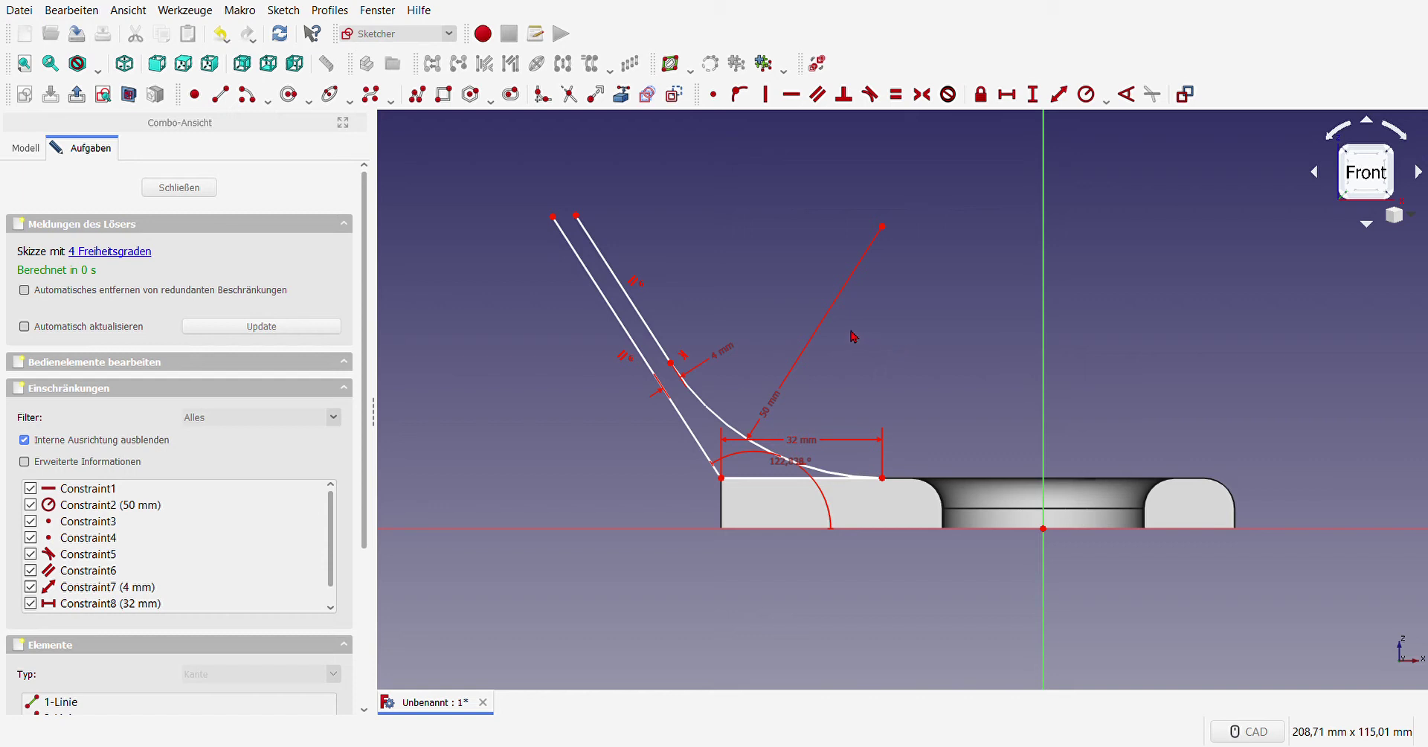
{"action": "key", "text": "ctrl+z"}
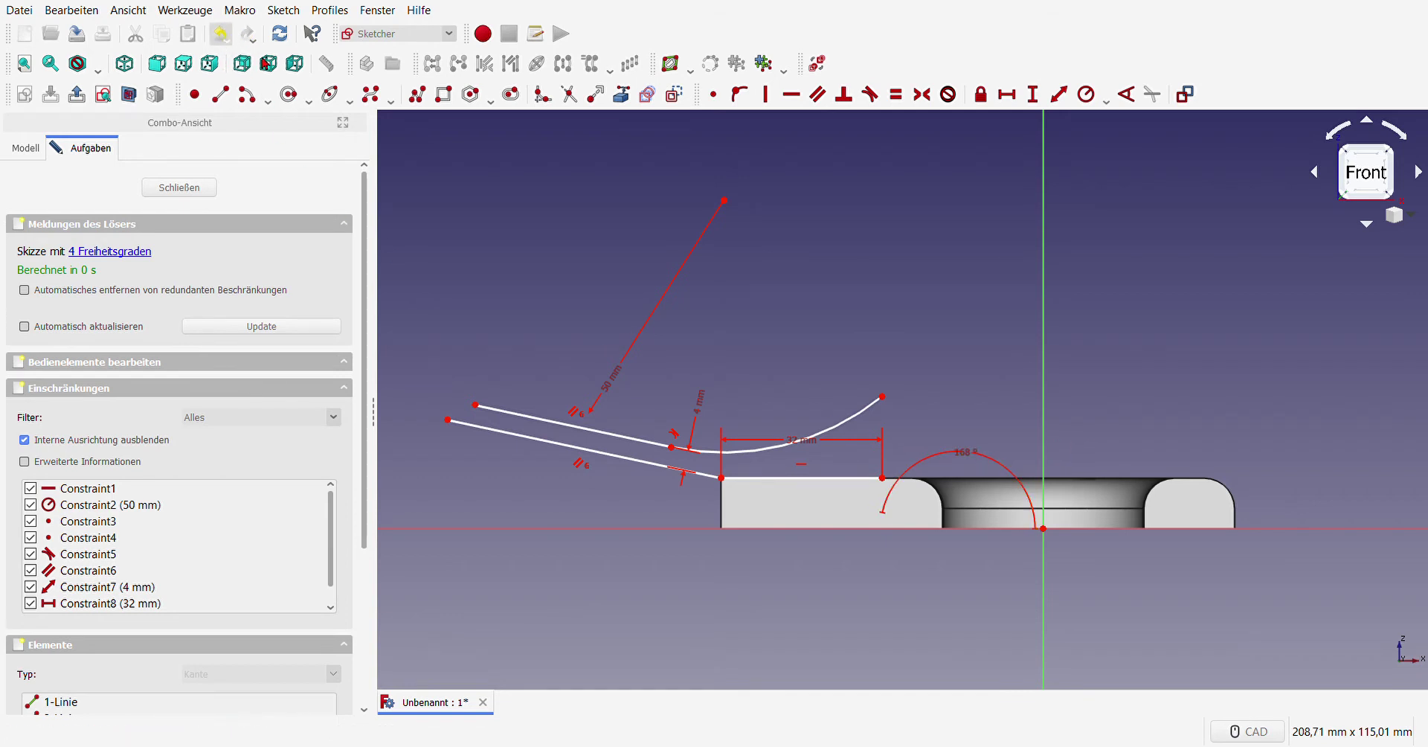
Step: Add a horizontal construction line at the arm's foot and set the arm's angle to 72°
{"action": "left_click", "coordinate": [220, 33]}
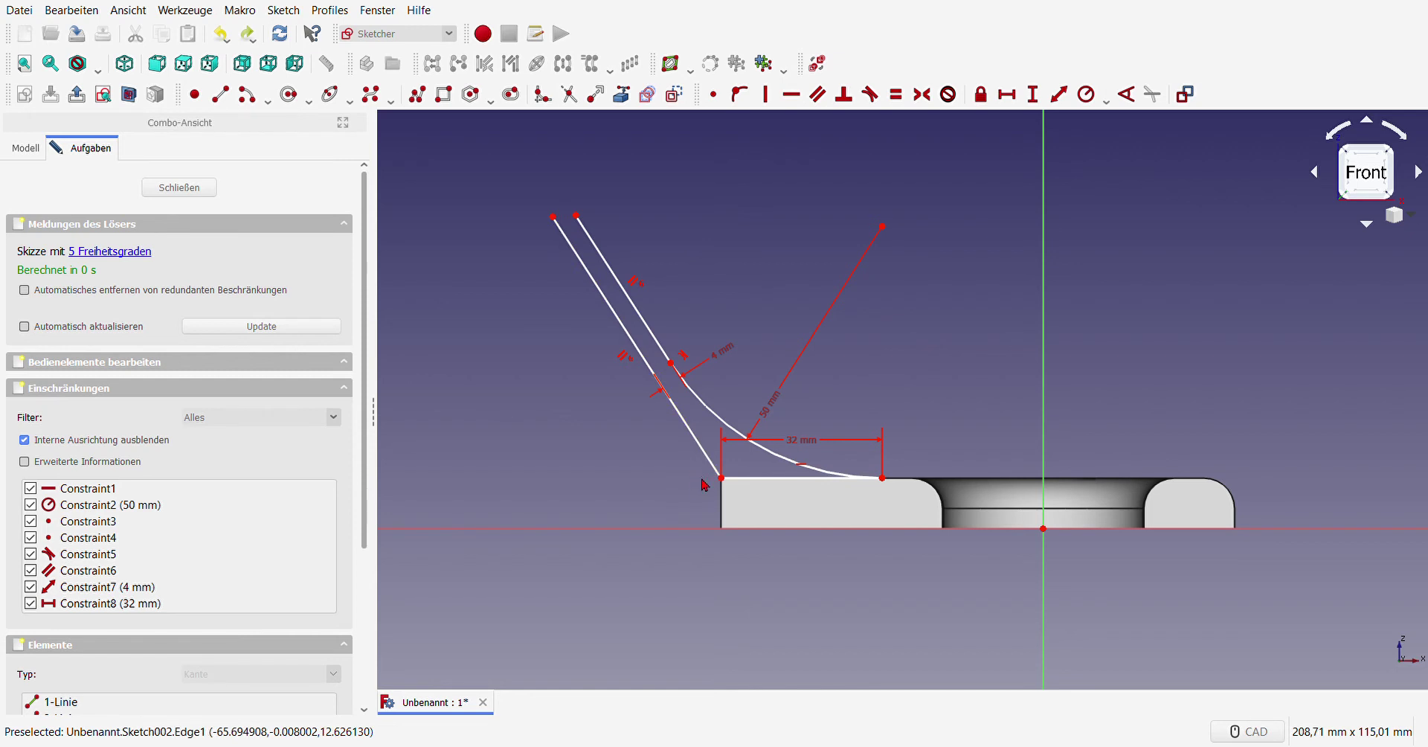
{"action": "left_click", "coordinate": [220, 94]}
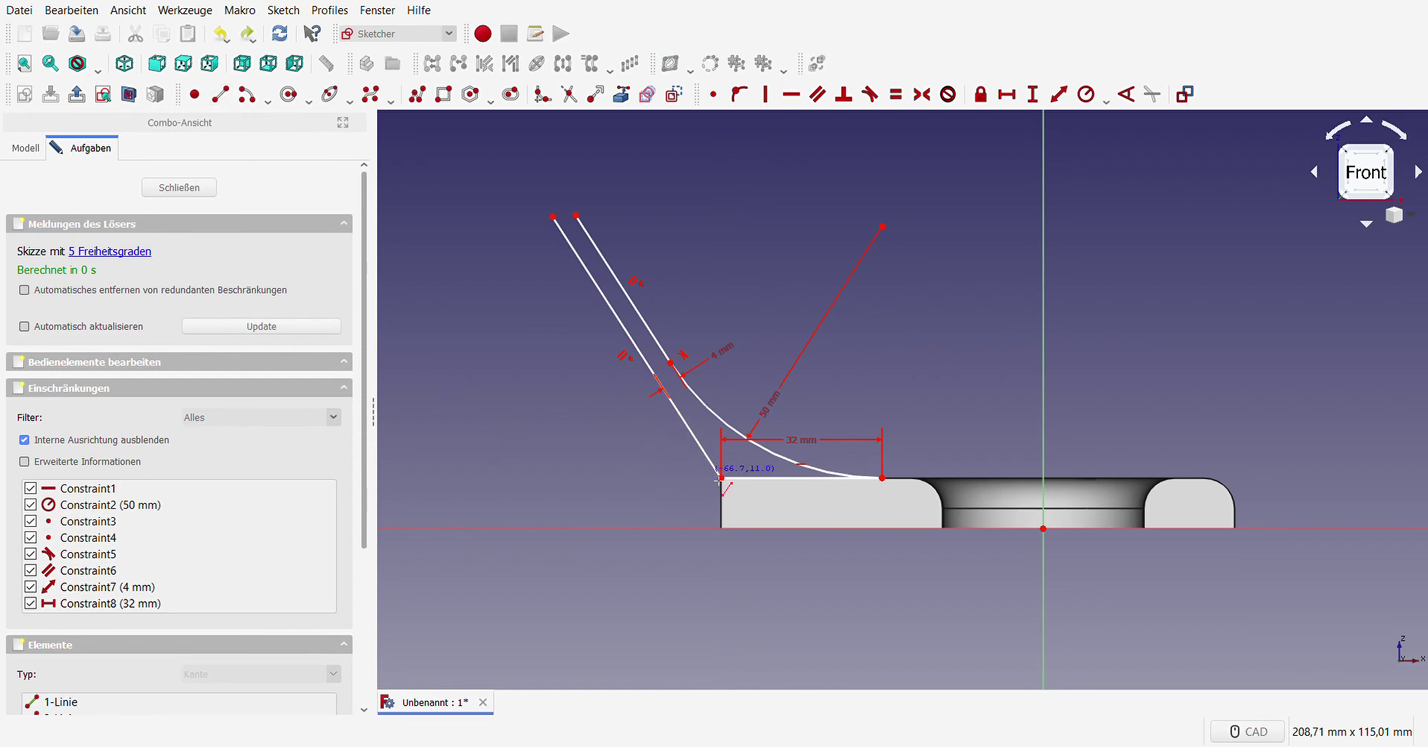
{"action": "left_click", "coordinate": [721, 477]}
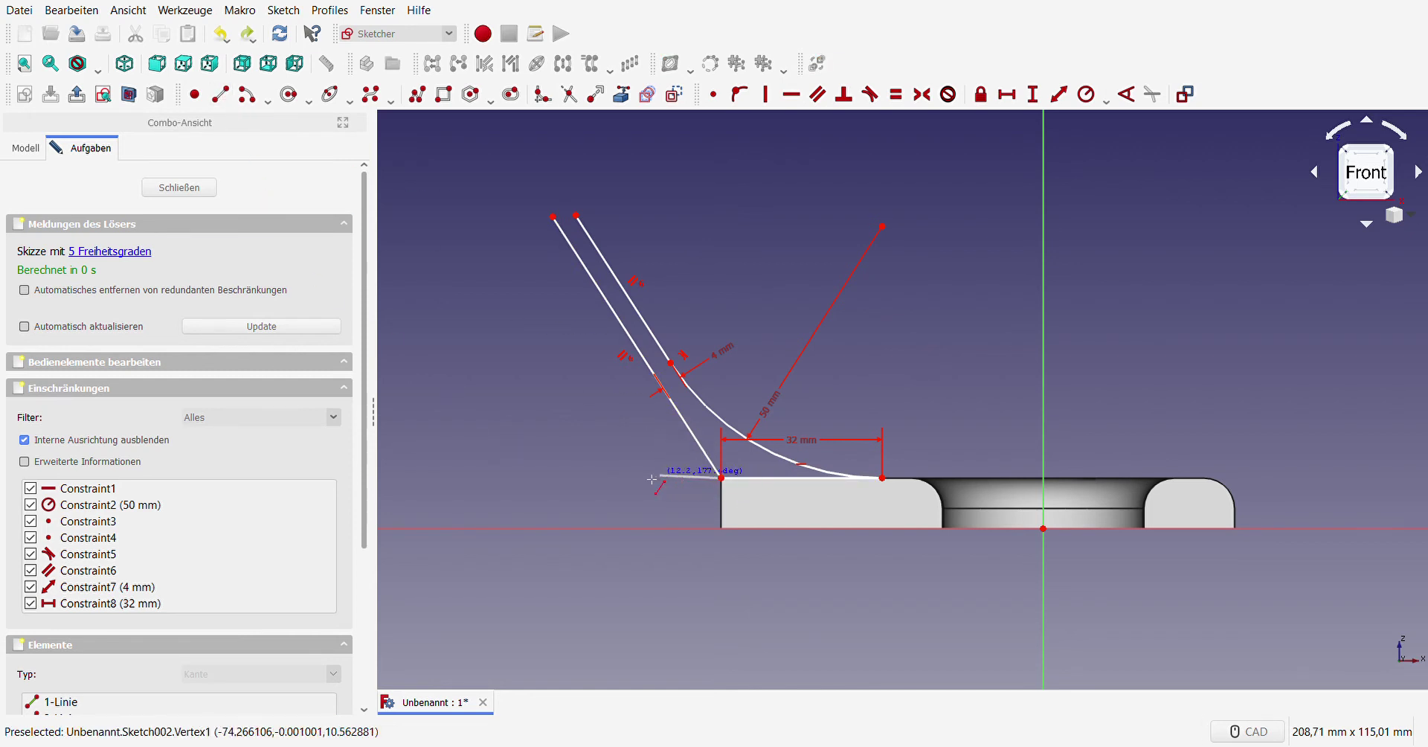
{"action": "left_click", "coordinate": [571, 477]}
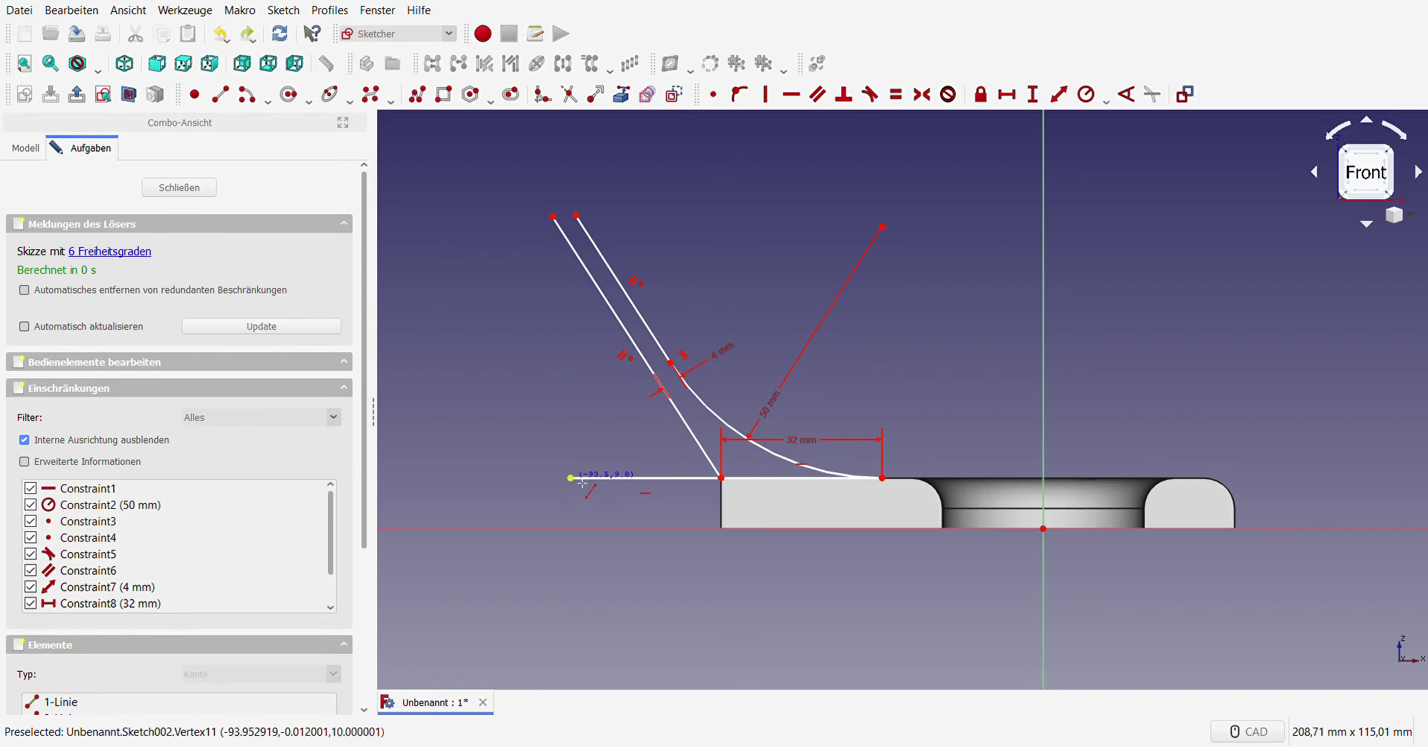
{"action": "left_click", "coordinate": [622, 477]}
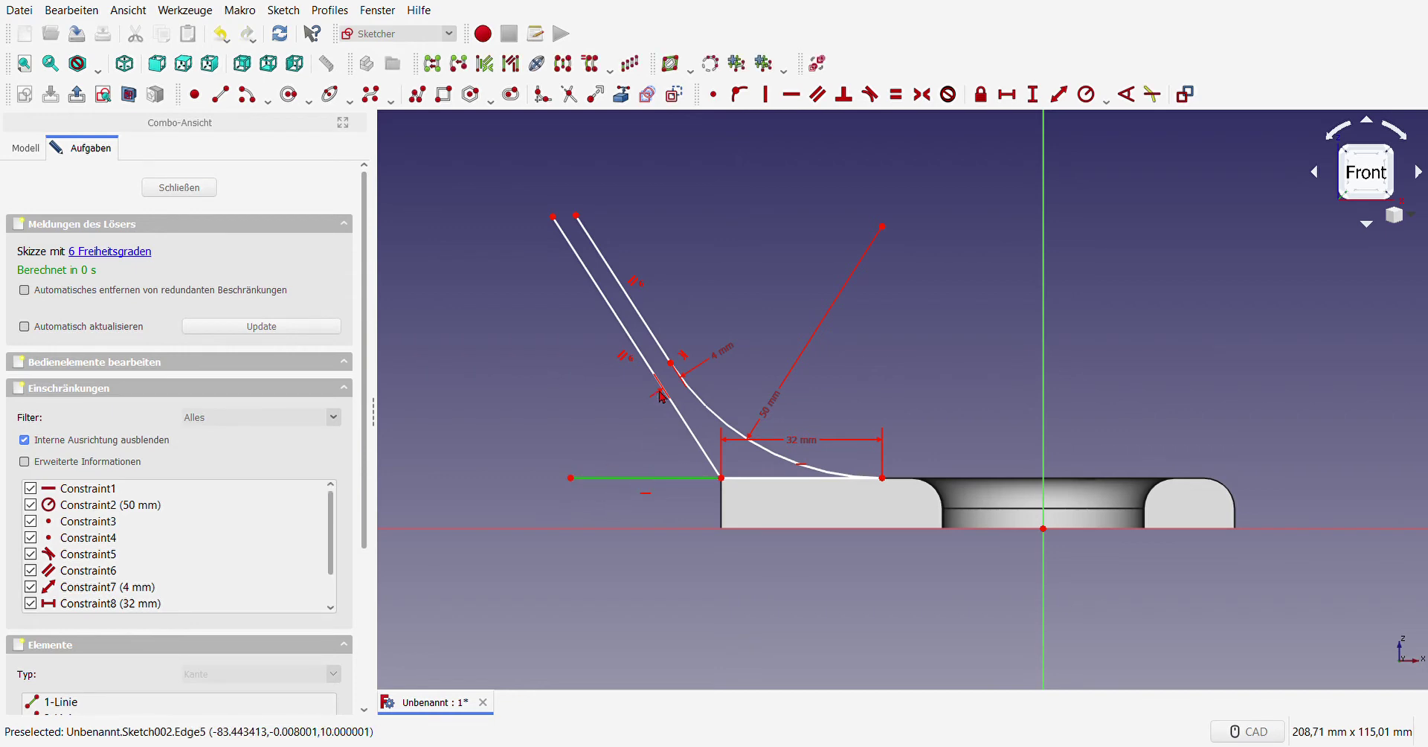
{"action": "left_click", "coordinate": [674, 94]}
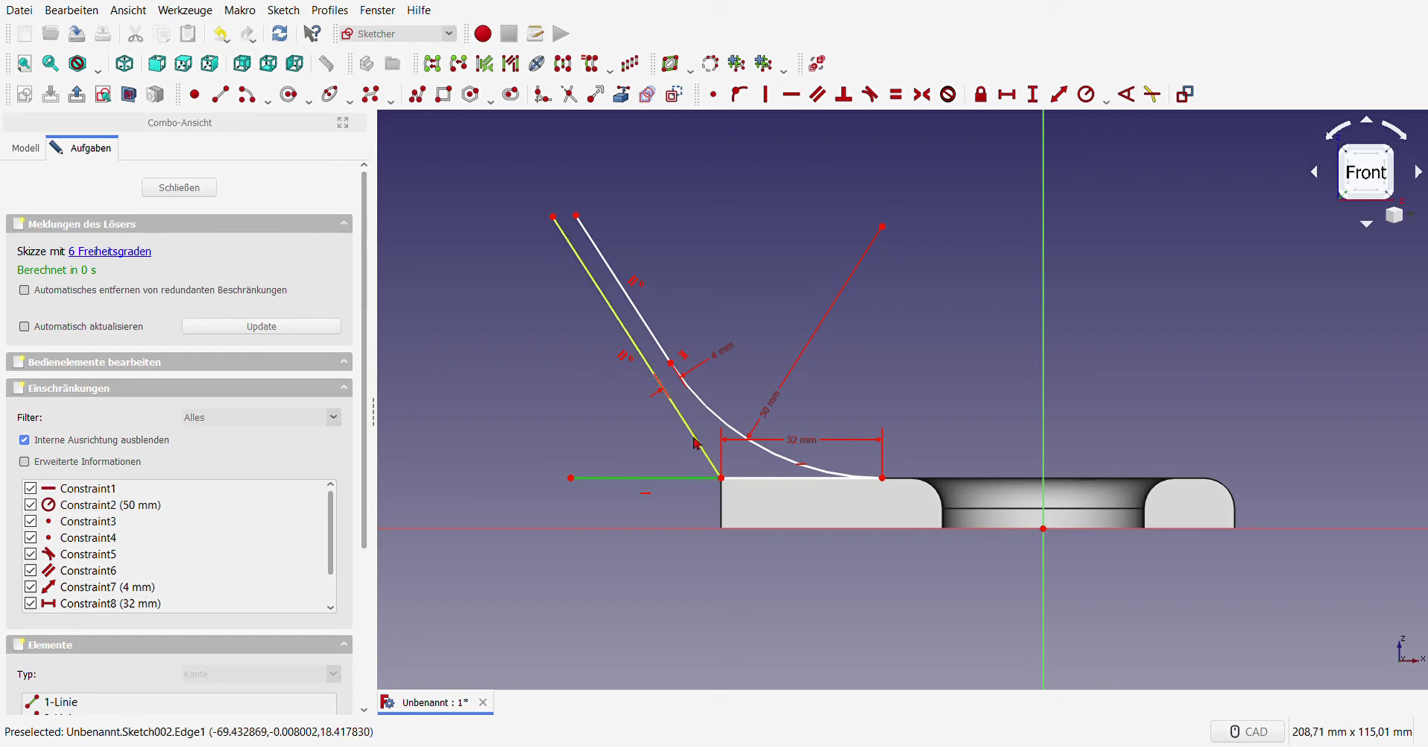
{"action": "left_click", "coordinate": [700, 446]}
{"action": "left_click", "coordinate": [1086, 94]}
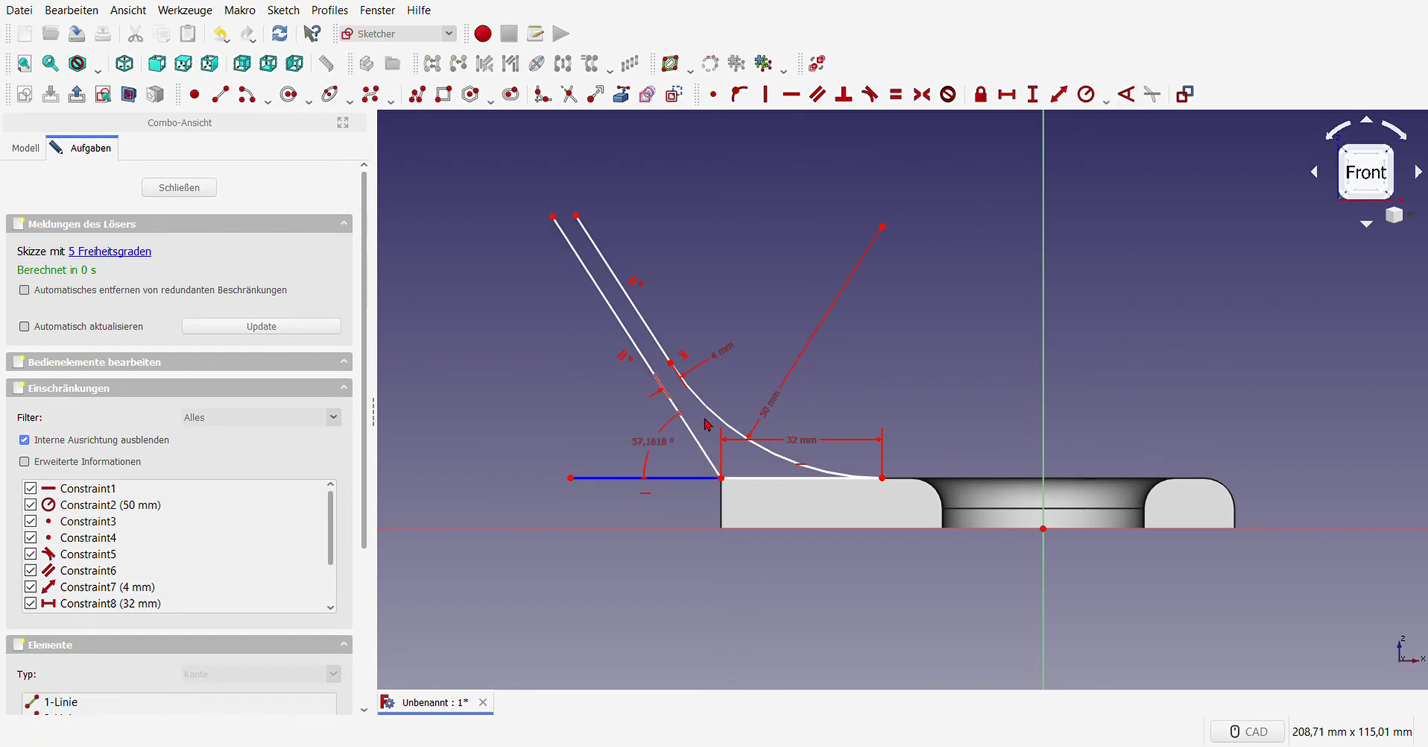
{"action": "type", "text": "72"}
{"action": "key", "text": "Return"}
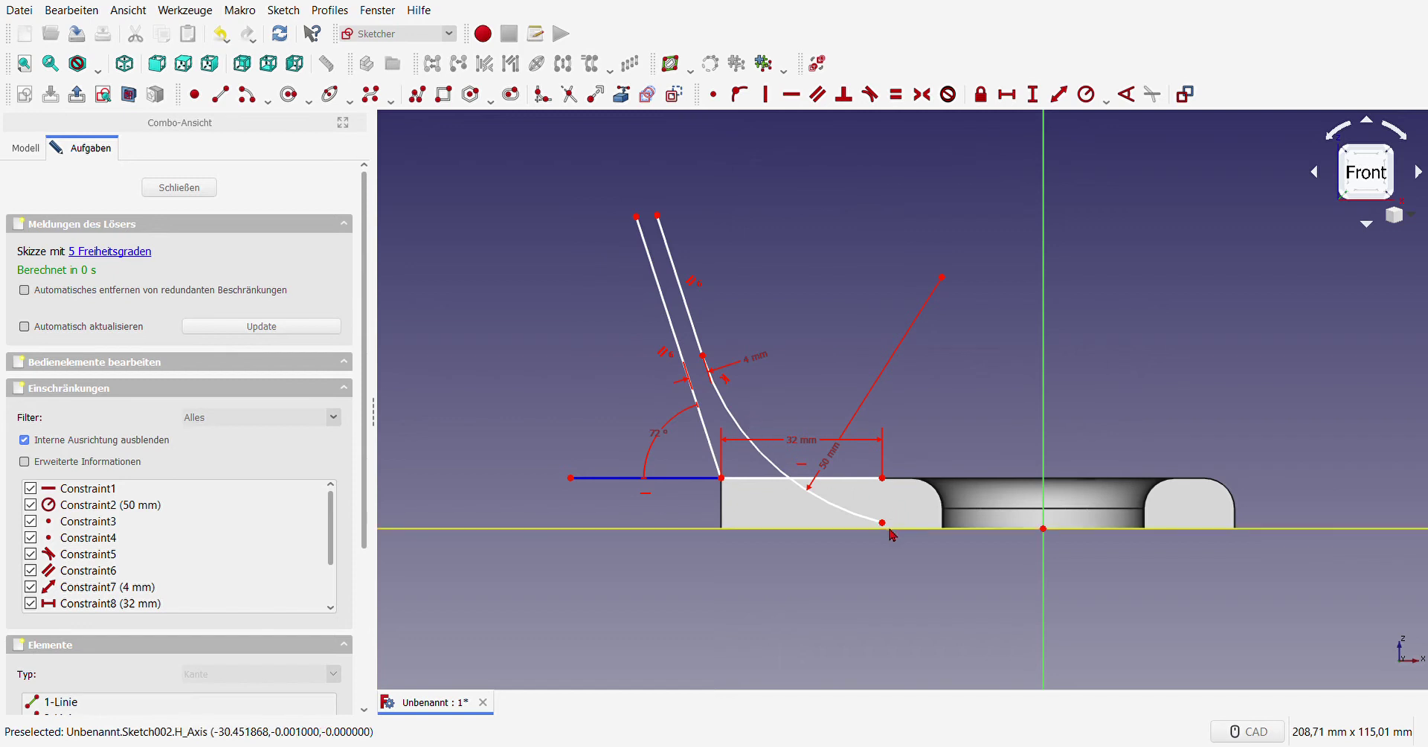
Step: Make the curve's free end coincide with the plate's top corner and move the 32 mm dimension below
{"action": "left_click", "coordinate": [883, 523]}
{"action": "left_click", "coordinate": [883, 479]}
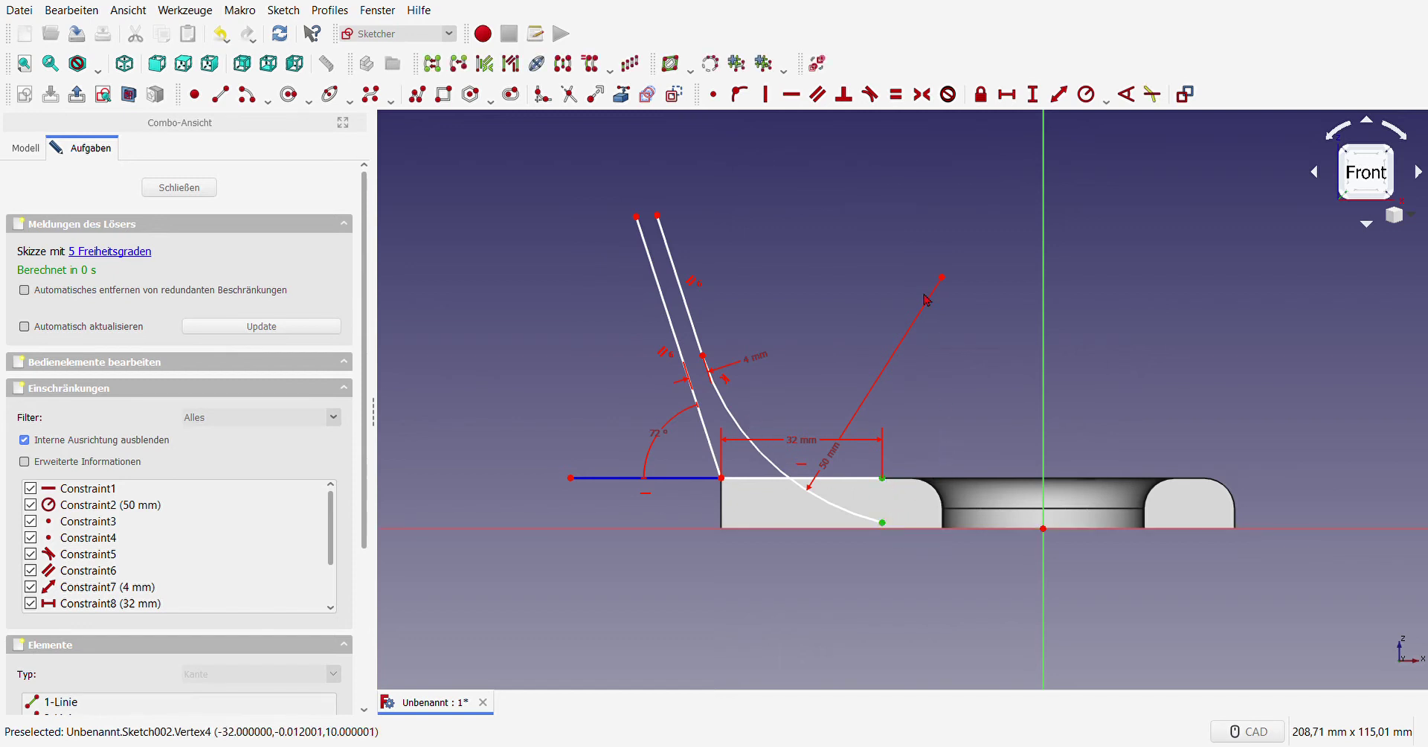
{"action": "left_click", "coordinate": [714, 95]}
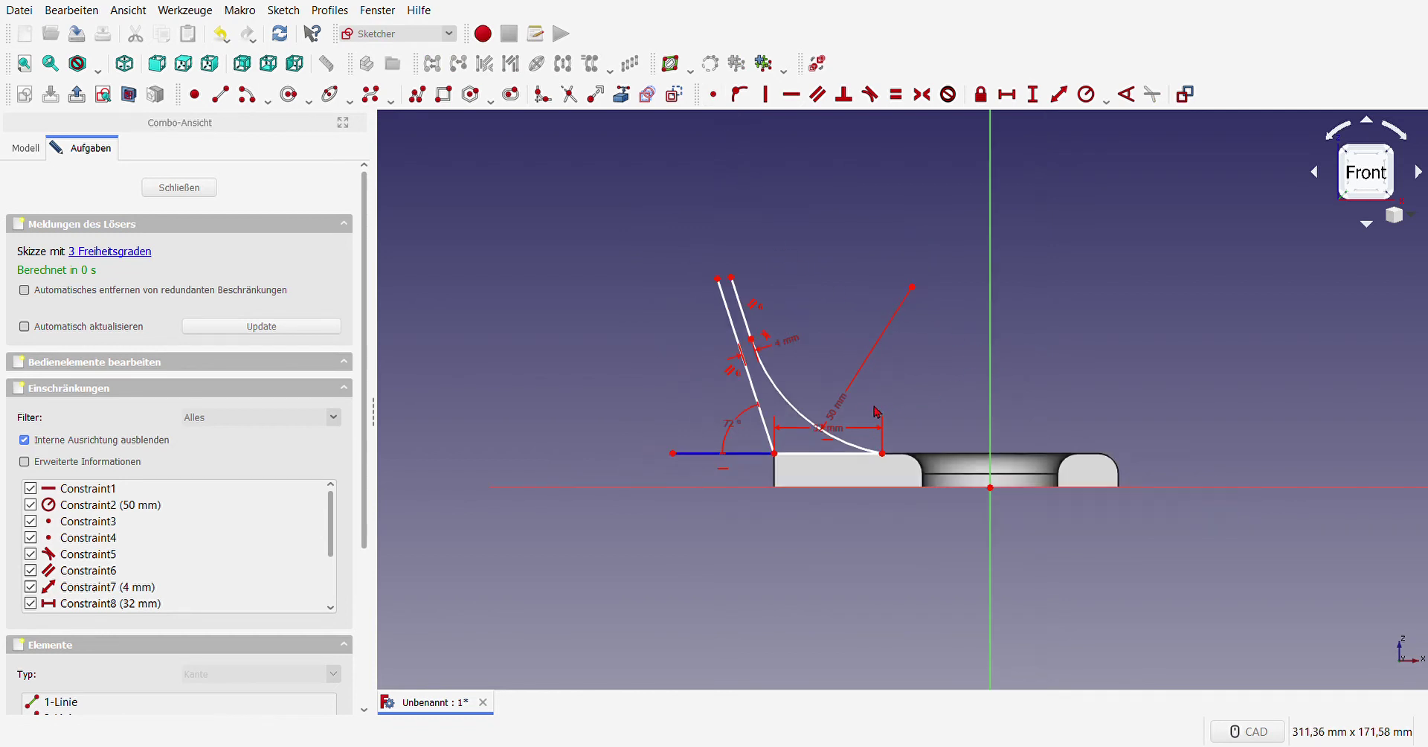
{"action": "scroll", "coordinate": [889, 409], "scroll_direction": "down", "scroll_amount": 2}
{"action": "scroll", "coordinate": [848, 446], "scroll_direction": "up", "scroll_amount": 2}
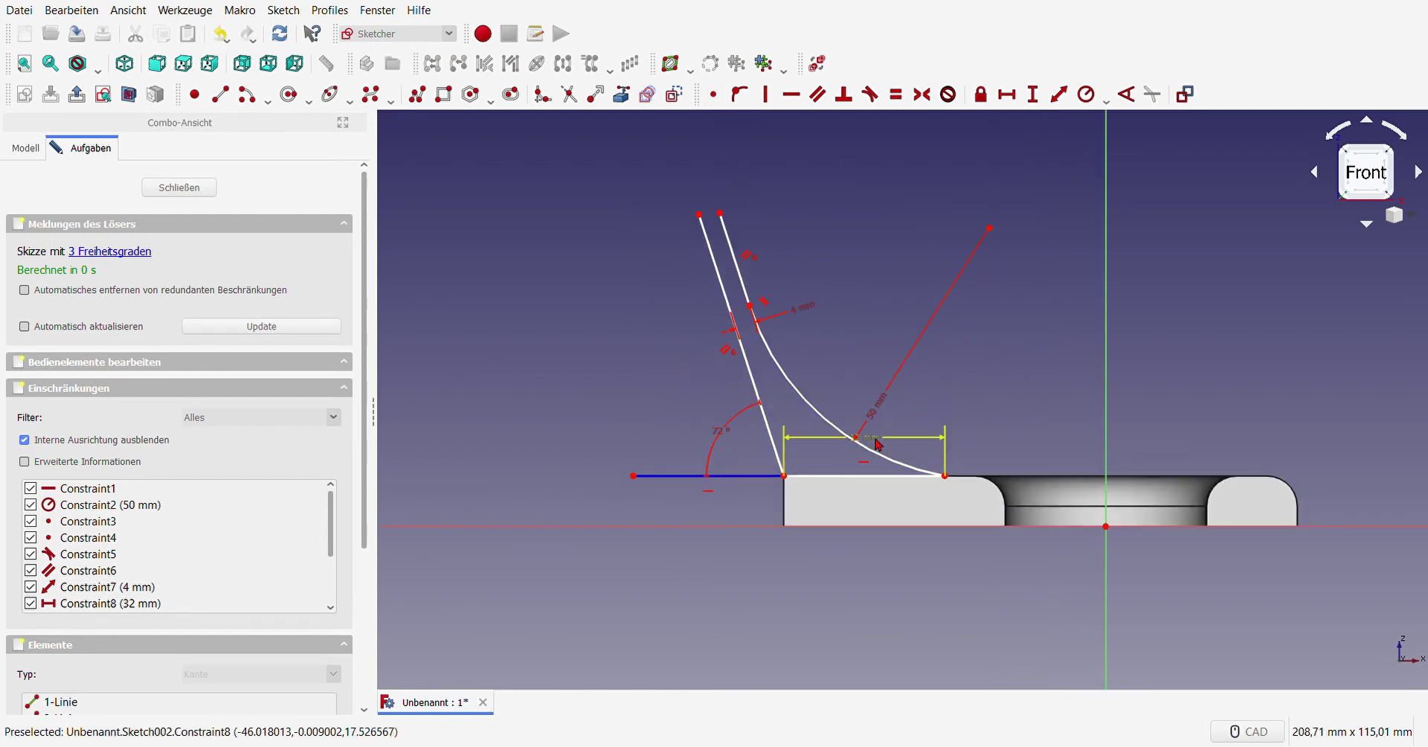
{"action": "left_click_drag", "start_coordinate": [881, 439], "coordinate": [888, 561]}
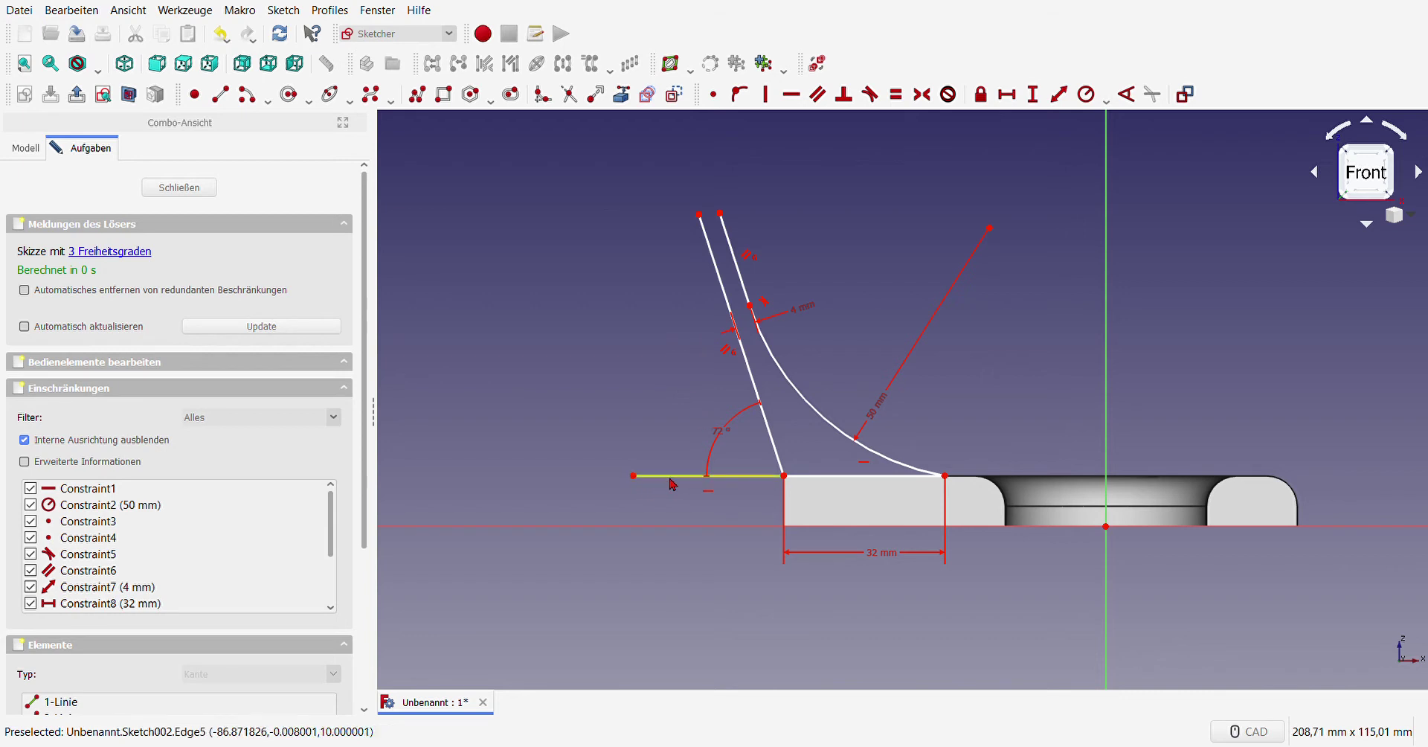
Step: Set the short left base line's horizontal length to 20 mm
{"action": "left_click", "coordinate": [699, 475]}
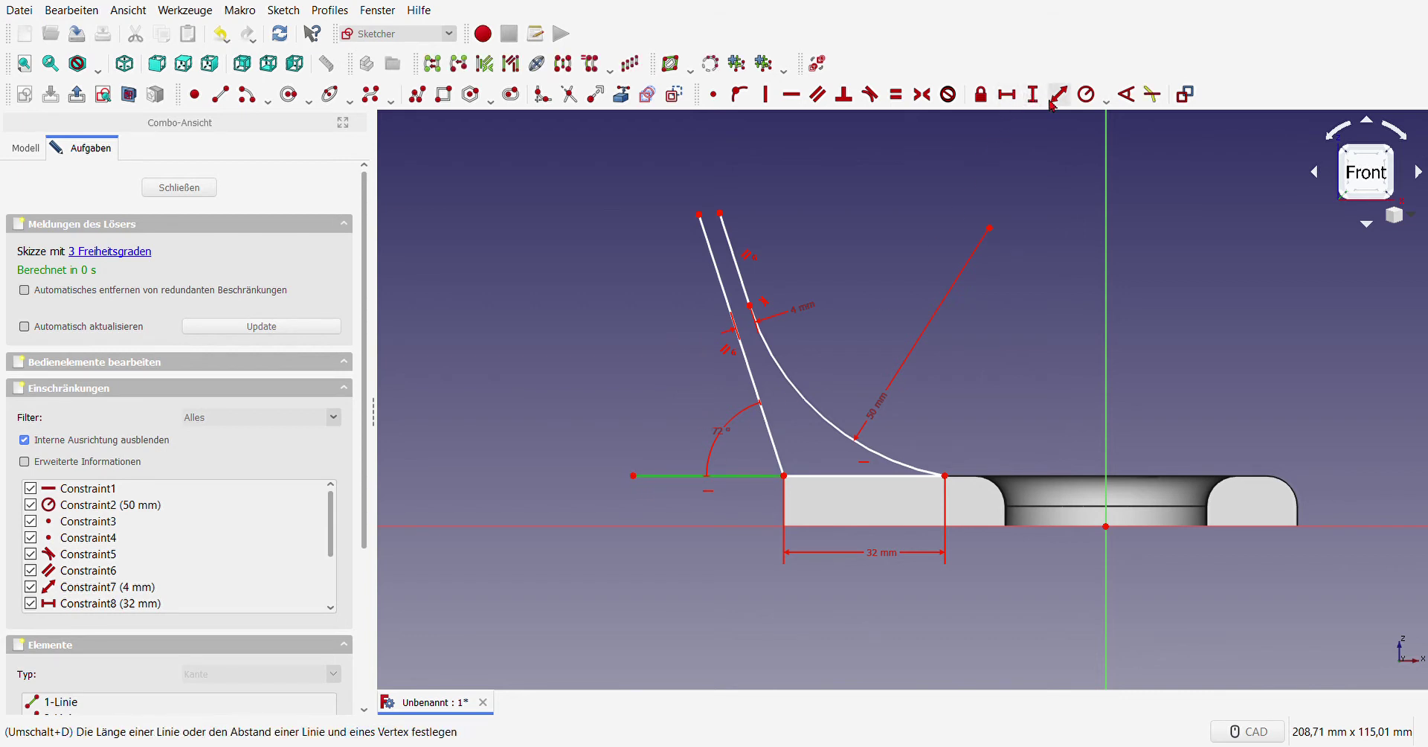
{"action": "left_click", "coordinate": [1006, 100]}
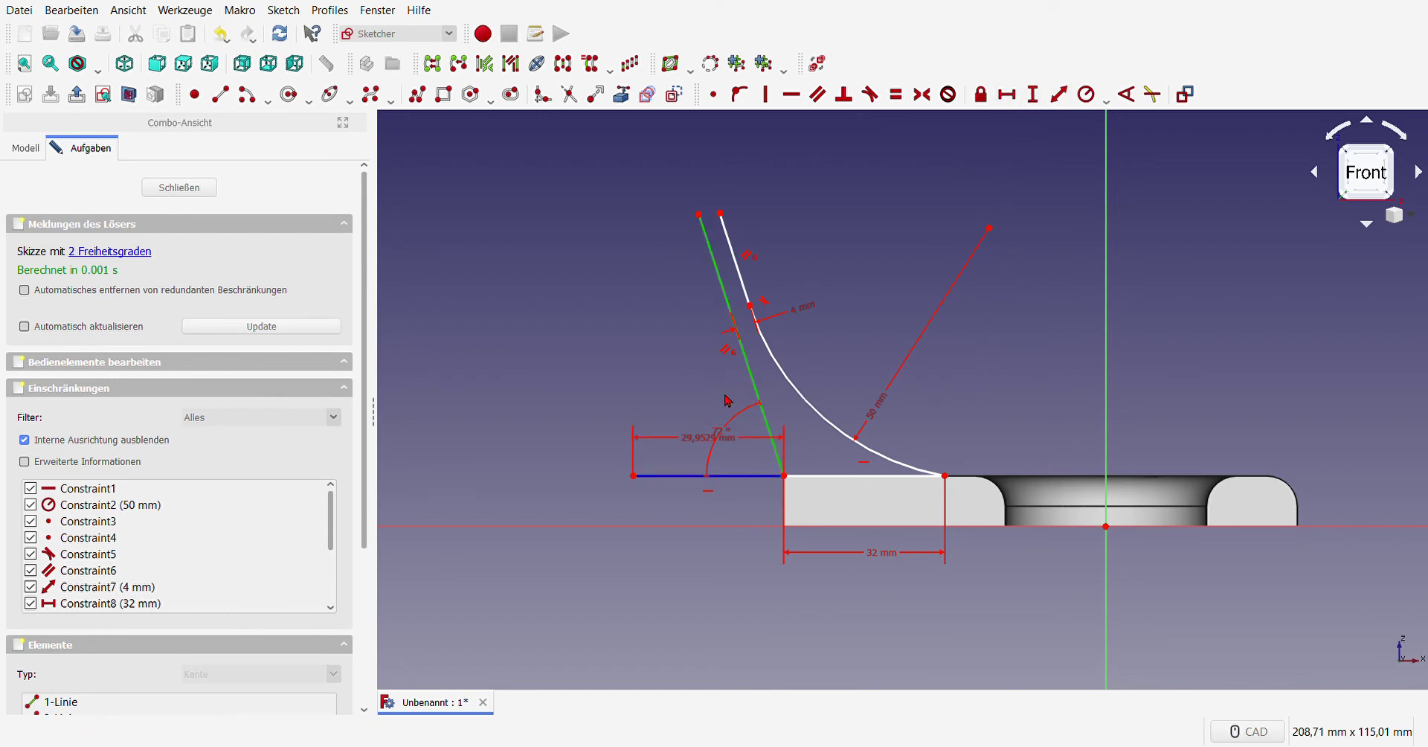
{"action": "type", "text": "20"}
{"action": "key", "text": "Return"}
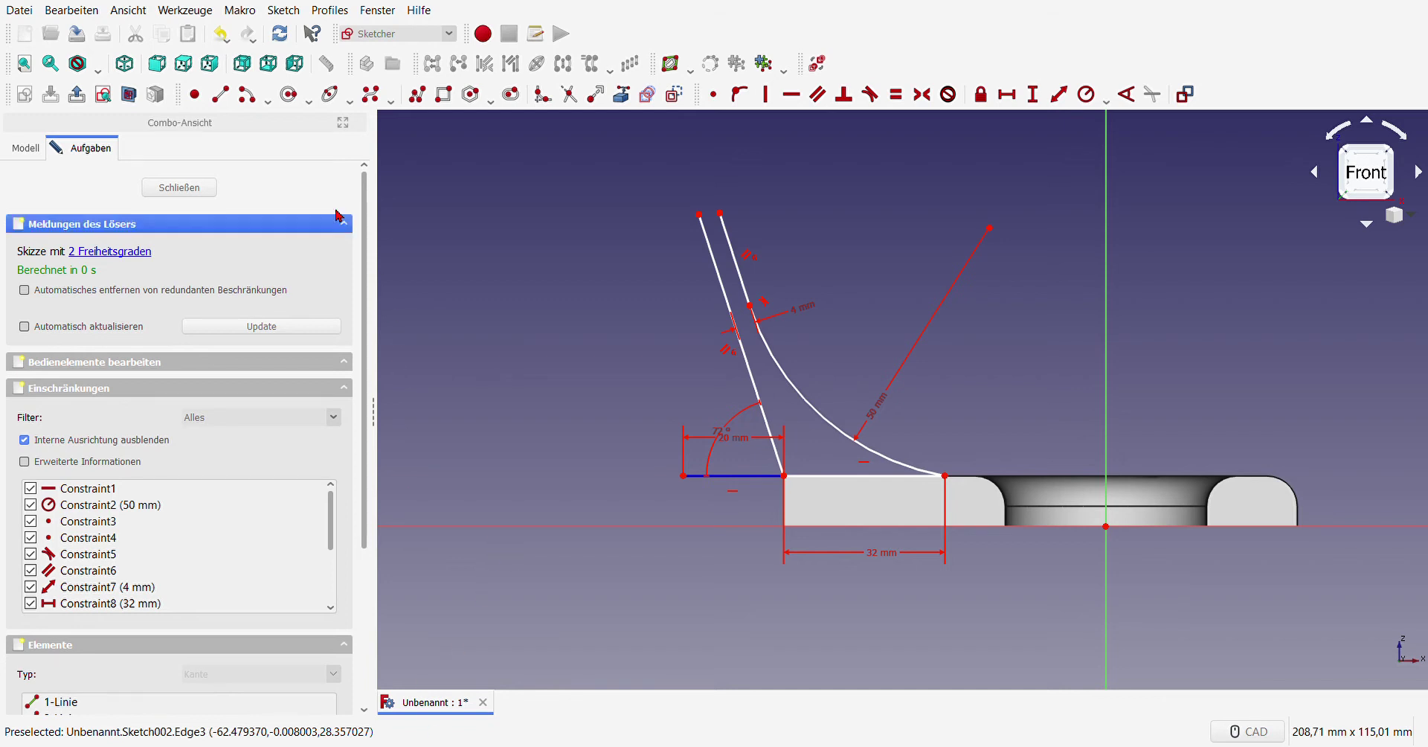
Step: Draw an inner arc tangent to the inner line's top with a 15 mm radius
{"action": "left_click", "coordinate": [246, 94]}
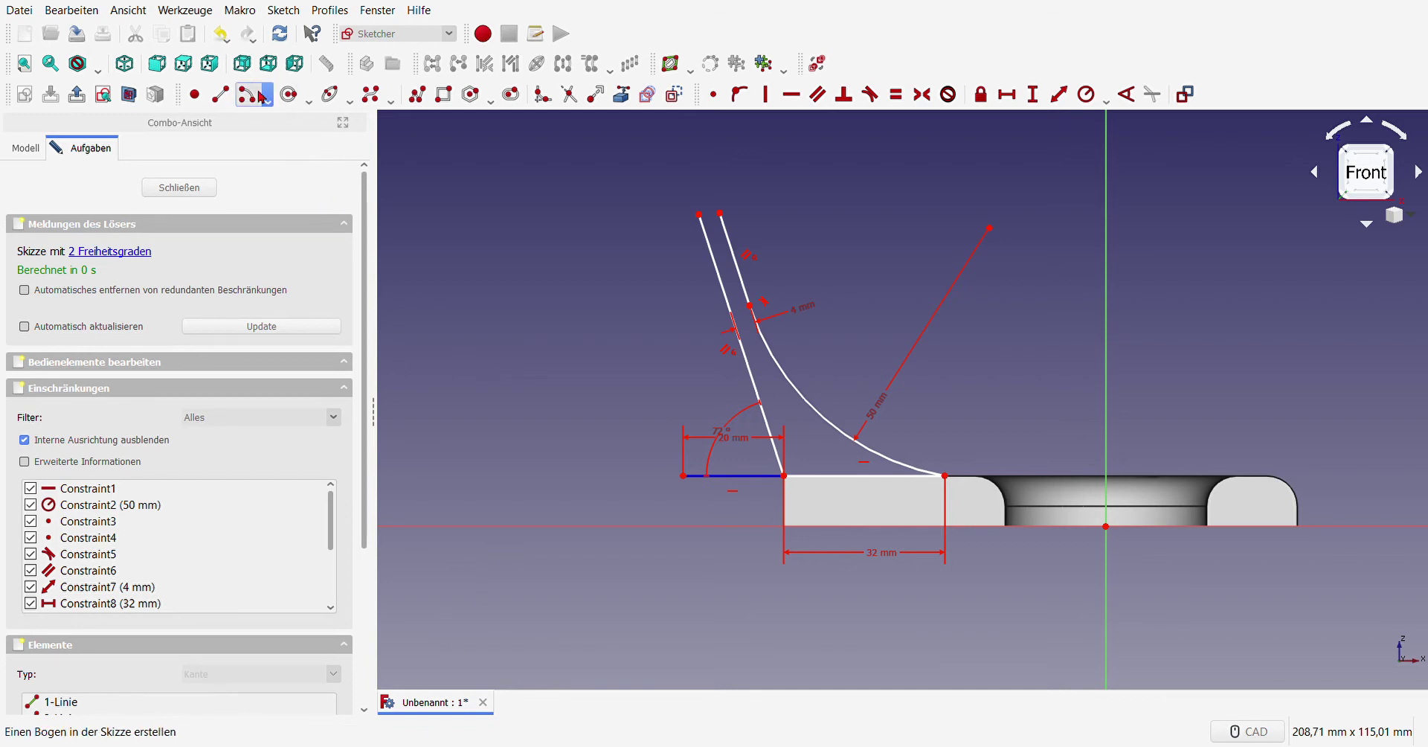
{"action": "left_click", "coordinate": [628, 218]}
{"action": "left_click", "coordinate": [683, 215]}
{"action": "left_click", "coordinate": [624, 159]}
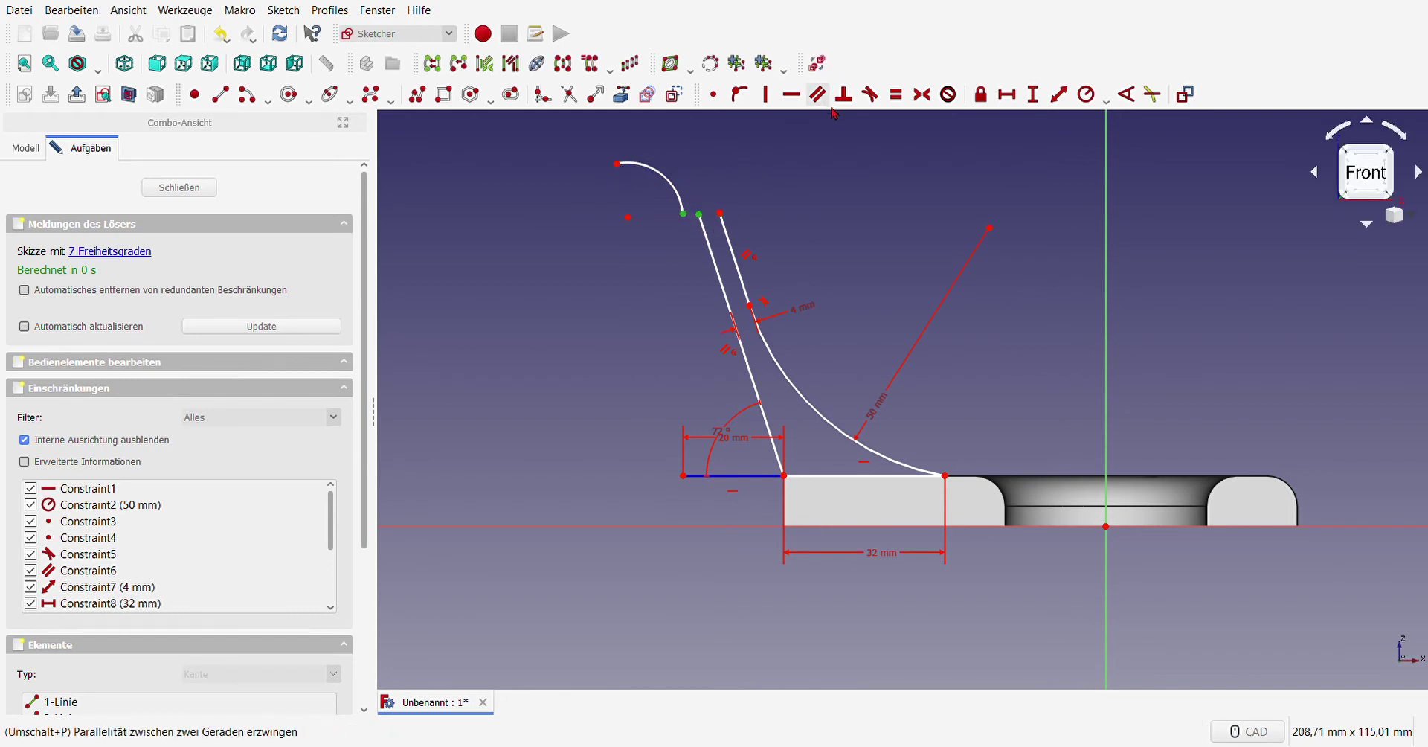
{"action": "left_click", "coordinate": [871, 94]}
{"action": "left_click", "coordinate": [683, 181]}
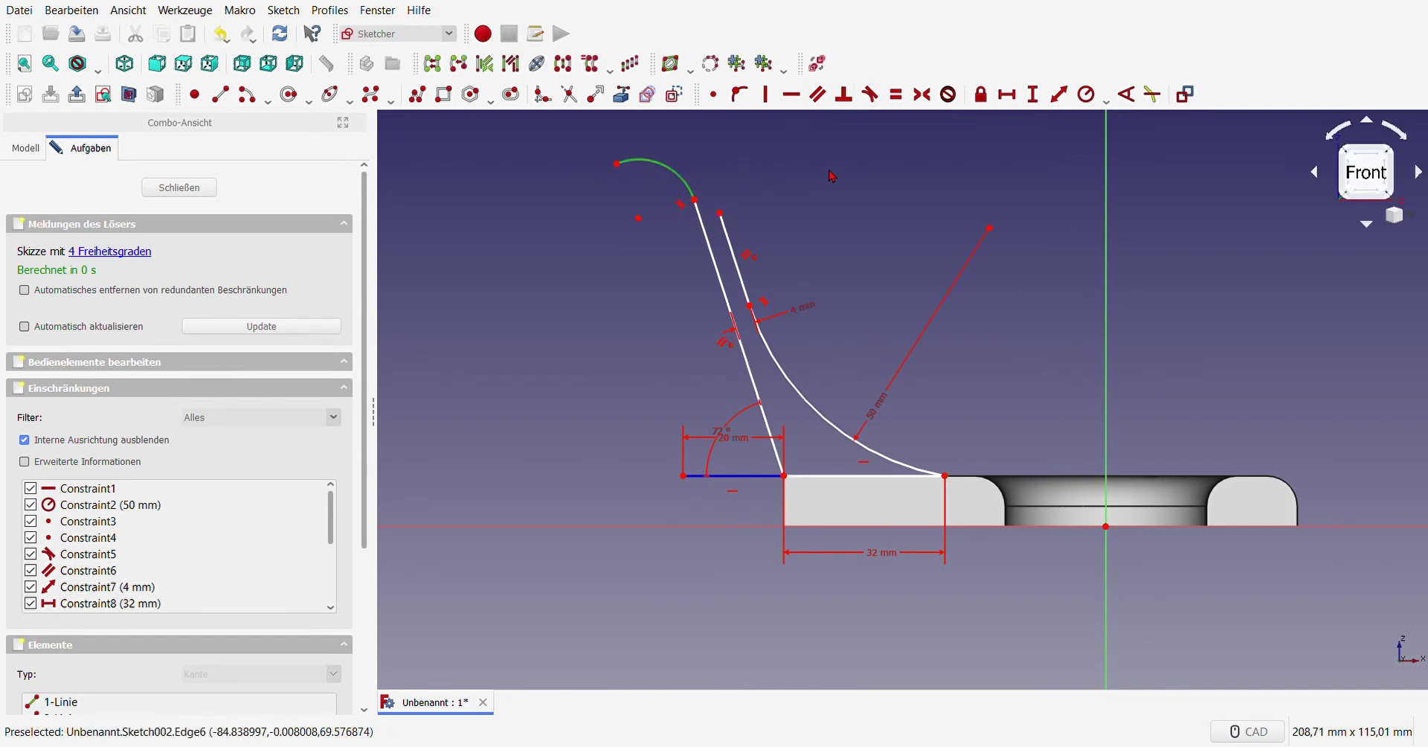
{"action": "left_click", "coordinate": [1088, 95]}
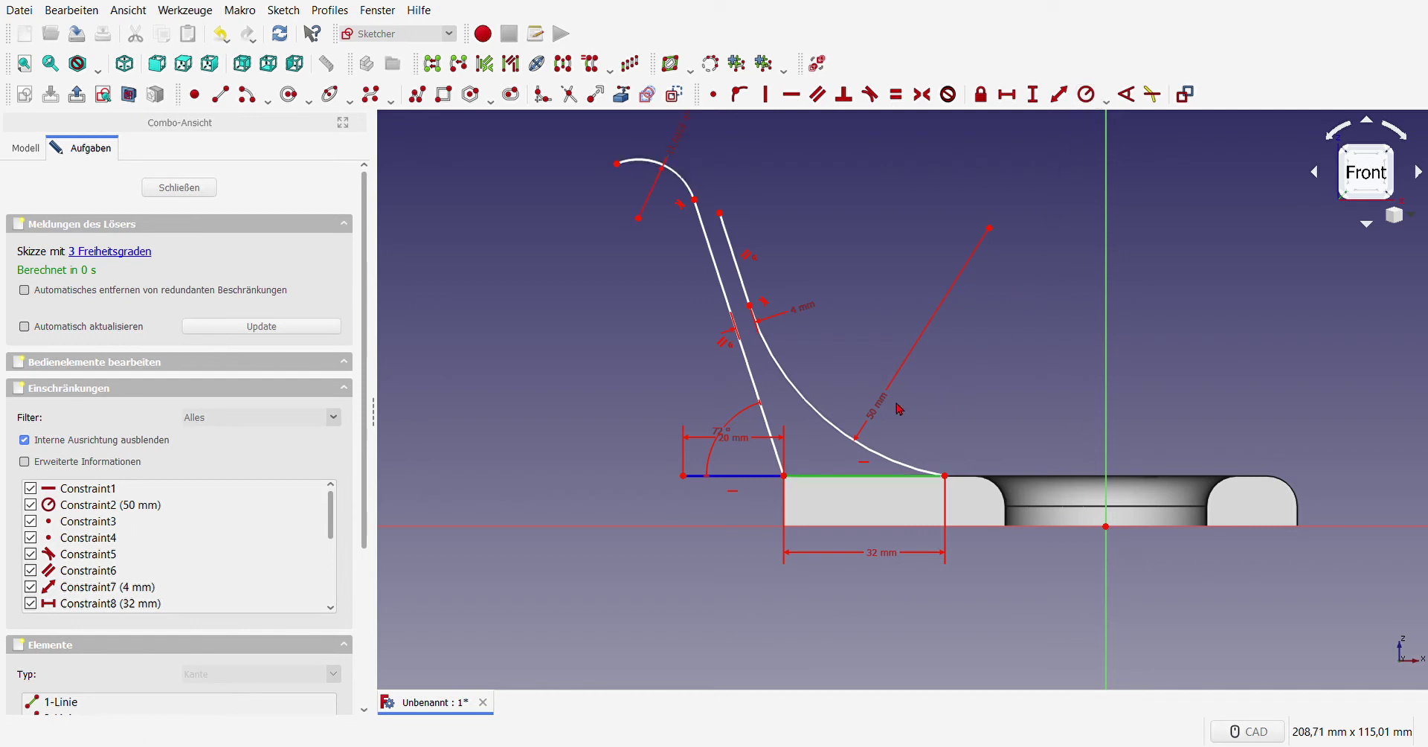
{"action": "scroll", "coordinate": [699, 357], "scroll_direction": "down", "scroll_amount": 2}
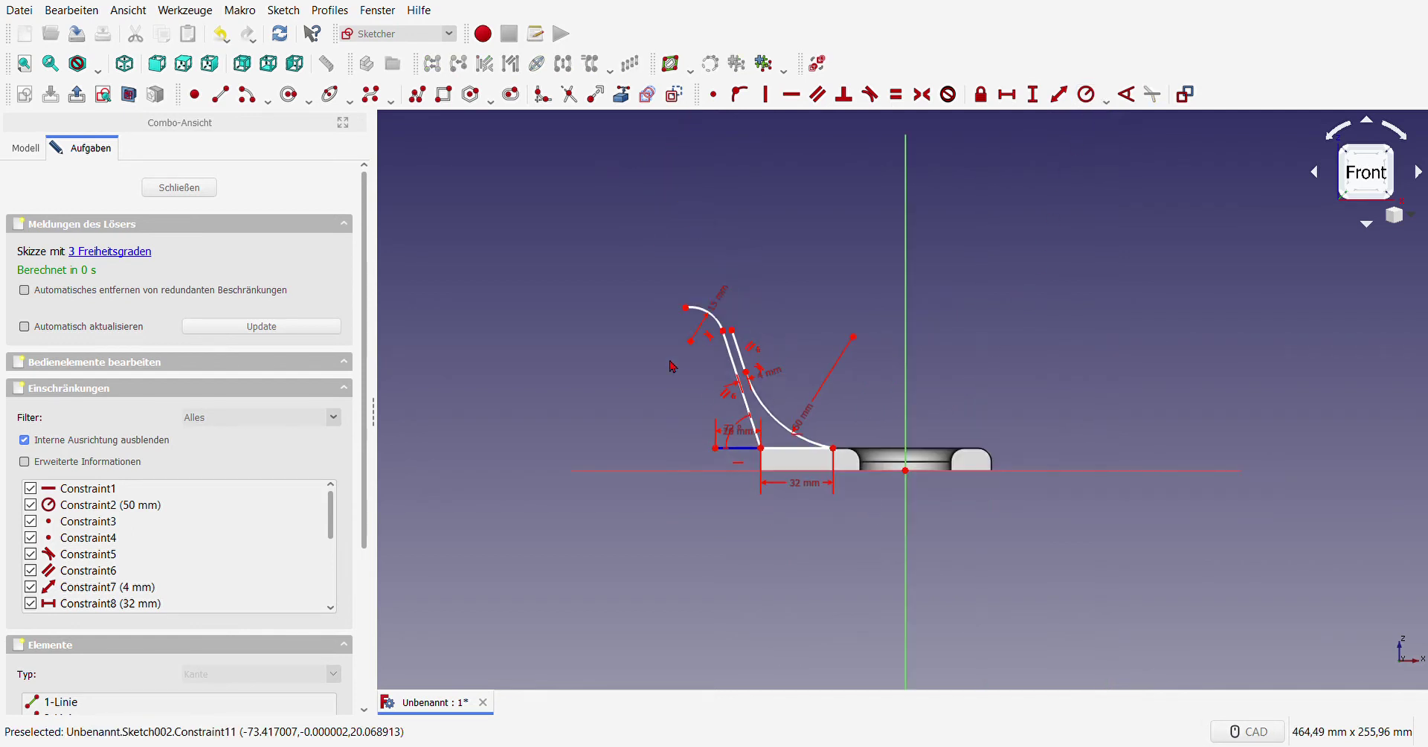
{"action": "scroll", "coordinate": [672, 291], "scroll_direction": "up", "scroll_amount": 2}
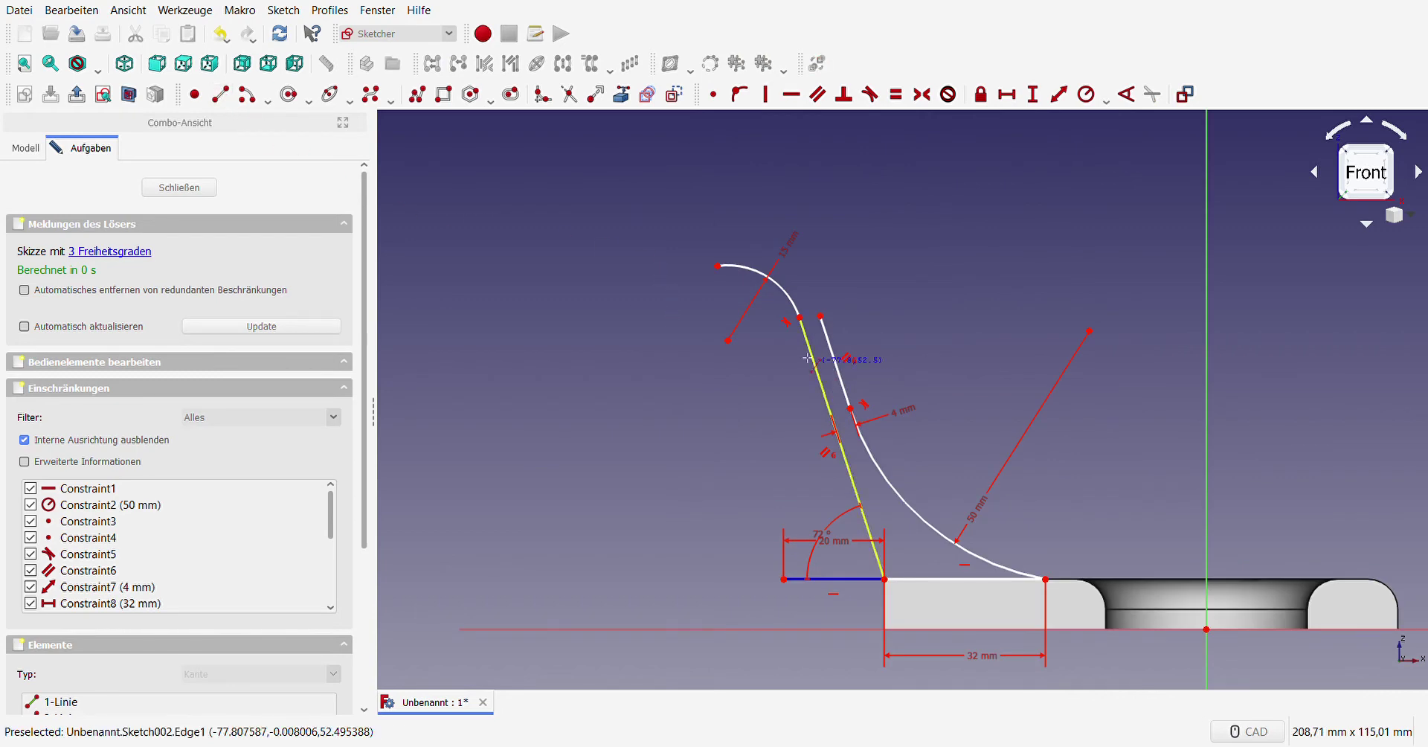
Step: Add a short horizontal line running left, tangent to the inner arc's end
{"action": "left_click", "coordinate": [710, 262]}
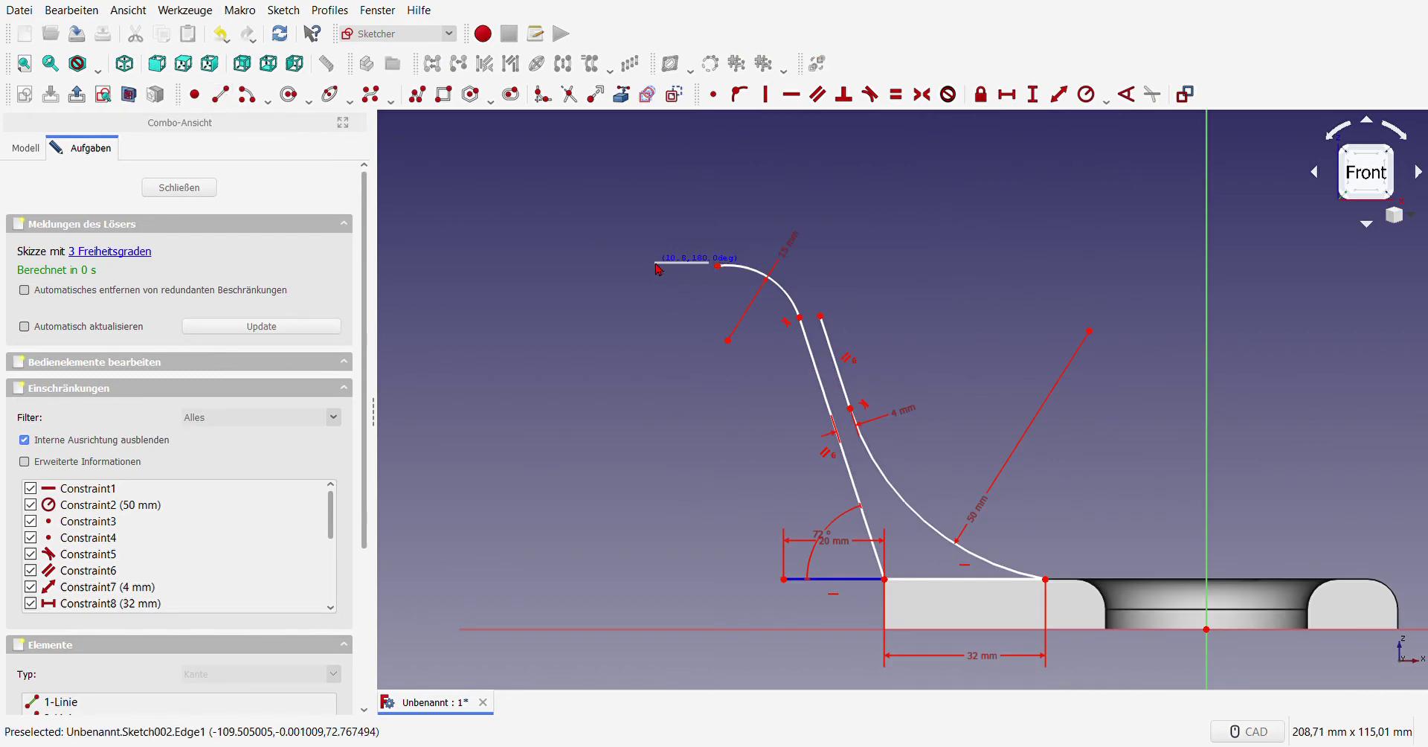
{"action": "left_click", "coordinate": [655, 261]}
{"action": "left_click", "coordinate": [711, 262]}
{"action": "left_click", "coordinate": [718, 265]}
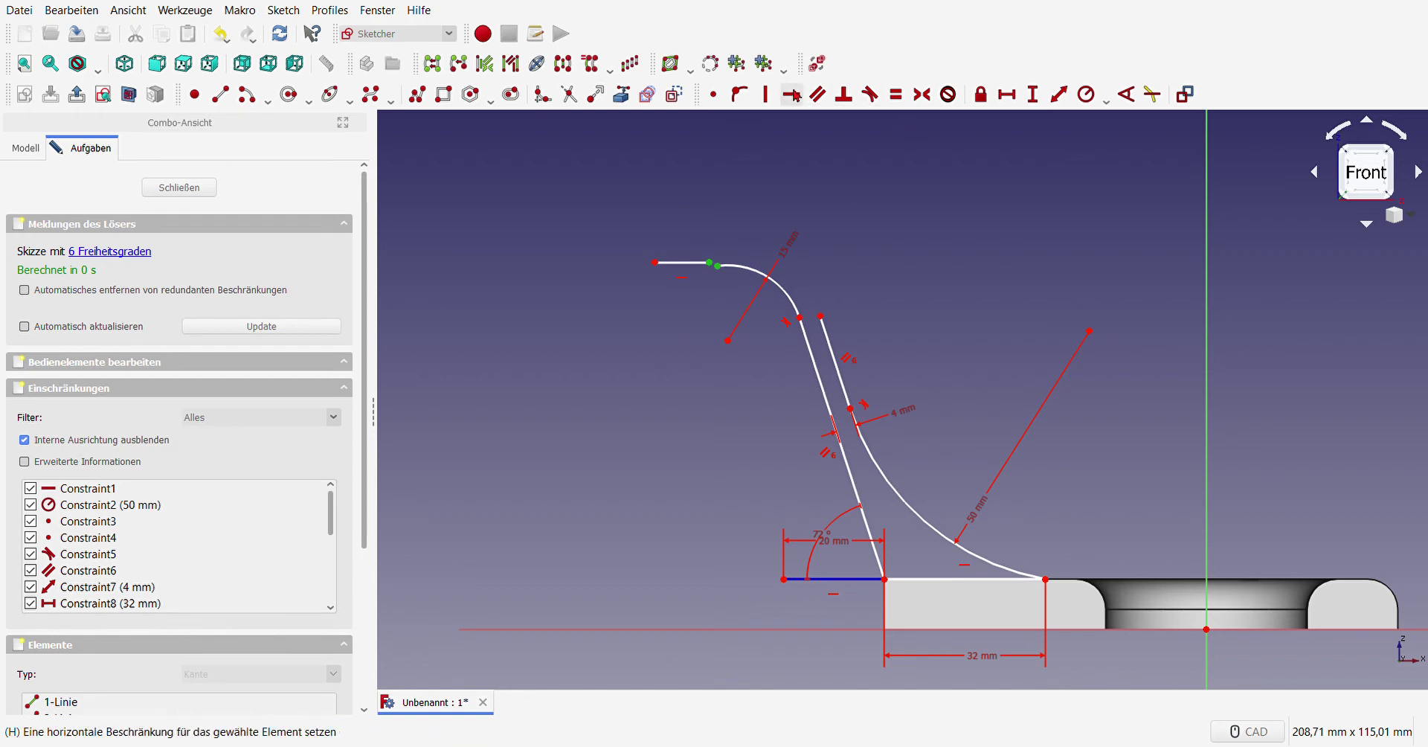
{"action": "left_click", "coordinate": [871, 94]}
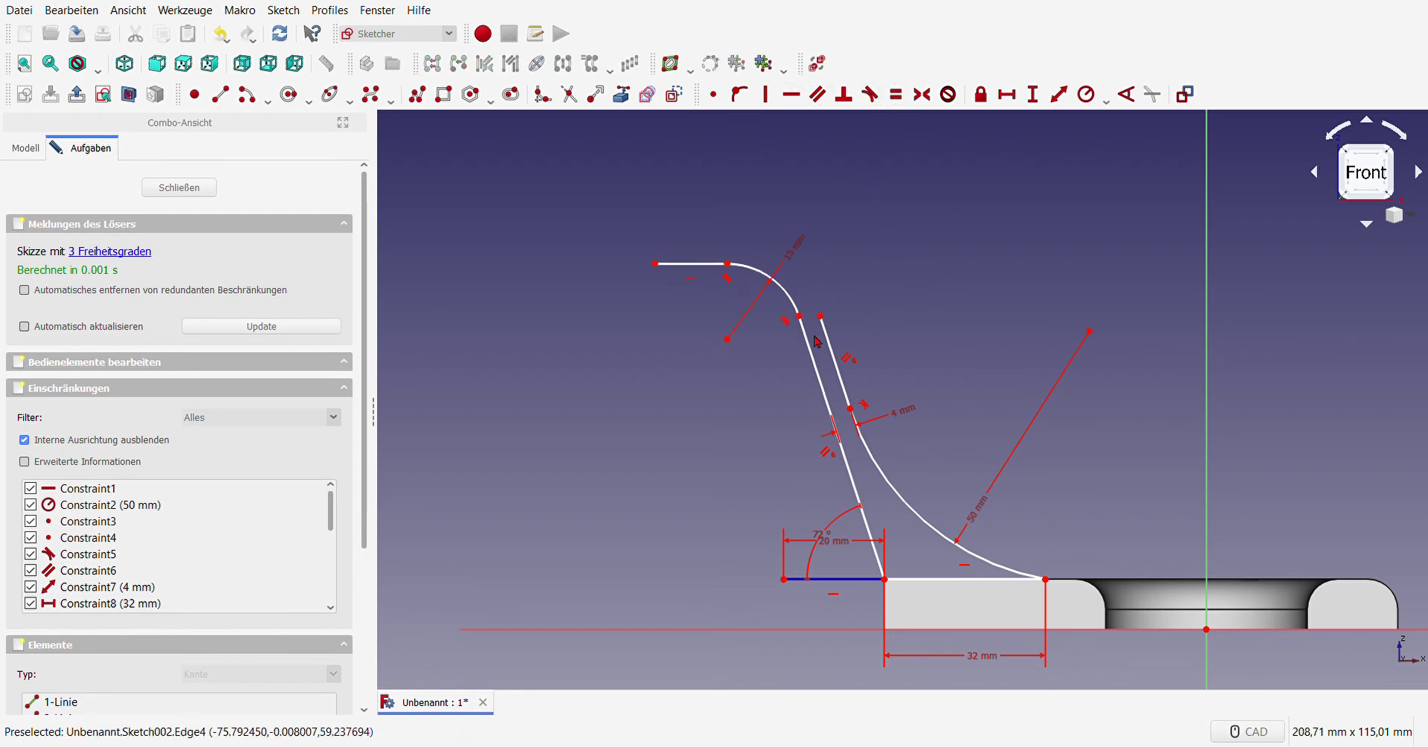
Step: Draw a concentric outer arc tangent to the outer slanted line's top
{"action": "left_click", "coordinate": [245, 94]}
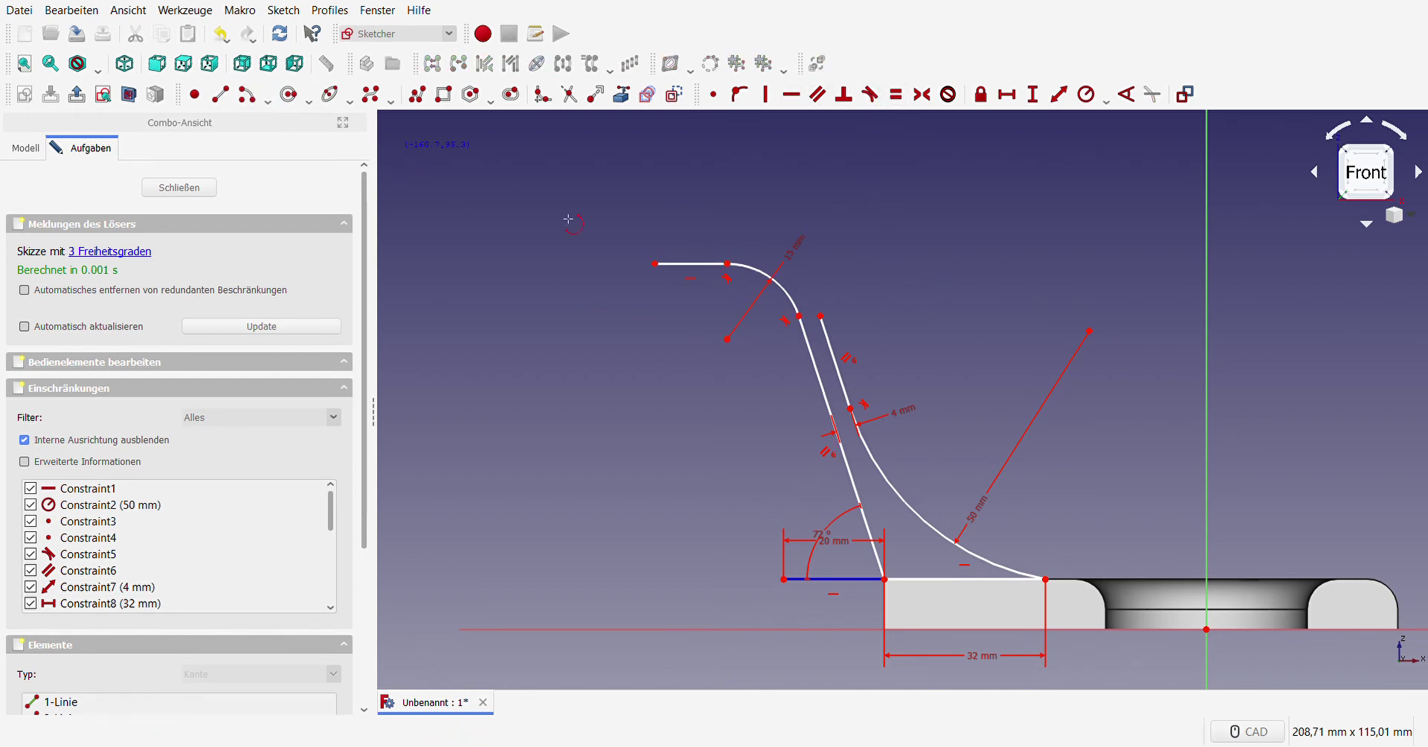
{"action": "left_click", "coordinate": [737, 344]}
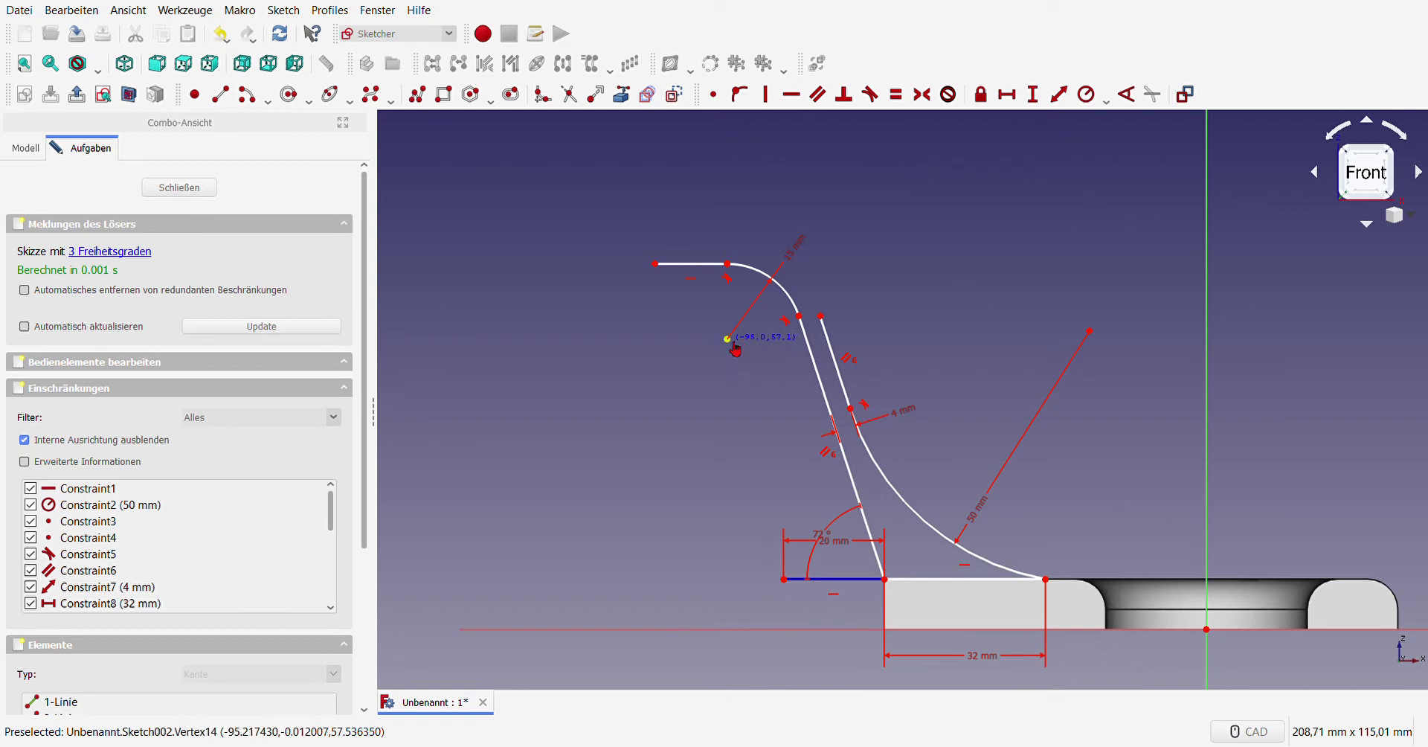
{"action": "left_click", "coordinate": [816, 306]}
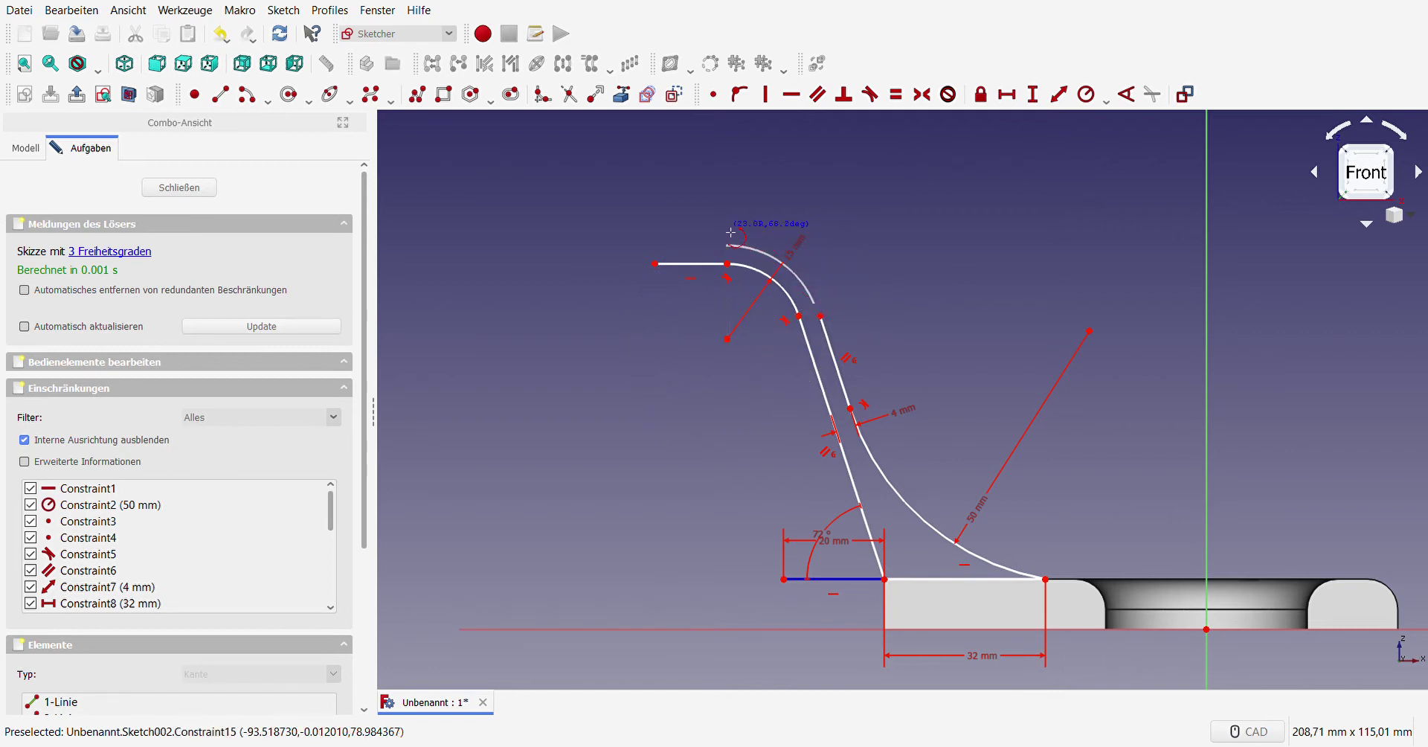
{"action": "left_click", "coordinate": [728, 245]}
{"action": "left_click", "coordinate": [814, 304]}
{"action": "left_click", "coordinate": [821, 316]}
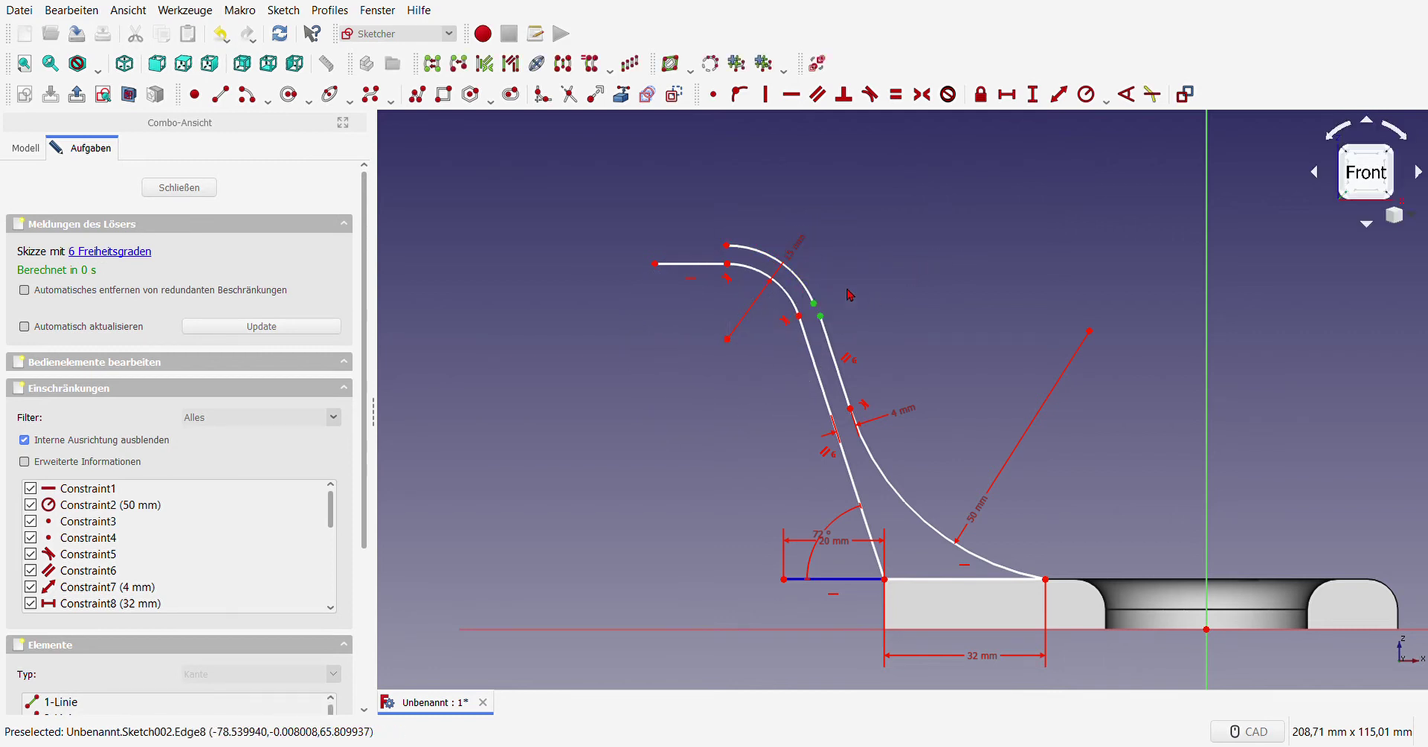
{"action": "left_click", "coordinate": [870, 93]}
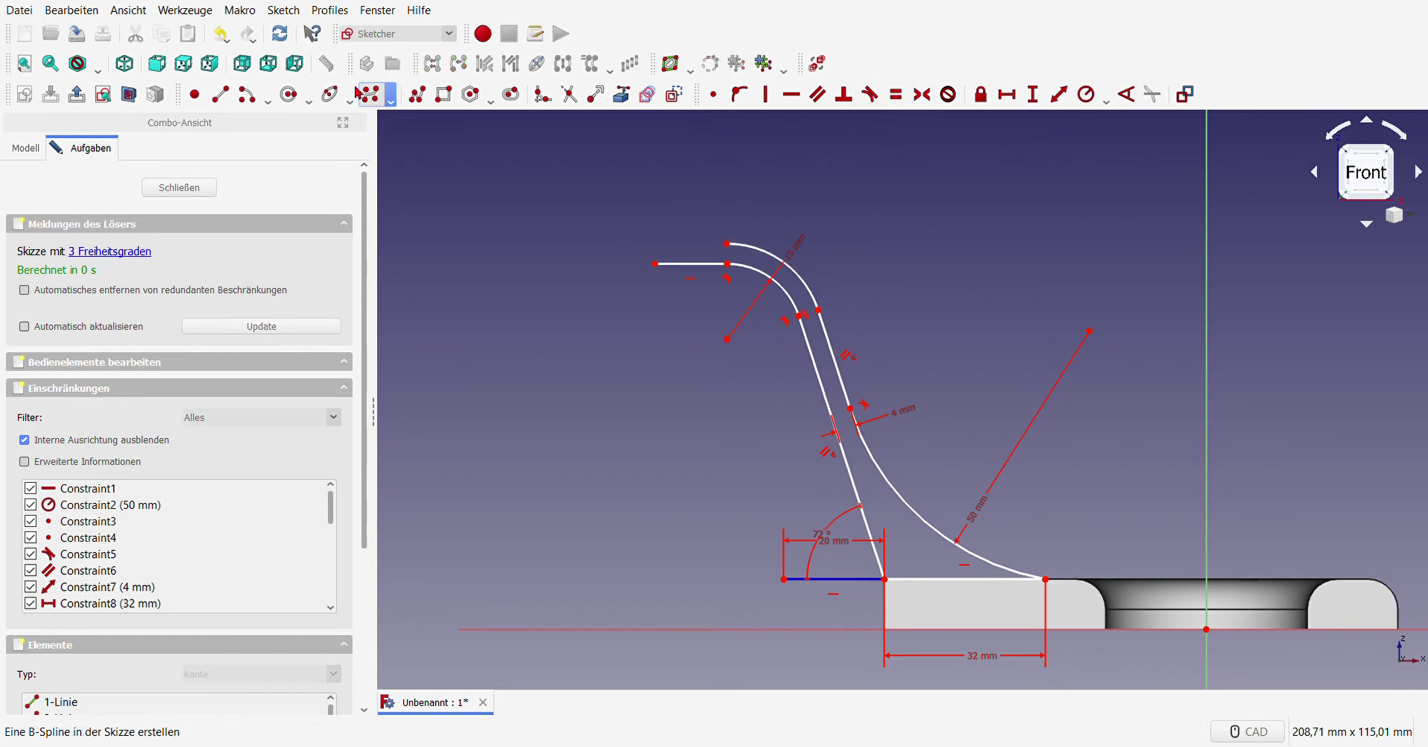
Step: Add an upper horizontal line tangent to the outer arc's end
{"action": "left_click", "coordinate": [220, 93]}
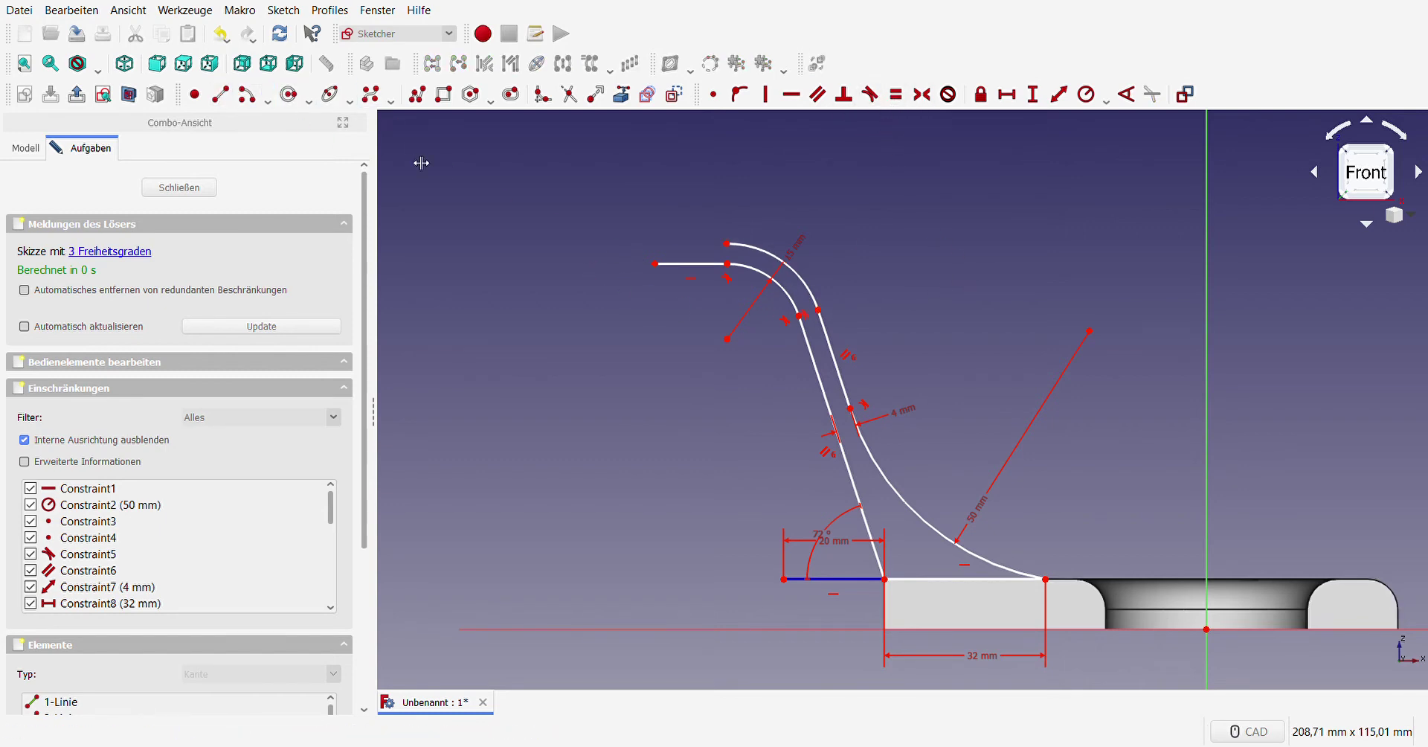
{"action": "left_click", "coordinate": [653, 244]}
{"action": "left_click", "coordinate": [718, 244]}
{"action": "right_click", "coordinate": [733, 240]}
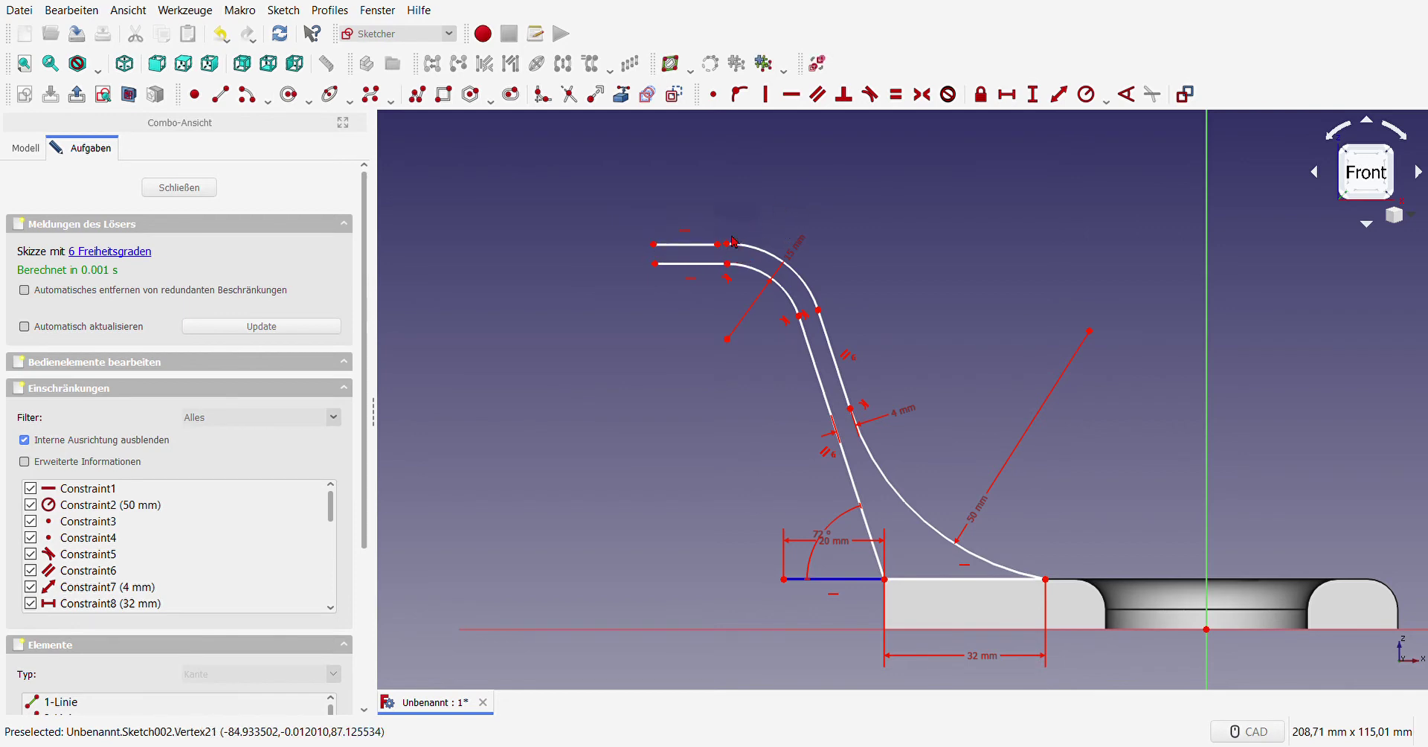
{"action": "left_click_drag", "start_coordinate": [710, 229], "coordinate": [747, 253]}
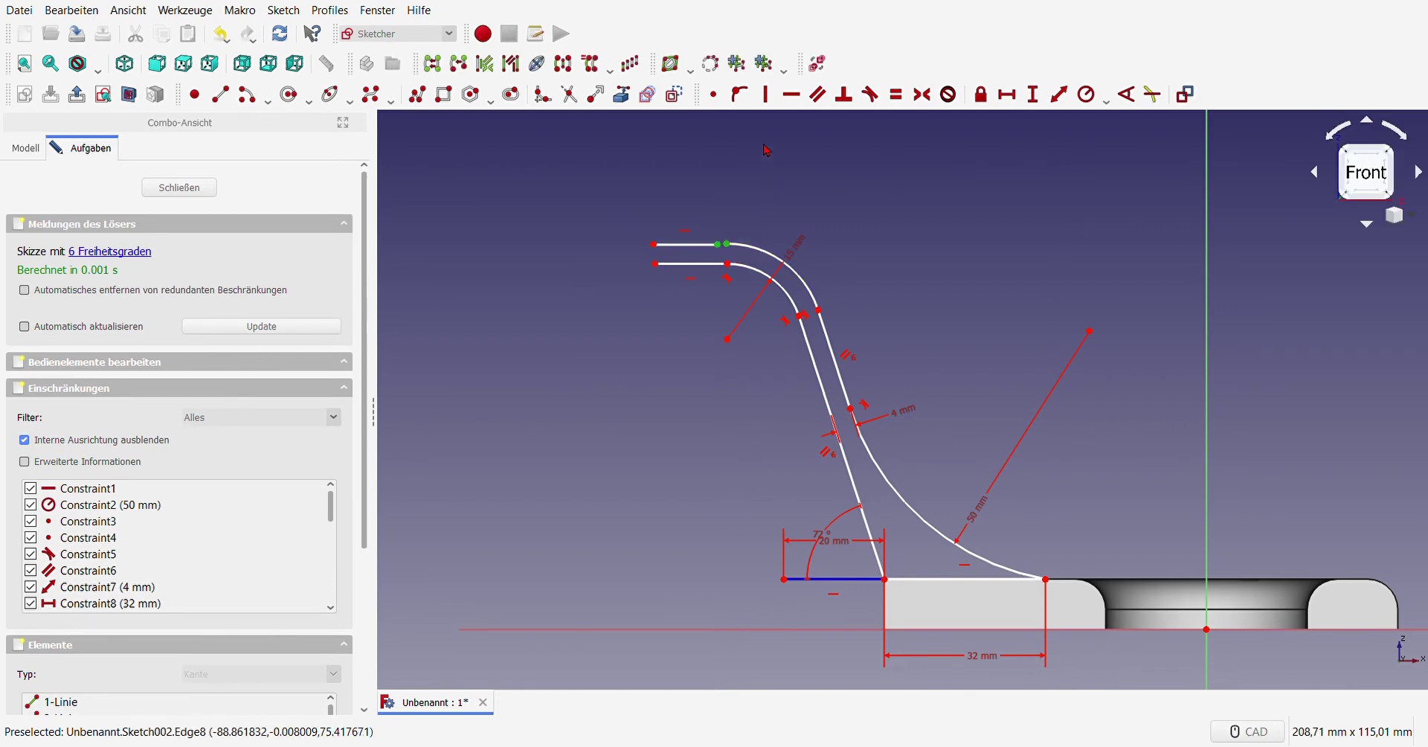
{"action": "left_click", "coordinate": [870, 94]}
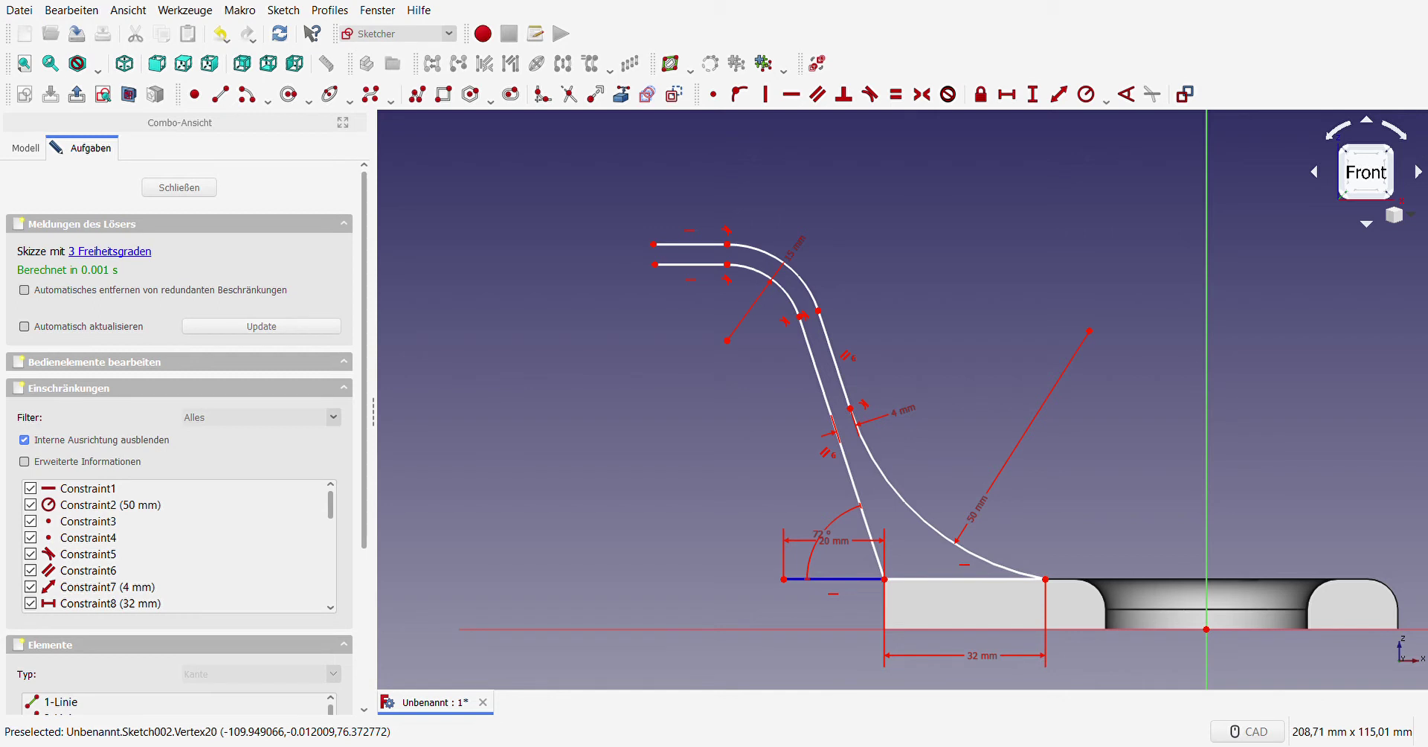
Step: Set the hook top's height above the horizontal axis to 65 mm
{"action": "left_click", "coordinate": [655, 264]}
{"action": "left_click", "coordinate": [760, 629]}
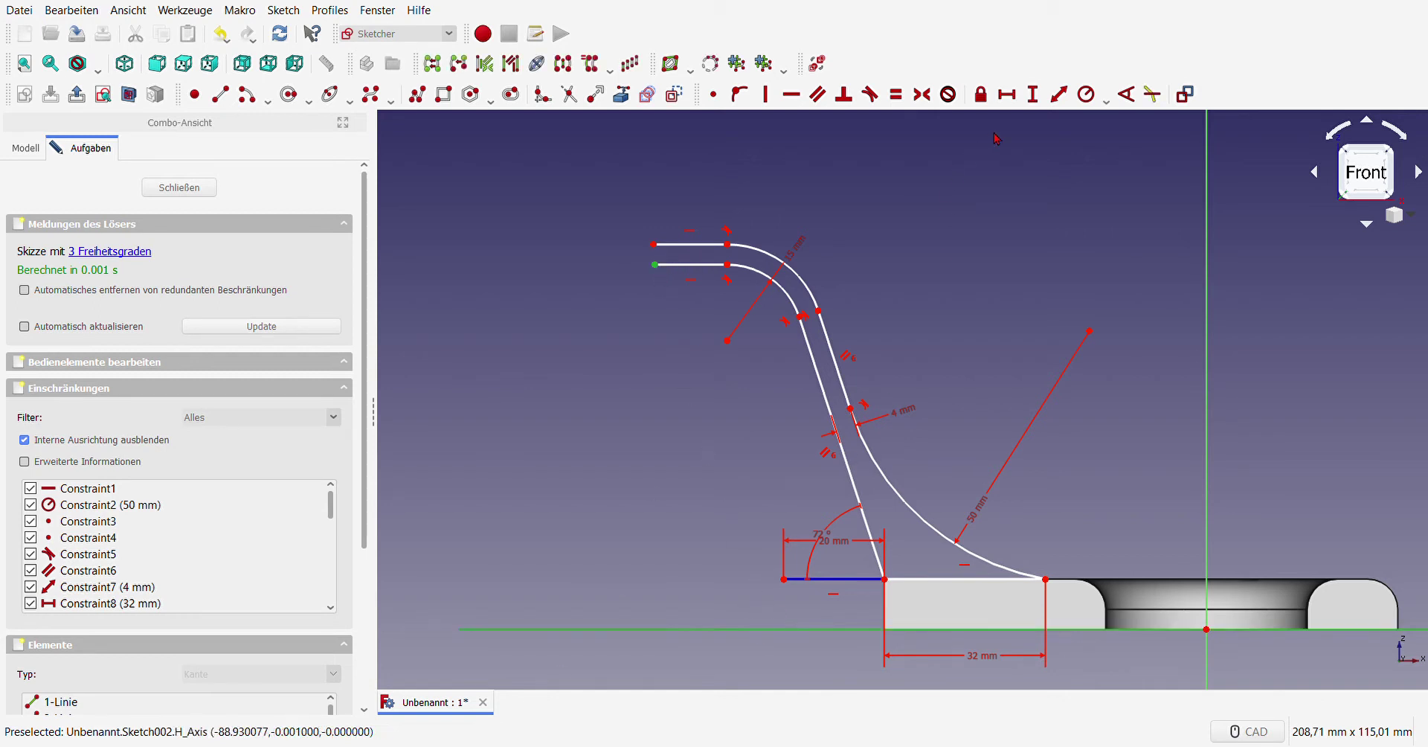
{"action": "left_click", "coordinate": [1032, 93]}
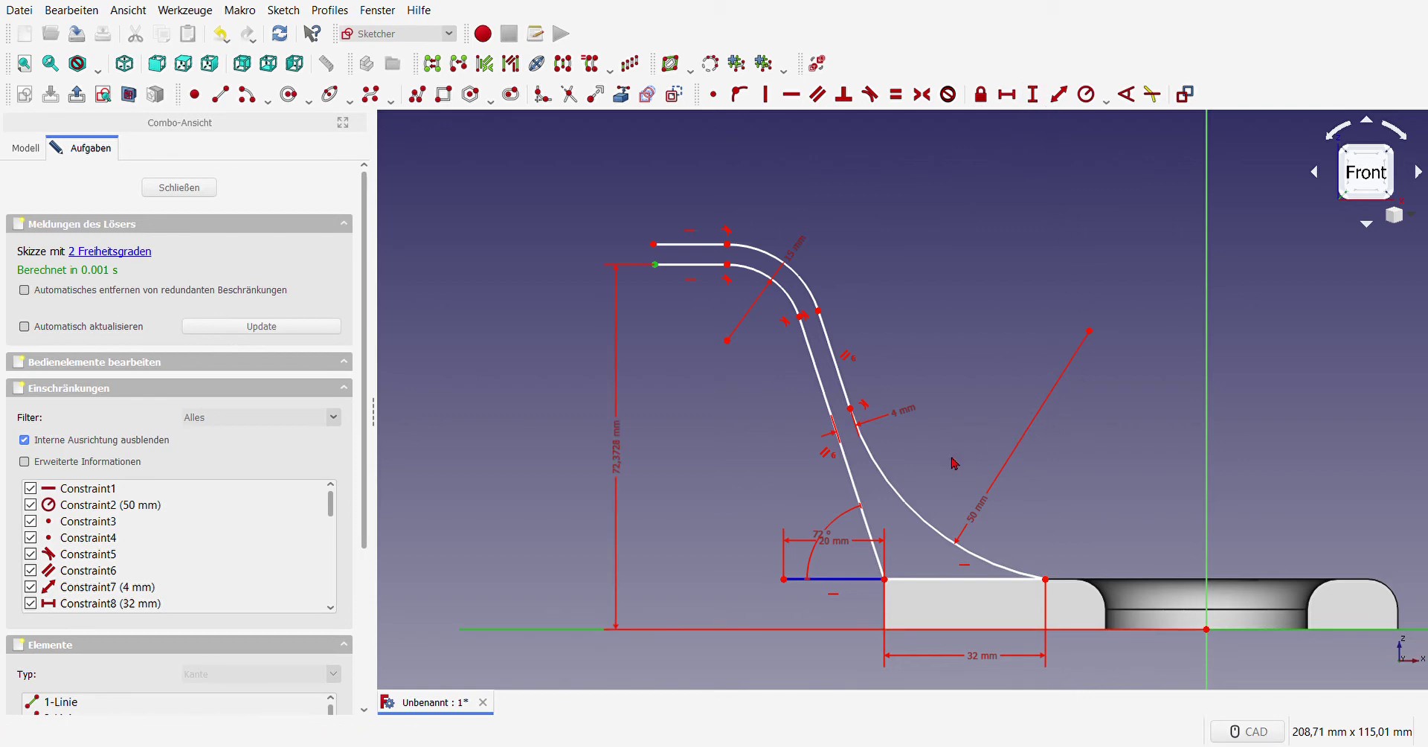
{"action": "key", "text": "Return"}
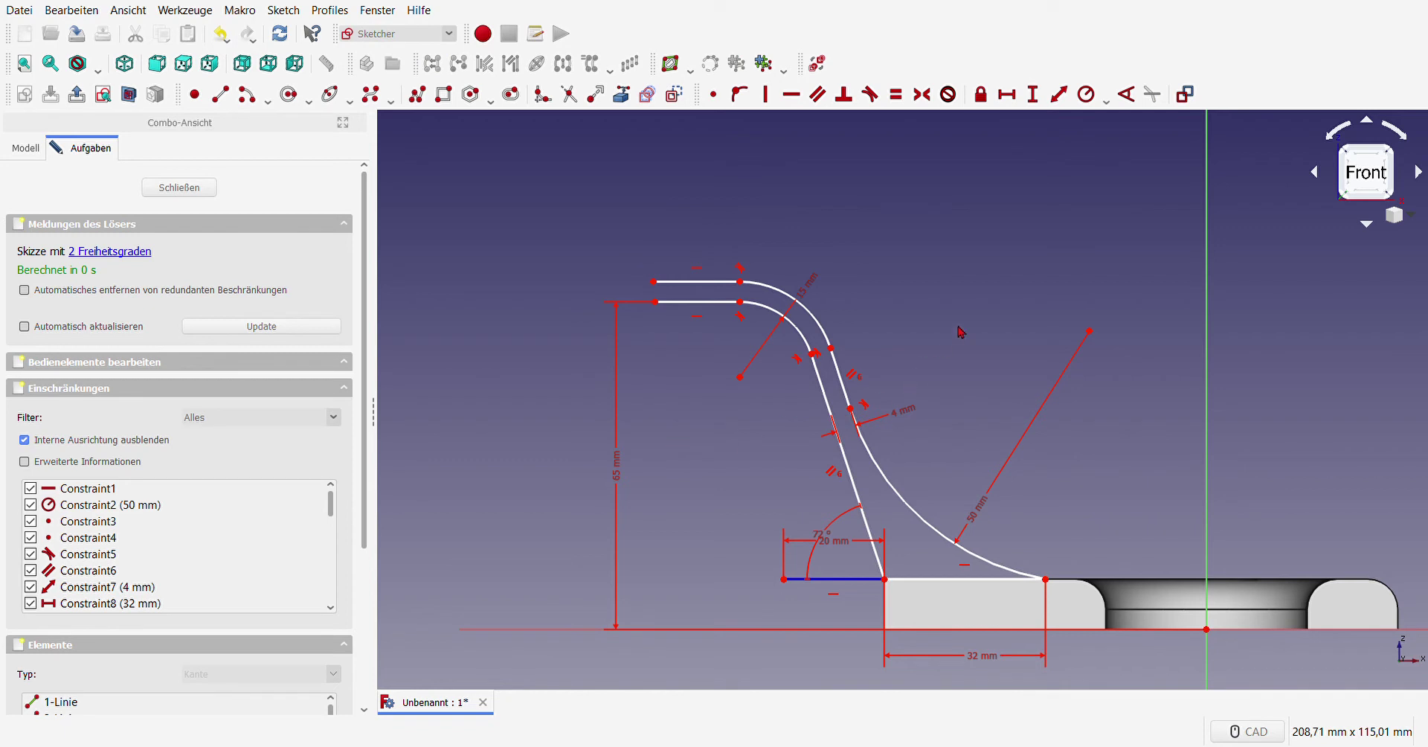
Step: Close the arm's top-left end with a short vertical segment
{"action": "left_click", "coordinate": [220, 94]}
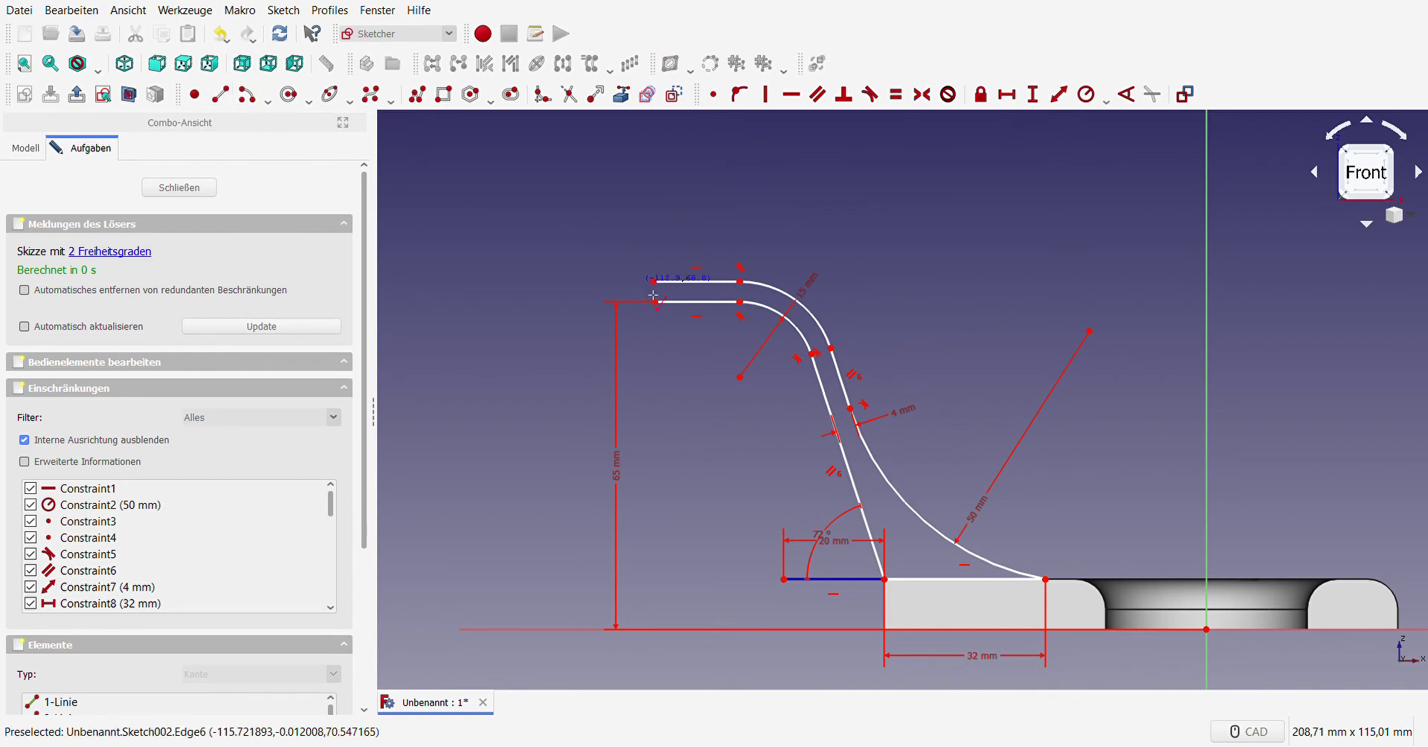
{"action": "left_click", "coordinate": [655, 302]}
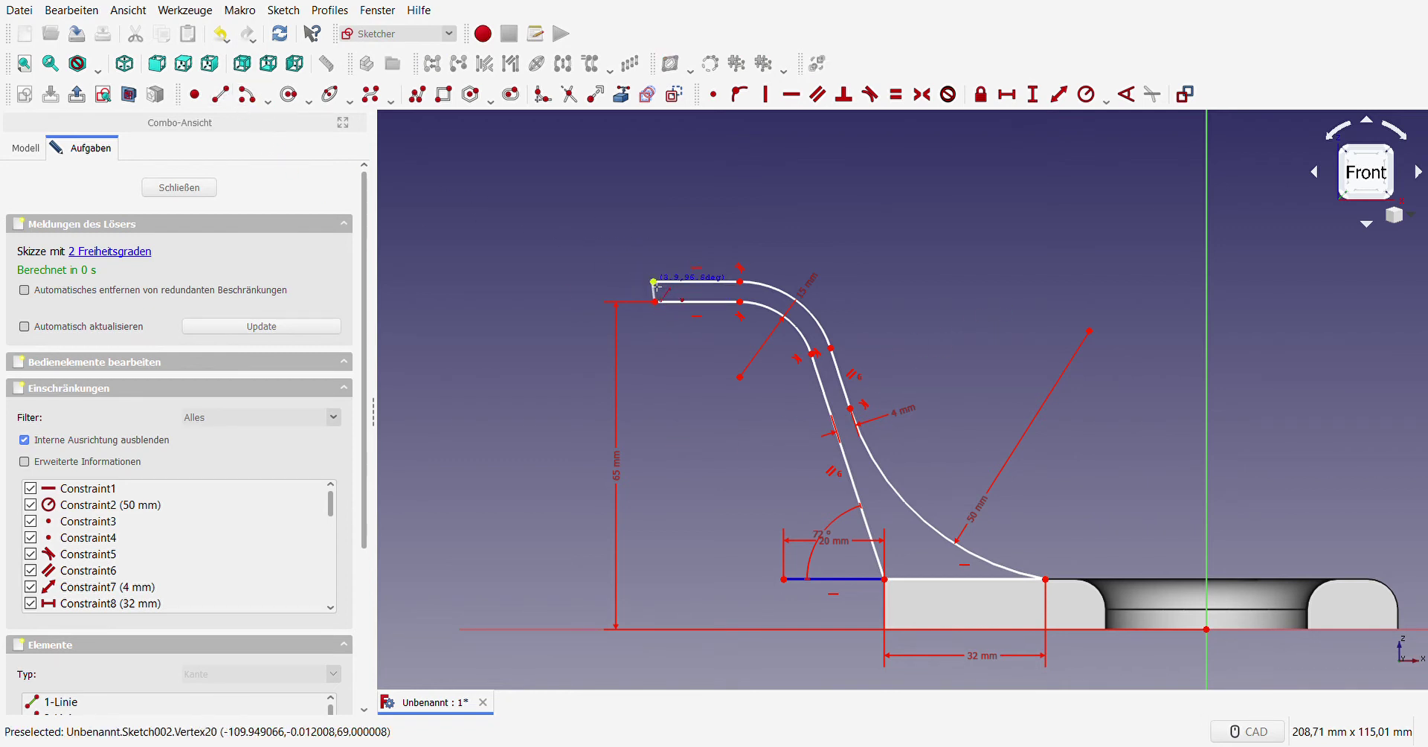
{"action": "left_click", "coordinate": [653, 282]}
{"action": "right_click", "coordinate": [658, 289]}
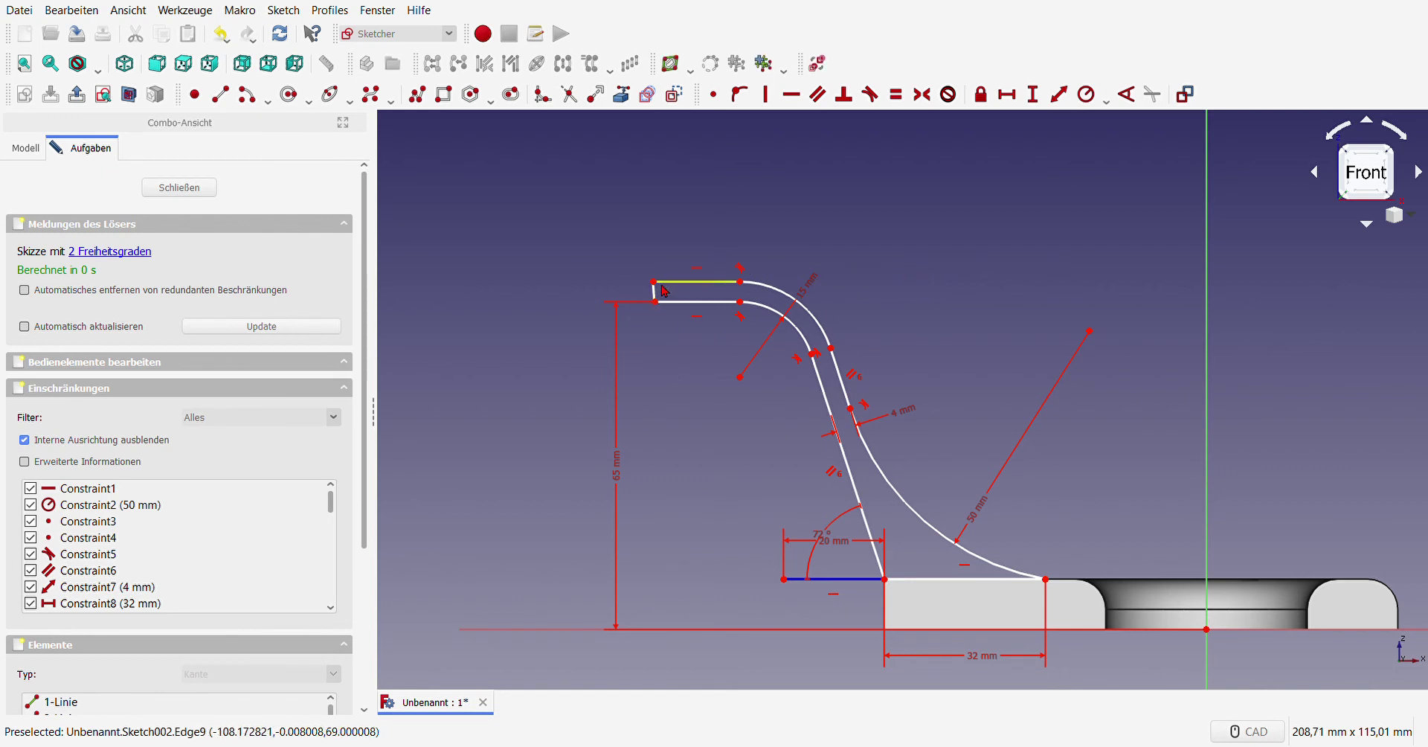
{"action": "left_click", "coordinate": [766, 94]}
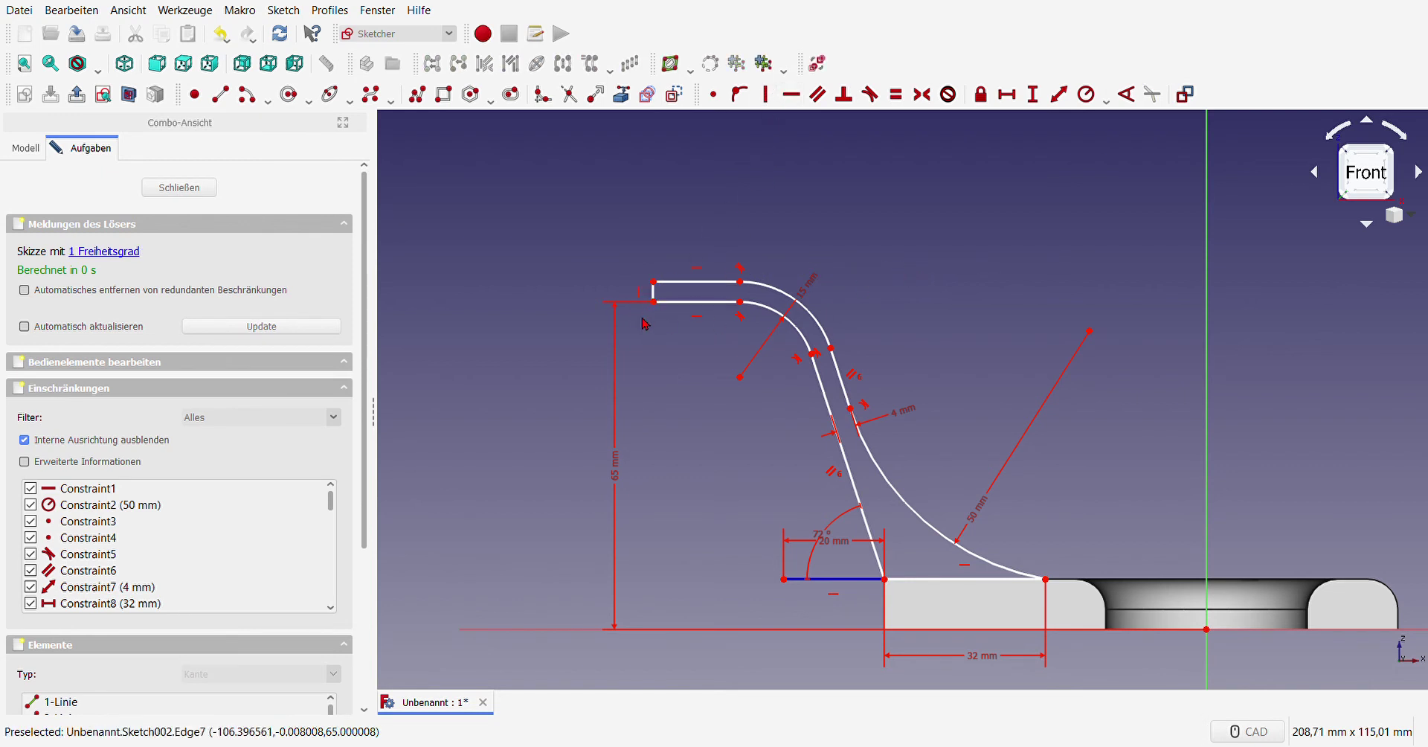
{"action": "left_click", "coordinate": [654, 294]}
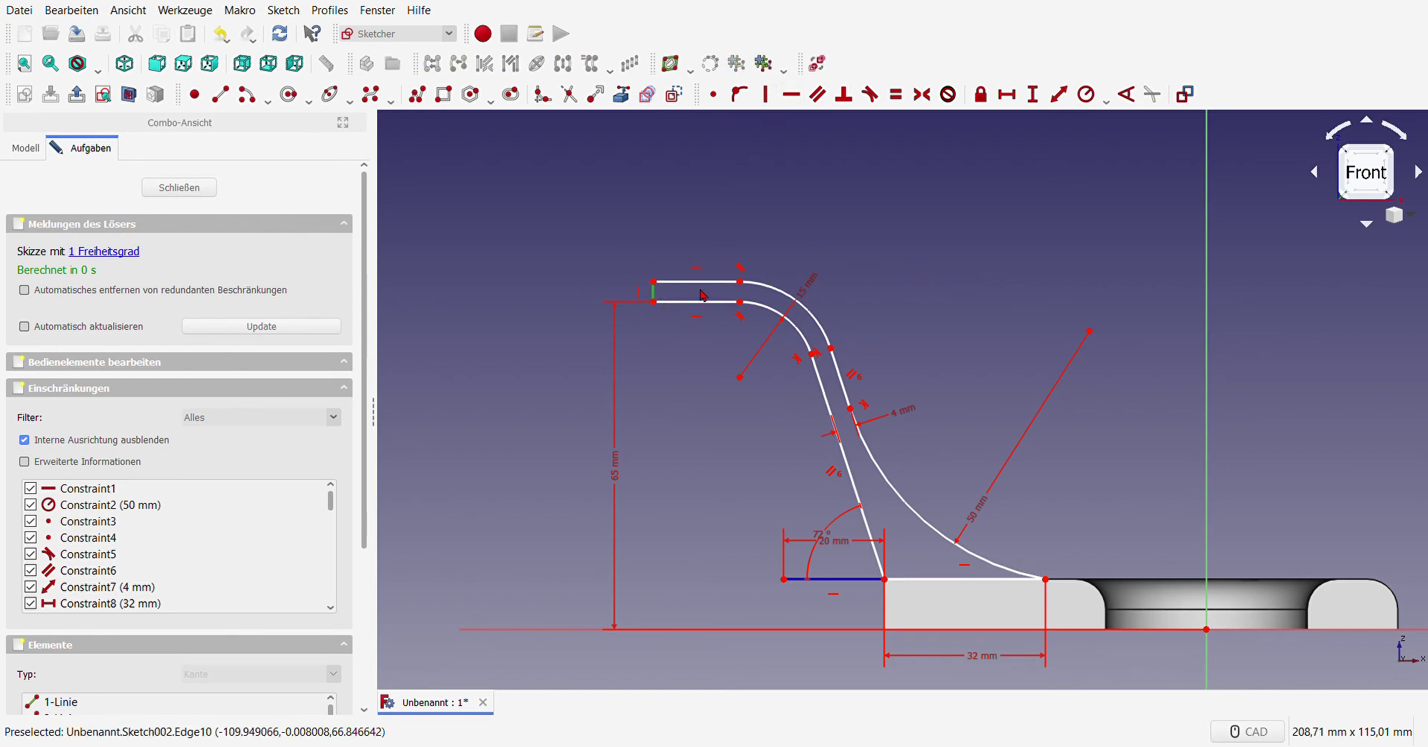
{"action": "left_click", "coordinate": [1033, 94]}
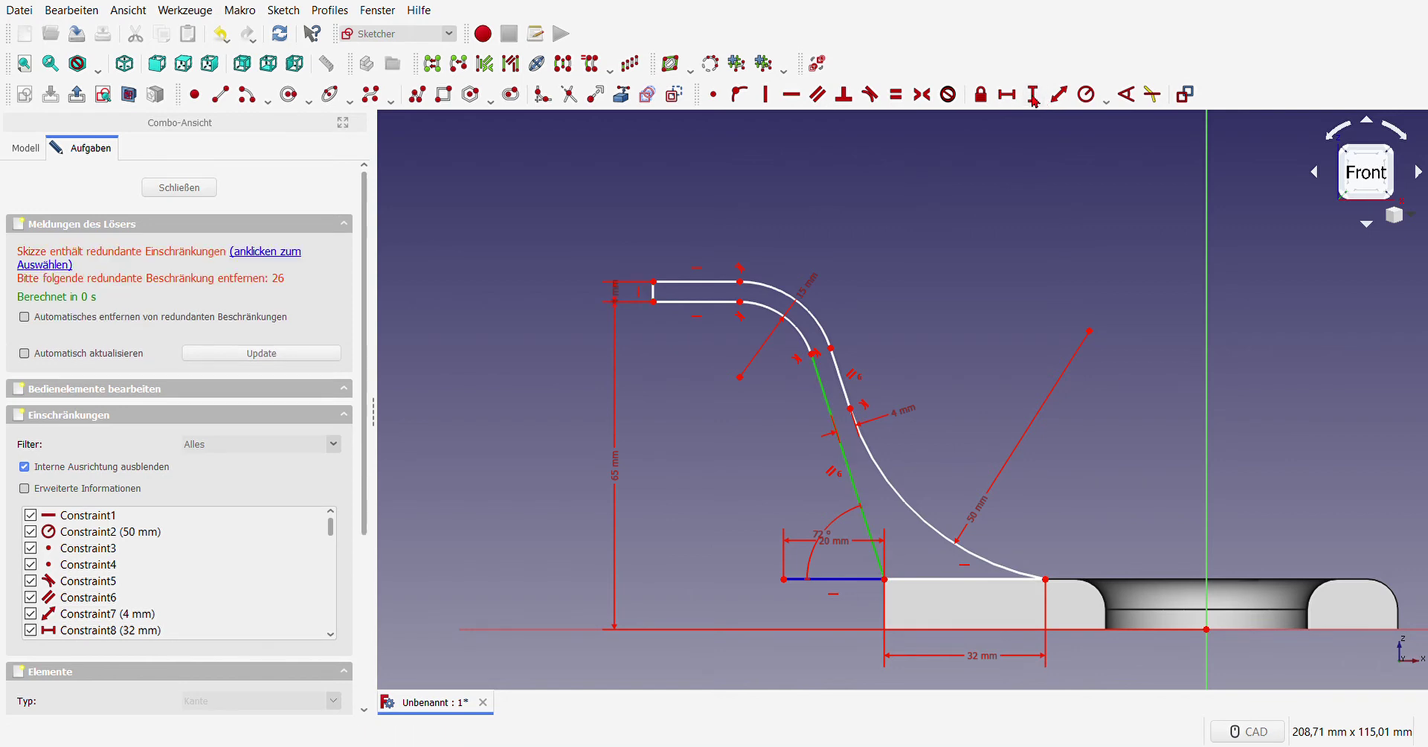
{"action": "key", "text": "ctrl+z"}
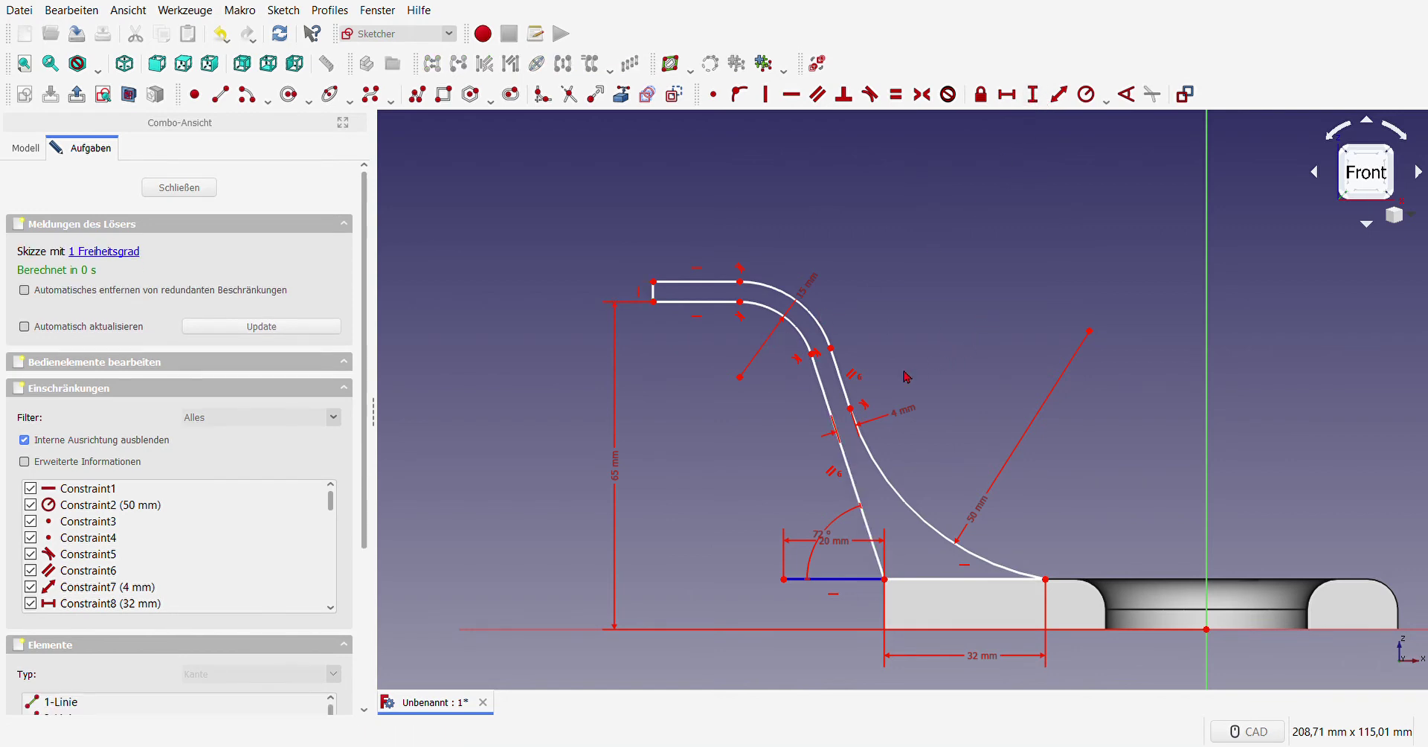
{"action": "scroll", "coordinate": [691, 426], "scroll_direction": "down", "scroll_amount": 2}
{"action": "scroll", "coordinate": [688, 434], "scroll_direction": "up", "scroll_amount": 2}
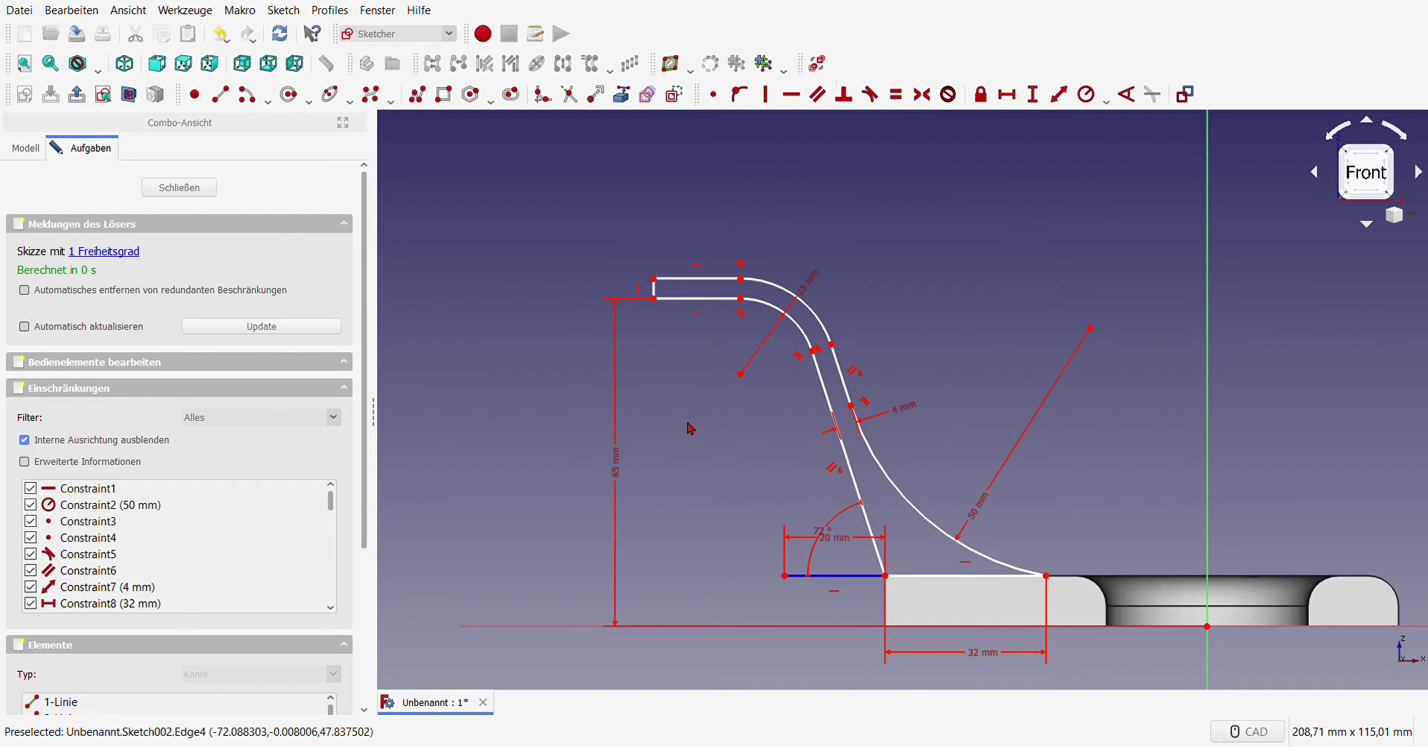
{"action": "scroll", "coordinate": [691, 427], "scroll_direction": "down", "scroll_amount": 2}
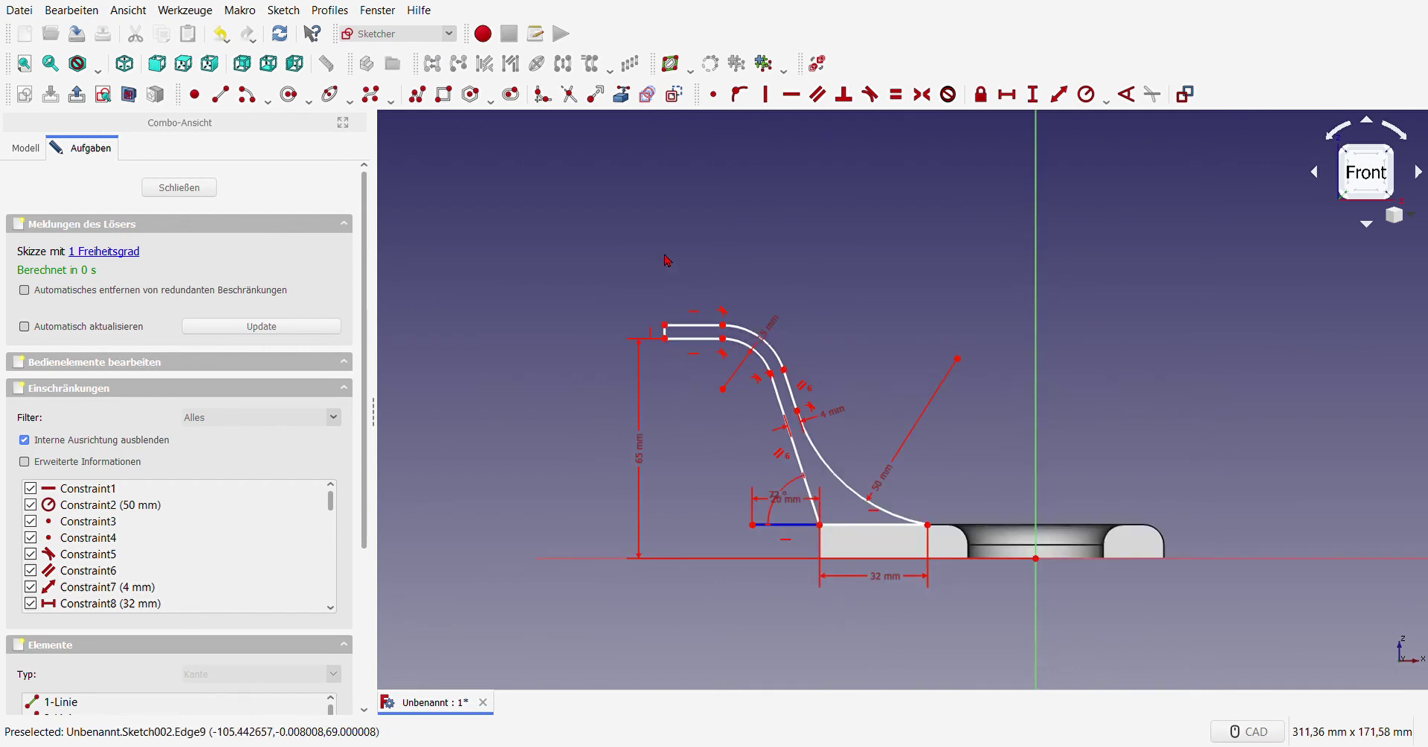
Step: Set a 165 mm horizontal distance from the plate's right corner to the arm's top-left corner
{"action": "left_click", "coordinate": [622, 94]}
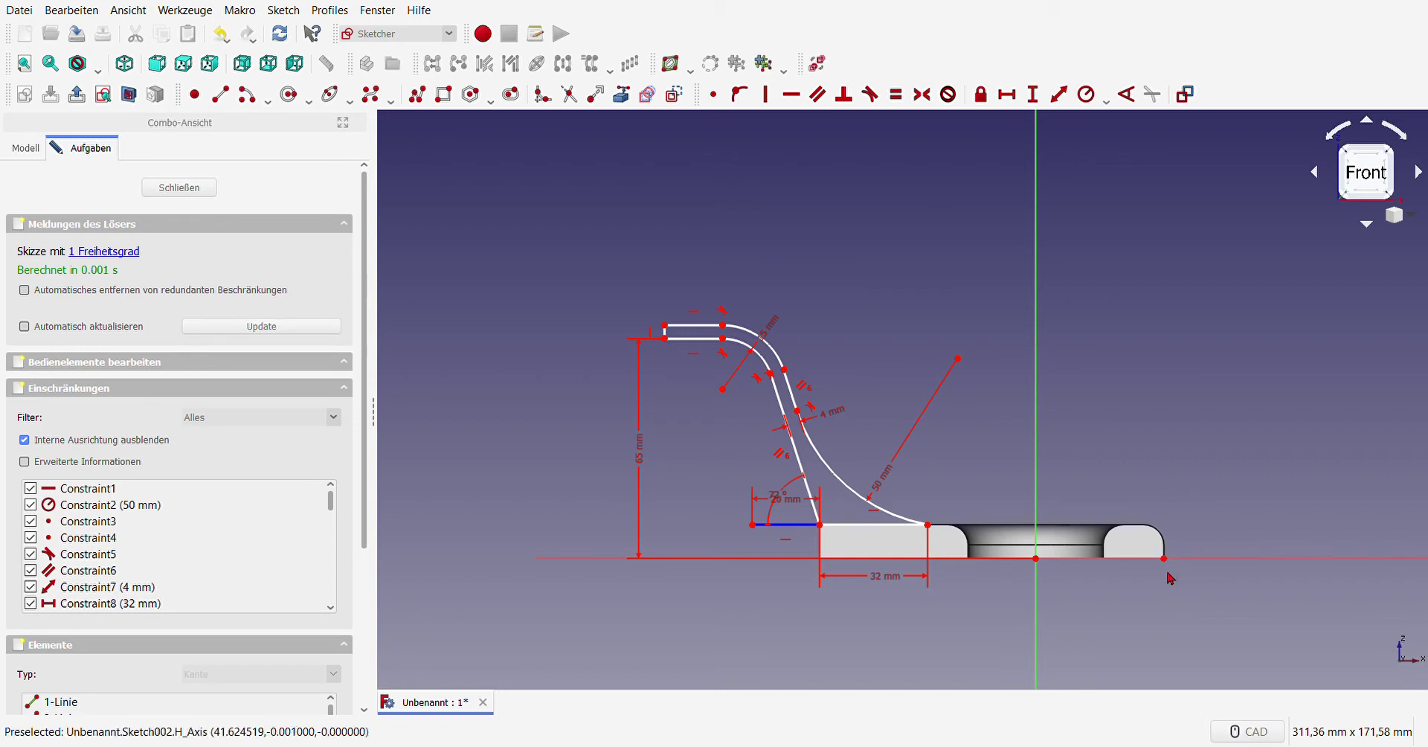
{"action": "right_click", "coordinate": [1164, 560]}
{"action": "left_click", "coordinate": [1164, 558]}
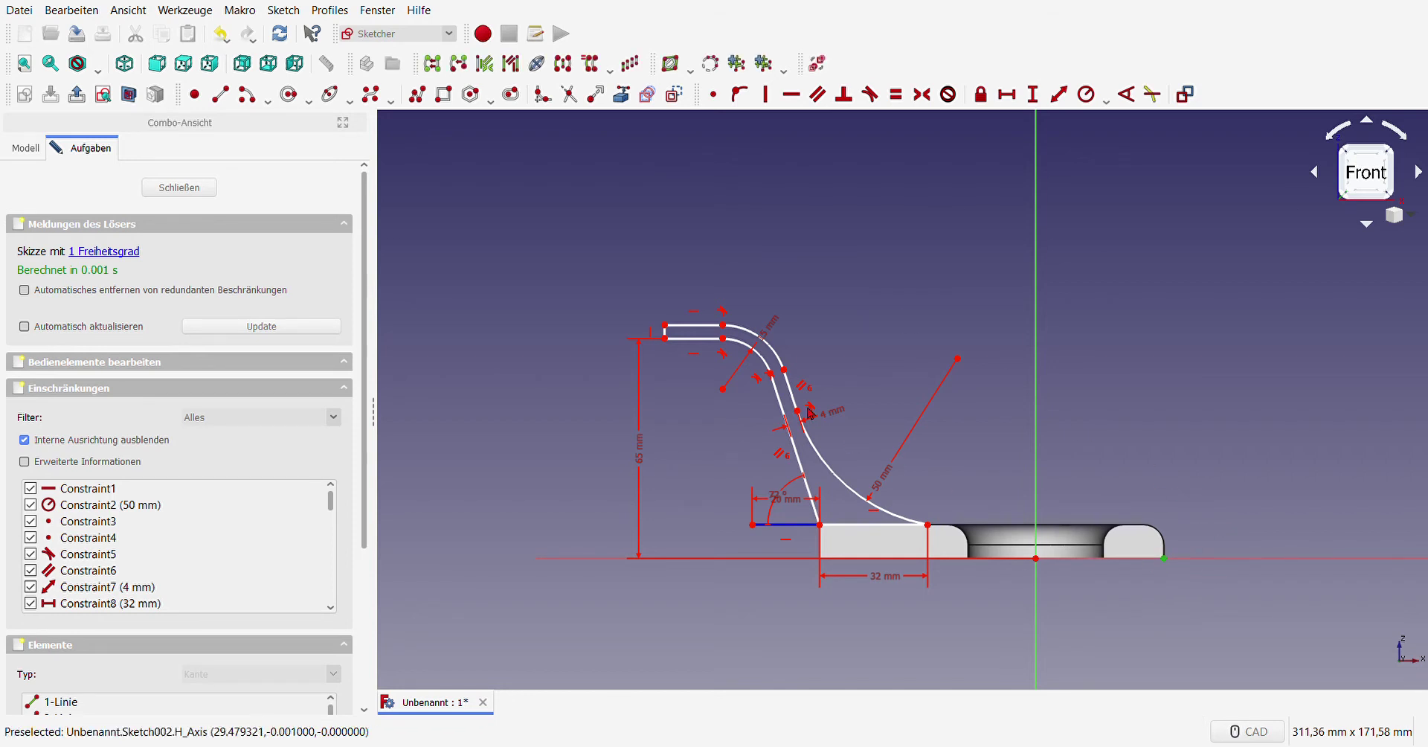
{"action": "left_click", "coordinate": [665, 339]}
{"action": "left_click", "coordinate": [1010, 97]}
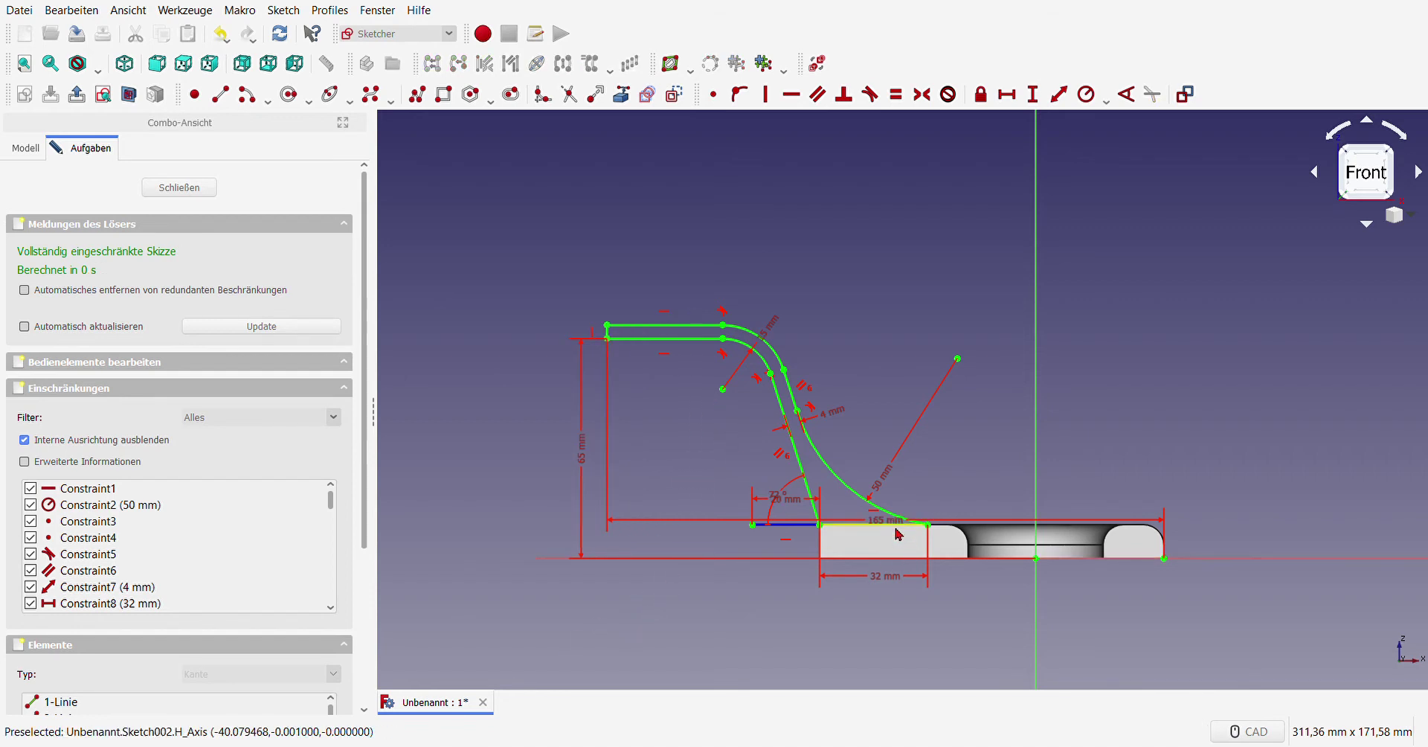
Step: Tidy the 165 mm, 20 mm and radius dimension labels
{"action": "left_click_drag", "start_coordinate": [896, 520], "coordinate": [896, 629]}
{"action": "scroll", "coordinate": [760, 505], "scroll_direction": "up", "scroll_amount": 2}
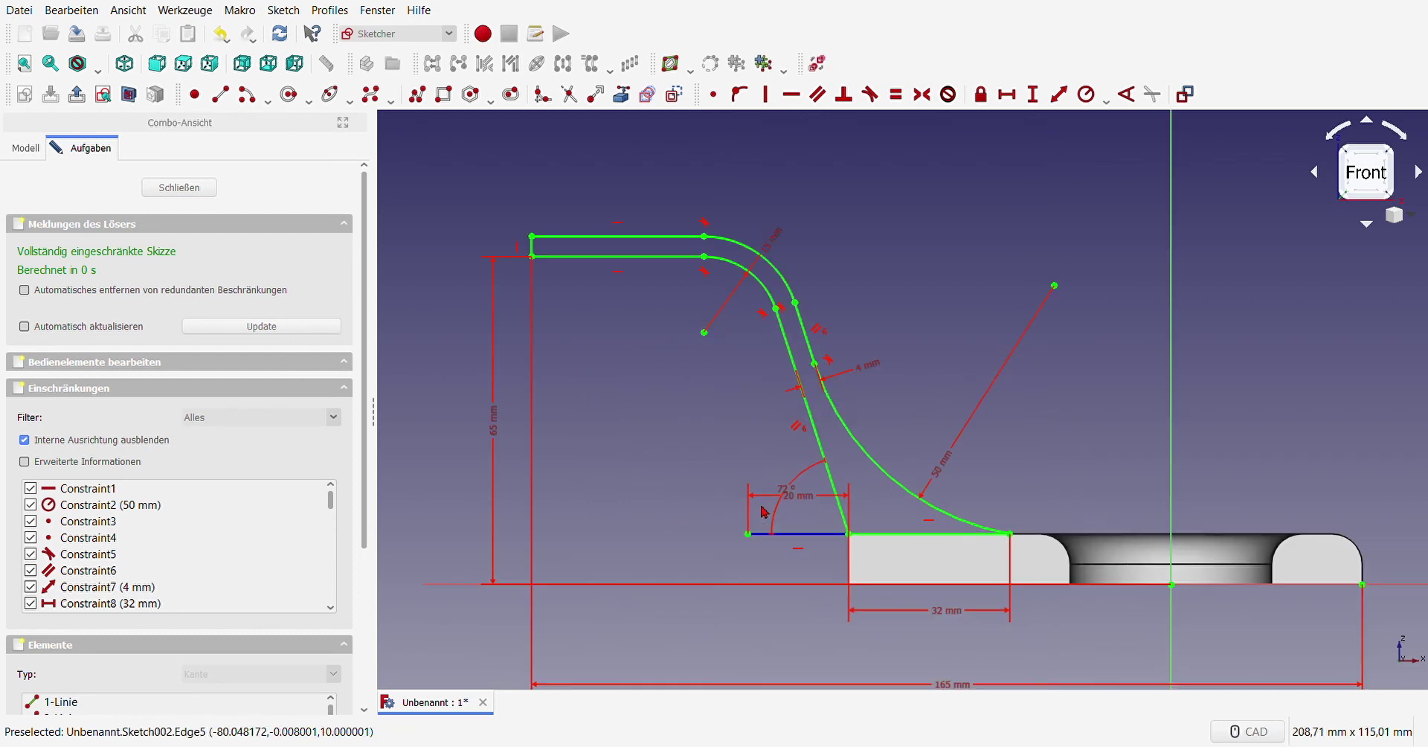
{"action": "left_click_drag", "start_coordinate": [792, 505], "coordinate": [793, 571]}
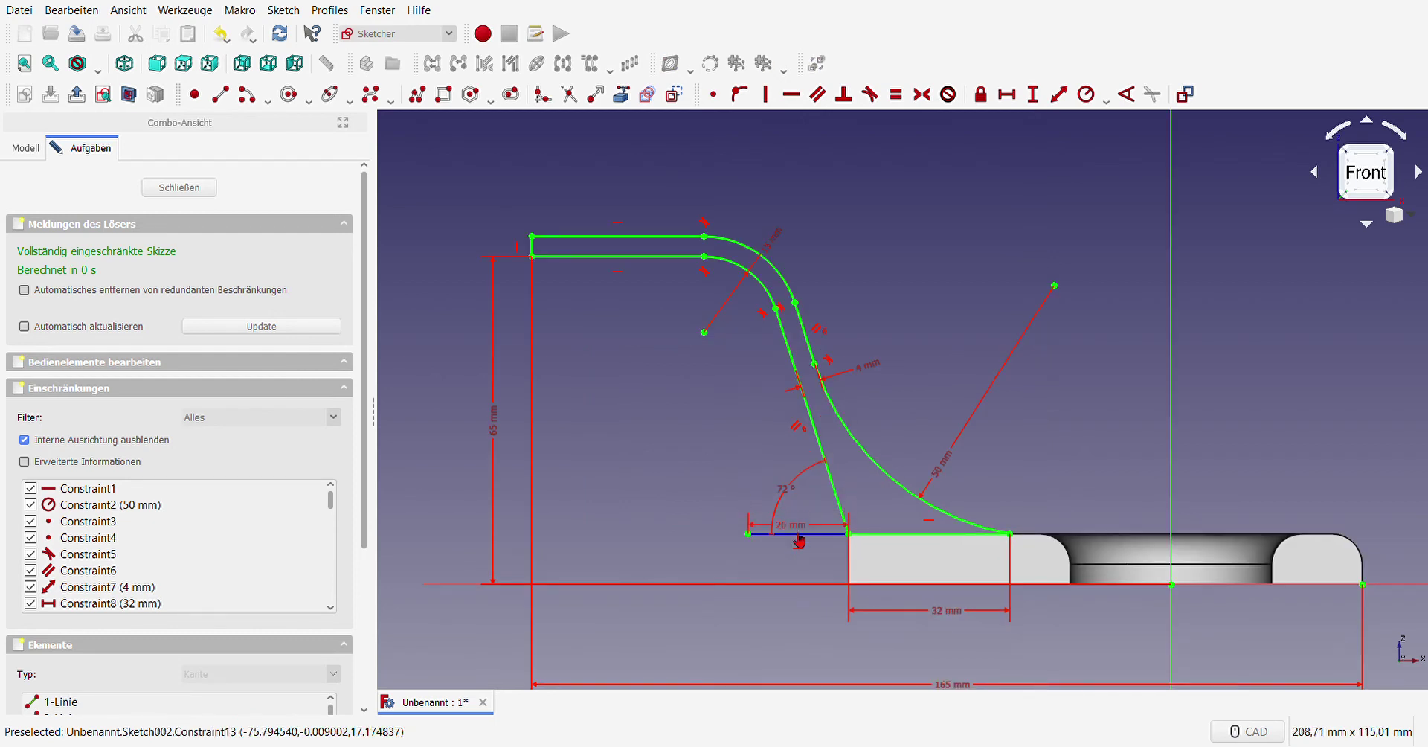
{"action": "scroll", "coordinate": [793, 572], "scroll_direction": "down", "scroll_amount": 2}
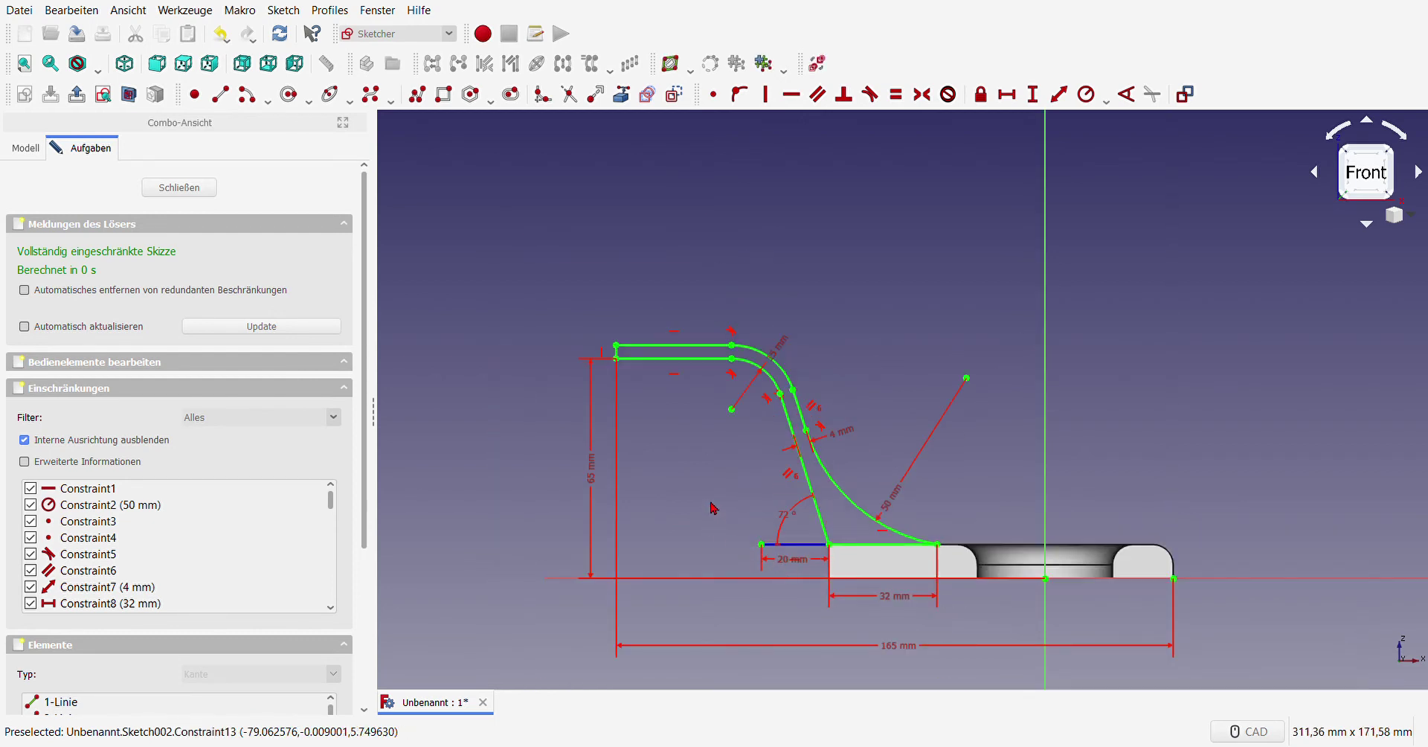
{"action": "scroll", "coordinate": [687, 575], "scroll_direction": "up", "scroll_amount": 2}
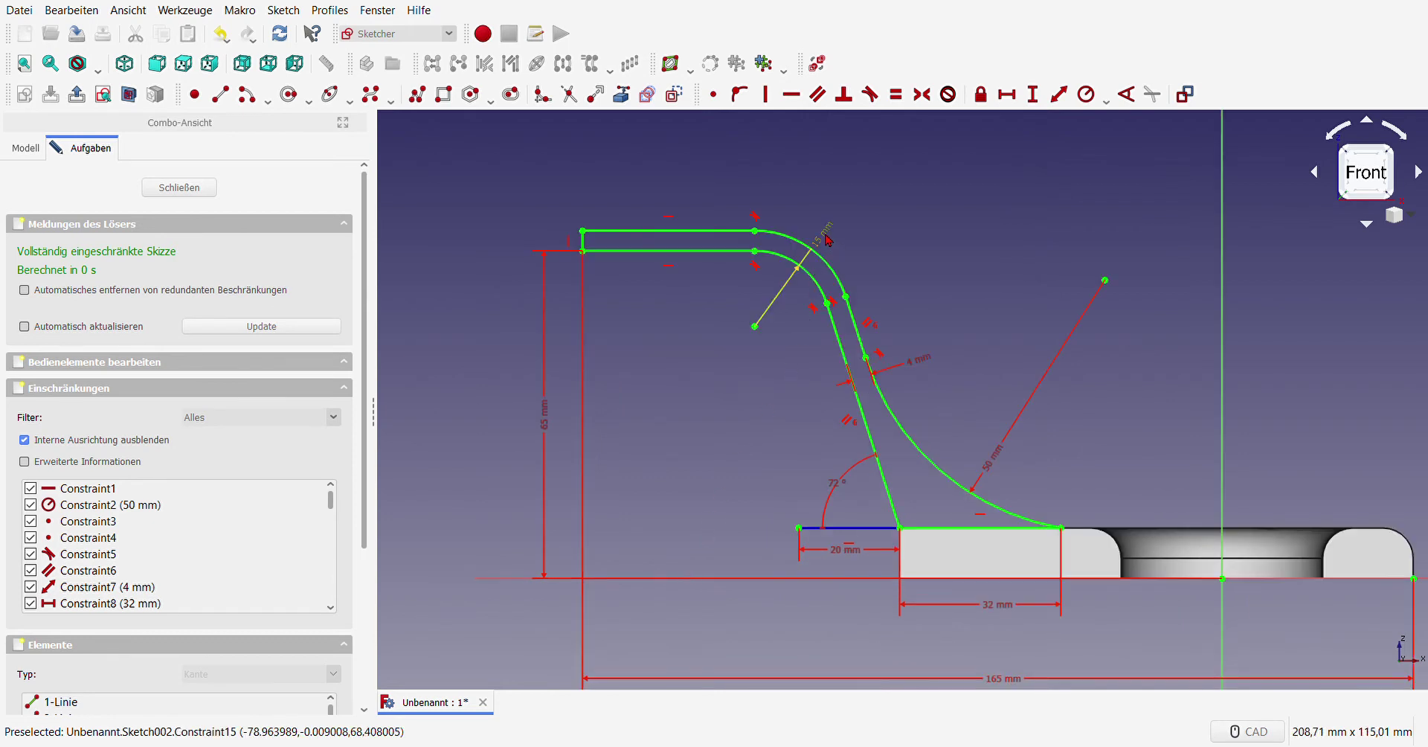
{"action": "left_click_drag", "start_coordinate": [826, 240], "coordinate": [794, 292]}
{"action": "scroll", "coordinate": [738, 386], "scroll_direction": "down", "scroll_amount": 2}
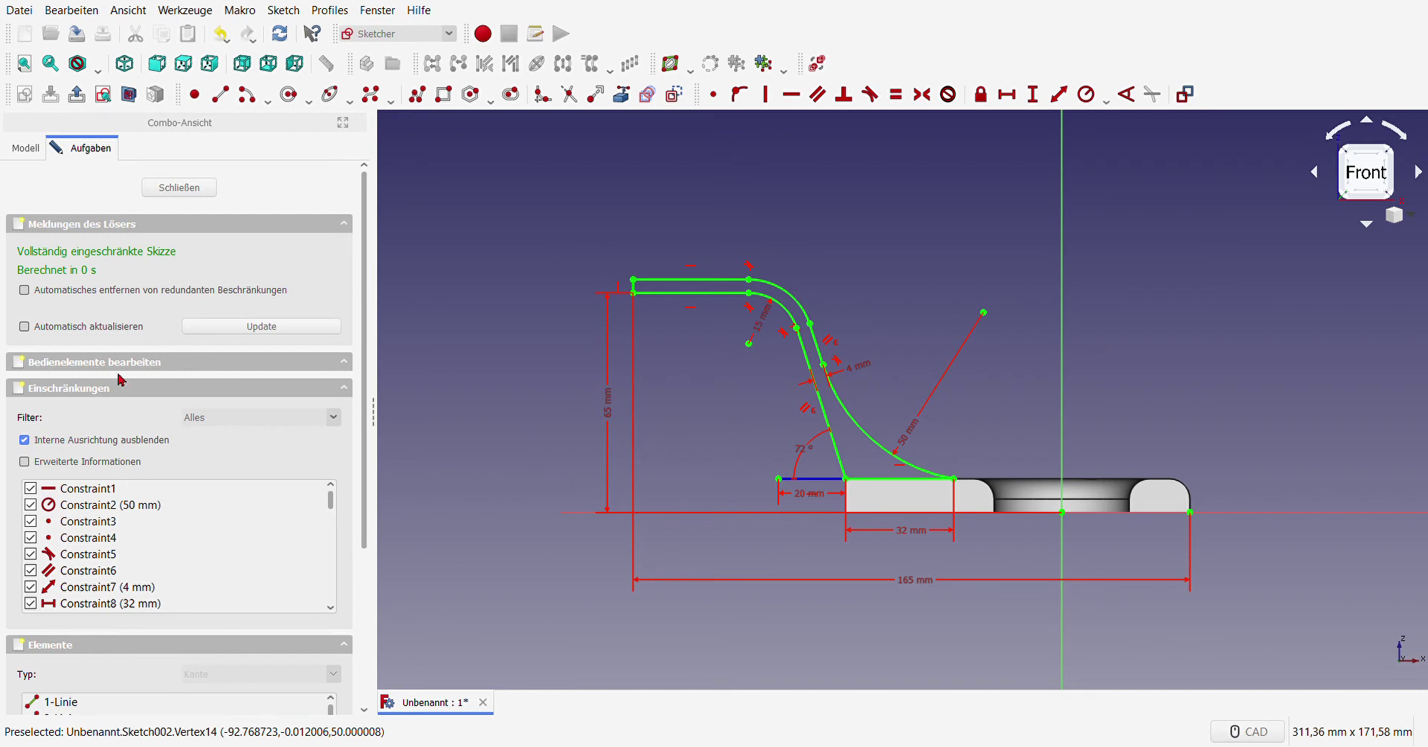
Step: Close the arm sketch and view the plate and outline from an angled top view
{"action": "left_click", "coordinate": [182, 190]}
{"action": "scroll", "coordinate": [935, 520], "scroll_direction": "down", "scroll_amount": 4}
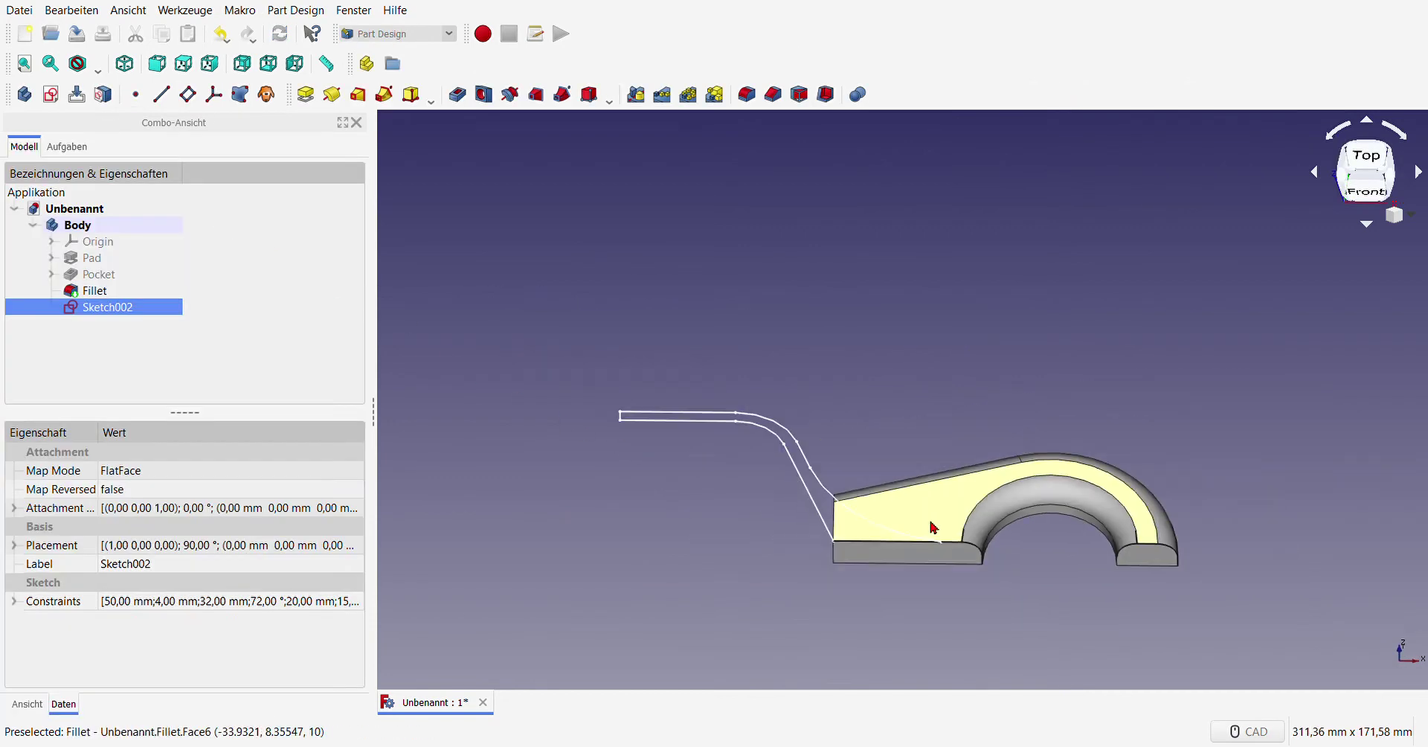
{"action": "mouse_move", "coordinate": [625, 535]}
{"action": "middle_mouse_down"}
{"action": "mouse_move", "coordinate": [775, 565]}
{"action": "mouse_move", "coordinate": [762, 561]}
{"action": "middle_mouse_up"}
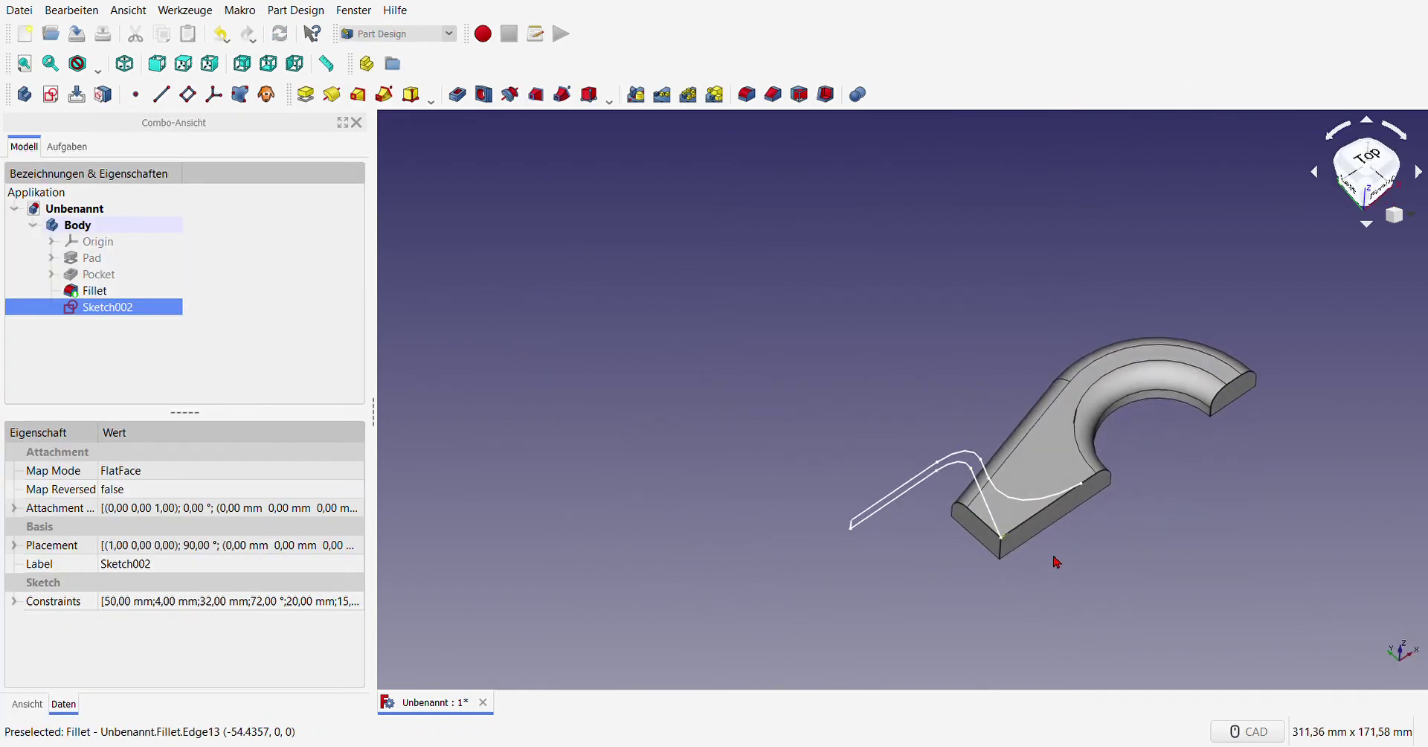
{"action": "scroll", "coordinate": [1000, 537], "scroll_direction": "up", "scroll_amount": 2}
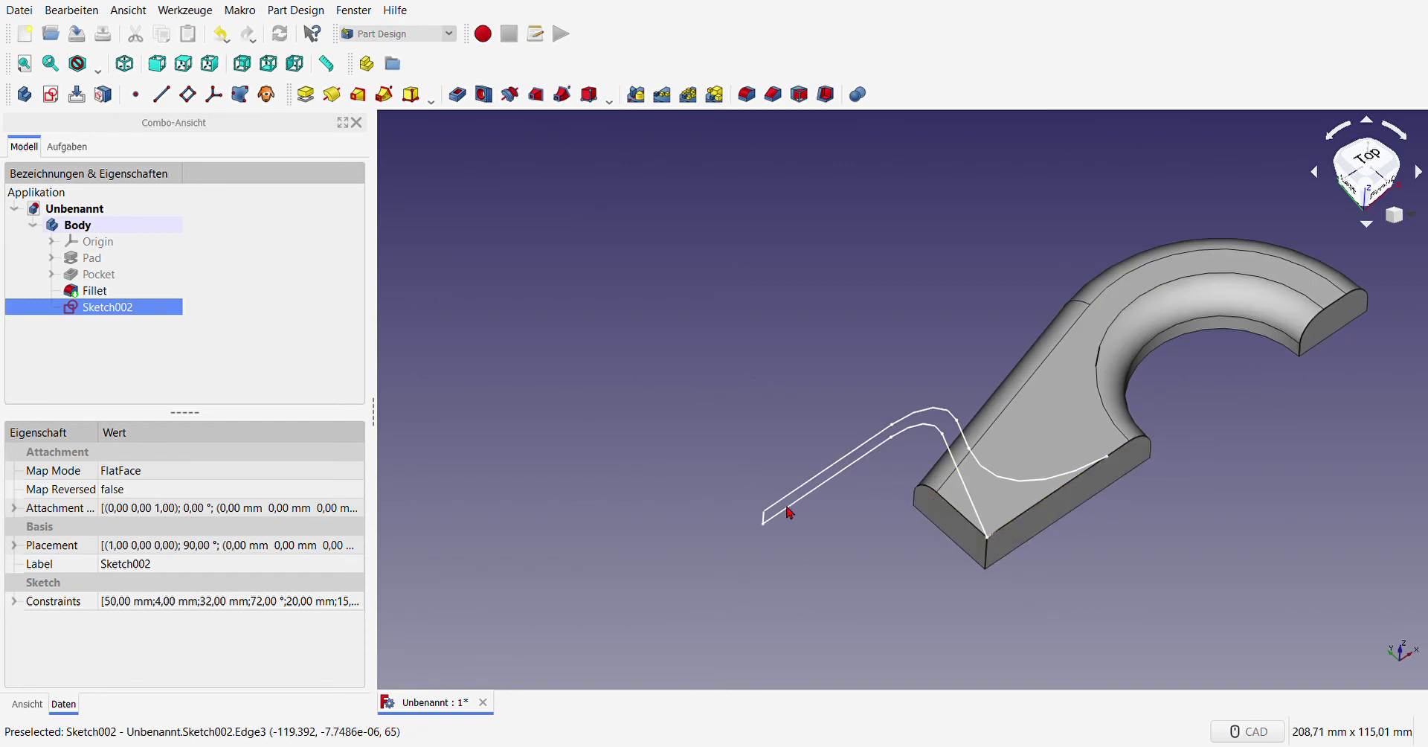
Step: Pad the arm sketch in the reversed direction, entering a length of 14,94 mm
{"action": "left_click", "coordinate": [305, 95]}
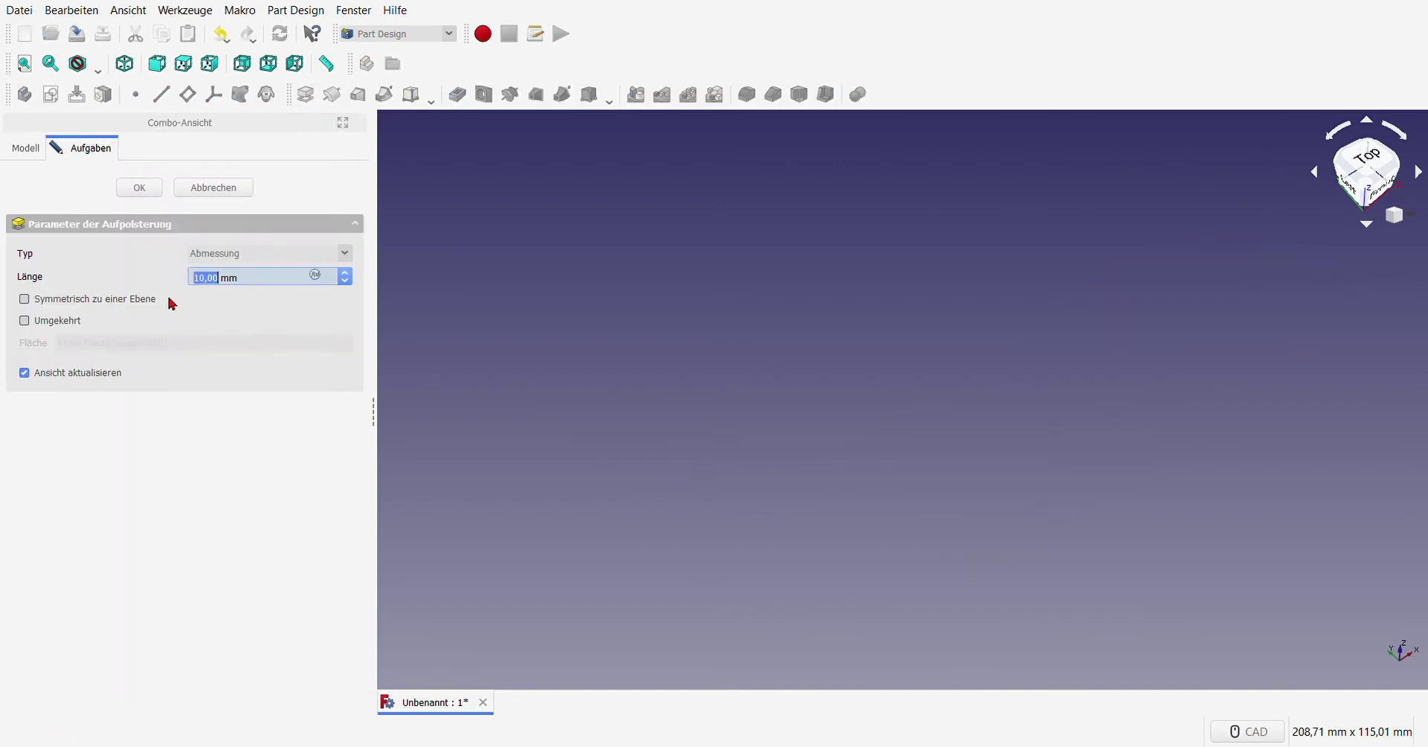
{"action": "left_click", "coordinate": [30, 325]}
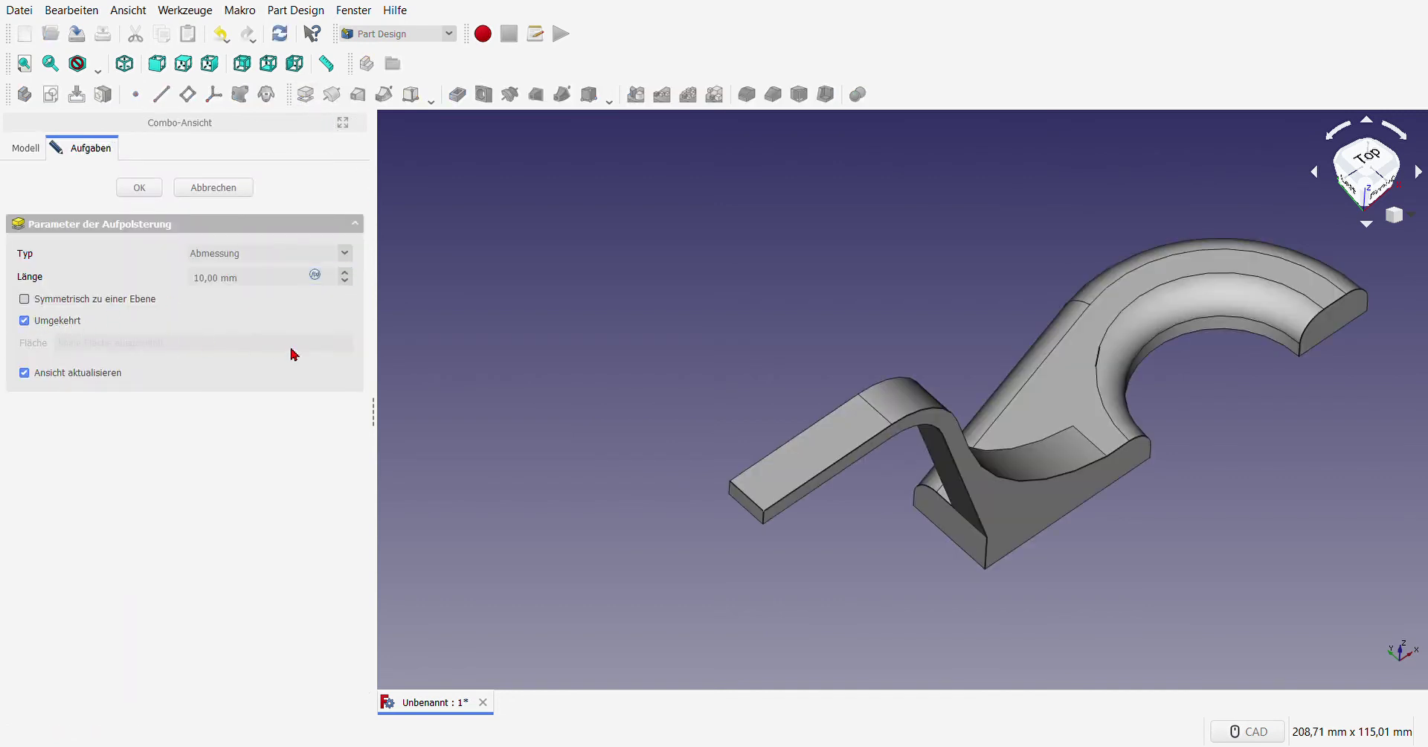
{"action": "left_click", "coordinate": [266, 288]}
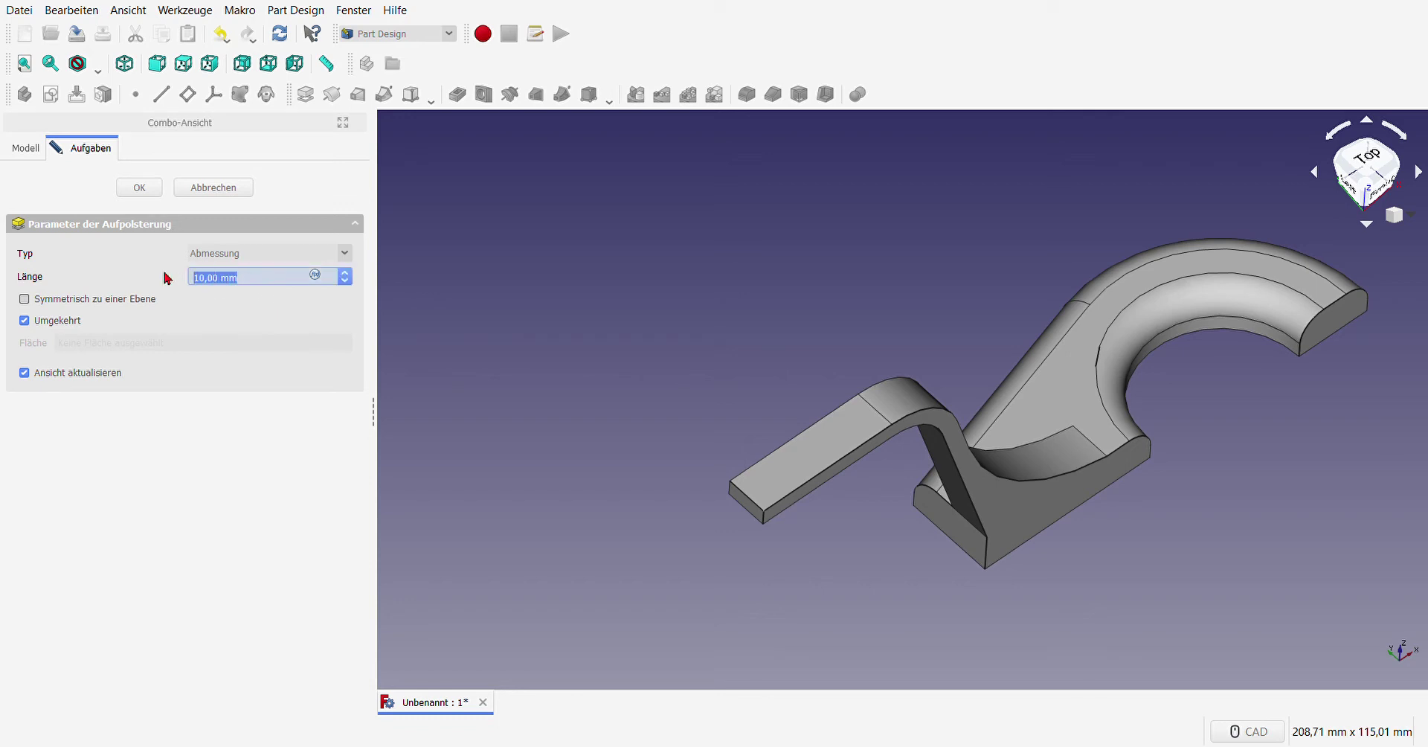
{"action": "type", "text": "14,"}
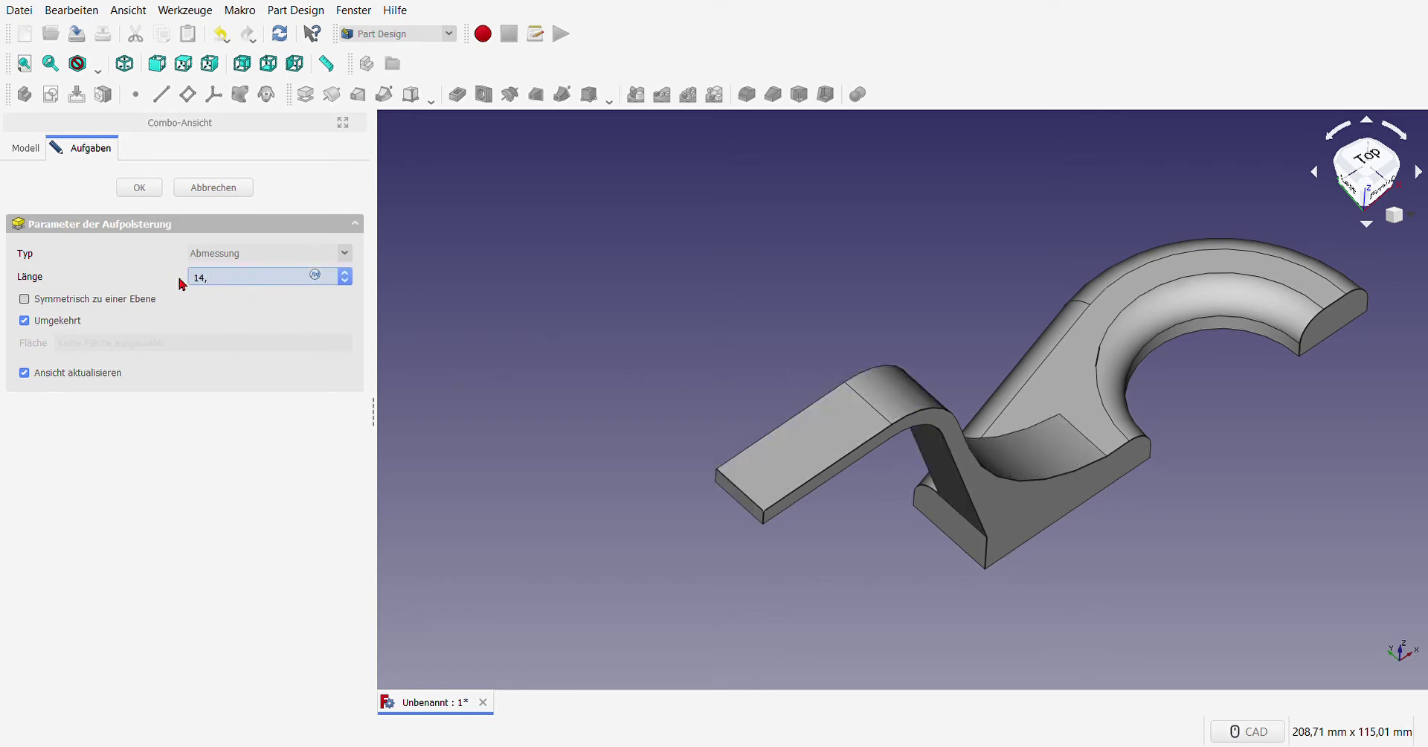
{"action": "type", "text": "94"}
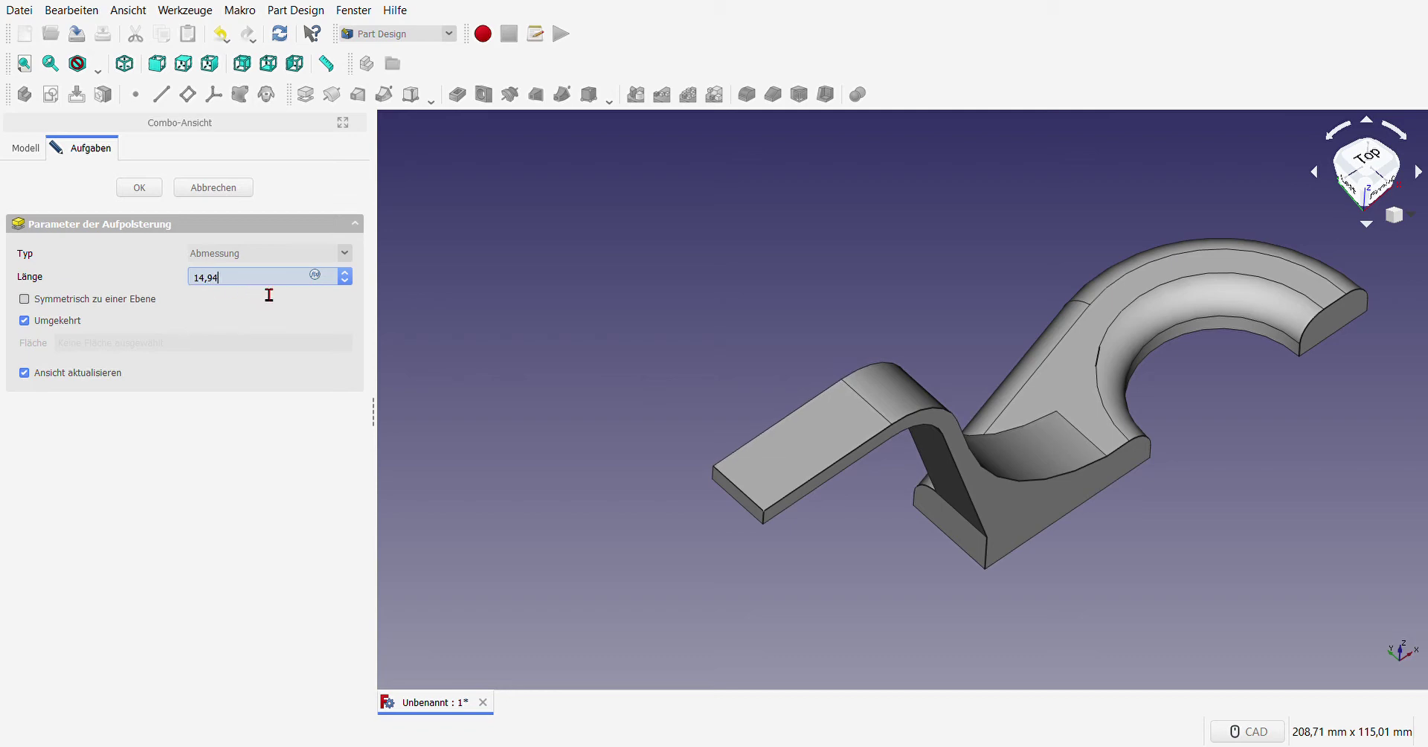
Step: Confirm the 14,94 mm arm pad and orbit around the part to inspect it
{"action": "left_click", "coordinate": [139, 188]}
{"action": "middle_click_drag", "start_coordinate": [614, 480], "coordinate": [1048, 524]}
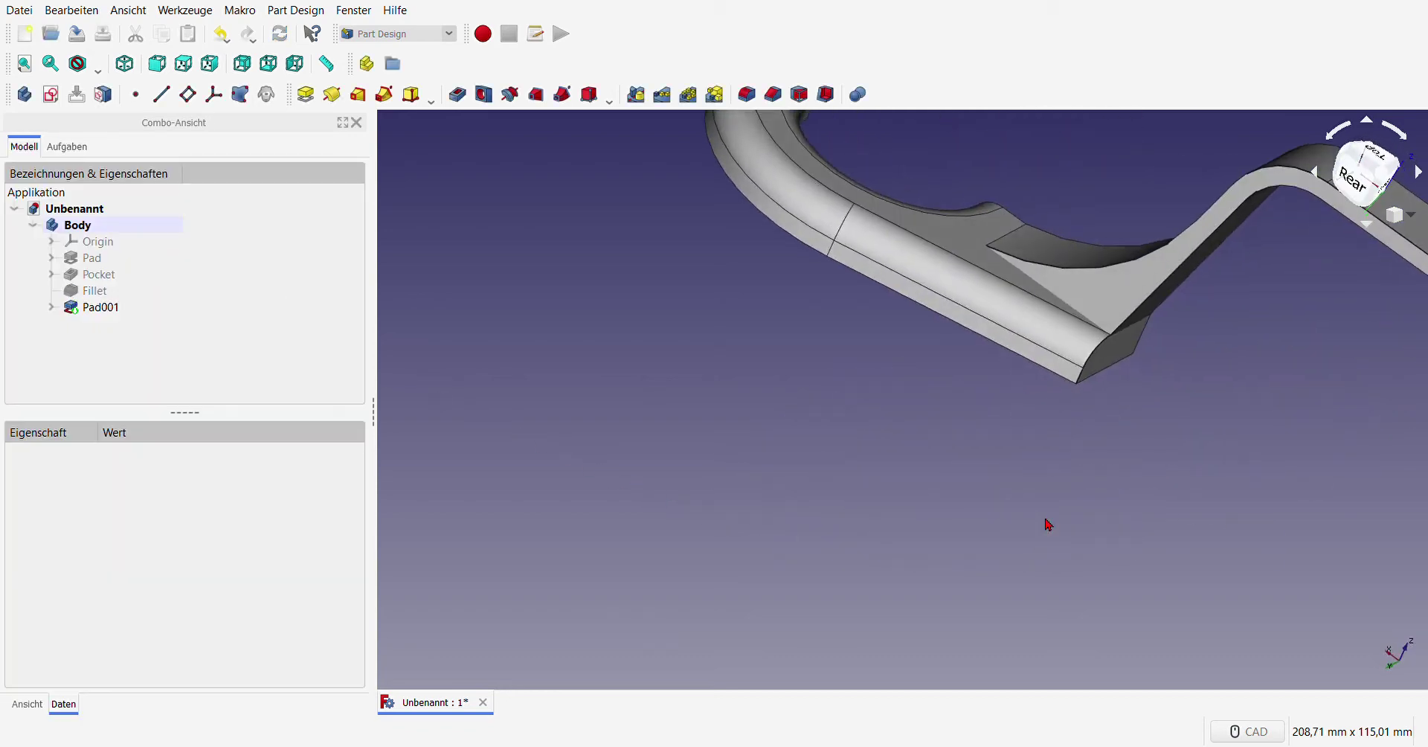
{"action": "scroll", "coordinate": [1131, 395], "scroll_direction": "up", "scroll_amount": 5}
{"action": "scroll", "coordinate": [1138, 316], "scroll_direction": "up", "scroll_amount": 3}
{"action": "mouse_move", "coordinate": [1186, 379]}
{"action": "middle_mouse_down"}
{"action": "mouse_move", "coordinate": [1138, 409]}
{"action": "mouse_move", "coordinate": [1123, 375]}
{"action": "middle_mouse_up"}
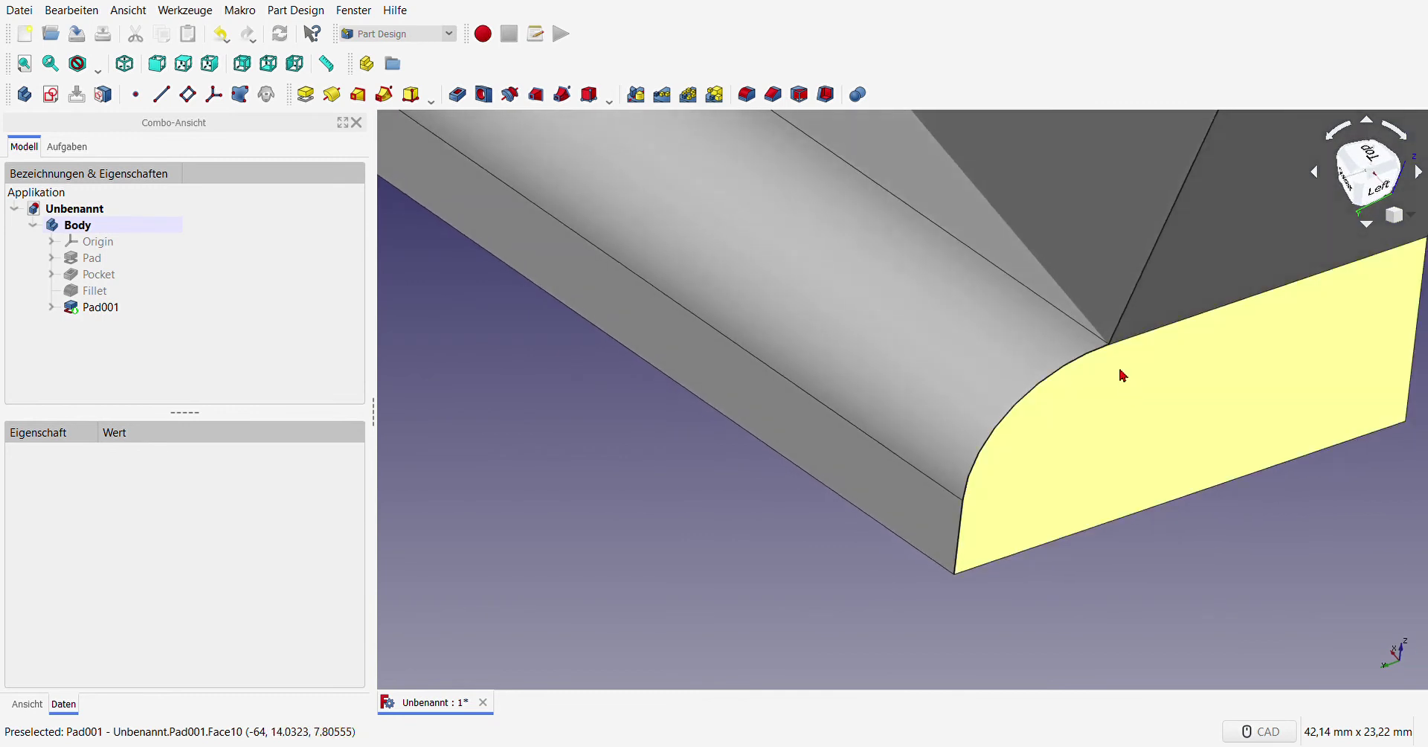
{"action": "scroll", "coordinate": [945, 402], "scroll_direction": "down", "scroll_amount": 4}
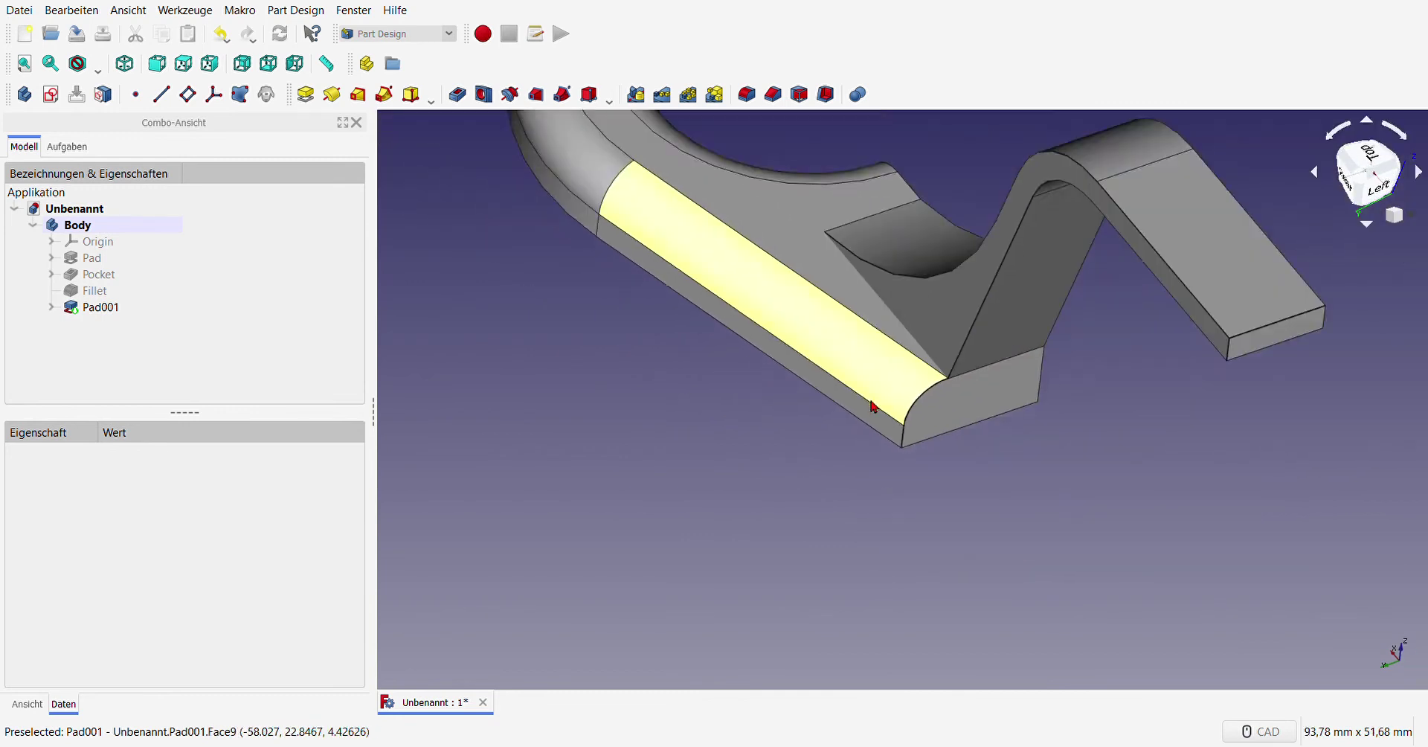
{"action": "scroll", "coordinate": [930, 416], "scroll_direction": "down", "scroll_amount": 3}
{"action": "mouse_move", "coordinate": [1141, 450]}
{"action": "middle_mouse_down"}
{"action": "mouse_move", "coordinate": [835, 449]}
{"action": "mouse_move", "coordinate": [1007, 491]}
{"action": "mouse_move", "coordinate": [822, 488]}
{"action": "middle_mouse_up"}
{"action": "scroll", "coordinate": [835, 449], "scroll_direction": "down", "scroll_amount": 5}
{"action": "scroll", "coordinate": [774, 442], "scroll_direction": "up", "scroll_amount": 3}
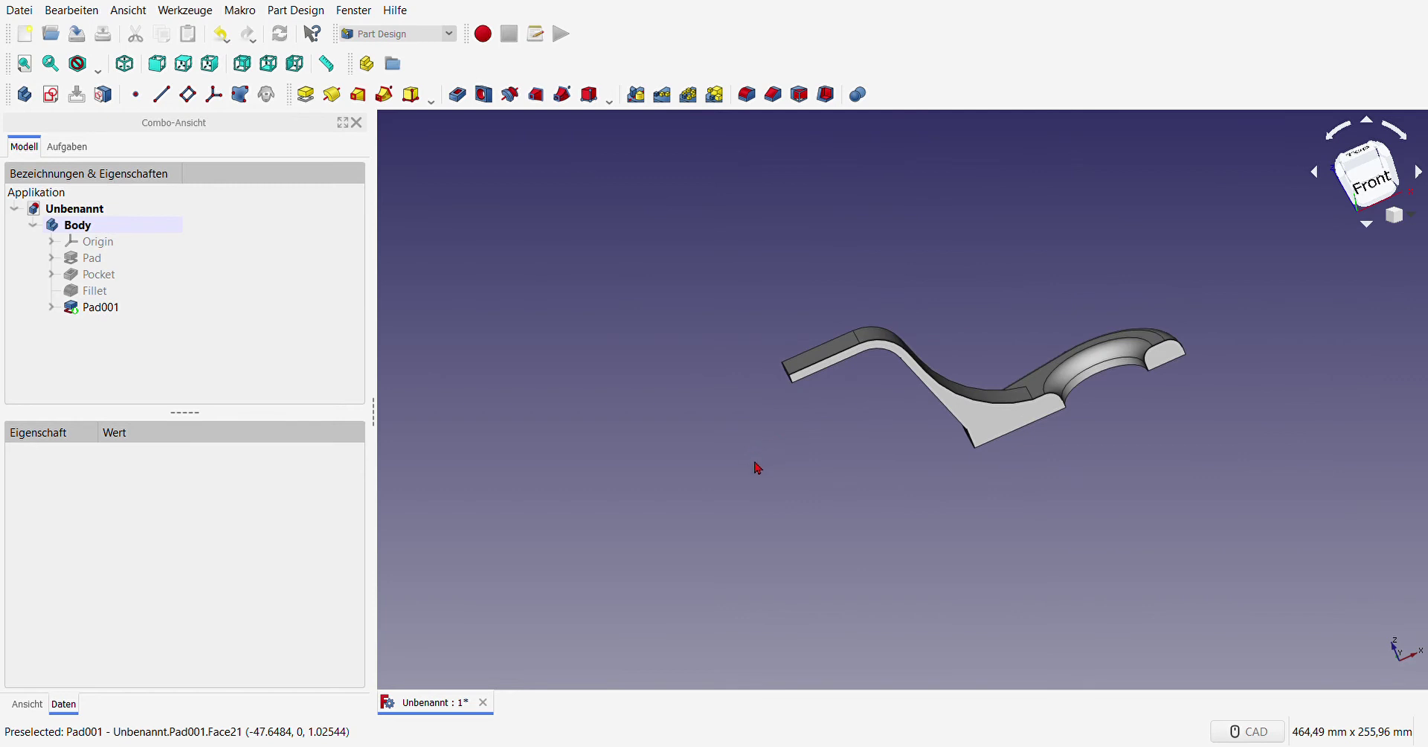
Step: Turn the part to its left side and start a new sketch on that face
{"action": "mouse_move", "coordinate": [749, 467]}
{"action": "middle_mouse_down"}
{"action": "mouse_move", "coordinate": [924, 469]}
{"action": "mouse_move", "coordinate": [1219, 440]}
{"action": "mouse_move", "coordinate": [1192, 411]}
{"action": "mouse_move", "coordinate": [1108, 403]}
{"action": "mouse_move", "coordinate": [1048, 431]}
{"action": "mouse_move", "coordinate": [1150, 442]}
{"action": "mouse_move", "coordinate": [911, 480]}
{"action": "middle_mouse_up"}
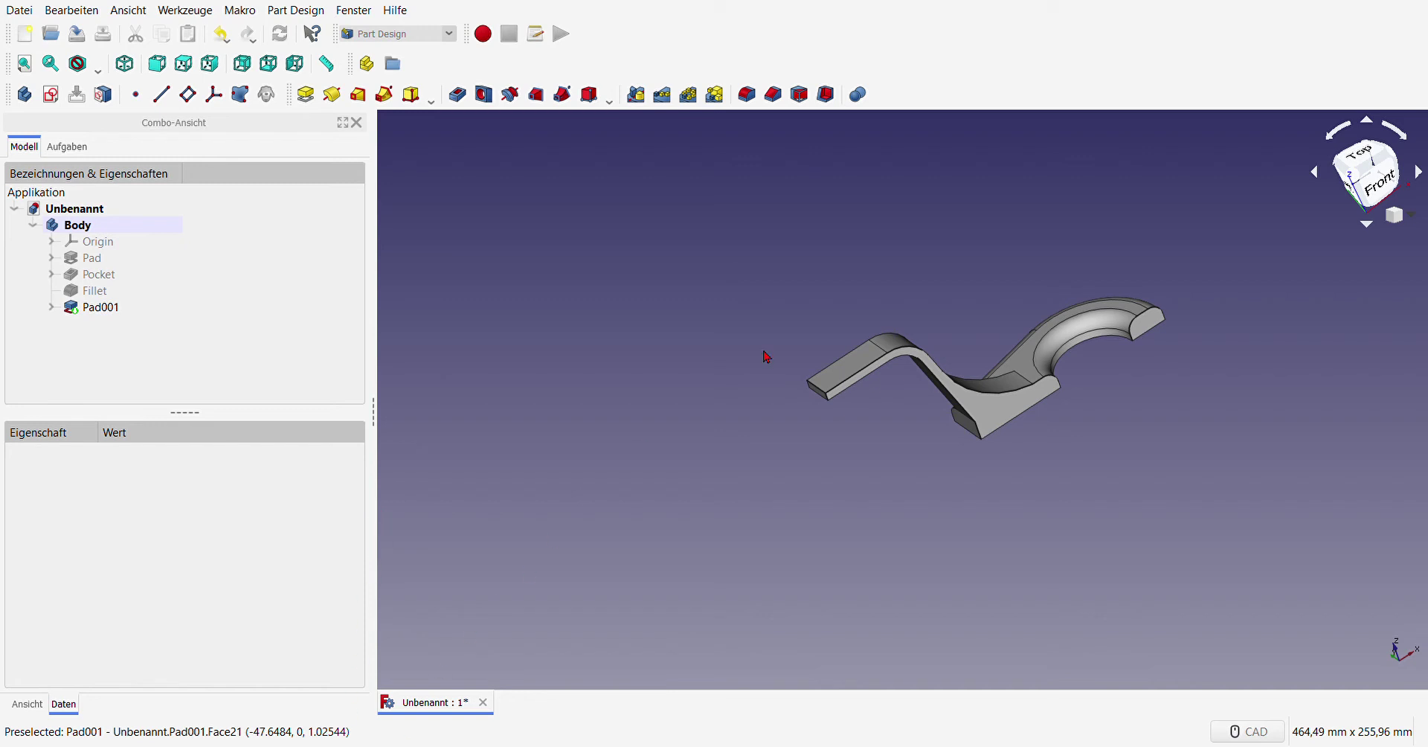
{"action": "middle_click_drag", "start_coordinate": [756, 539], "coordinate": [976, 504]}
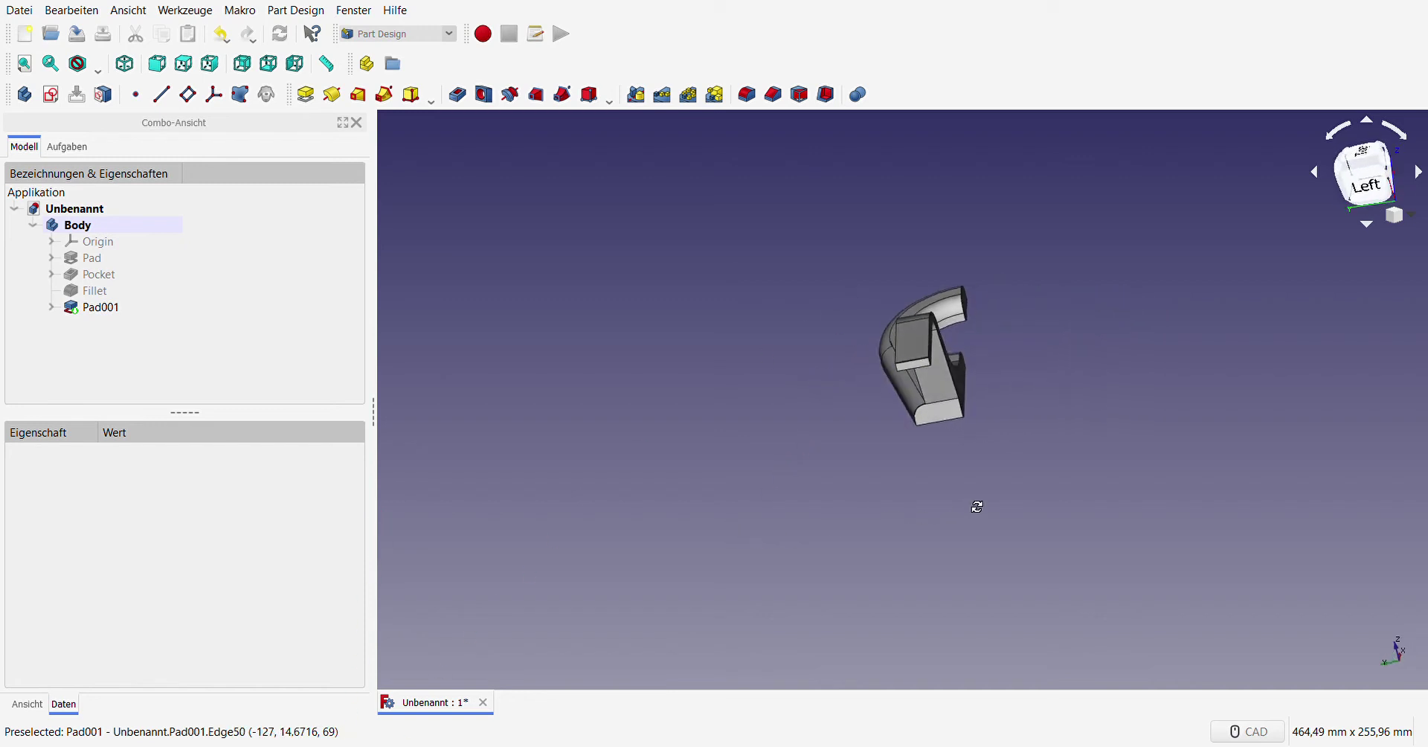
{"action": "scroll", "coordinate": [920, 370], "scroll_direction": "up", "scroll_amount": 5}
{"action": "left_click", "coordinate": [909, 364]}
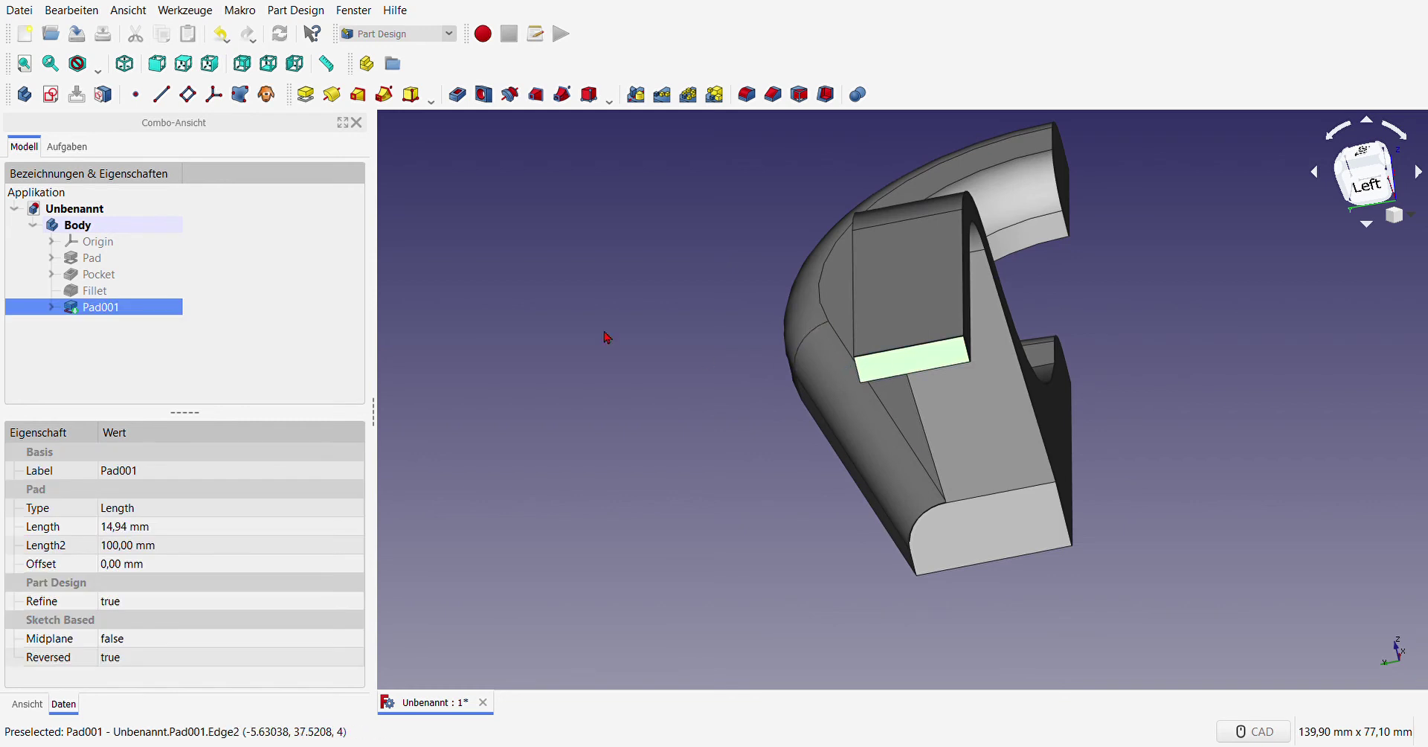
{"action": "left_click", "coordinate": [50, 94]}
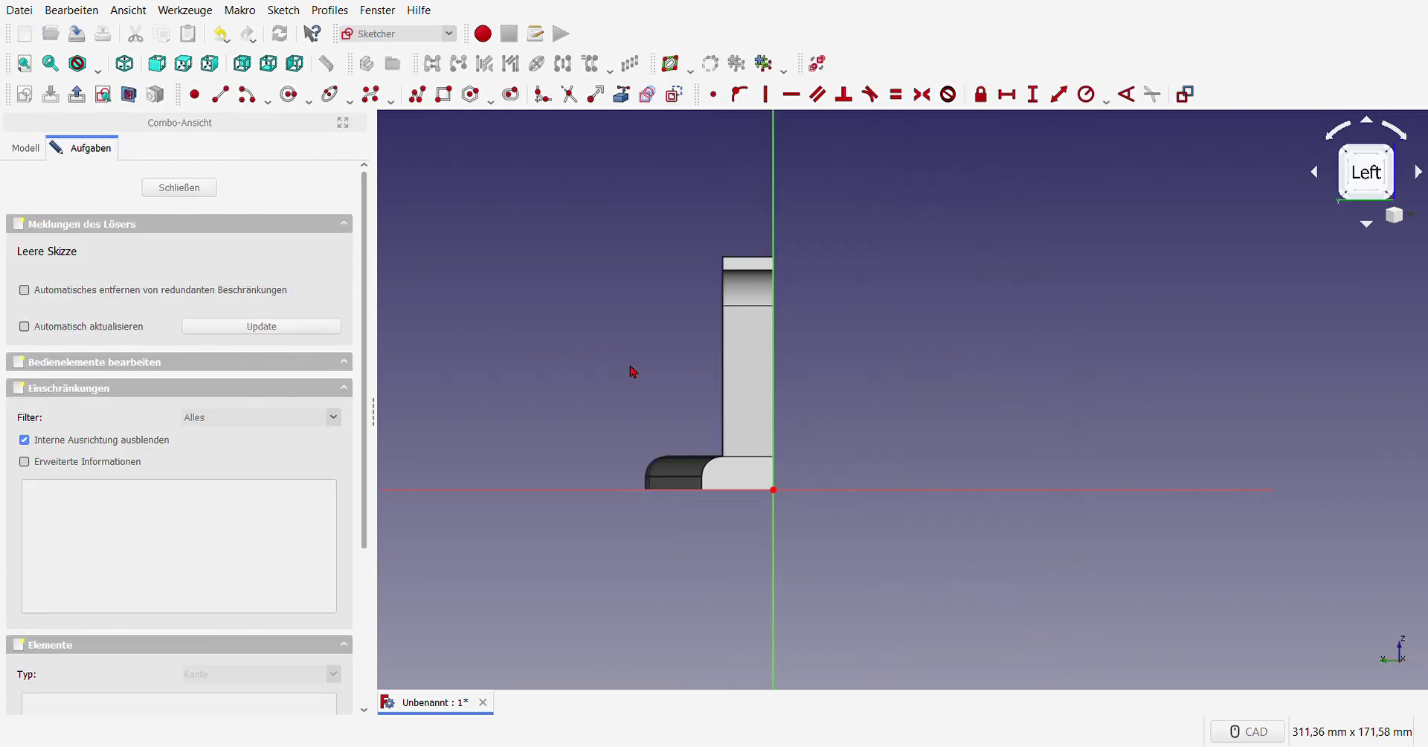
Step: Show a section view and draw a vertical line from above the arm down to the base
{"action": "left_click", "coordinate": [77, 64]}
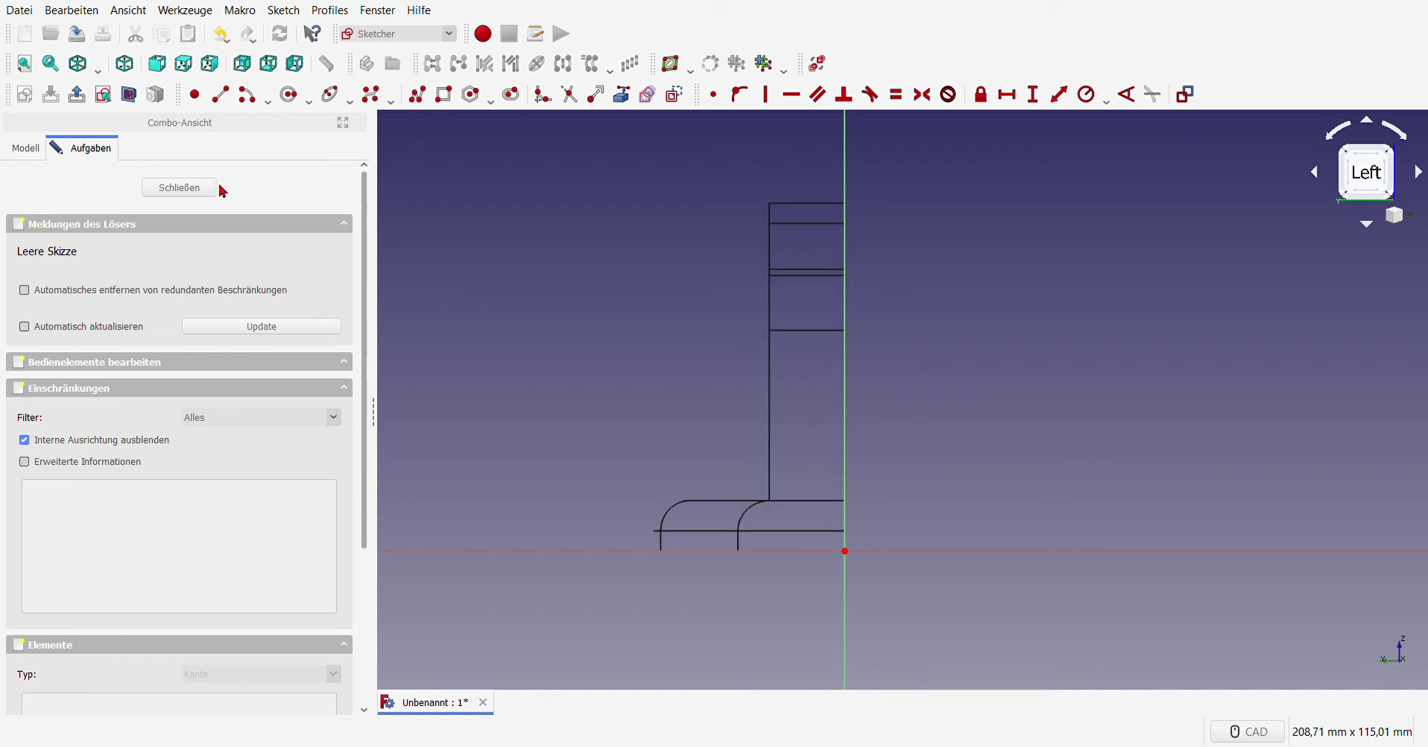
{"action": "scroll", "coordinate": [729, 421], "scroll_direction": "down", "scroll_amount": 3}
{"action": "scroll", "coordinate": [751, 400], "scroll_direction": "up", "scroll_amount": 3}
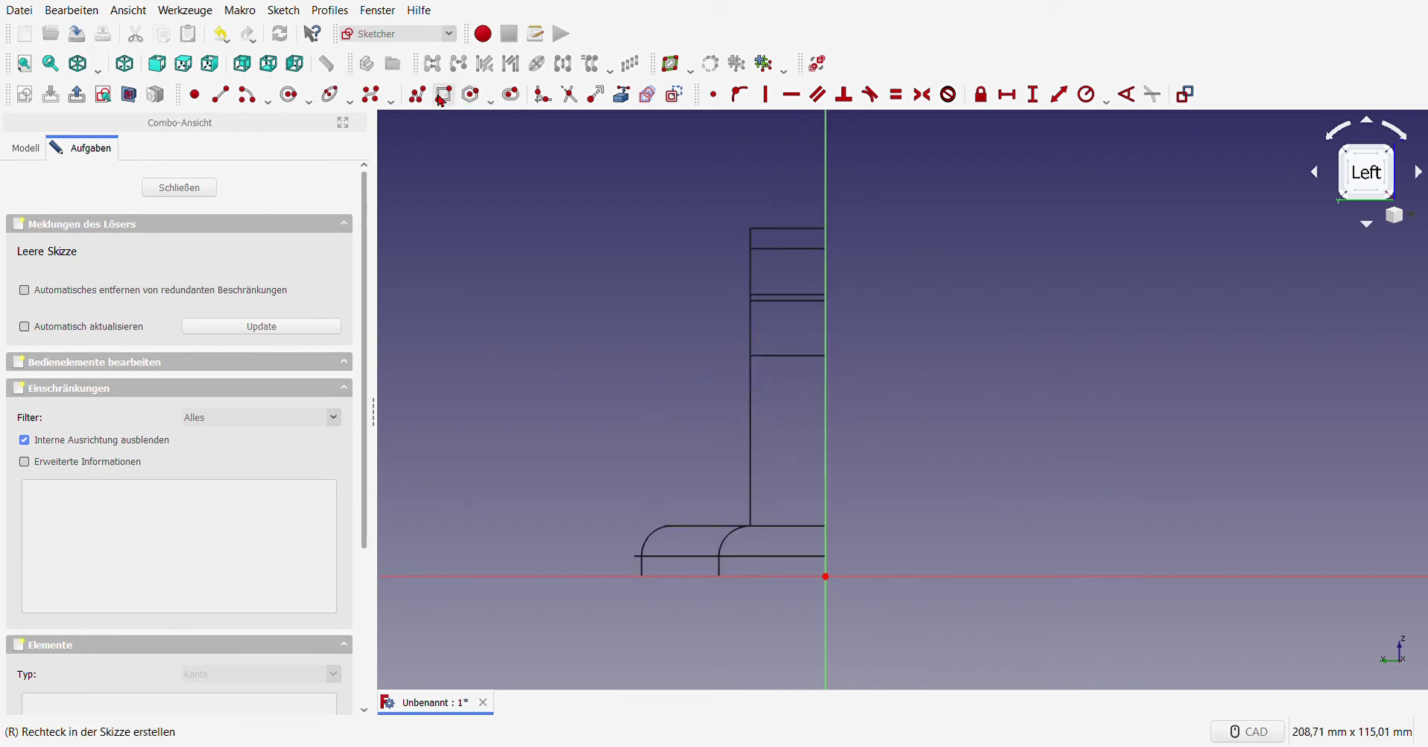
{"action": "left_click", "coordinate": [212, 96]}
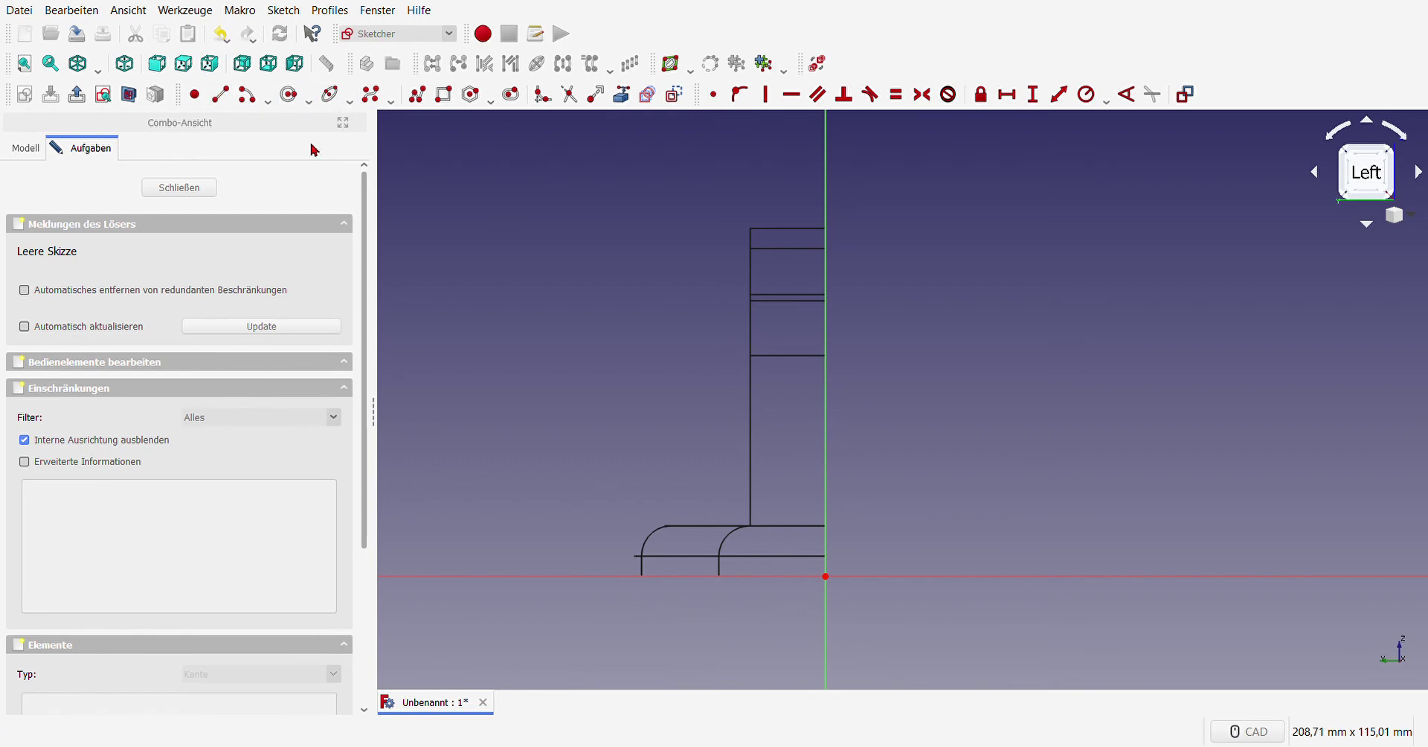
{"action": "left_click", "coordinate": [787, 215]}
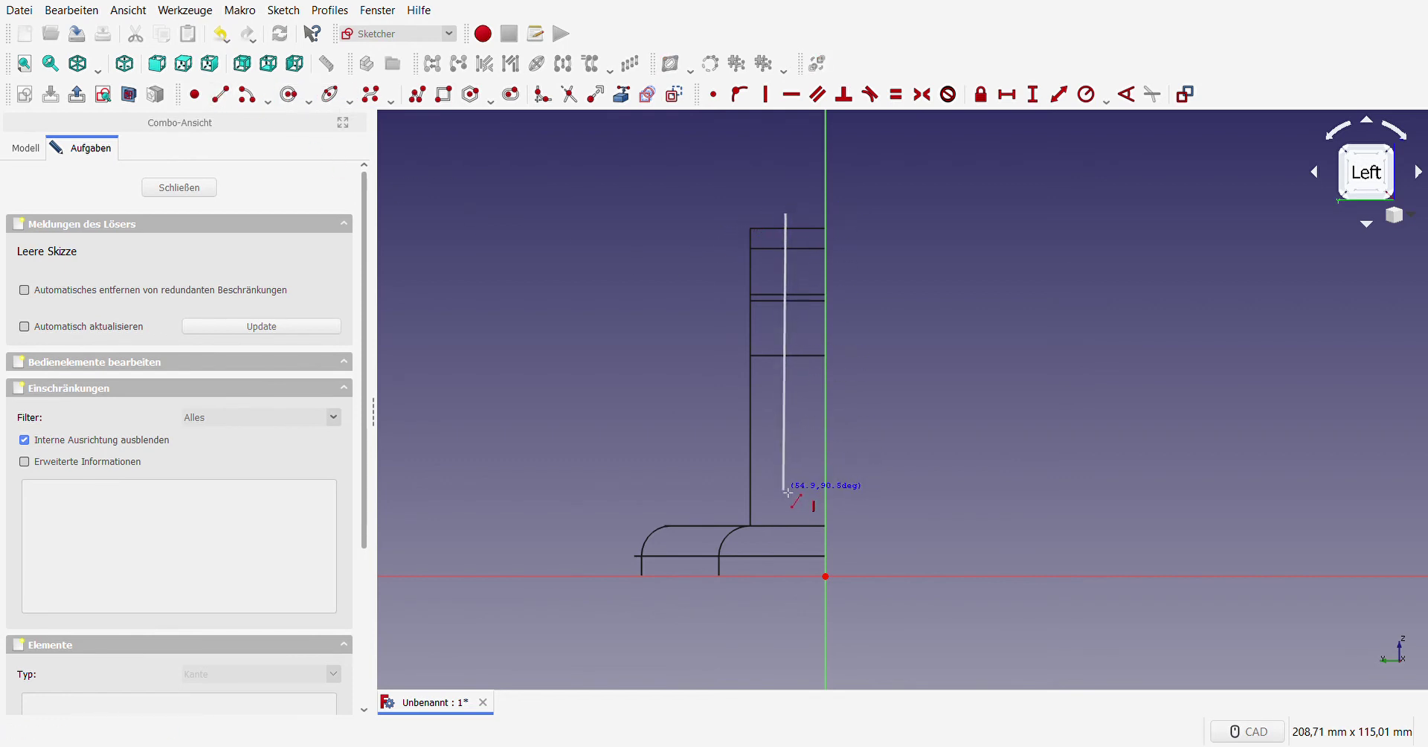
{"action": "left_click", "coordinate": [787, 470]}
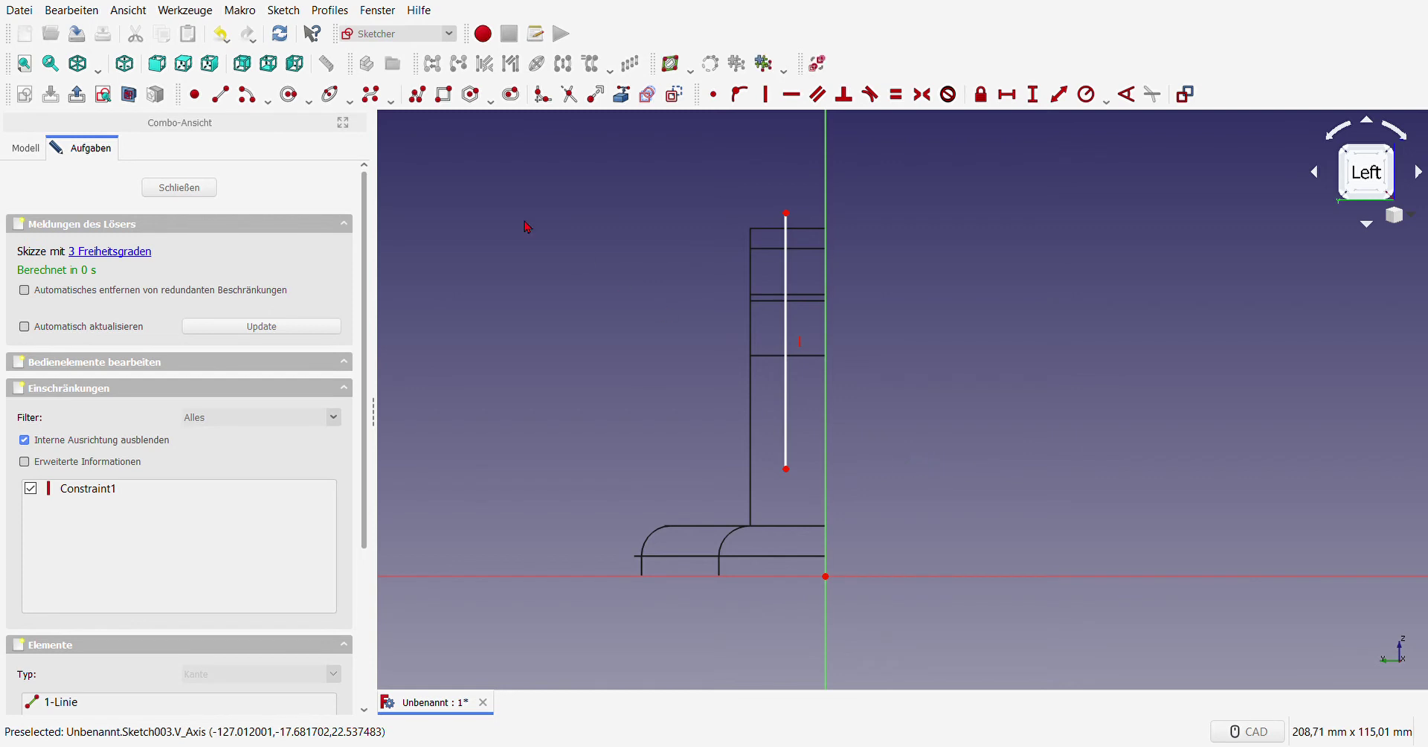
Step: Draw a centre-point arc curving down from the line, and add the arm-plate corner as external geometry
{"action": "left_click", "coordinate": [249, 101]}
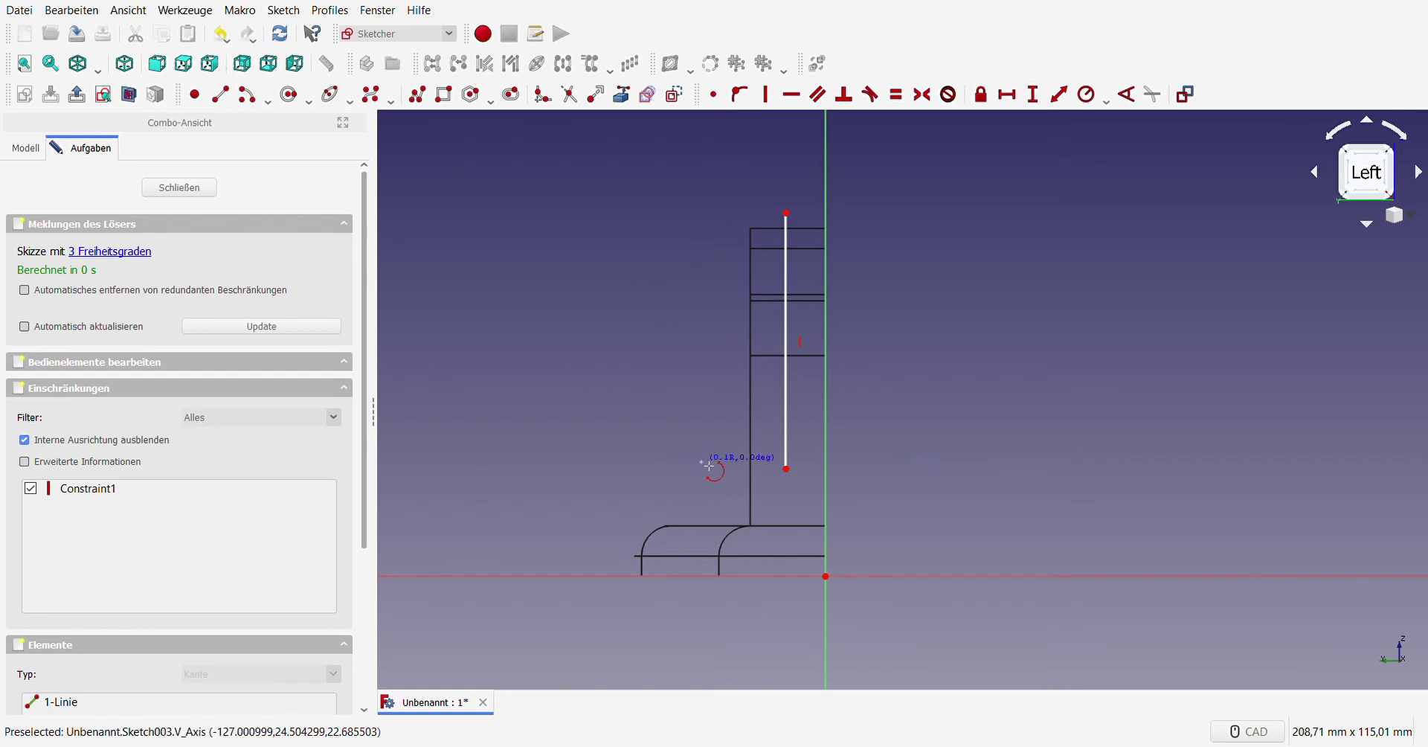
{"action": "left_click", "coordinate": [702, 462]}
{"action": "left_click", "coordinate": [784, 478]}
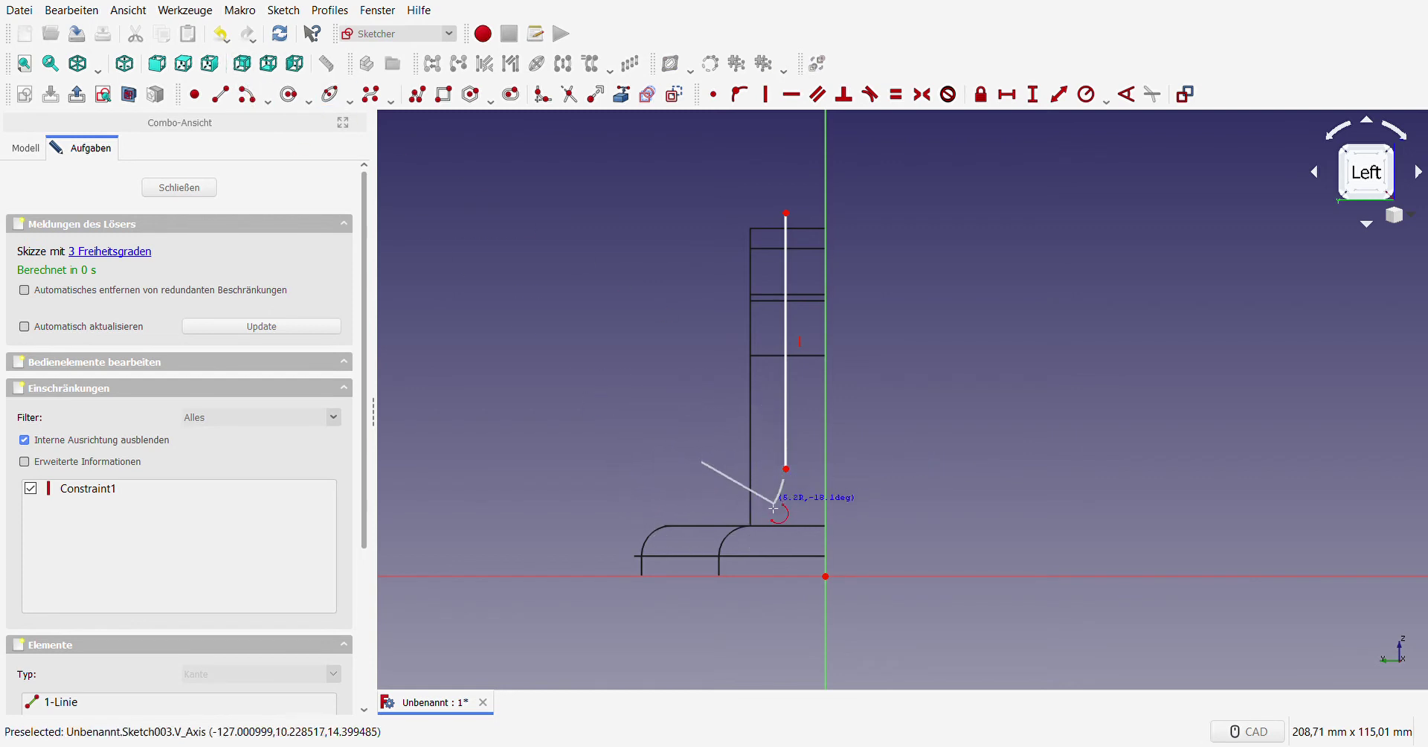
{"action": "left_click", "coordinate": [762, 520]}
{"action": "scroll", "coordinate": [734, 553], "scroll_direction": "up", "scroll_amount": 4}
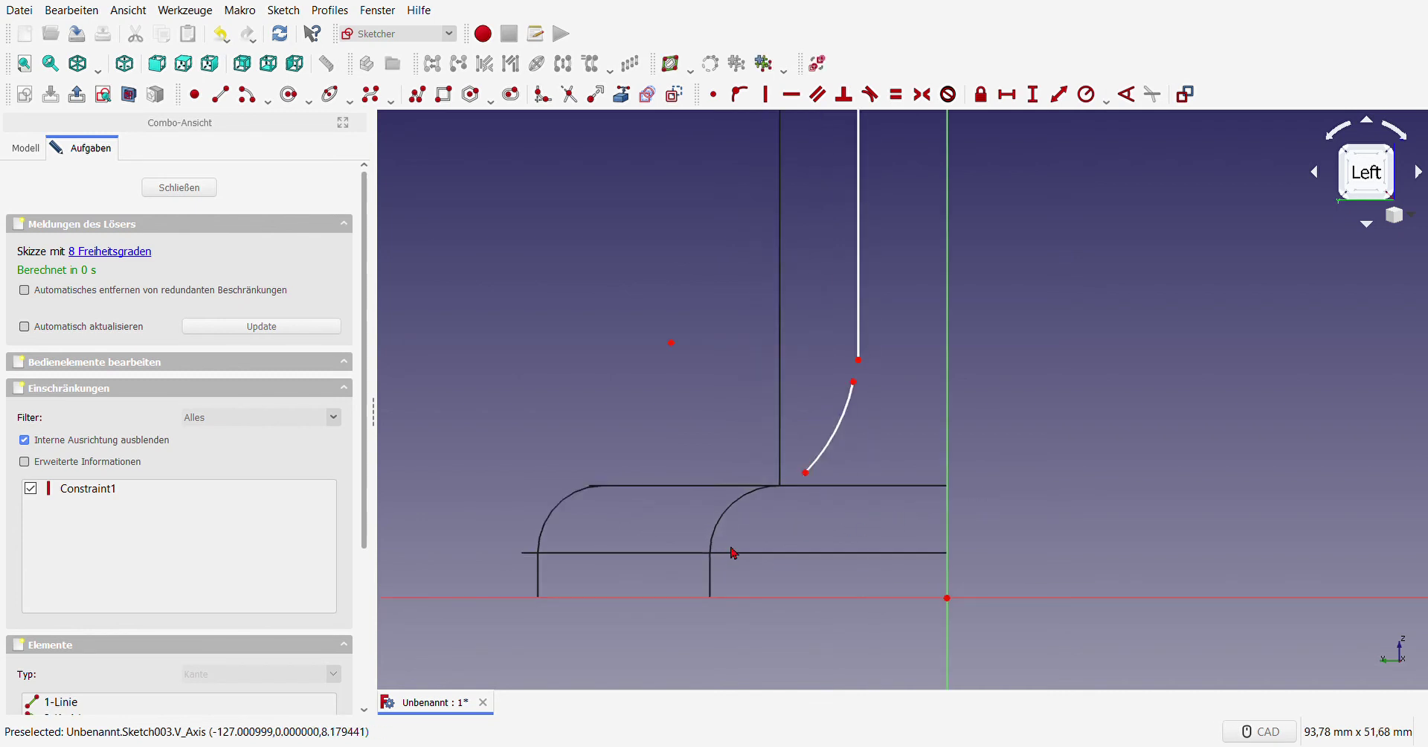
{"action": "left_click", "coordinate": [621, 94]}
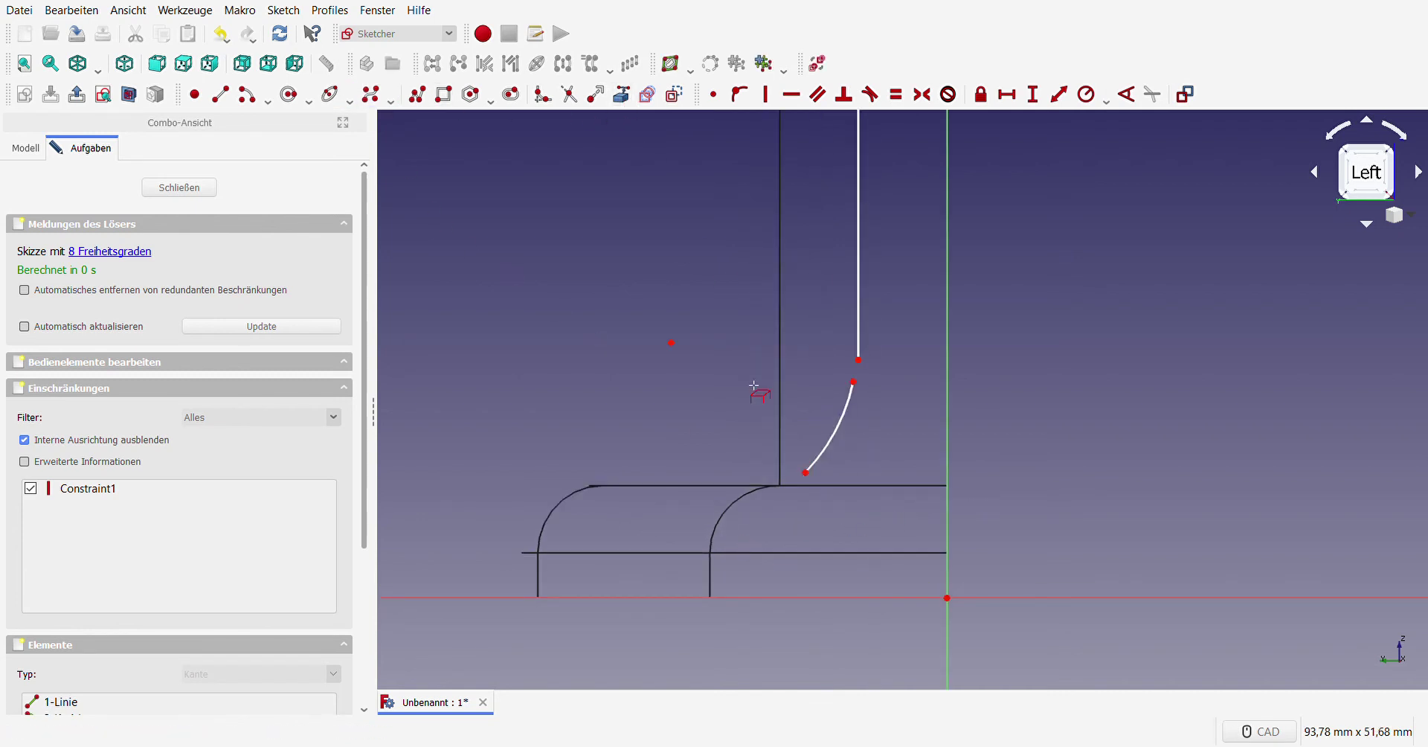
{"action": "left_click", "coordinate": [780, 486]}
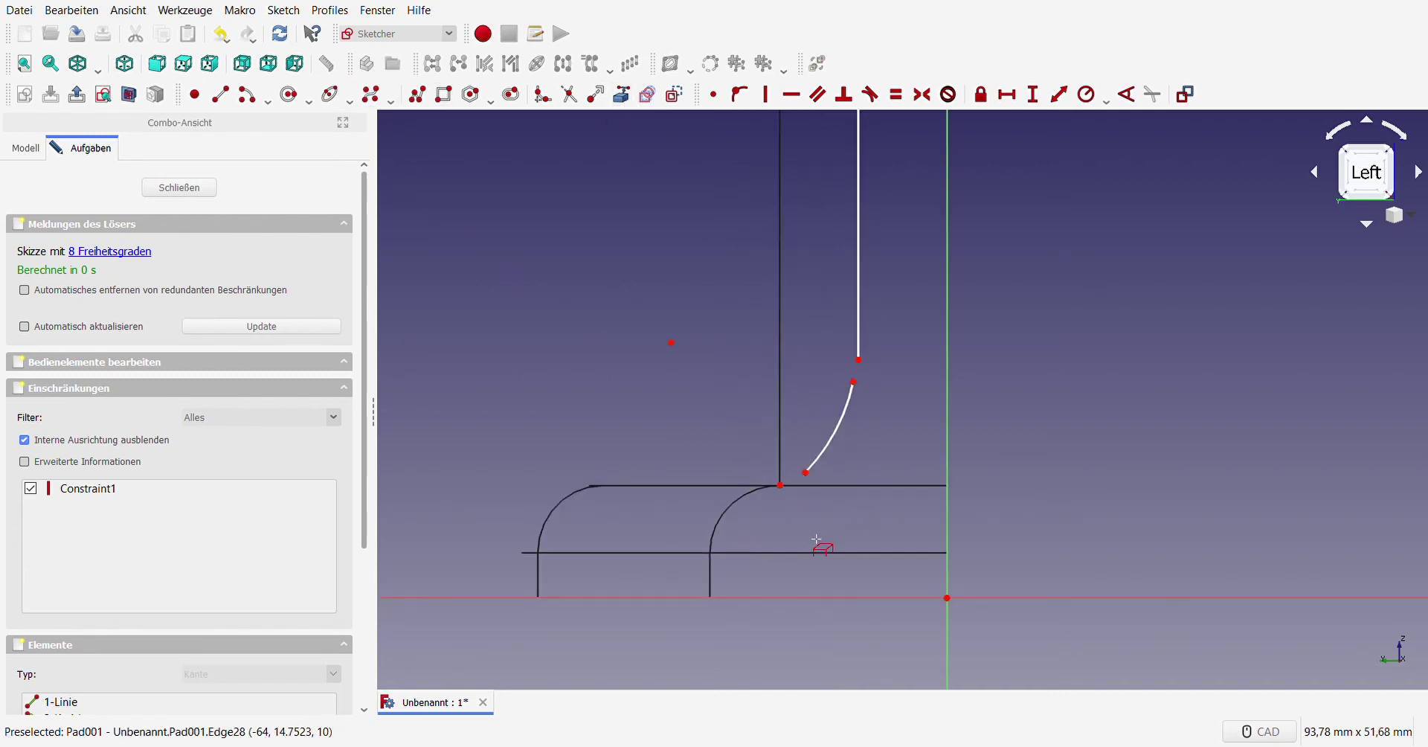
{"action": "key", "text": "Escape"}
Step: Make the arc's lower end coincident with the corner and the arc tangent to the line
{"action": "left_click", "coordinate": [805, 473]}
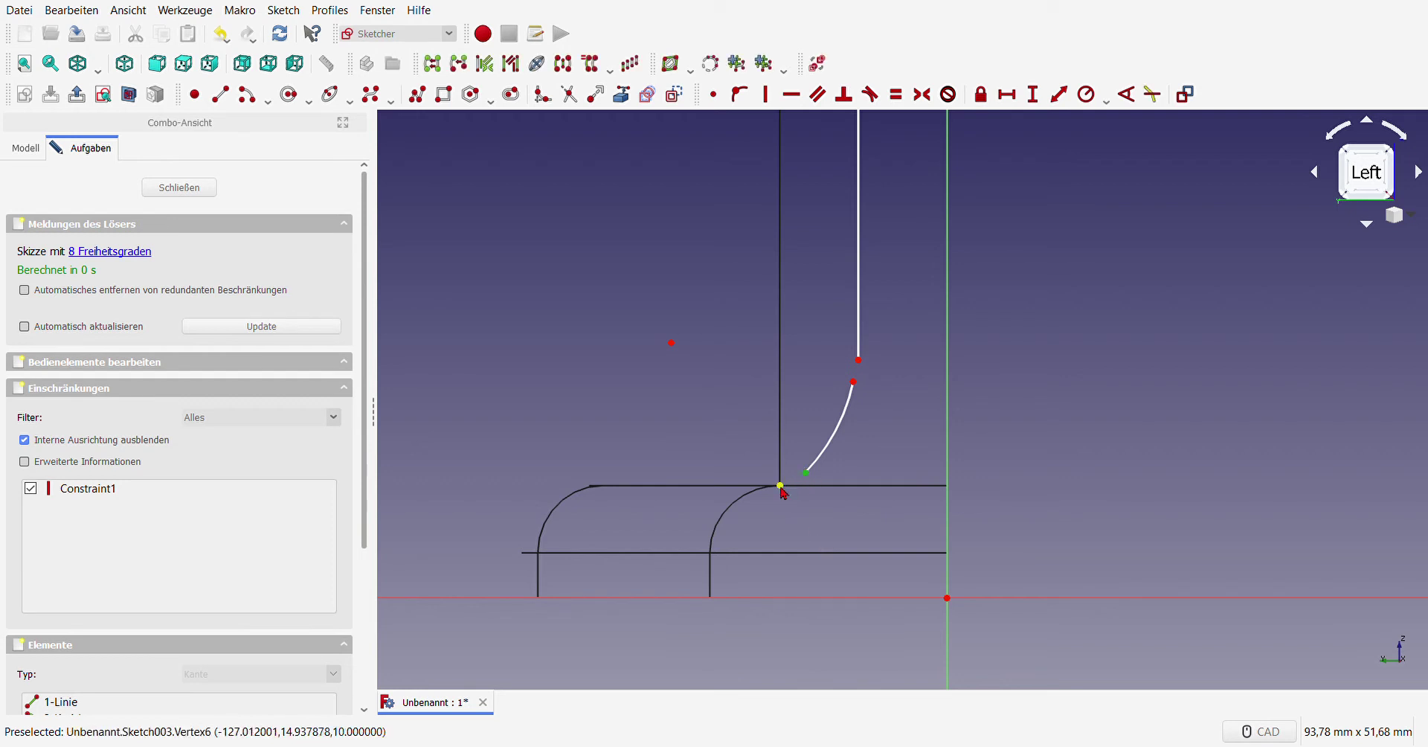
{"action": "left_click", "coordinate": [780, 486]}
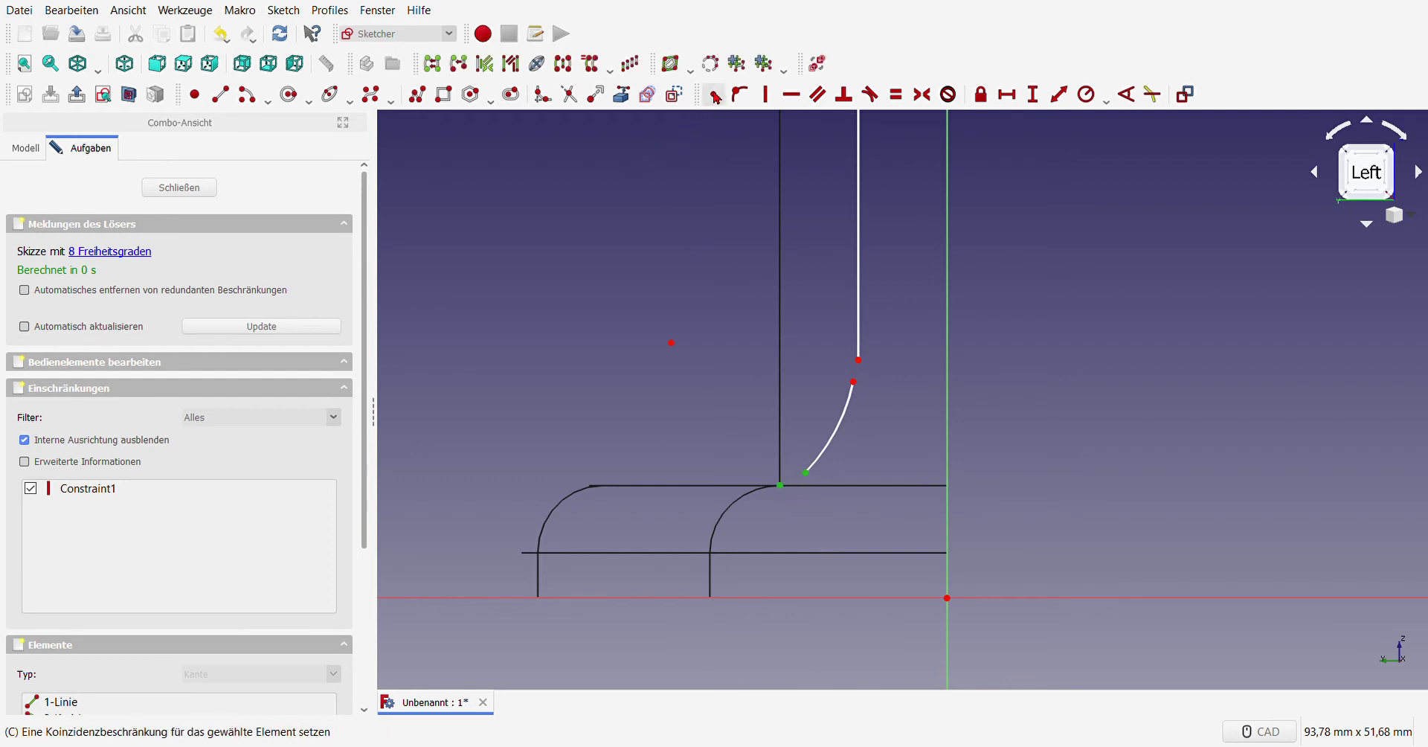
{"action": "left_click", "coordinate": [715, 95]}
{"action": "left_click_drag", "start_coordinate": [832, 340], "coordinate": [879, 393]}
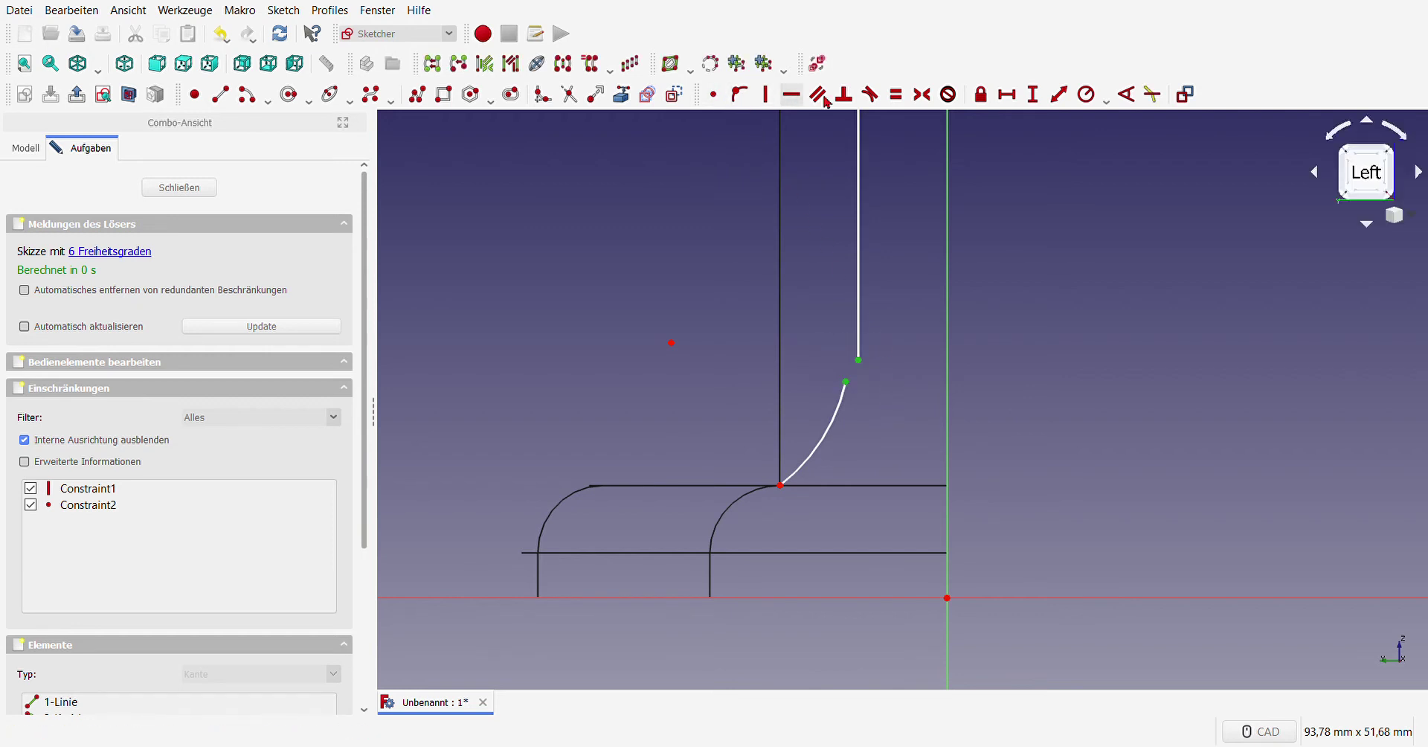
{"action": "left_click", "coordinate": [871, 95]}
{"action": "scroll", "coordinate": [833, 442], "scroll_direction": "down", "scroll_amount": 4}
{"action": "scroll", "coordinate": [823, 441], "scroll_direction": "up", "scroll_amount": 3}
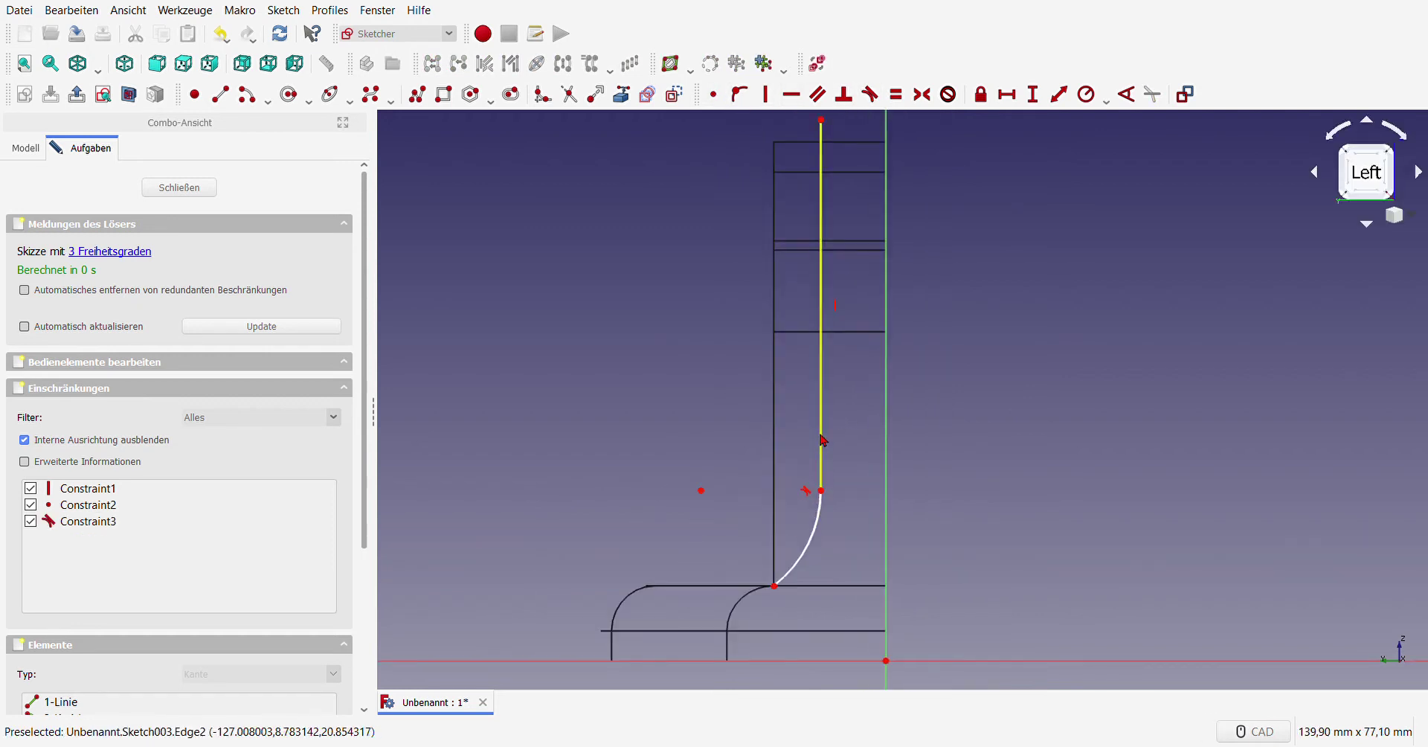
{"action": "scroll", "coordinate": [824, 440], "scroll_direction": "down", "scroll_amount": 2}
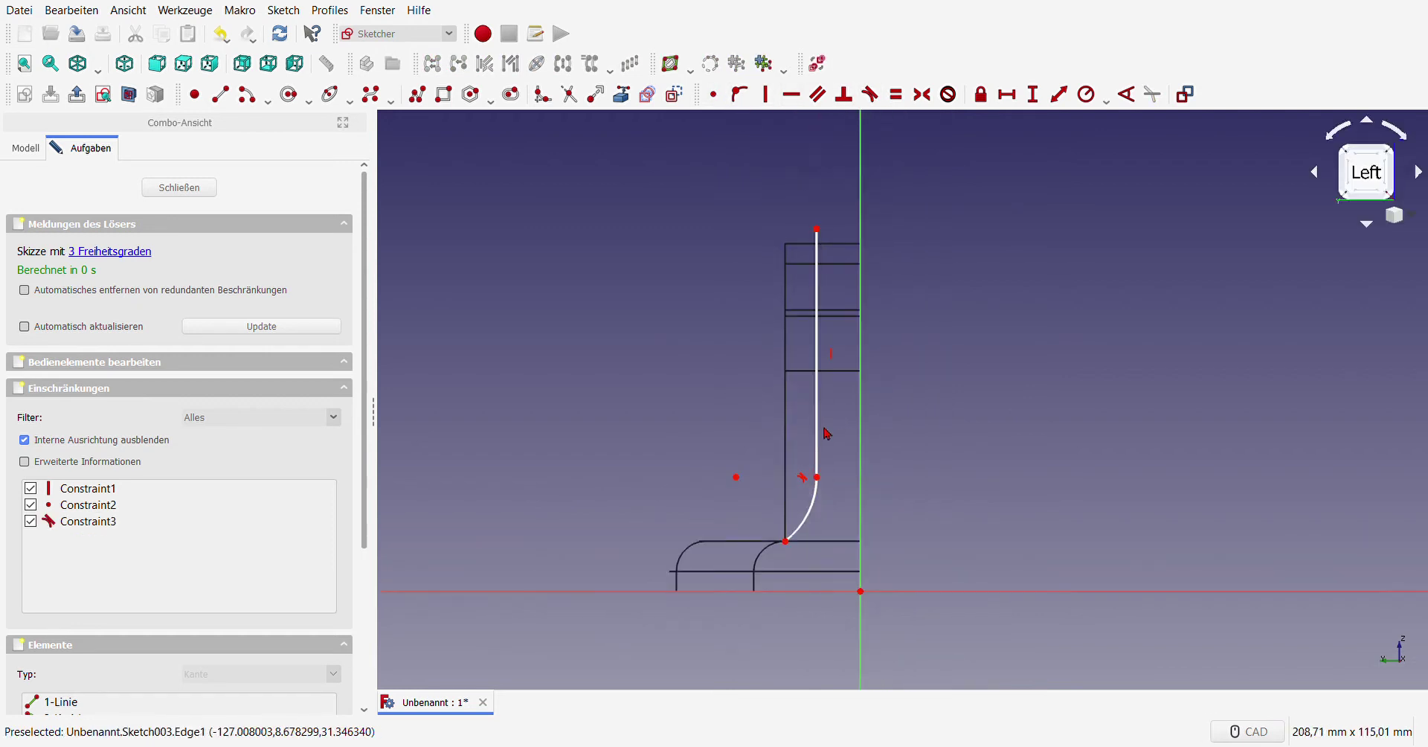
Step: Give the line's top end an 8 mm horizontal distance and move the label up
{"action": "left_click", "coordinate": [817, 230]}
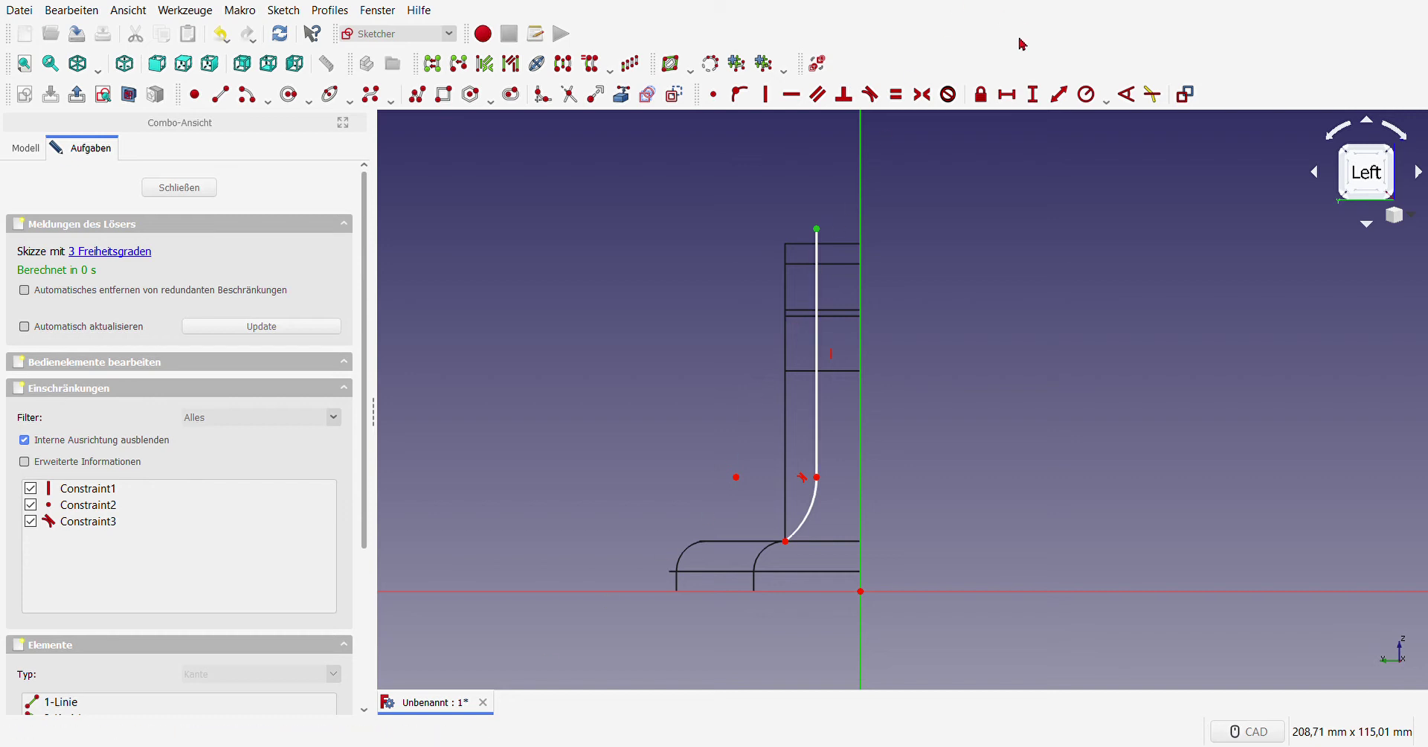
{"action": "left_click", "coordinate": [1006, 94]}
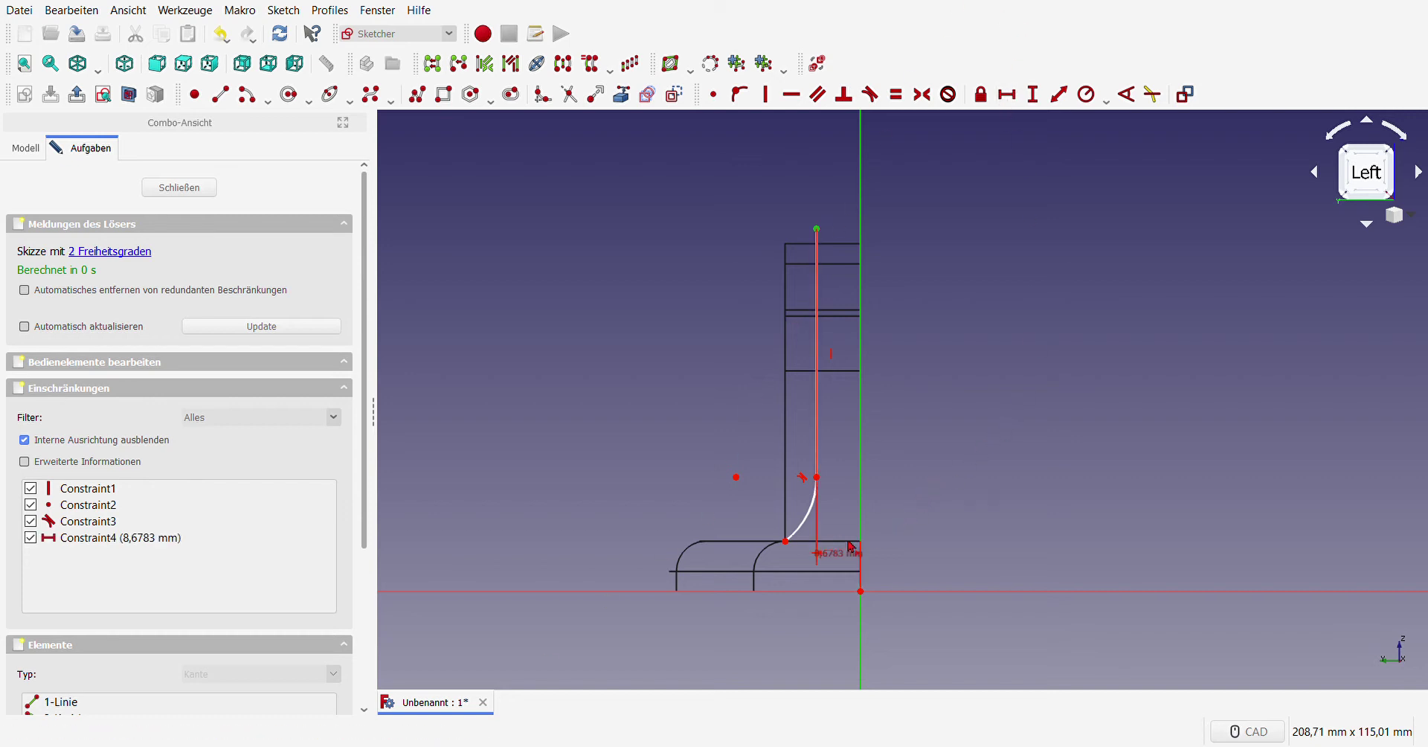
{"action": "type", "text": "8"}
{"action": "key", "text": "Return"}
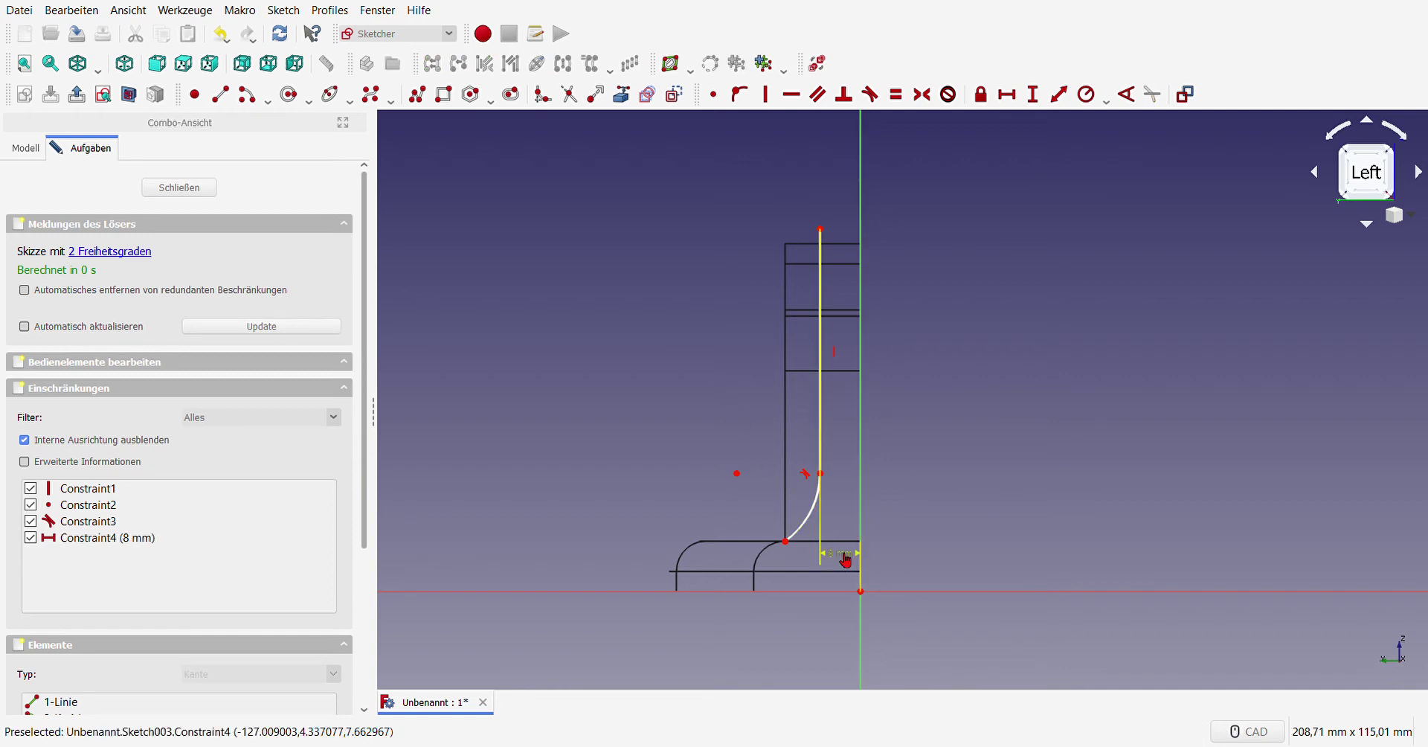
{"action": "left_click_drag", "start_coordinate": [851, 560], "coordinate": [952, 468]}
{"action": "scroll", "coordinate": [950, 462], "scroll_direction": "down", "scroll_amount": 3}
{"action": "scroll", "coordinate": [931, 414], "scroll_direction": "up", "scroll_amount": 3}
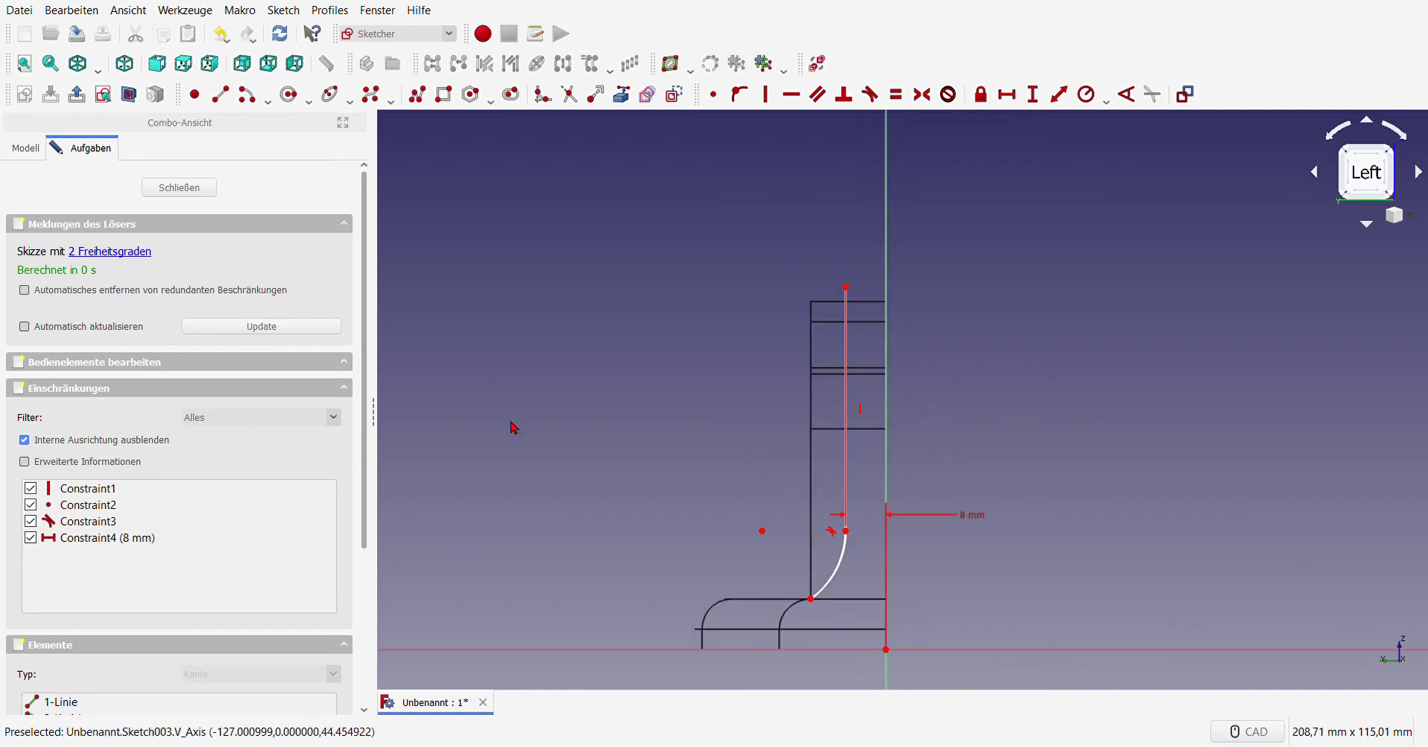
Step: Draw a second vertical line from the arc's lower end, joined to the first by a horizontal top line
{"action": "left_click", "coordinate": [220, 93]}
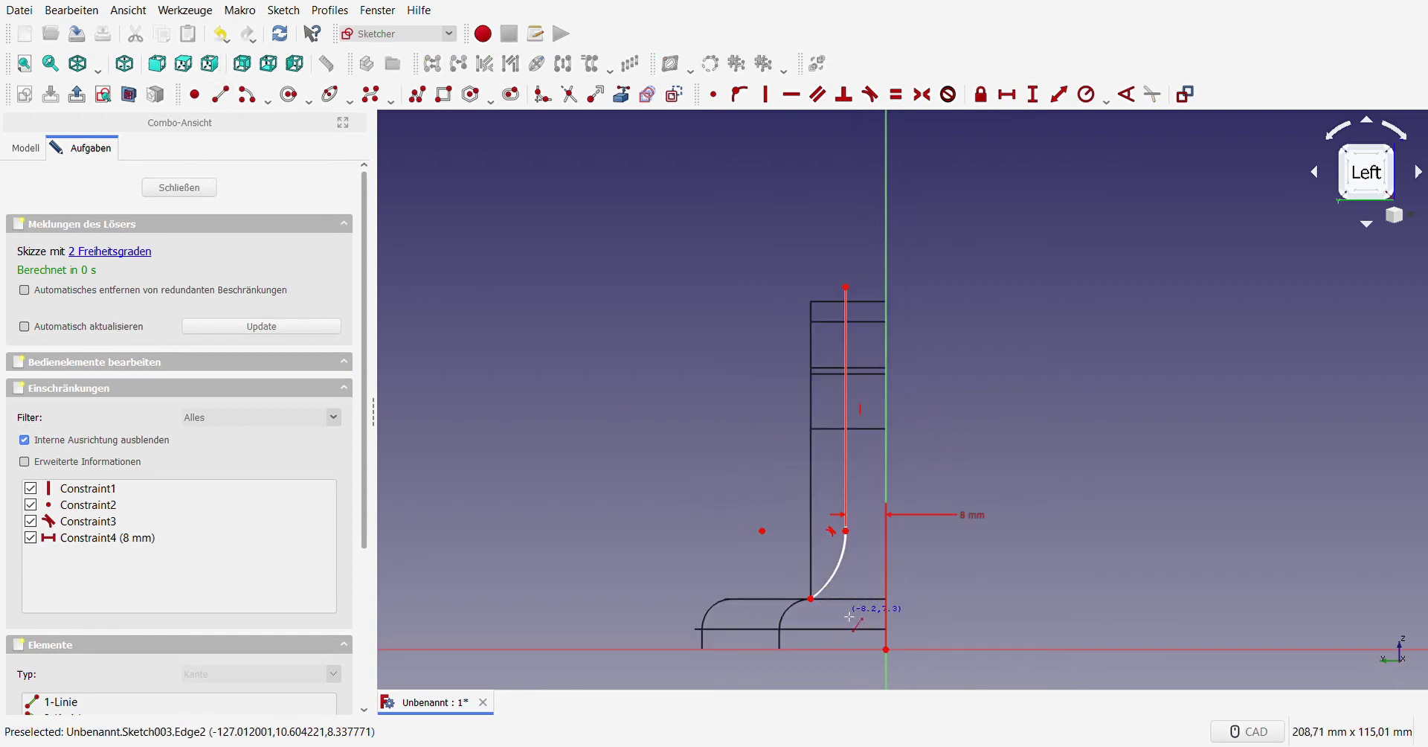
{"action": "left_click", "coordinate": [812, 599]}
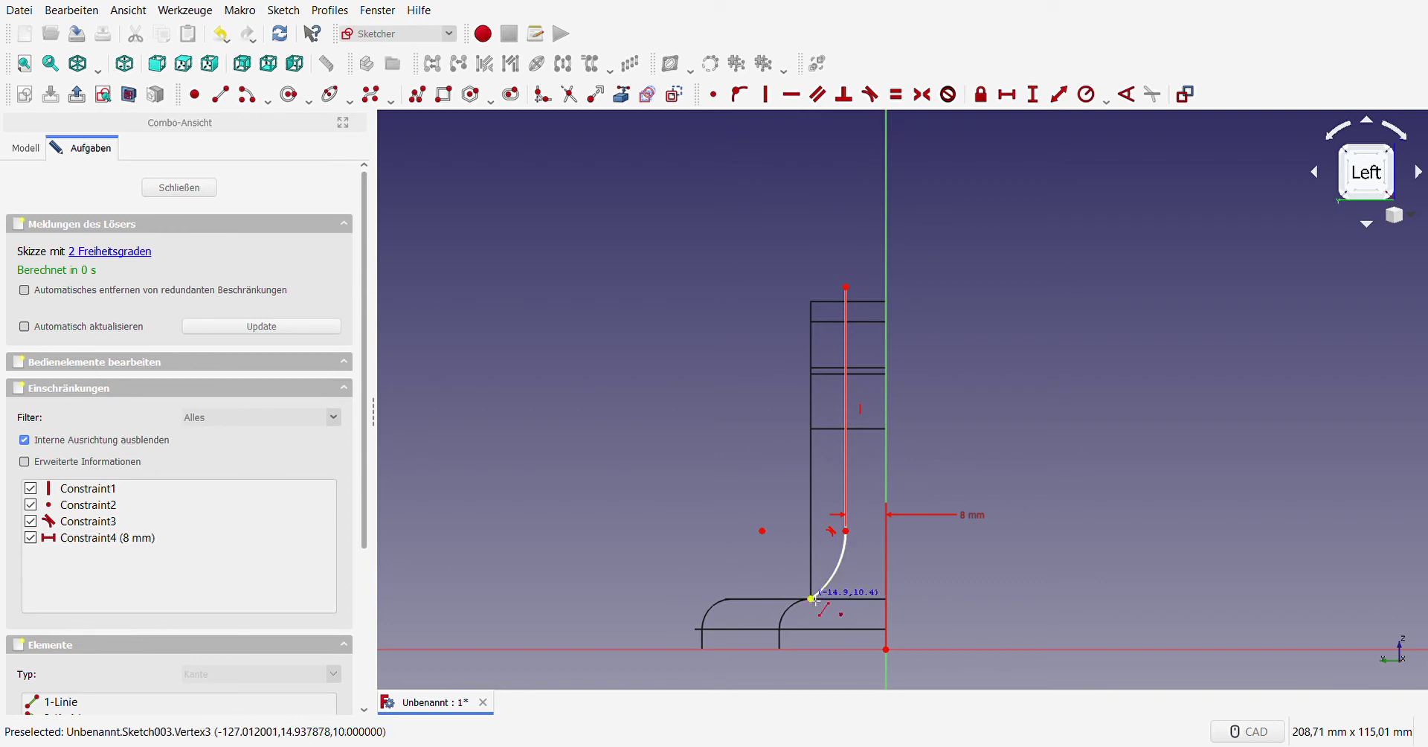
{"action": "left_click", "coordinate": [811, 286]}
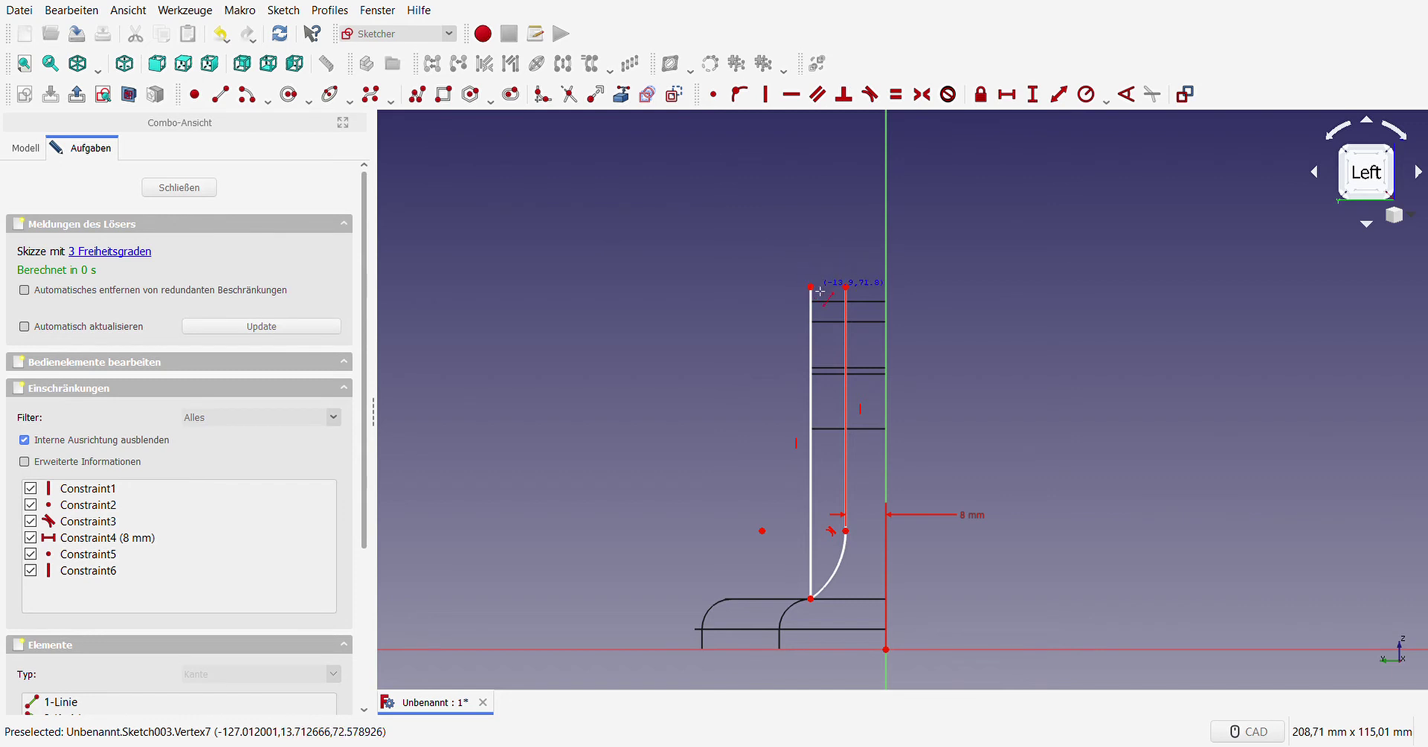
{"action": "left_click", "coordinate": [815, 290]}
{"action": "left_click", "coordinate": [846, 287]}
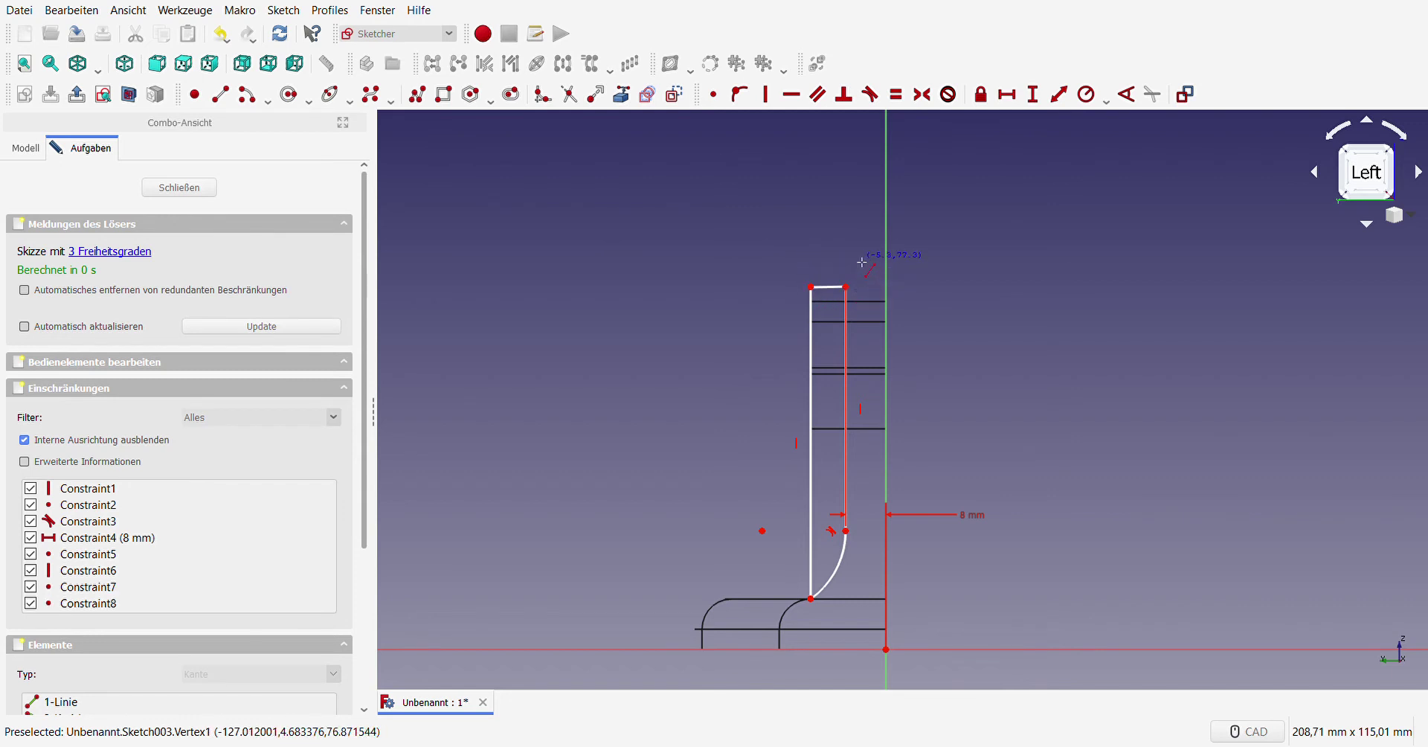
{"action": "left_click", "coordinate": [833, 287]}
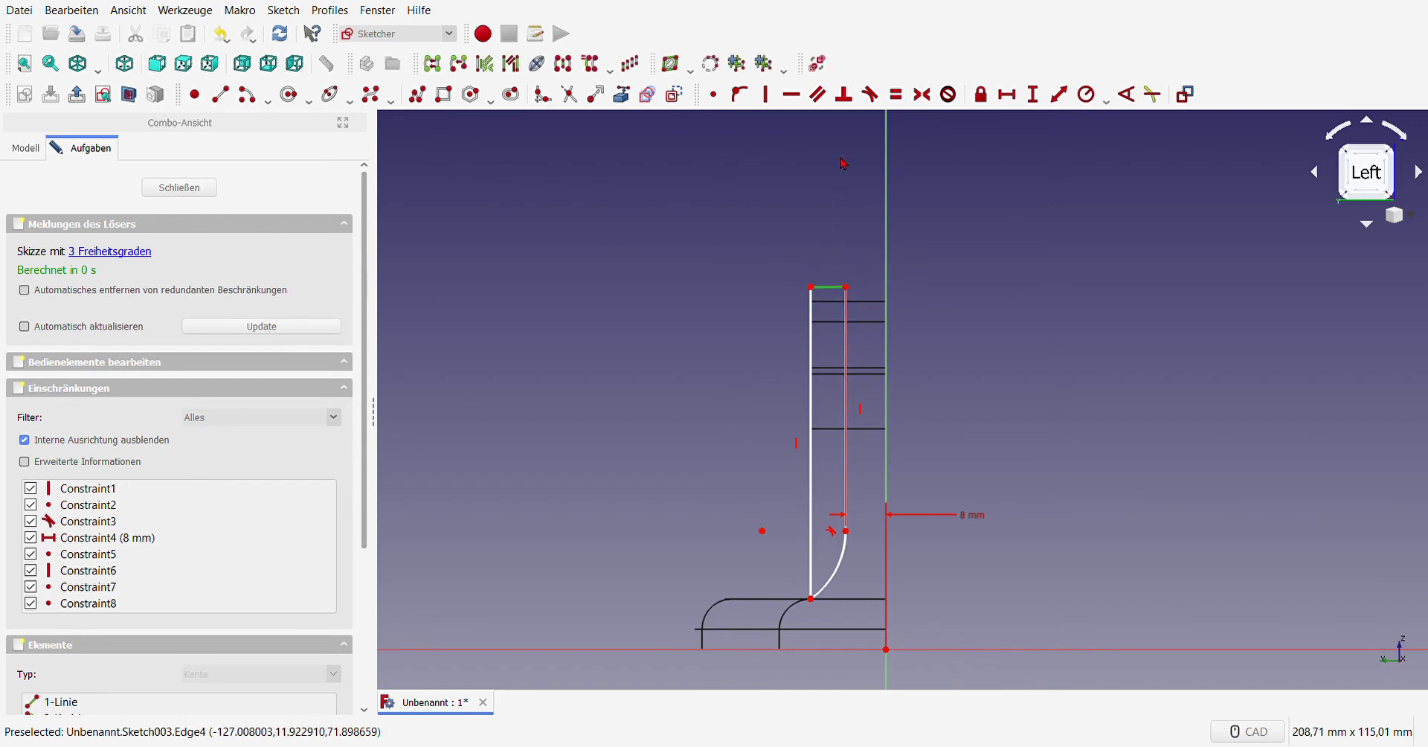
{"action": "left_click", "coordinate": [792, 95]}
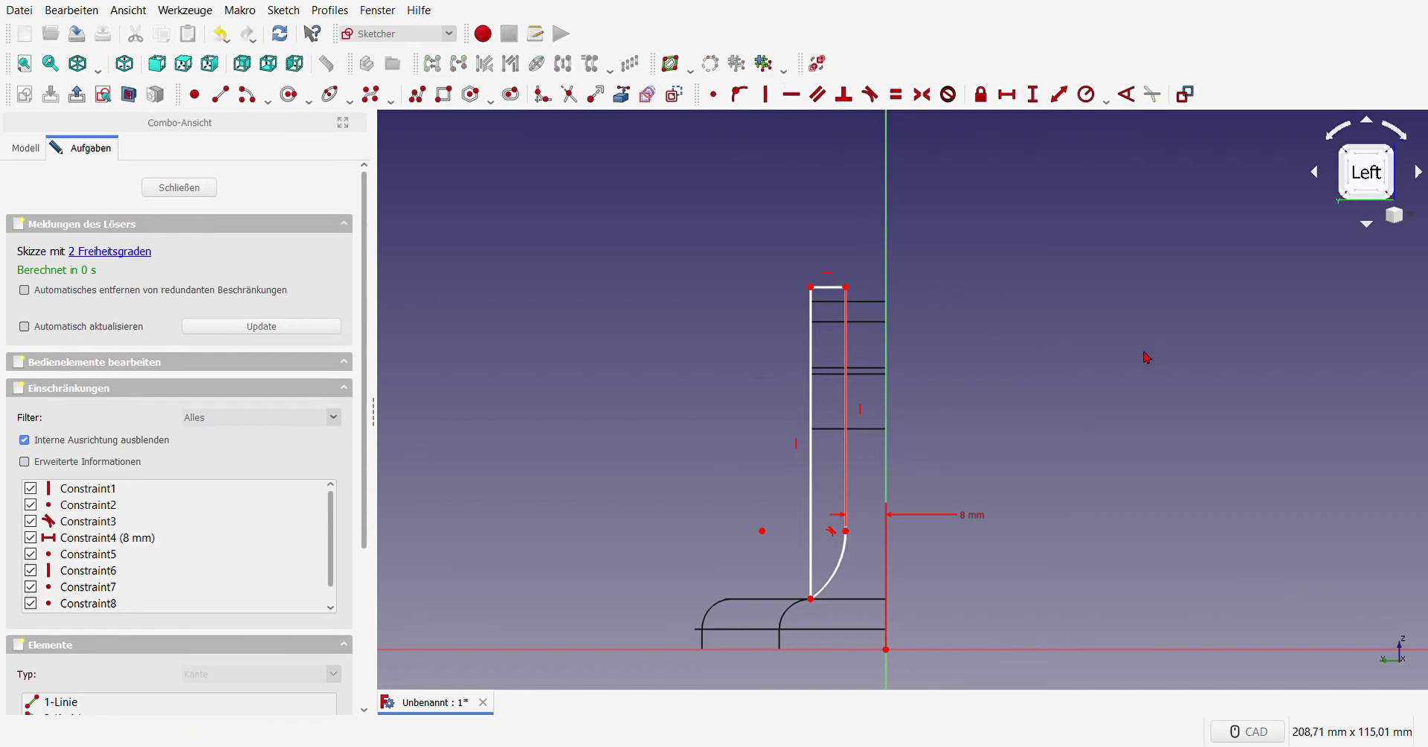
Step: Constrain the left vertical line to a 60 mm height
{"action": "left_click", "coordinate": [811, 406]}
{"action": "left_click", "coordinate": [1032, 94]}
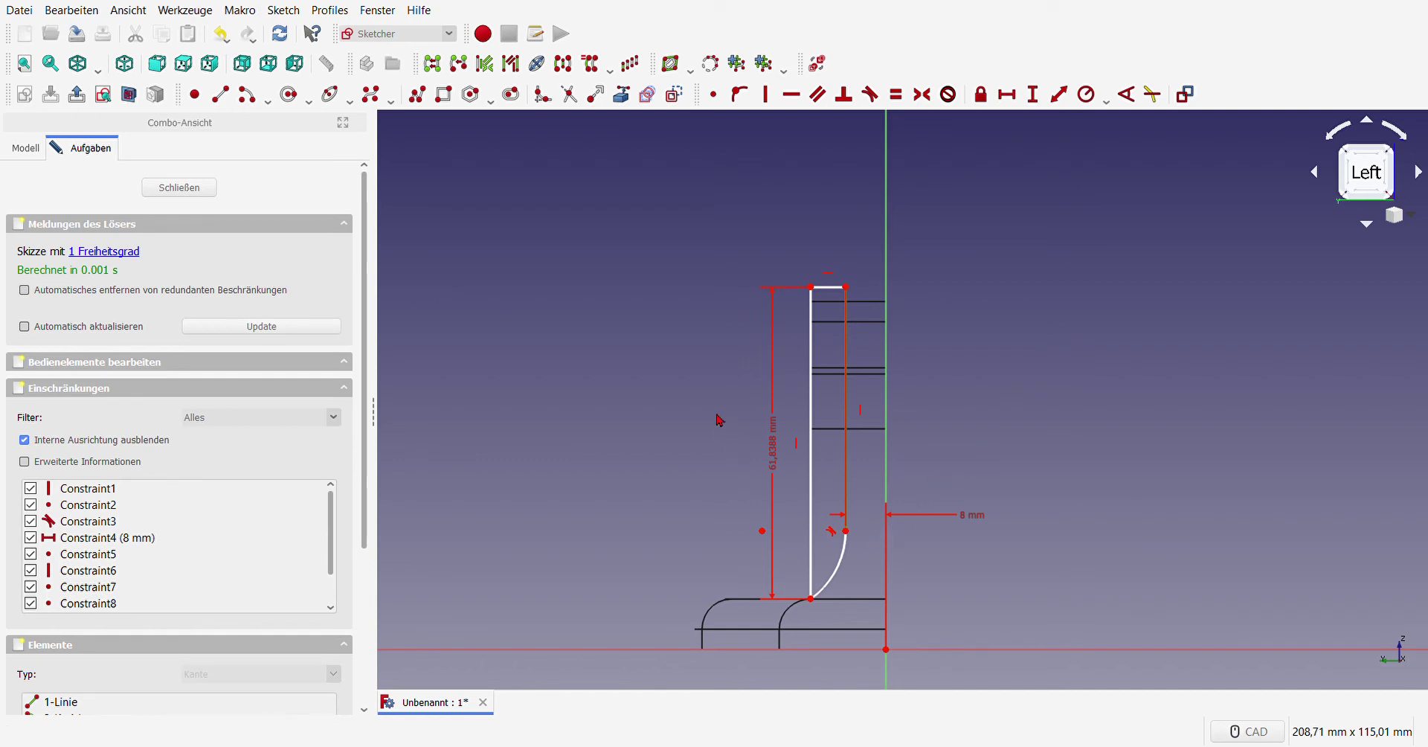
{"action": "key", "text": "Return"}
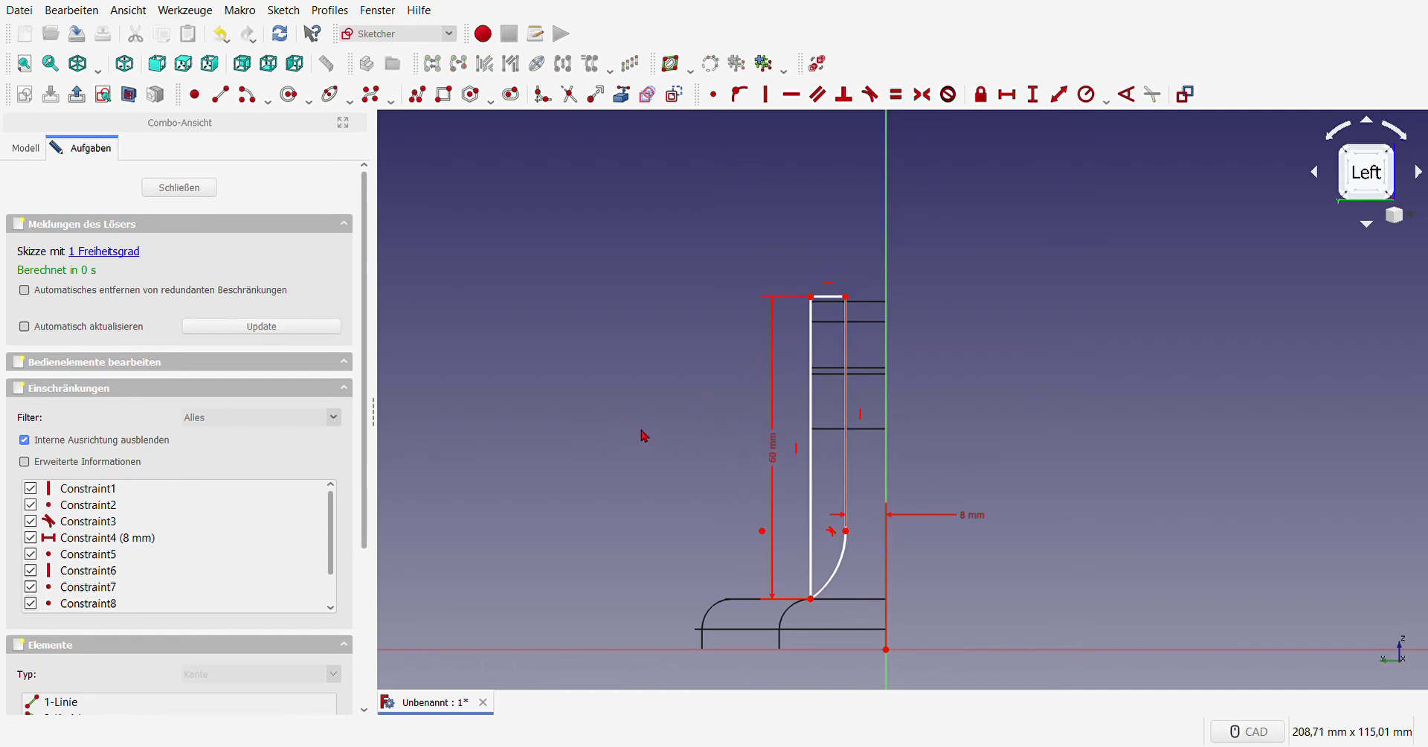
{"action": "scroll", "coordinate": [845, 568], "scroll_direction": "up", "scroll_amount": 4}
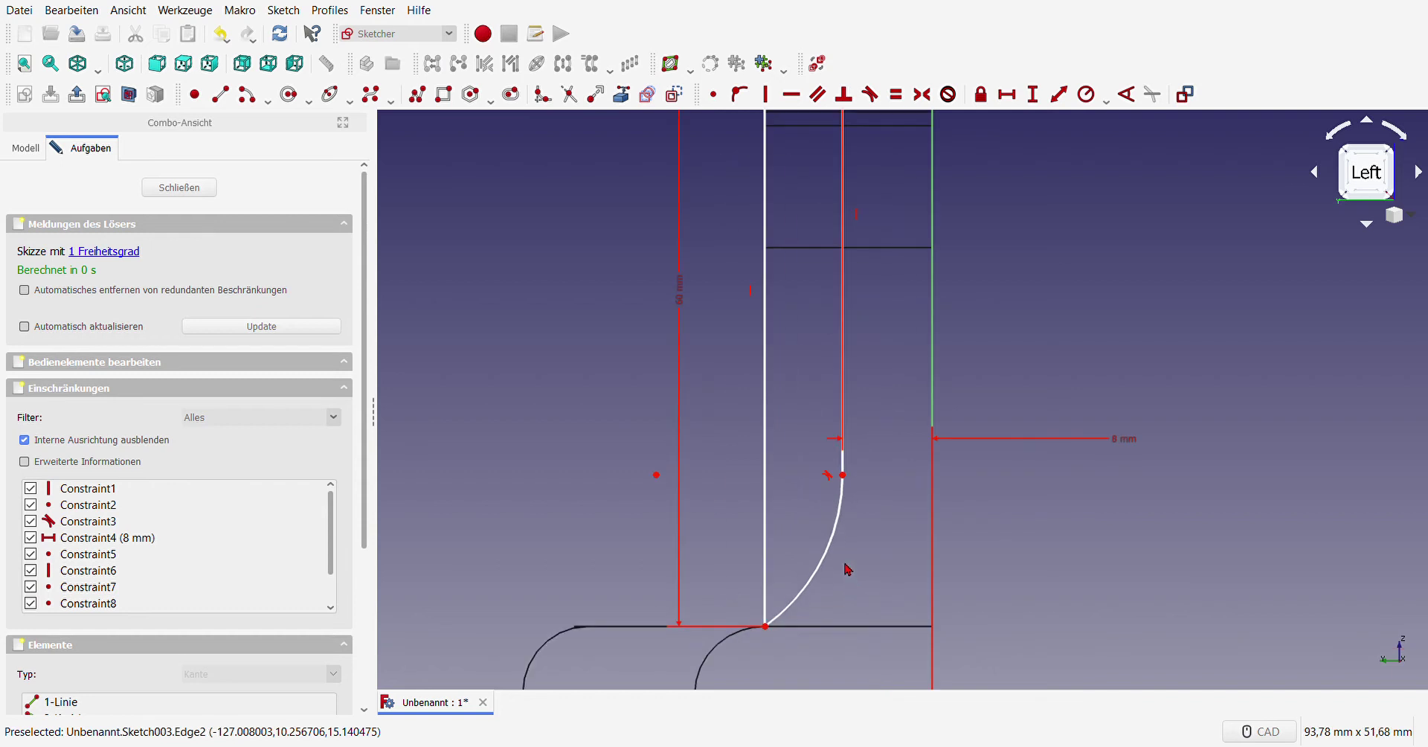
{"action": "scroll", "coordinate": [841, 562], "scroll_direction": "down", "scroll_amount": 2}
{"action": "scroll", "coordinate": [841, 559], "scroll_direction": "down", "scroll_amount": 2}
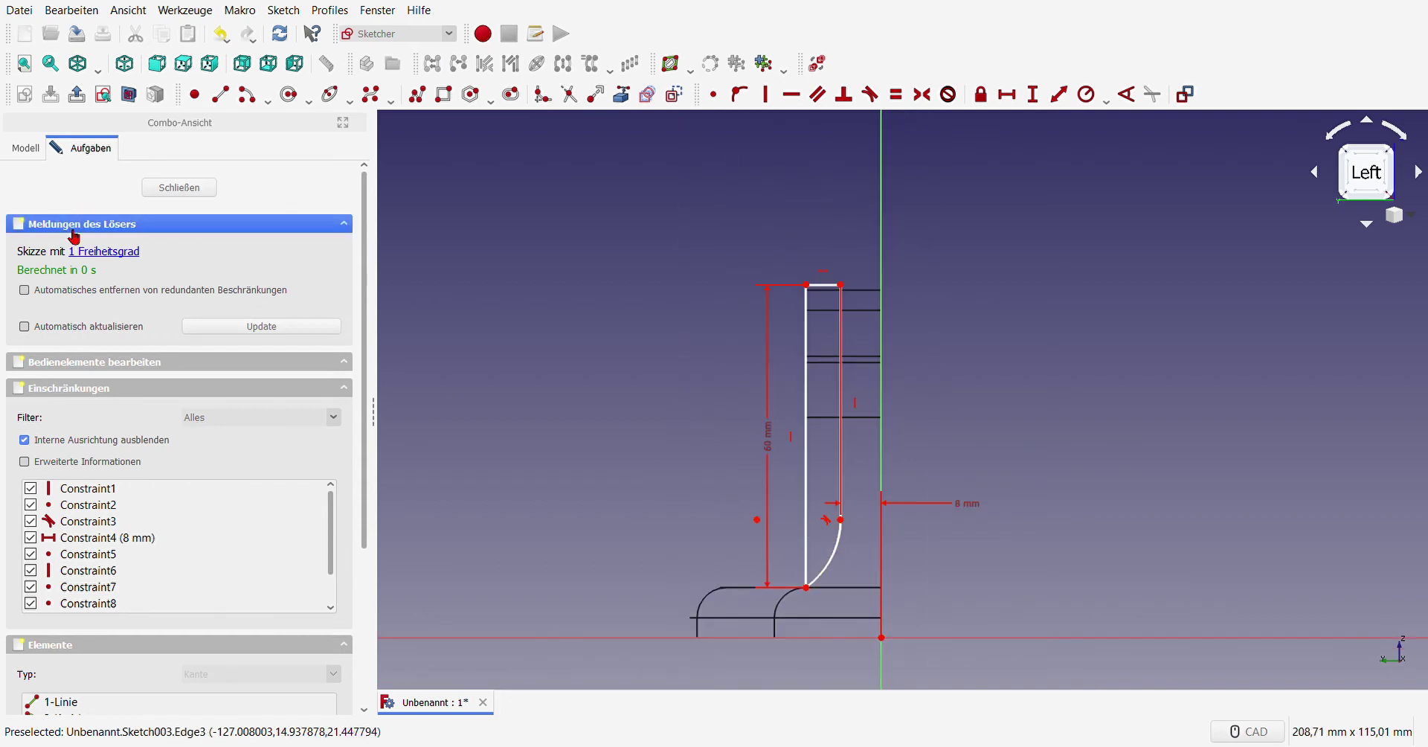
Step: Find the unconstrained element, give the arc an 18 mm radius, and close the sketch
{"action": "left_click", "coordinate": [114, 252]}
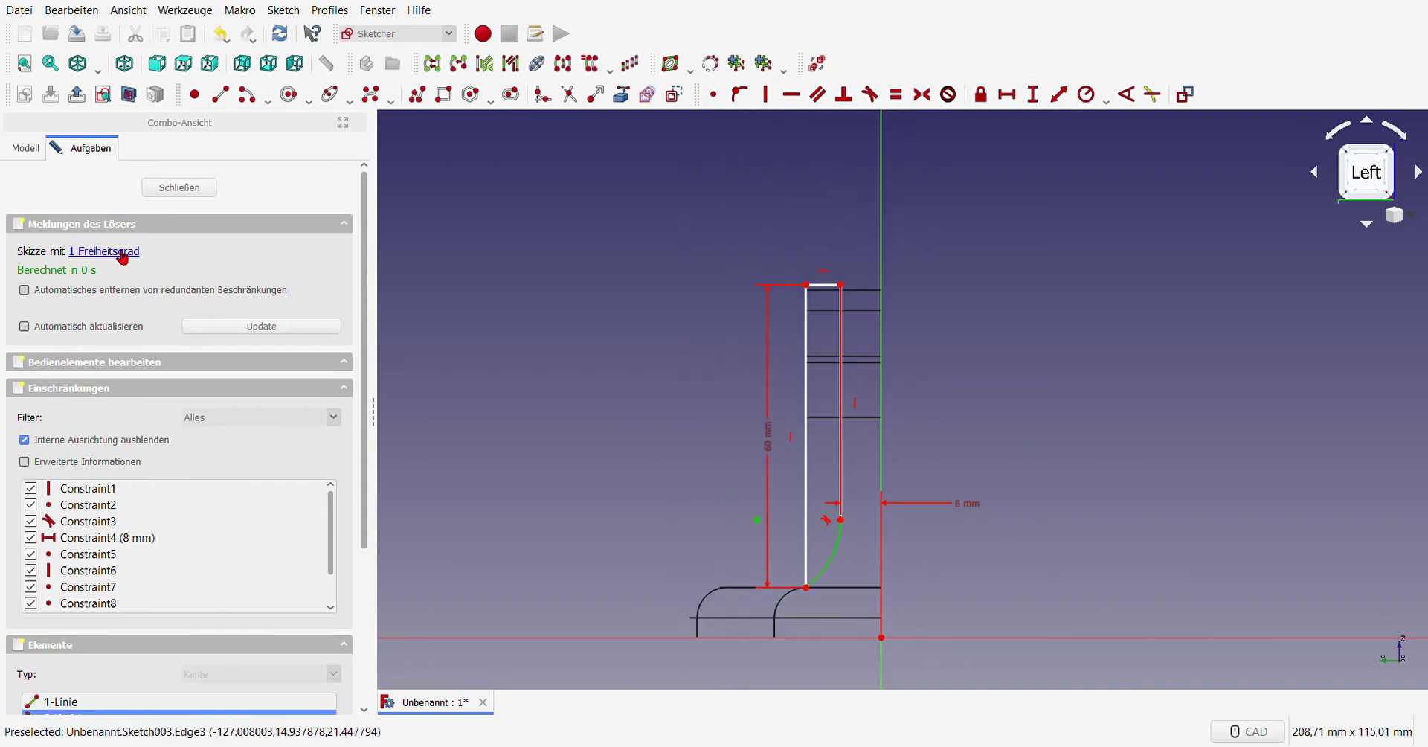
{"action": "left_click", "coordinate": [522, 362]}
{"action": "scroll", "coordinate": [824, 617], "scroll_direction": "up", "scroll_amount": 2}
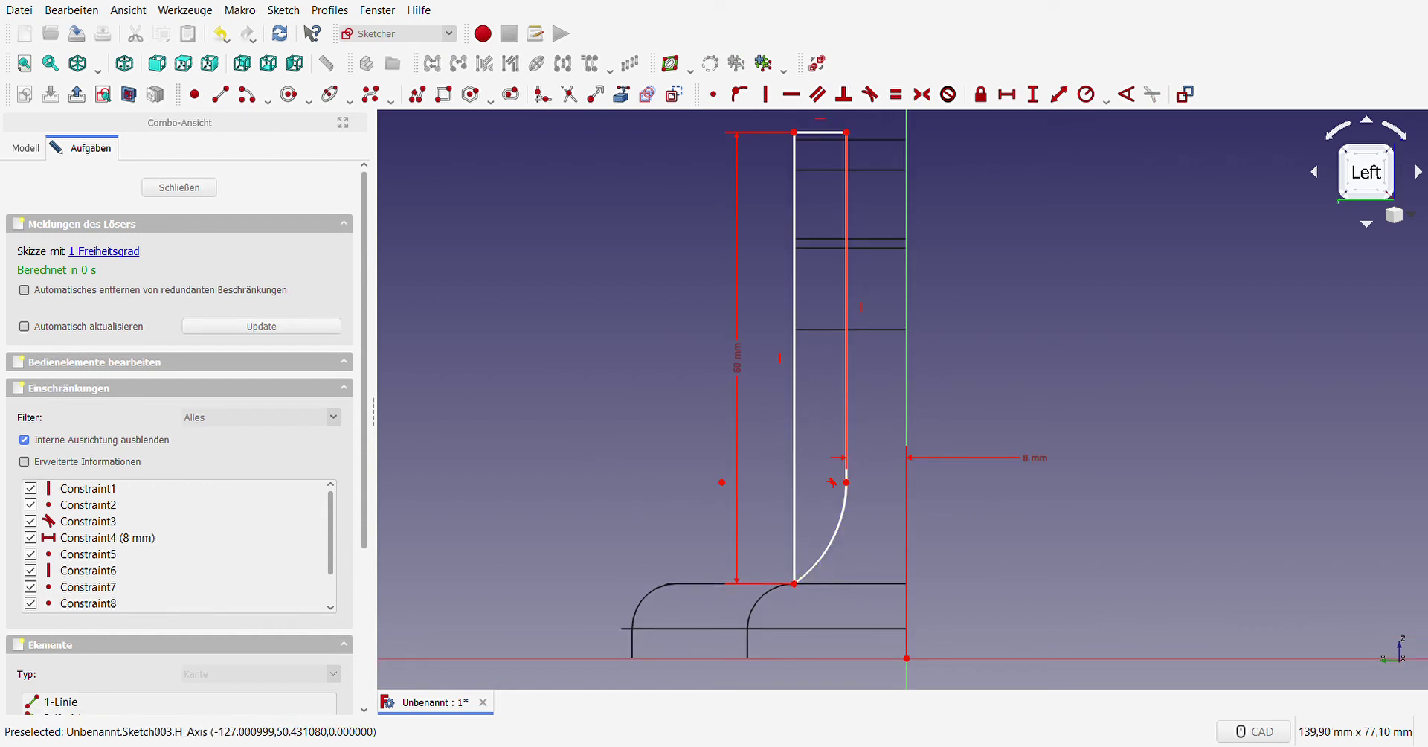
{"action": "left_click", "coordinate": [839, 532]}
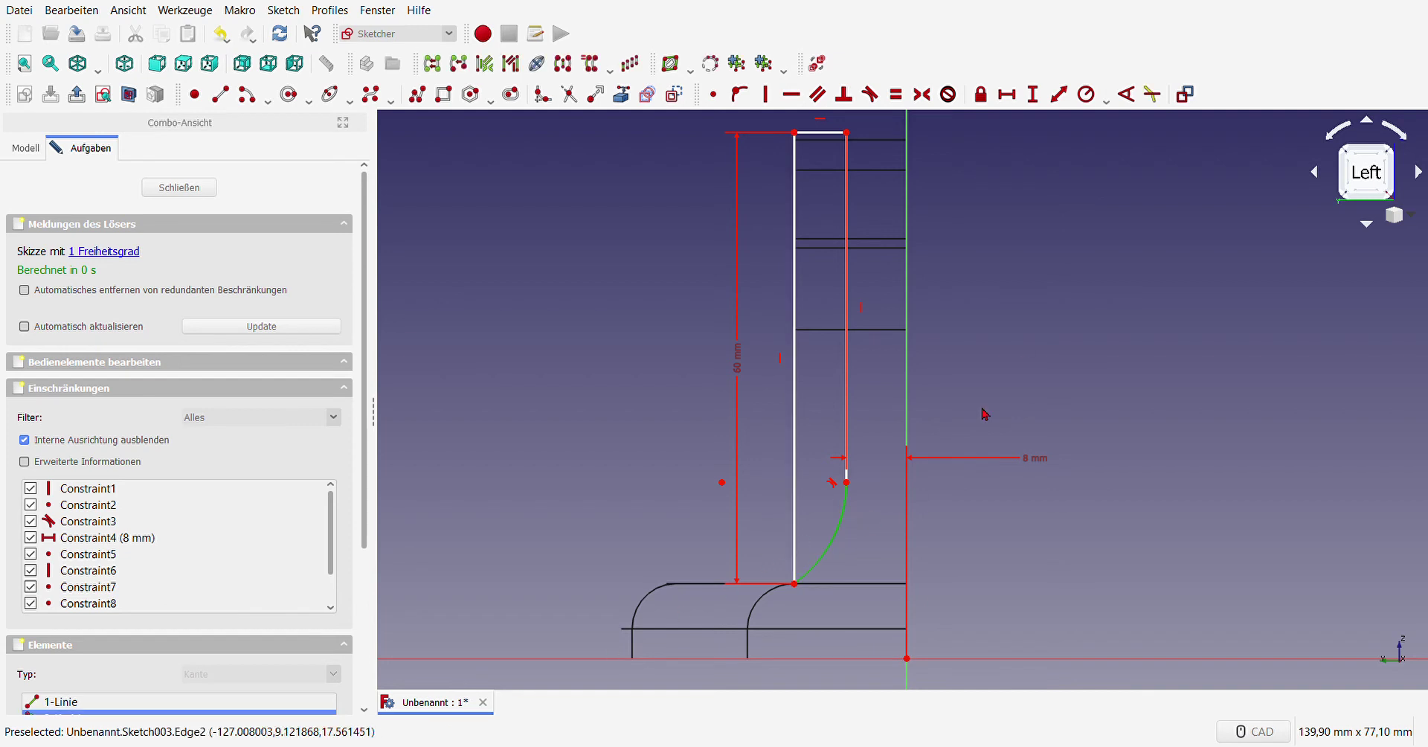
{"action": "left_click", "coordinate": [1086, 94]}
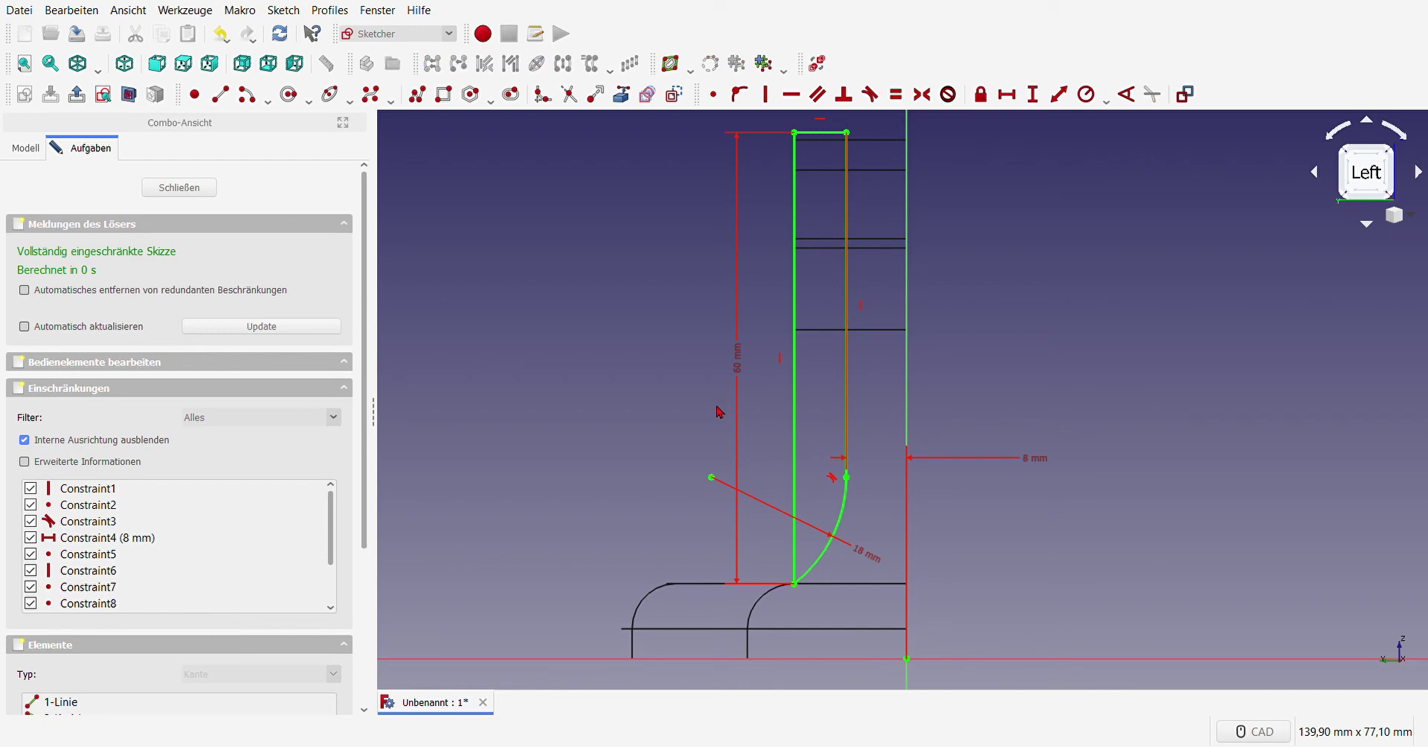
{"action": "scroll", "coordinate": [718, 417], "scroll_direction": "down", "scroll_amount": 2}
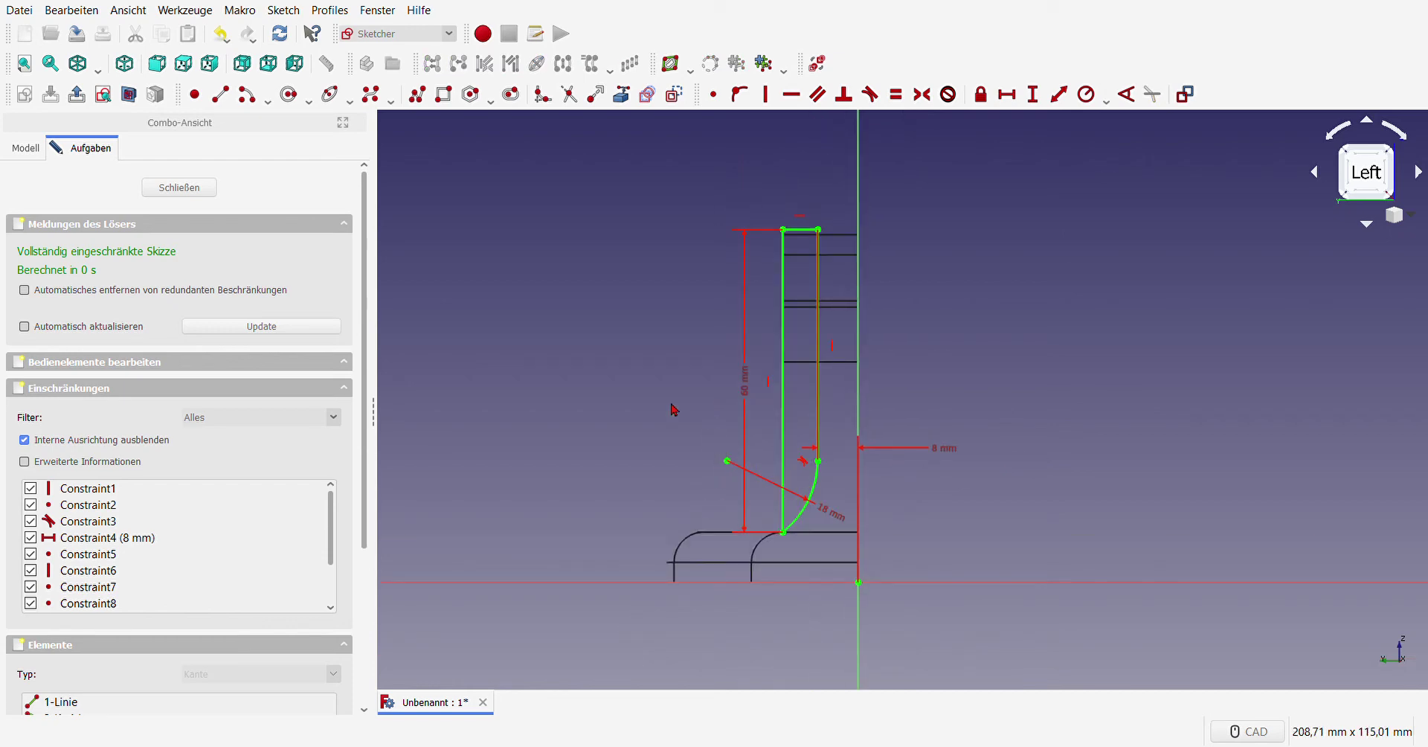
{"action": "left_click", "coordinate": [186, 189]}
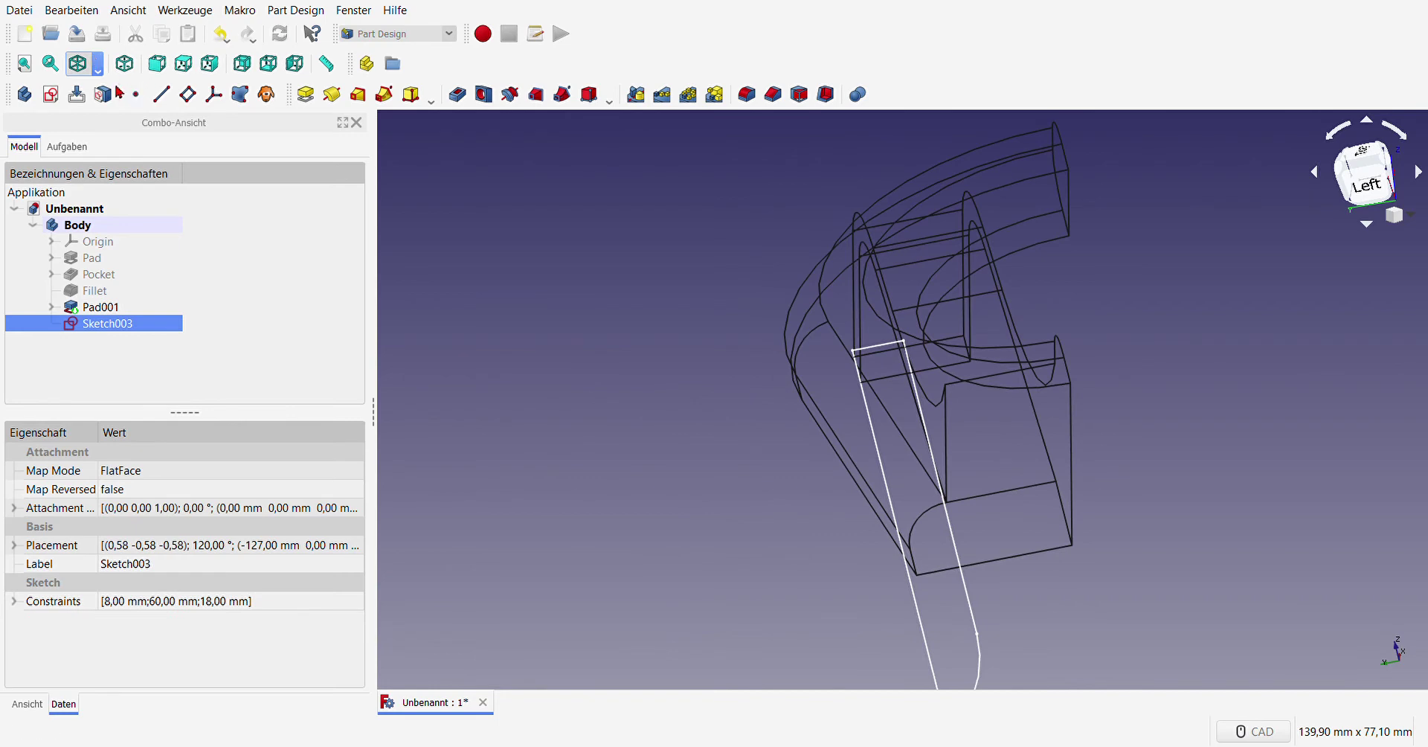
Step: Show the bracket shaded from an angled top view, then preview and cancel a pocket from Sketch003
{"action": "left_click", "coordinate": [78, 63]}
{"action": "mouse_move", "coordinate": [526, 442]}
{"action": "middle_mouse_down"}
{"action": "mouse_move", "coordinate": [692, 470]}
{"action": "mouse_move", "coordinate": [672, 466]}
{"action": "middle_mouse_up"}
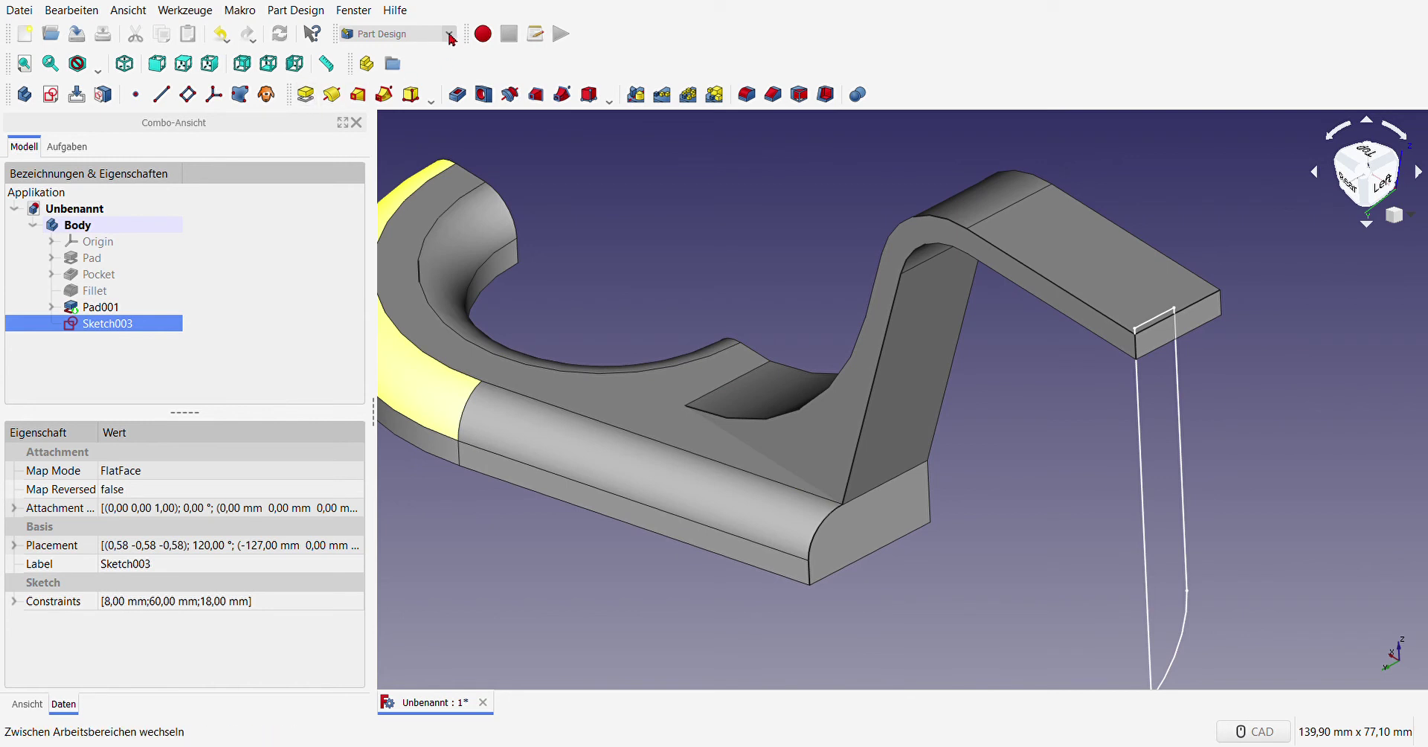
{"action": "left_click", "coordinate": [458, 94]}
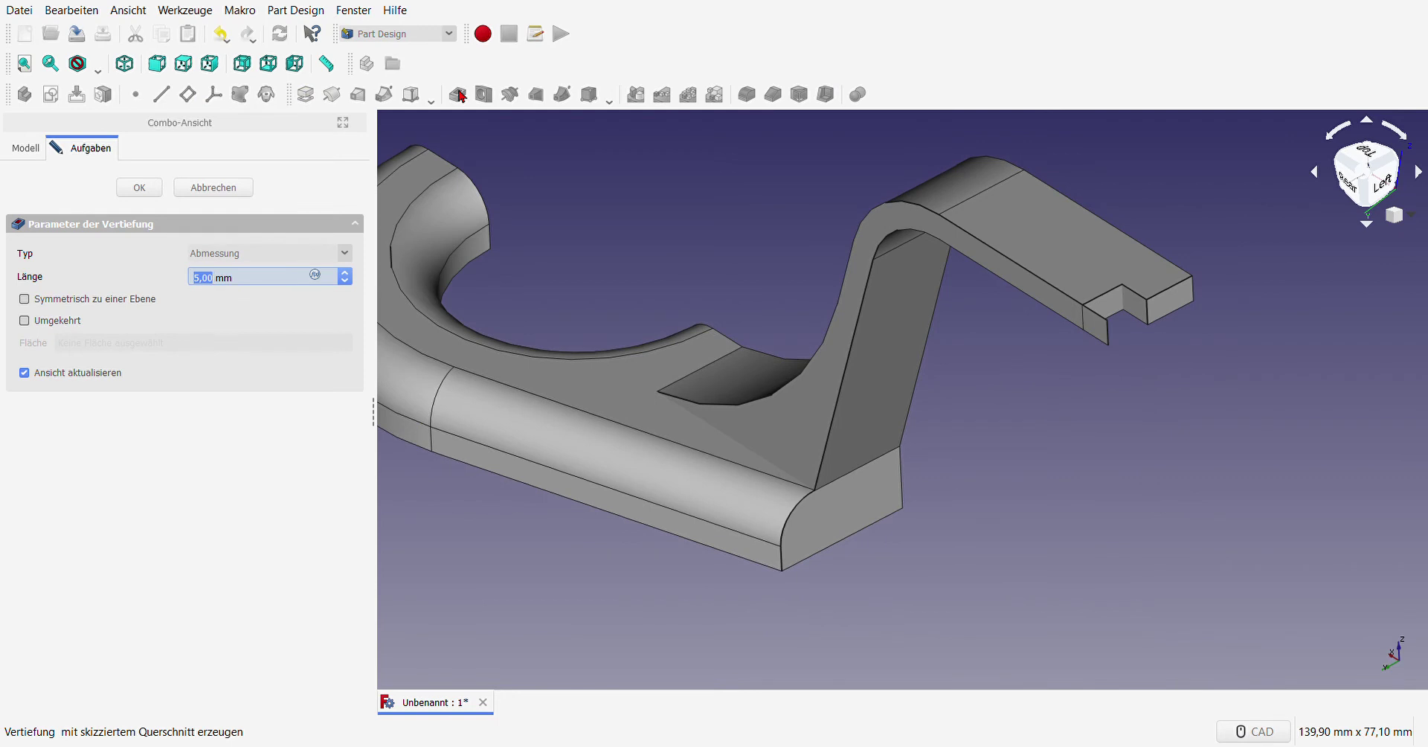
{"action": "left_click", "coordinate": [218, 191]}
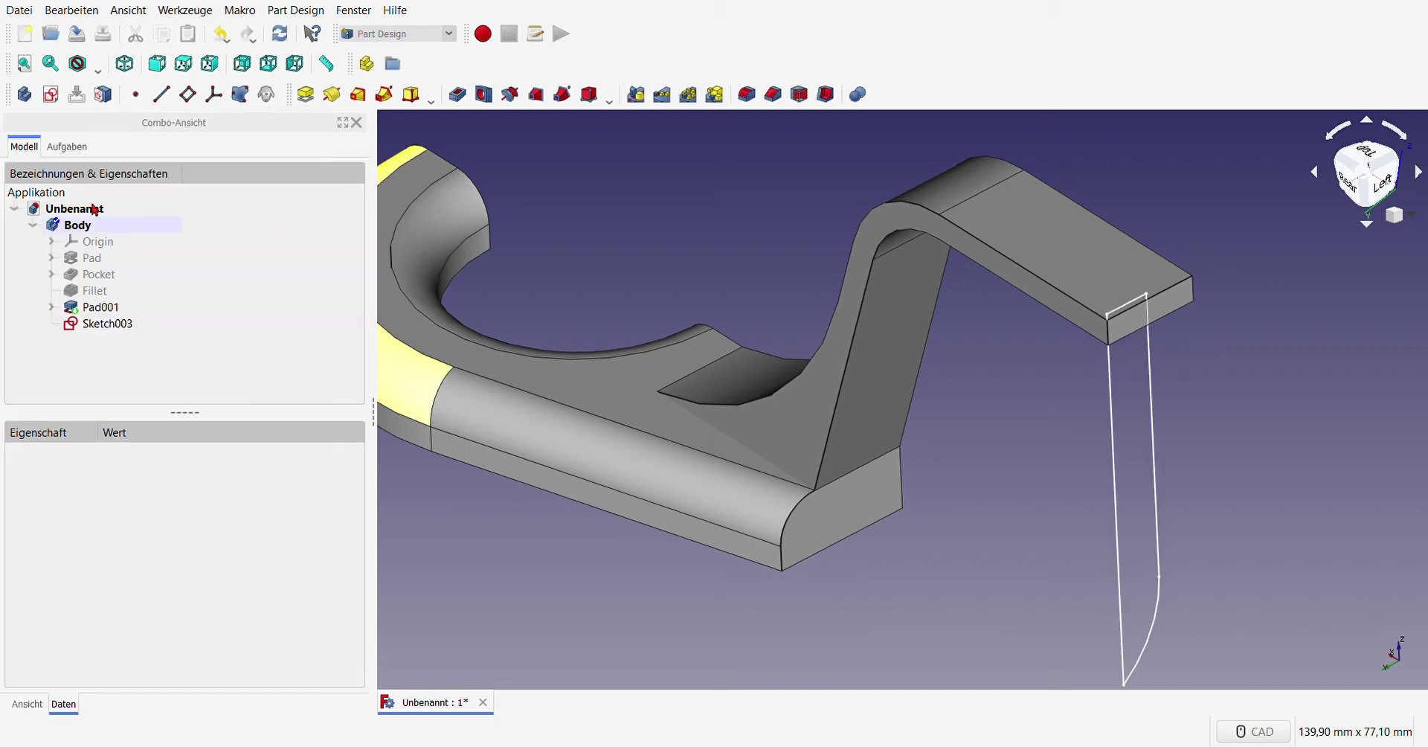
Step: Reopen Sketch003 and delete the profile's left vertical line
{"action": "double_click", "coordinate": [101, 324]}
{"action": "scroll", "coordinate": [683, 325], "scroll_direction": "down", "scroll_amount": 5}
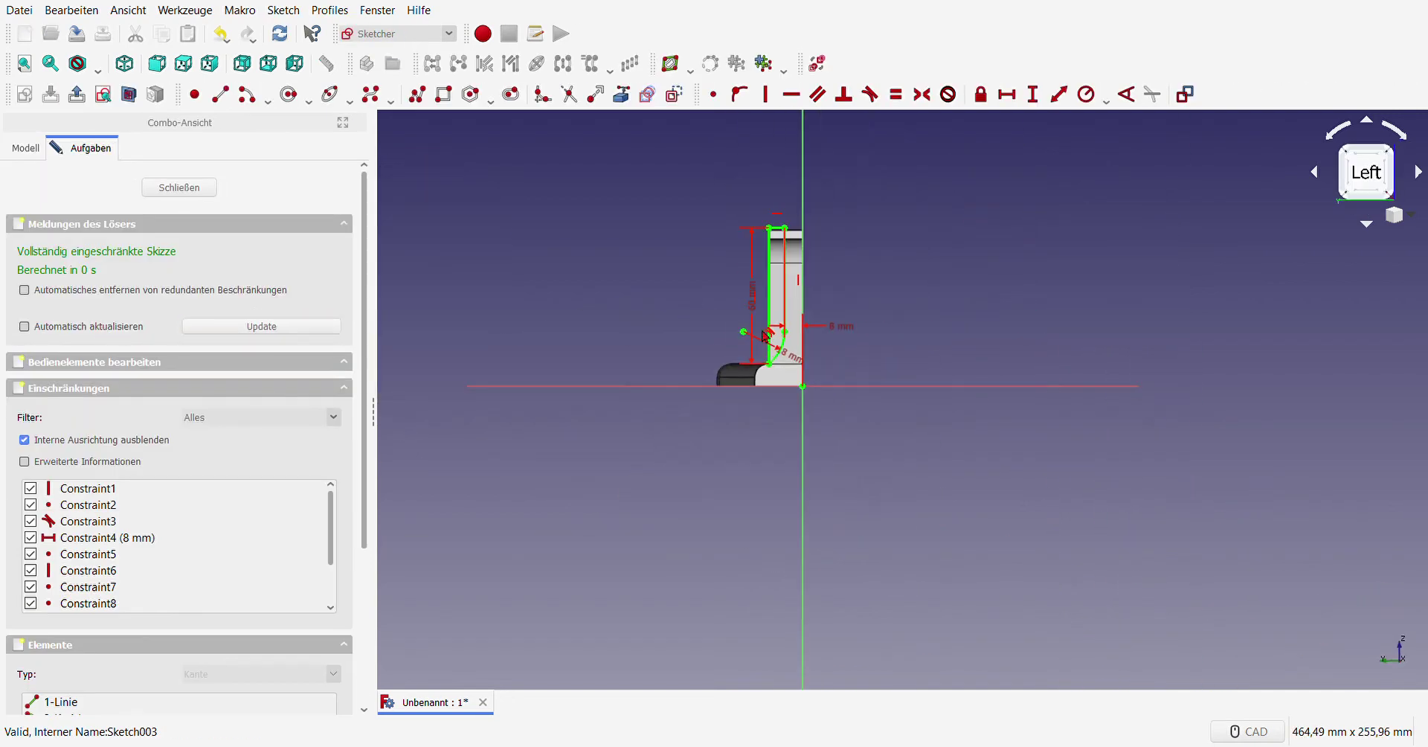
{"action": "scroll", "coordinate": [791, 165], "scroll_direction": "up", "scroll_amount": 5}
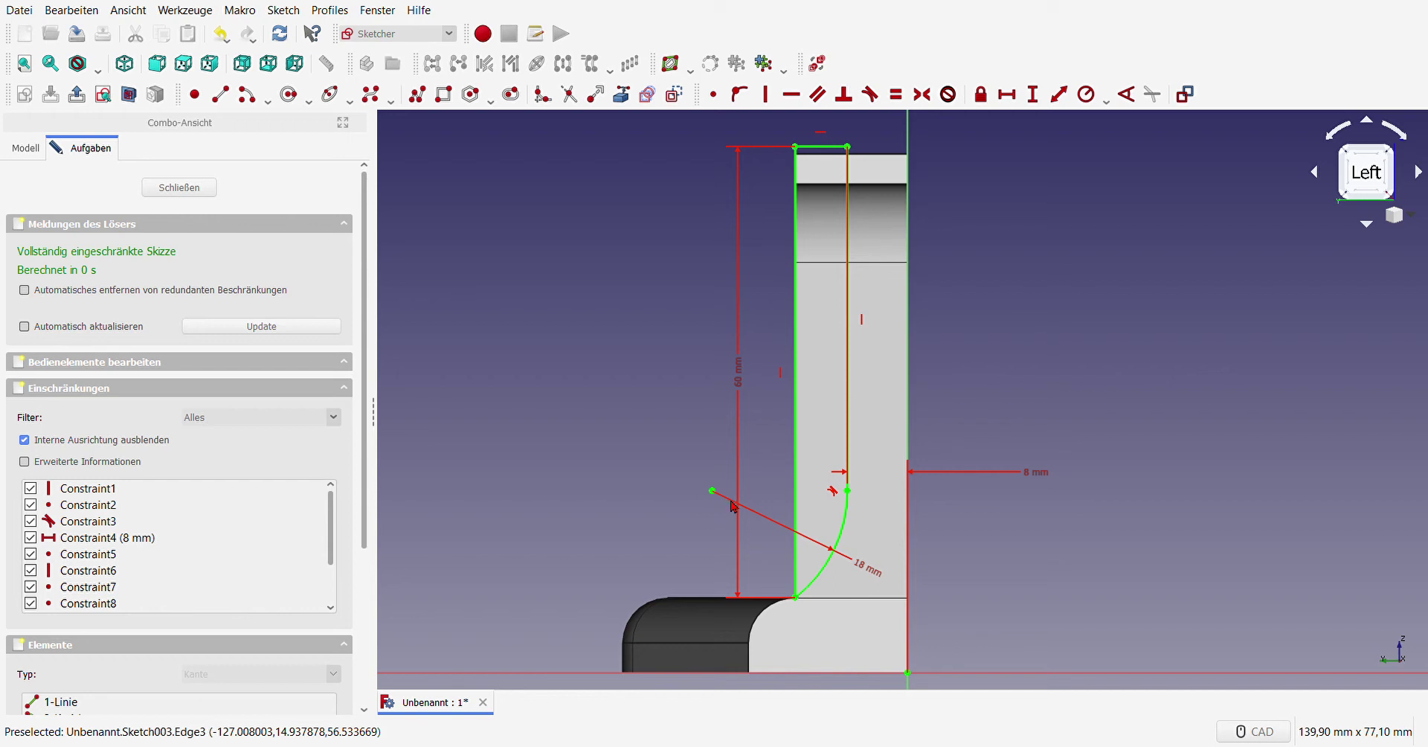
{"action": "left_click", "coordinate": [795, 481]}
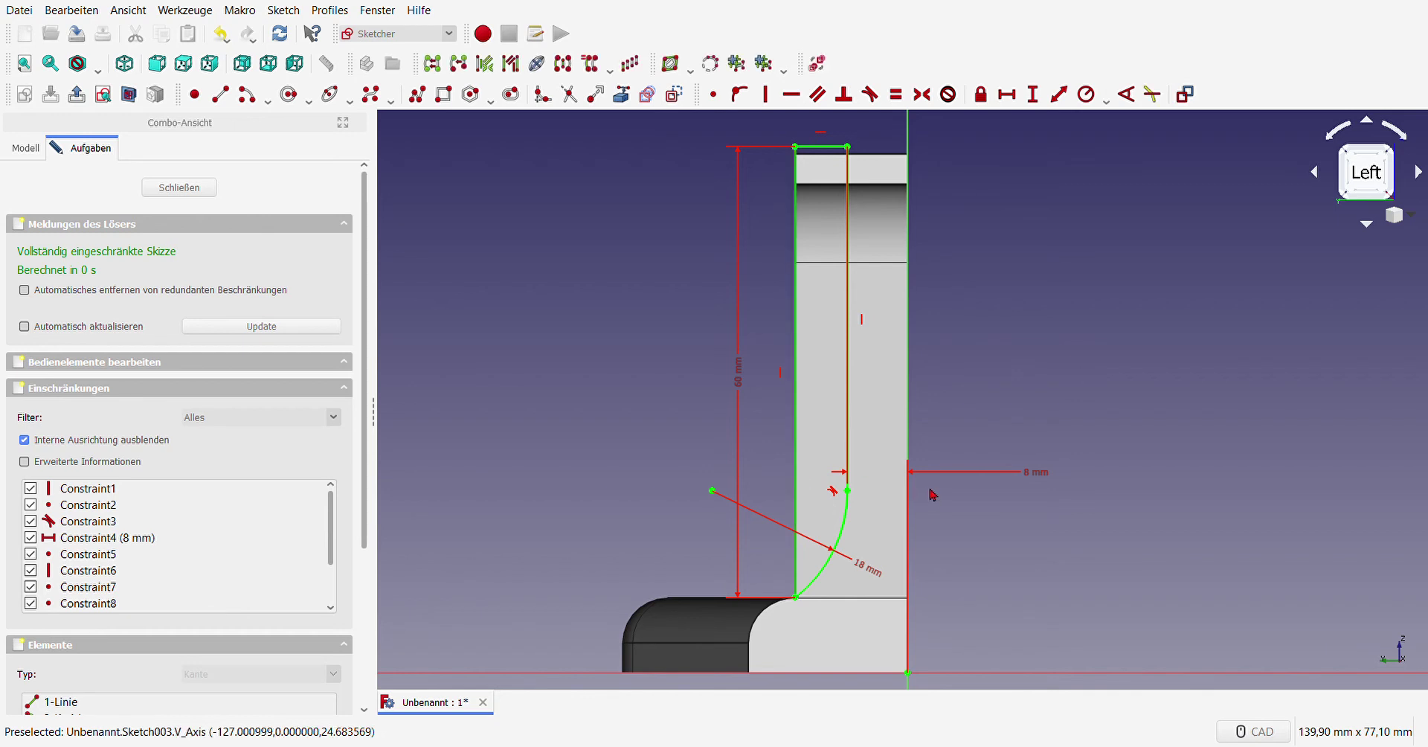
{"action": "key", "text": "Delete"}
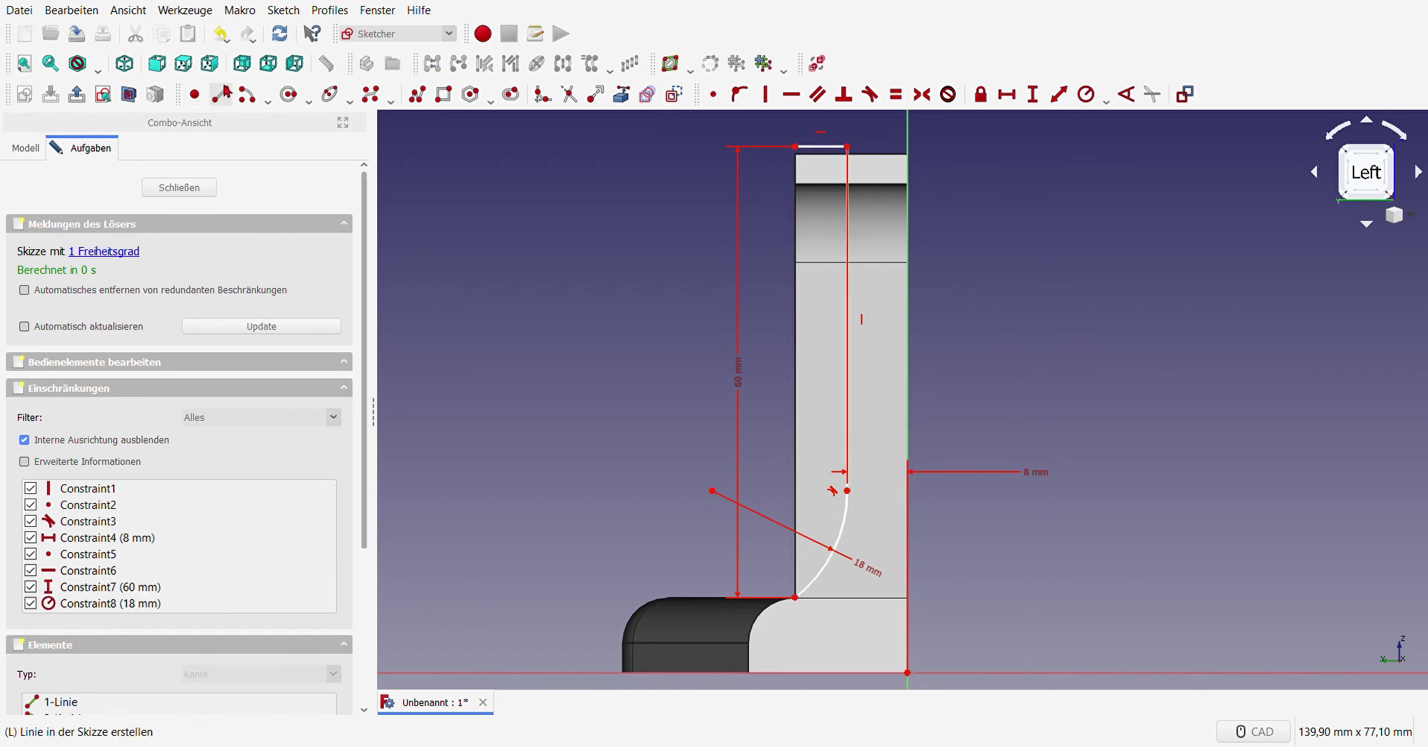
Step: Draw a short horizontal line from the arc's bottom end, then a vertical line up to the top
{"action": "left_click", "coordinate": [220, 94]}
{"action": "scroll", "coordinate": [795, 597], "scroll_direction": "up", "scroll_amount": 5}
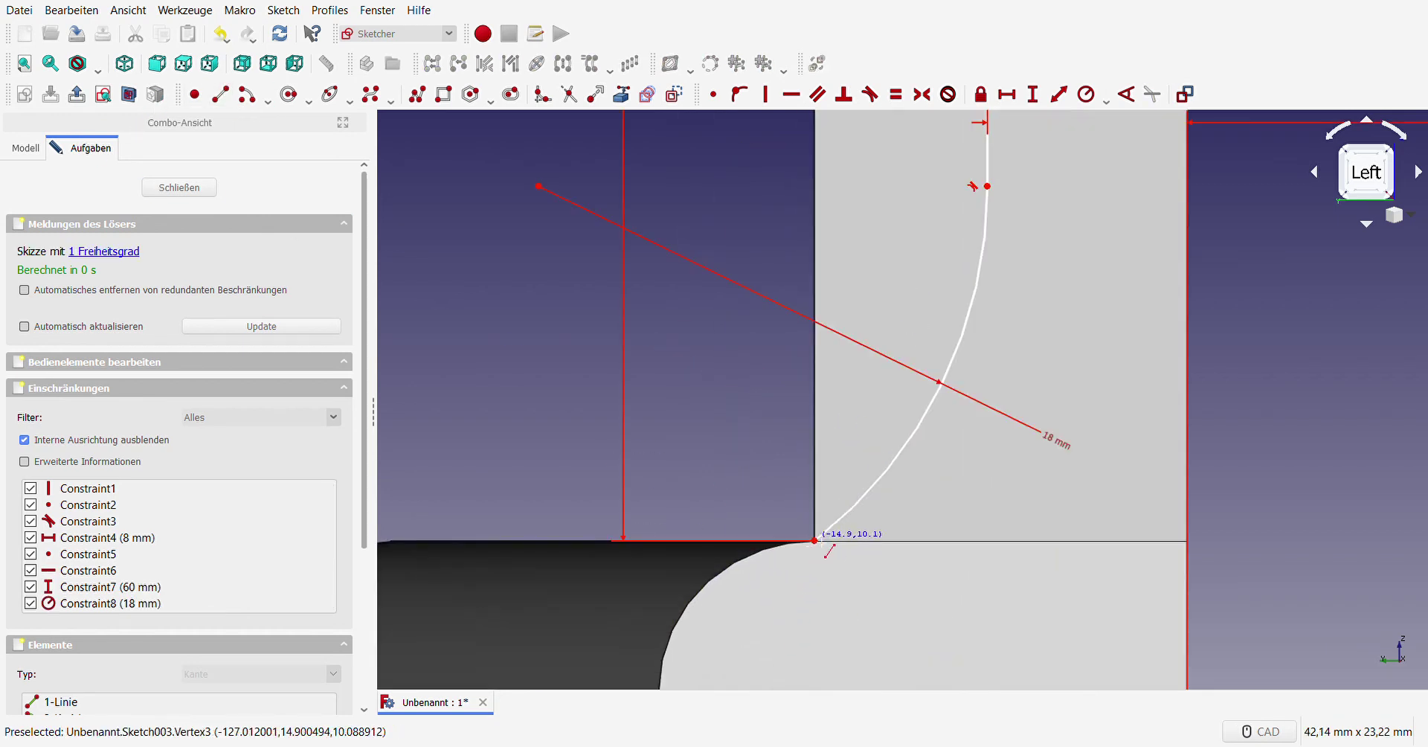
{"action": "left_click", "coordinate": [816, 541]}
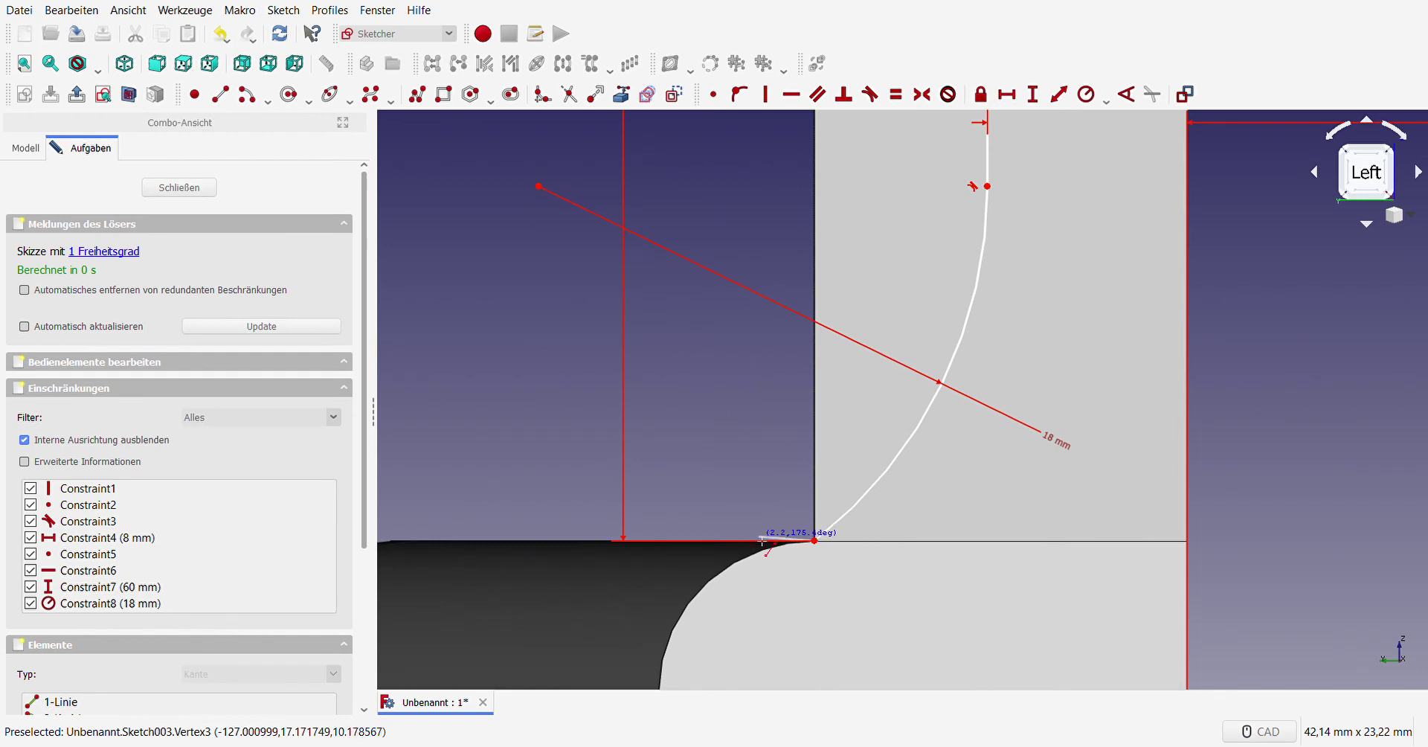
{"action": "left_click", "coordinate": [762, 539]}
{"action": "scroll", "coordinate": [764, 535], "scroll_direction": "down", "scroll_amount": 5}
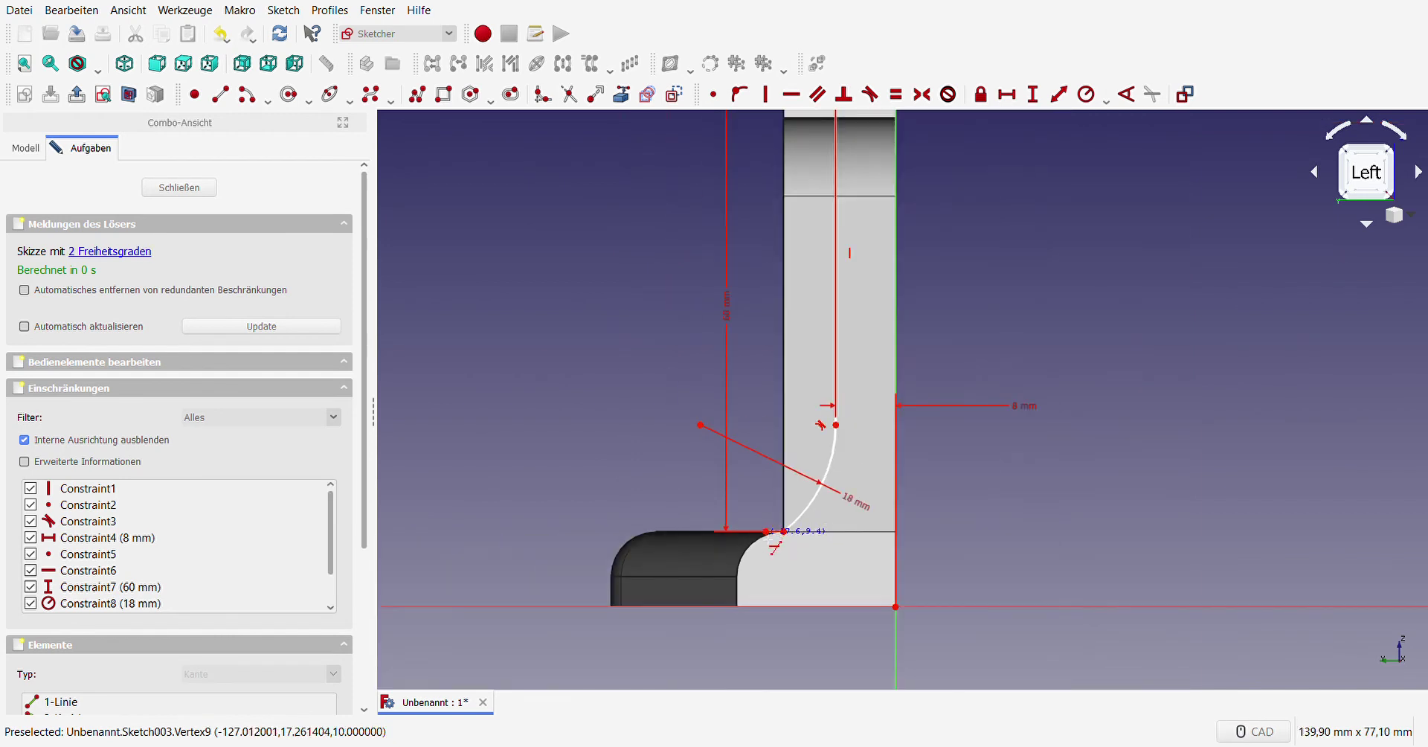
{"action": "scroll", "coordinate": [769, 532], "scroll_direction": "down", "scroll_amount": 5}
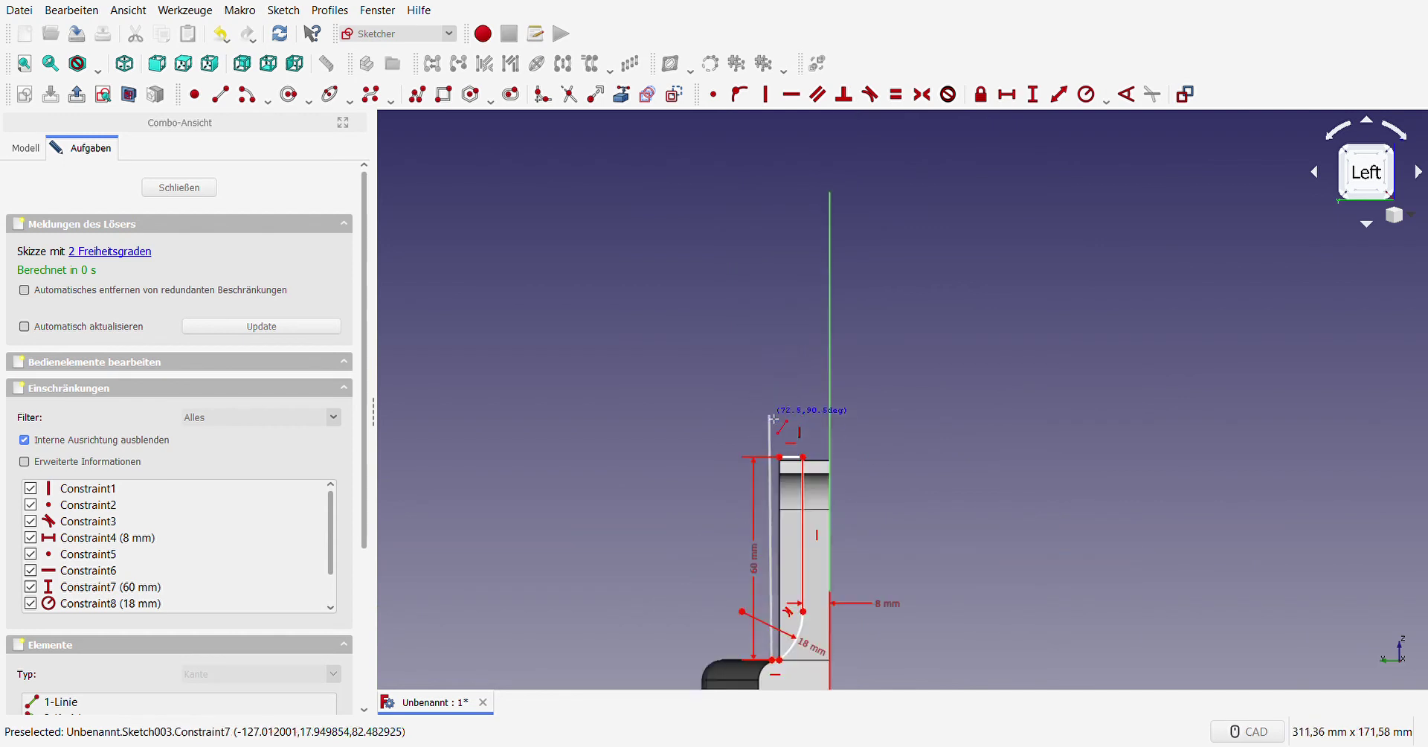
{"action": "scroll", "coordinate": [771, 450], "scroll_direction": "up", "scroll_amount": 4}
{"action": "scroll", "coordinate": [771, 451], "scroll_direction": "up", "scroll_amount": 4}
{"action": "left_click", "coordinate": [771, 488]}
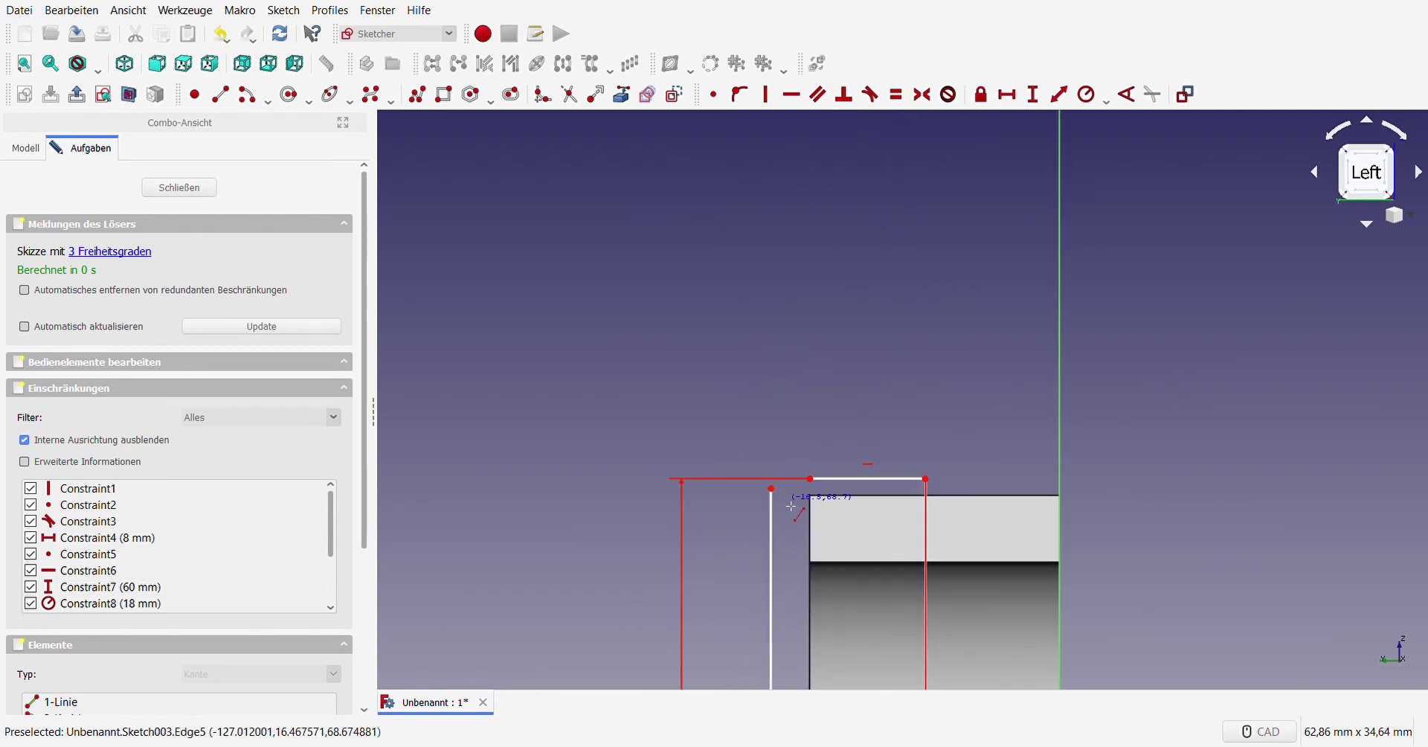
{"action": "key", "text": "Escape"}
Step: Join the two loose top-corner points and shift the new vertical line slightly left
{"action": "left_click_drag", "start_coordinate": [763, 462], "coordinate": [841, 509]}
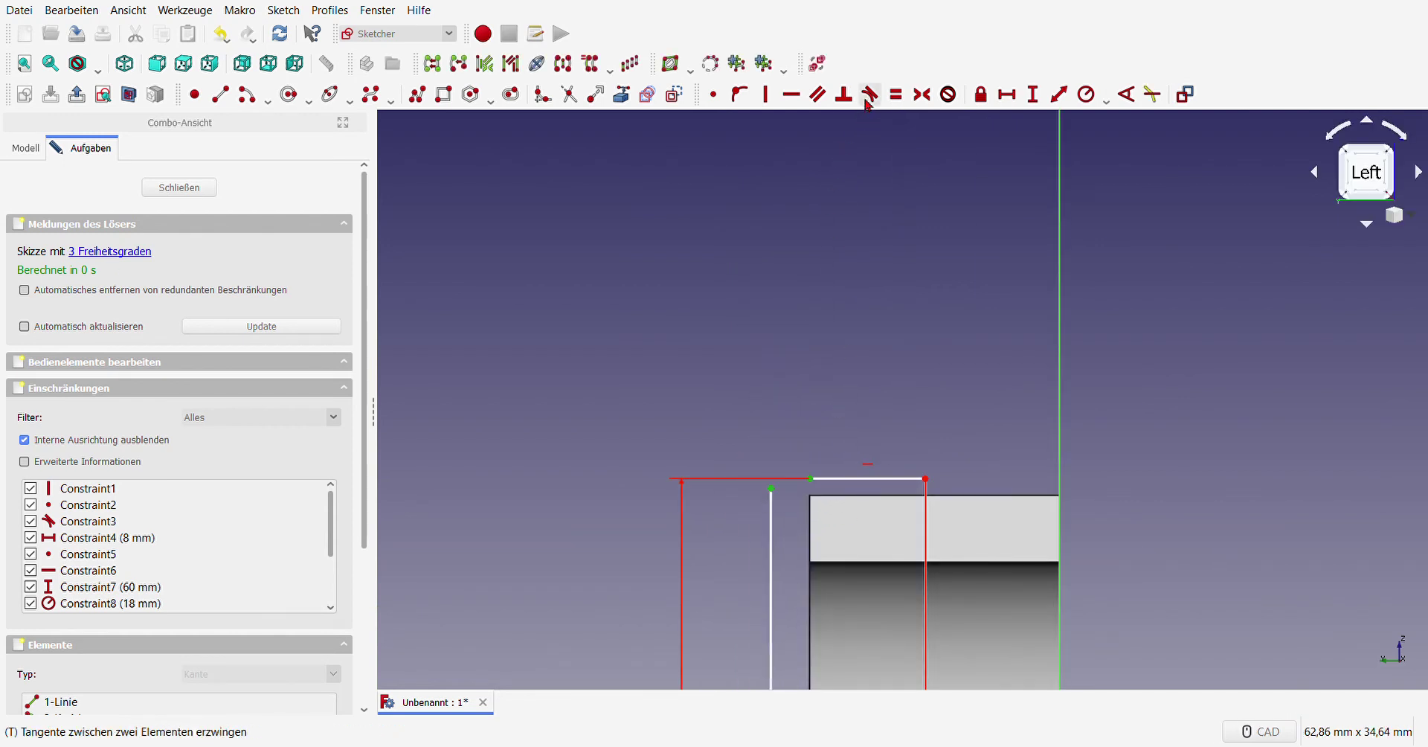
{"action": "left_click", "coordinate": [722, 97]}
{"action": "scroll", "coordinate": [823, 466], "scroll_direction": "down", "scroll_amount": 3}
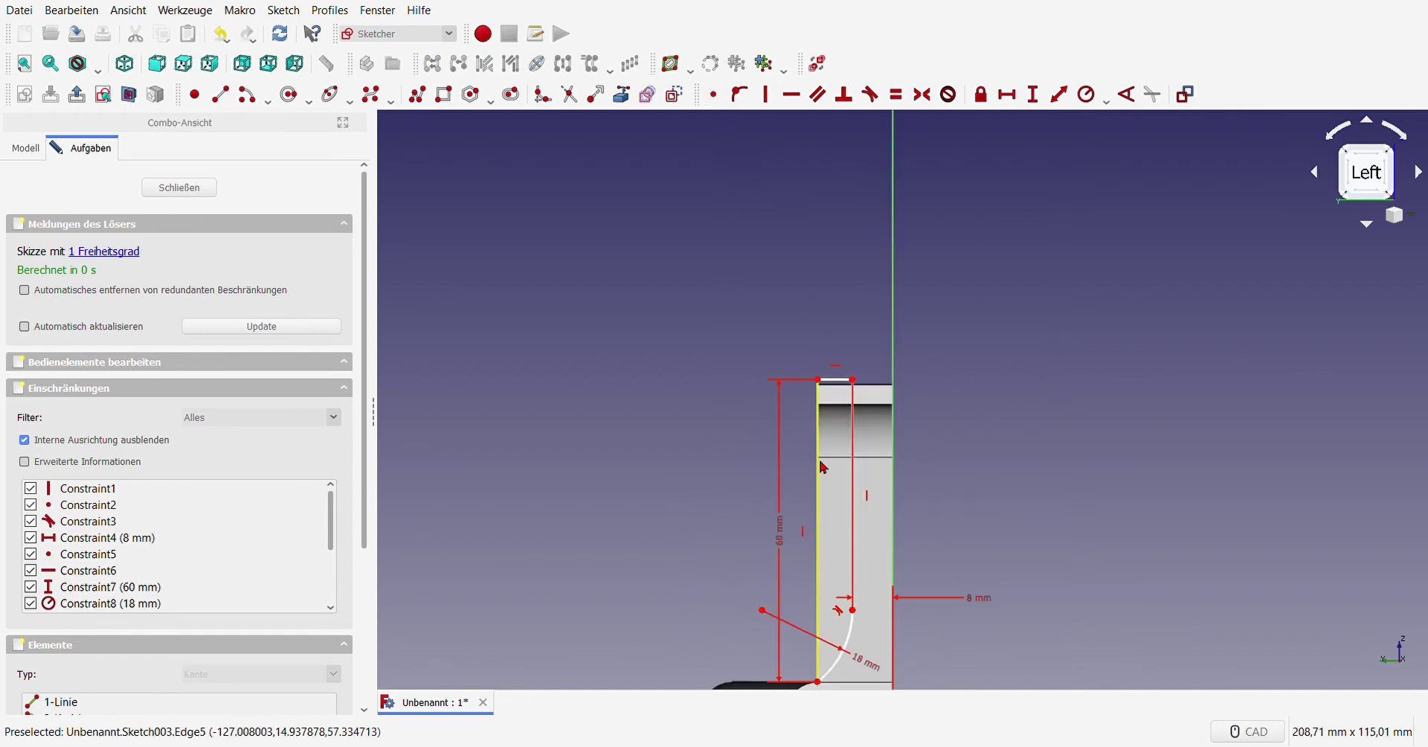
{"action": "scroll", "coordinate": [803, 631], "scroll_direction": "up", "scroll_amount": 4}
{"action": "left_click_drag", "start_coordinate": [853, 541], "coordinate": [832, 561]}
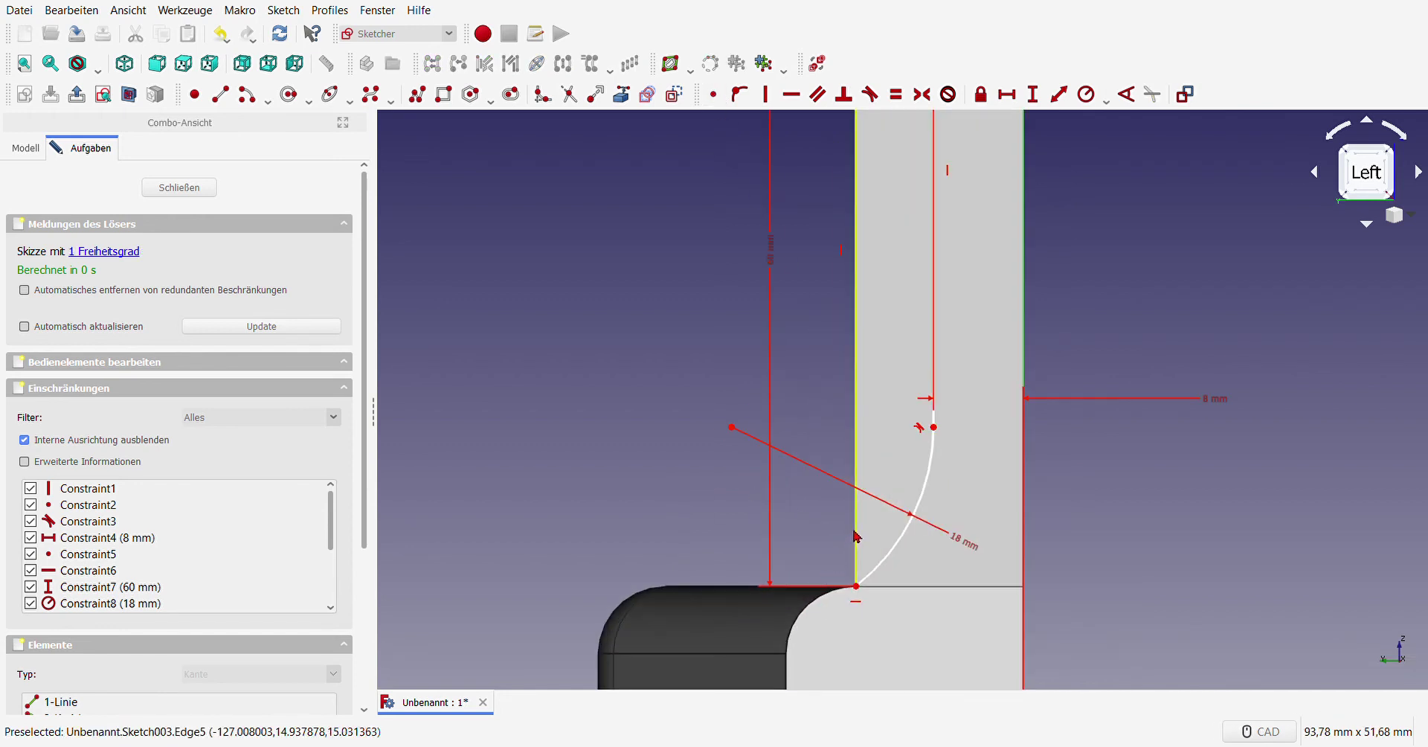
Step: Give the short bottom line a 2 mm horizontal length and close the sketch
{"action": "left_click", "coordinate": [835, 588]}
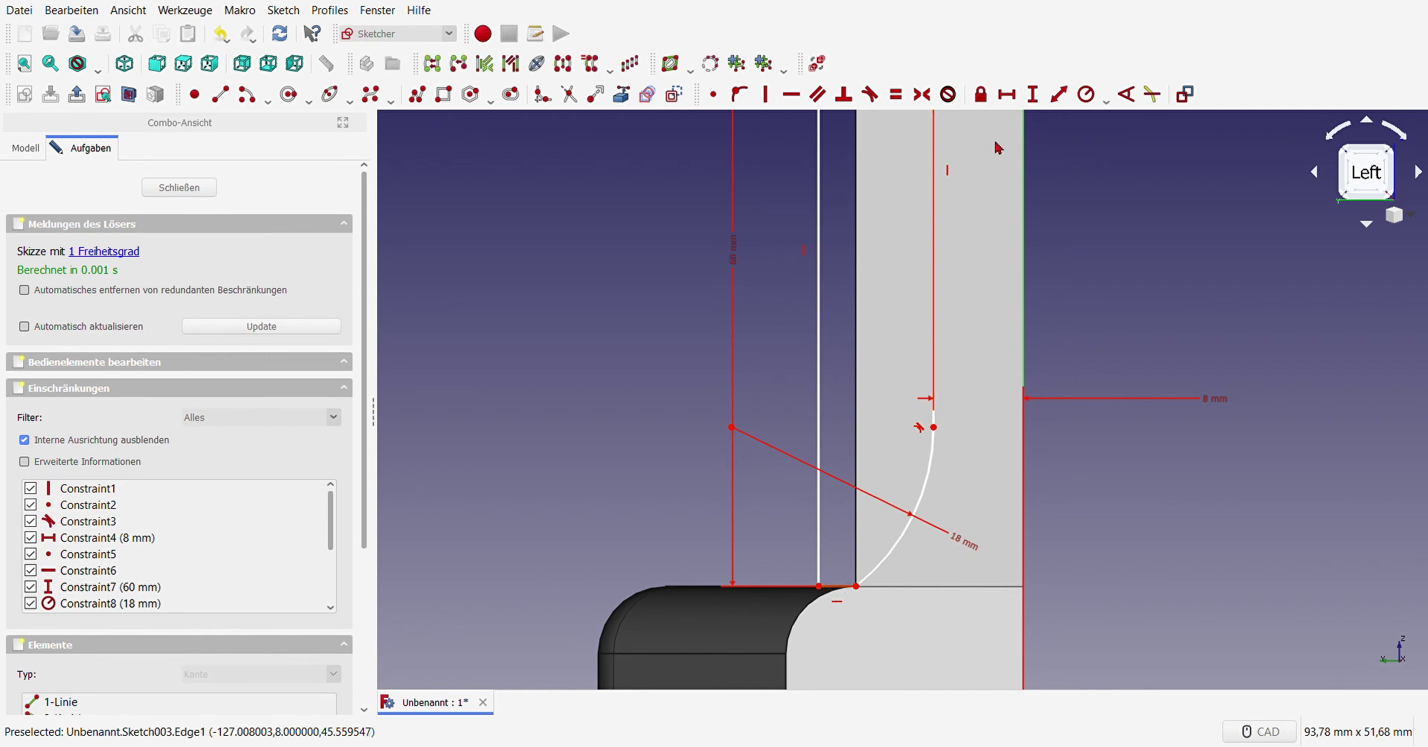
{"action": "left_click", "coordinate": [1010, 97]}
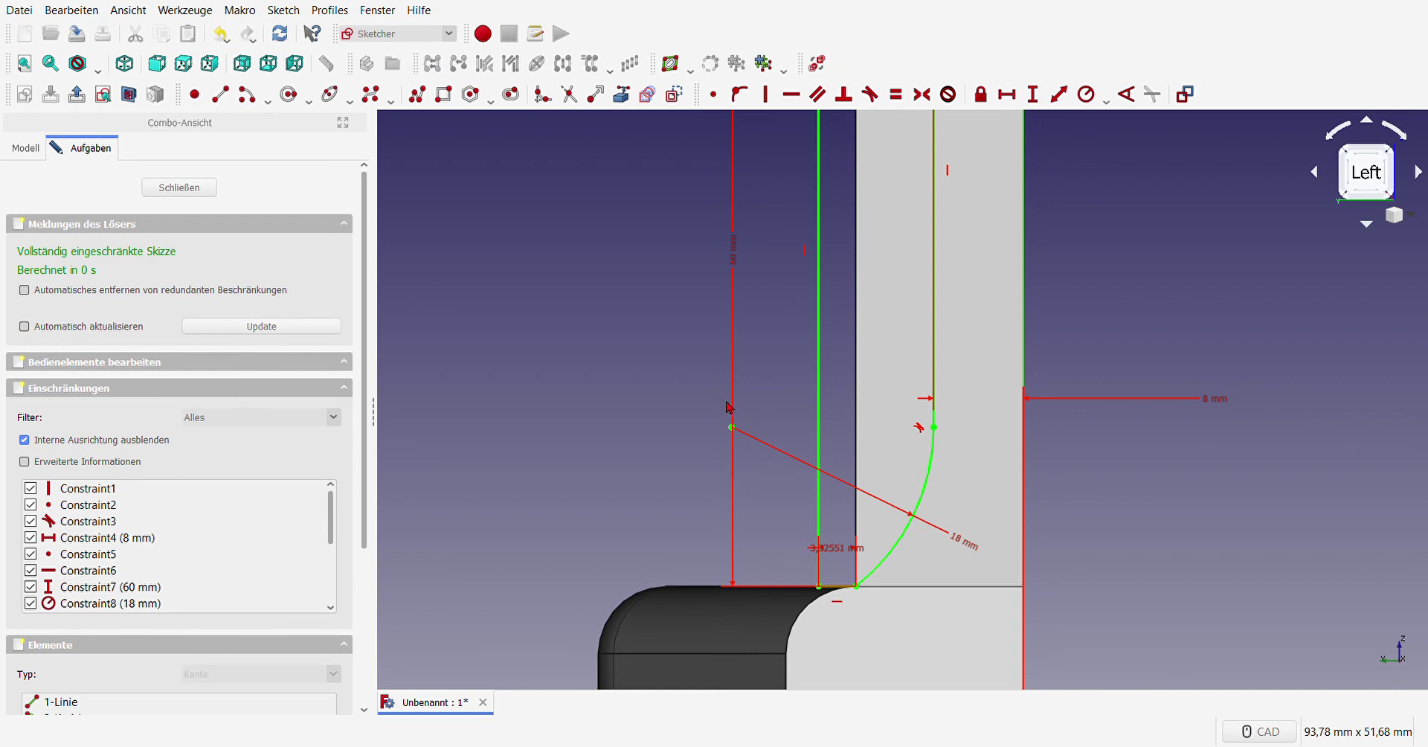
{"action": "scroll", "coordinate": [728, 405], "scroll_direction": "down", "scroll_amount": 3}
{"action": "scroll", "coordinate": [696, 345], "scroll_direction": "up", "scroll_amount": 3}
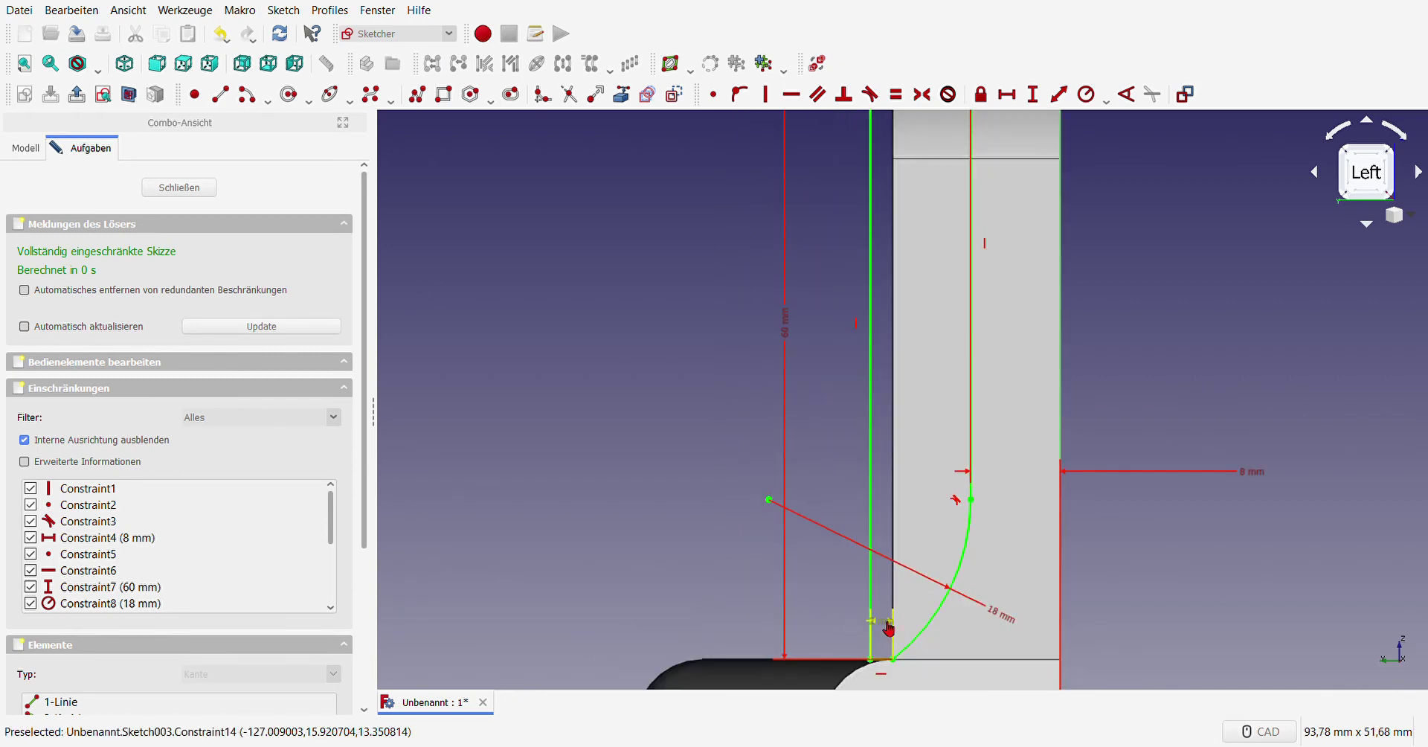
{"action": "scroll", "coordinate": [829, 621], "scroll_direction": "down", "scroll_amount": 5}
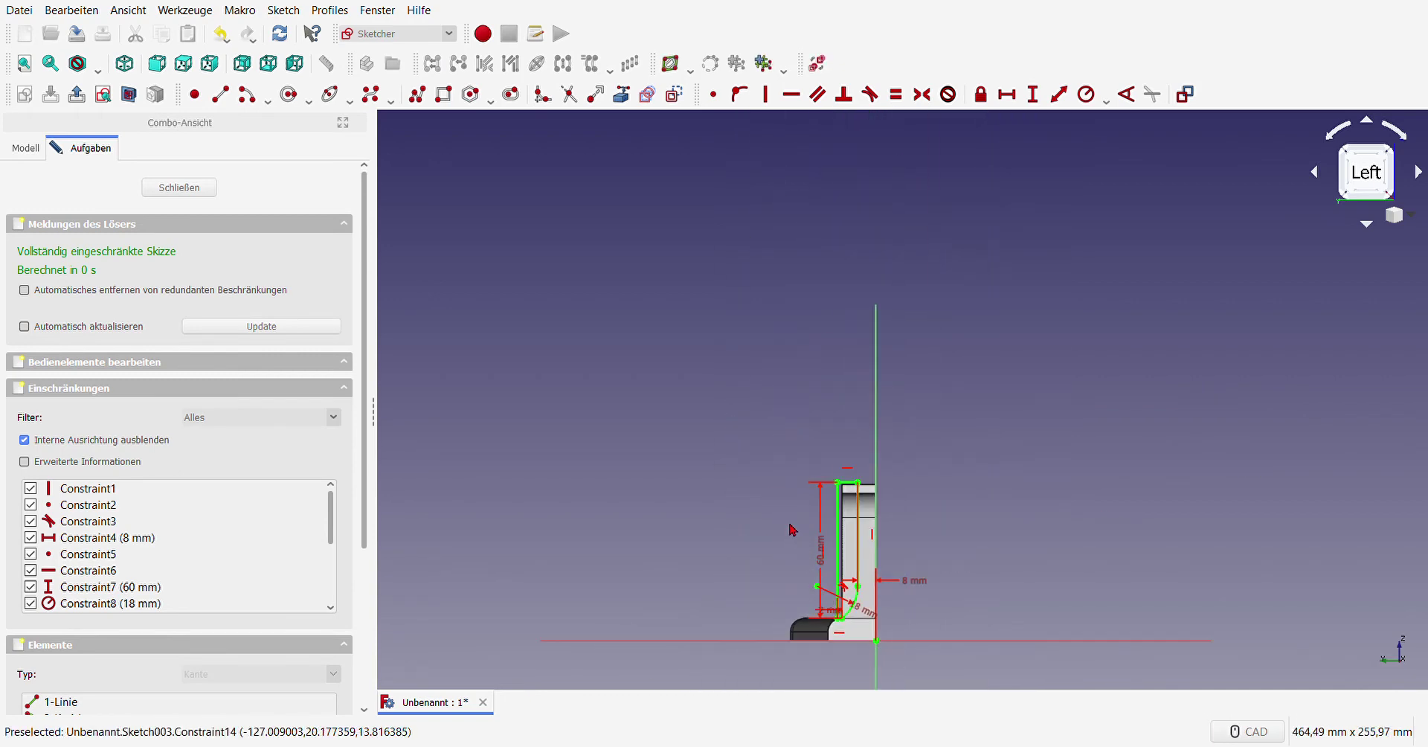
{"action": "left_click", "coordinate": [181, 188]}
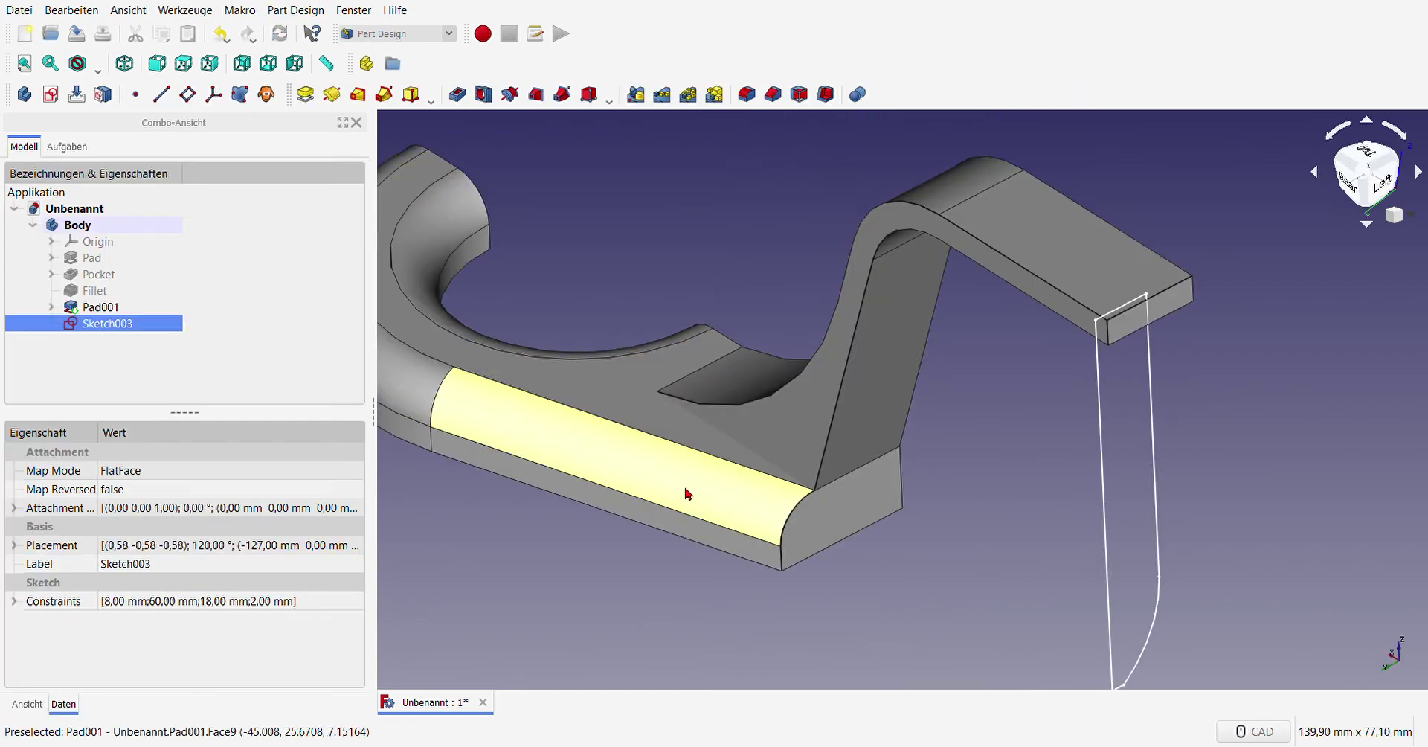
Step: Pocket the reworked Sketch003 to a depth of 97 mm, trimming the arm
{"action": "left_click", "coordinate": [457, 96]}
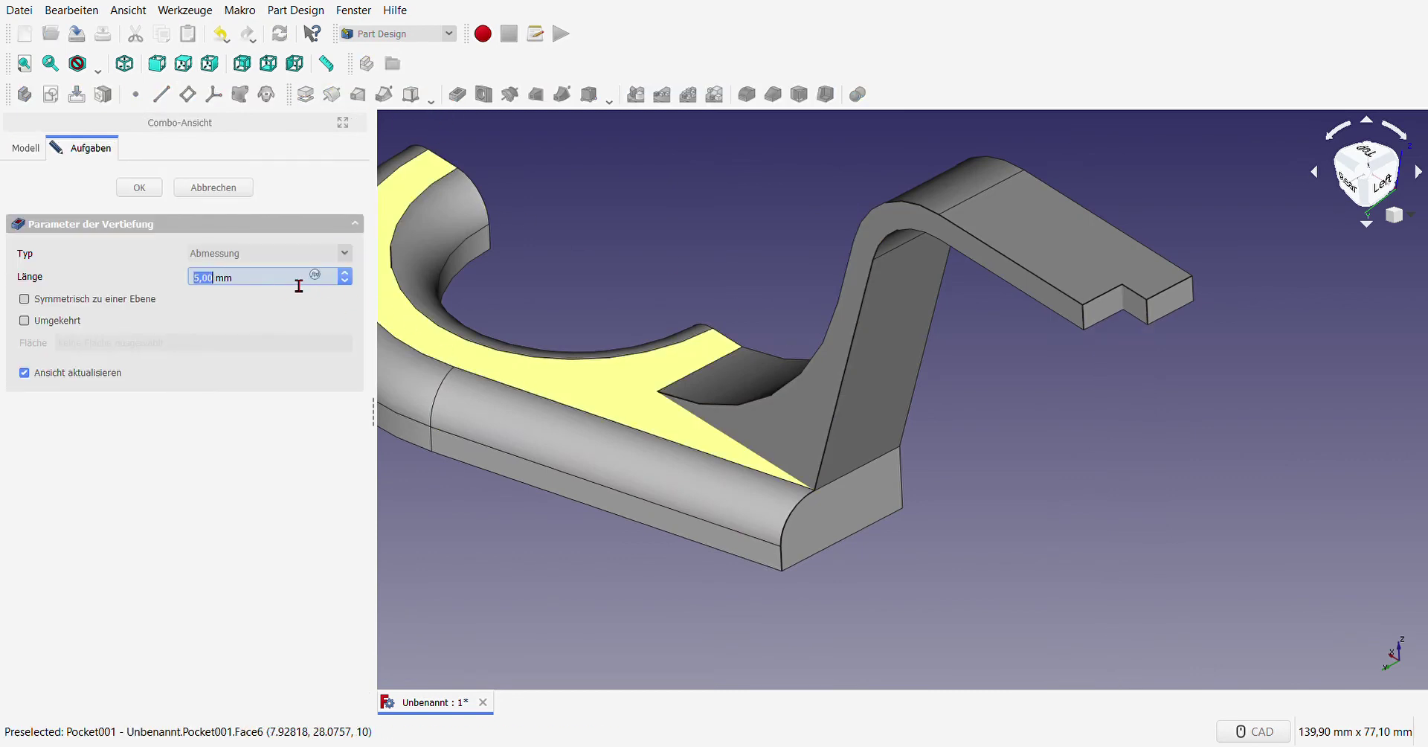
{"action": "type", "text": "1"}
{"action": "scroll", "coordinate": [277, 289], "scroll_direction": "up", "scroll_amount": 5}
{"action": "scroll", "coordinate": [277, 289], "scroll_direction": "up", "scroll_amount": 5}
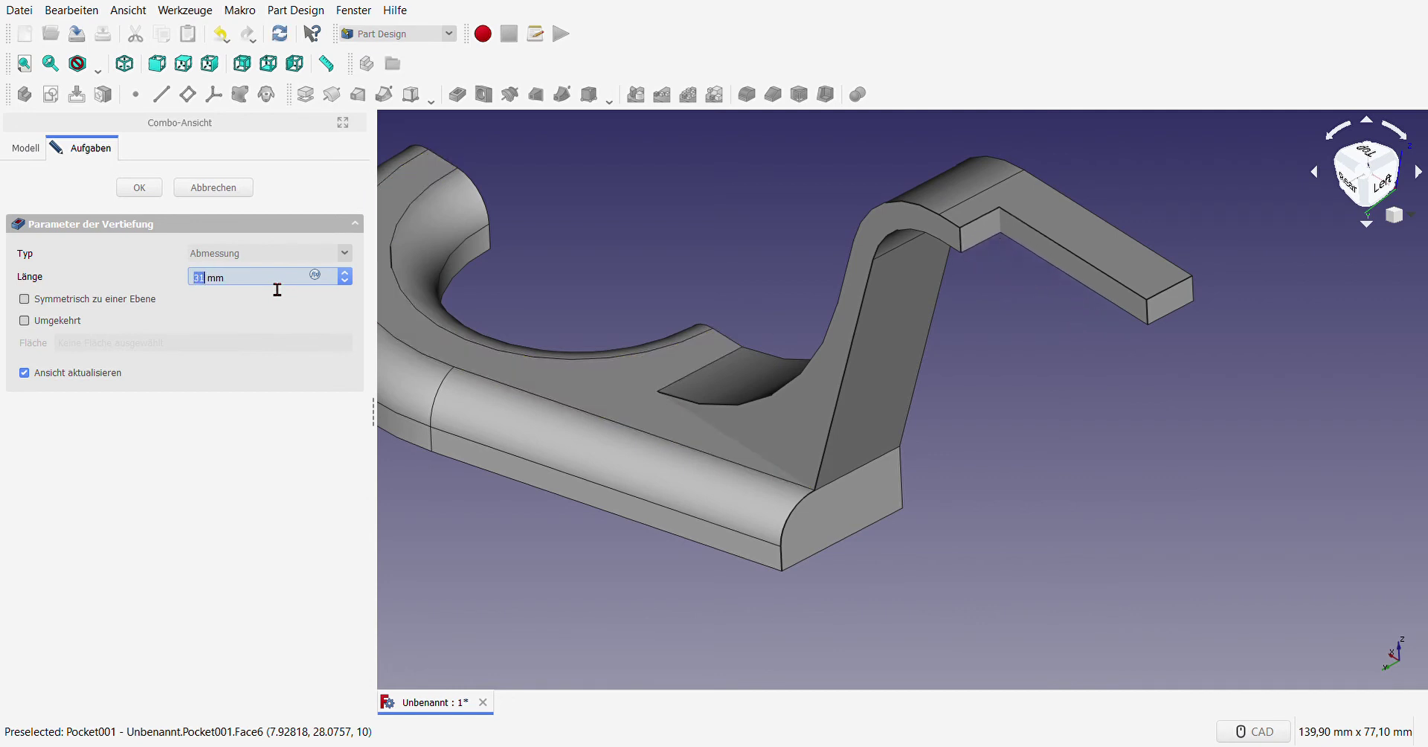
{"action": "scroll", "coordinate": [277, 289], "scroll_direction": "up", "scroll_amount": 5}
{"action": "scroll", "coordinate": [277, 289], "scroll_direction": "up", "scroll_amount": 5}
{"action": "scroll", "coordinate": [277, 289], "scroll_direction": "up", "scroll_amount": 5}
{"action": "scroll", "coordinate": [277, 289], "scroll_direction": "up", "scroll_amount": 5}
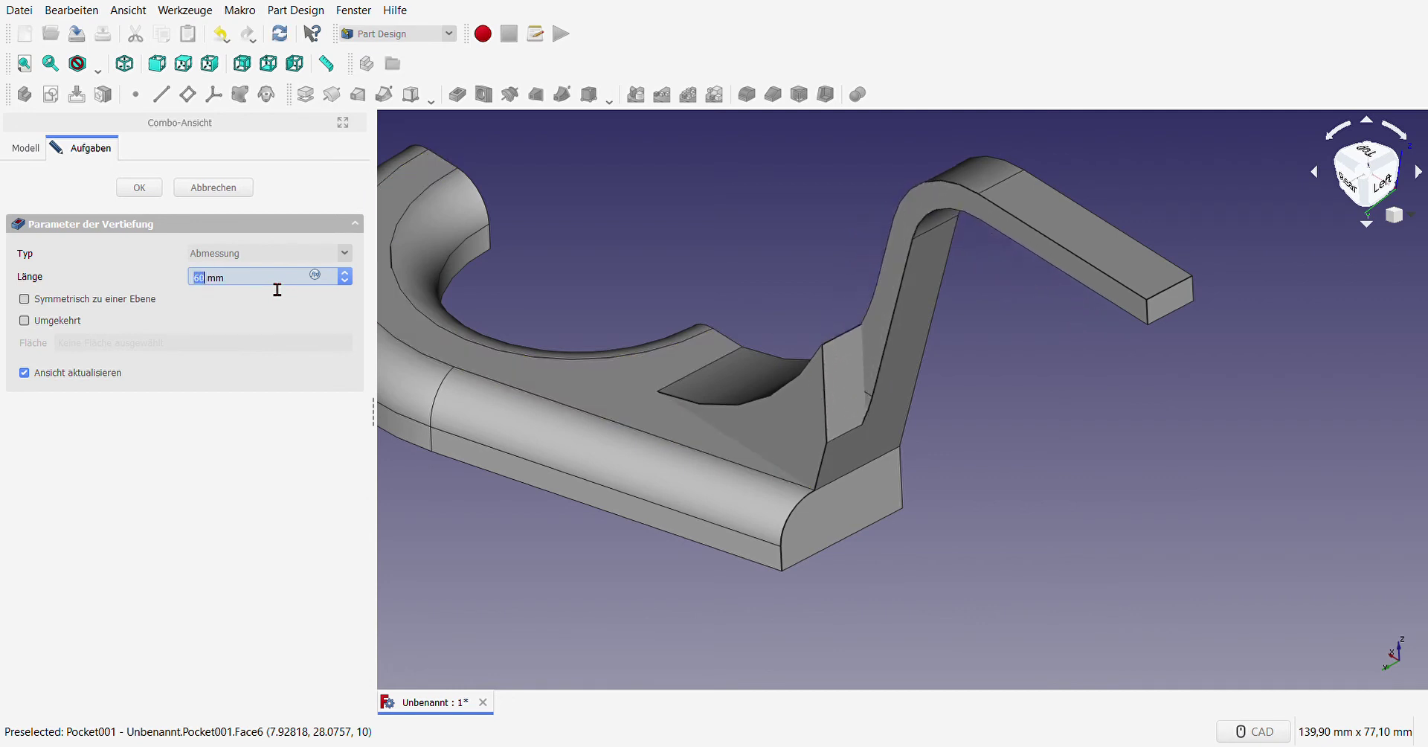
{"action": "scroll", "coordinate": [276, 289], "scroll_direction": "up", "scroll_amount": 5}
{"action": "scroll", "coordinate": [276, 289], "scroll_direction": "up", "scroll_amount": 5}
{"action": "scroll", "coordinate": [277, 290], "scroll_direction": "up", "scroll_amount": 6}
{"action": "scroll", "coordinate": [277, 289], "scroll_direction": "up", "scroll_amount": 6}
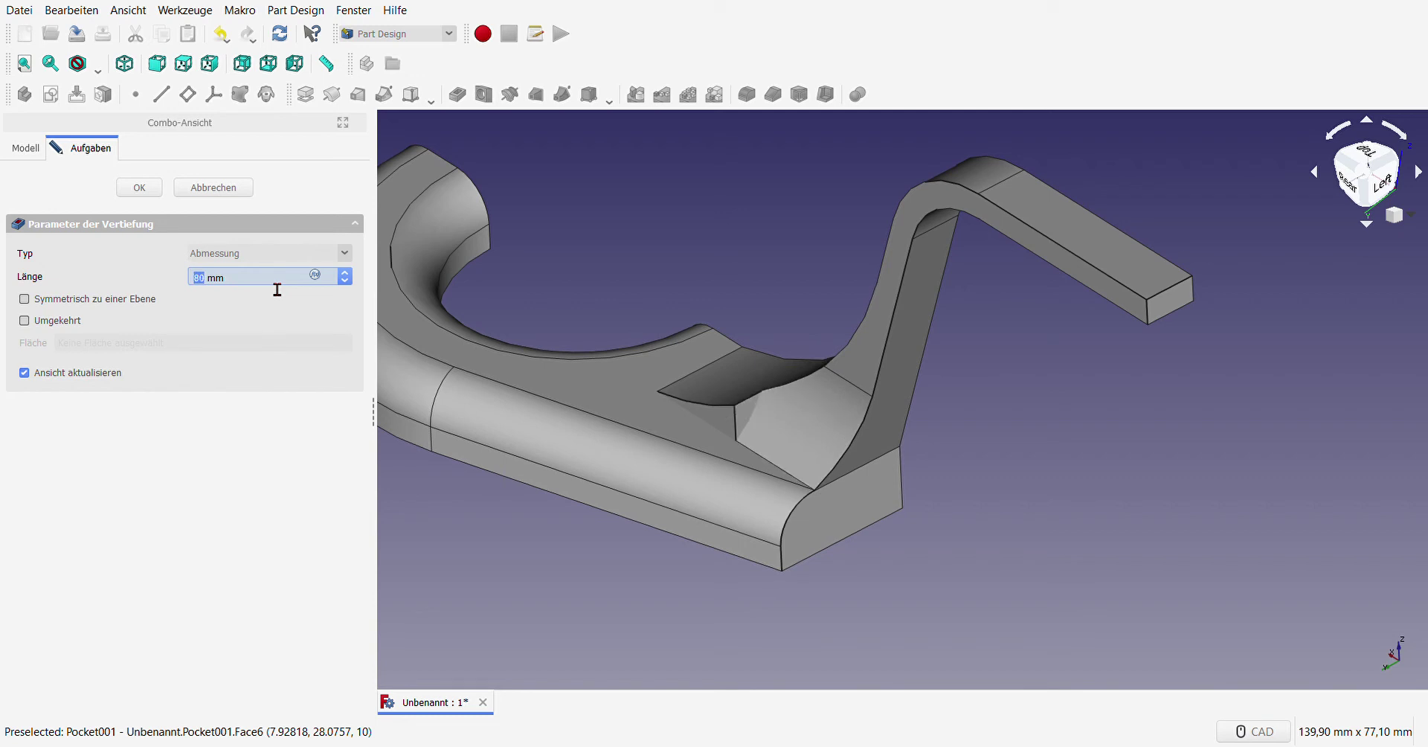
{"action": "scroll", "coordinate": [276, 289], "scroll_direction": "up", "scroll_amount": 6}
{"action": "scroll", "coordinate": [276, 290], "scroll_direction": "up", "scroll_amount": 6}
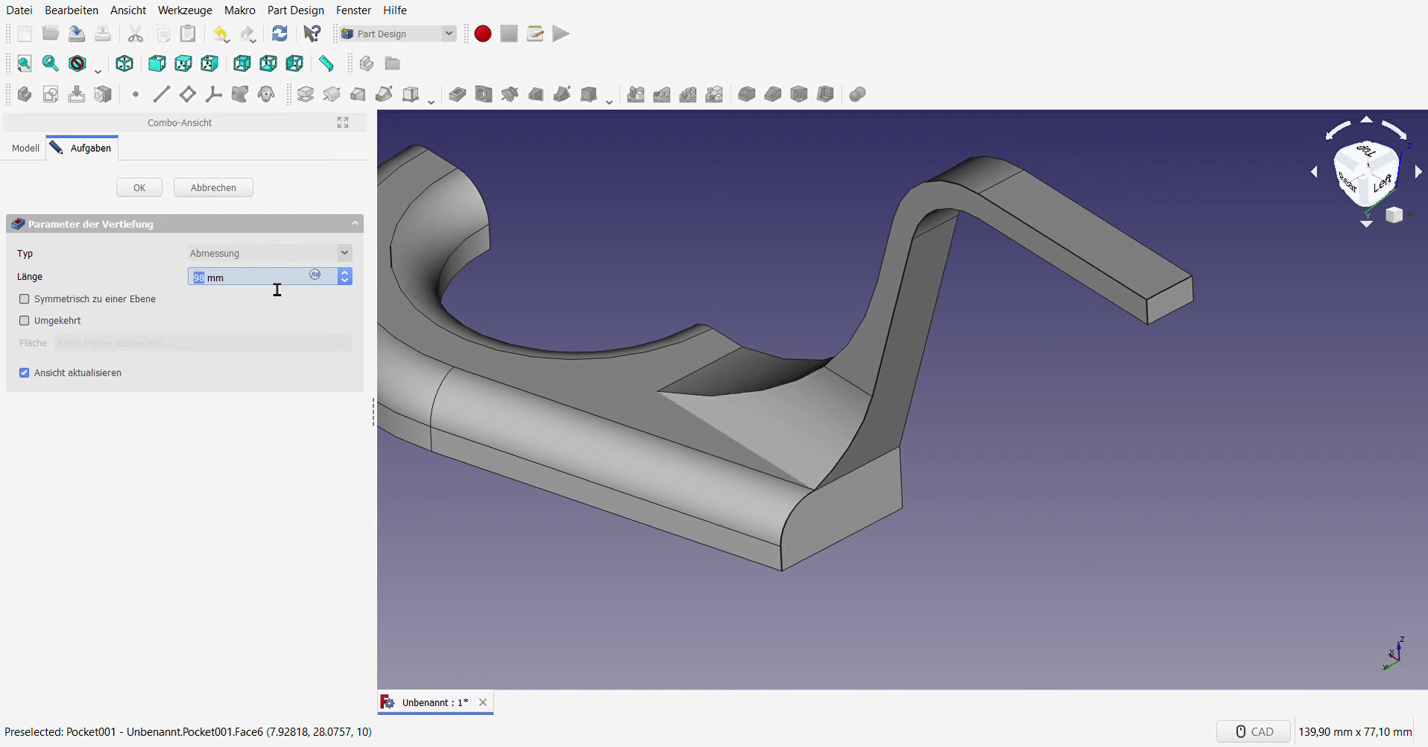
{"action": "left_click", "coordinate": [139, 187]}
Step: Orbit the trimmed bracket to view it from the front
{"action": "scroll", "coordinate": [703, 469], "scroll_direction": "down", "scroll_amount": 5}
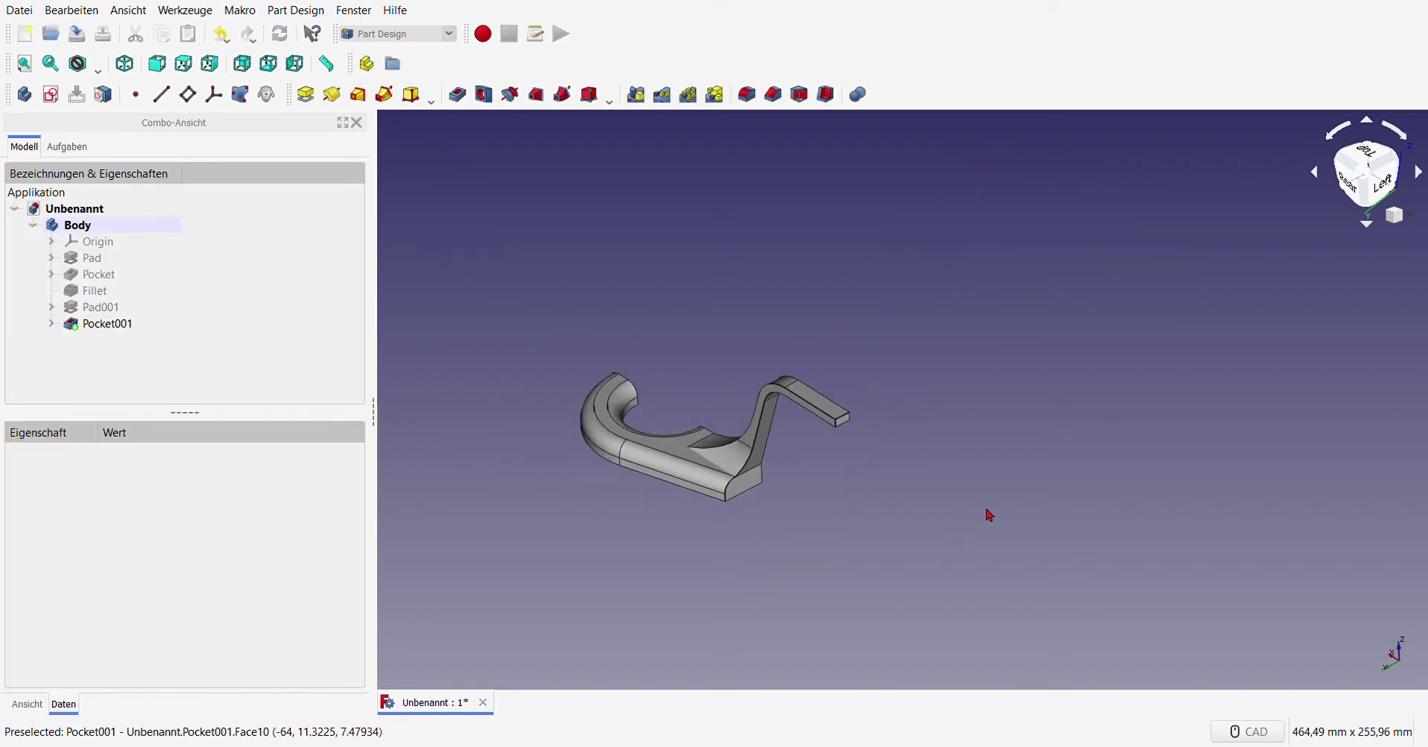
{"action": "mouse_move", "coordinate": [1036, 477]}
{"action": "middle_mouse_down"}
{"action": "mouse_move", "coordinate": [726, 494]}
{"action": "mouse_move", "coordinate": [827, 308]}
{"action": "middle_mouse_up"}
{"action": "scroll", "coordinate": [826, 306], "scroll_direction": "up", "scroll_amount": 3}
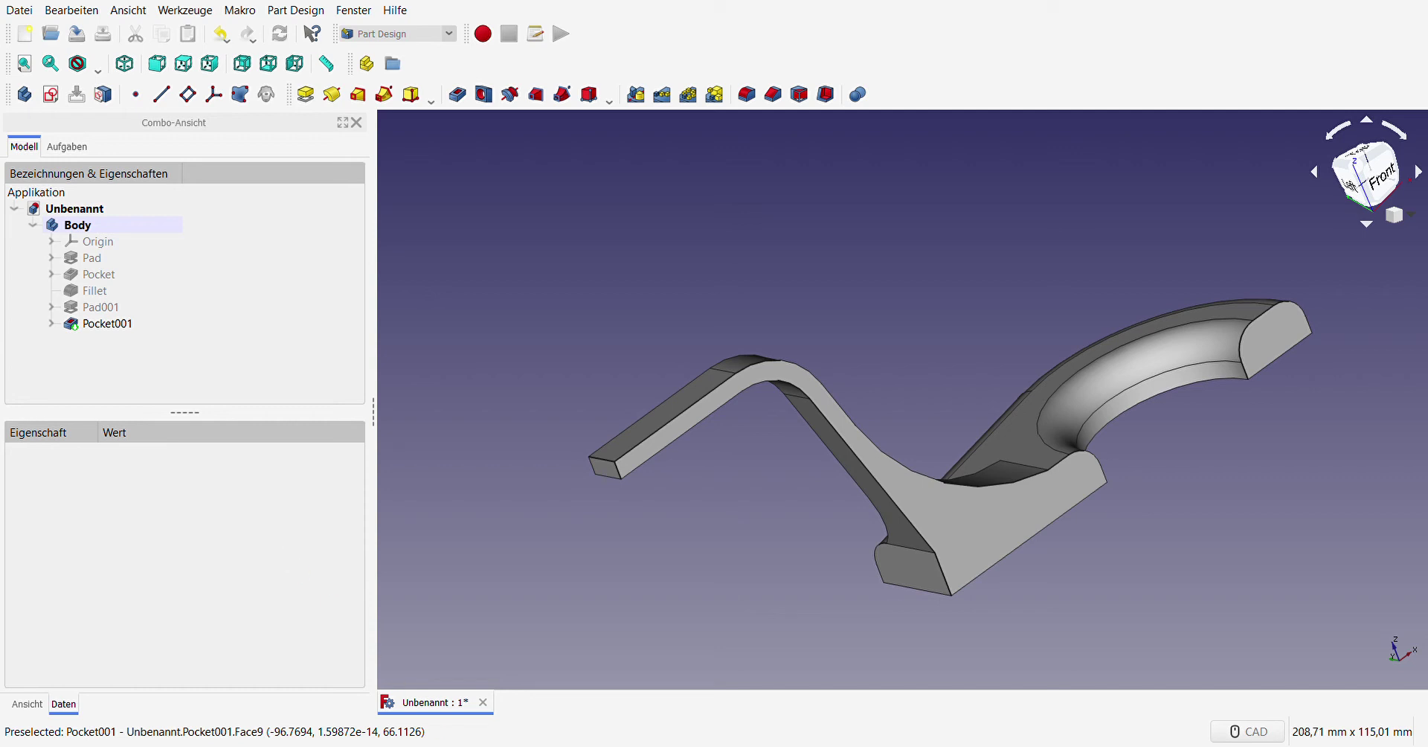
Step: Cancel a trial Pad of the left arm face and start a new sketch on that face instead
{"action": "left_click", "coordinate": [634, 451]}
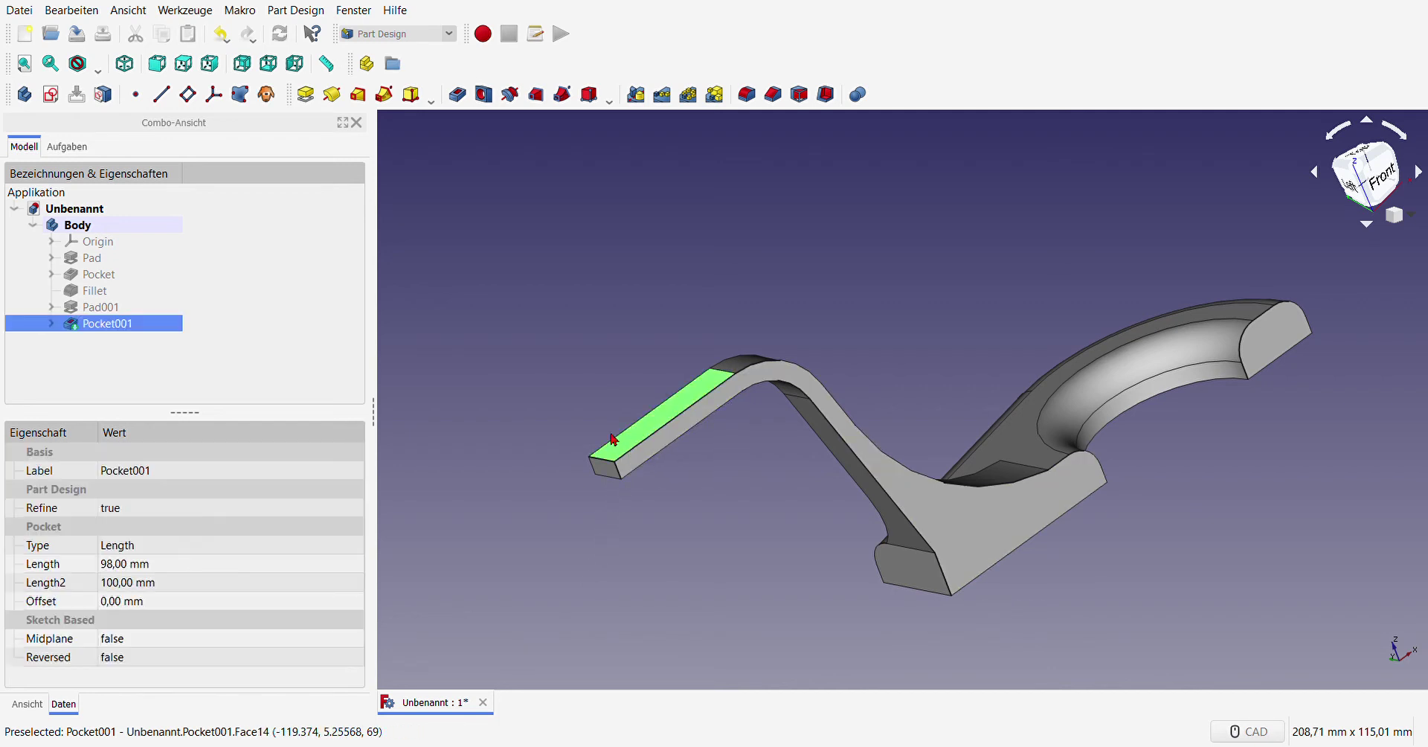
{"action": "left_click", "coordinate": [305, 94]}
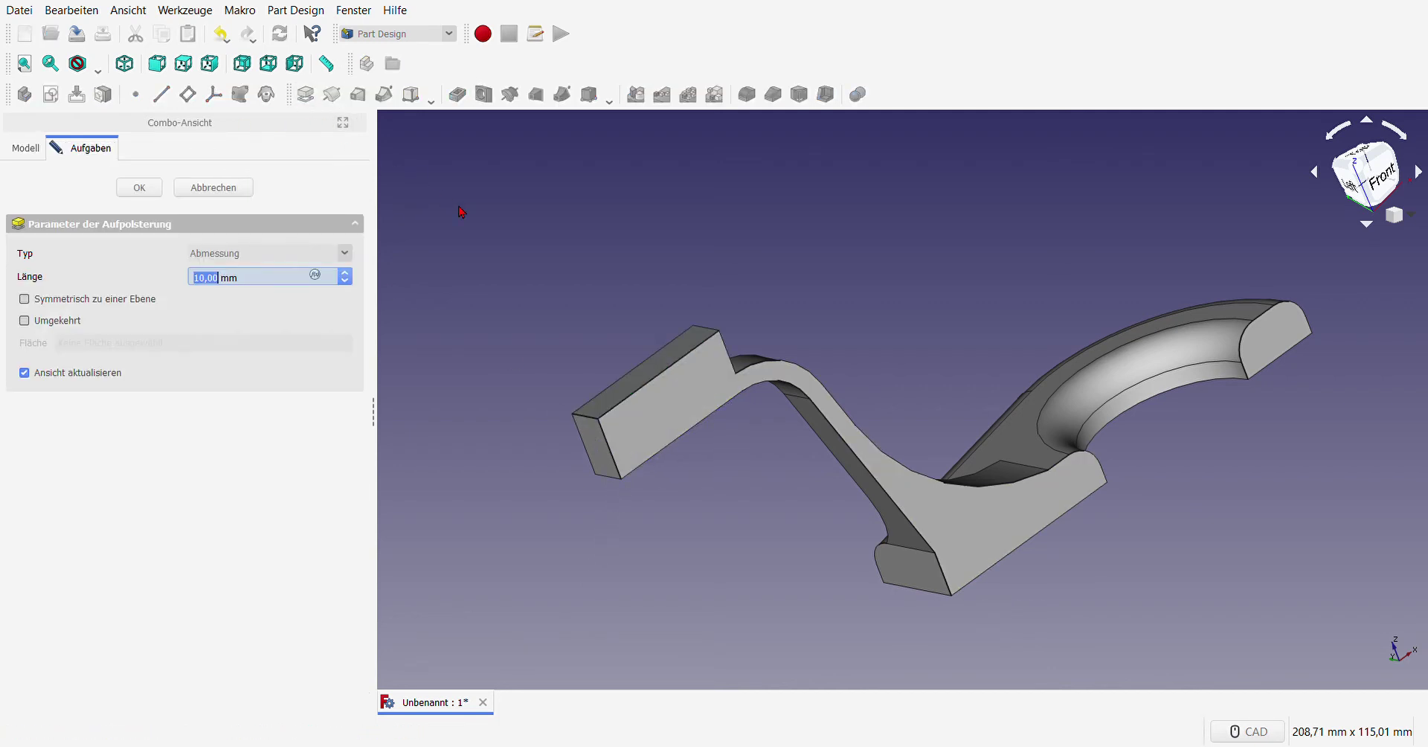
{"action": "left_click", "coordinate": [220, 189]}
{"action": "left_click", "coordinate": [630, 456]}
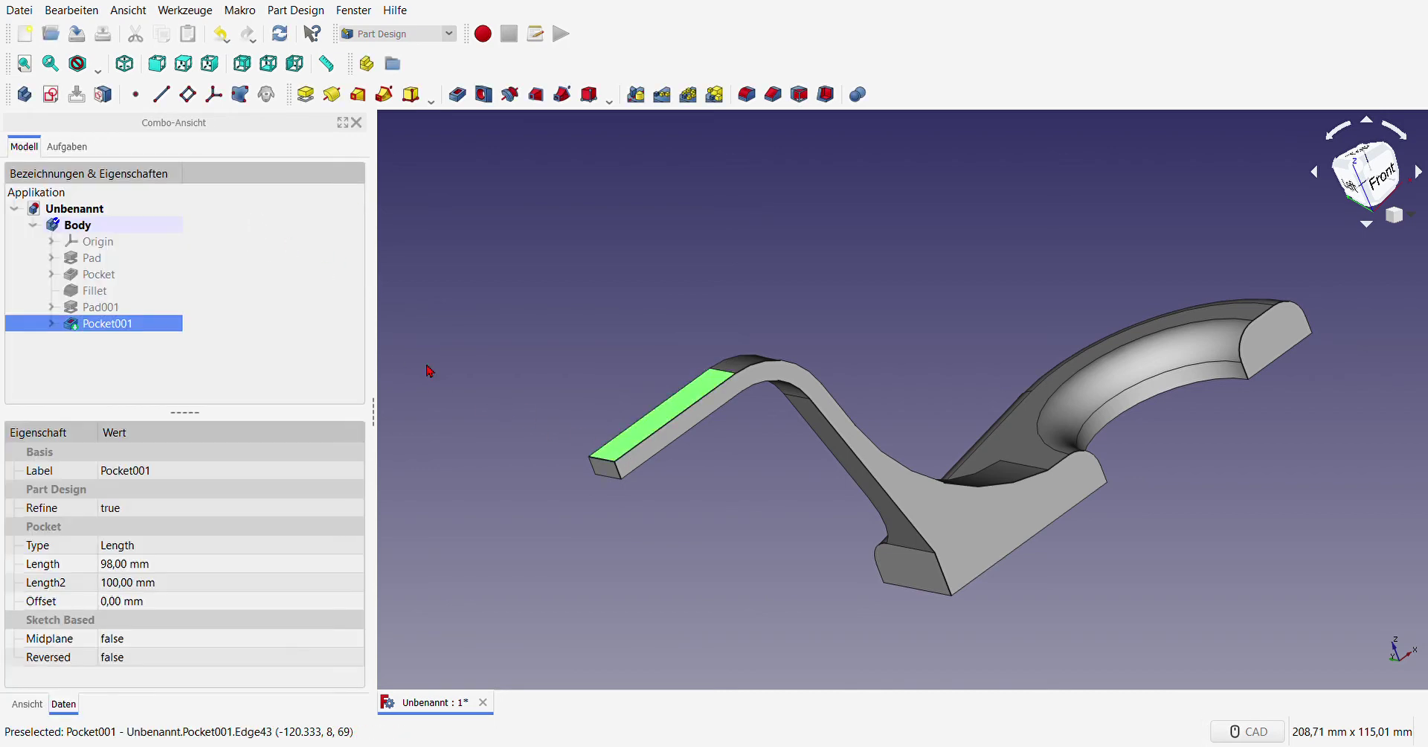
{"action": "left_click", "coordinate": [50, 95]}
Step: Draw a rectangle in Sketch004 spanning the left end of the bracket arm
{"action": "scroll", "coordinate": [737, 327], "scroll_direction": "down", "scroll_amount": 2}
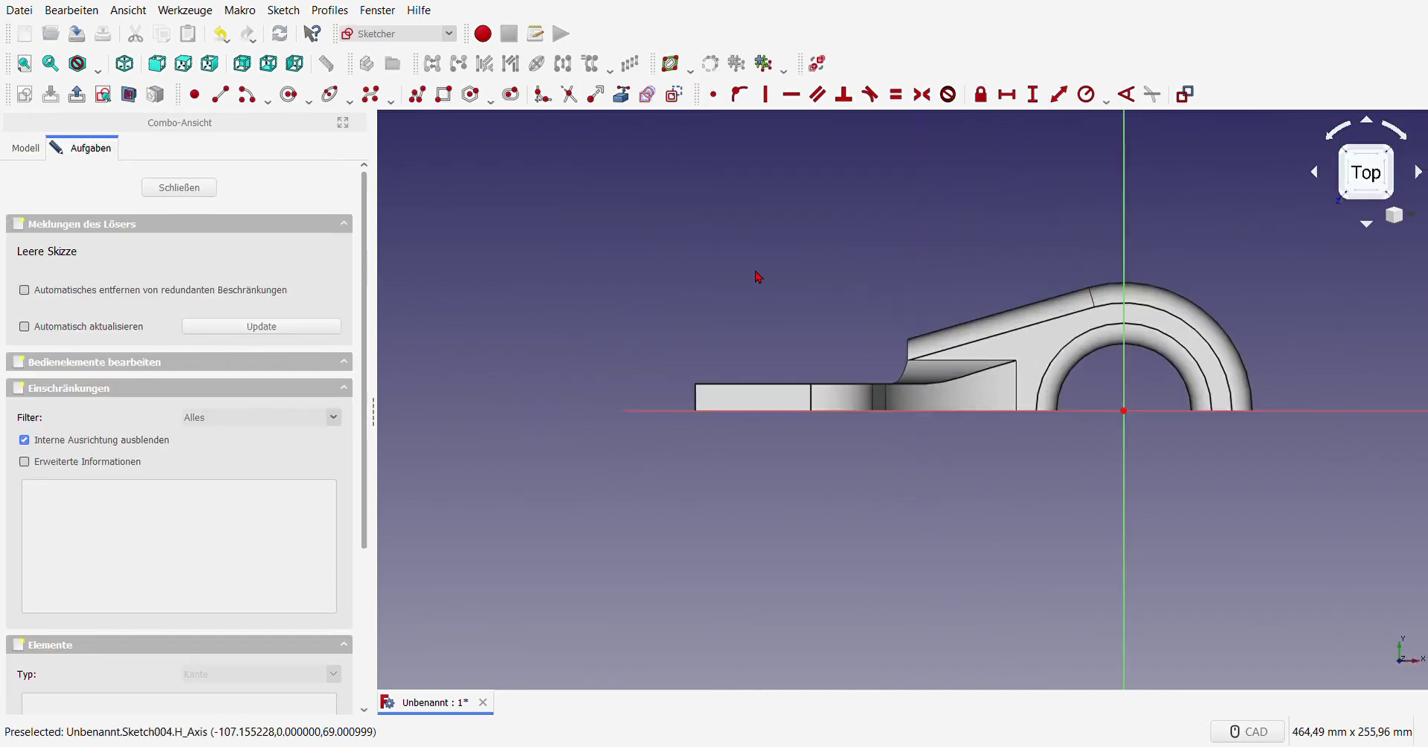
{"action": "scroll", "coordinate": [717, 477], "scroll_direction": "up", "scroll_amount": 2}
{"action": "scroll", "coordinate": [670, 481], "scroll_direction": "up", "scroll_amount": 4}
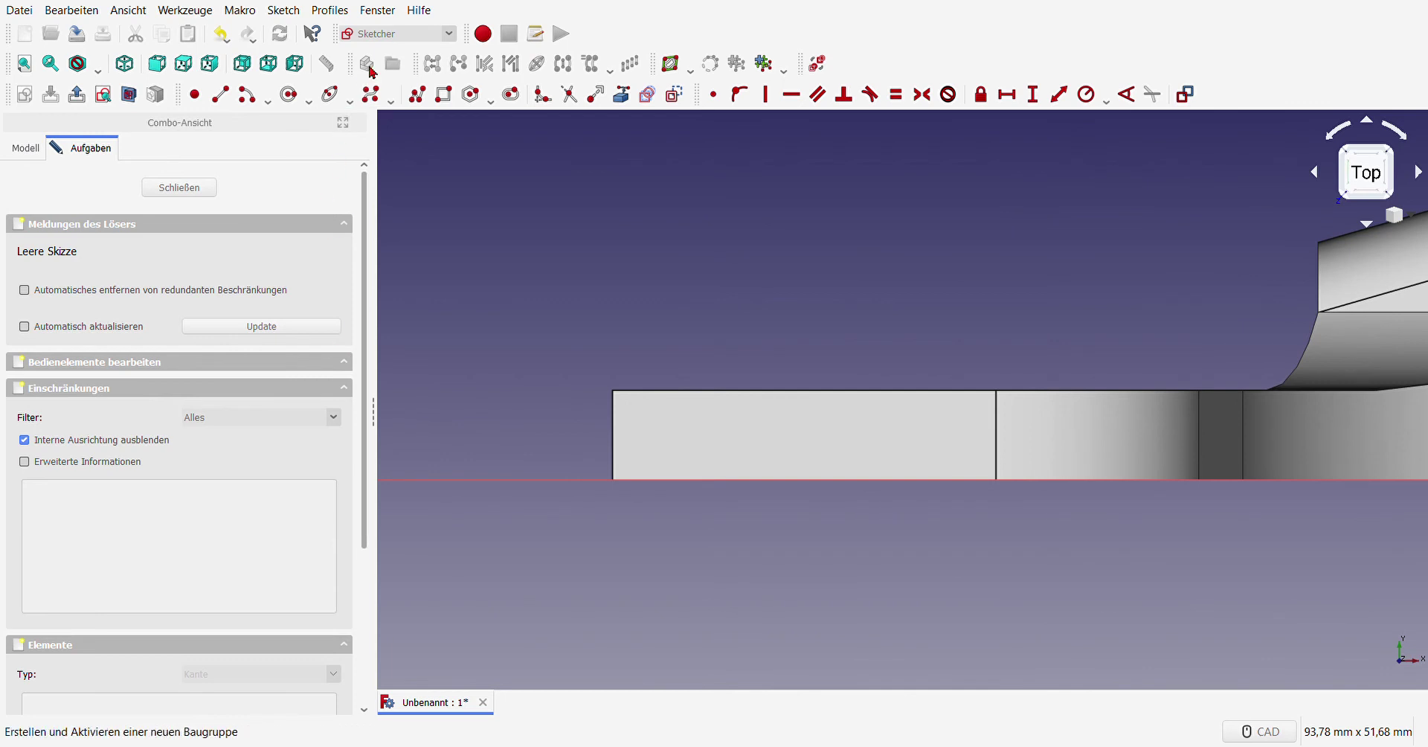
{"action": "left_click", "coordinate": [443, 94]}
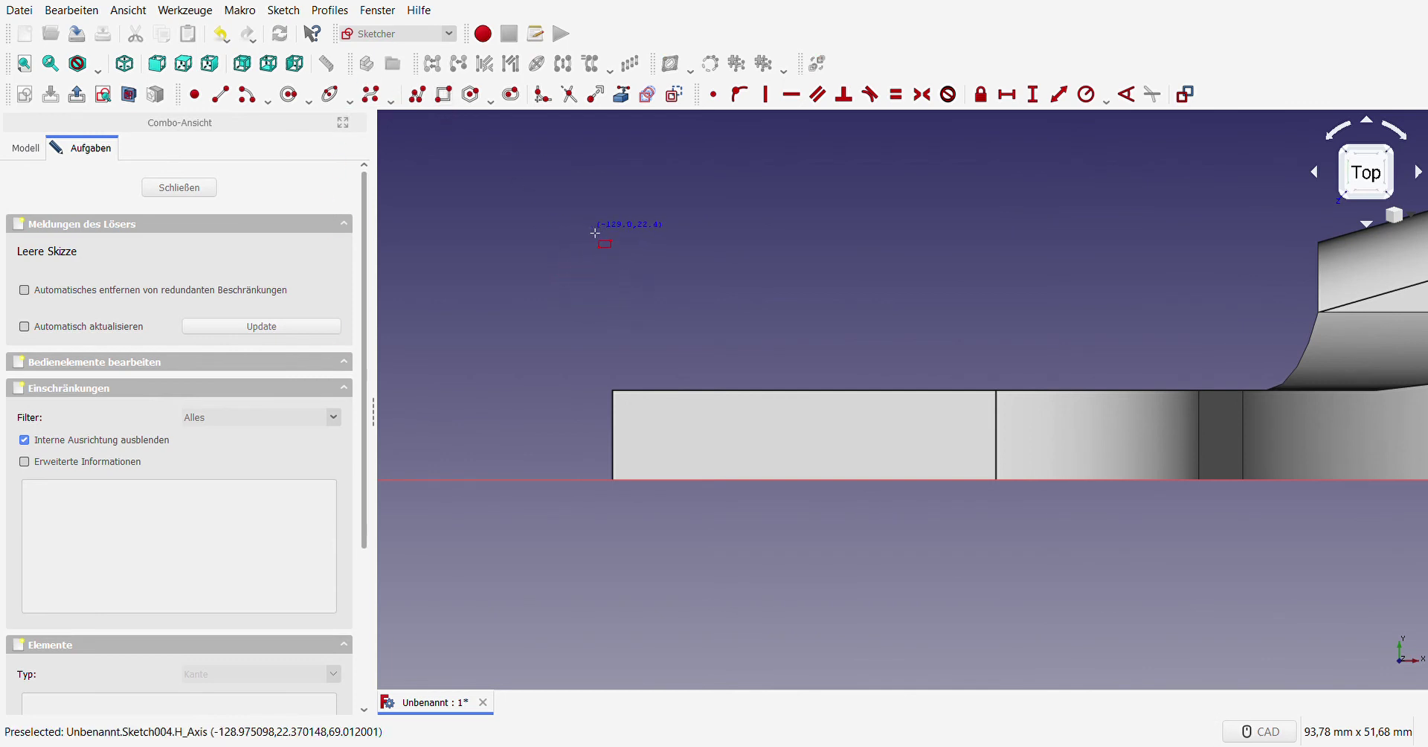
{"action": "left_click", "coordinate": [587, 229]}
{"action": "left_click", "coordinate": [843, 469]}
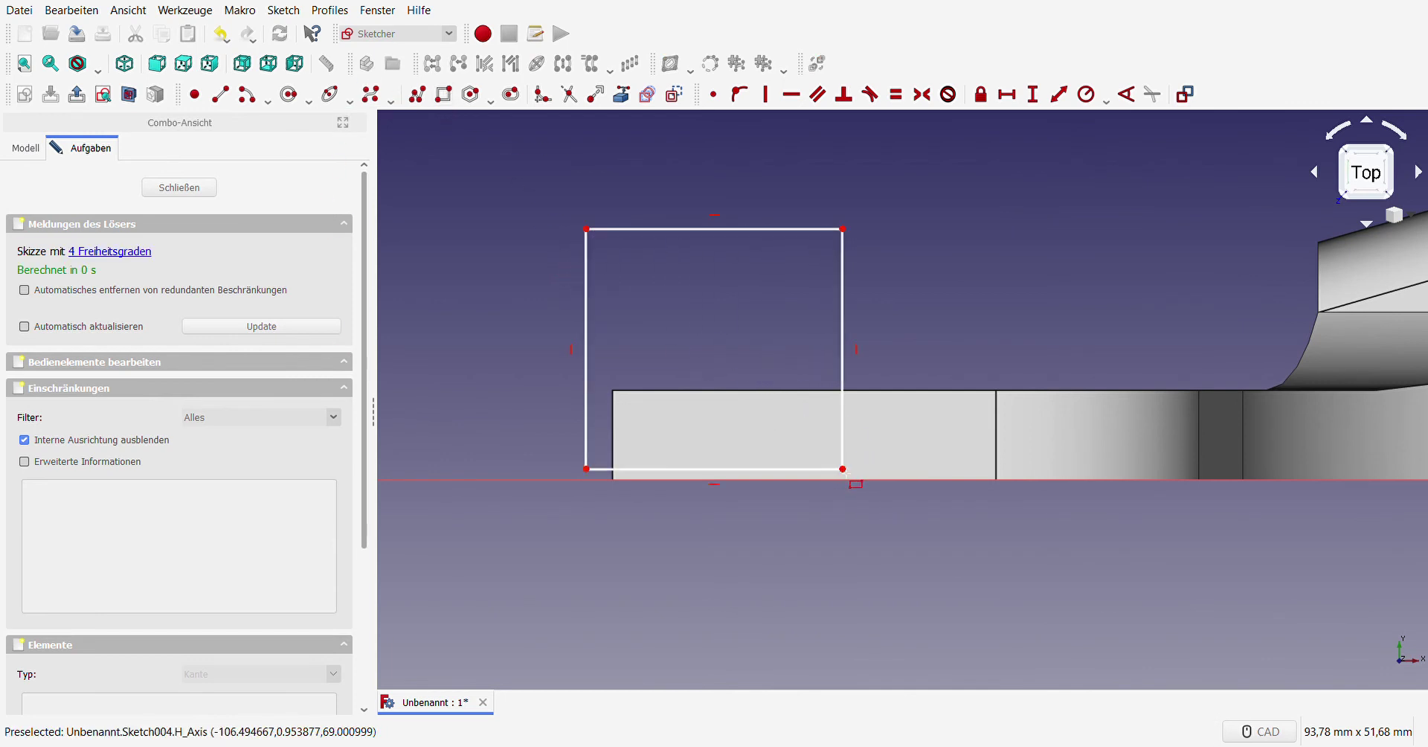
{"action": "right_click", "coordinate": [685, 481]}
{"action": "middle_click_drag", "start_coordinate": [856, 531], "coordinate": [761, 505]}
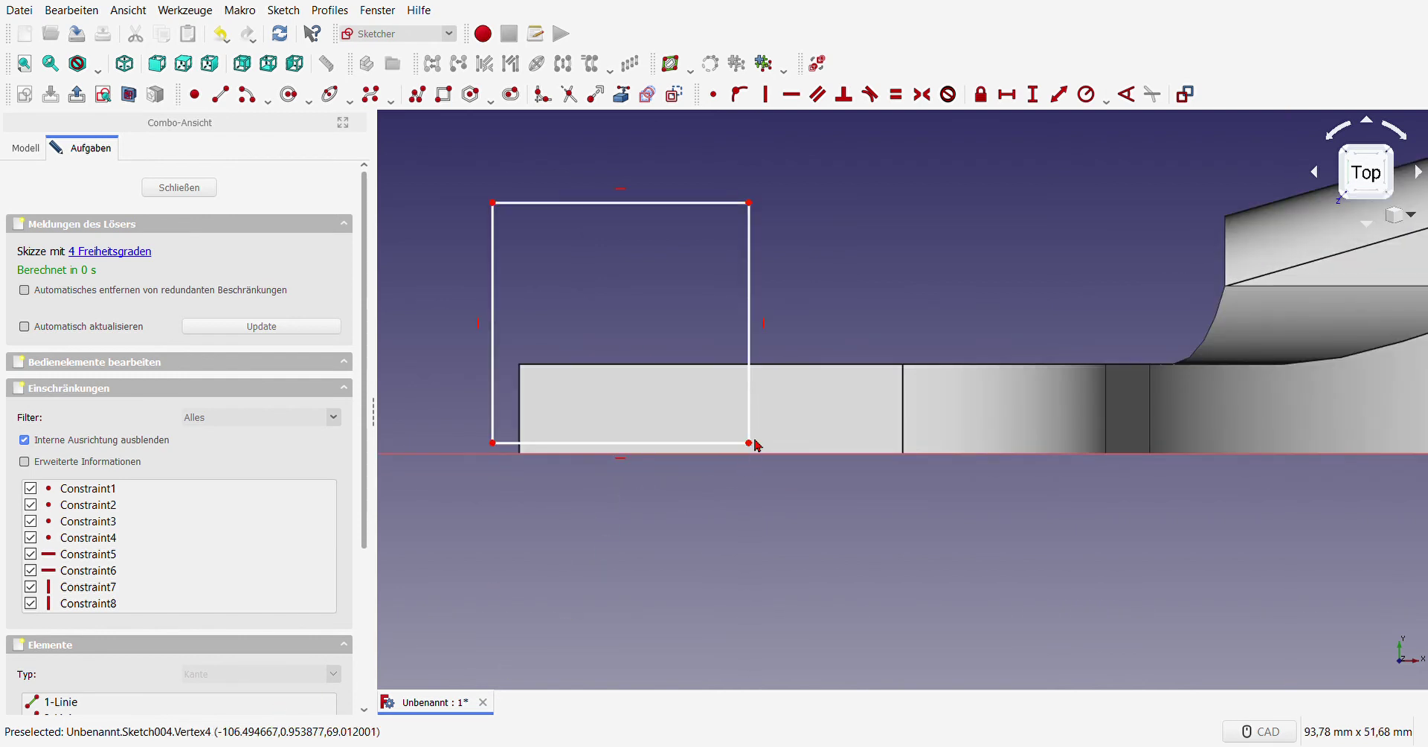
{"action": "scroll", "coordinate": [744, 439], "scroll_direction": "down", "scroll_amount": 5}
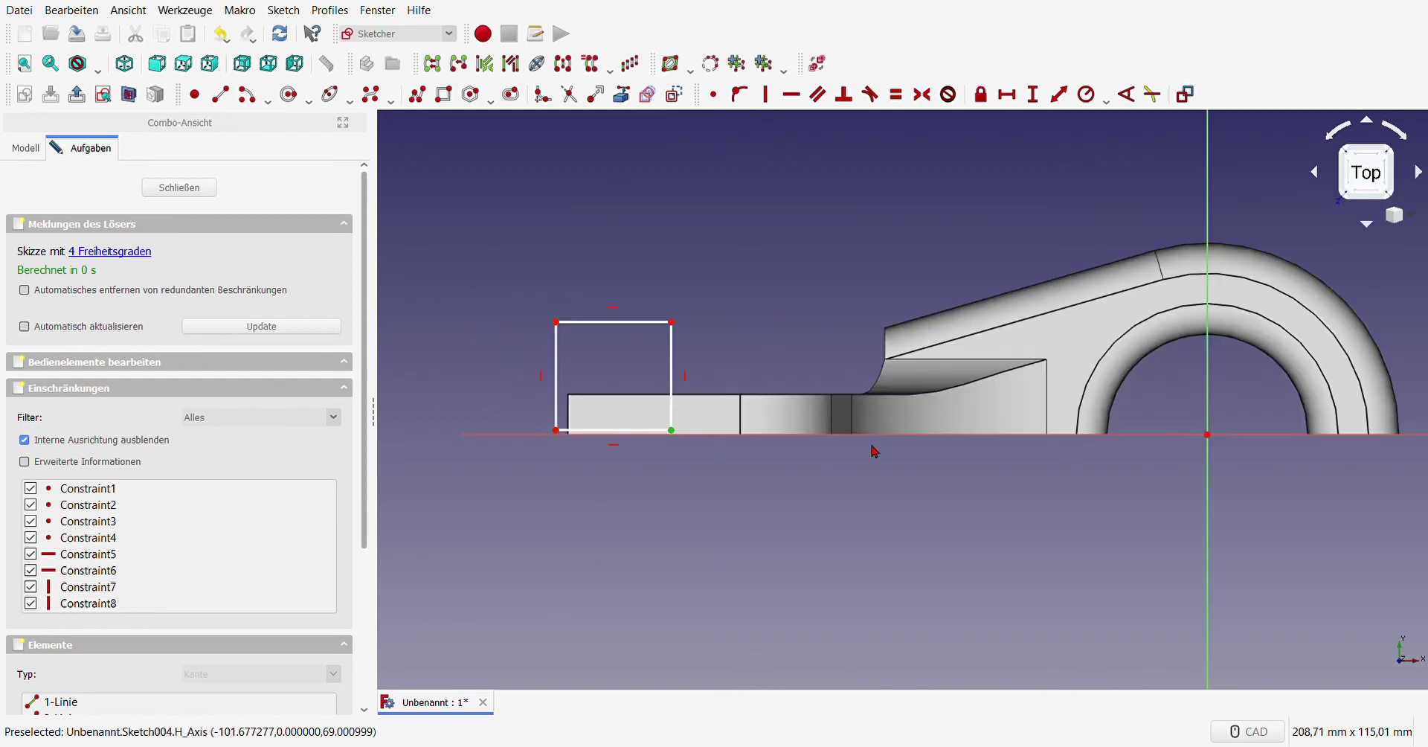
Step: Place the rectangle 100 mm horizontally from the origin with its lower-right corner on the horizontal axis
{"action": "left_click", "coordinate": [1207, 434]}
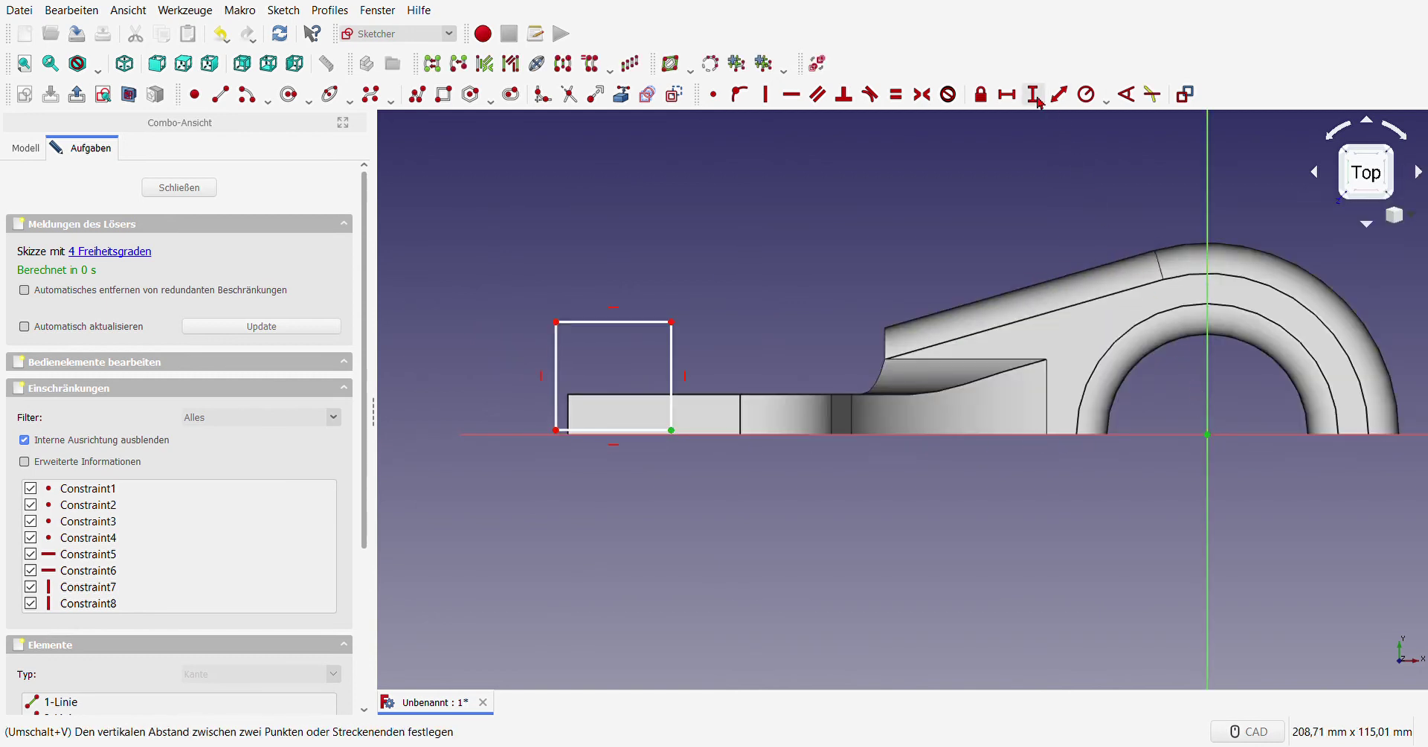
{"action": "left_click", "coordinate": [1008, 94]}
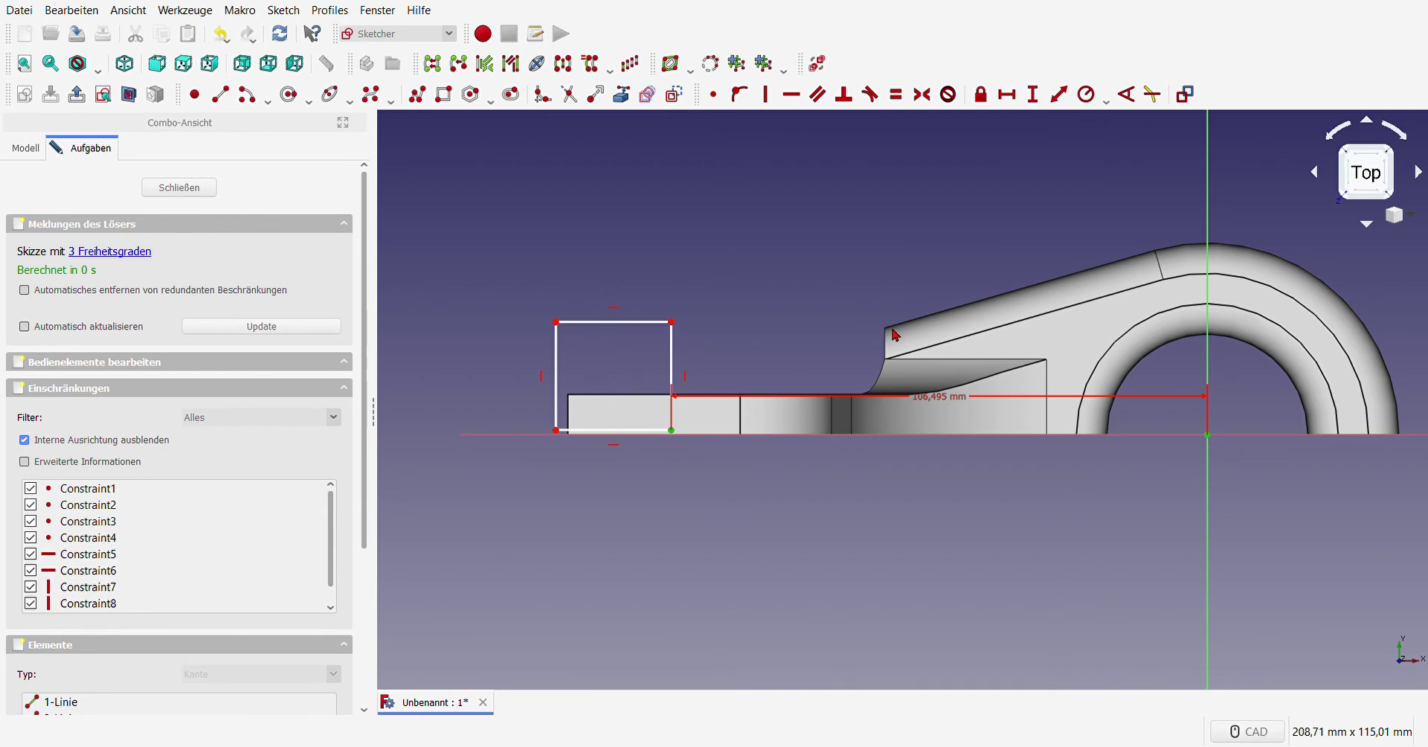
{"action": "type", "text": "100"}
{"action": "key", "text": "Return"}
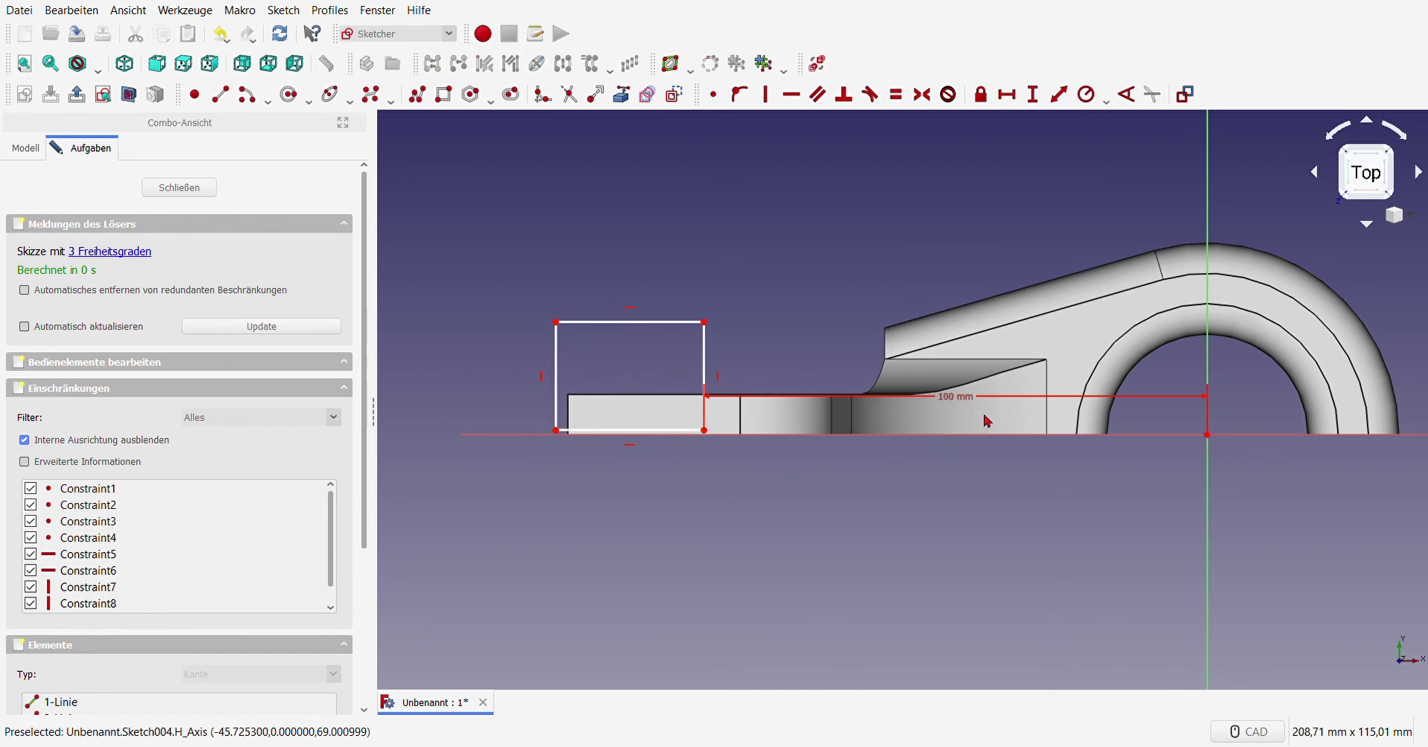
{"action": "left_click_drag", "start_coordinate": [963, 401], "coordinate": [968, 478]}
{"action": "scroll", "coordinate": [609, 442], "scroll_direction": "up", "scroll_amount": 2}
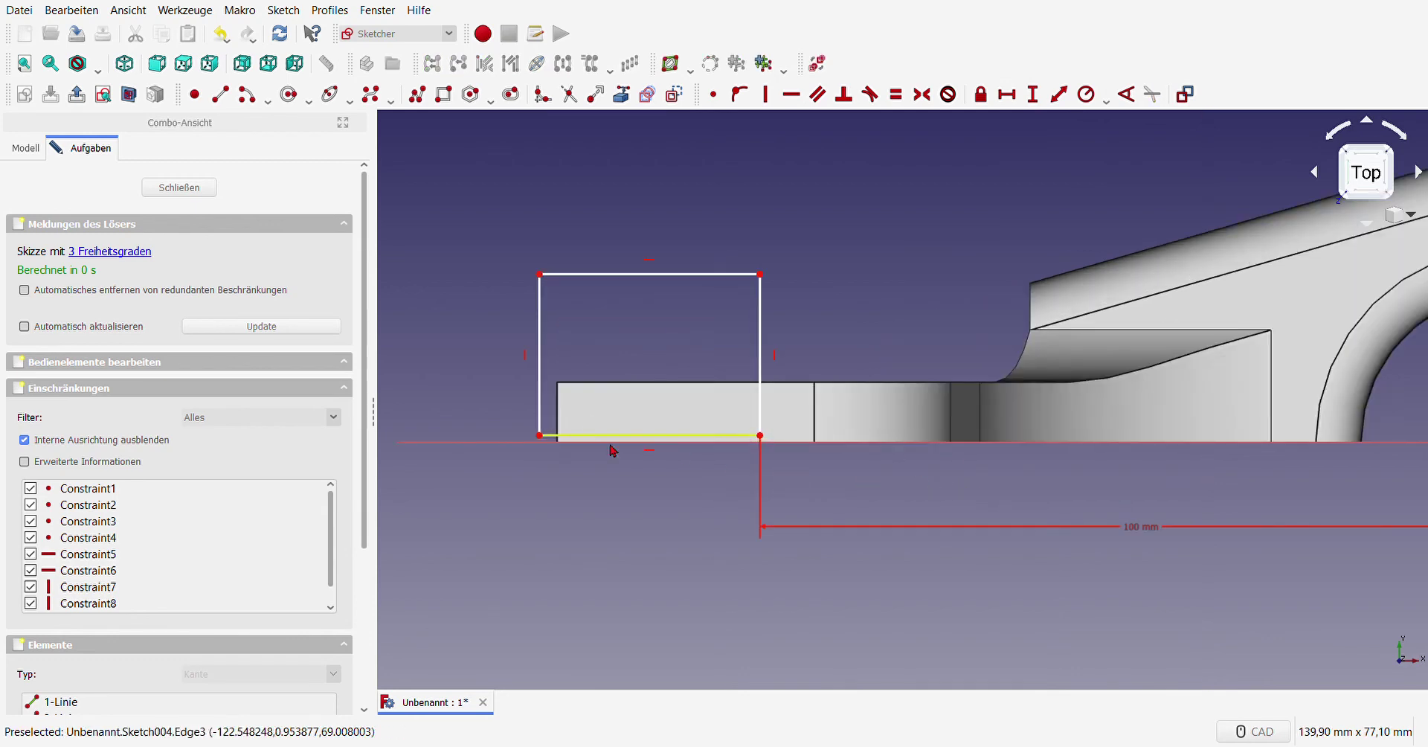
{"action": "left_click", "coordinate": [762, 437]}
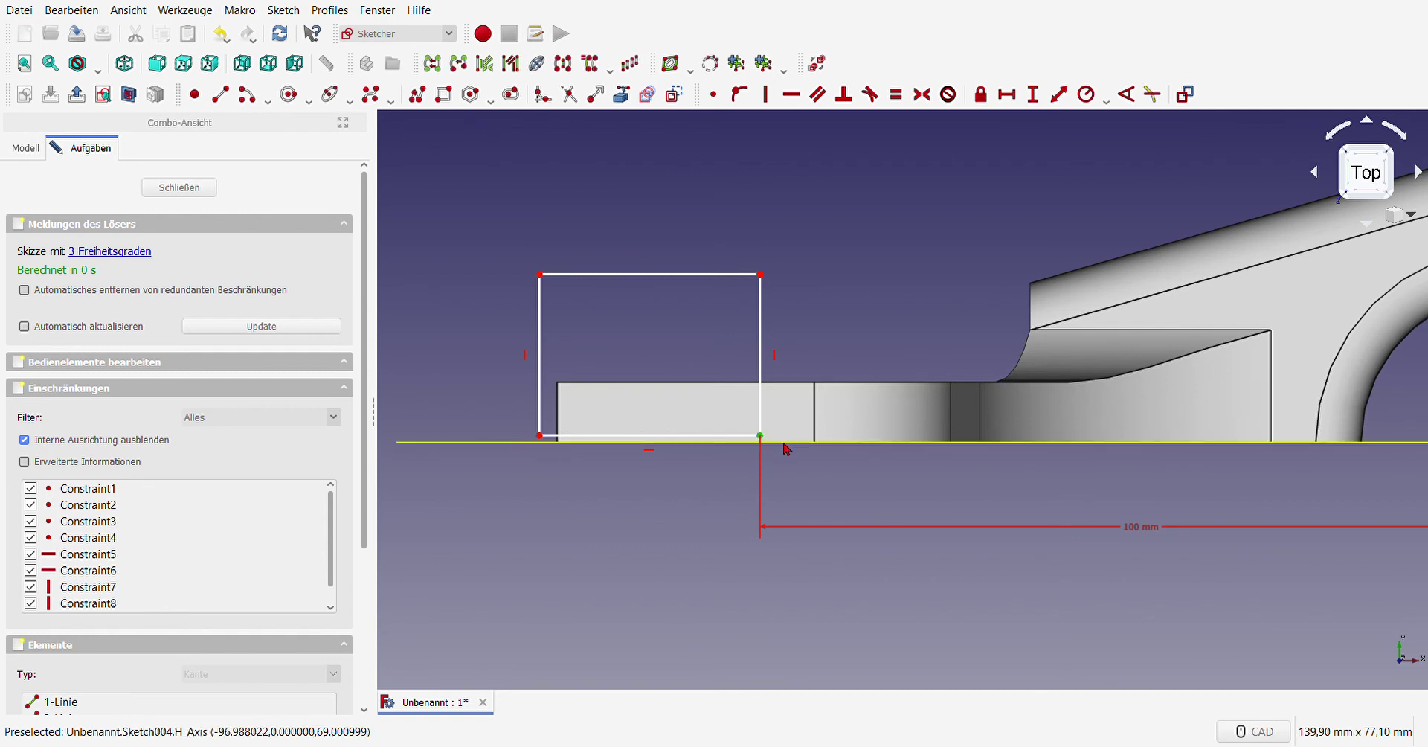
{"action": "left_click", "coordinate": [783, 443]}
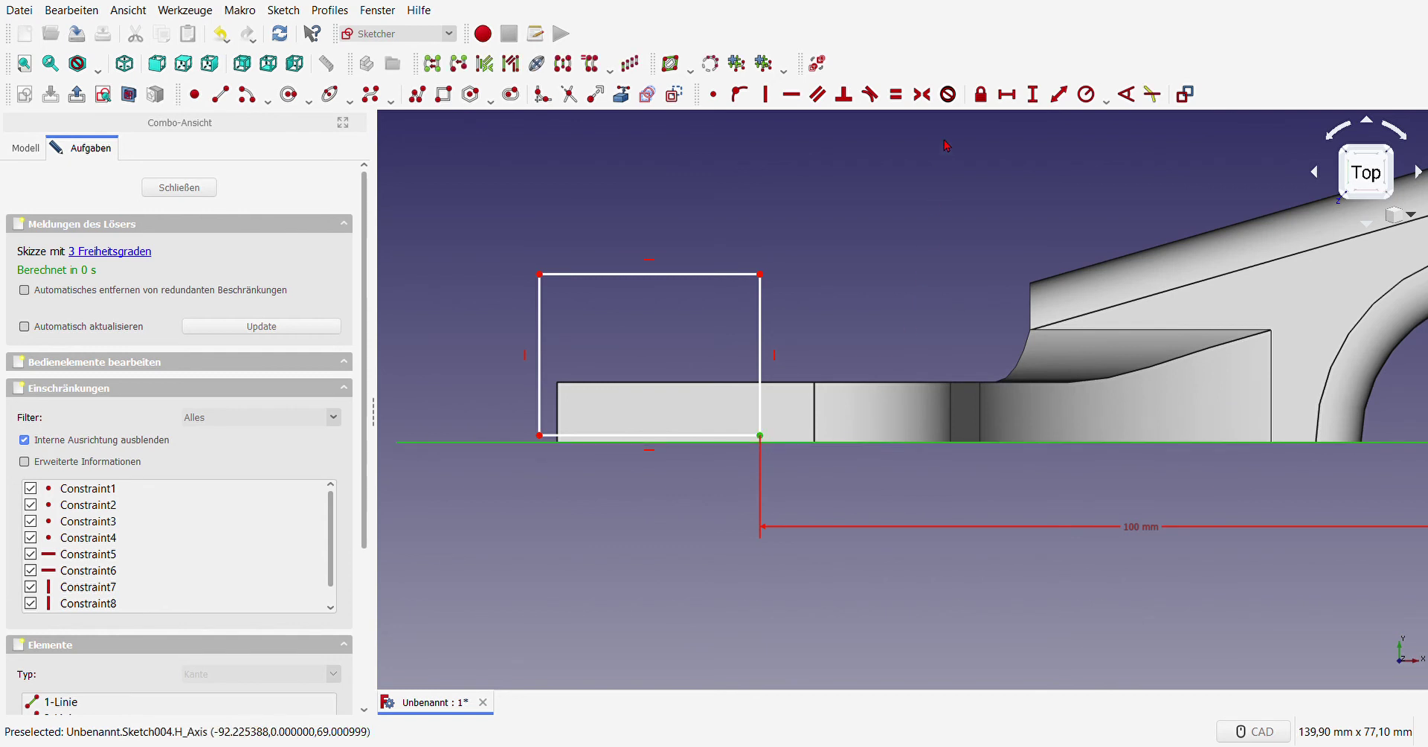
{"action": "left_click", "coordinate": [742, 95]}
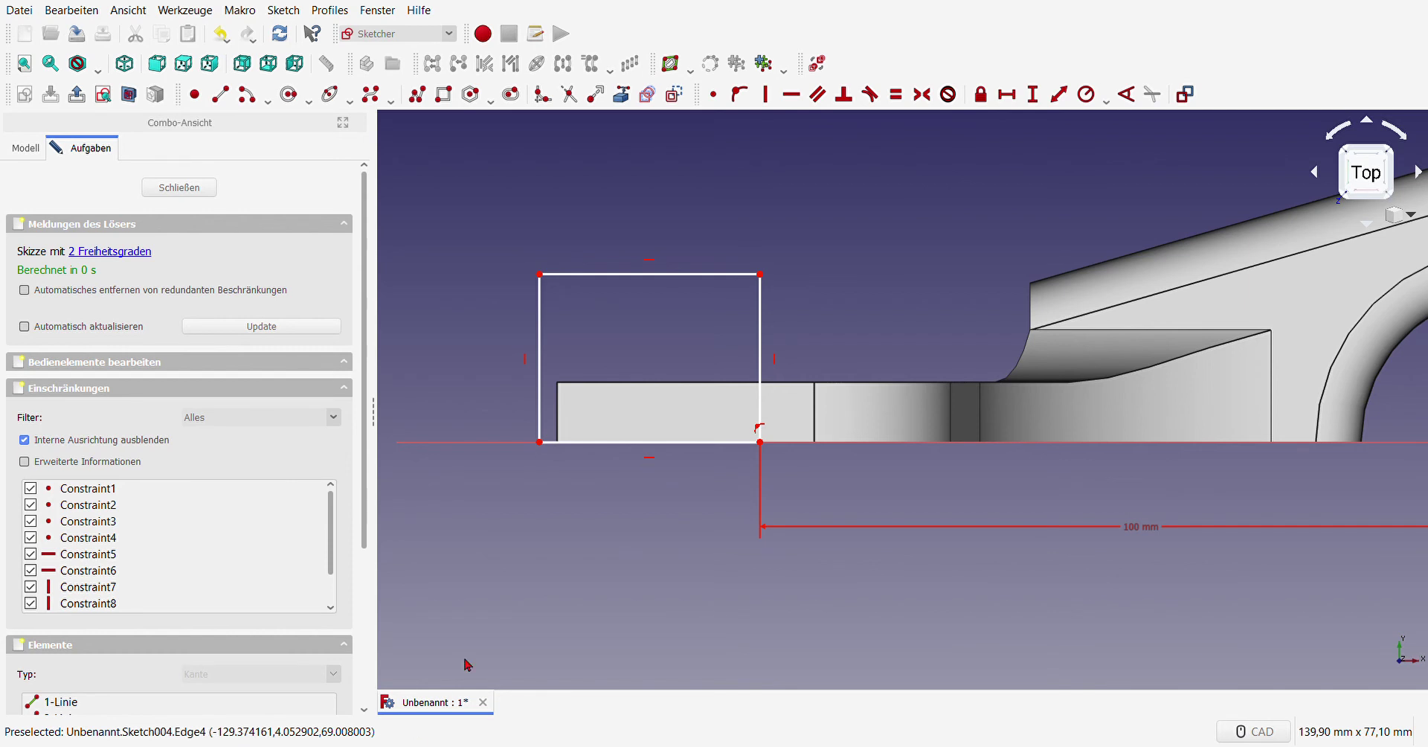
Step: Dimension the rectangle 30 mm wide and 18 mm high, then close the sketch
{"action": "left_click", "coordinate": [655, 274]}
{"action": "left_click", "coordinate": [1005, 95]}
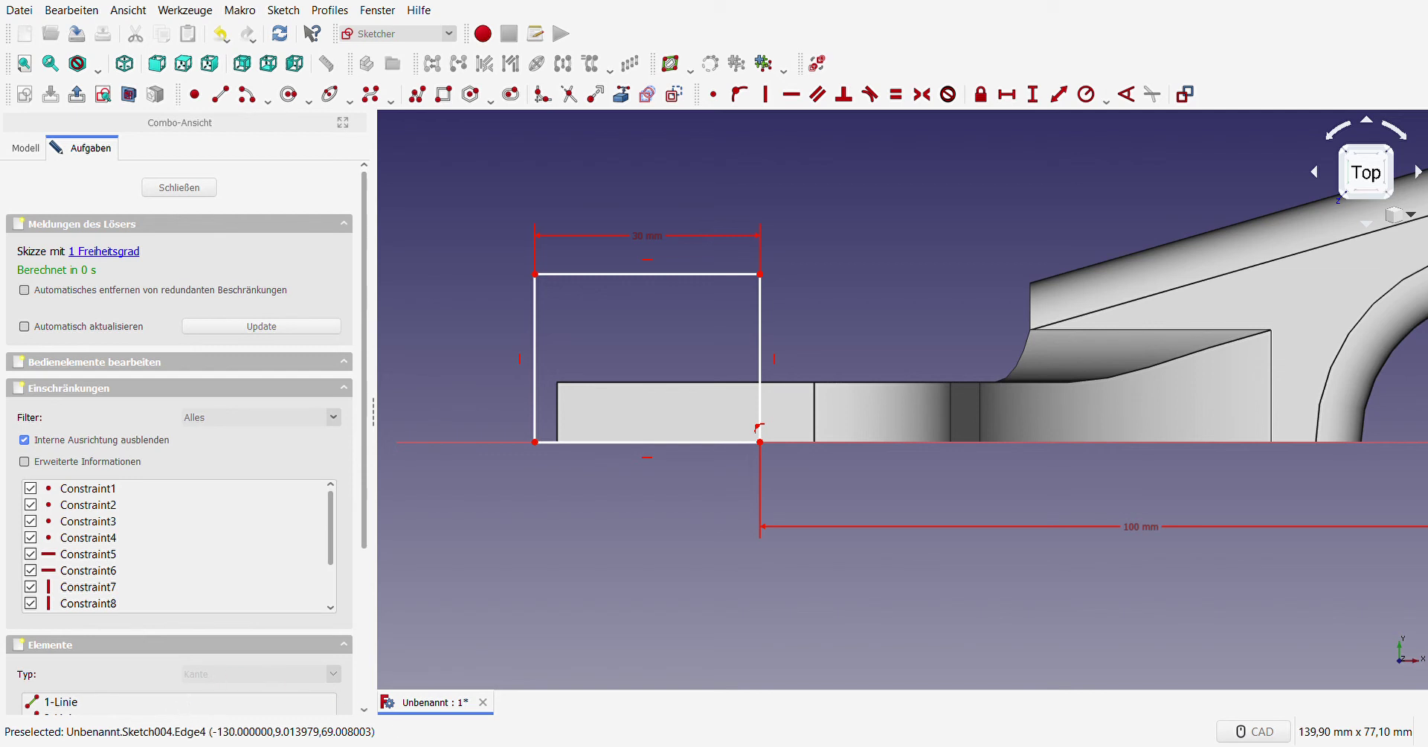
{"action": "left_click", "coordinate": [535, 346]}
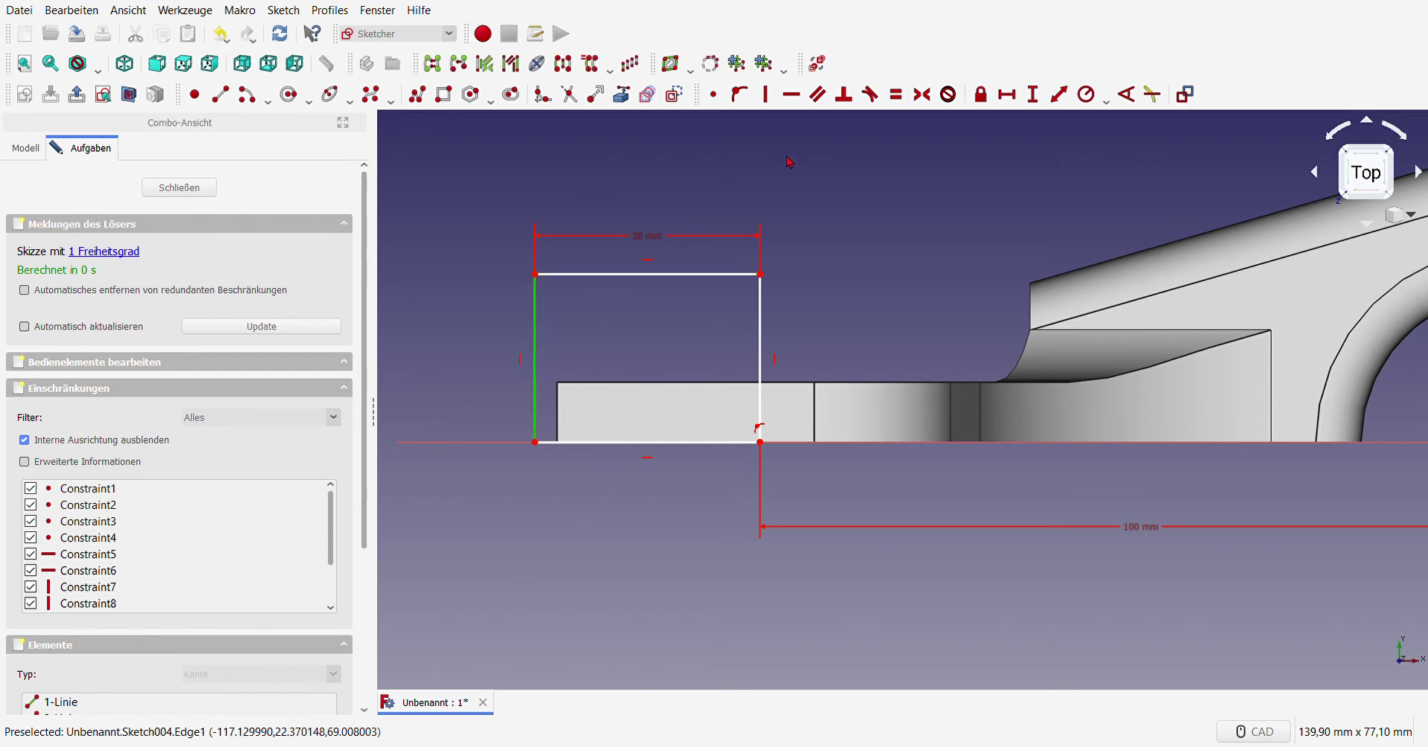
{"action": "left_click", "coordinate": [1034, 94]}
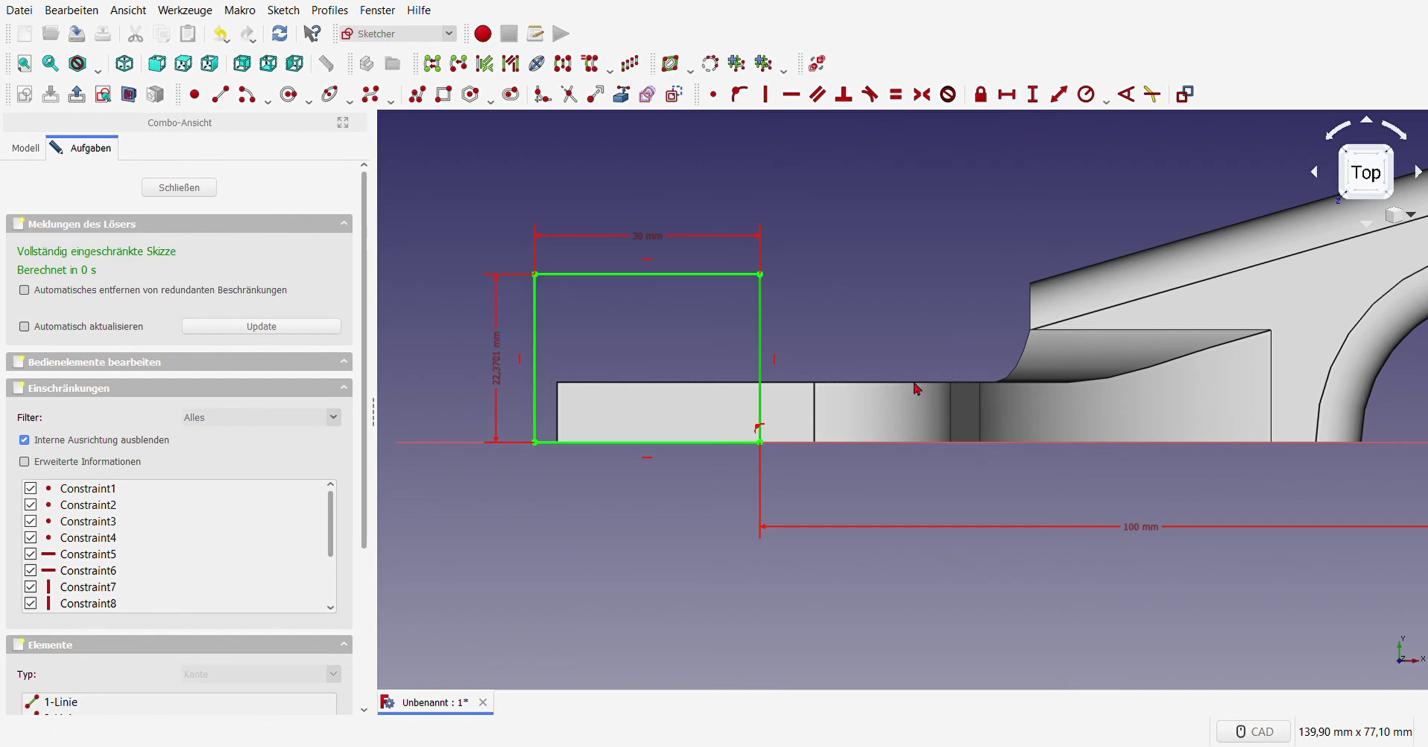
{"action": "key", "text": "Return"}
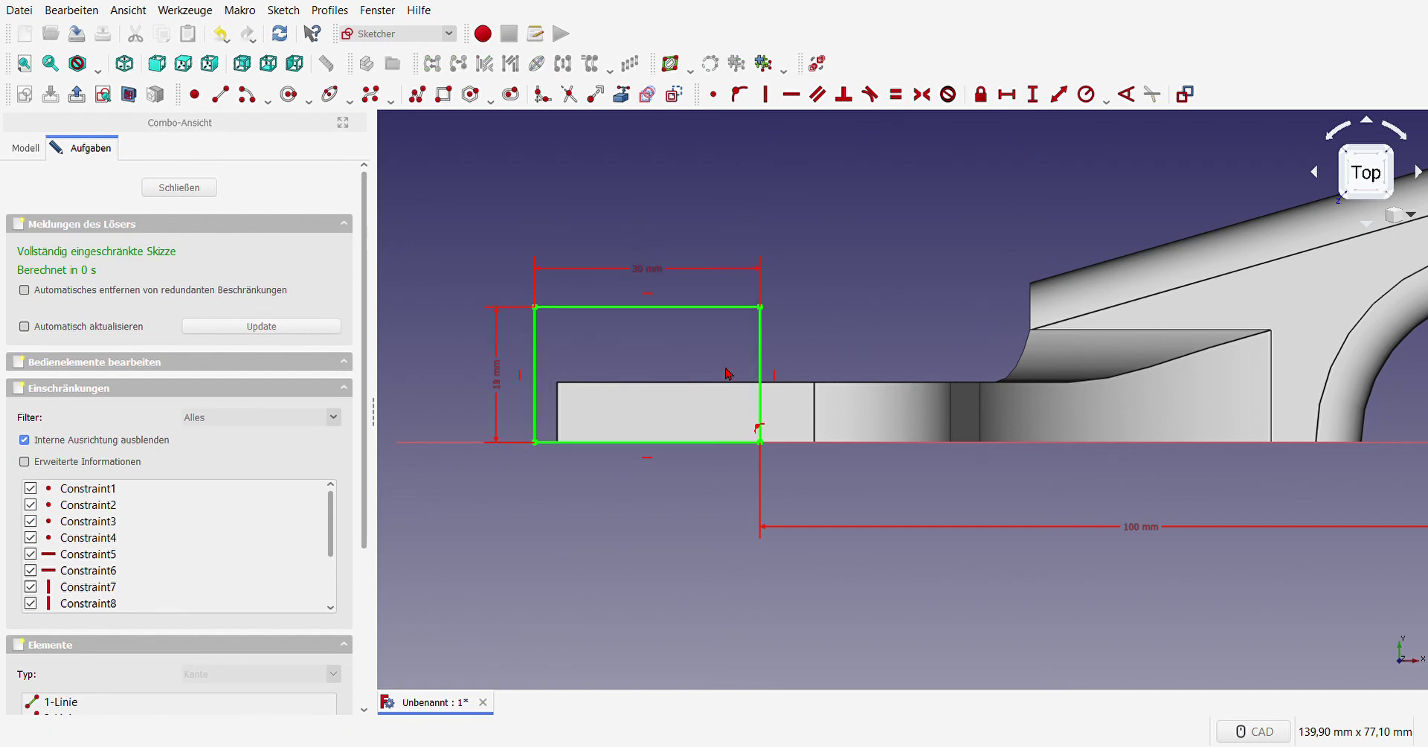
{"action": "left_click", "coordinate": [180, 188]}
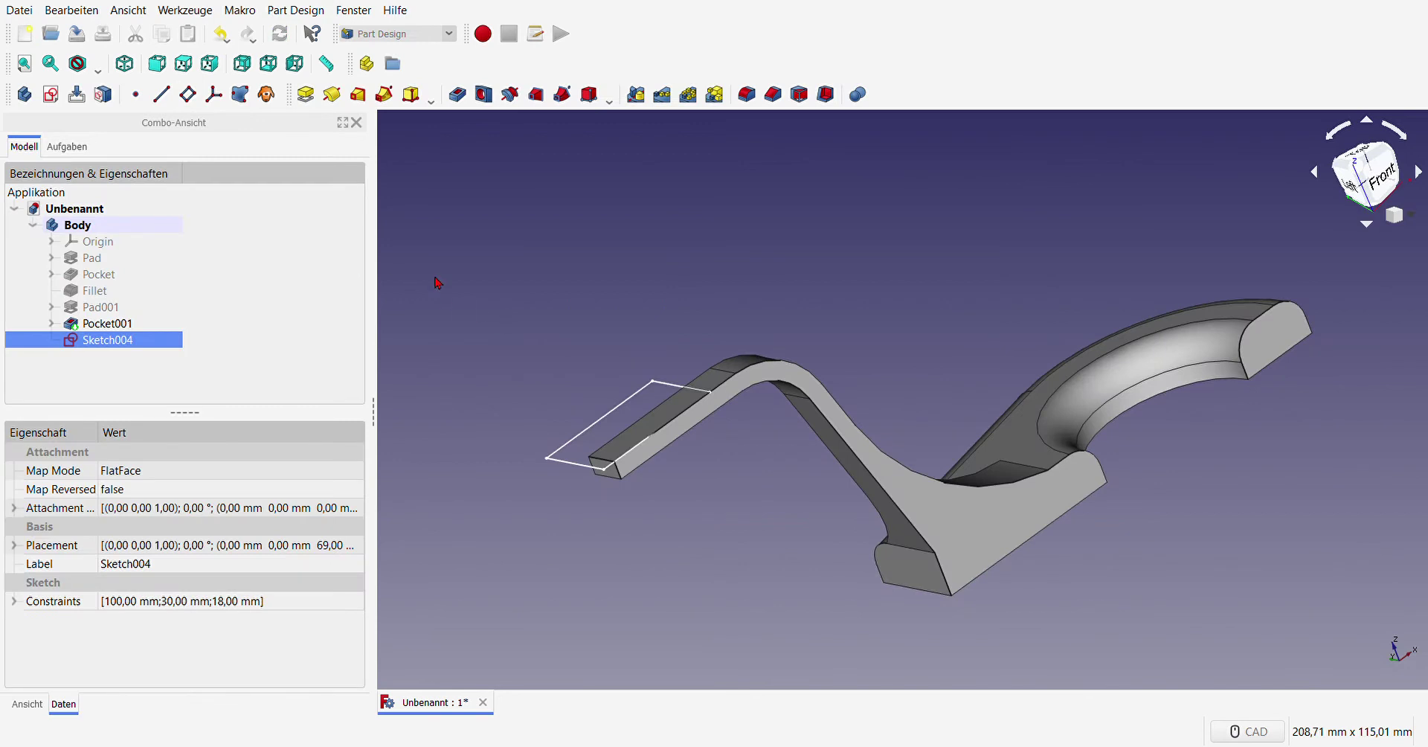
Step: Pad Sketch004 10 mm into a mounting block
{"action": "left_click", "coordinate": [305, 93]}
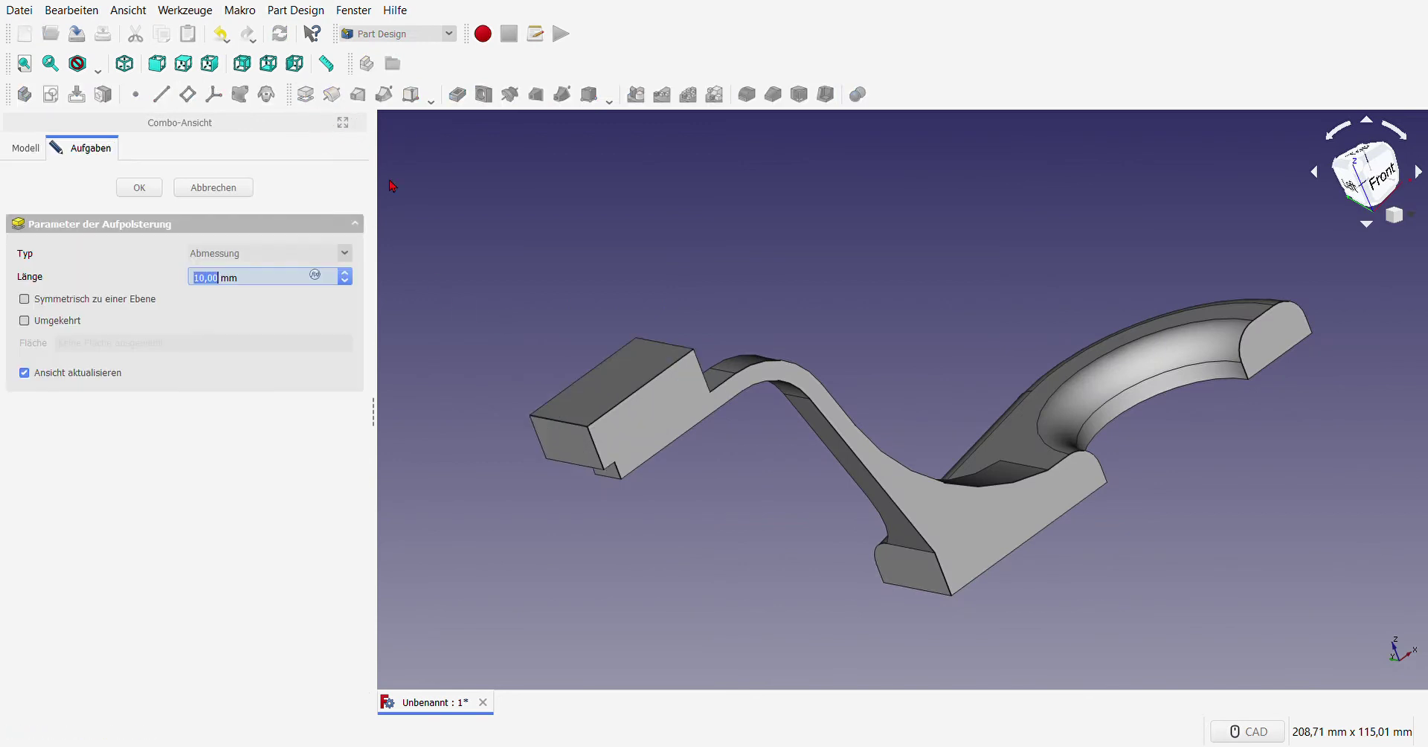
{"action": "left_click", "coordinate": [139, 187]}
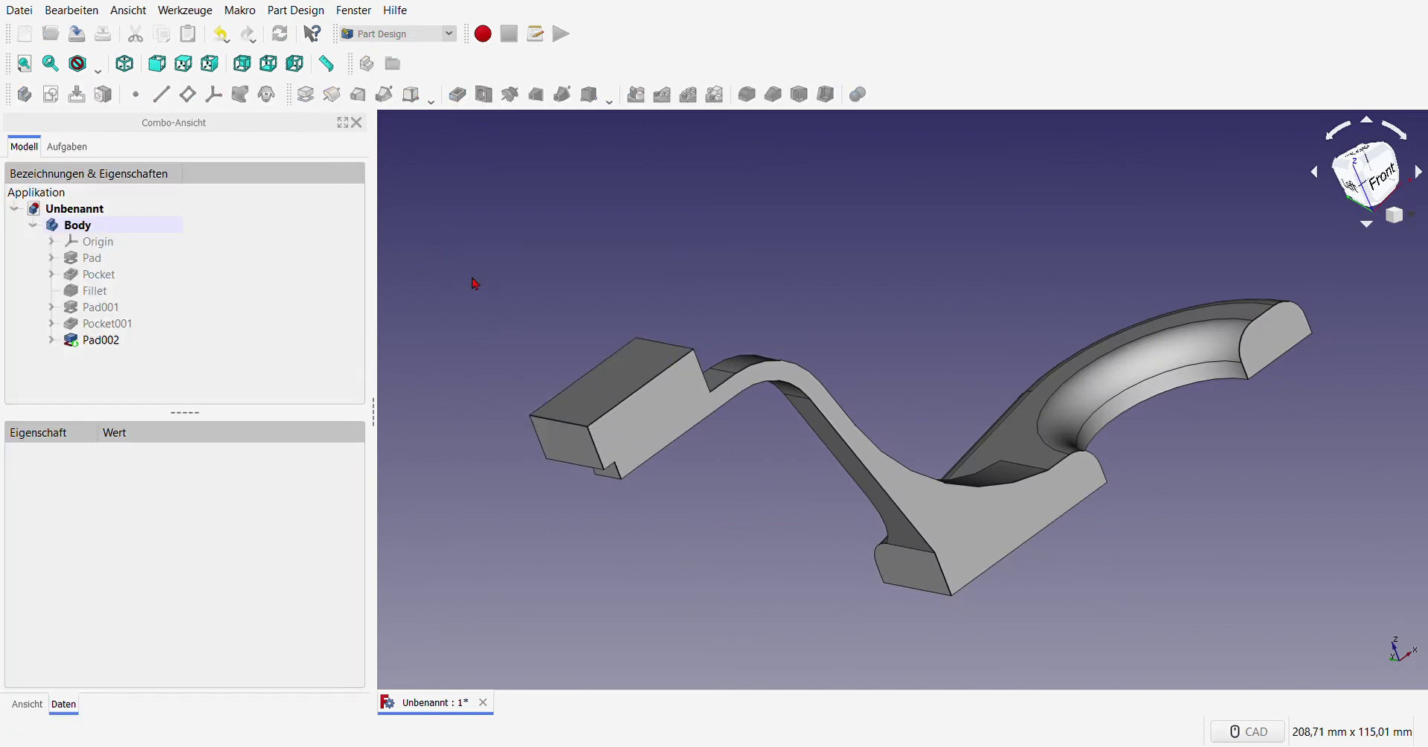
{"action": "scroll", "coordinate": [669, 305], "scroll_direction": "down", "scroll_amount": 4}
{"action": "scroll", "coordinate": [667, 297], "scroll_direction": "up", "scroll_amount": 2}
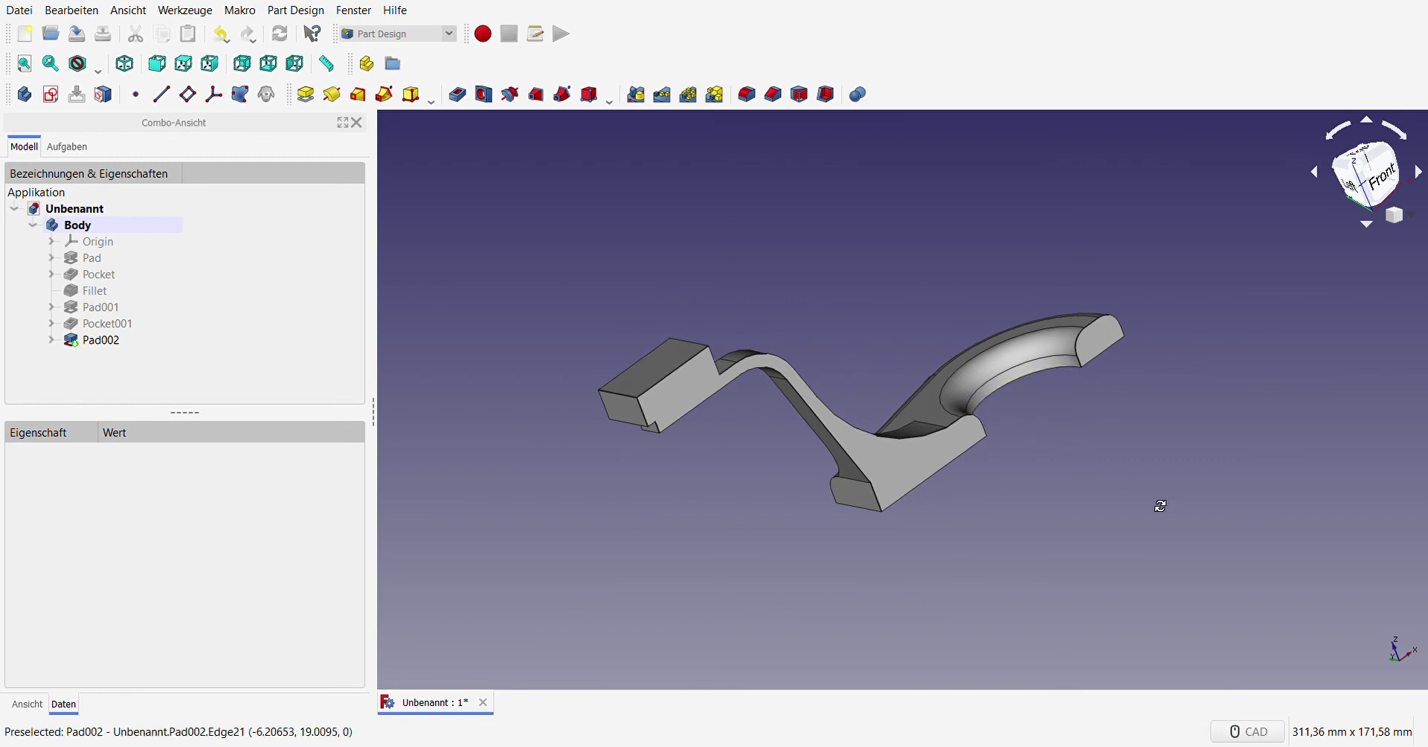
Step: Start a new sketch on the bottom face of the hook
{"action": "mouse_move", "coordinate": [1157, 501]}
{"action": "middle_mouse_down"}
{"action": "mouse_move", "coordinate": [947, 418]}
{"action": "mouse_move", "coordinate": [992, 472]}
{"action": "mouse_move", "coordinate": [1192, 574]}
{"action": "middle_mouse_up"}
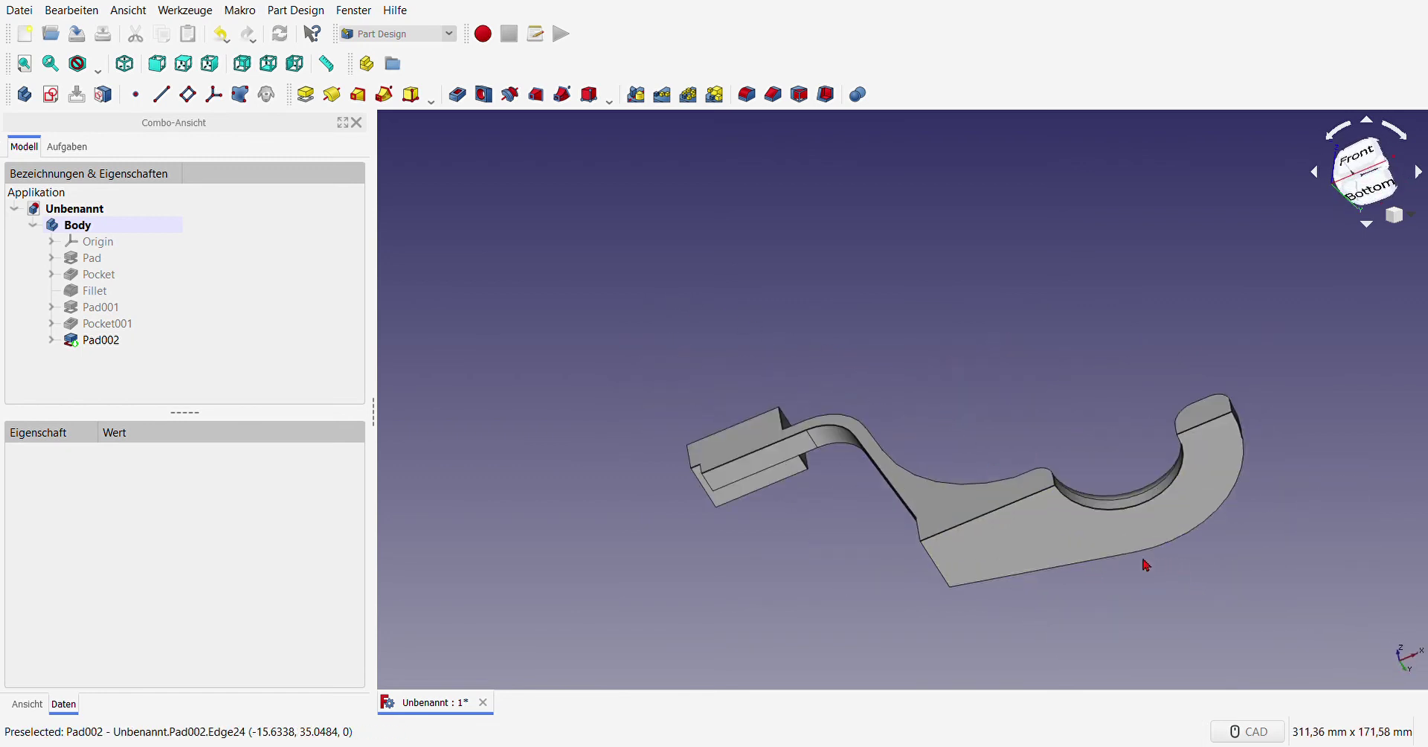
{"action": "scroll", "coordinate": [1146, 565], "scroll_direction": "up", "scroll_amount": 2}
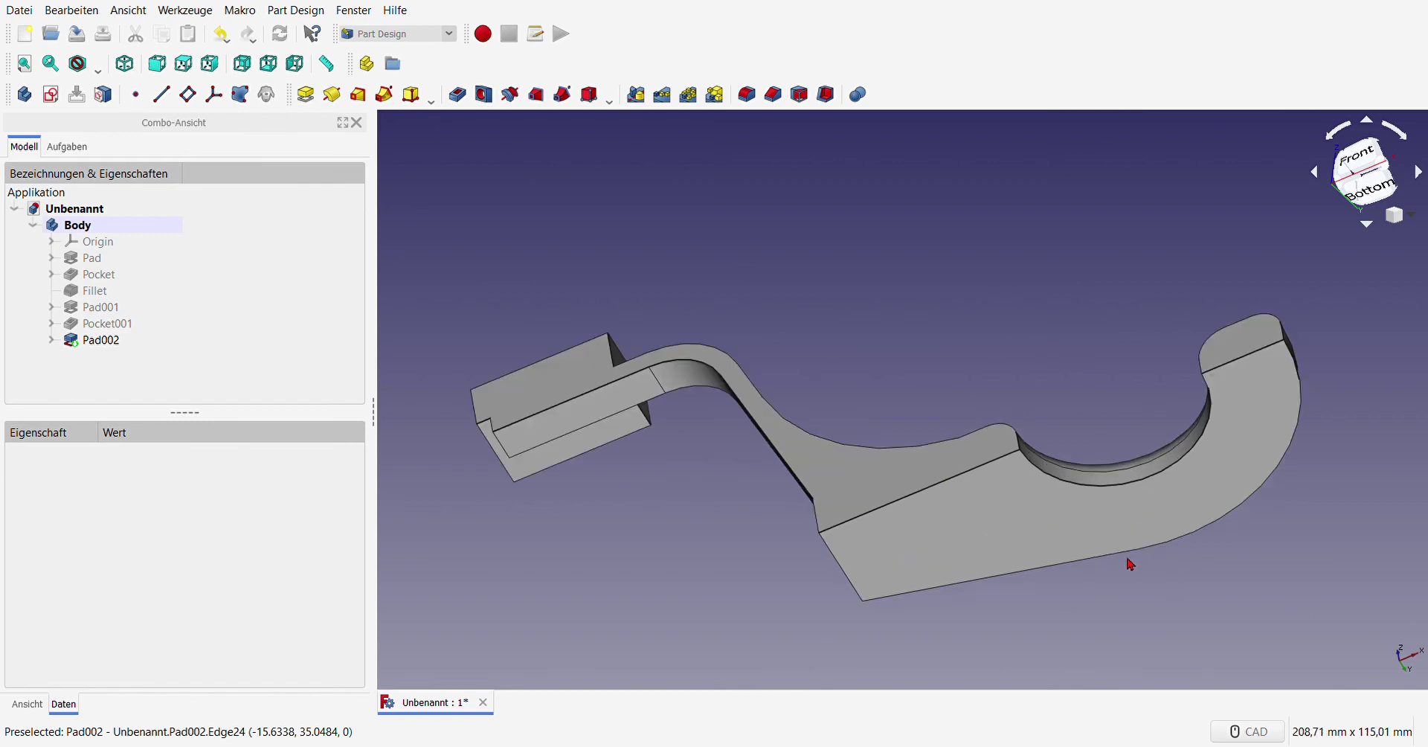
{"action": "left_click", "coordinate": [1022, 537]}
{"action": "left_click", "coordinate": [51, 94]}
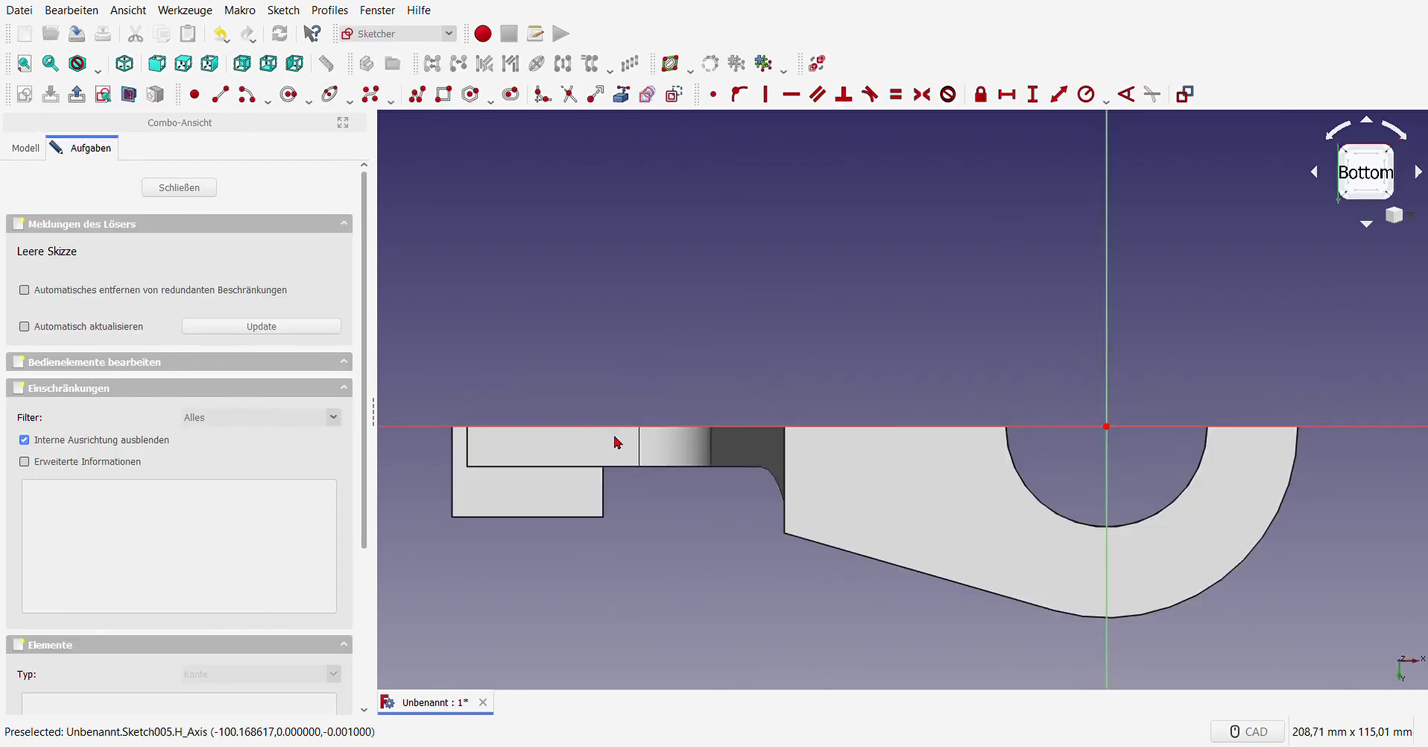
Step: Draw a vertical line beside the stepped edge and a sloped line toward the curve's bottom
{"action": "left_click", "coordinate": [218, 94]}
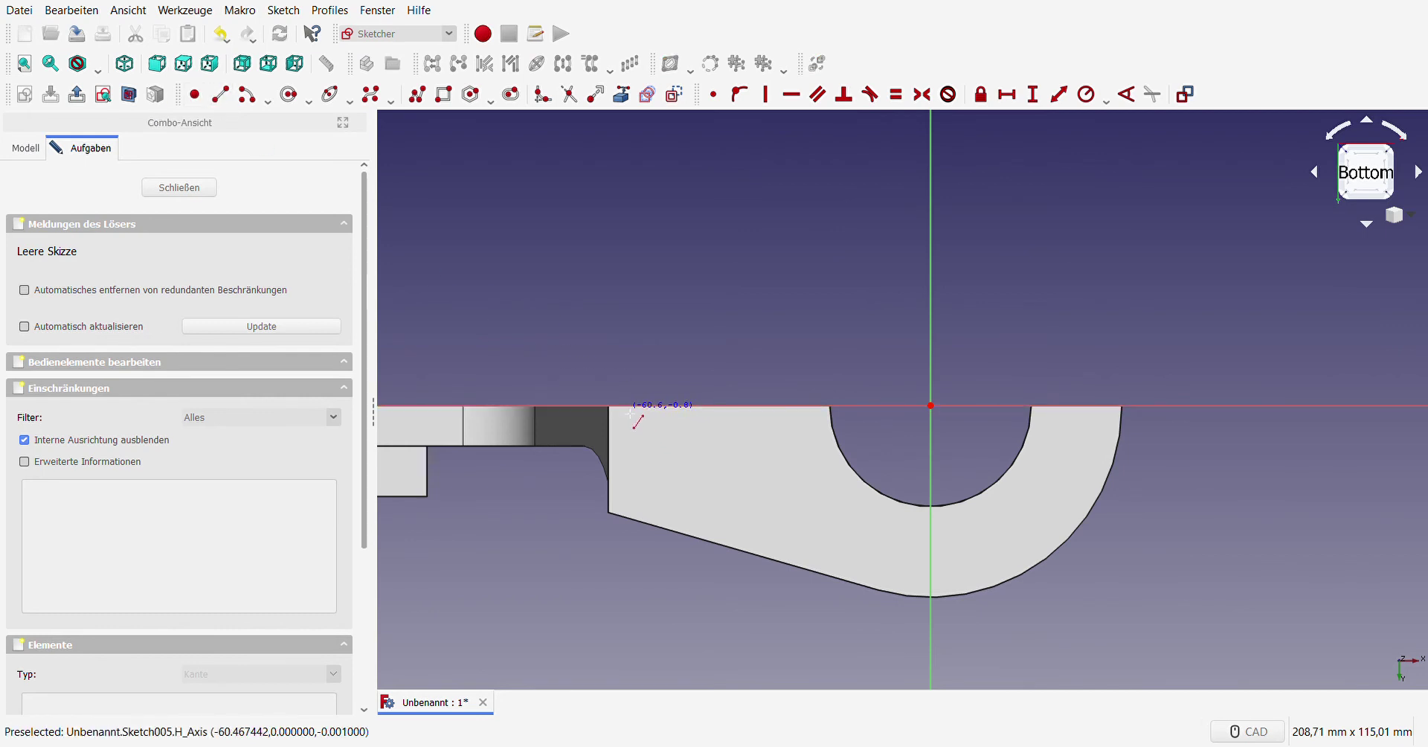
{"action": "left_click", "coordinate": [627, 411]}
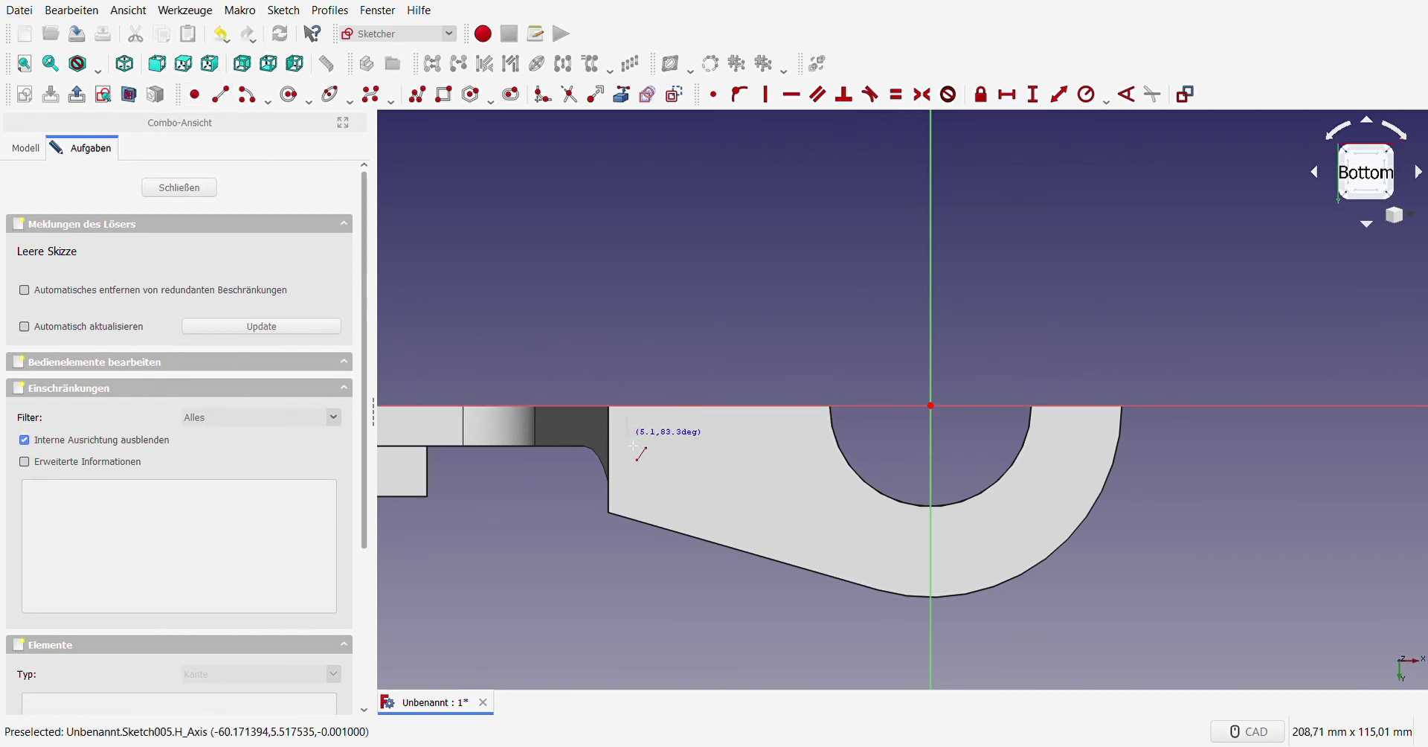
{"action": "left_click", "coordinate": [626, 495]}
{"action": "left_click", "coordinate": [647, 502]}
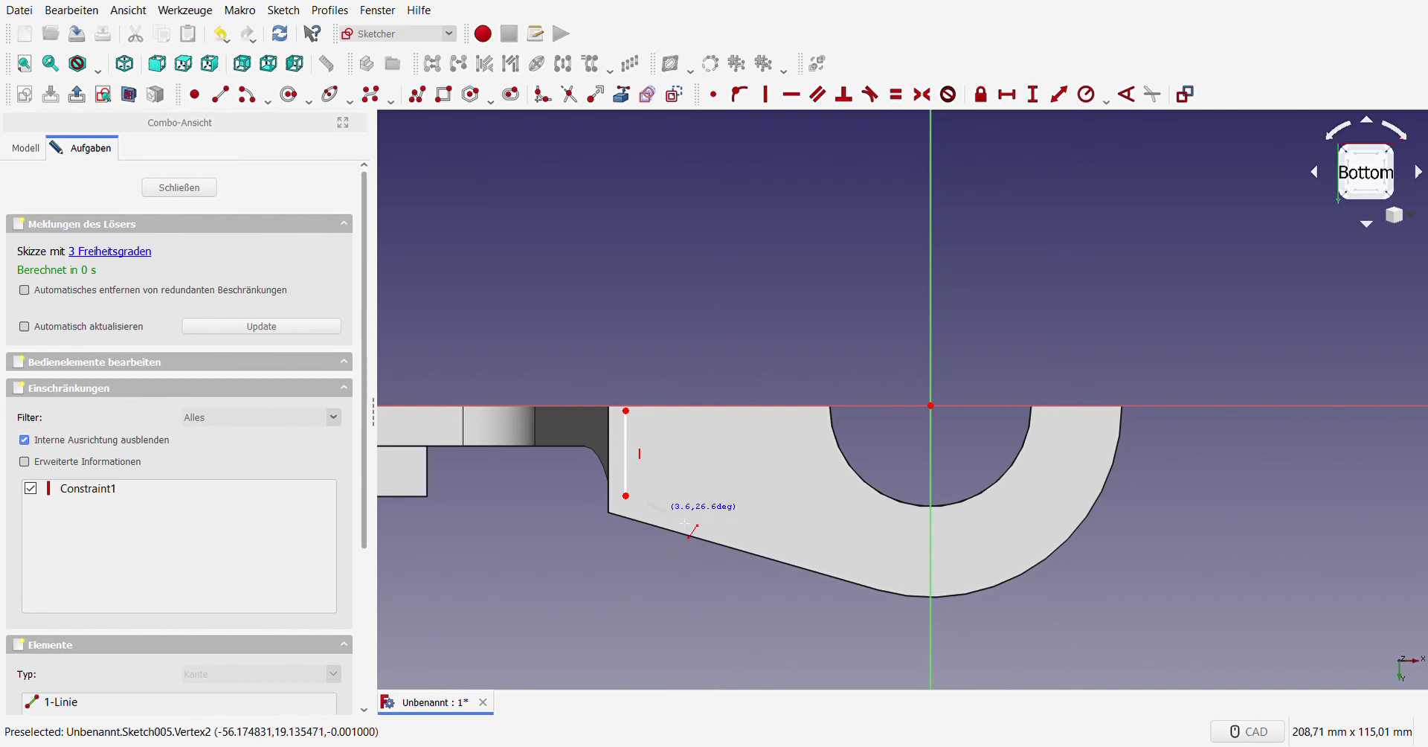
{"action": "left_click", "coordinate": [889, 576]}
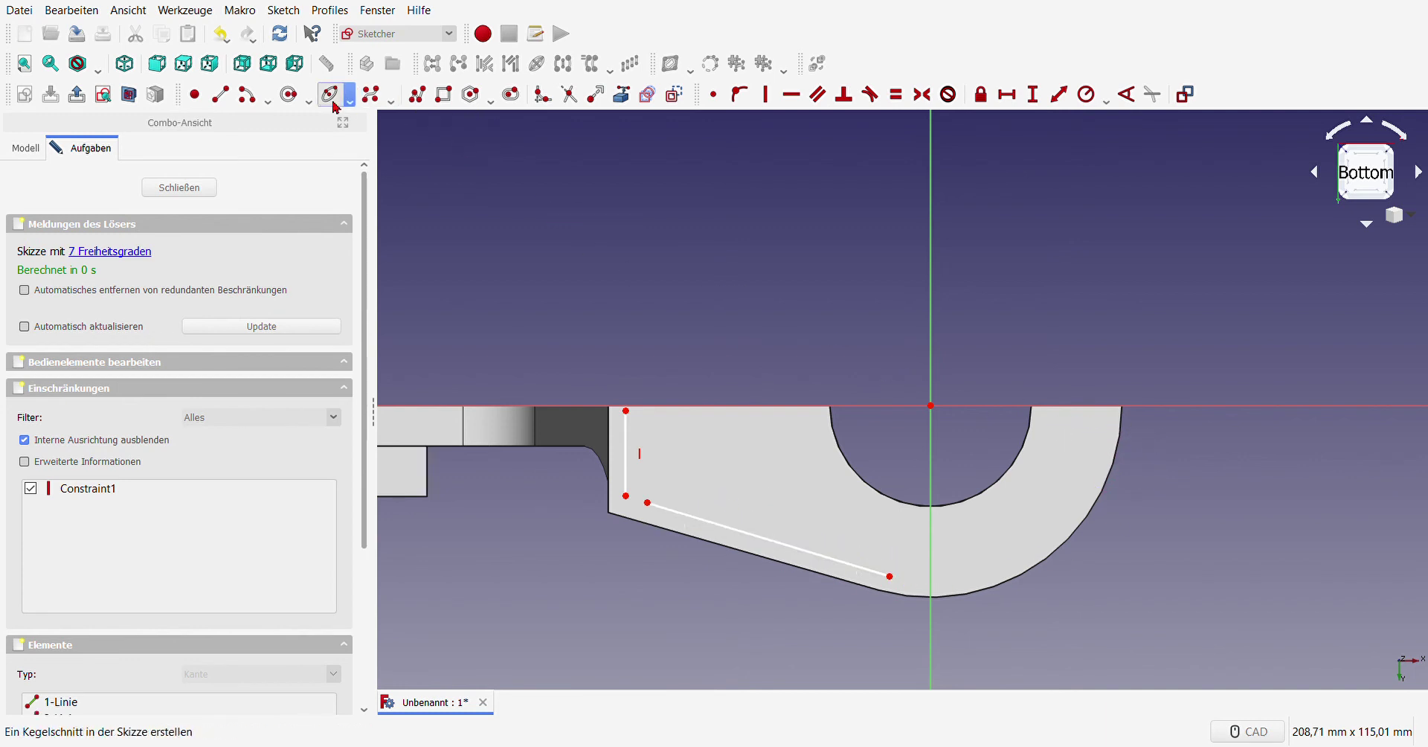
Step: Add two origin-centred arcs: an outer one along the curved edge and an inner one around the hole
{"action": "left_click", "coordinate": [251, 97]}
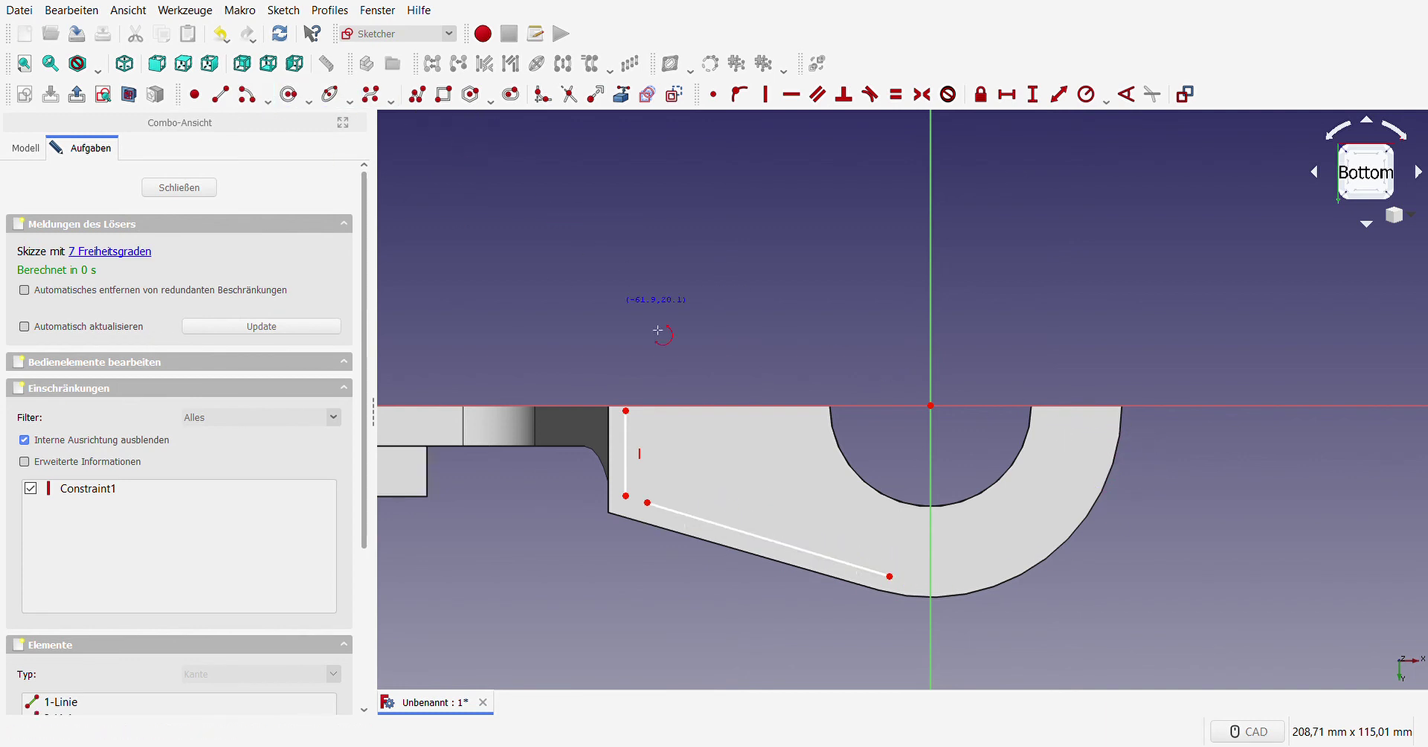
{"action": "left_click", "coordinate": [932, 407]}
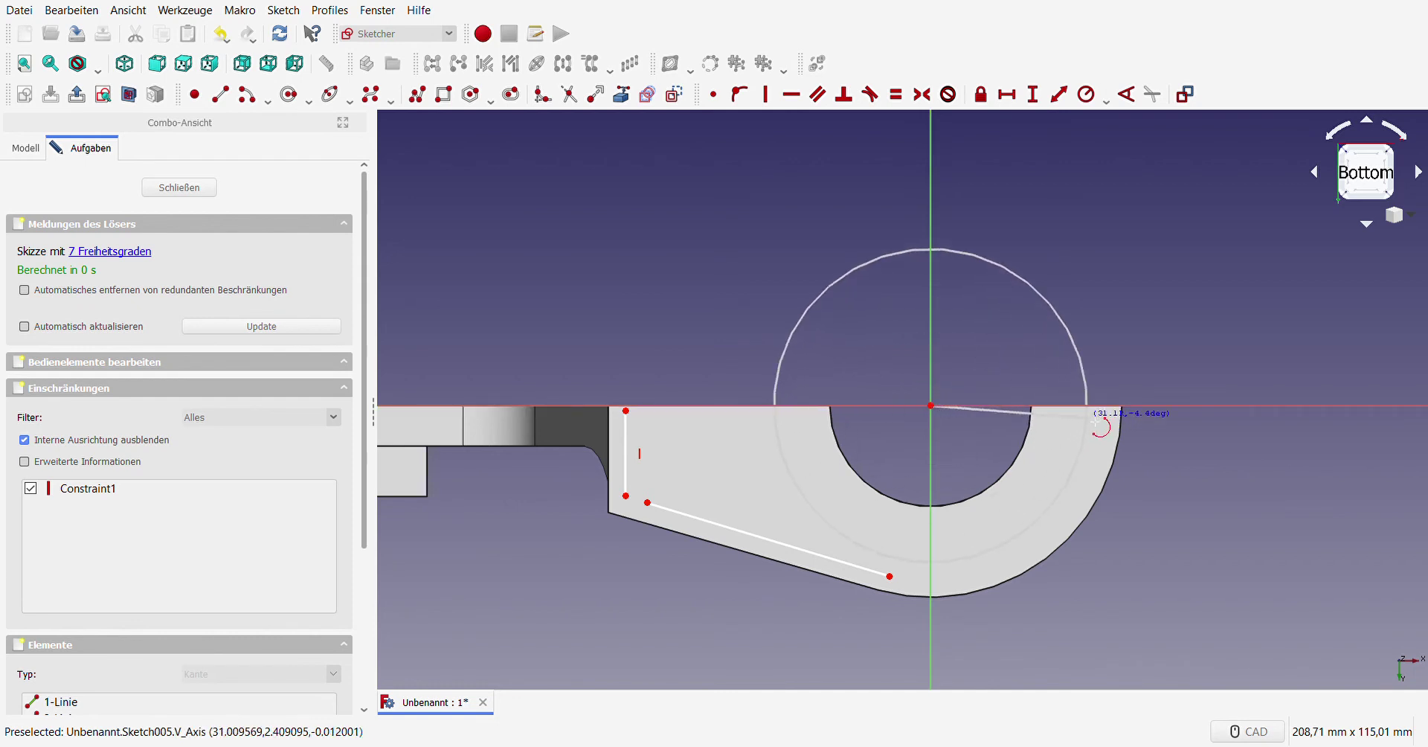
{"action": "left_click", "coordinate": [1115, 406]}
{"action": "left_click", "coordinate": [912, 586]}
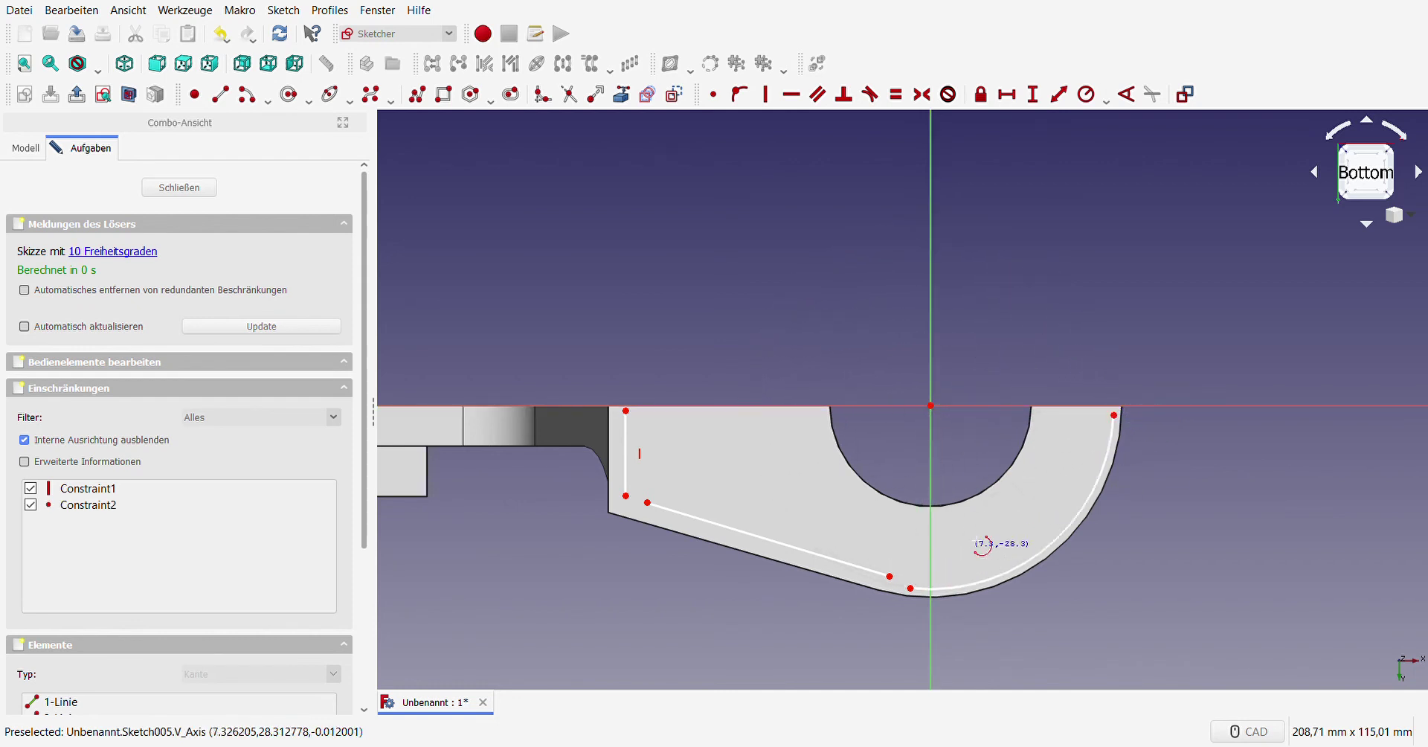
{"action": "left_click", "coordinate": [931, 406]}
{"action": "left_click", "coordinate": [1045, 409]}
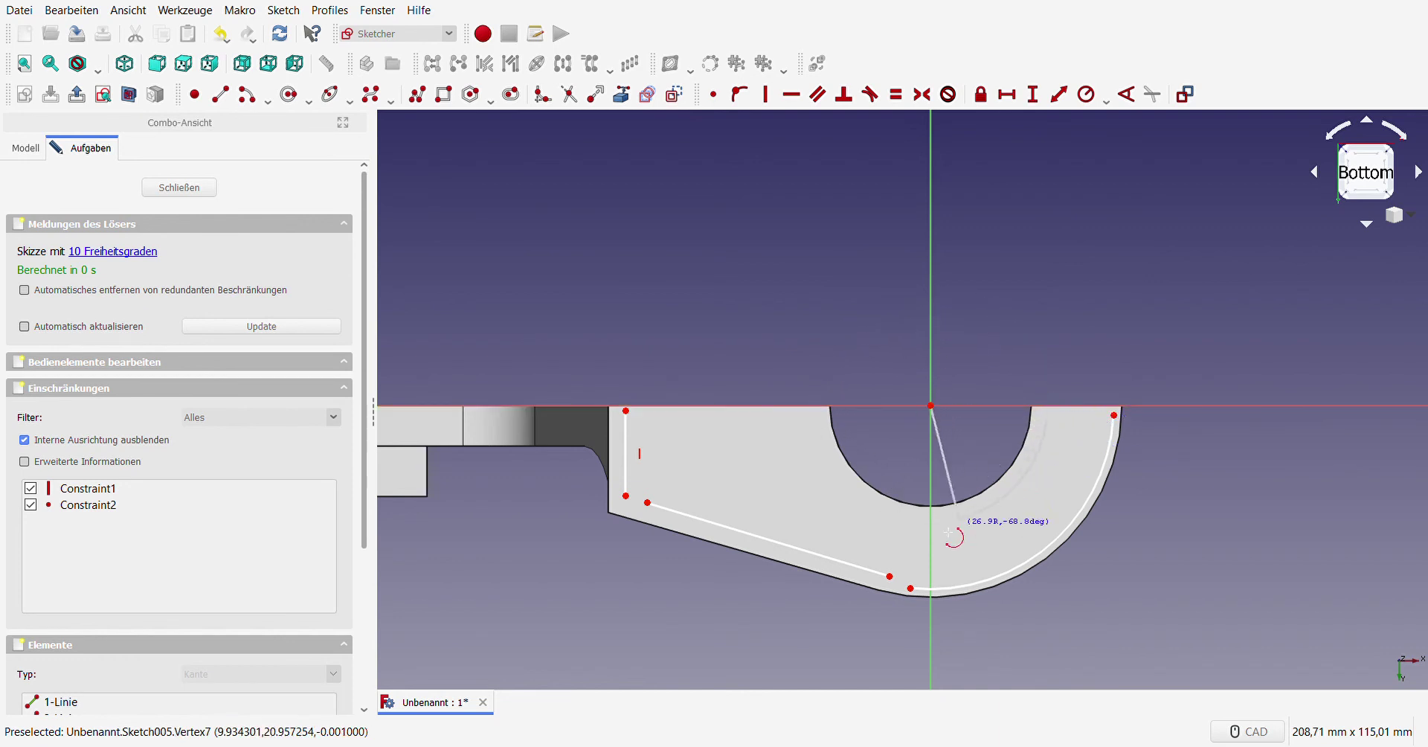
{"action": "scroll", "coordinate": [727, 453], "scroll_direction": "up", "scroll_amount": 1}
{"action": "scroll", "coordinate": [727, 446], "scroll_direction": "up", "scroll_amount": 1}
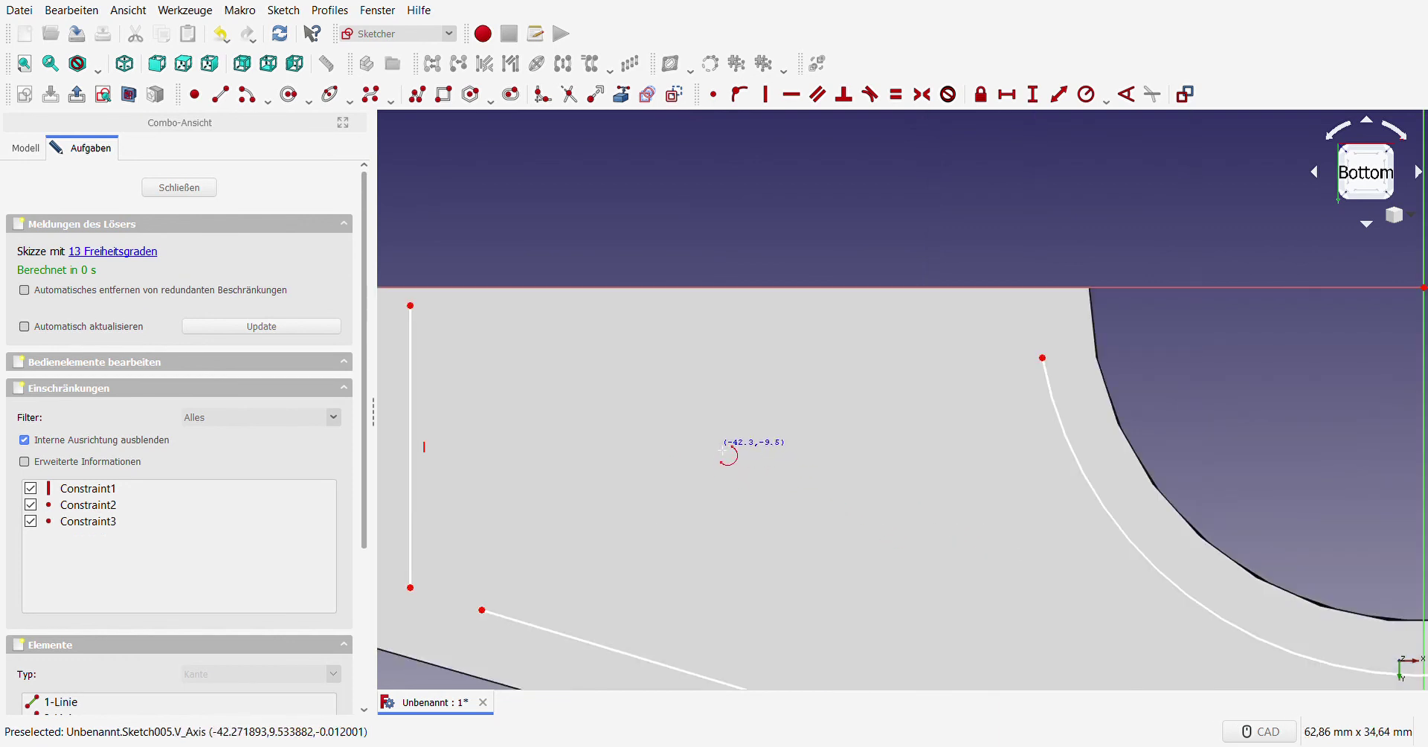
{"action": "scroll", "coordinate": [714, 453], "scroll_direction": "down", "scroll_amount": 1}
{"action": "left_click", "coordinate": [714, 453]}
Step: Draw a horizontal top line from near the vertical line to the inner arc
{"action": "left_click", "coordinate": [220, 94]}
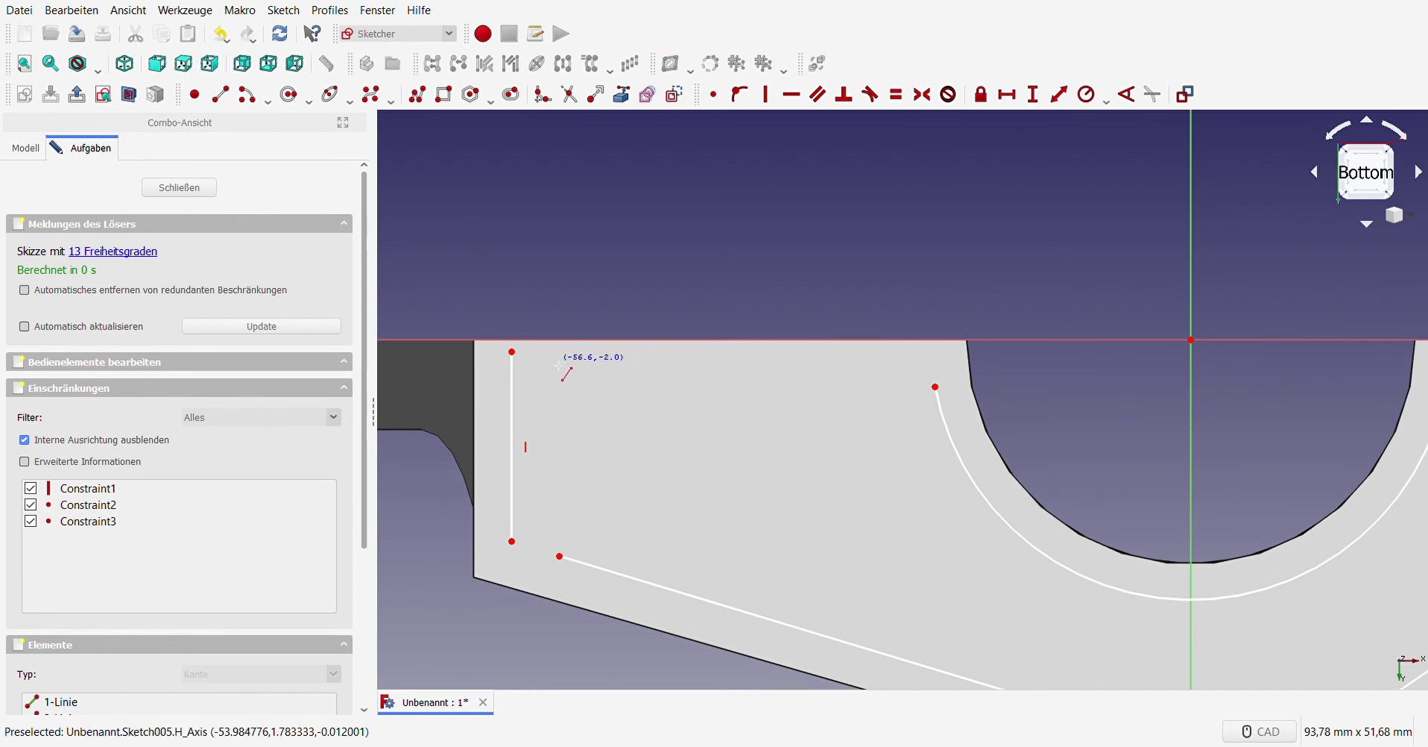
{"action": "left_click", "coordinate": [551, 347]}
{"action": "left_click", "coordinate": [900, 361]}
{"action": "scroll", "coordinate": [809, 429], "scroll_direction": "down", "scroll_amount": 3}
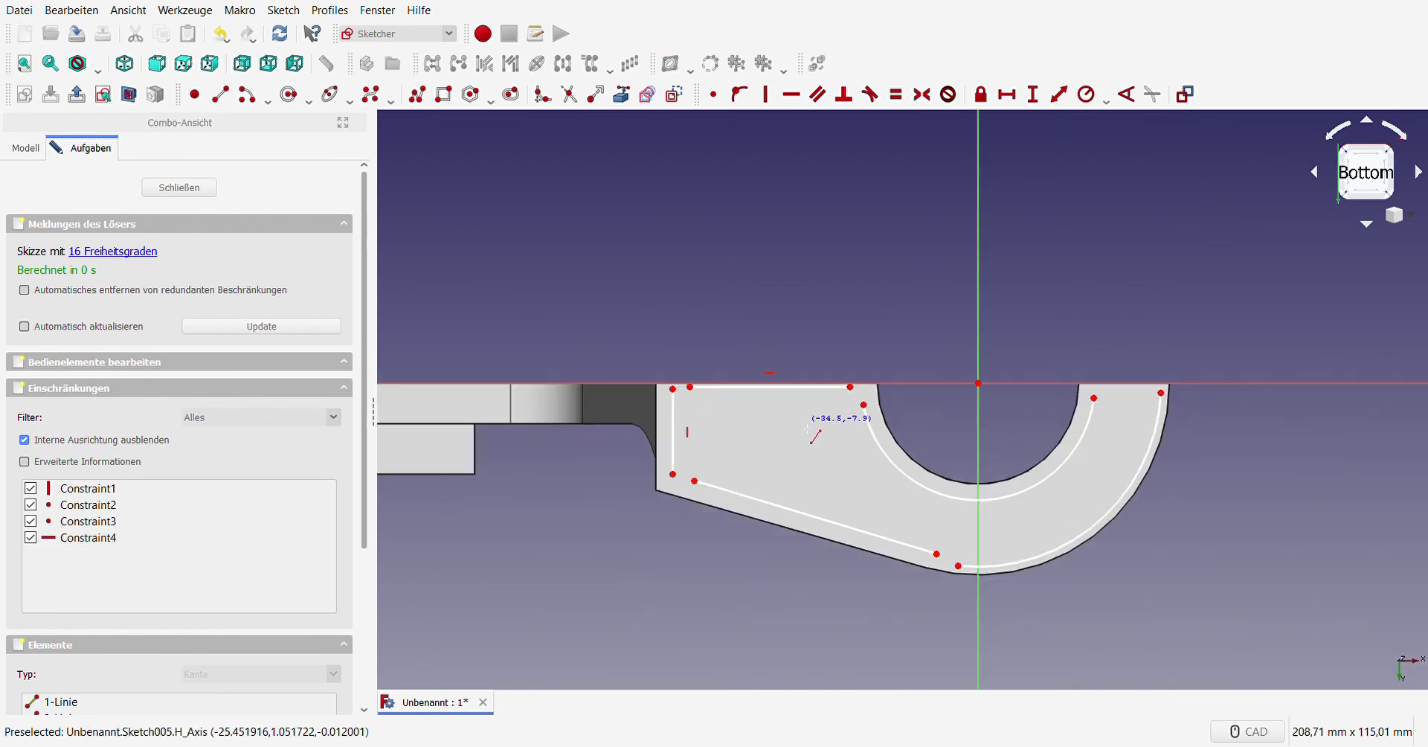
{"action": "right_click", "coordinate": [805, 437]}
{"action": "scroll", "coordinate": [839, 408], "scroll_direction": "up", "scroll_amount": 3}
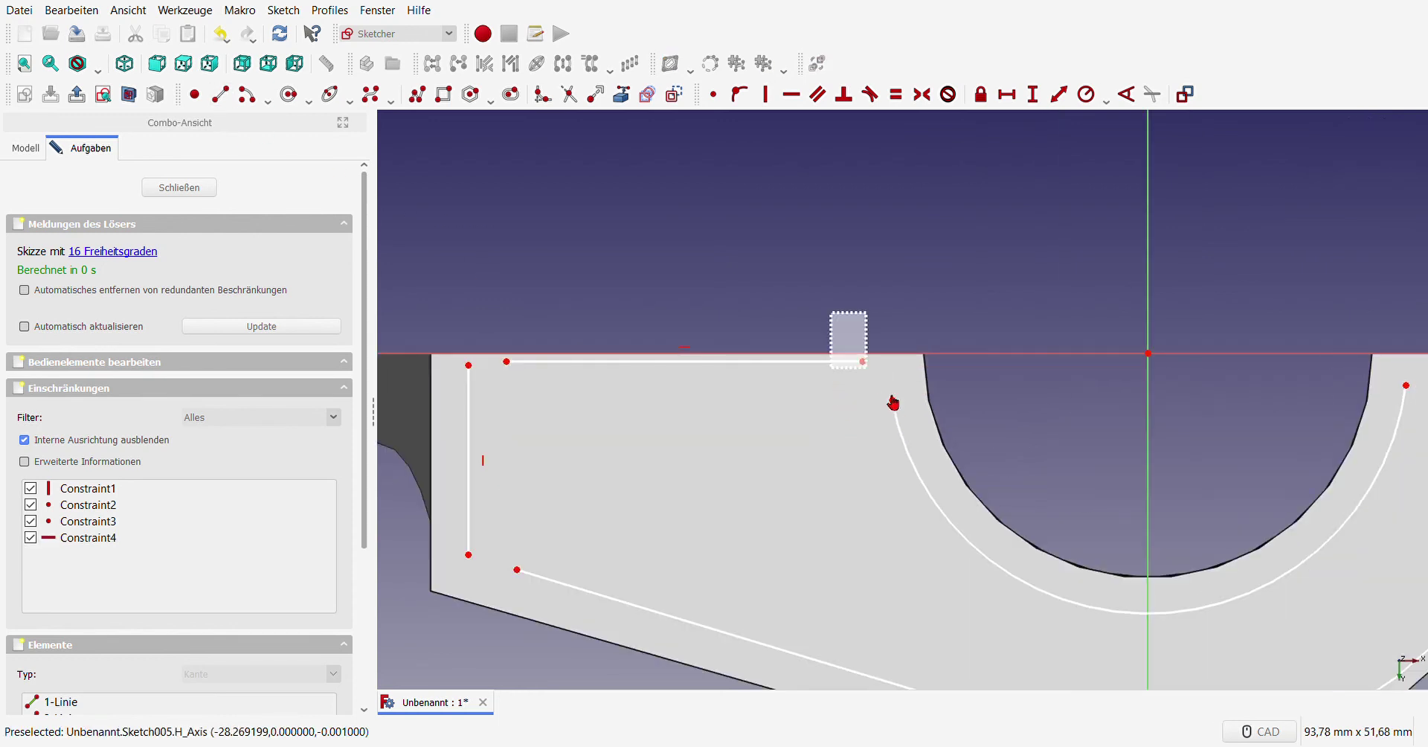
Step: Join the top line's end to the inner arc and place it on the horizontal axis
{"action": "left_click", "coordinate": [714, 94]}
{"action": "scroll", "coordinate": [725, 387], "scroll_direction": "down", "scroll_amount": 4}
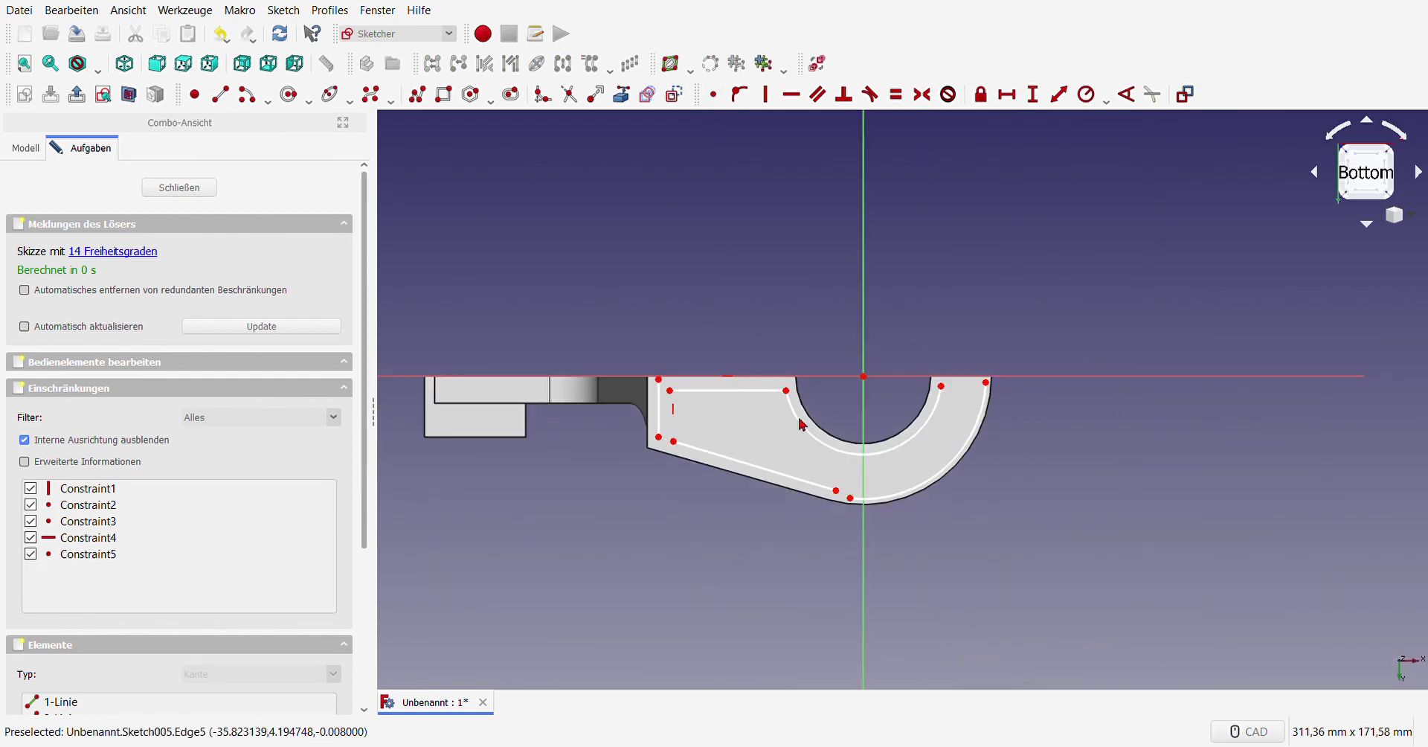
{"action": "scroll", "coordinate": [733, 400], "scroll_direction": "up", "scroll_amount": 5}
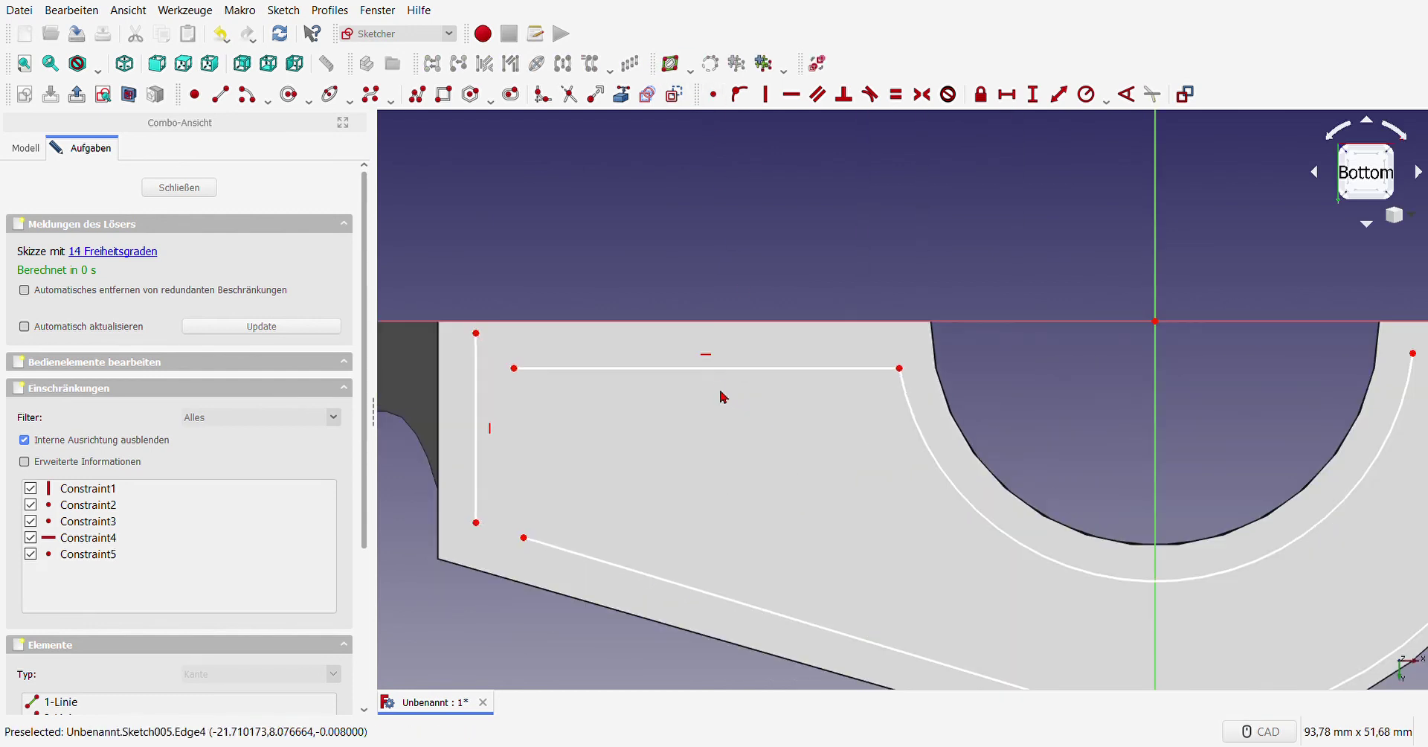
{"action": "left_click", "coordinate": [900, 368]}
{"action": "left_click", "coordinate": [897, 322]}
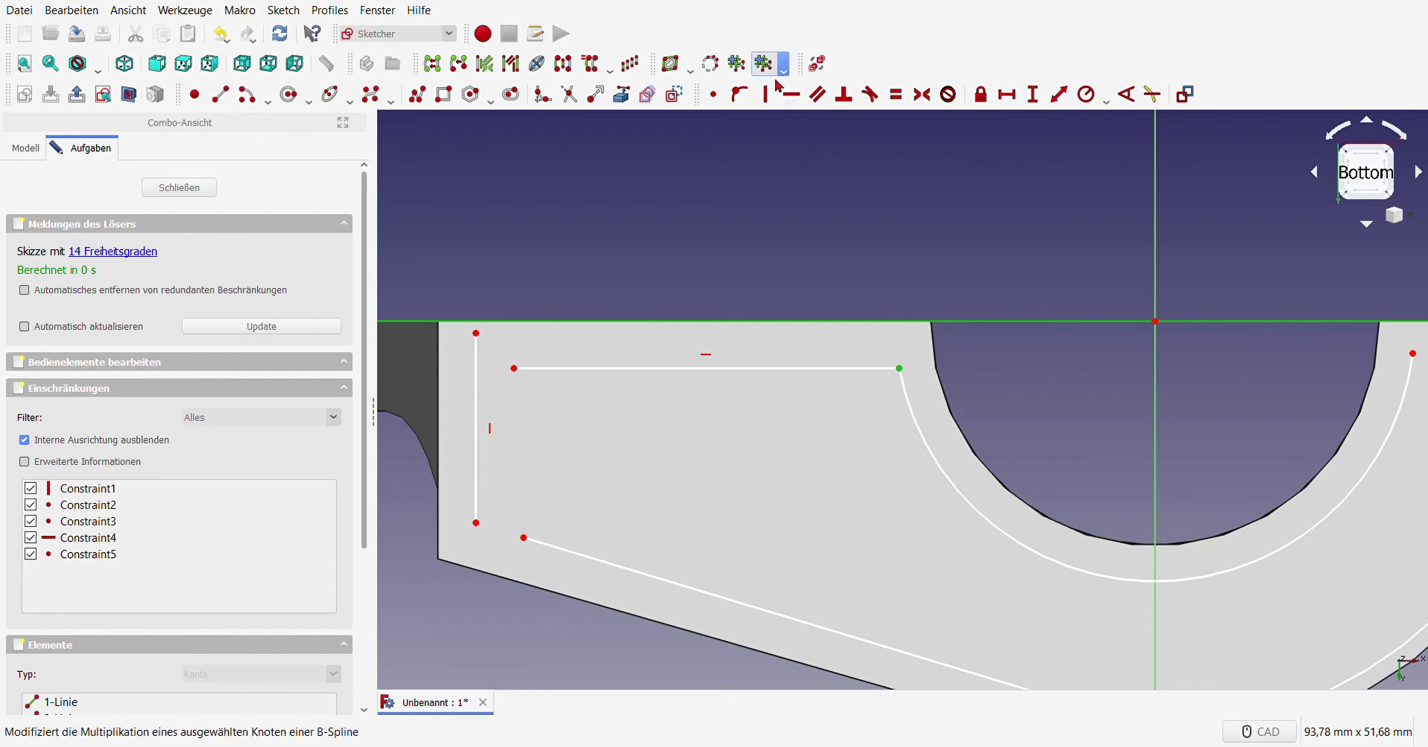
{"action": "left_click", "coordinate": [739, 94]}
{"action": "scroll", "coordinate": [760, 342], "scroll_direction": "down", "scroll_amount": 3}
{"action": "scroll", "coordinate": [627, 349], "scroll_direction": "up", "scroll_amount": 5}
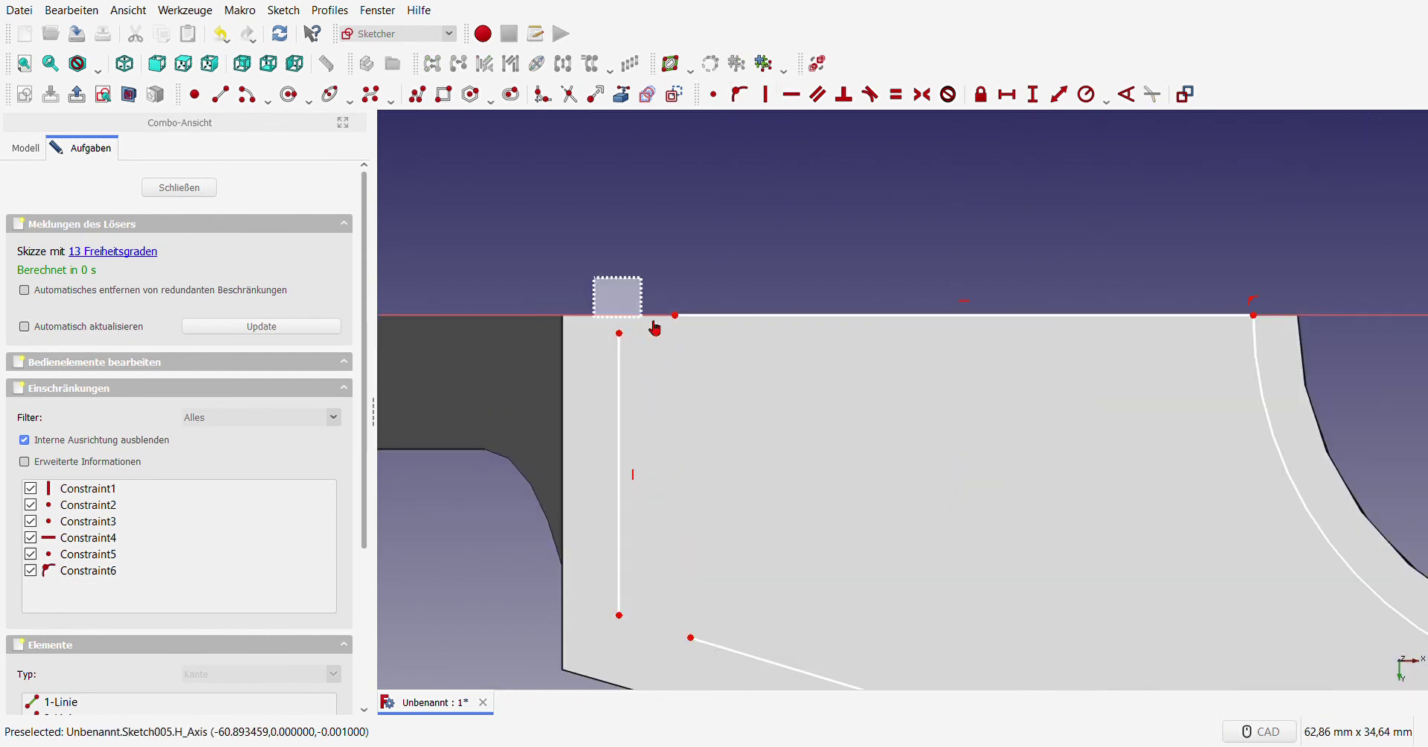
Step: Connect the top line's start to the vertical line and make the vertical and sloped line ends coincide
{"action": "left_click", "coordinate": [712, 93]}
{"action": "scroll", "coordinate": [672, 393], "scroll_direction": "down", "scroll_amount": 3}
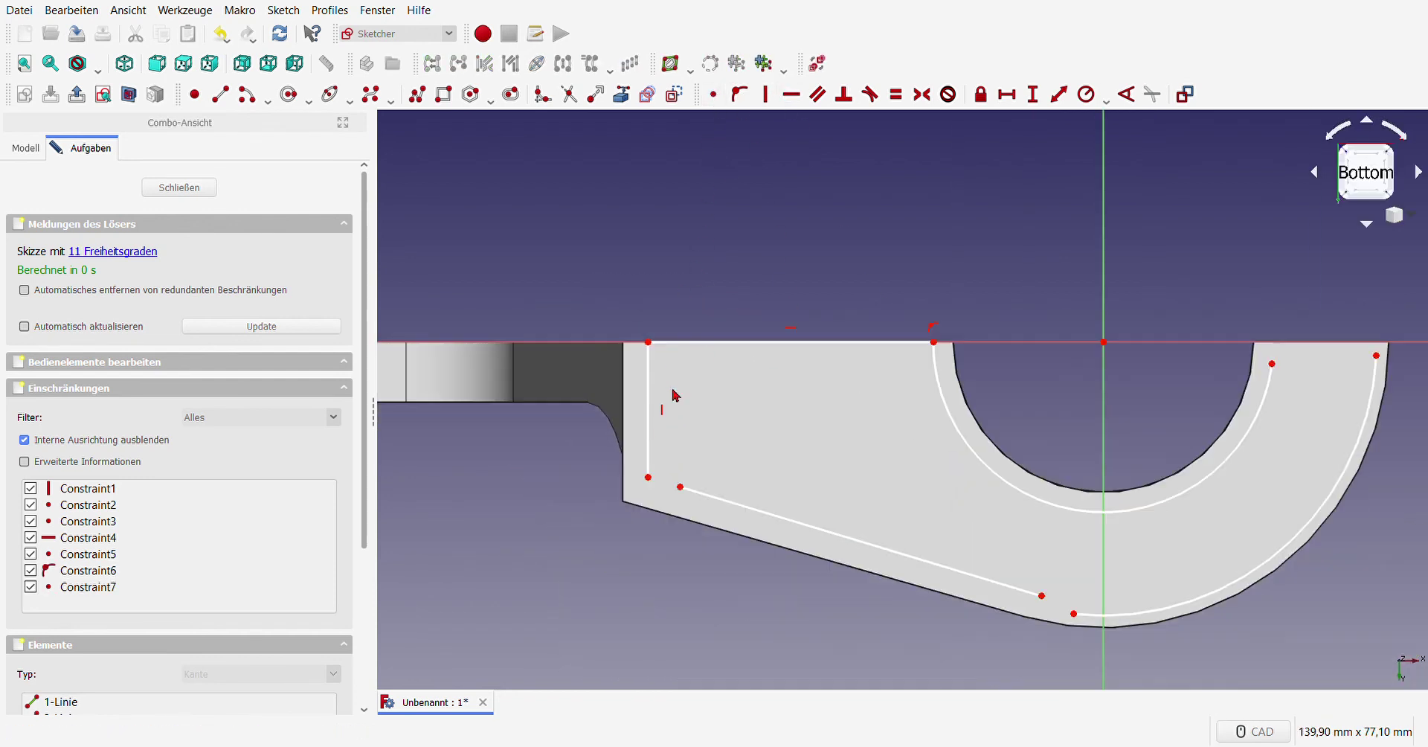
{"action": "scroll", "coordinate": [632, 473], "scroll_direction": "up", "scroll_amount": 2}
{"action": "left_click", "coordinate": [630, 499]}
{"action": "left_click", "coordinate": [678, 514]}
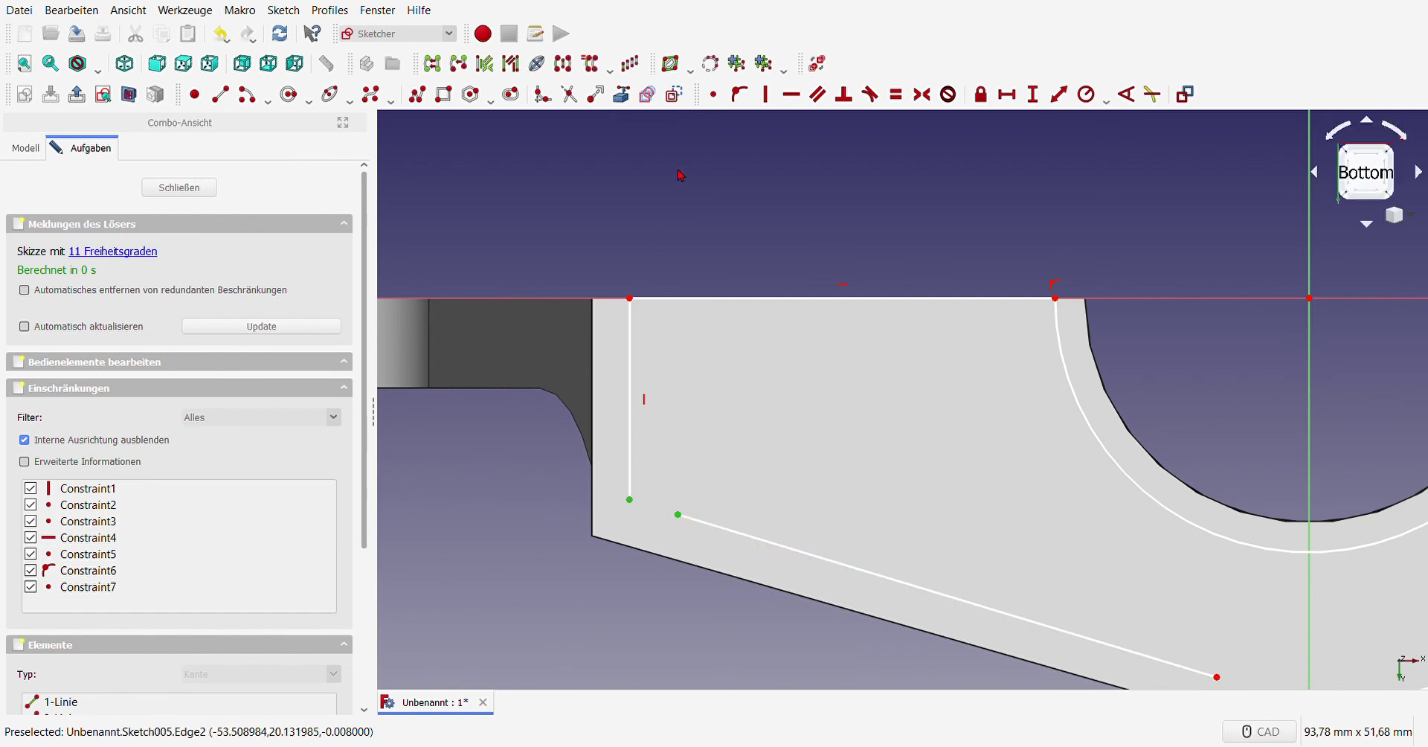
{"action": "left_click", "coordinate": [712, 94]}
{"action": "scroll", "coordinate": [683, 360], "scroll_direction": "down", "scroll_amount": 3}
{"action": "scroll", "coordinate": [692, 498], "scroll_direction": "up", "scroll_amount": 4}
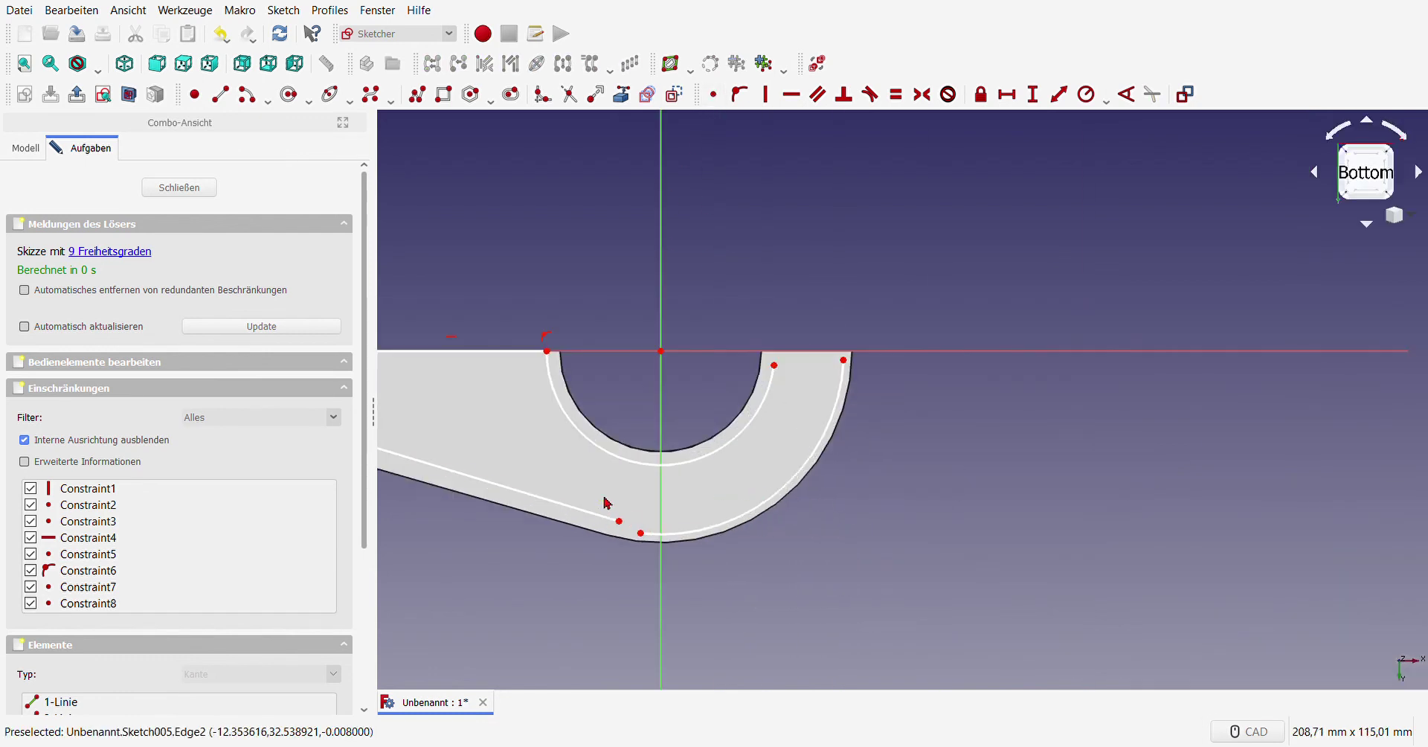
{"action": "left_click", "coordinate": [870, 94]}
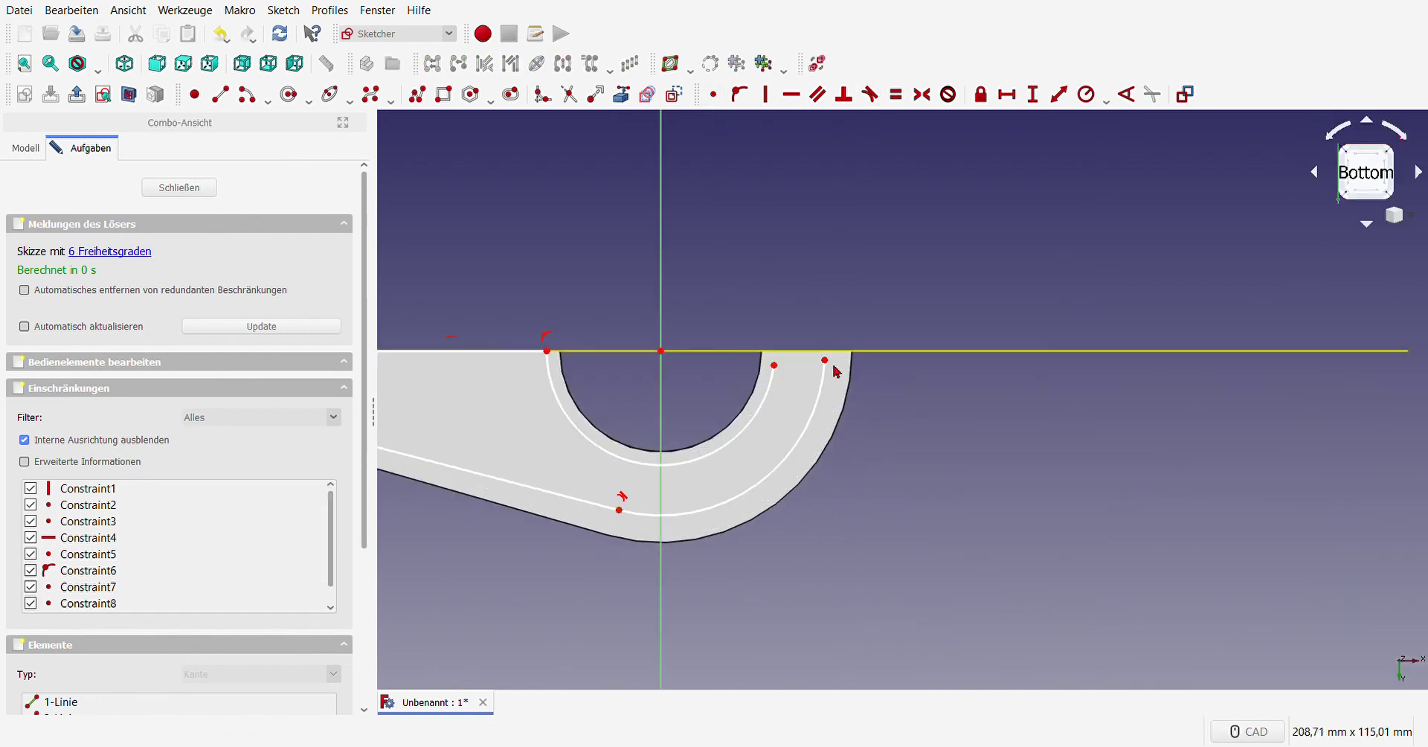
{"action": "scroll", "coordinate": [757, 426], "scroll_direction": "up", "scroll_amount": 2}
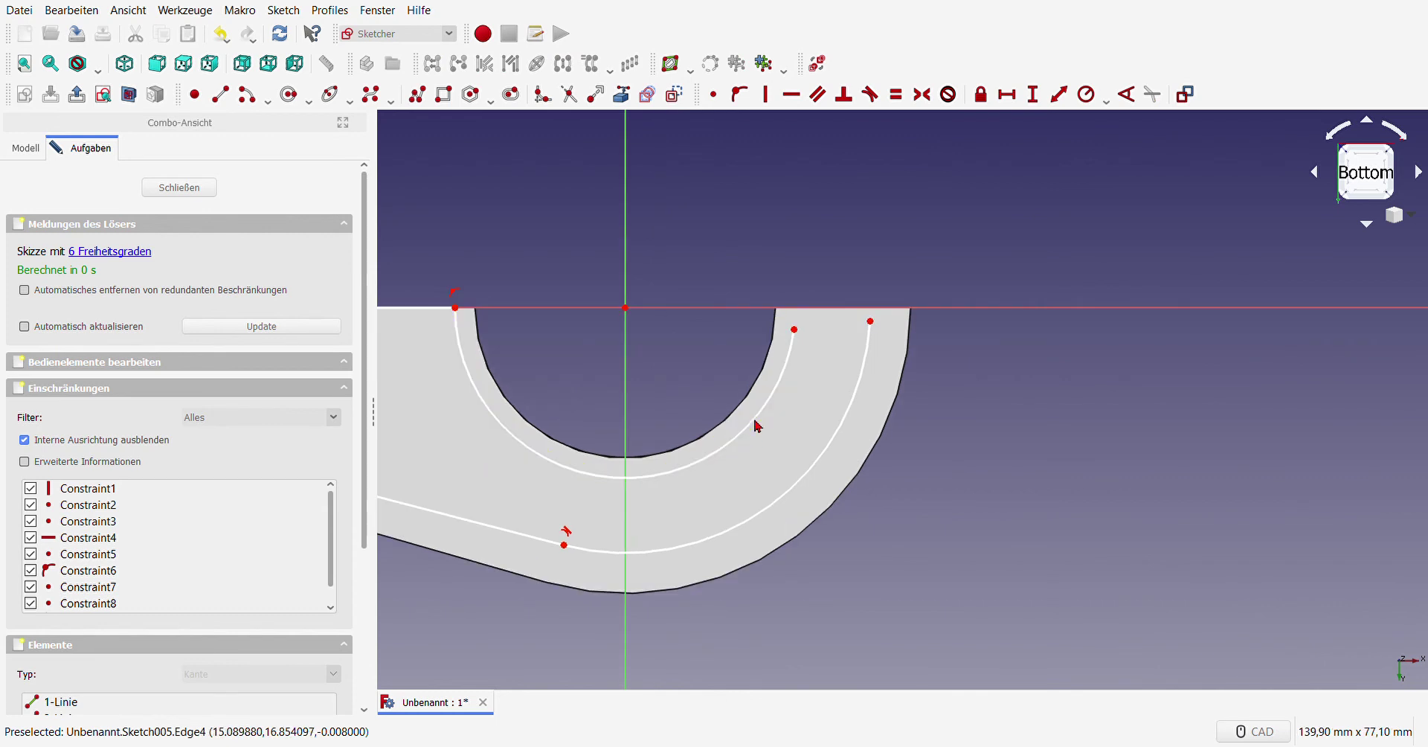
{"action": "left_click", "coordinate": [794, 329]}
{"action": "left_click", "coordinate": [829, 308]}
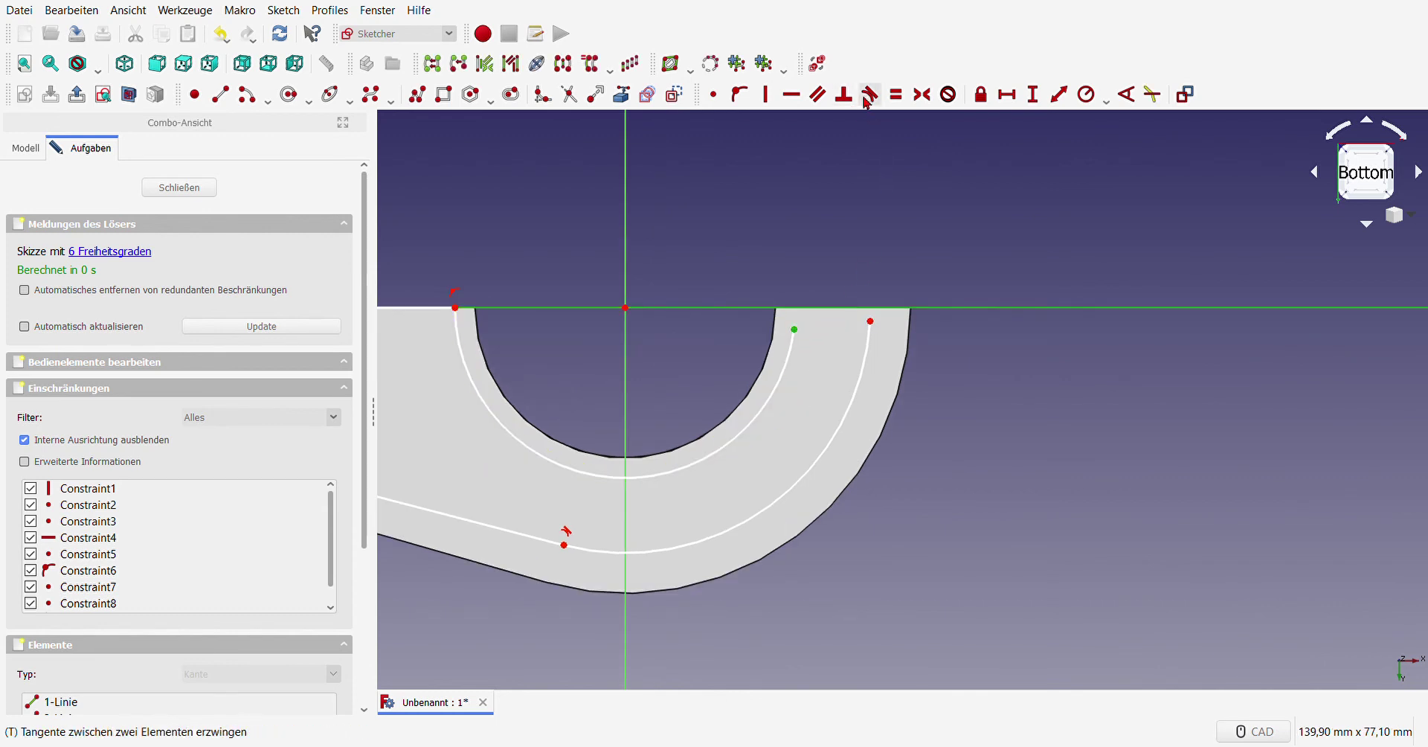
{"action": "left_click", "coordinate": [714, 95]}
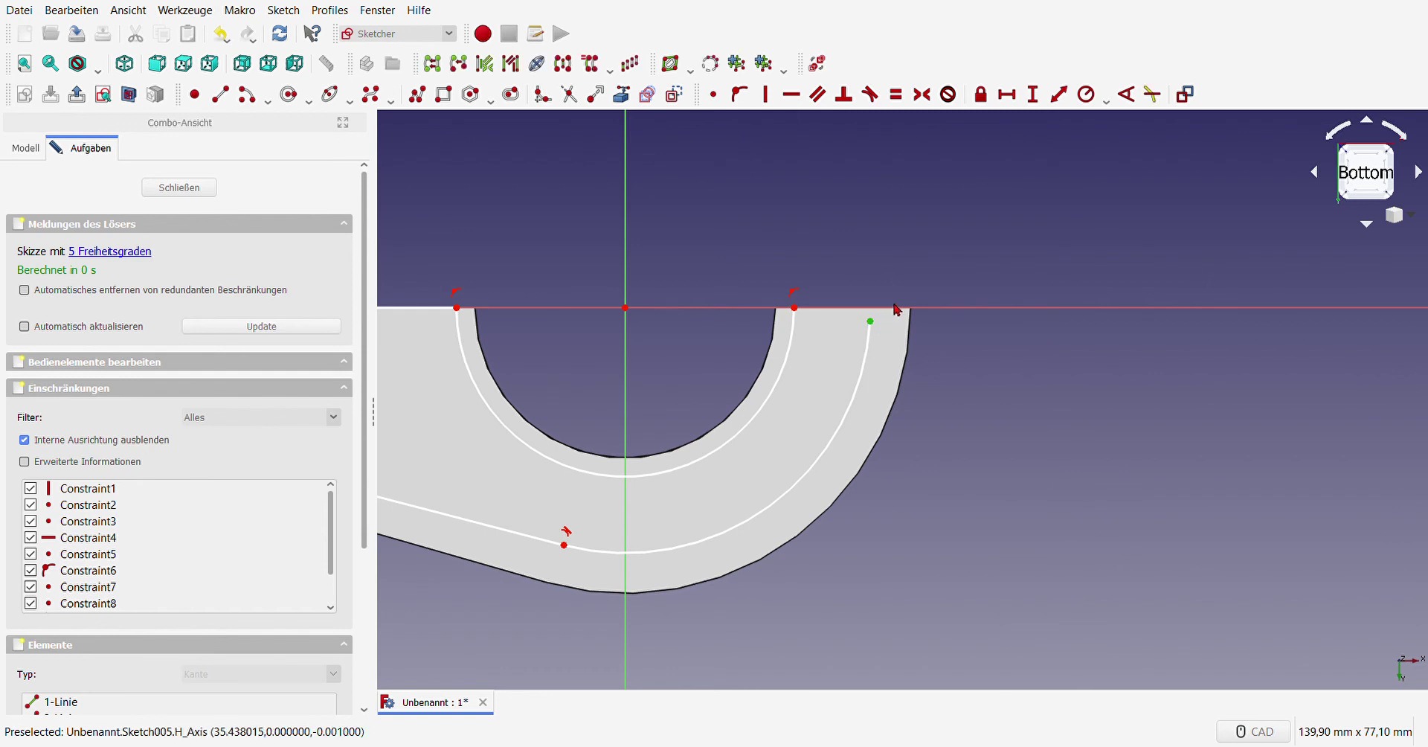
{"action": "left_click", "coordinate": [897, 307]}
{"action": "left_click", "coordinate": [714, 94]}
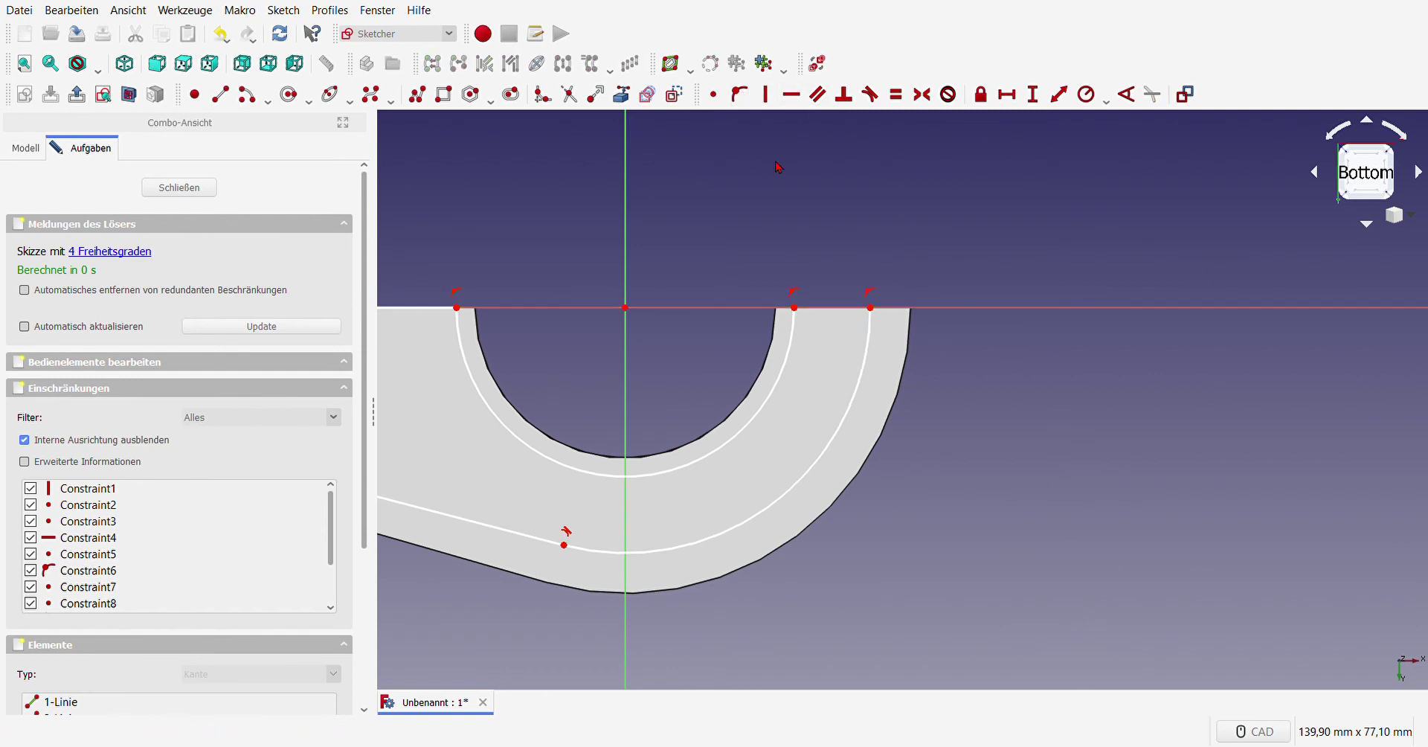
{"action": "scroll", "coordinate": [908, 433], "scroll_direction": "down", "scroll_amount": 5}
{"action": "scroll", "coordinate": [800, 415], "scroll_direction": "up", "scroll_amount": 5}
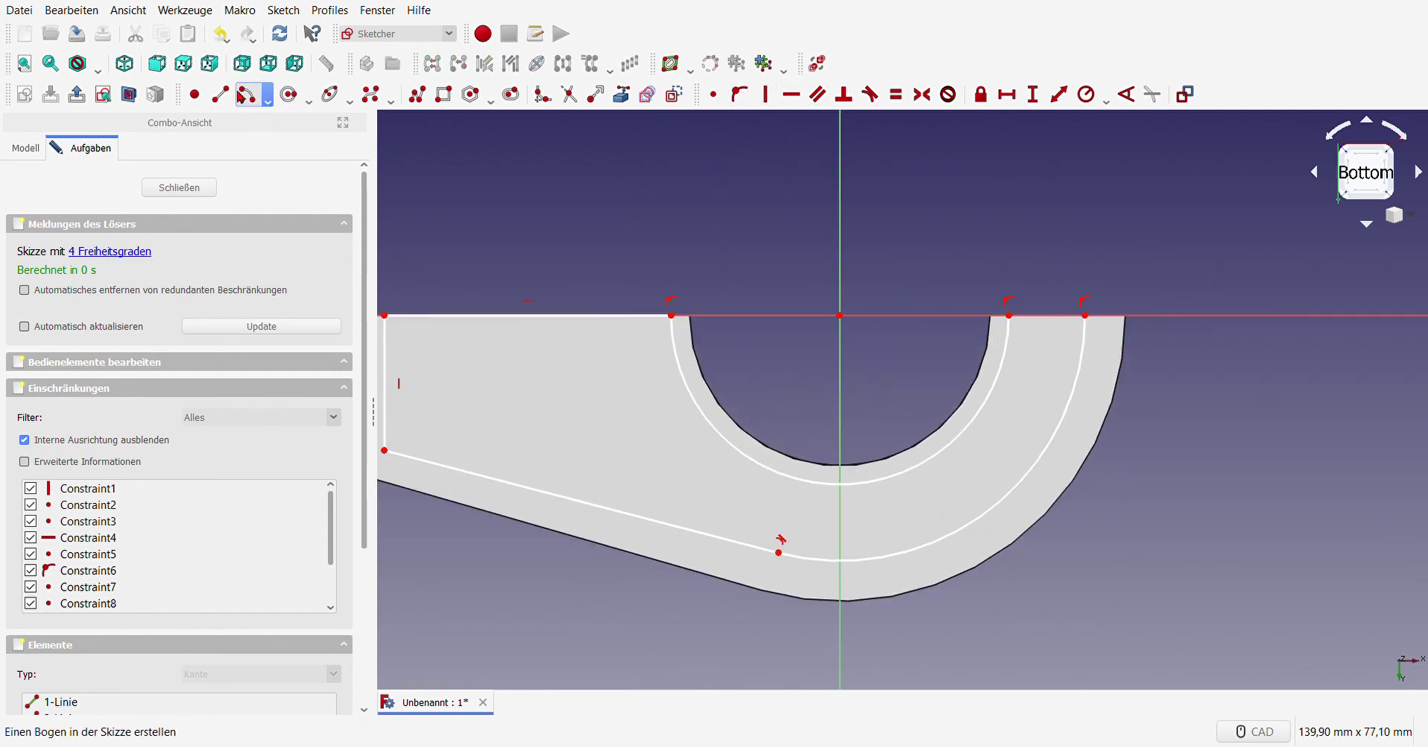
{"action": "scroll", "coordinate": [1079, 305], "scroll_direction": "up", "scroll_amount": 2}
{"action": "scroll", "coordinate": [1078, 305], "scroll_direction": "up", "scroll_amount": 3}
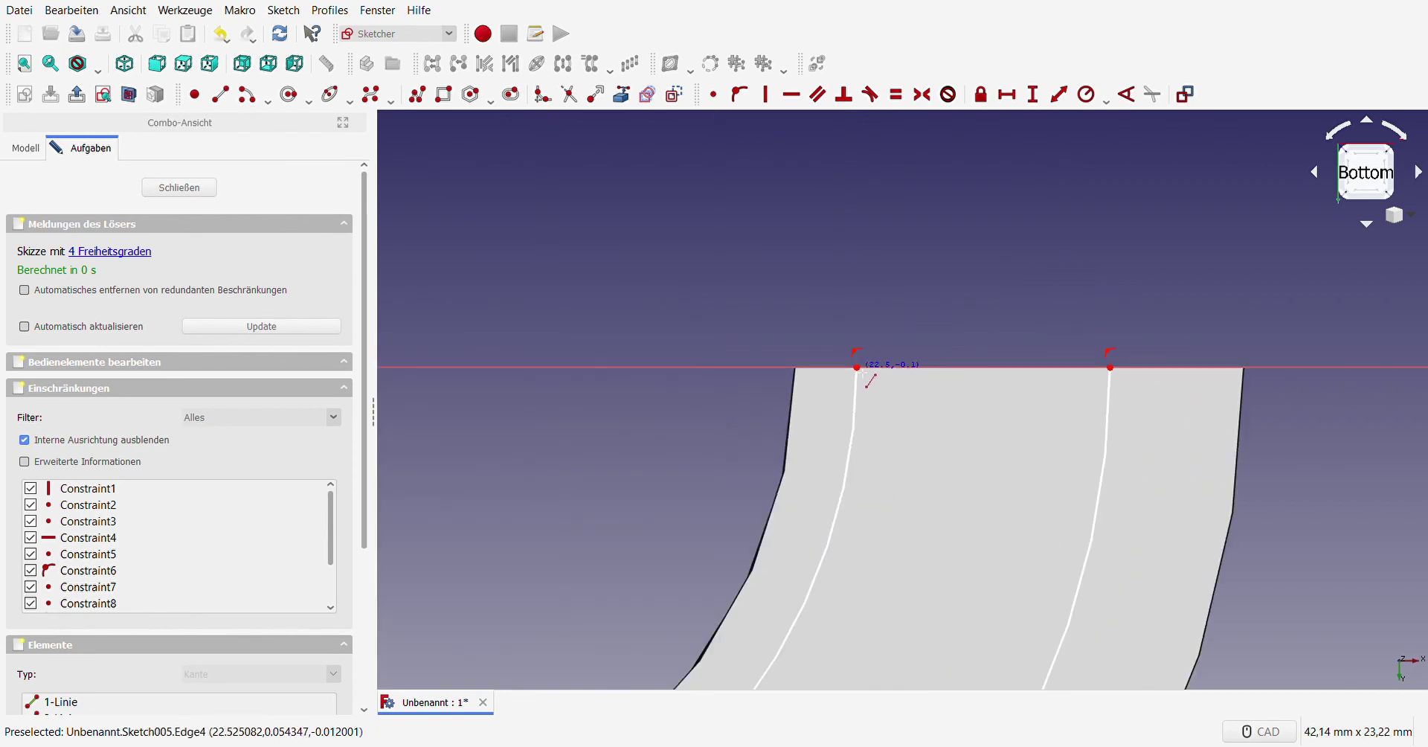
{"action": "left_click", "coordinate": [858, 367]}
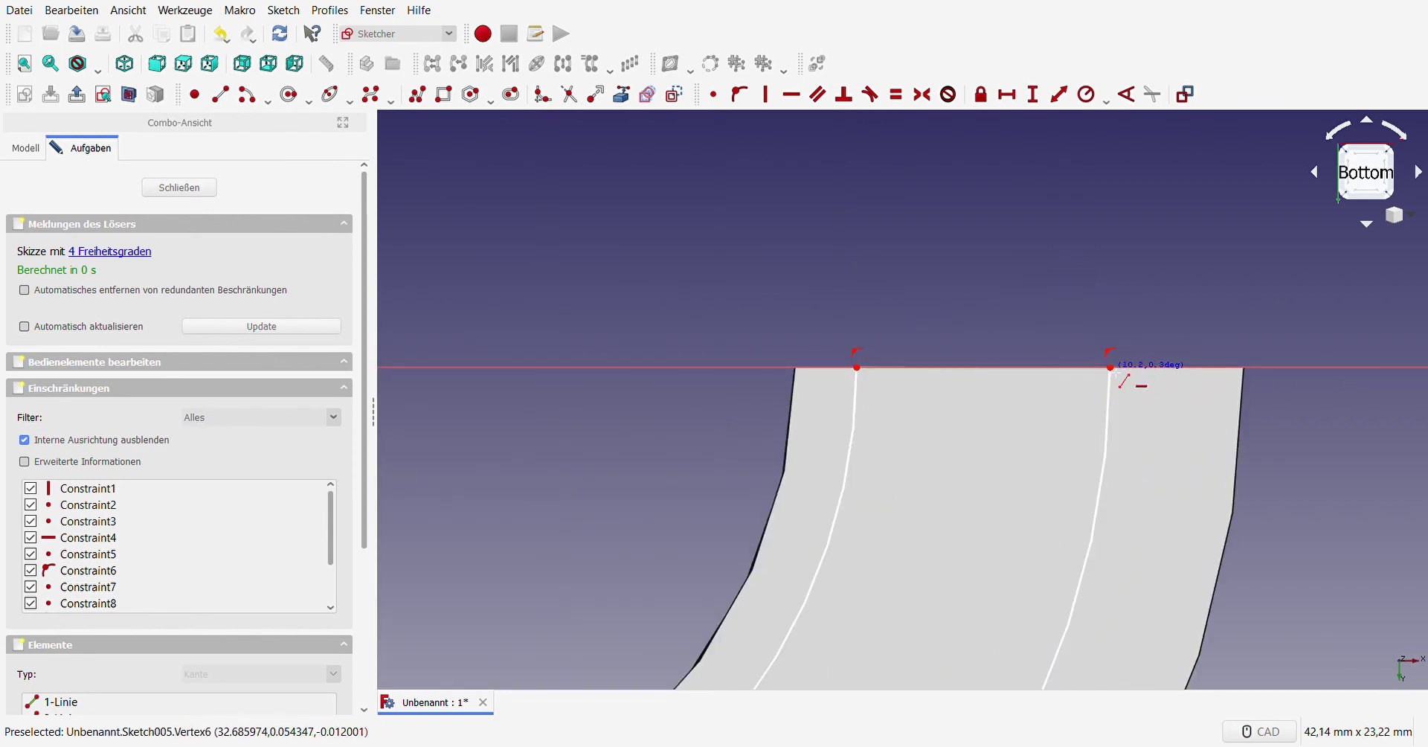
{"action": "left_click", "coordinate": [1110, 368]}
{"action": "scroll", "coordinate": [1119, 371], "scroll_direction": "down", "scroll_amount": 1}
{"action": "scroll", "coordinate": [982, 387], "scroll_direction": "down", "scroll_amount": 5}
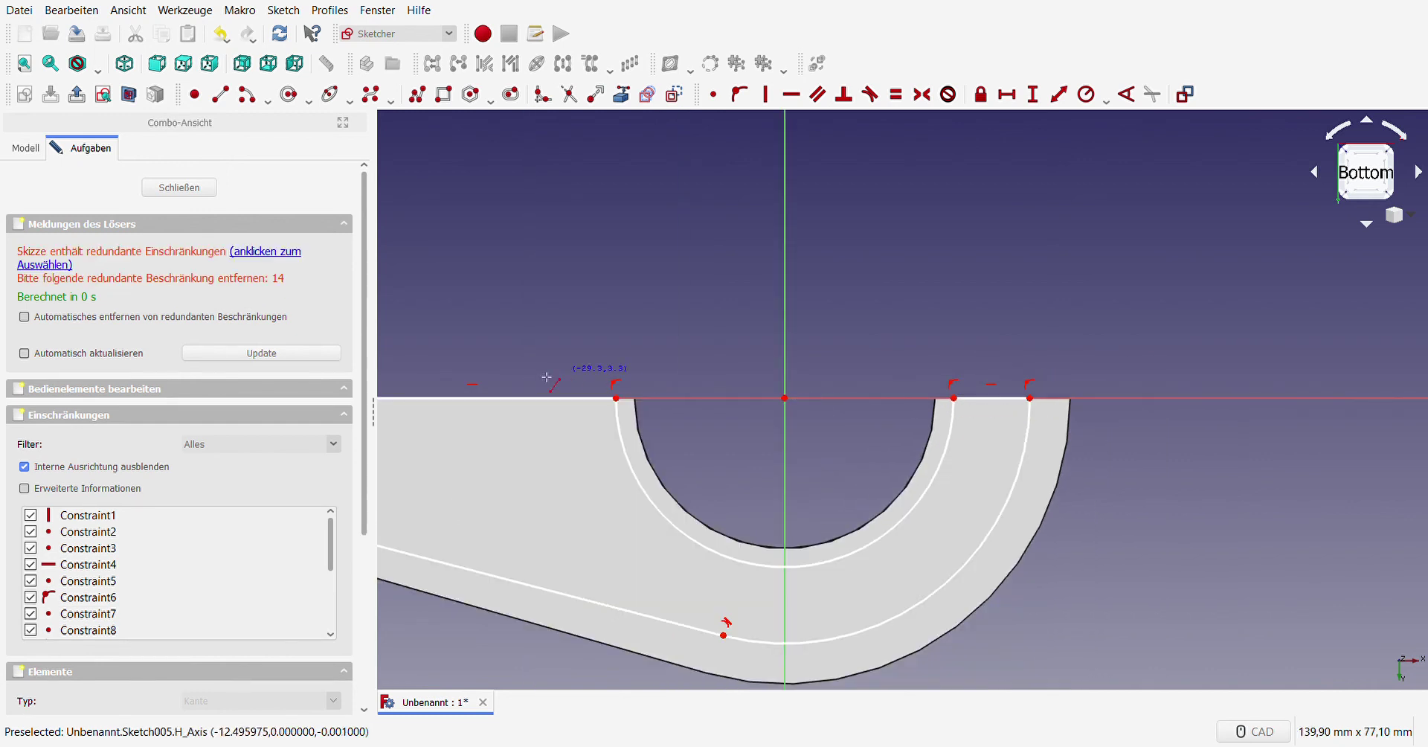
{"action": "scroll", "coordinate": [166, 554], "scroll_direction": "down", "scroll_amount": 5}
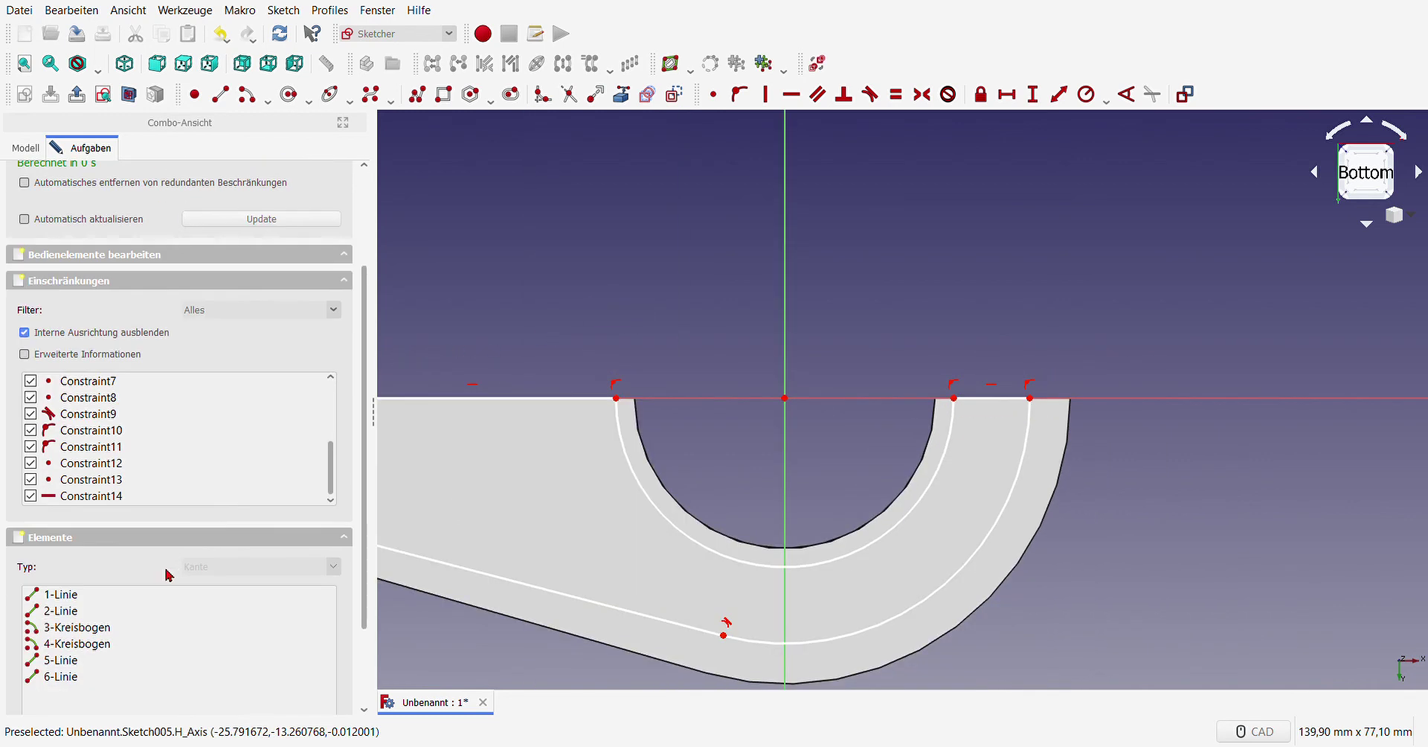
{"action": "left_click", "coordinate": [168, 495]}
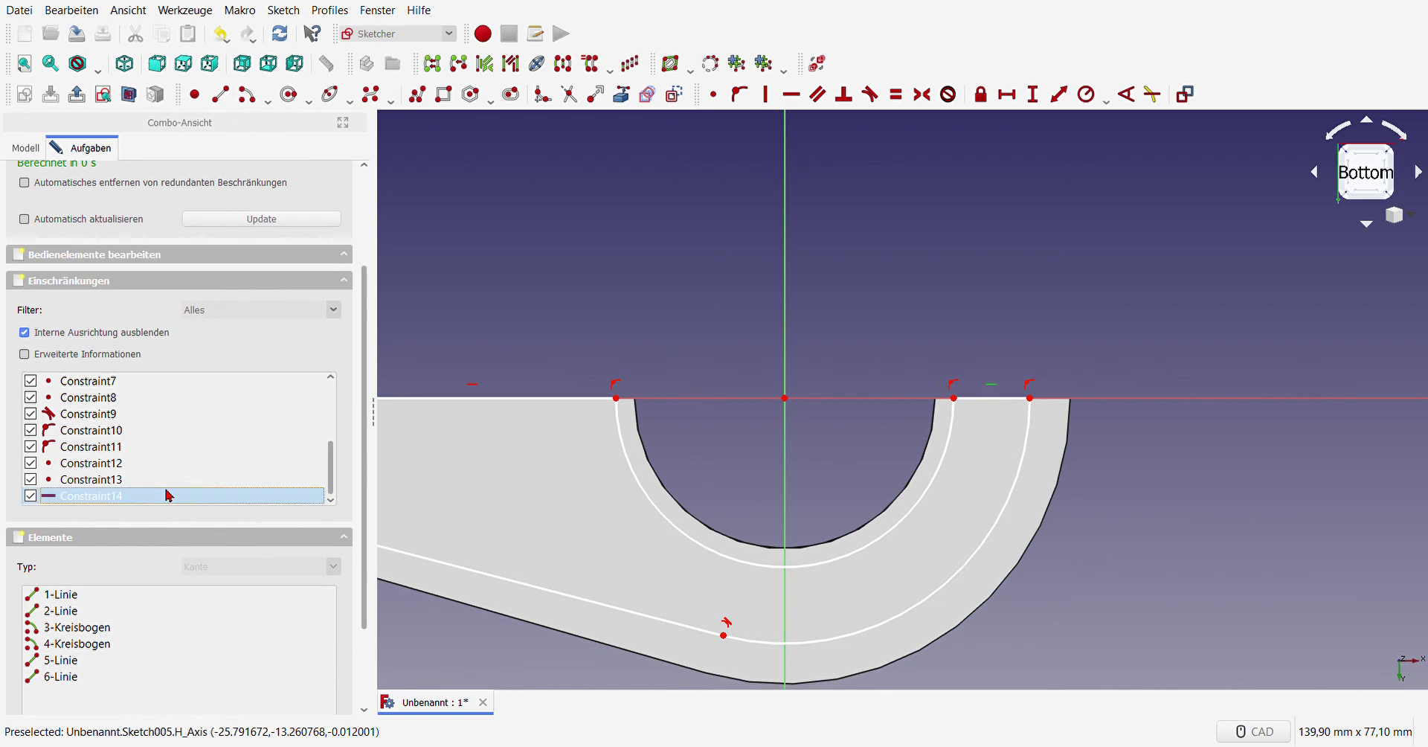
{"action": "key", "text": "Escape"}
{"action": "scroll", "coordinate": [855, 335], "scroll_direction": "down", "scroll_amount": 6}
{"action": "scroll", "coordinate": [744, 357], "scroll_direction": "up", "scroll_amount": 6}
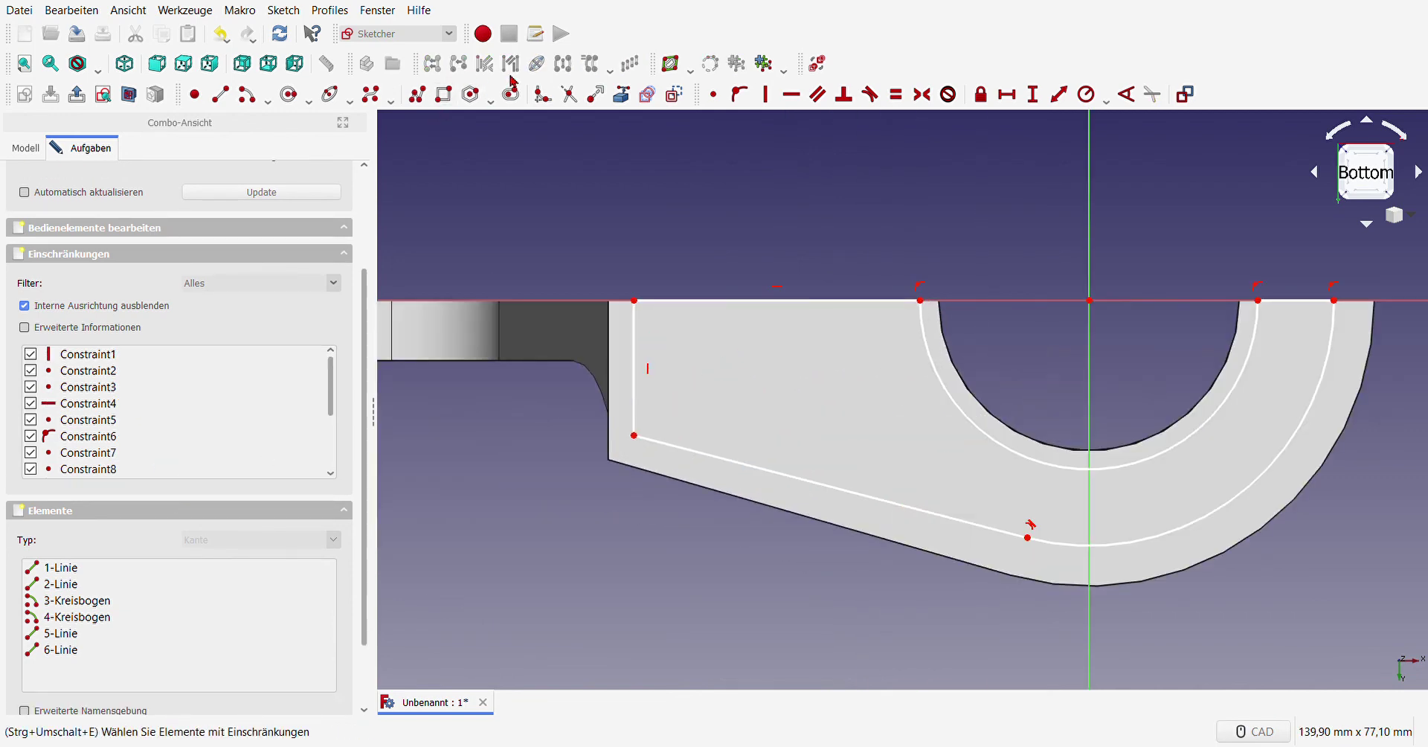
Step: Import the slanted bottom edge, left edge, outer arc and hole arc as external geometry
{"action": "left_click", "coordinate": [726, 496]}
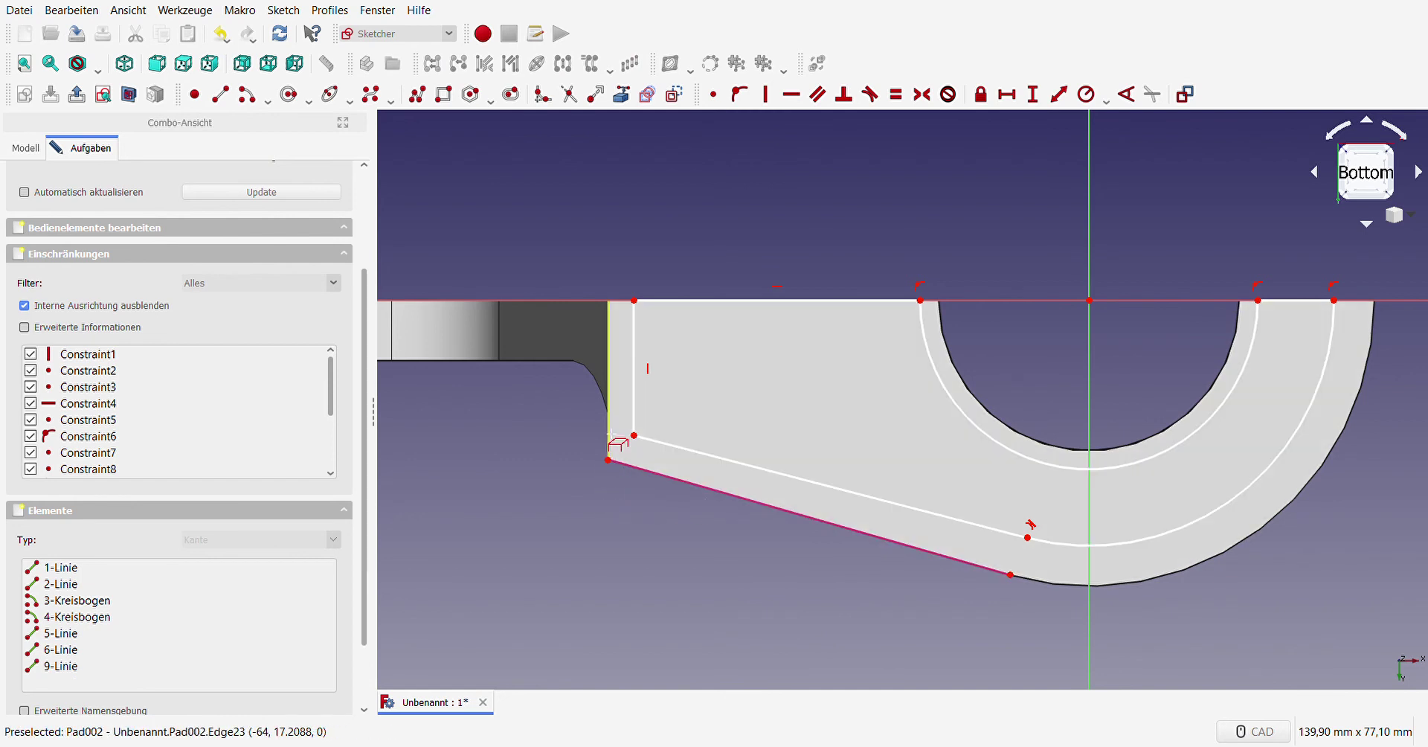
{"action": "left_click", "coordinate": [608, 446]}
{"action": "left_click", "coordinate": [1193, 574]}
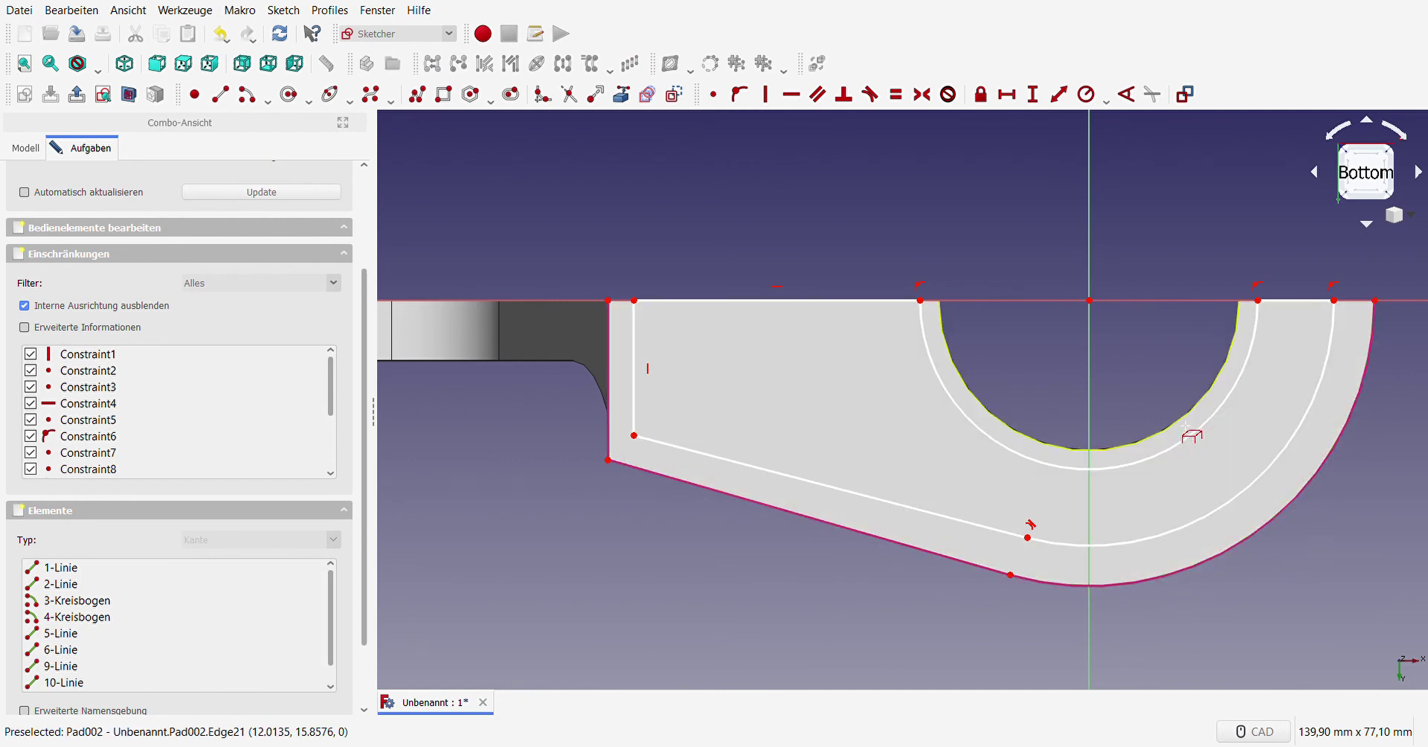
{"action": "left_click", "coordinate": [1118, 429]}
{"action": "scroll", "coordinate": [992, 293], "scroll_direction": "up", "scroll_amount": 6}
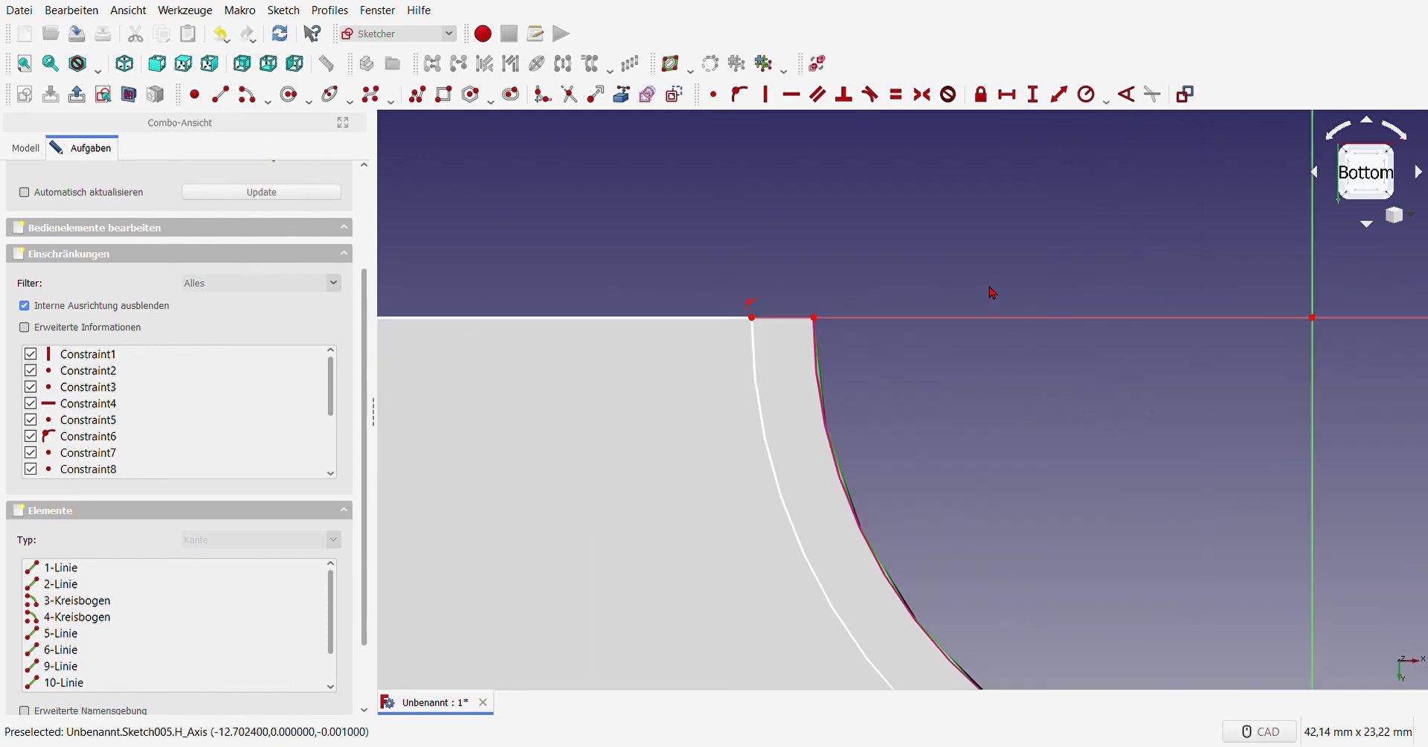
Step: Dimension the horizontal gap between the inner profile's top corner and the hole edge's end point
{"action": "left_click", "coordinate": [752, 318]}
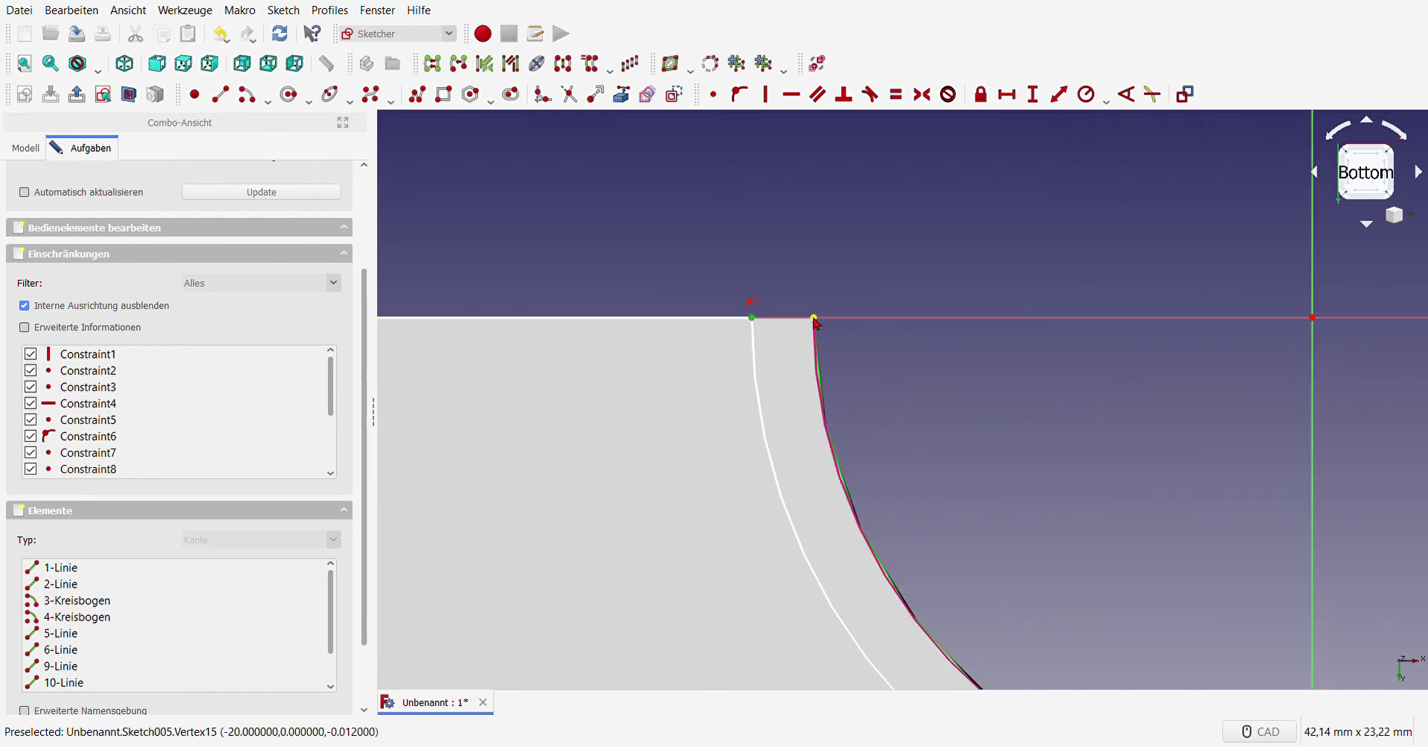
{"action": "left_click", "coordinate": [814, 318]}
{"action": "left_click", "coordinate": [1007, 94]}
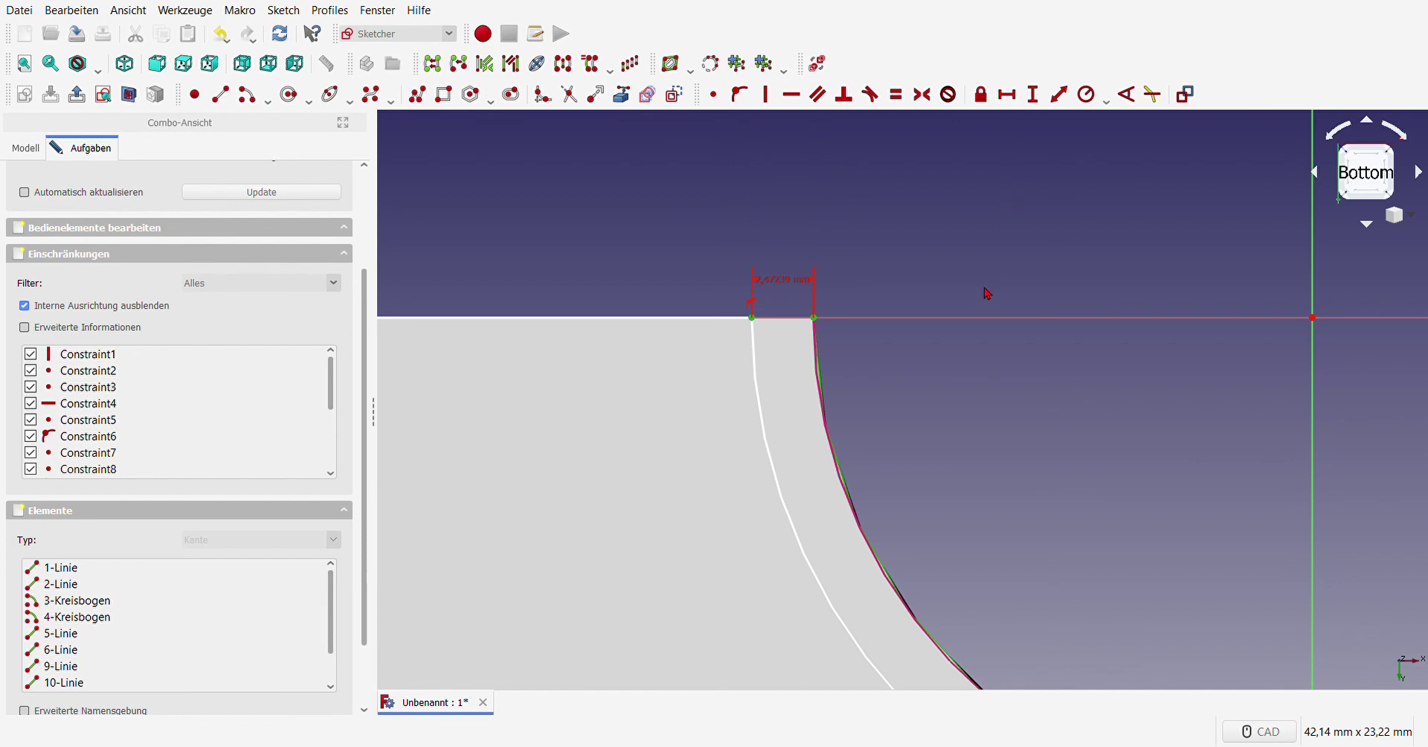
{"action": "scroll", "coordinate": [965, 399], "scroll_direction": "down", "scroll_amount": 3}
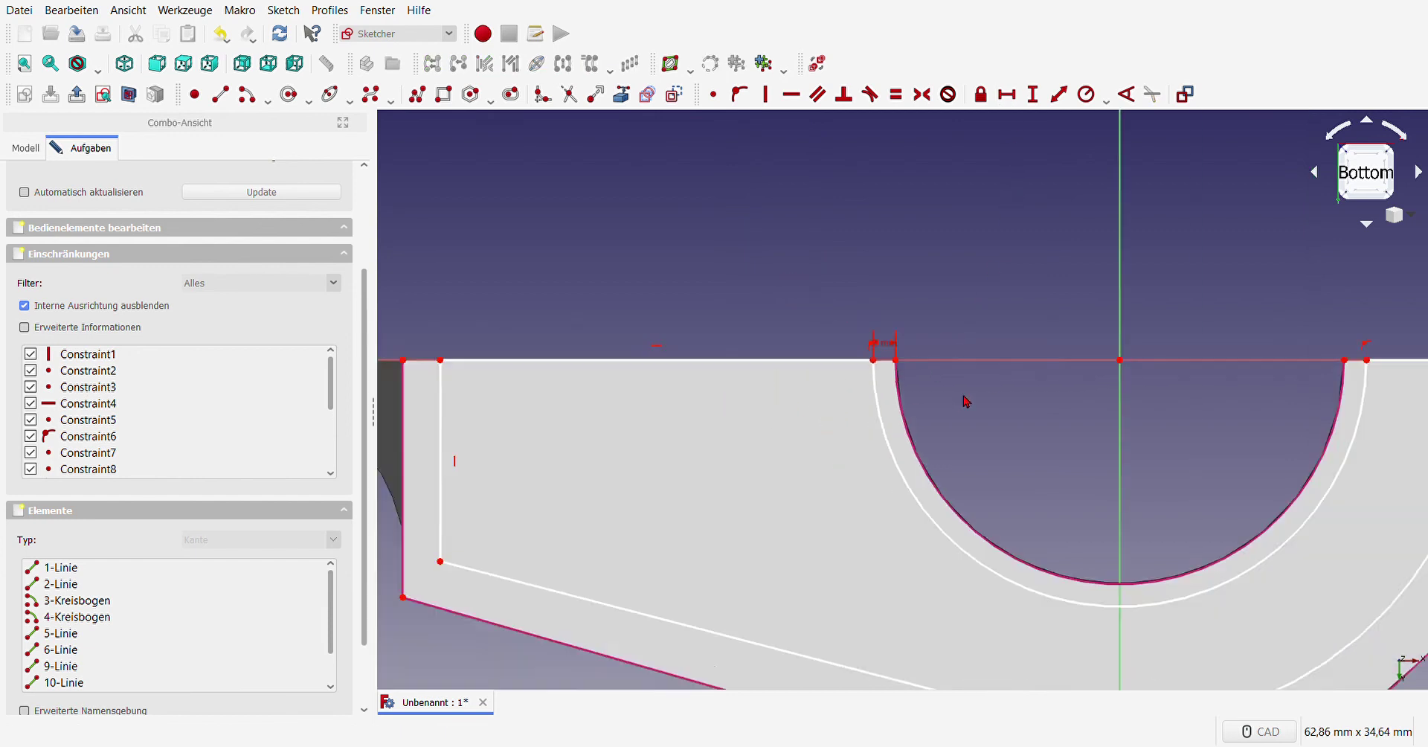
{"action": "scroll", "coordinate": [965, 399], "scroll_direction": "down", "scroll_amount": 2}
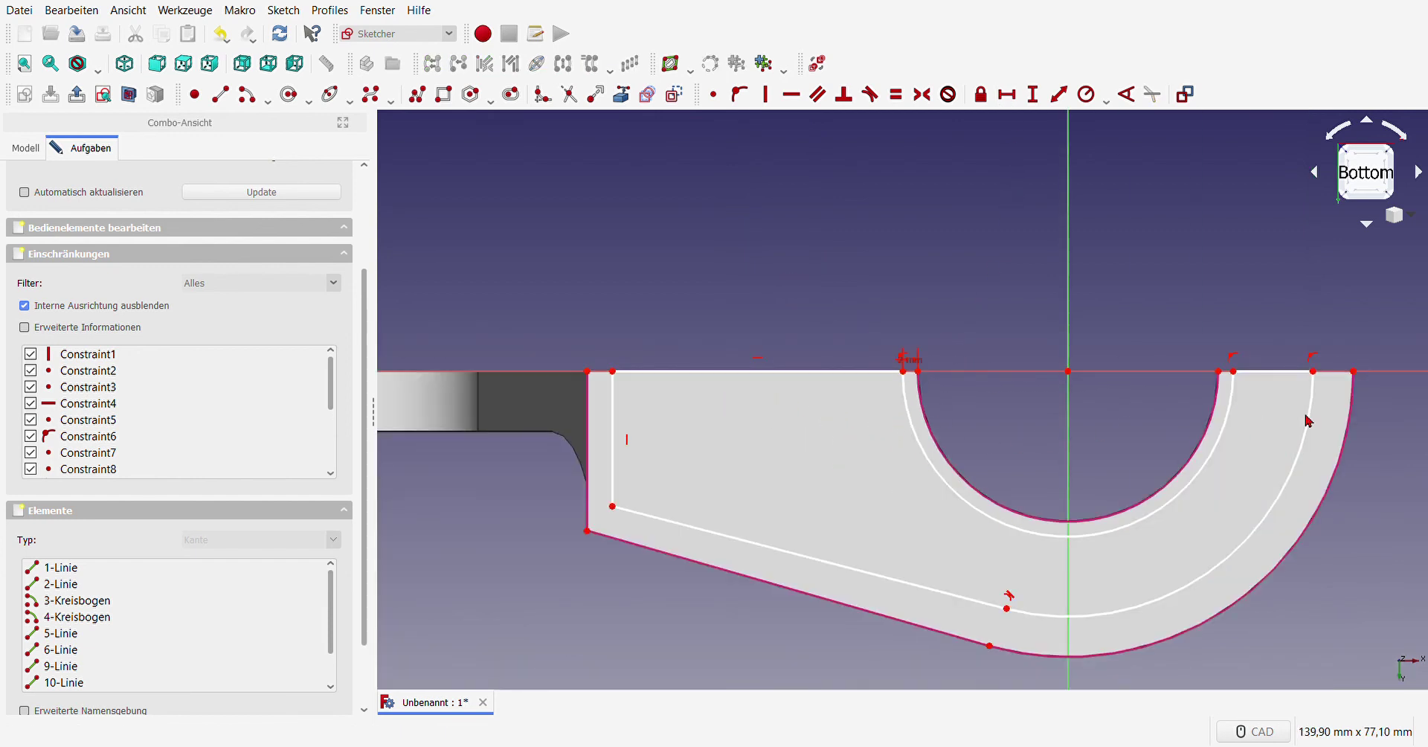
{"action": "scroll", "coordinate": [1309, 421], "scroll_direction": "up", "scroll_amount": 4}
{"action": "scroll", "coordinate": [1265, 413], "scroll_direction": "up", "scroll_amount": 2}
{"action": "left_click", "coordinate": [1066, 400]}
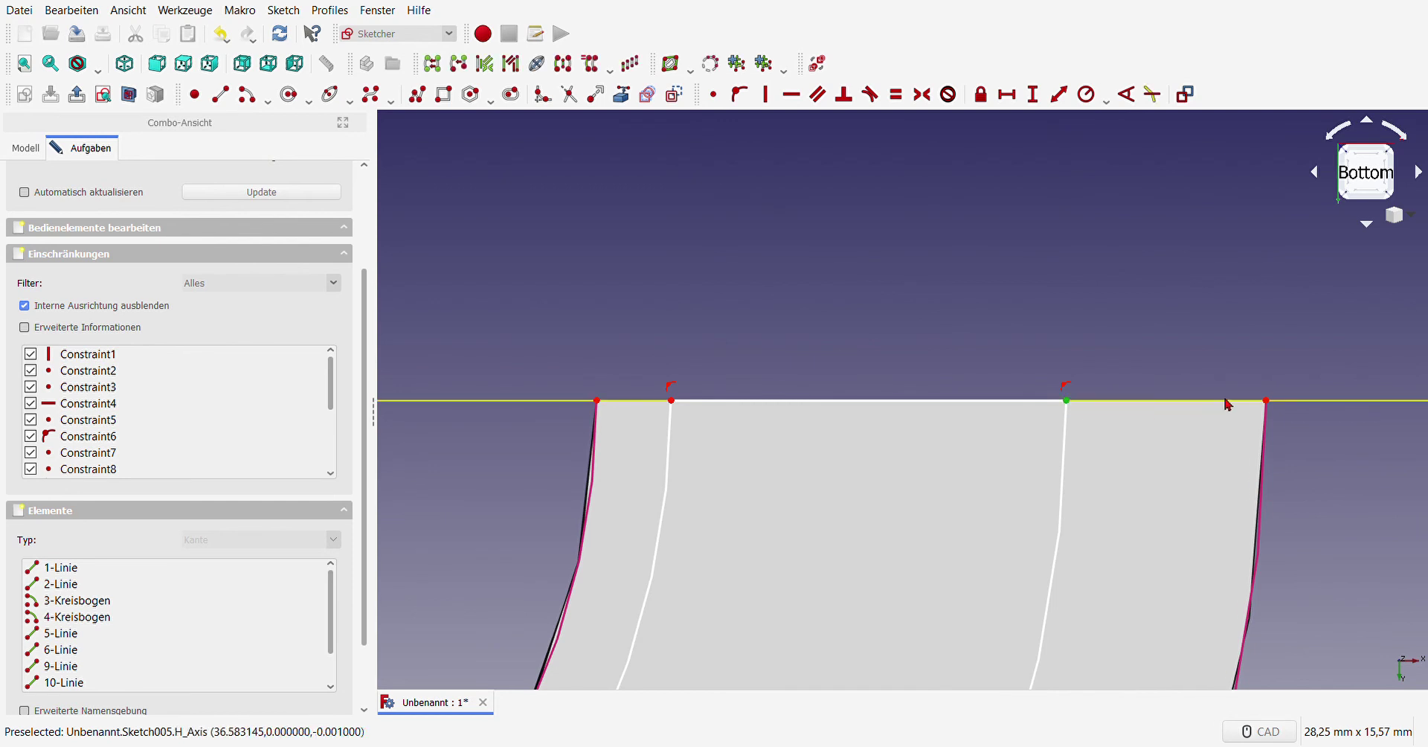
Step: Fix the horizontal gap at the right end and make the inner slanted line parallel to the bottom edge
{"action": "left_click", "coordinate": [1007, 94]}
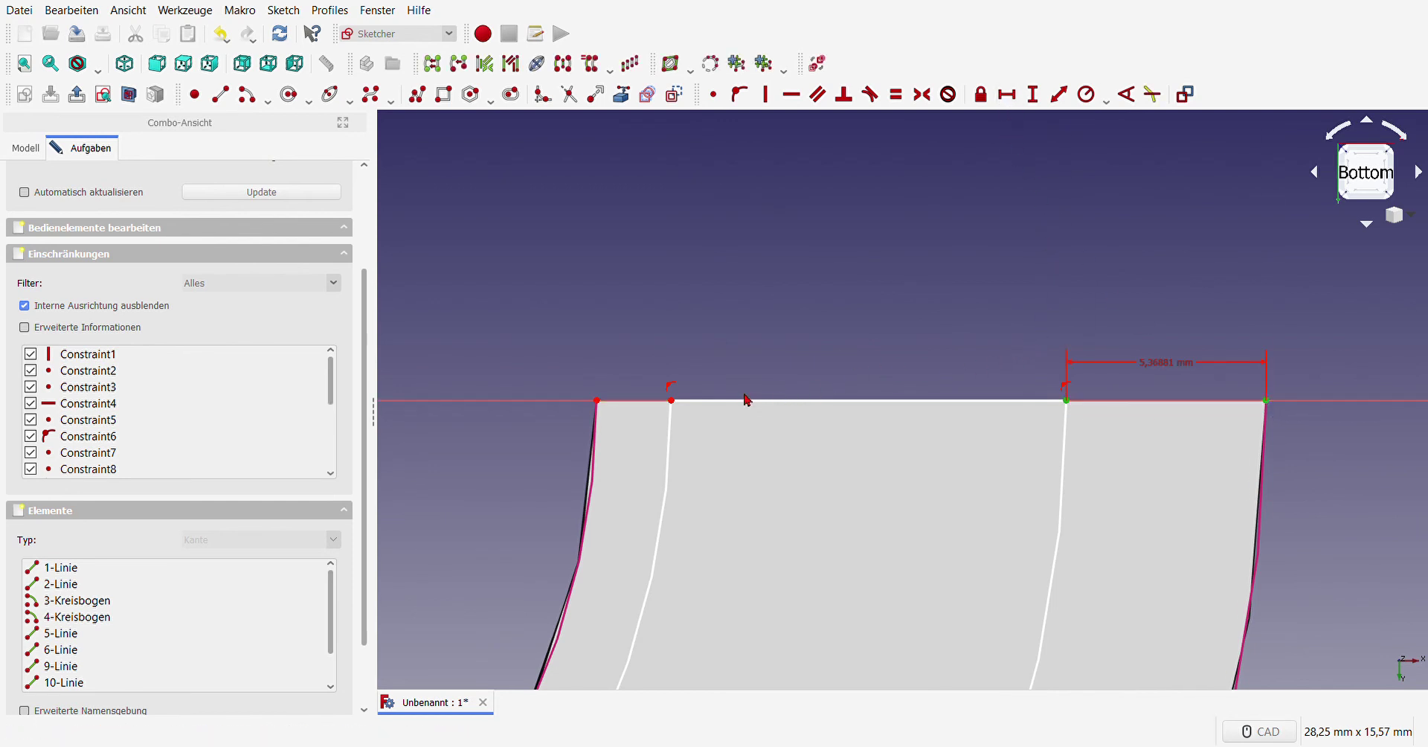
{"action": "scroll", "coordinate": [822, 396], "scroll_direction": "down", "scroll_amount": 5}
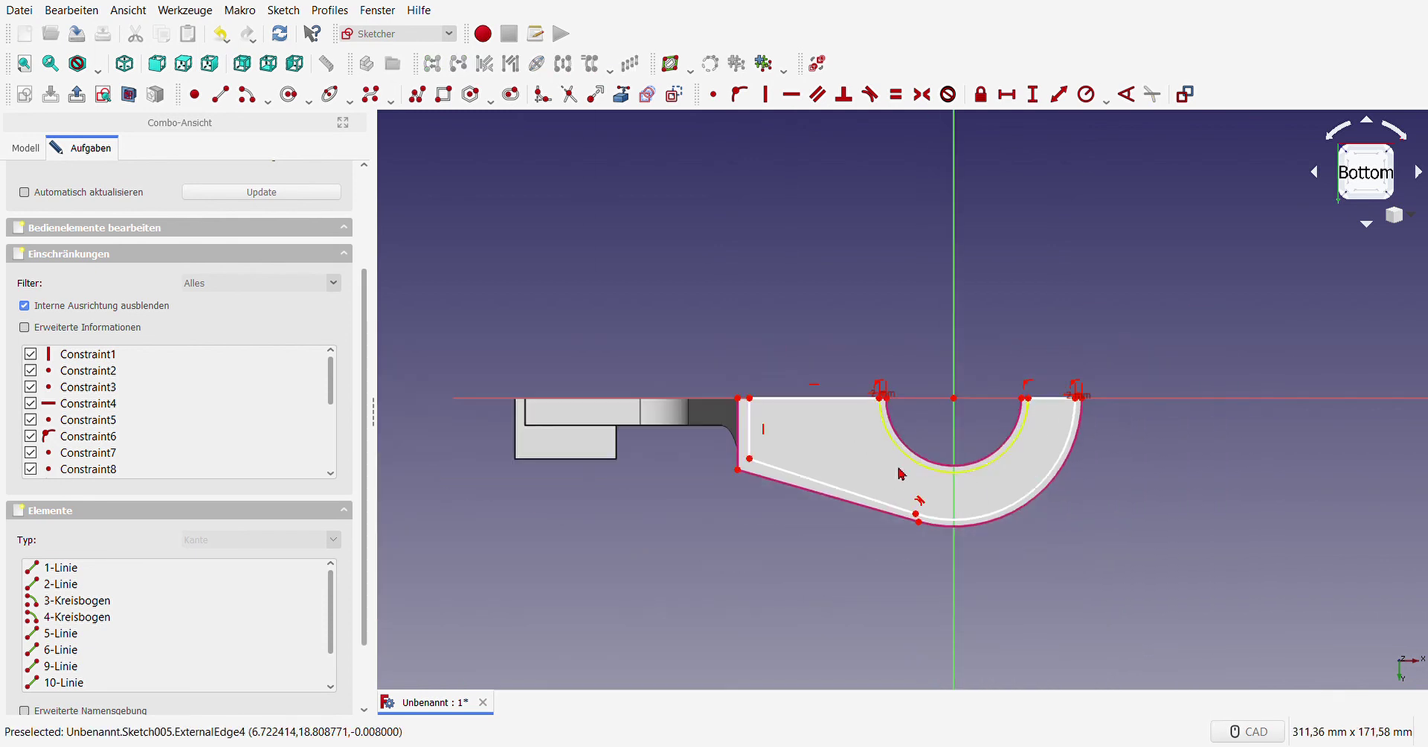
{"action": "scroll", "coordinate": [902, 474], "scroll_direction": "up", "scroll_amount": 5}
{"action": "left_click", "coordinate": [845, 478]}
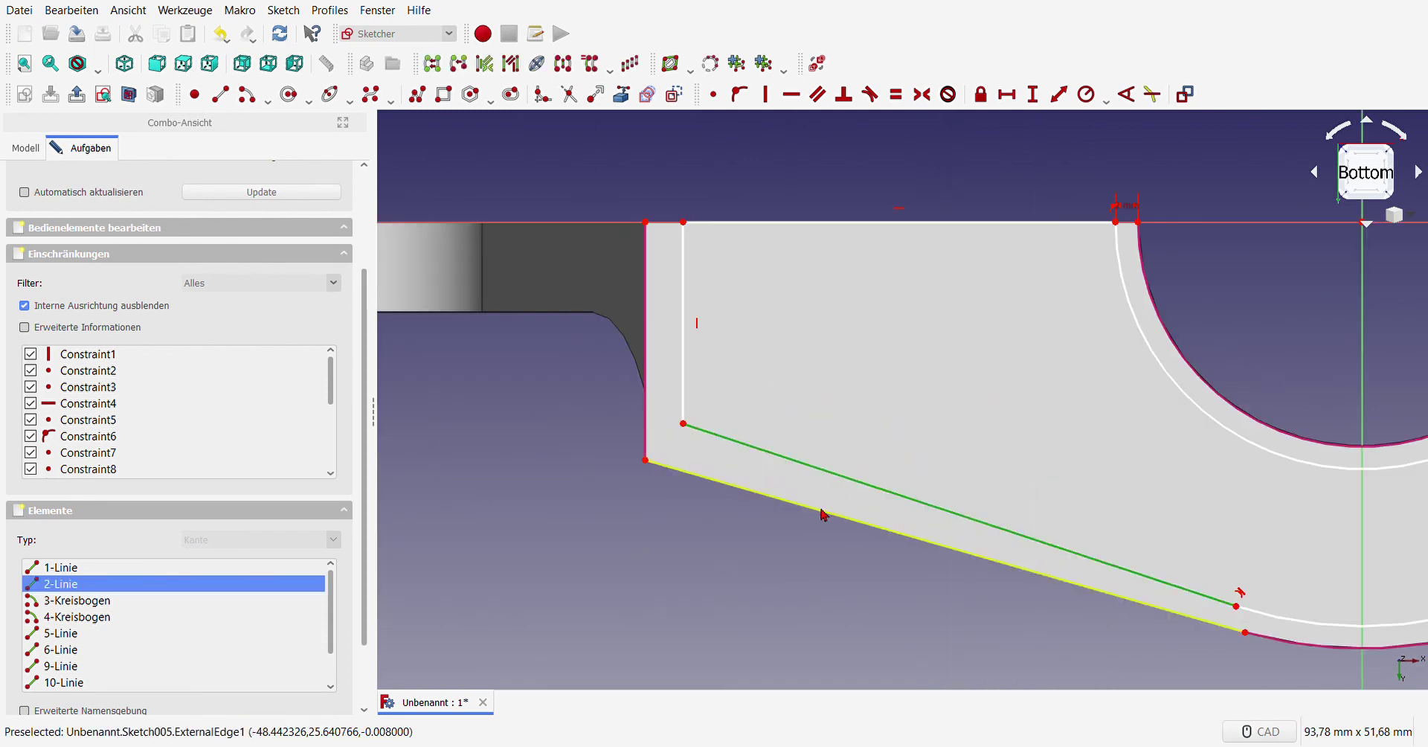
{"action": "left_click", "coordinate": [824, 515]}
{"action": "left_click", "coordinate": [817, 96]}
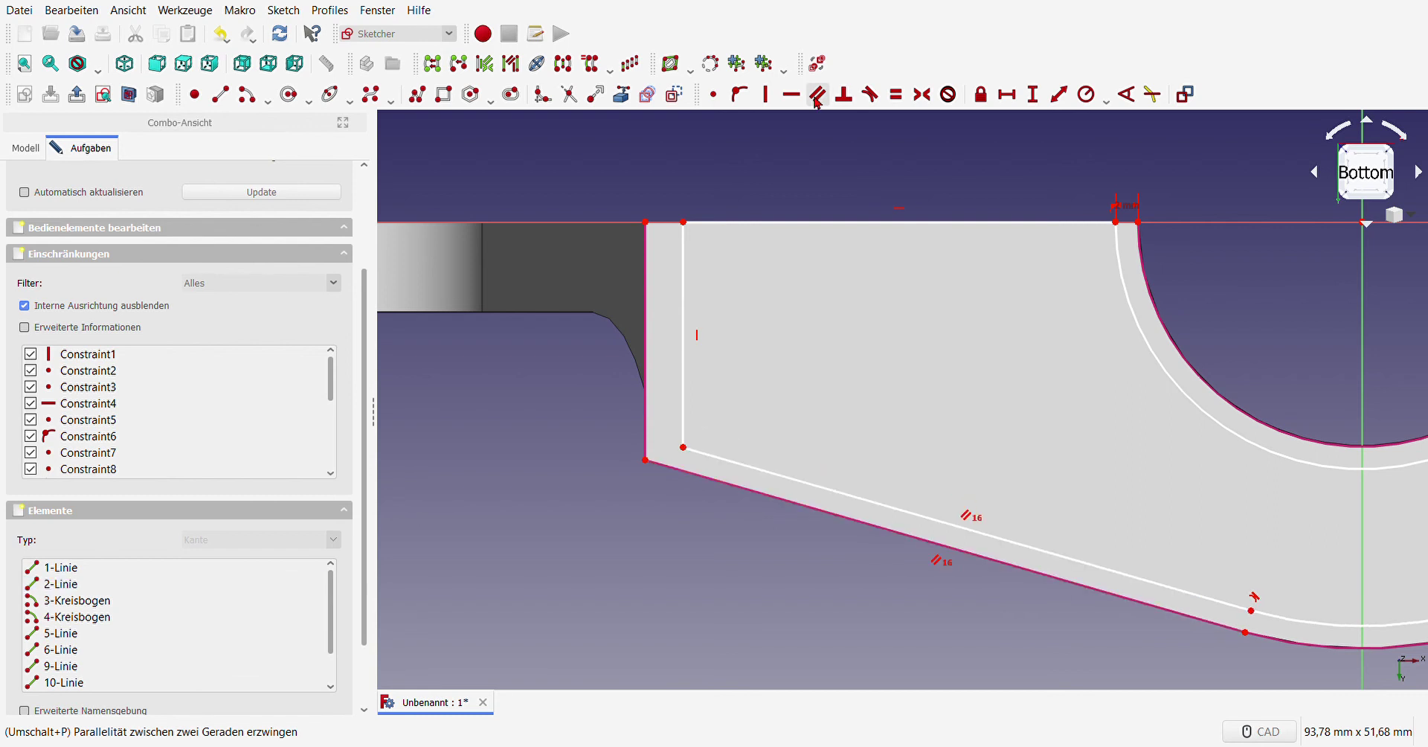
Step: Dimension the horizontal gap between the inset's top-left corner and the part's outer top-left corner
{"action": "left_click", "coordinate": [684, 222]}
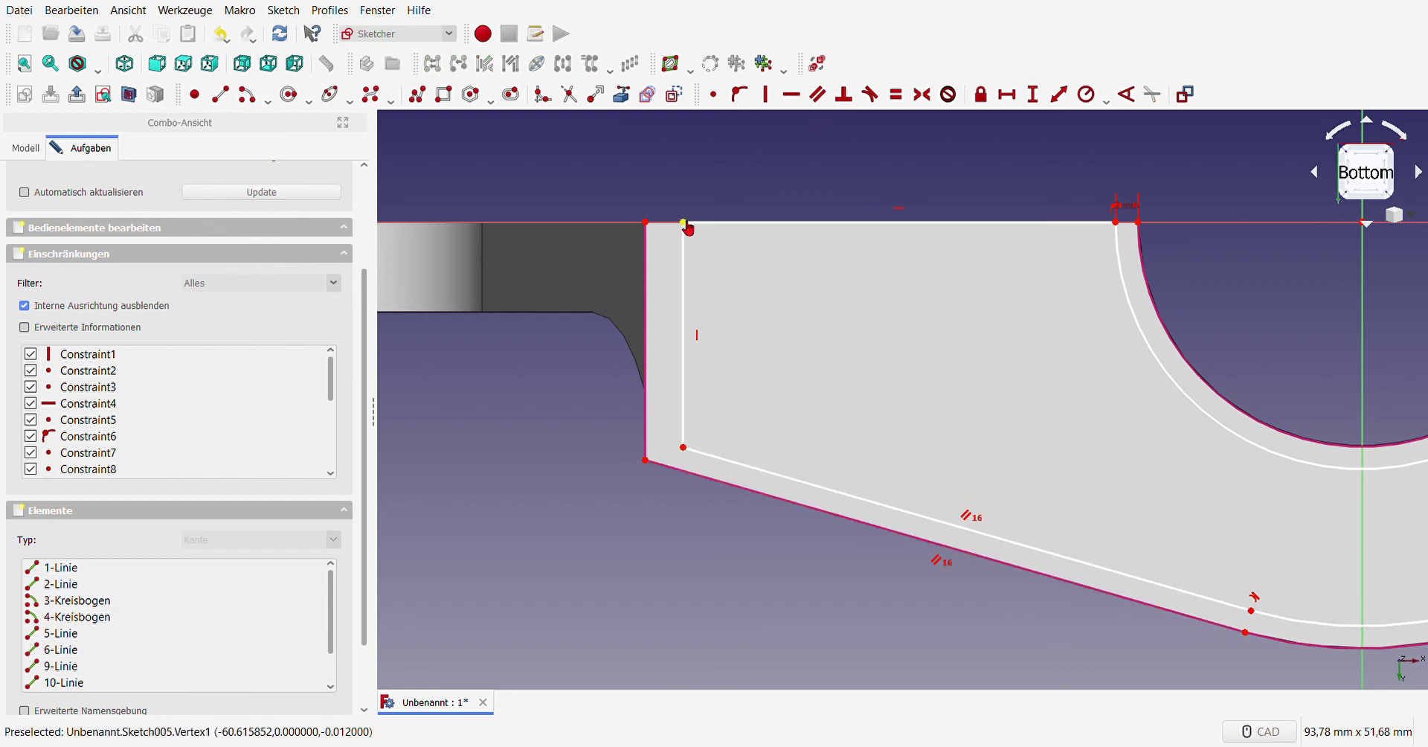
{"action": "left_click", "coordinate": [645, 222]}
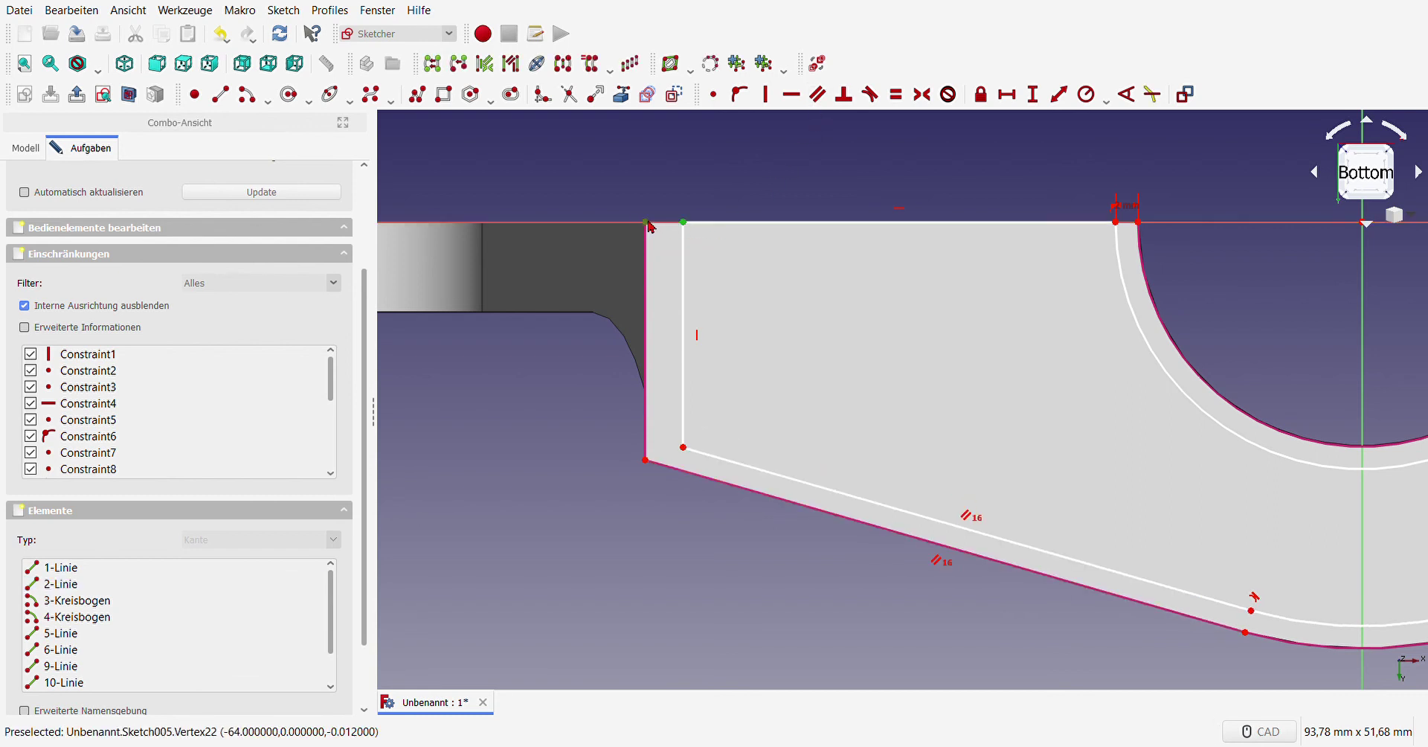
{"action": "left_click", "coordinate": [1006, 95]}
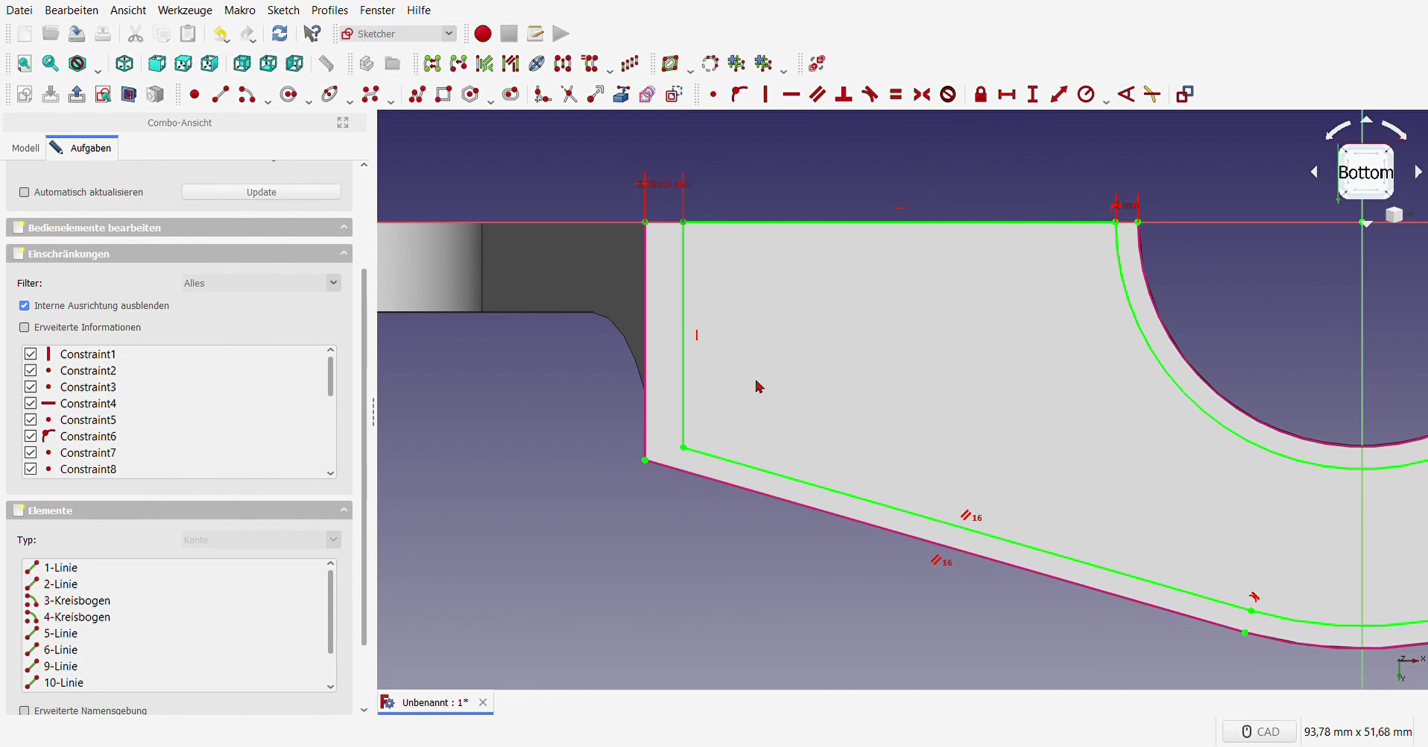
{"action": "left_click", "coordinate": [731, 400]}
{"action": "scroll", "coordinate": [730, 400], "scroll_direction": "down", "scroll_amount": 4}
{"action": "scroll", "coordinate": [823, 364], "scroll_direction": "up", "scroll_amount": 2}
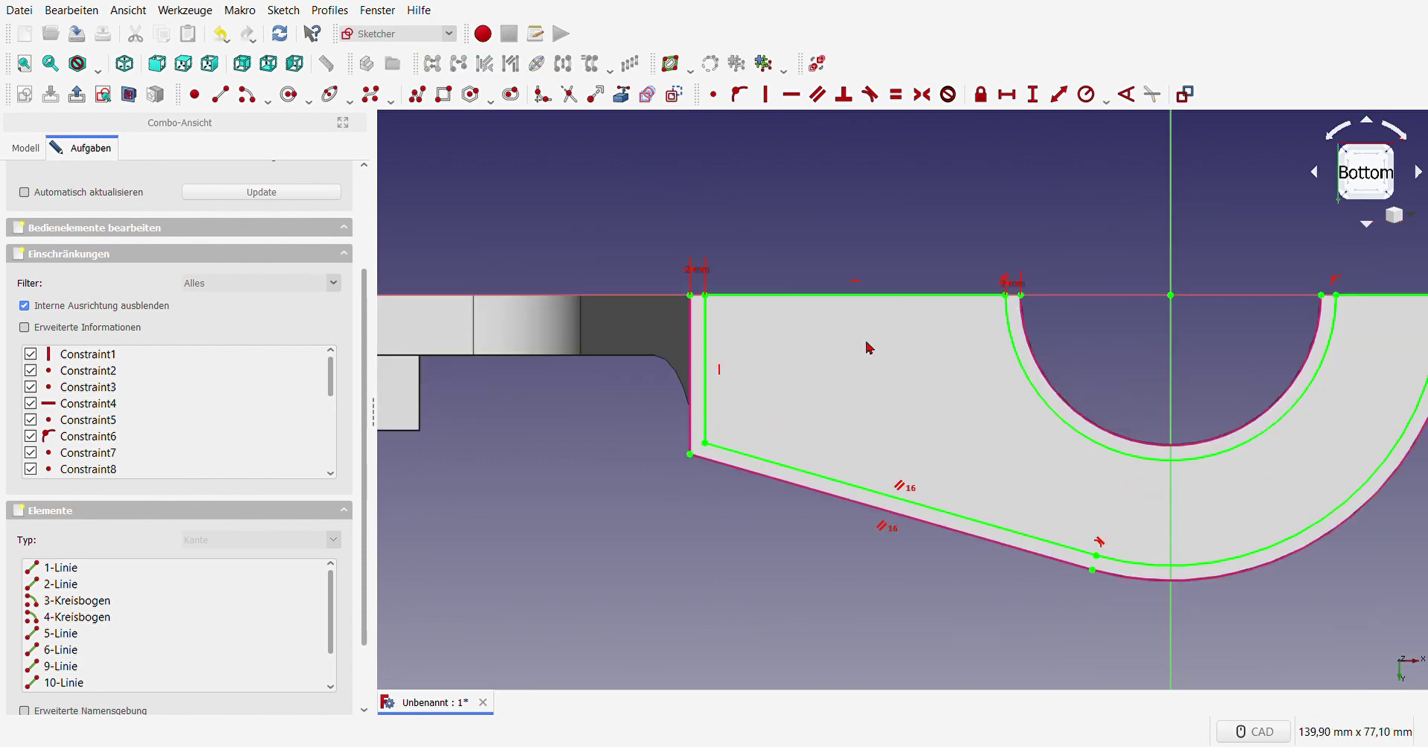
{"action": "scroll", "coordinate": [861, 393], "scroll_direction": "down", "scroll_amount": 2}
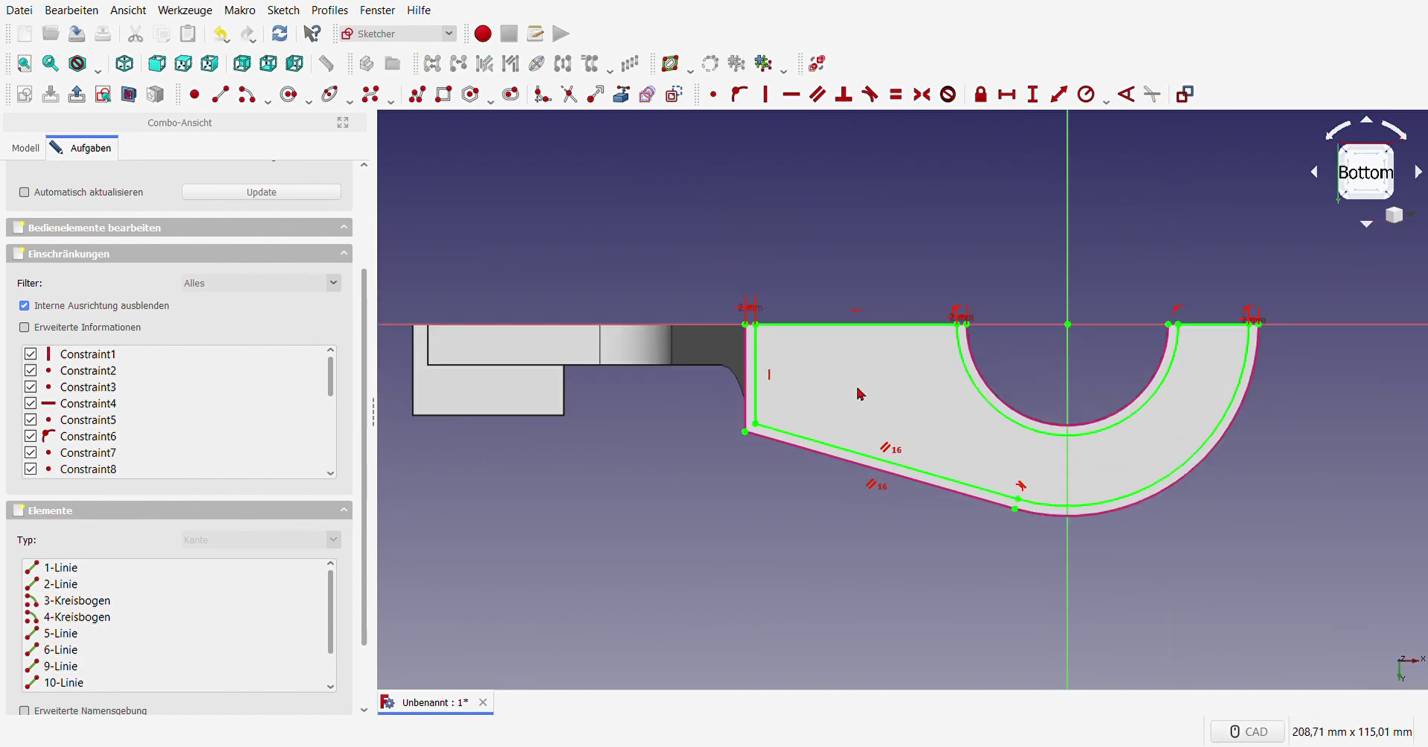
{"action": "scroll", "coordinate": [859, 393], "scroll_direction": "up", "scroll_amount": 2}
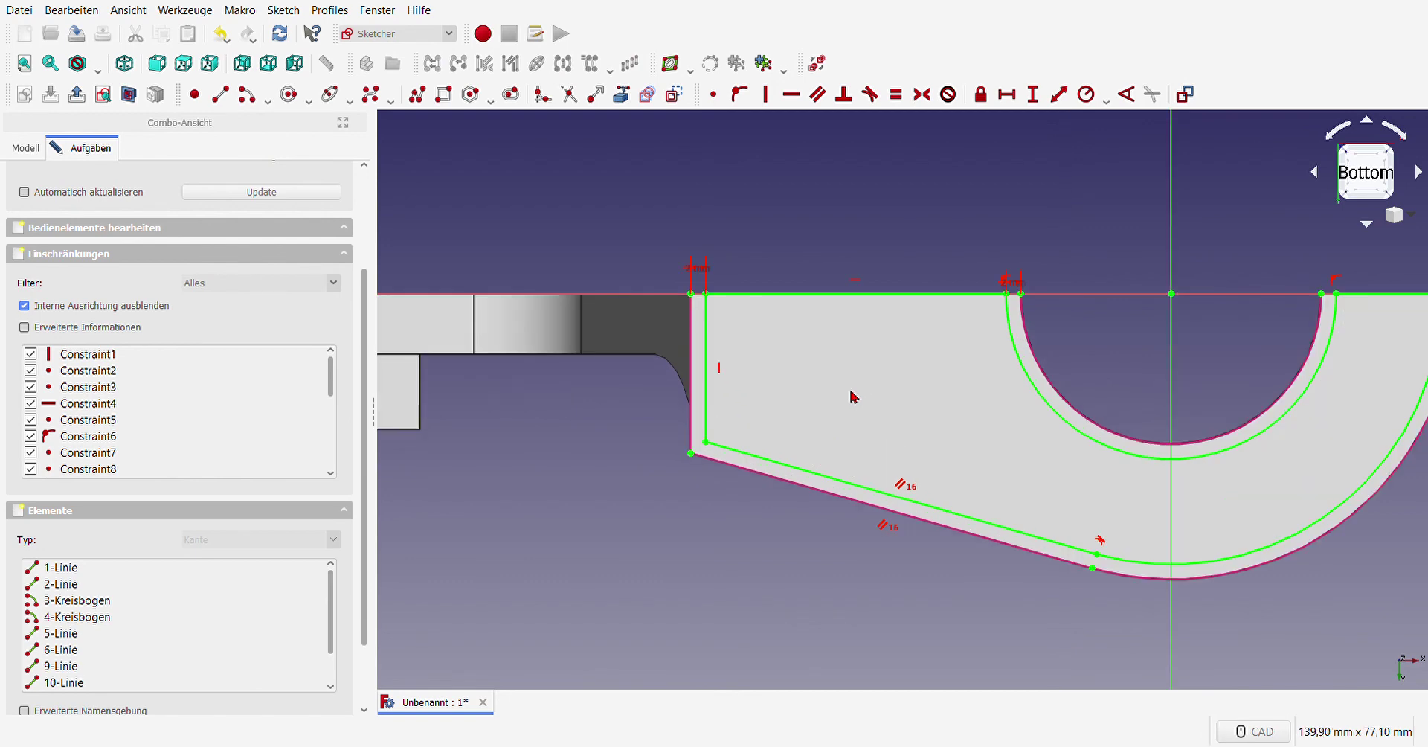
{"action": "scroll", "coordinate": [330, 233], "scroll_direction": "up", "scroll_amount": 3}
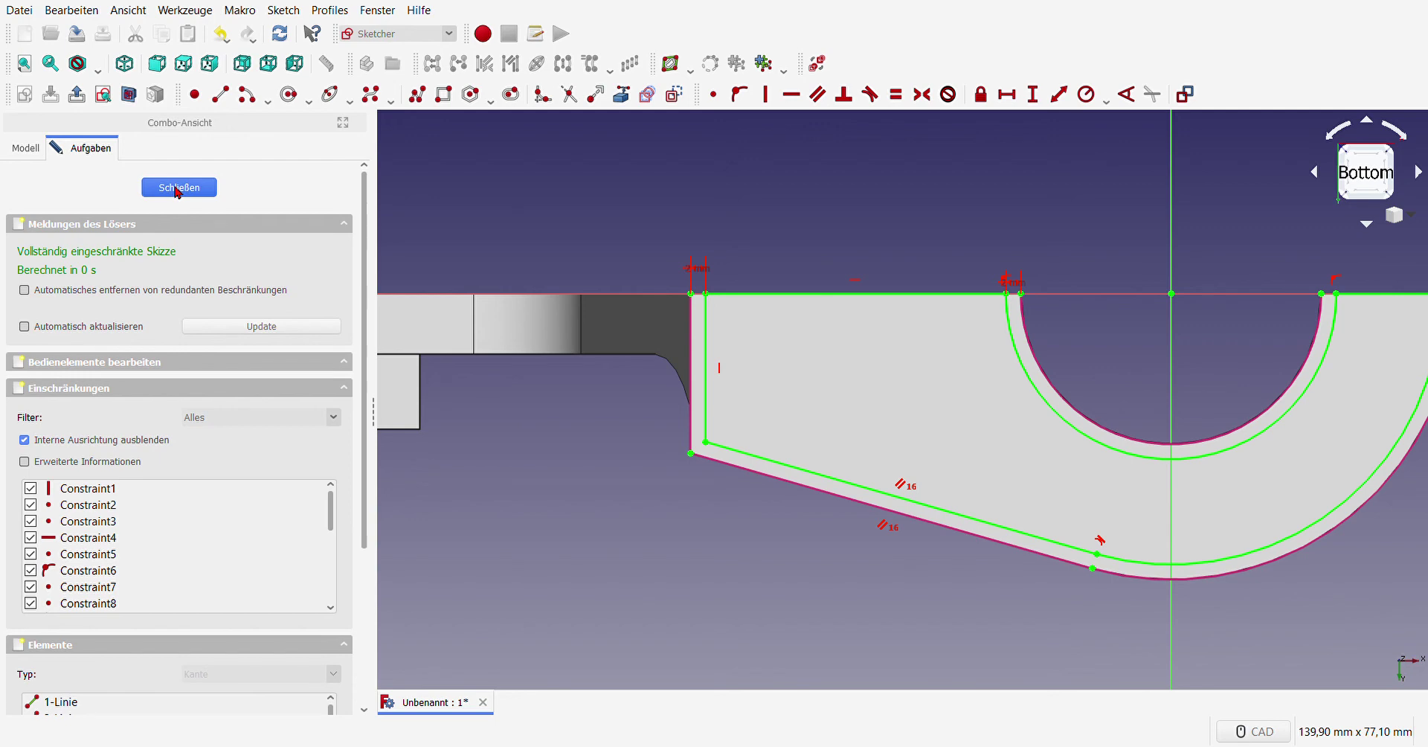
Step: Close Sketch005 and pocket it 7 mm deep into the bracket's underside
{"action": "left_click", "coordinate": [178, 189]}
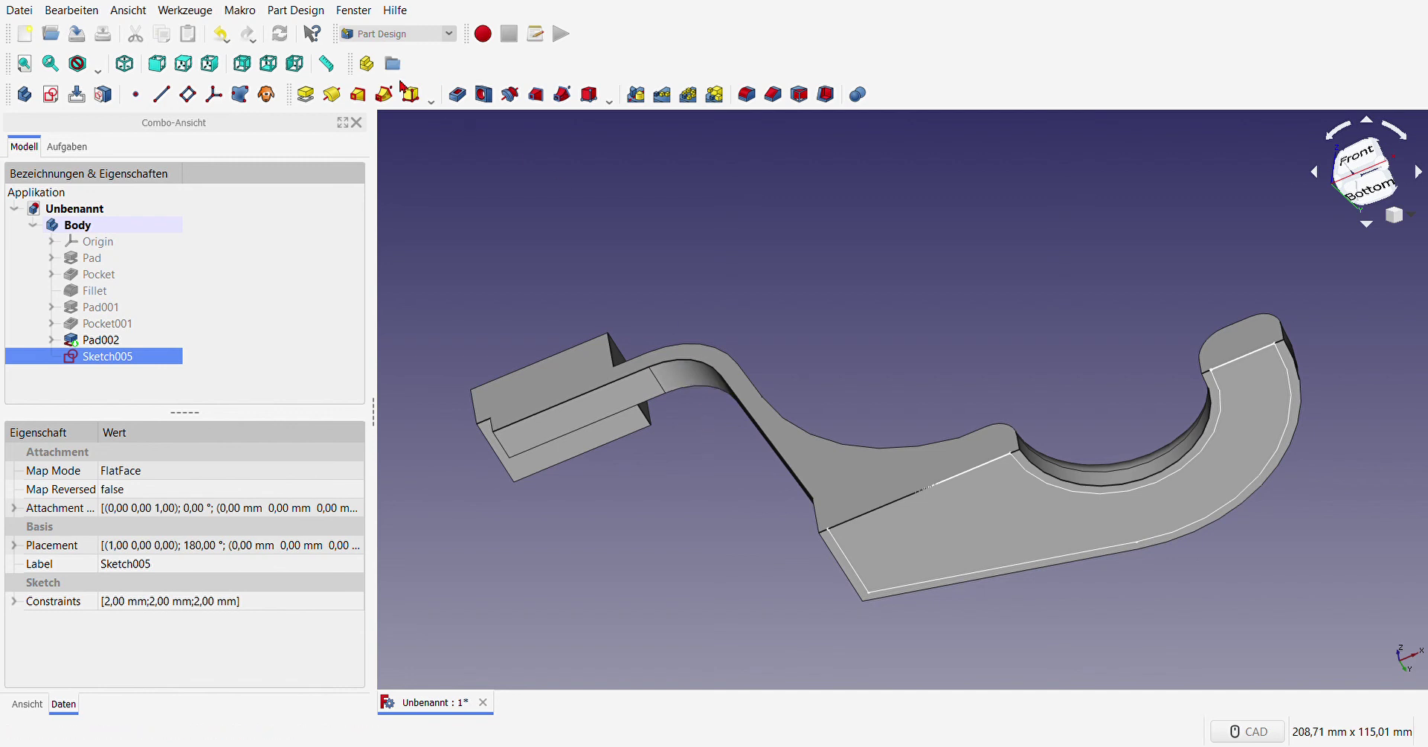
{"action": "left_click", "coordinate": [457, 95]}
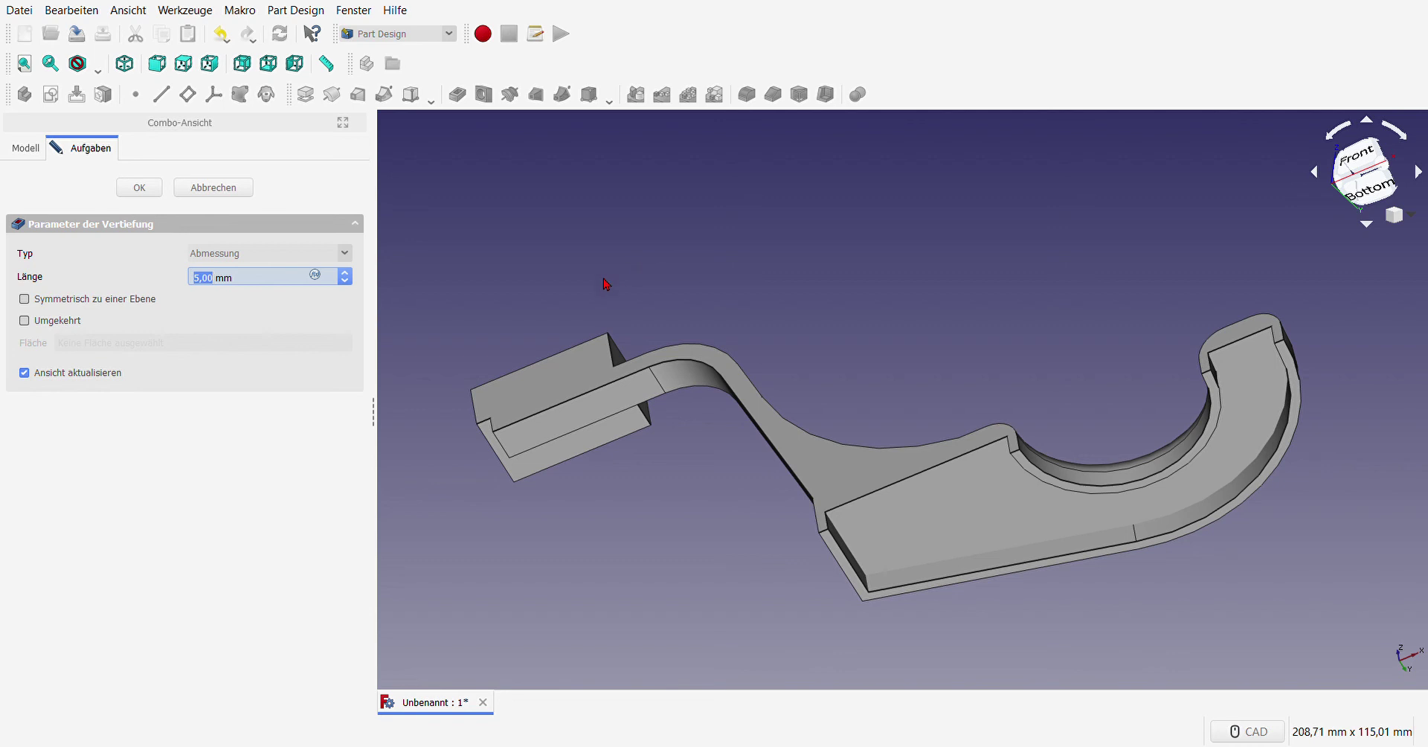
{"action": "type", "text": "6"}
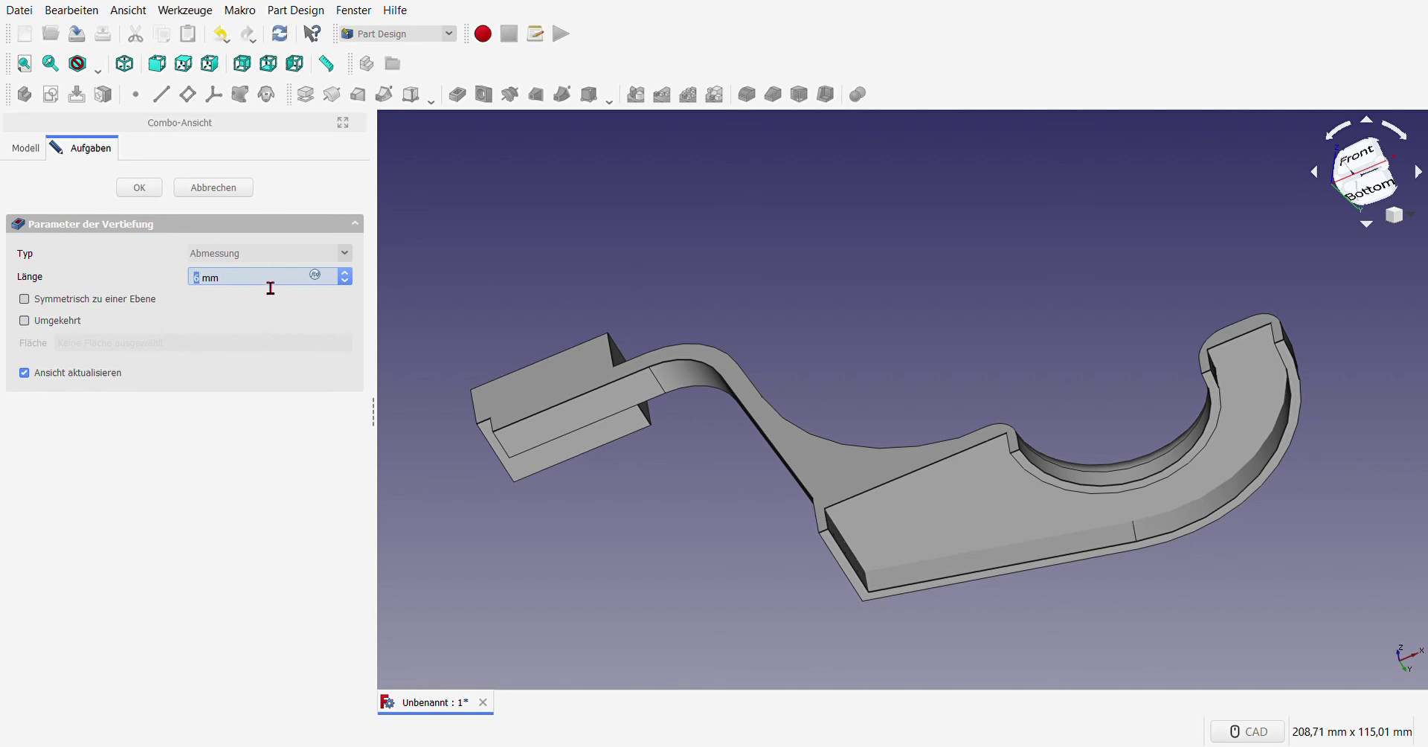
{"action": "key", "text": "Up"}
{"action": "key", "text": "Up"}
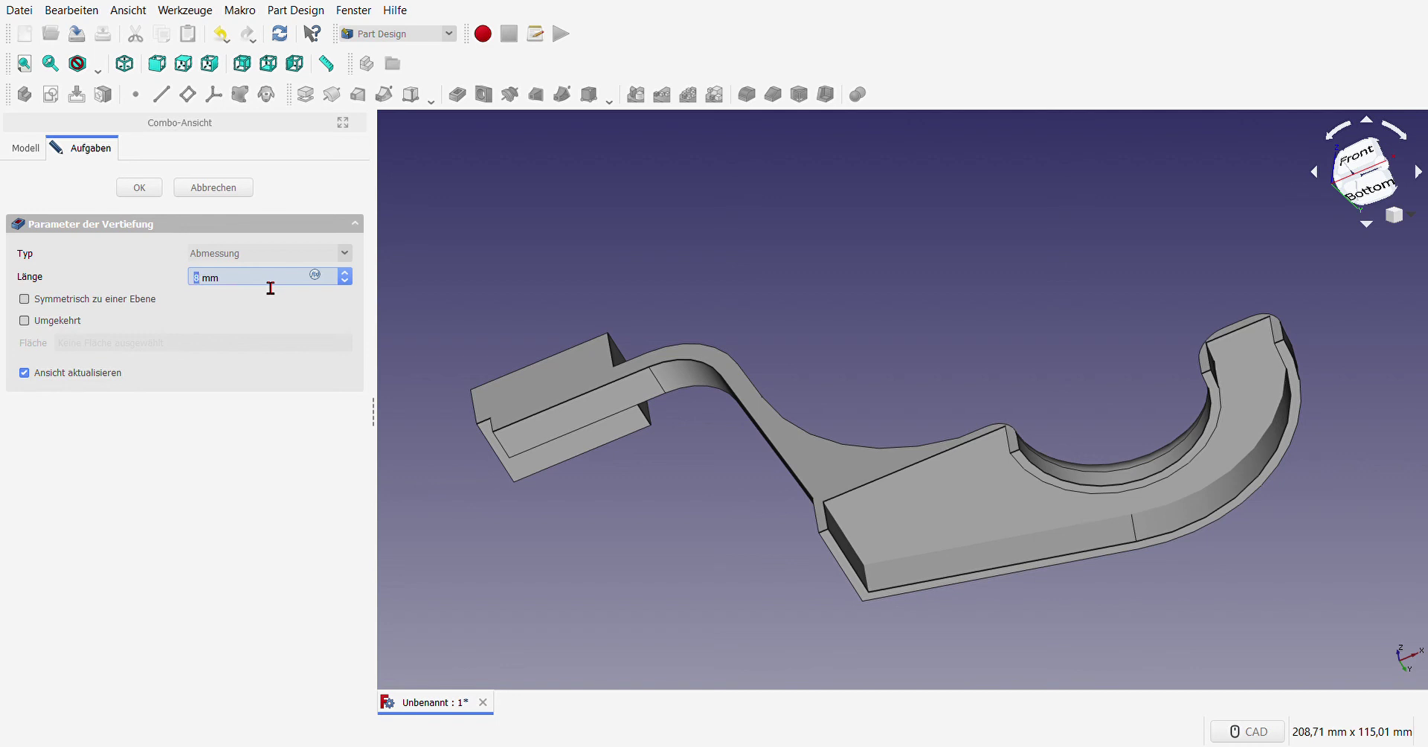
{"action": "left_click", "coordinate": [142, 188]}
Step: In wireframe view, select the long straight pocket edge, its short end edge and the hook's inner curve
{"action": "scroll", "coordinate": [935, 570], "scroll_direction": "up", "scroll_amount": 3}
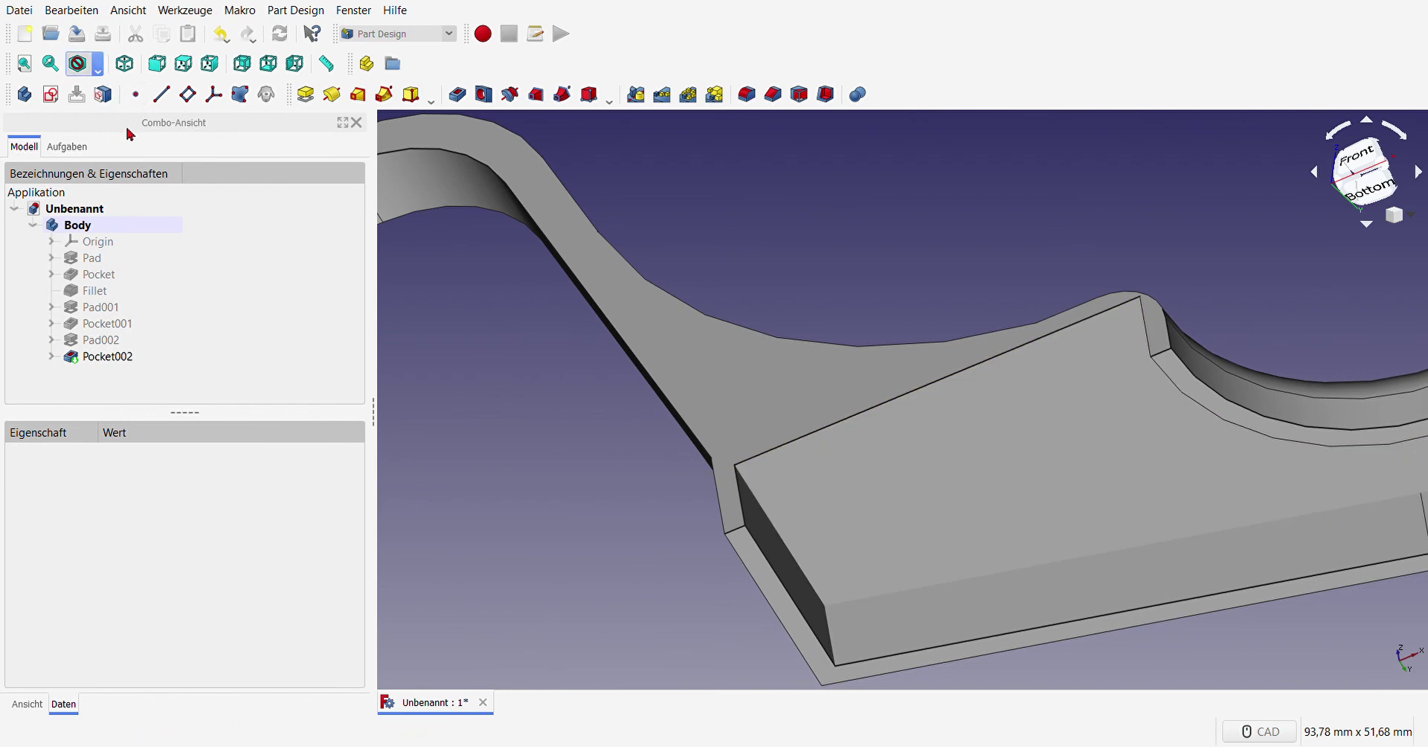
{"action": "left_click", "coordinate": [124, 152]}
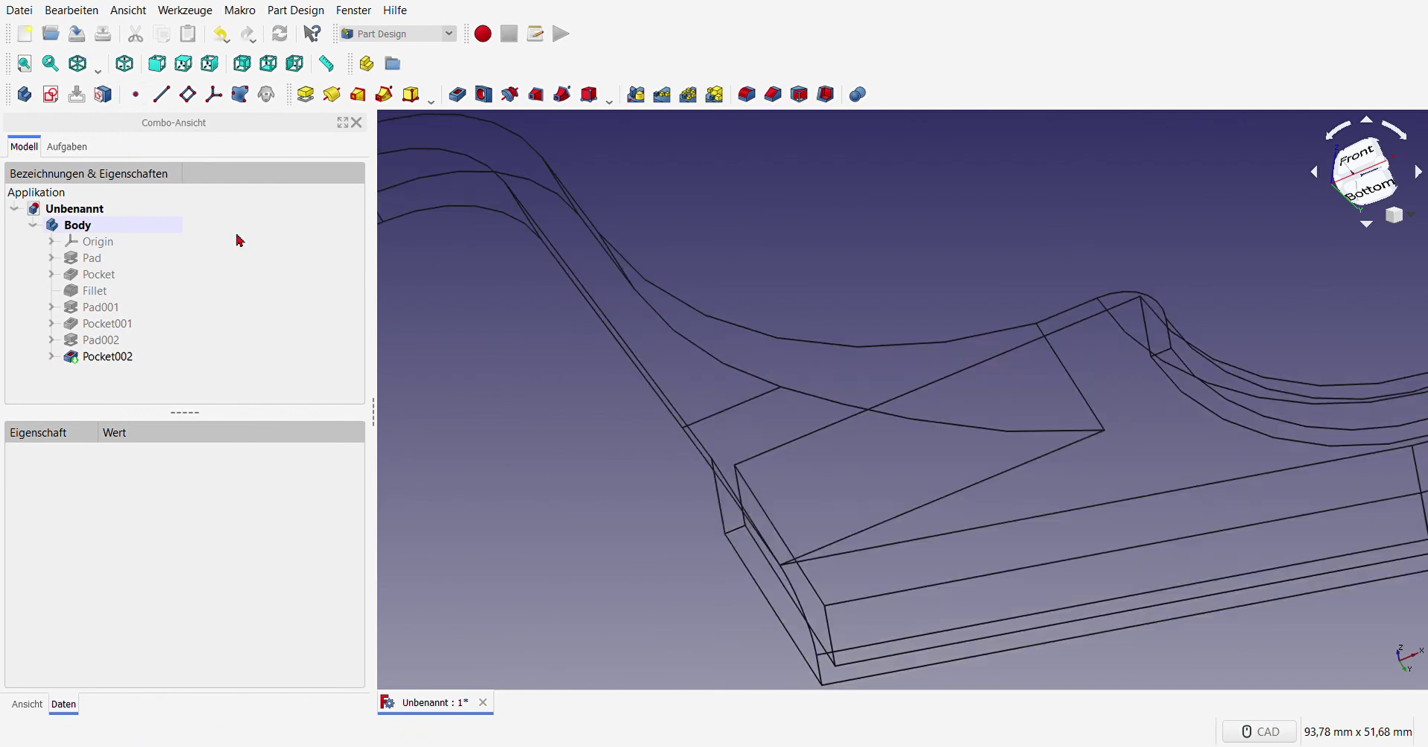
{"action": "left_click", "coordinate": [788, 543]}
{"action": "scroll", "coordinate": [807, 546], "scroll_direction": "down", "scroll_amount": 3}
{"action": "scroll", "coordinate": [885, 571], "scroll_direction": "up", "scroll_amount": 2}
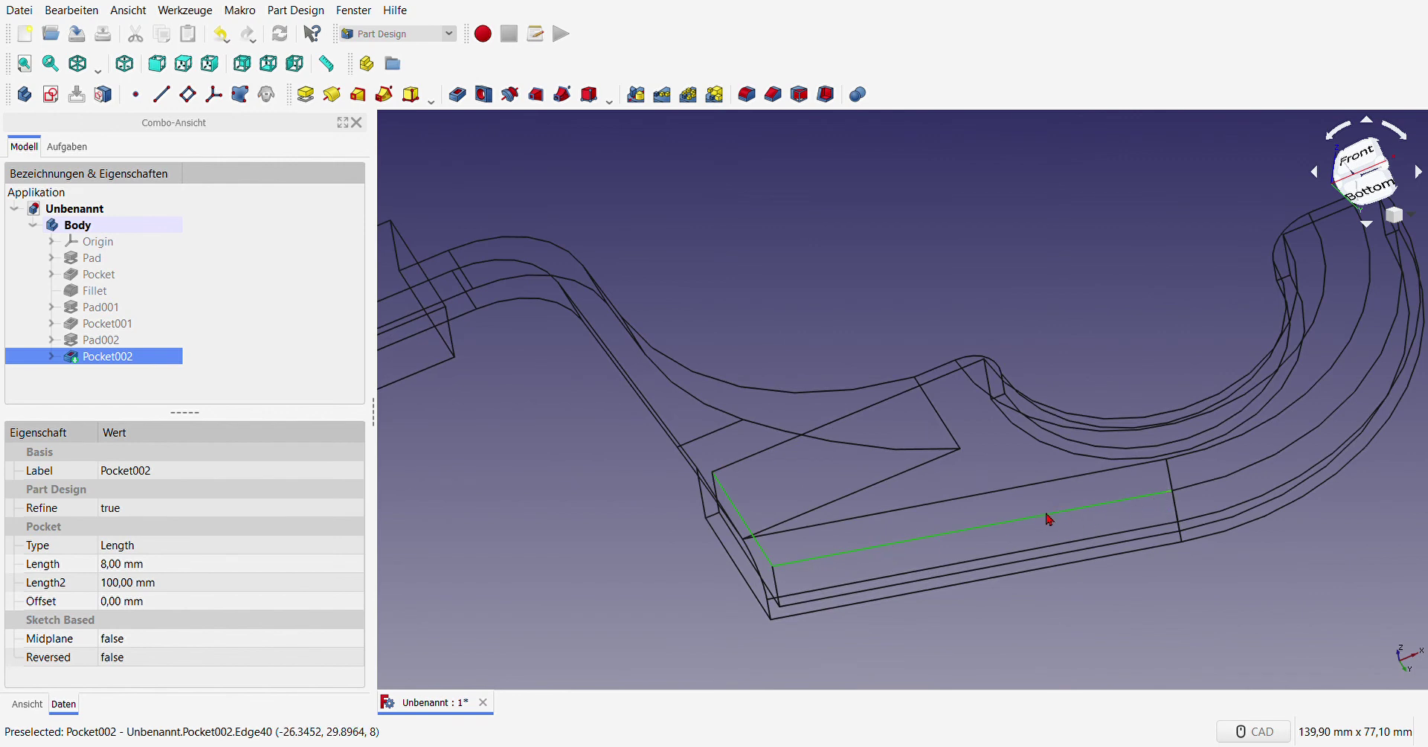
{"action": "scroll", "coordinate": [1049, 510], "scroll_direction": "down", "scroll_amount": 3}
{"action": "scroll", "coordinate": [1212, 390], "scroll_direction": "up", "scroll_amount": 3}
{"action": "scroll", "coordinate": [703, 593], "scroll_direction": "up", "scroll_amount": 3}
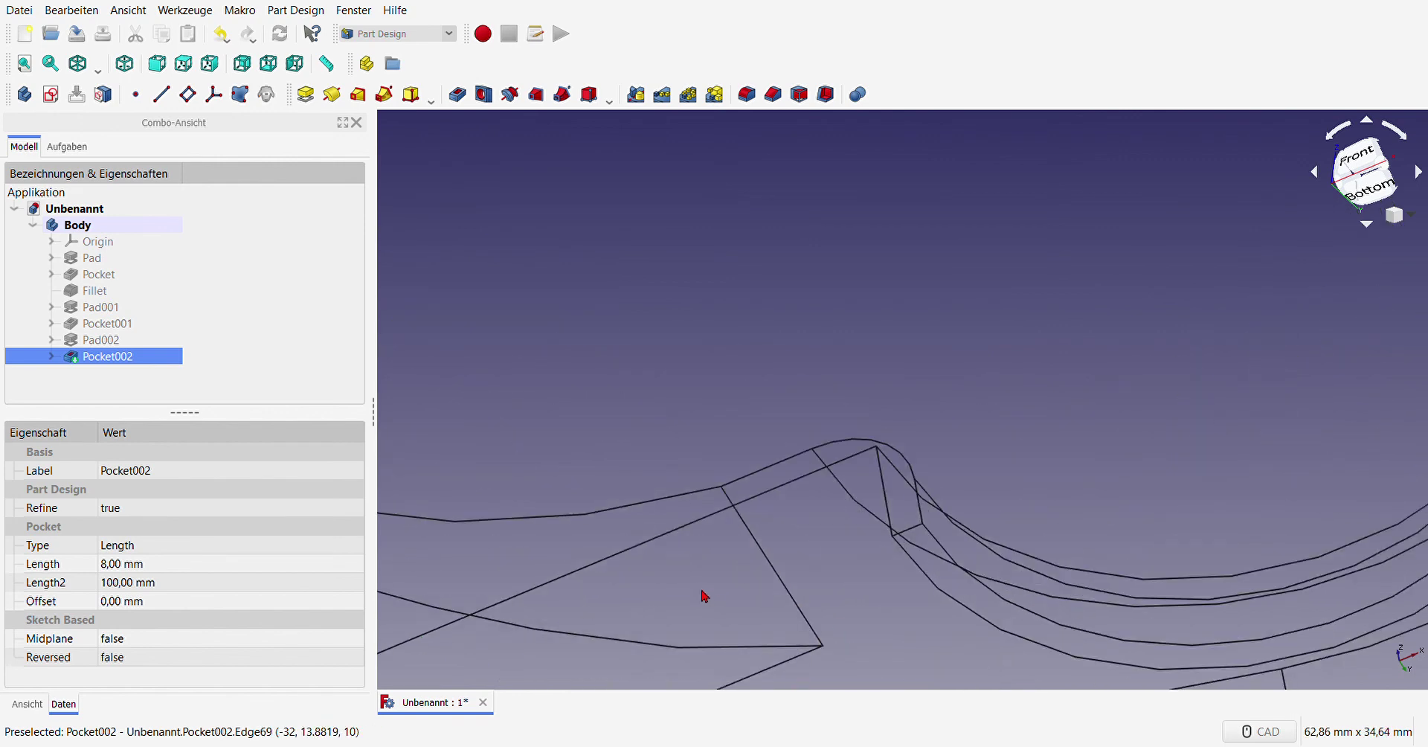
{"action": "scroll", "coordinate": [777, 556], "scroll_direction": "up", "scroll_amount": 2}
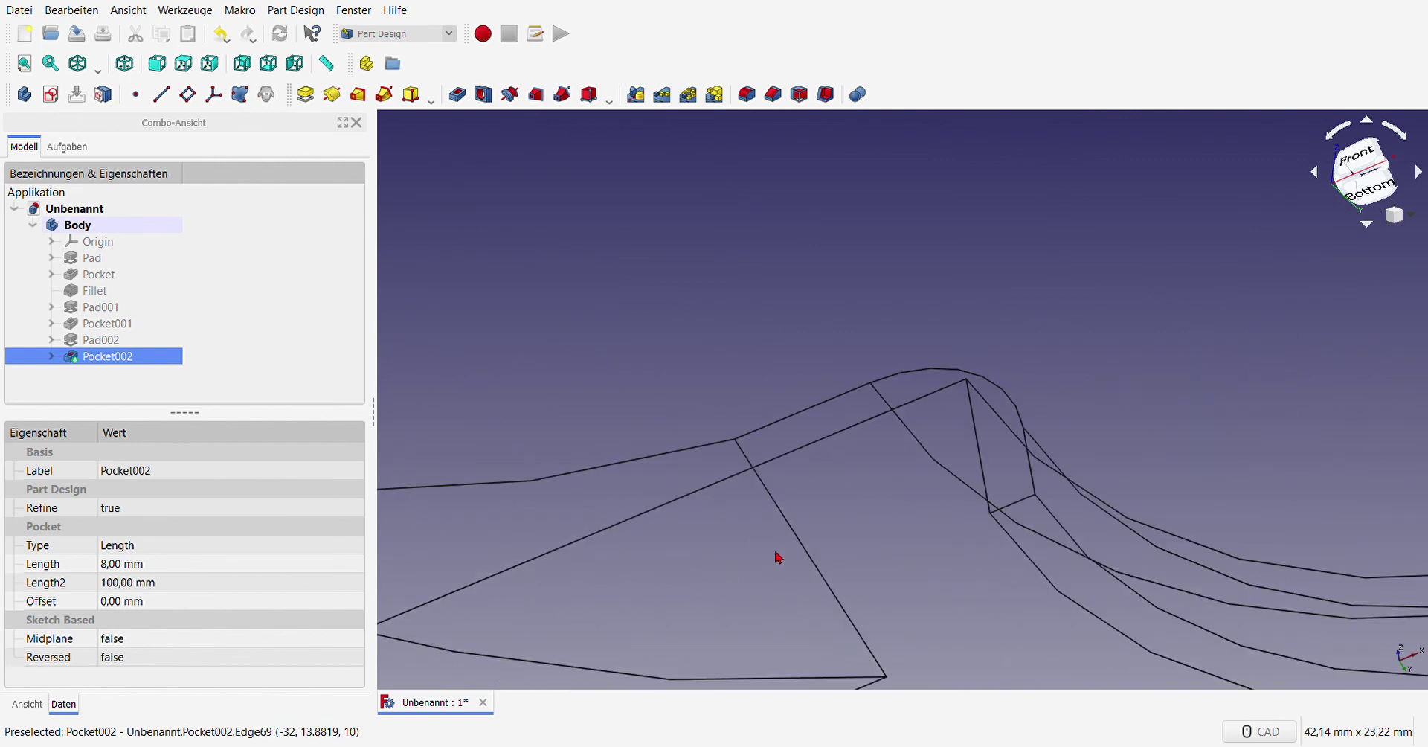
{"action": "left_click", "coordinate": [1006, 426]}
{"action": "scroll", "coordinate": [885, 484], "scroll_direction": "down", "scroll_amount": 2}
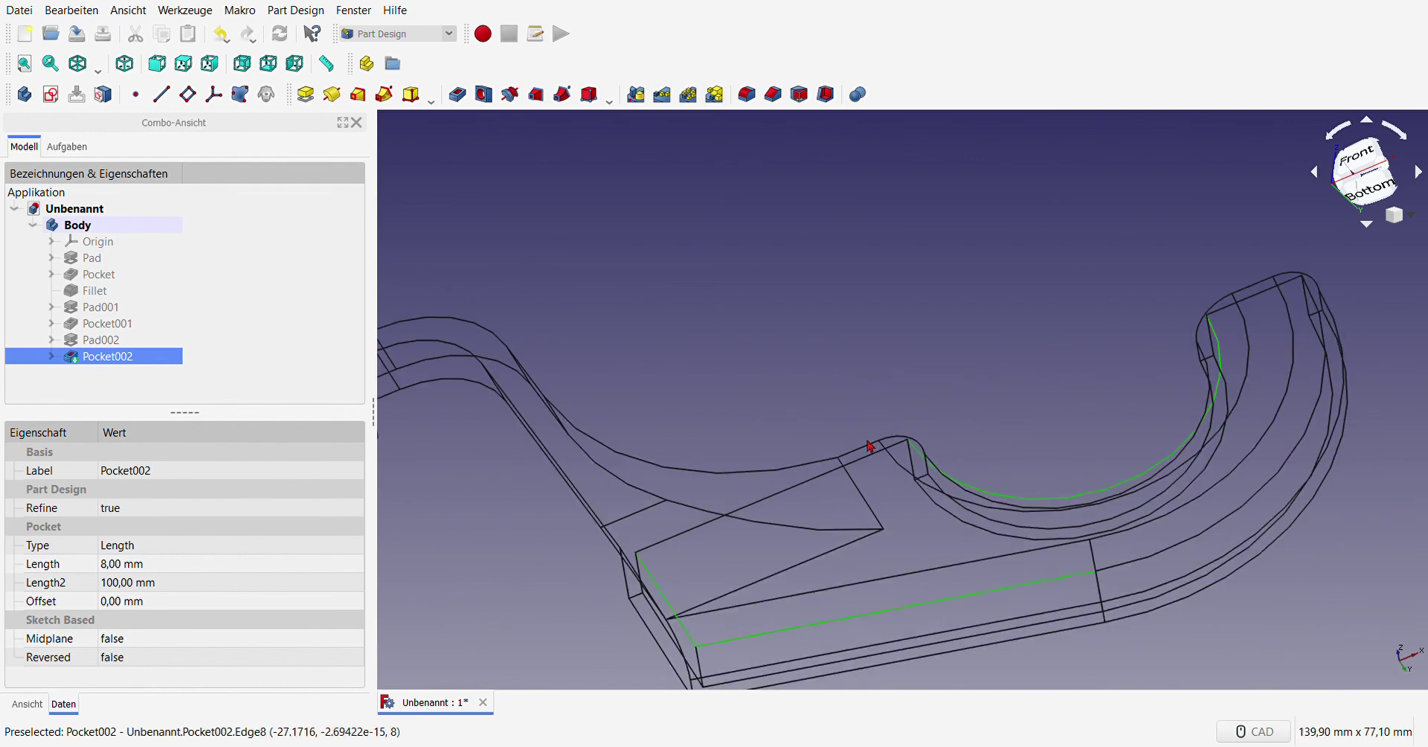
Step: Apply a 4 mm fillet to the three selected edges
{"action": "left_click", "coordinate": [747, 95]}
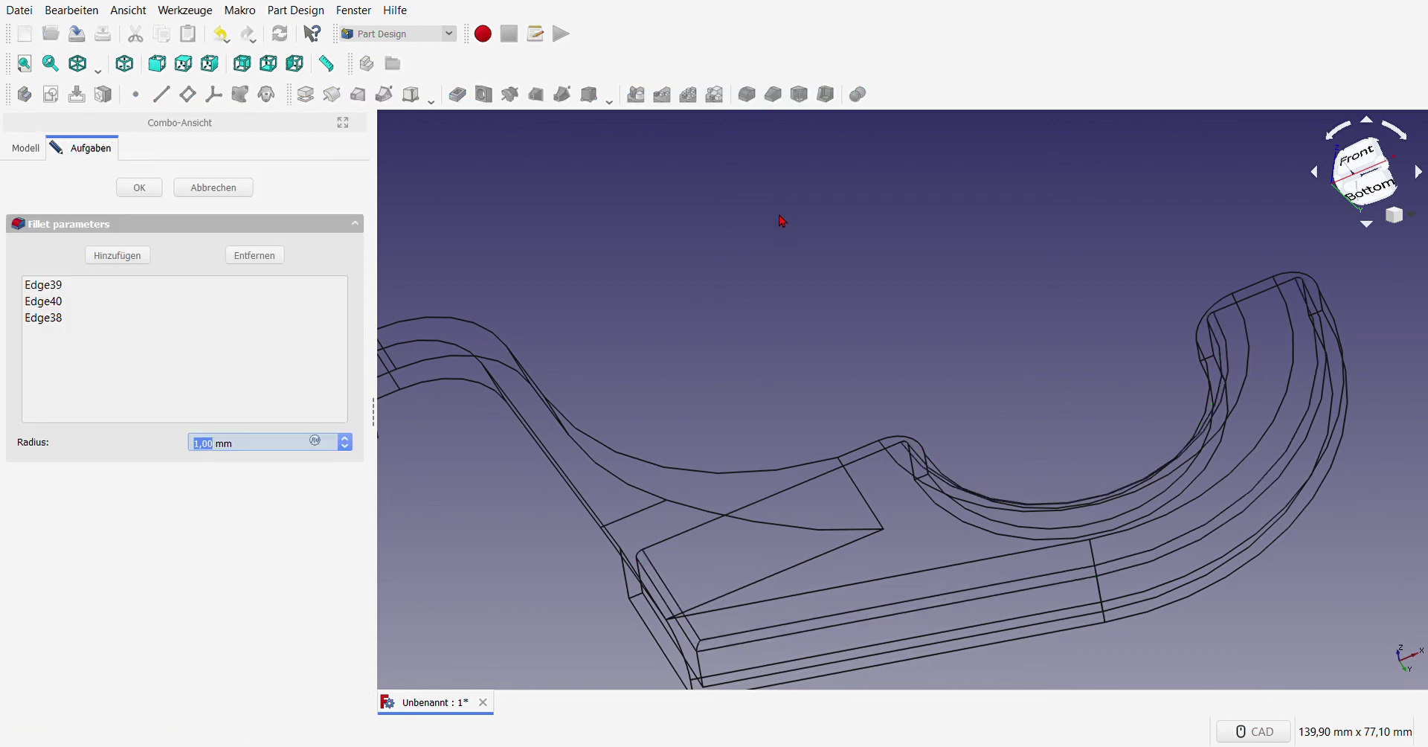
{"action": "type", "text": "4"}
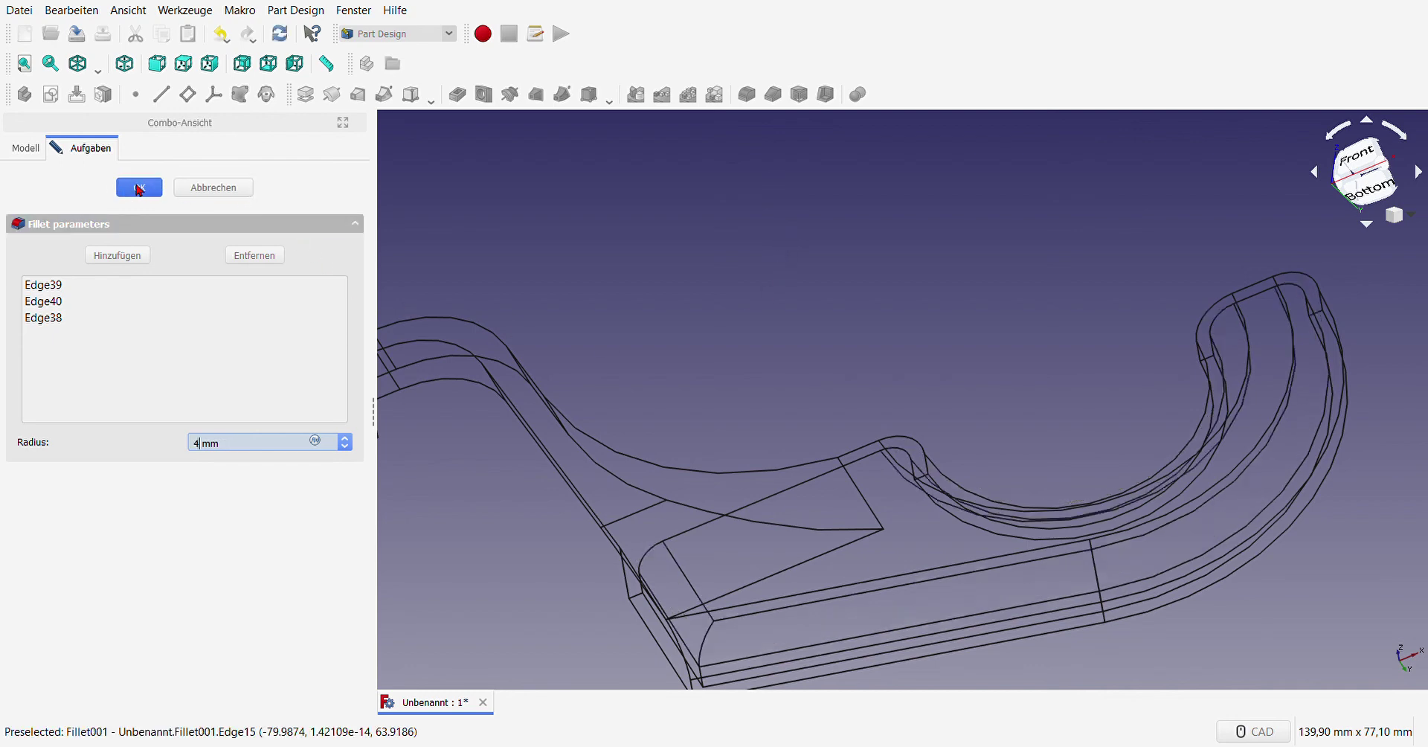
{"action": "key", "text": "Return"}
{"action": "scroll", "coordinate": [848, 394], "scroll_direction": "down", "scroll_amount": 5}
{"action": "scroll", "coordinate": [829, 407], "scroll_direction": "up", "scroll_amount": 4}
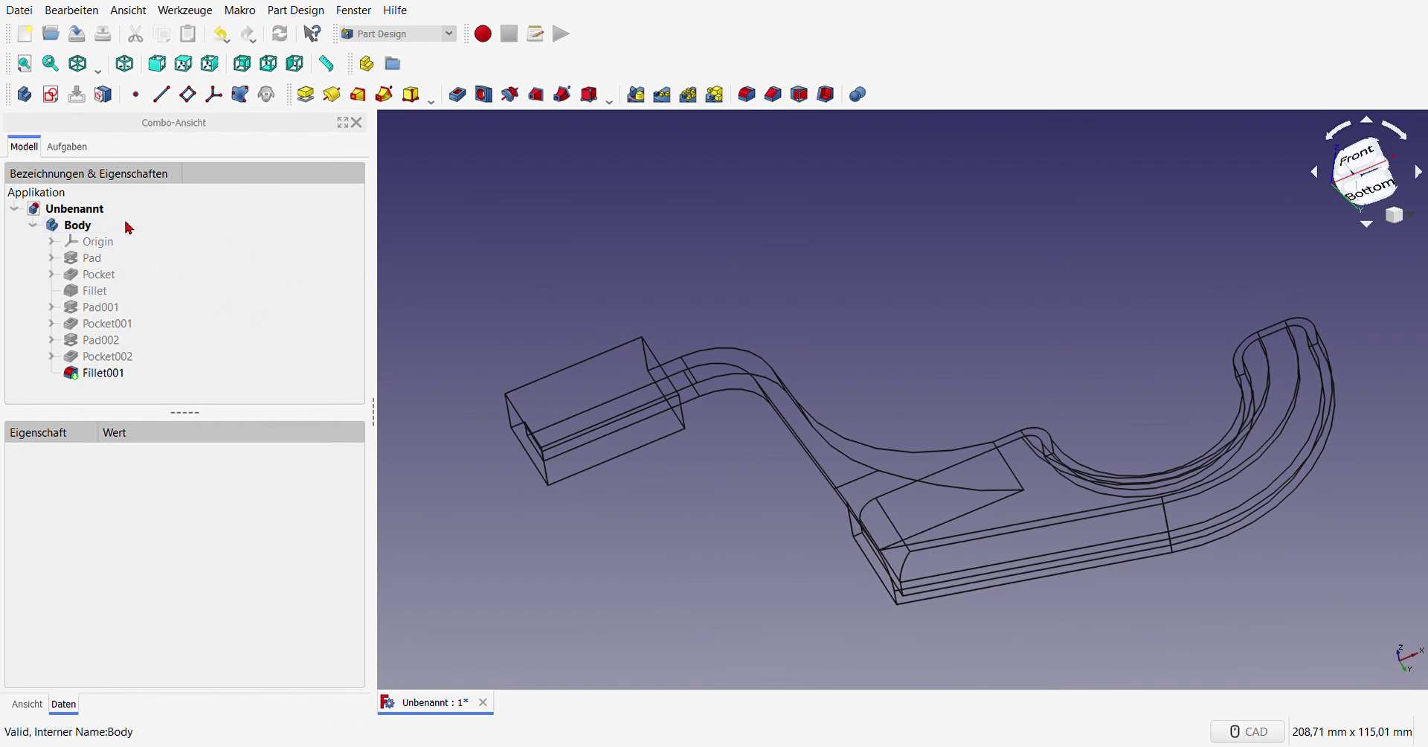
Step: Show the model shaded and orbit it to a top-front view
{"action": "left_click", "coordinate": [82, 66]}
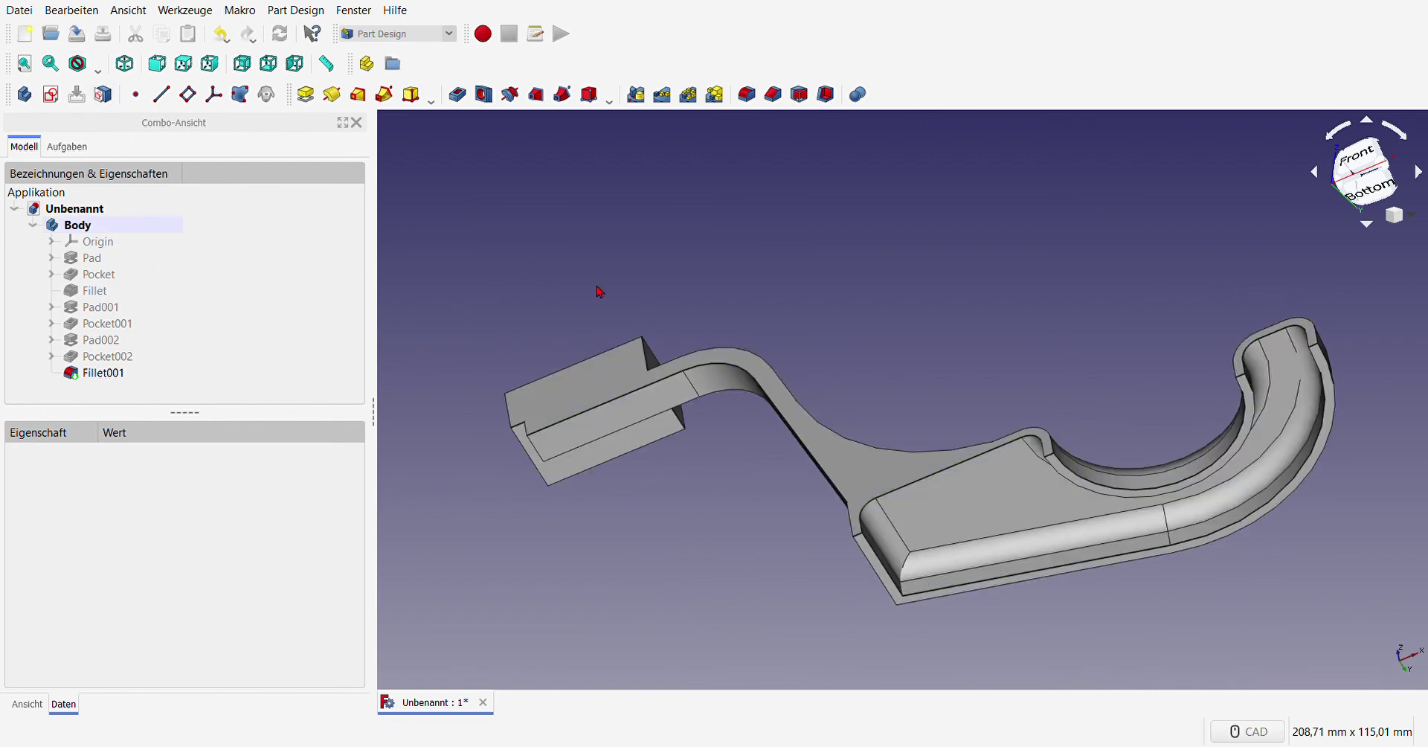
{"action": "mouse_move", "coordinate": [766, 527]}
{"action": "middle_mouse_down"}
{"action": "mouse_move", "coordinate": [982, 570]}
{"action": "mouse_move", "coordinate": [957, 590]}
{"action": "mouse_move", "coordinate": [861, 562]}
{"action": "mouse_move", "coordinate": [809, 532]}
{"action": "mouse_move", "coordinate": [819, 519]}
{"action": "middle_mouse_up"}
{"action": "mouse_move", "coordinate": [1138, 446]}
{"action": "middle_mouse_down"}
{"action": "mouse_move", "coordinate": [1223, 513]}
{"action": "mouse_move", "coordinate": [1079, 550]}
{"action": "middle_mouse_up"}
{"action": "scroll", "coordinate": [982, 468], "scroll_direction": "down", "scroll_amount": 5}
{"action": "mouse_move", "coordinate": [982, 469]}
{"action": "middle_mouse_down"}
{"action": "mouse_move", "coordinate": [963, 529]}
{"action": "mouse_move", "coordinate": [720, 519]}
{"action": "mouse_move", "coordinate": [743, 530]}
{"action": "middle_mouse_up"}
Step: Select the Body and start a Part Mirroring of it
{"action": "scroll", "coordinate": [1170, 450], "scroll_direction": "up", "scroll_amount": 5}
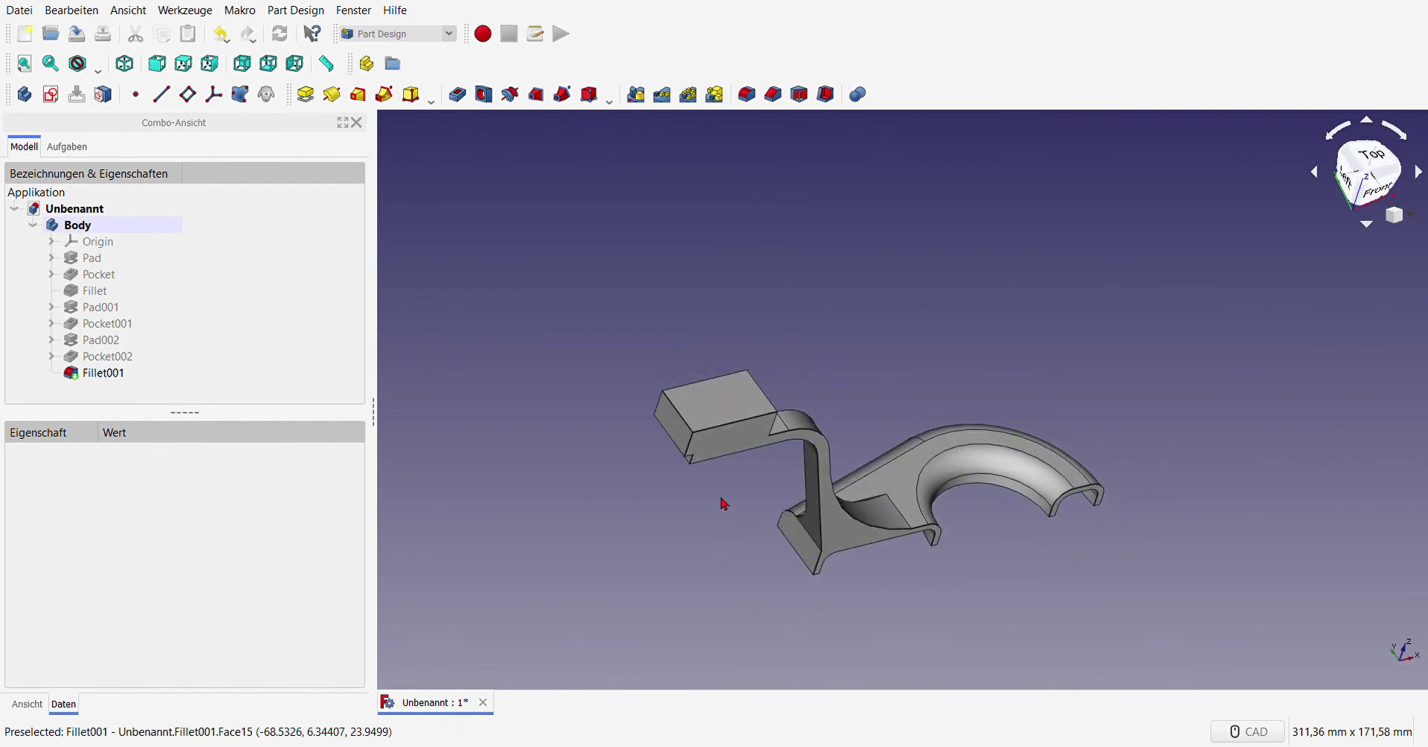
{"action": "left_click", "coordinate": [88, 226]}
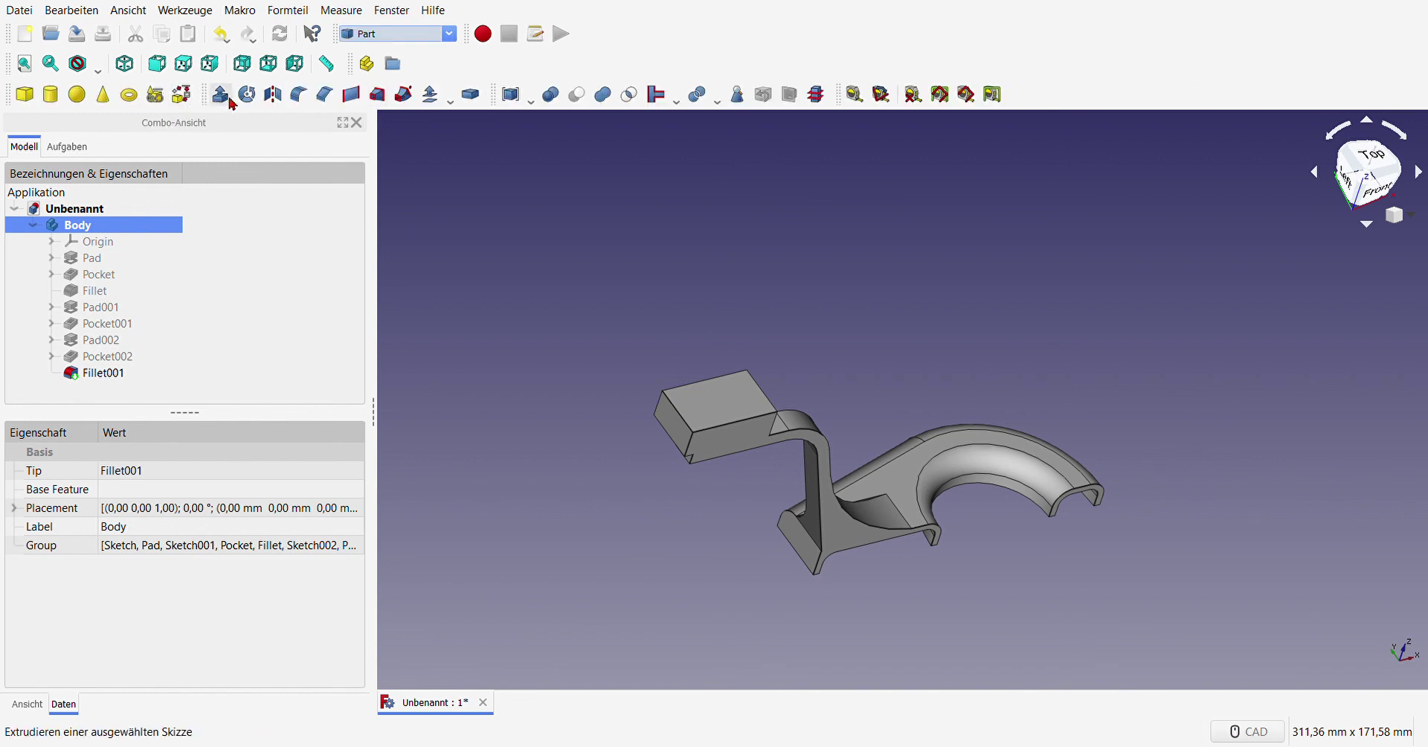
{"action": "left_click", "coordinate": [273, 94]}
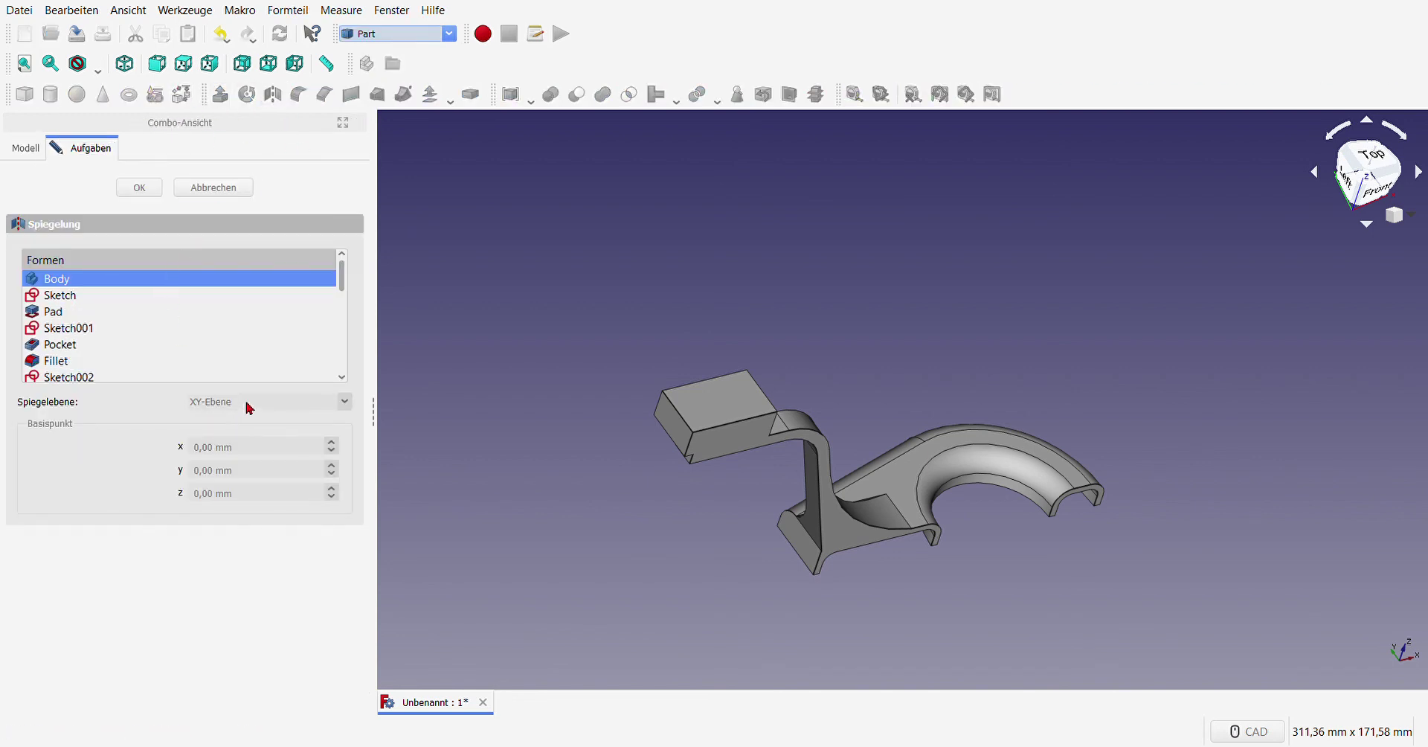
Step: Mirror the Body across the XZ plane, then select both the mirrored copy and the original Body
{"action": "left_click", "coordinate": [139, 187]}
{"action": "scroll", "coordinate": [574, 435], "scroll_direction": "down", "scroll_amount": 2}
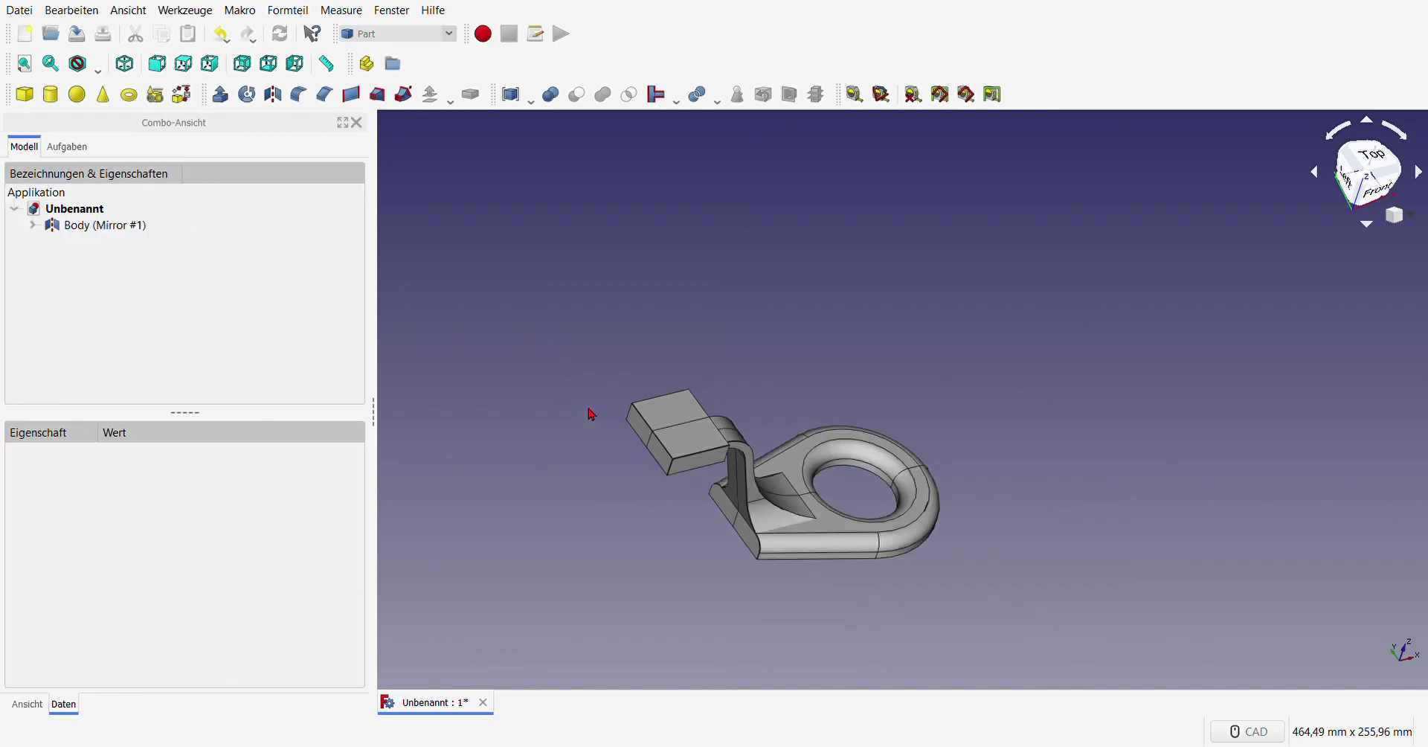
{"action": "left_click", "coordinate": [34, 224]}
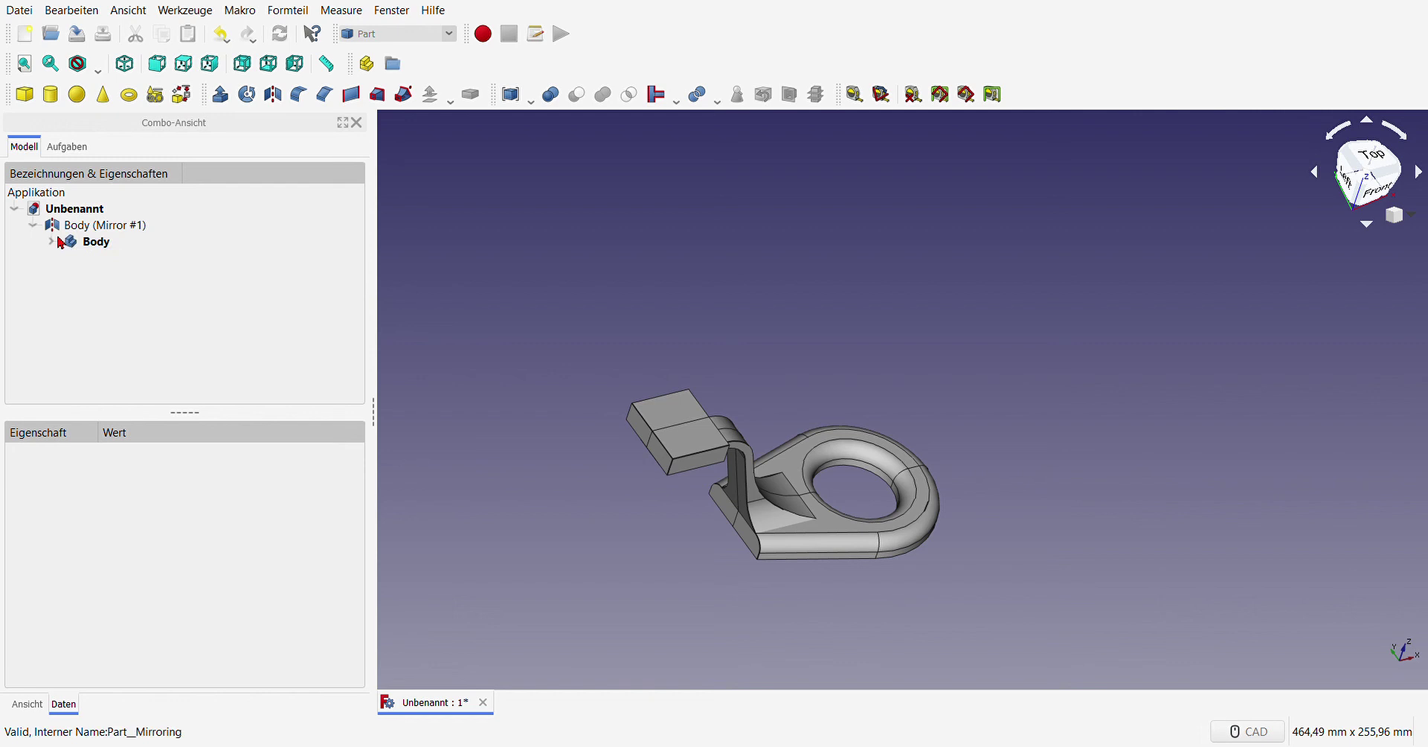
{"action": "left_click", "coordinate": [97, 225]}
{"action": "left_click", "coordinate": [105, 243], "text": "ctrl"}
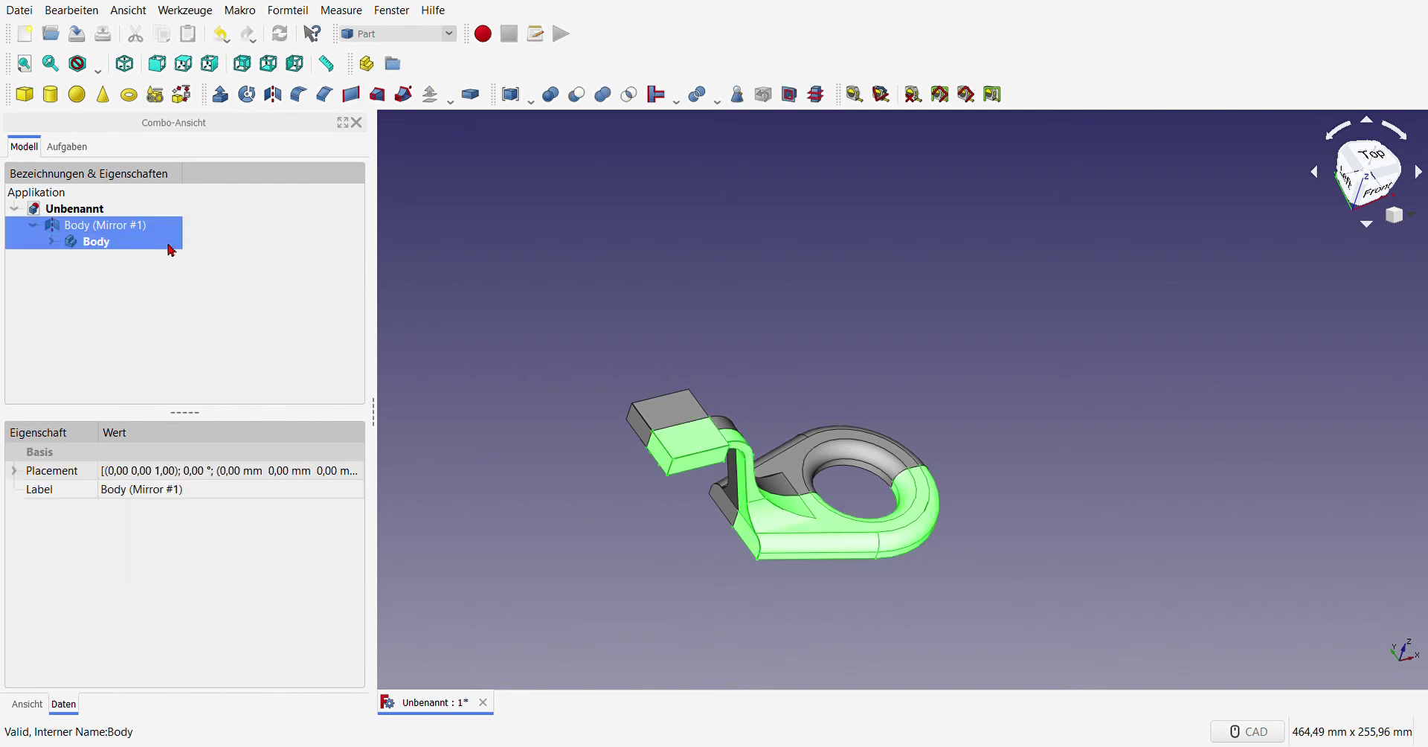
Step: Fuse the two bodies with a Boolean union (Vereinigung) and close the Boolean panel
{"action": "left_click", "coordinate": [550, 94]}
{"action": "left_click", "coordinate": [227, 188]}
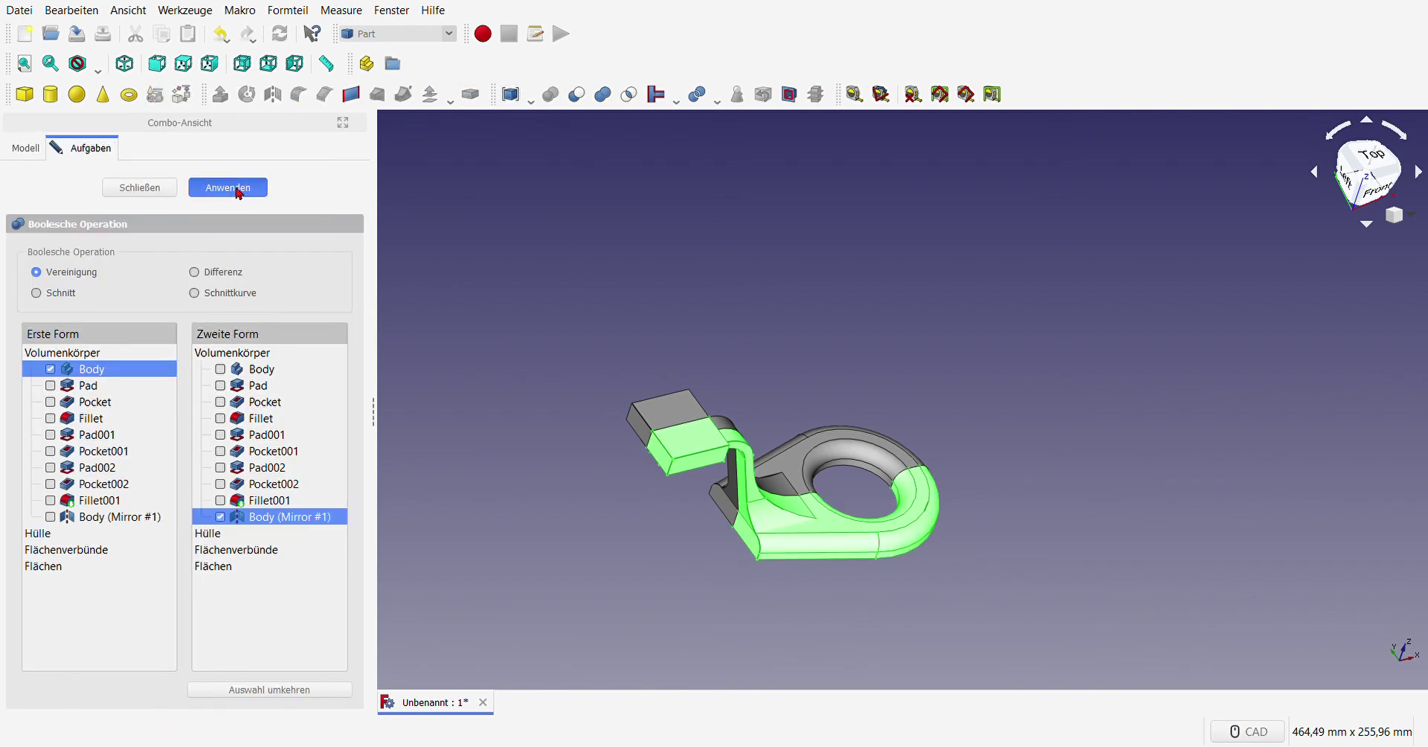
{"action": "scroll", "coordinate": [769, 338], "scroll_direction": "up", "scroll_amount": 2}
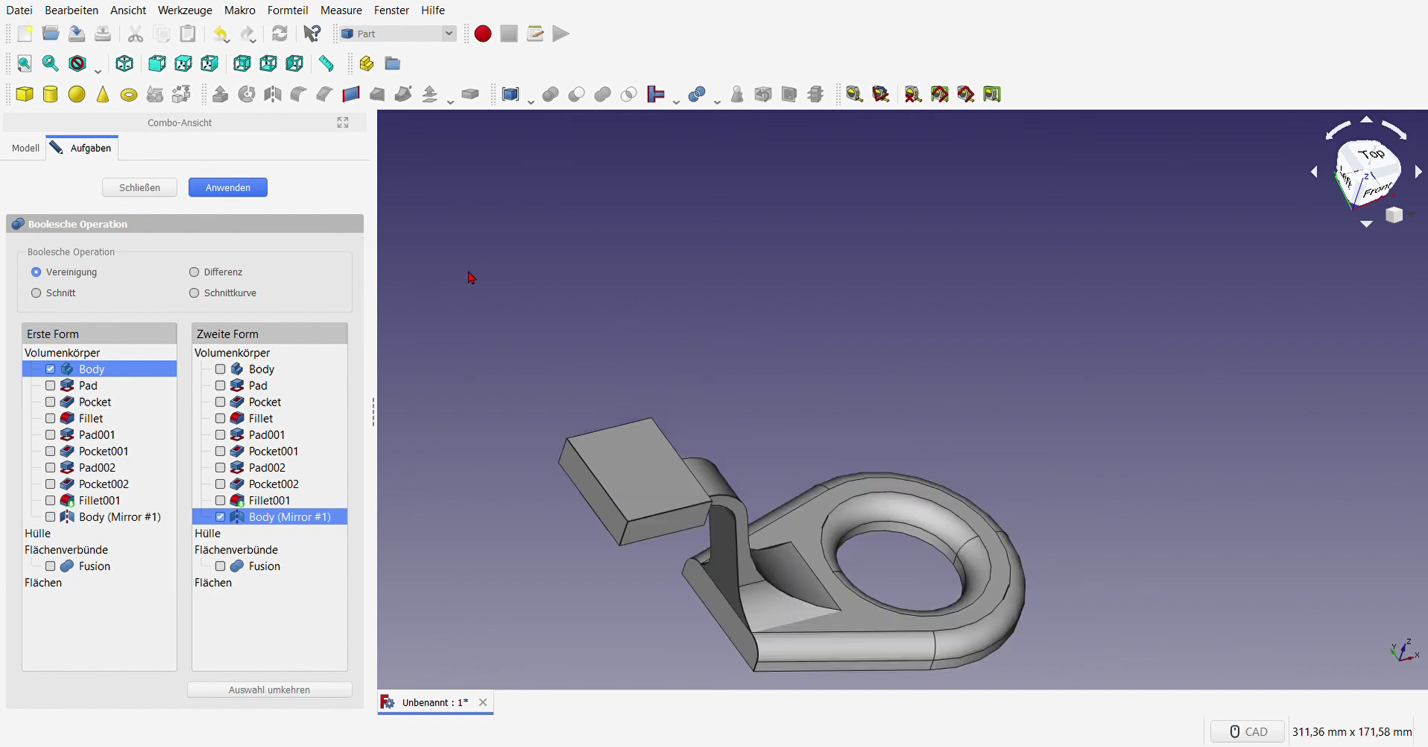
{"action": "left_click", "coordinate": [140, 188]}
{"action": "scroll", "coordinate": [767, 373], "scroll_direction": "down", "scroll_amount": 4}
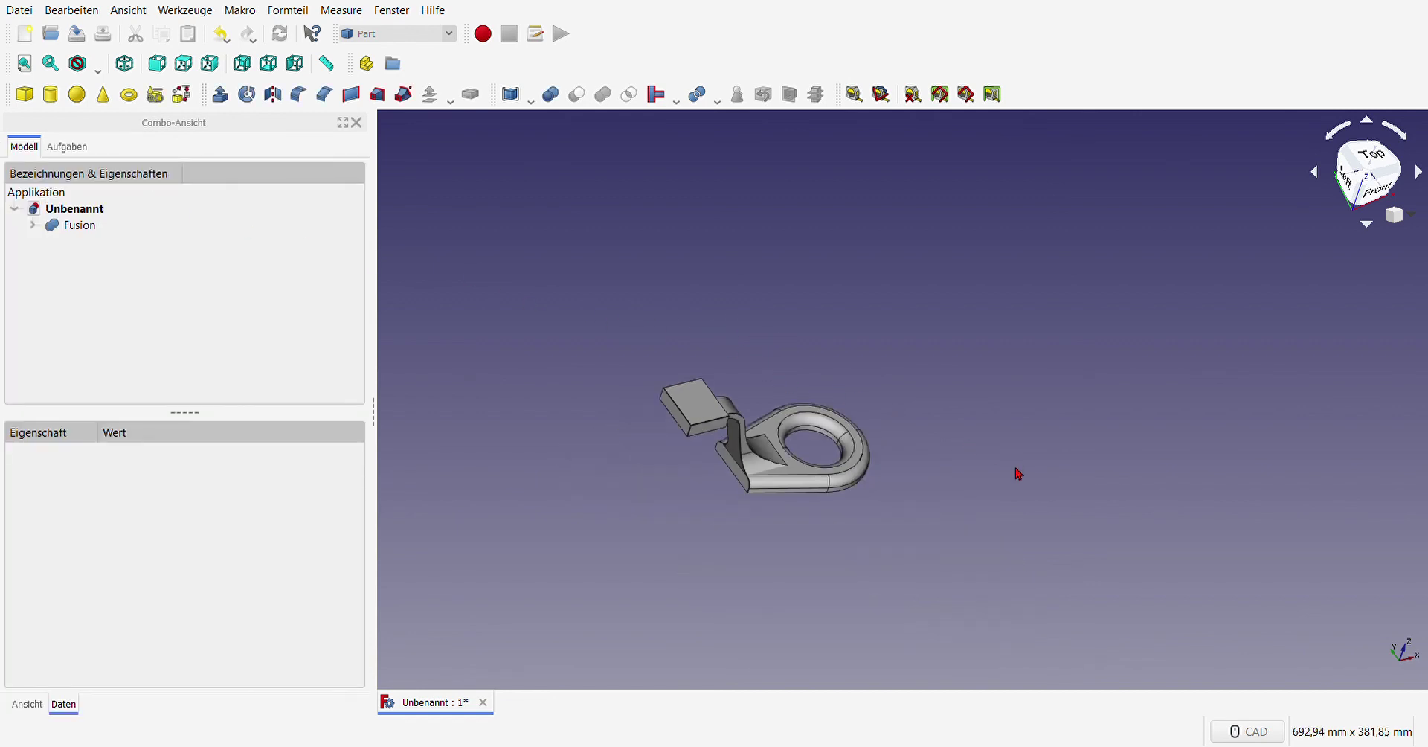
Step: Orbit and zoom around the fused ring hook, then select the Fusion object in the tree
{"action": "mouse_move", "coordinate": [1018, 473]}
{"action": "middle_mouse_down"}
{"action": "mouse_move", "coordinate": [836, 456]}
{"action": "mouse_move", "coordinate": [743, 415]}
{"action": "mouse_move", "coordinate": [986, 442]}
{"action": "mouse_move", "coordinate": [890, 293]}
{"action": "mouse_move", "coordinate": [841, 239]}
{"action": "mouse_move", "coordinate": [801, 223]}
{"action": "mouse_move", "coordinate": [735, 318]}
{"action": "mouse_move", "coordinate": [947, 436]}
{"action": "mouse_move", "coordinate": [646, 497]}
{"action": "mouse_move", "coordinate": [743, 532]}
{"action": "middle_mouse_up"}
{"action": "scroll", "coordinate": [883, 546], "scroll_direction": "up", "scroll_amount": 2}
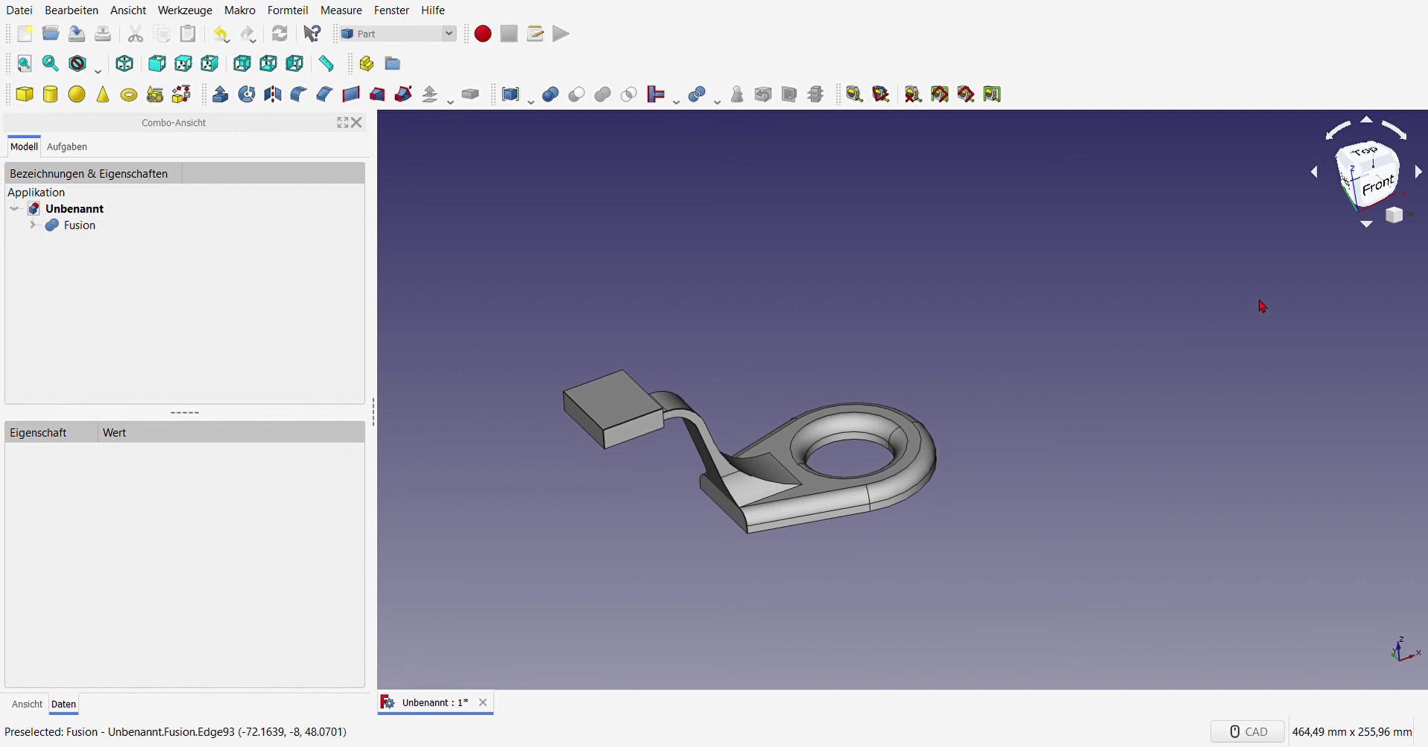
{"action": "scroll", "coordinate": [1352, 256], "scroll_direction": "down", "scroll_amount": 1}
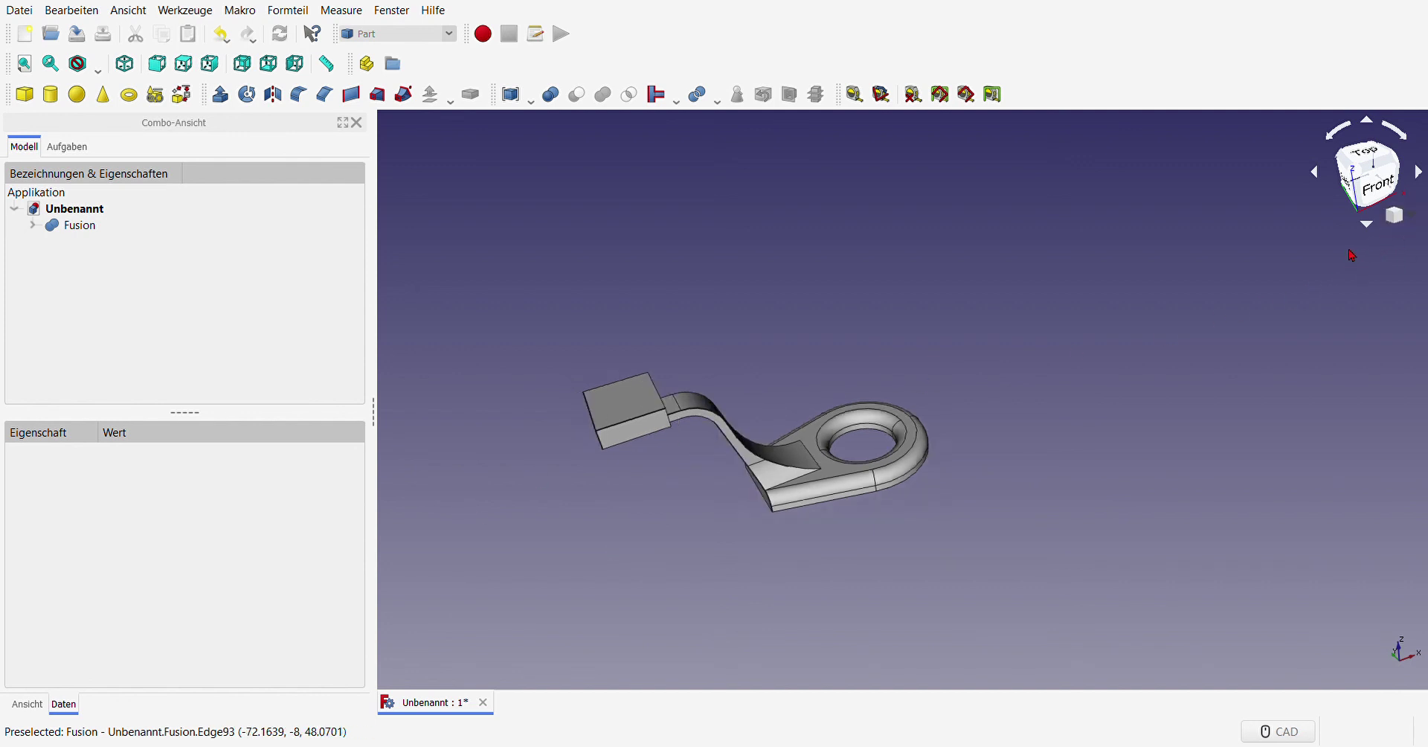
{"action": "scroll", "coordinate": [666, 497], "scroll_direction": "up", "scroll_amount": 1}
{"action": "scroll", "coordinate": [694, 493], "scroll_direction": "up", "scroll_amount": 2}
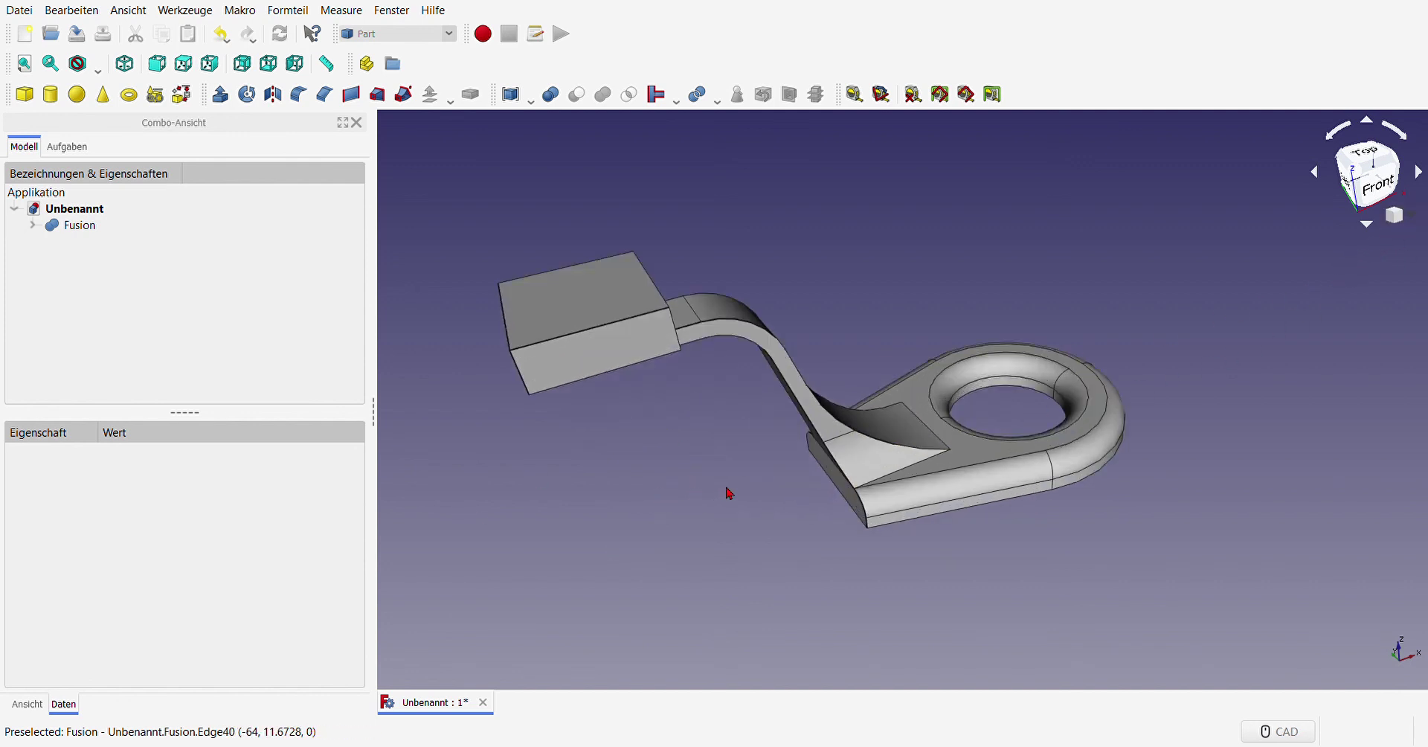
{"action": "mouse_move", "coordinate": [697, 474]}
{"action": "middle_mouse_down"}
{"action": "mouse_move", "coordinate": [727, 484]}
{"action": "mouse_move", "coordinate": [652, 464]}
{"action": "mouse_move", "coordinate": [666, 469]}
{"action": "middle_mouse_up"}
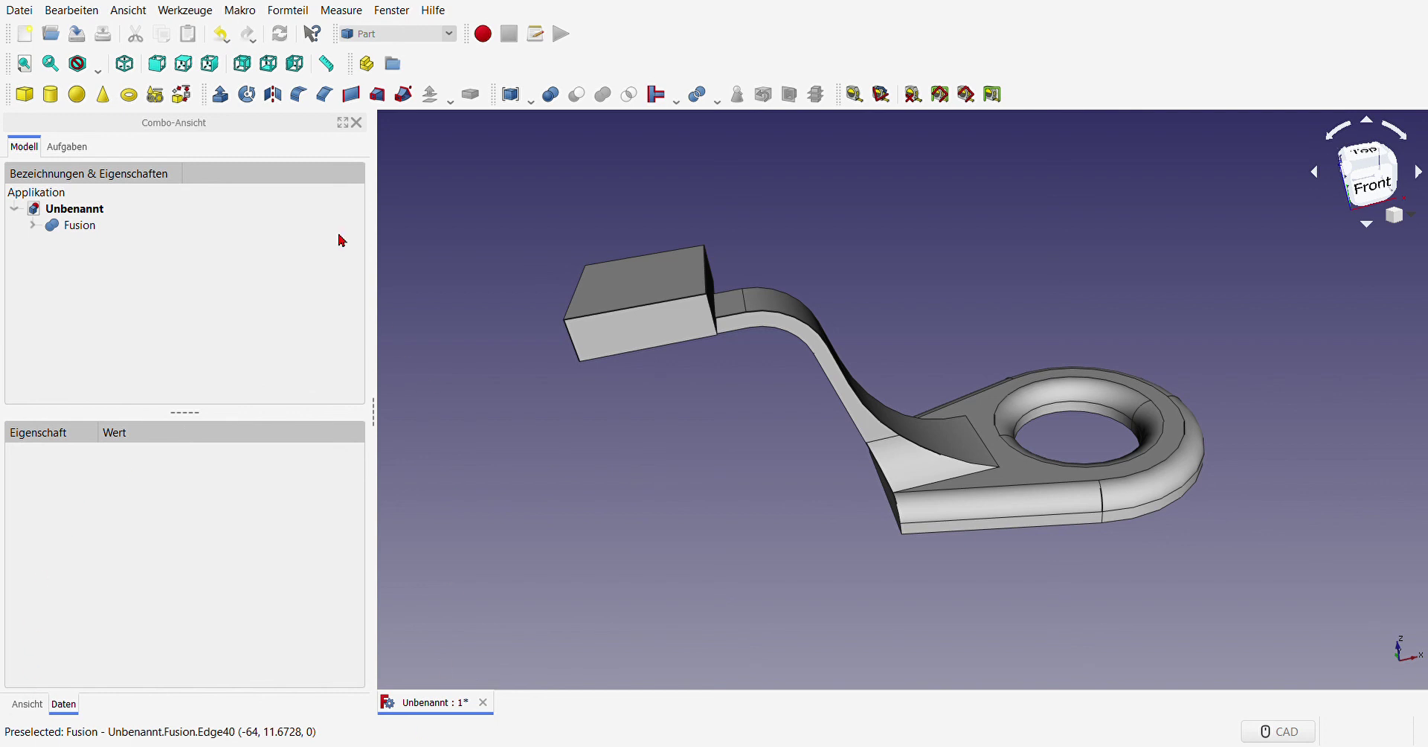
{"action": "left_click", "coordinate": [59, 230]}
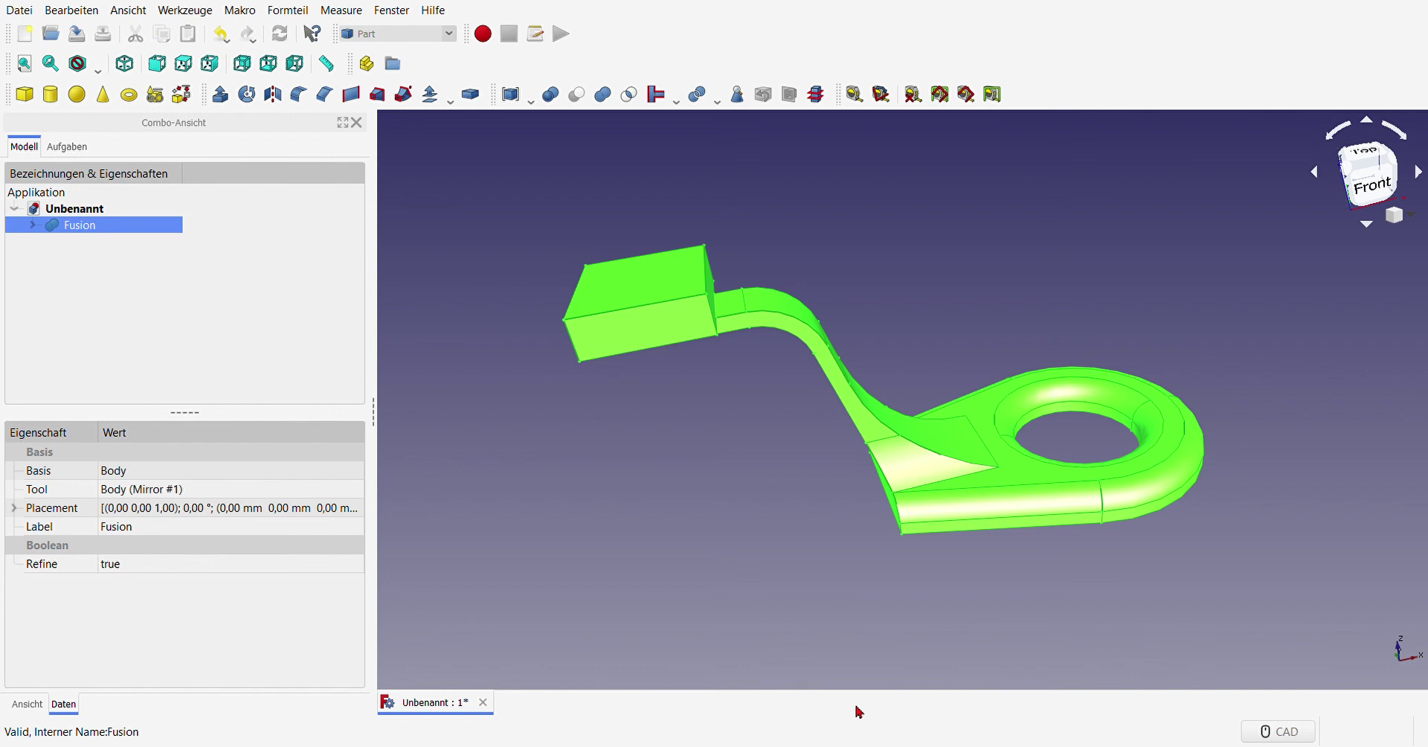
Step: Reselect the Fusion and pick the first curved stalk faces for recolouring, dropping one wrong face
{"action": "left_click", "coordinate": [902, 607]}
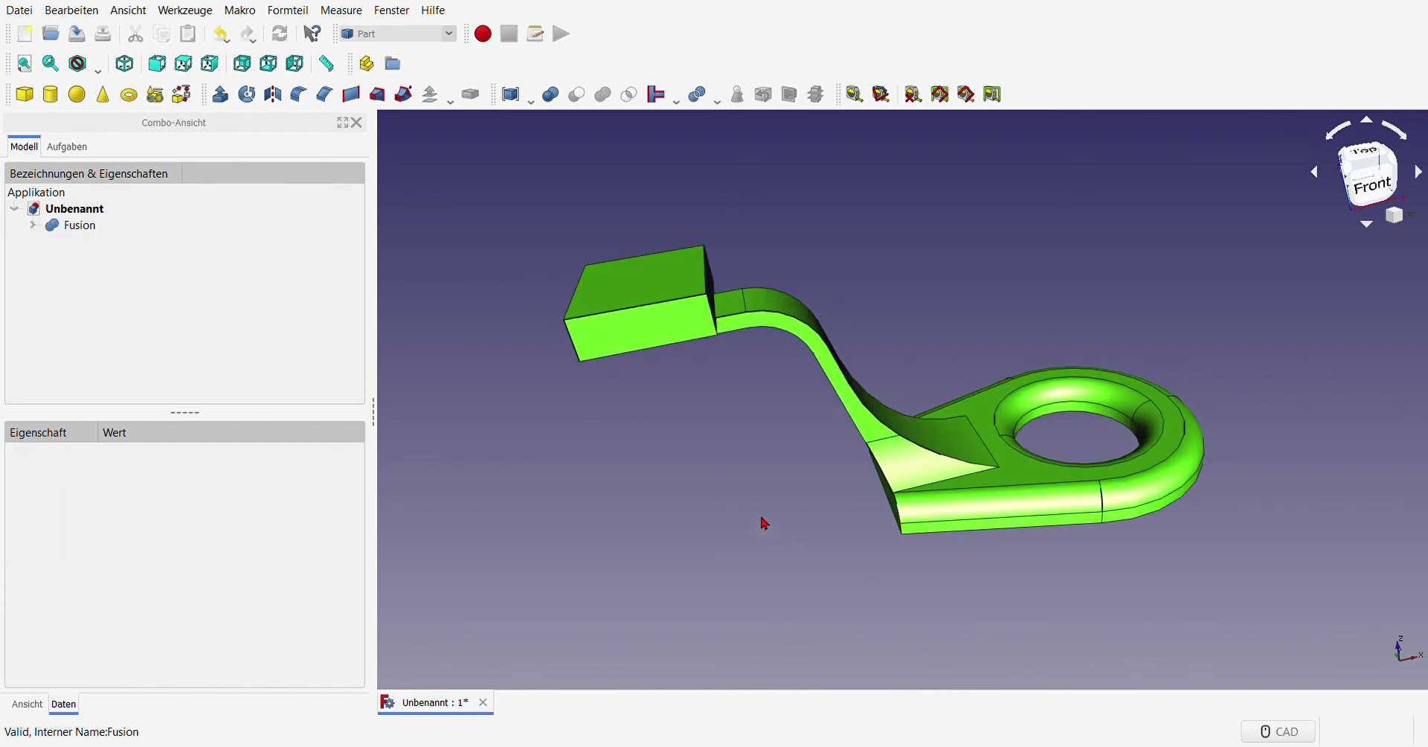
{"action": "left_click", "coordinate": [84, 227]}
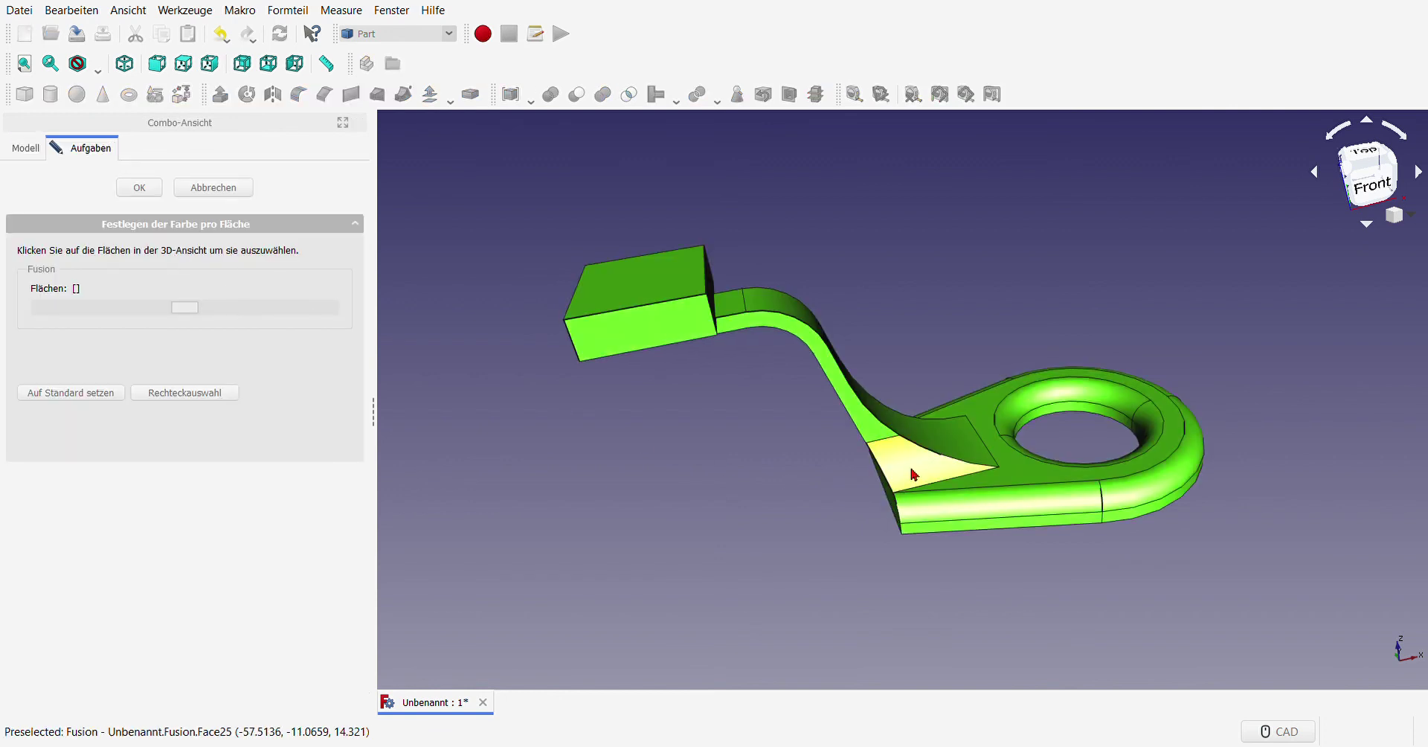
{"action": "left_click", "coordinate": [878, 430]}
{"action": "left_click", "coordinate": [934, 435]}
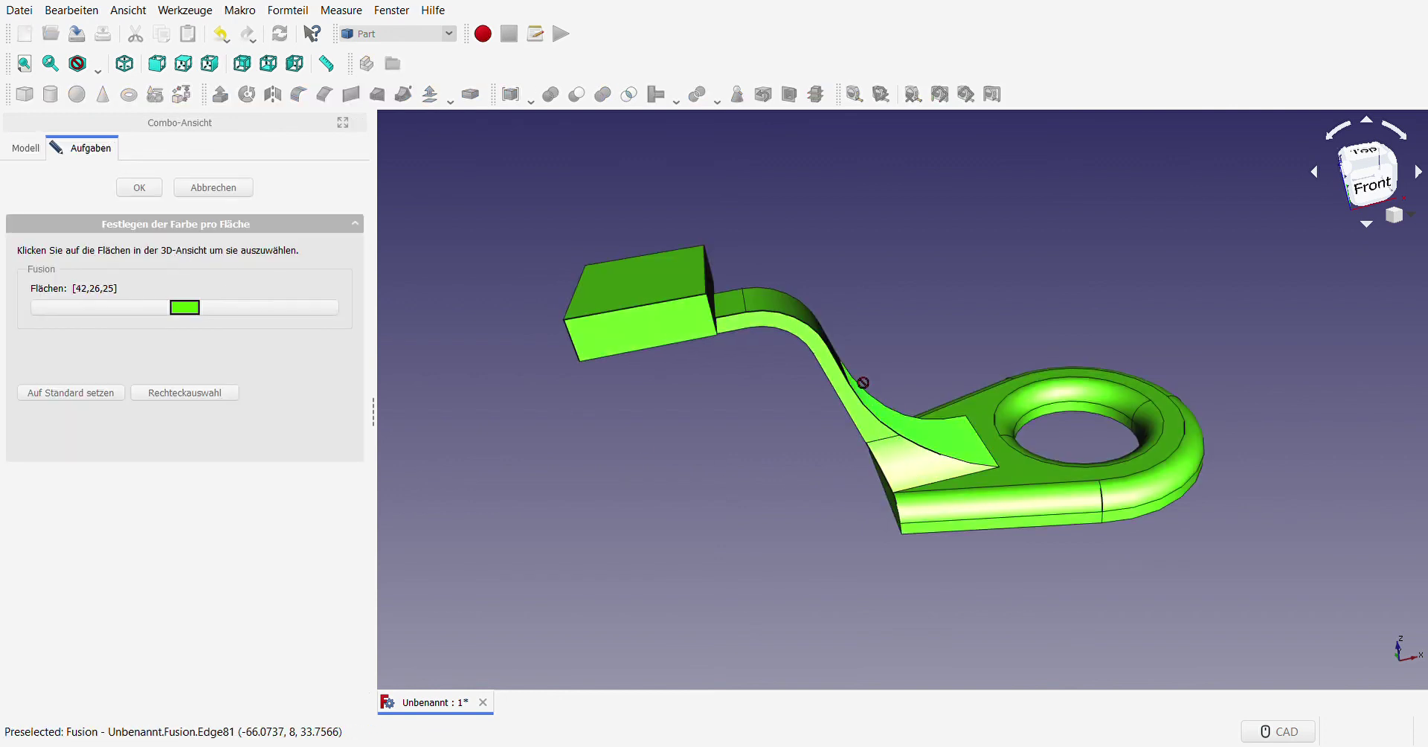
{"action": "left_click", "coordinate": [777, 302]}
{"action": "left_click", "coordinate": [734, 302]}
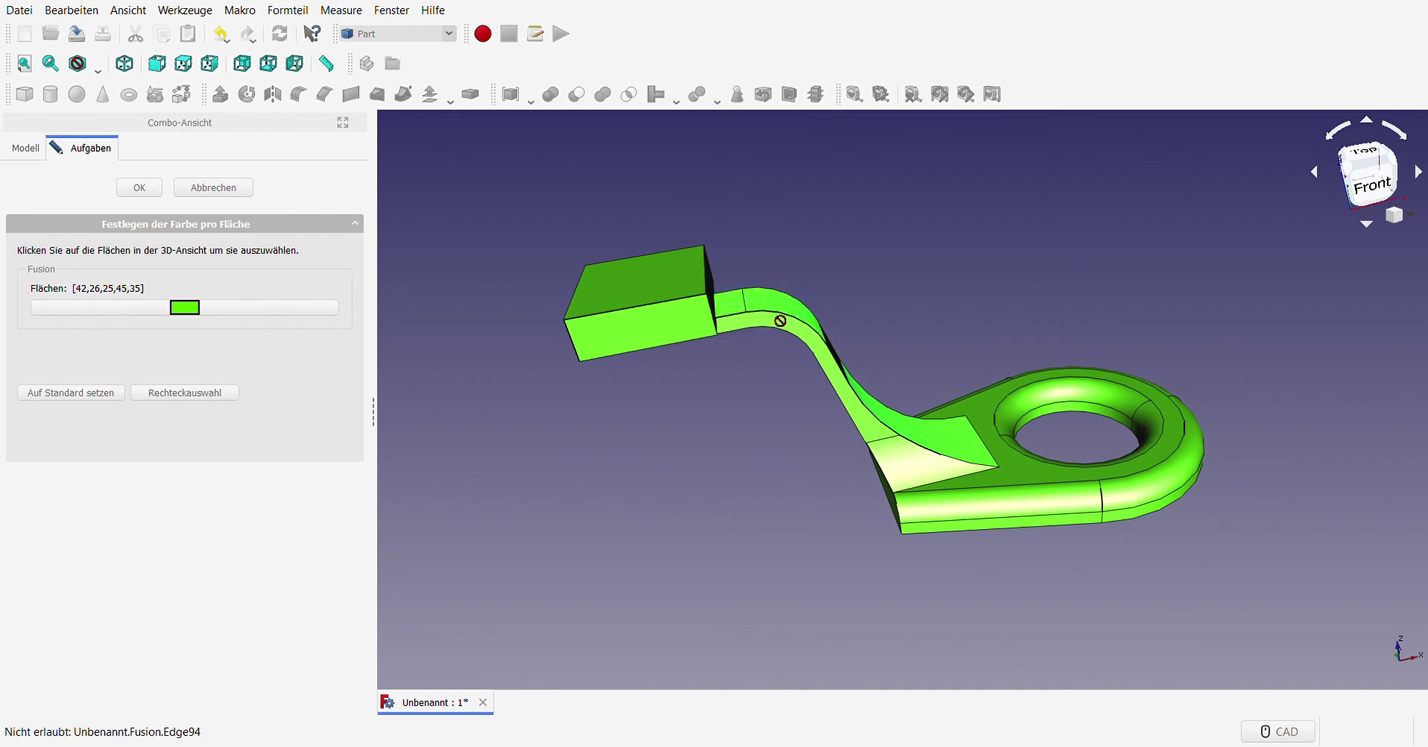
{"action": "left_click", "coordinate": [774, 326]}
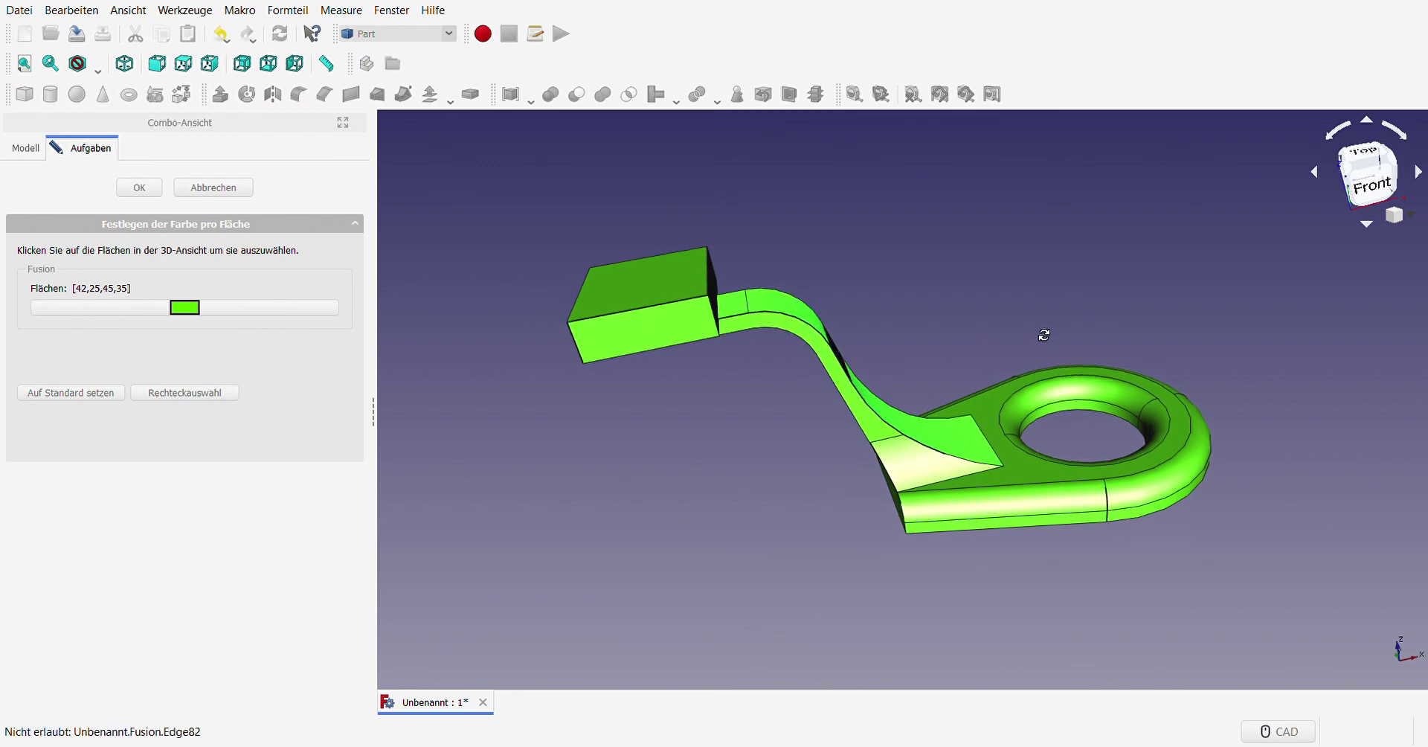
Step: Add more arm and stalk faces, including the top recess and the face under the block
{"action": "scroll", "coordinate": [1042, 331], "scroll_direction": "up", "scroll_amount": 5}
{"action": "middle_click_drag", "start_coordinate": [889, 427], "coordinate": [913, 494]}
{"action": "scroll", "coordinate": [913, 494], "scroll_direction": "down", "scroll_amount": 5}
{"action": "scroll", "coordinate": [967, 332], "scroll_direction": "up", "scroll_amount": 5}
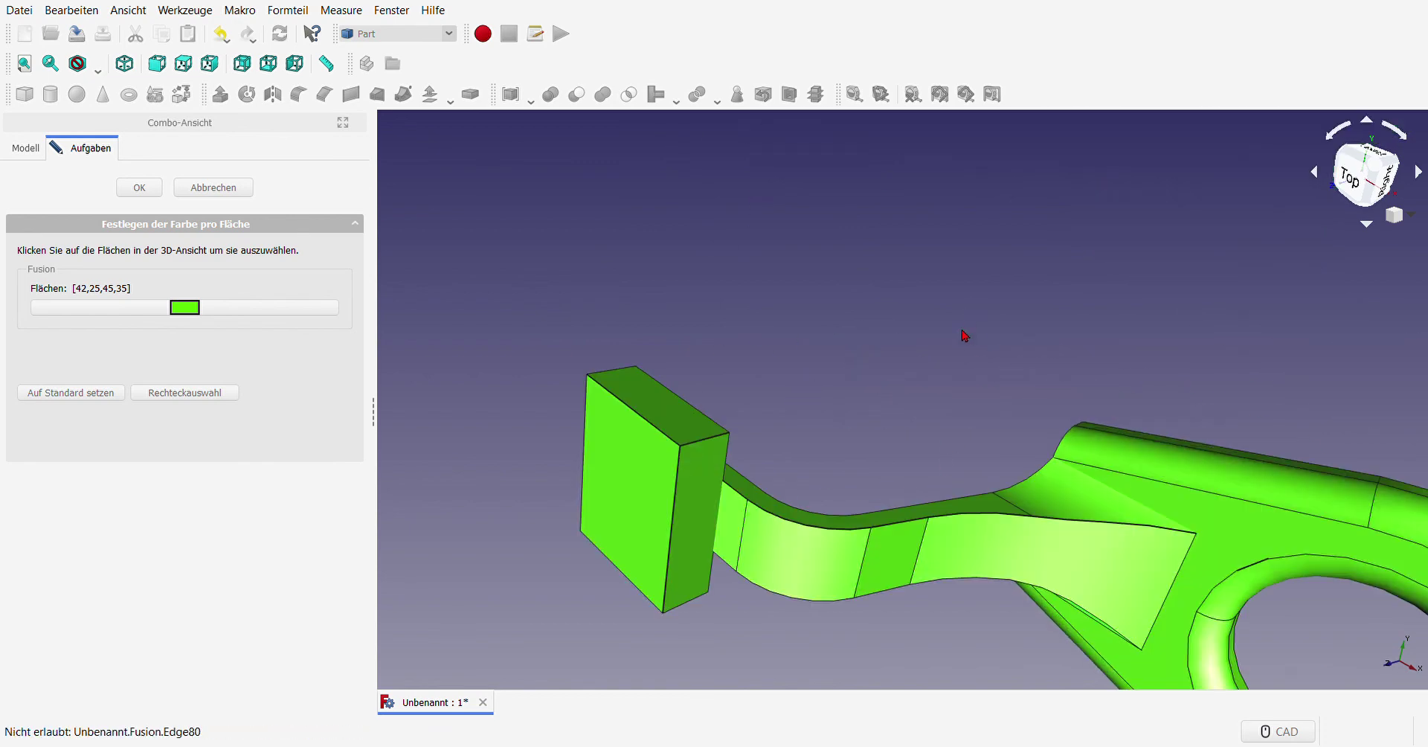
{"action": "left_click", "coordinate": [1034, 508]}
{"action": "left_click", "coordinate": [985, 502]}
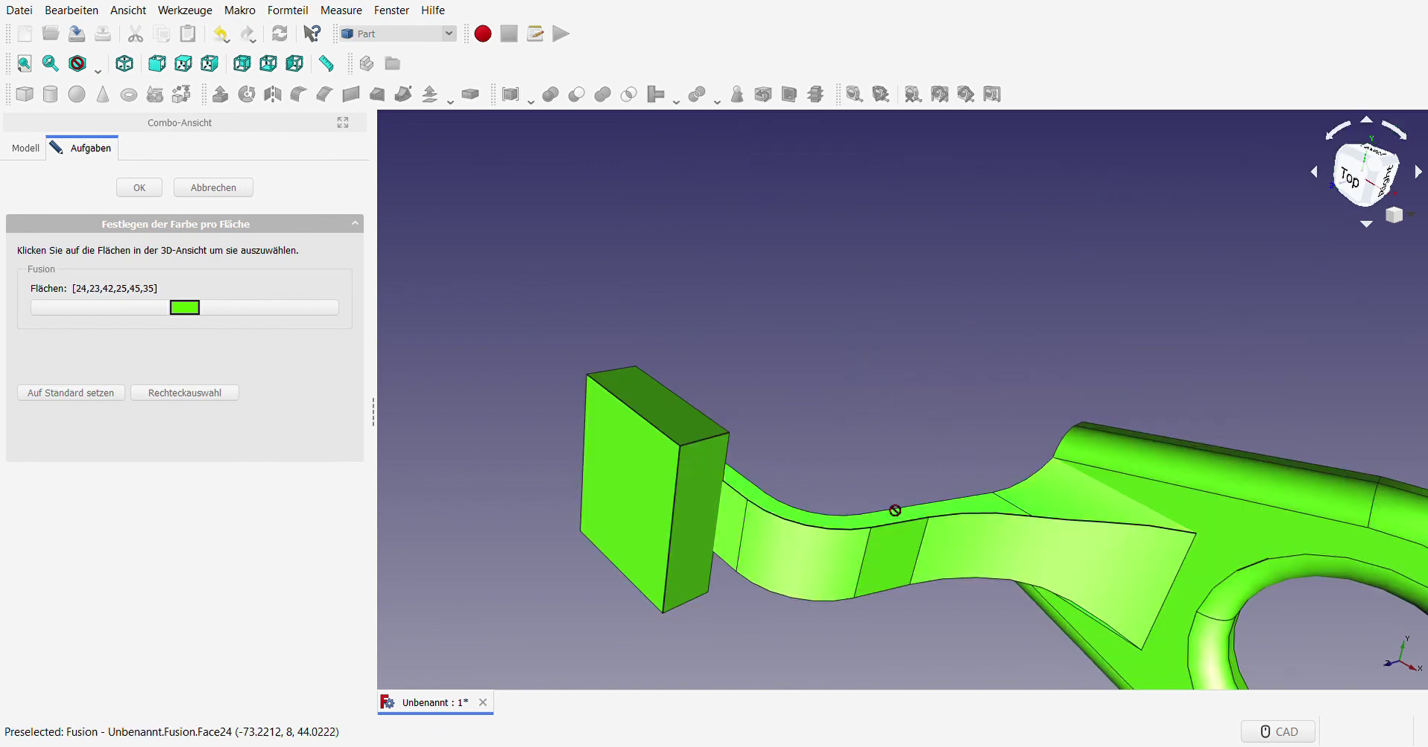
{"action": "scroll", "coordinate": [922, 439], "scroll_direction": "down", "scroll_amount": 2}
{"action": "middle_click_drag", "start_coordinate": [834, 570], "coordinate": [1154, 354]}
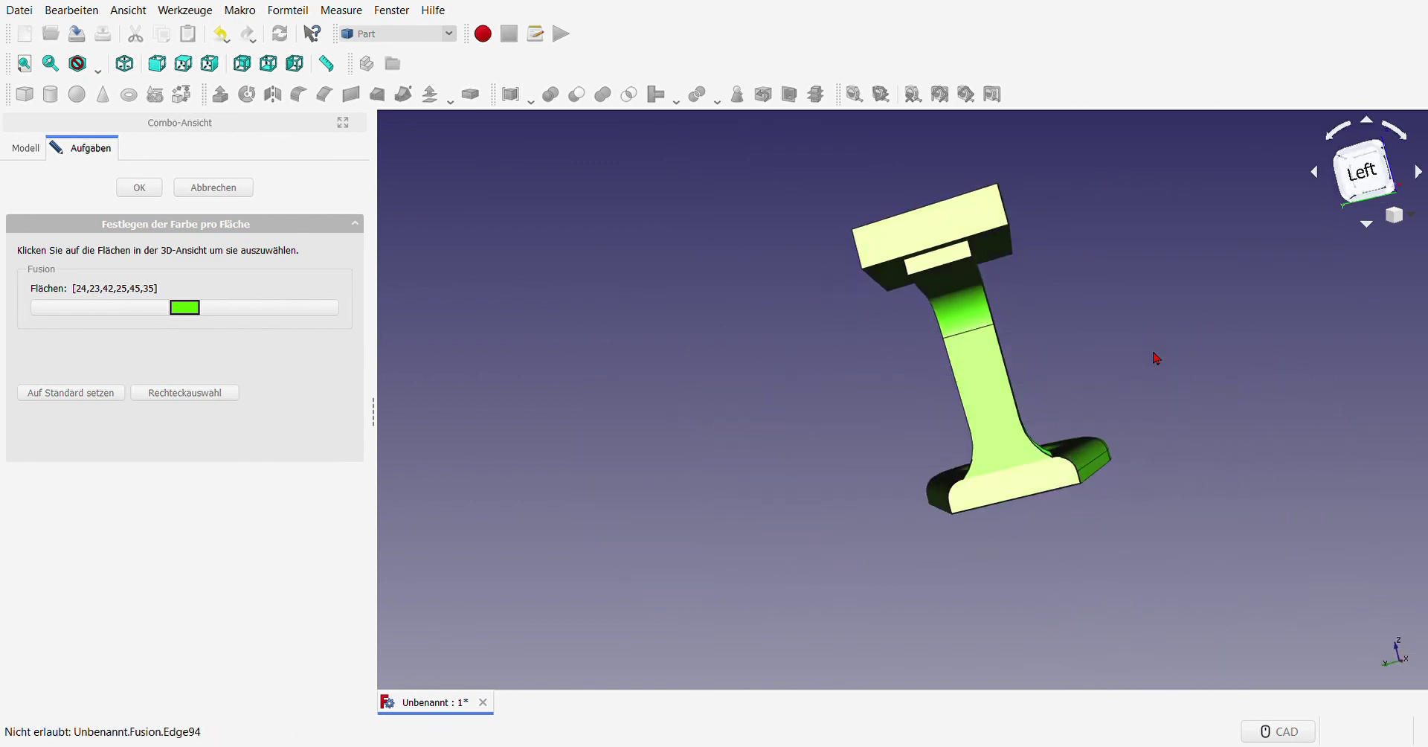
{"action": "left_click", "coordinate": [936, 263]}
{"action": "scroll", "coordinate": [922, 283], "scroll_direction": "up", "scroll_amount": 3}
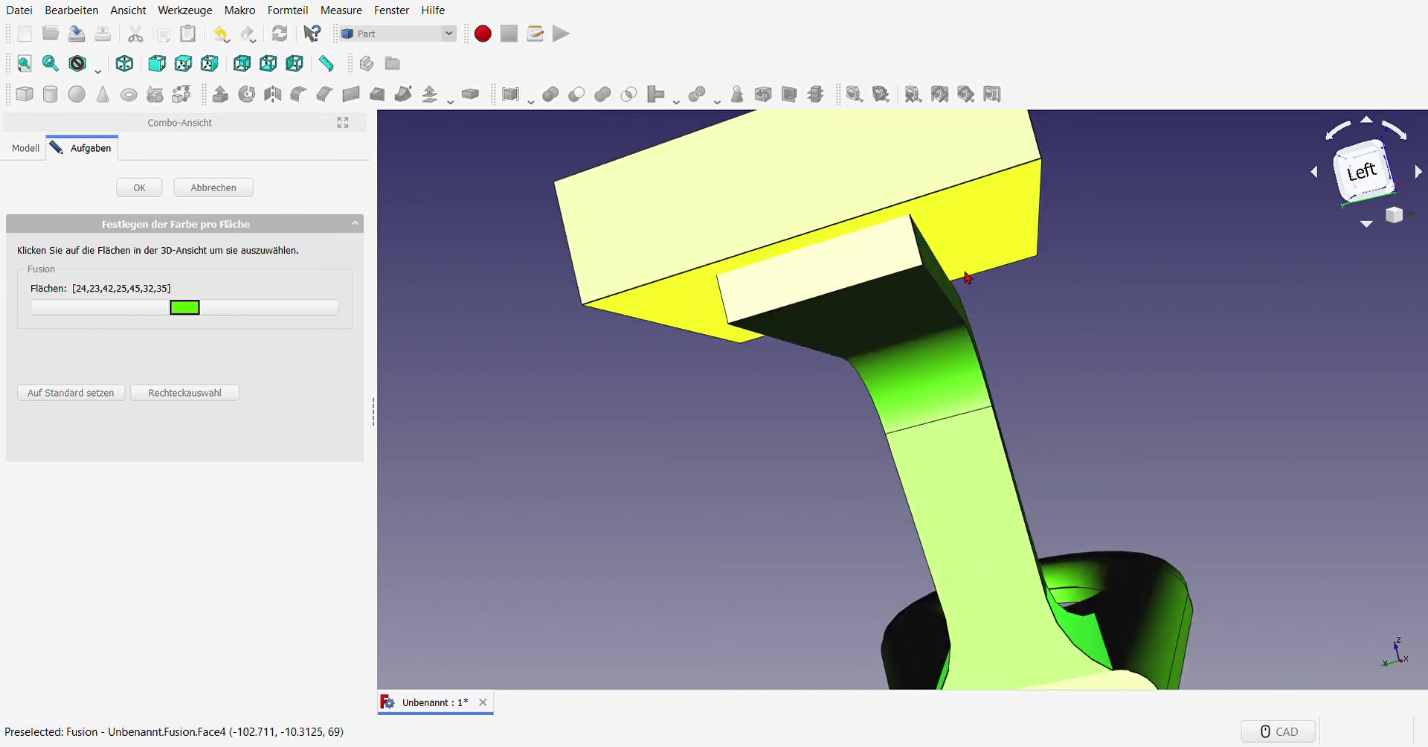
{"action": "left_click", "coordinate": [894, 310]}
{"action": "left_click", "coordinate": [934, 383]}
Step: Add the inner and remaining stalk faces, then apply orange to all selected faces
{"action": "middle_click_drag", "start_coordinate": [1275, 405], "coordinate": [1027, 446]}
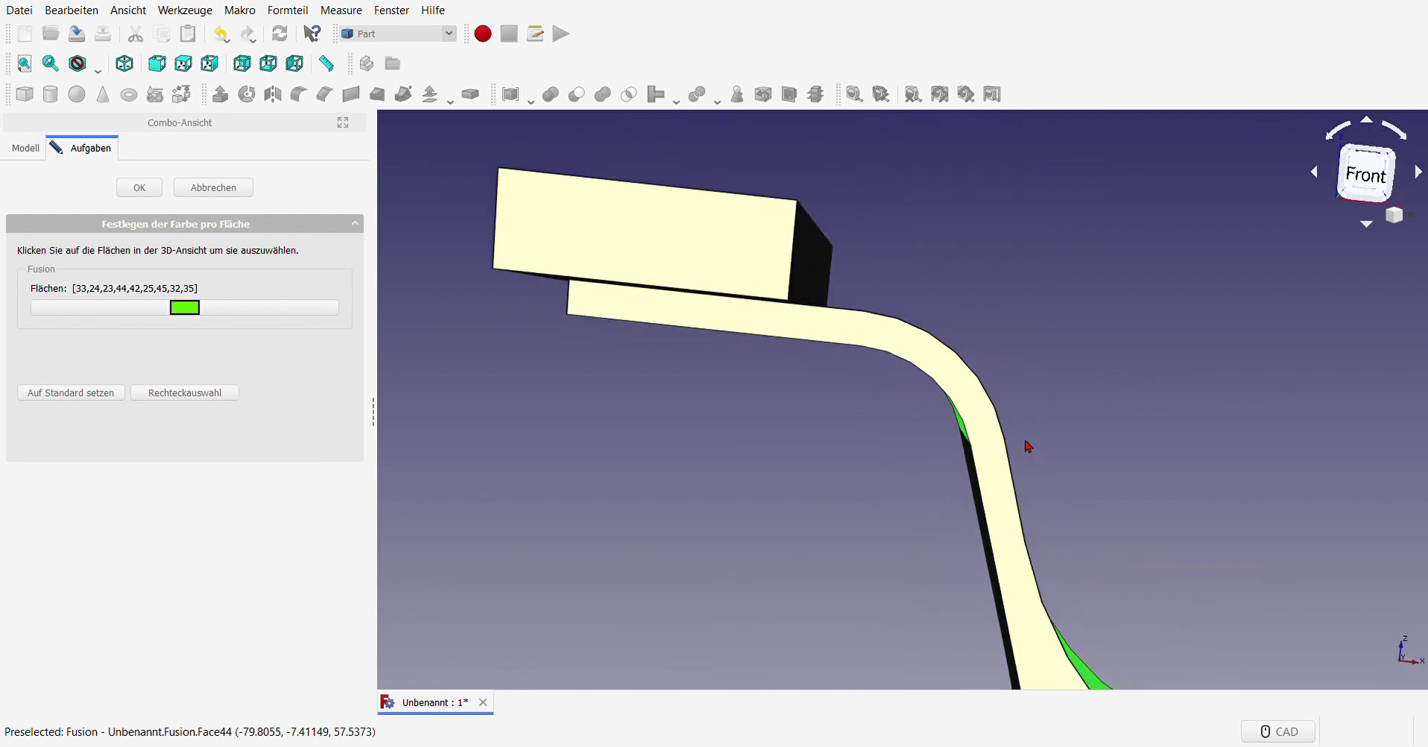
{"action": "scroll", "coordinate": [998, 465], "scroll_direction": "down", "scroll_amount": 2}
{"action": "scroll", "coordinate": [921, 494], "scroll_direction": "down", "scroll_amount": 2}
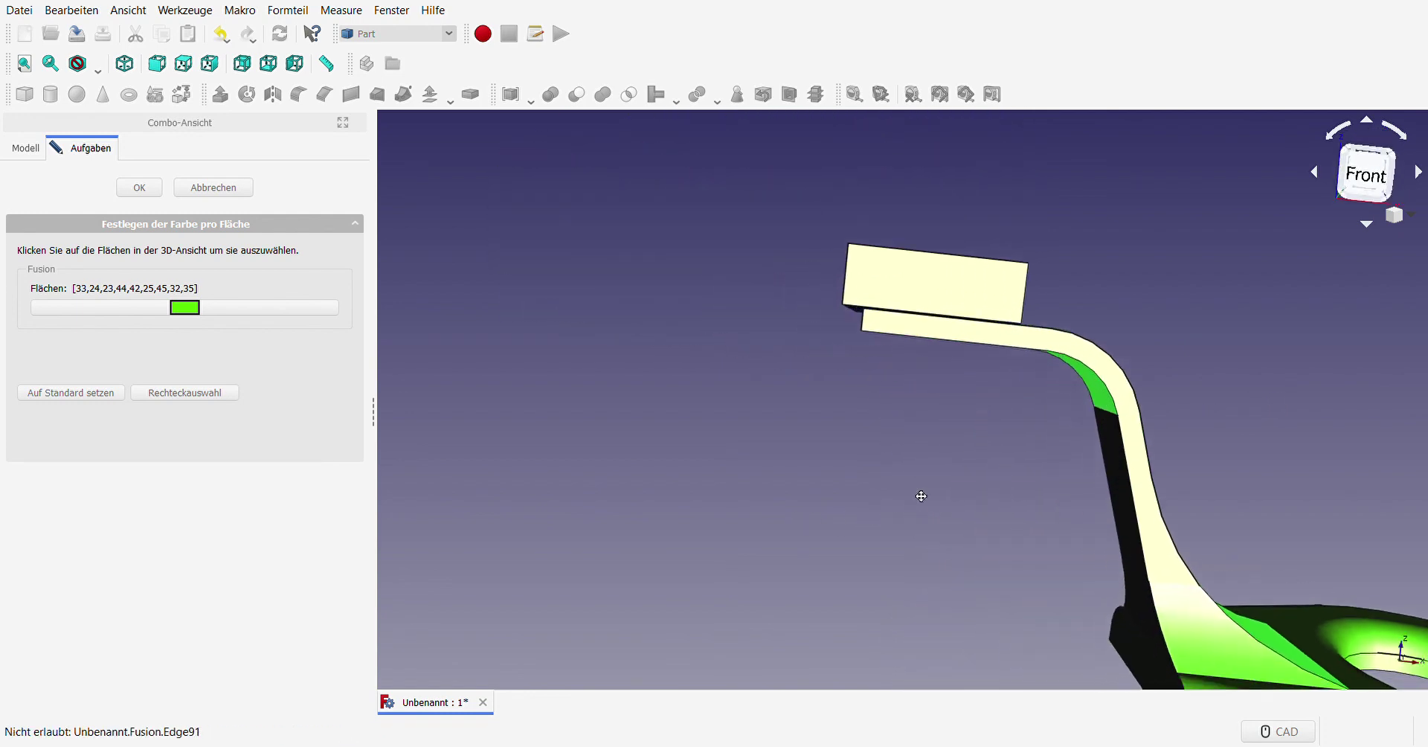
{"action": "left_click", "coordinate": [1142, 523]}
{"action": "scroll", "coordinate": [908, 476], "scroll_direction": "down", "scroll_amount": 3}
{"action": "scroll", "coordinate": [981, 437], "scroll_direction": "up", "scroll_amount": 2}
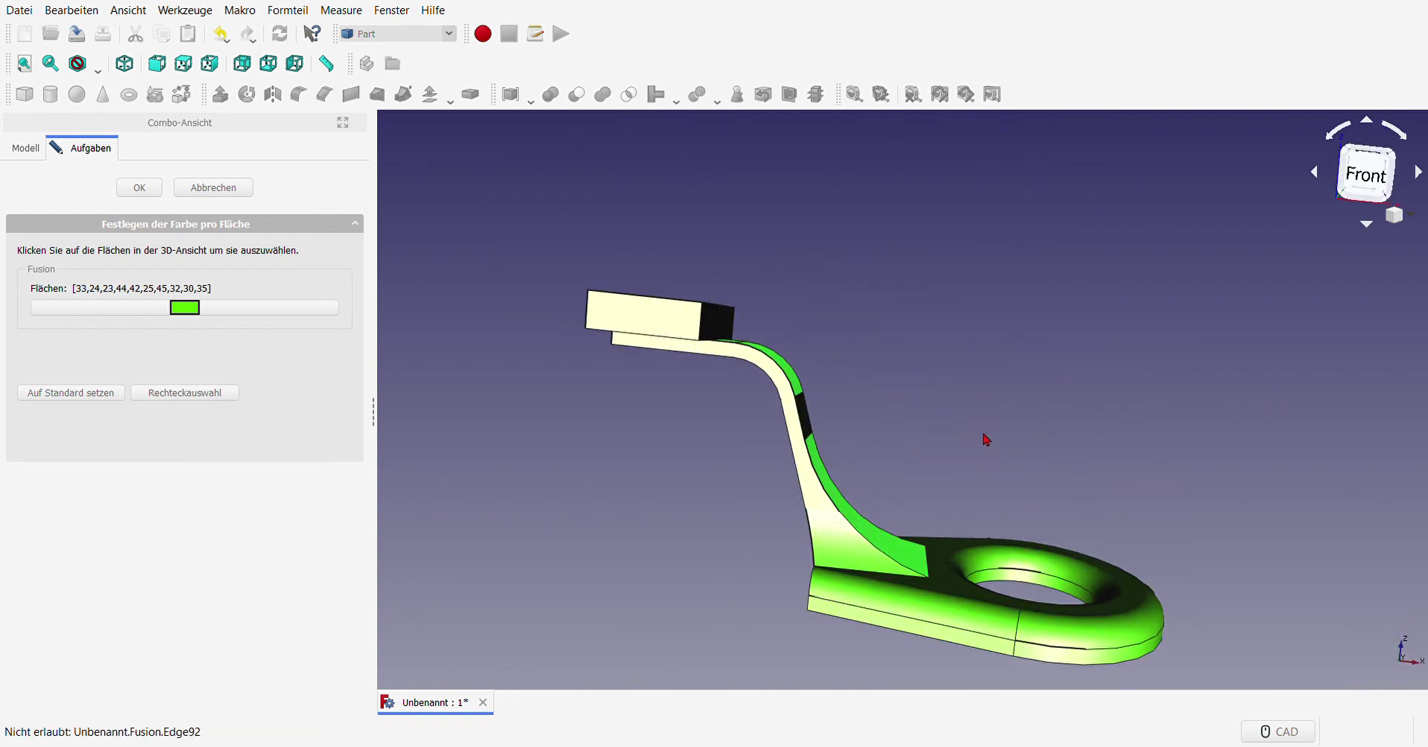
{"action": "mouse_move", "coordinate": [981, 437]}
{"action": "middle_mouse_down"}
{"action": "mouse_move", "coordinate": [906, 461]}
{"action": "mouse_move", "coordinate": [999, 450]}
{"action": "mouse_move", "coordinate": [758, 411]}
{"action": "mouse_move", "coordinate": [816, 357]}
{"action": "mouse_move", "coordinate": [1051, 376]}
{"action": "mouse_move", "coordinate": [1254, 454]}
{"action": "middle_mouse_up"}
{"action": "left_click", "coordinate": [819, 402]}
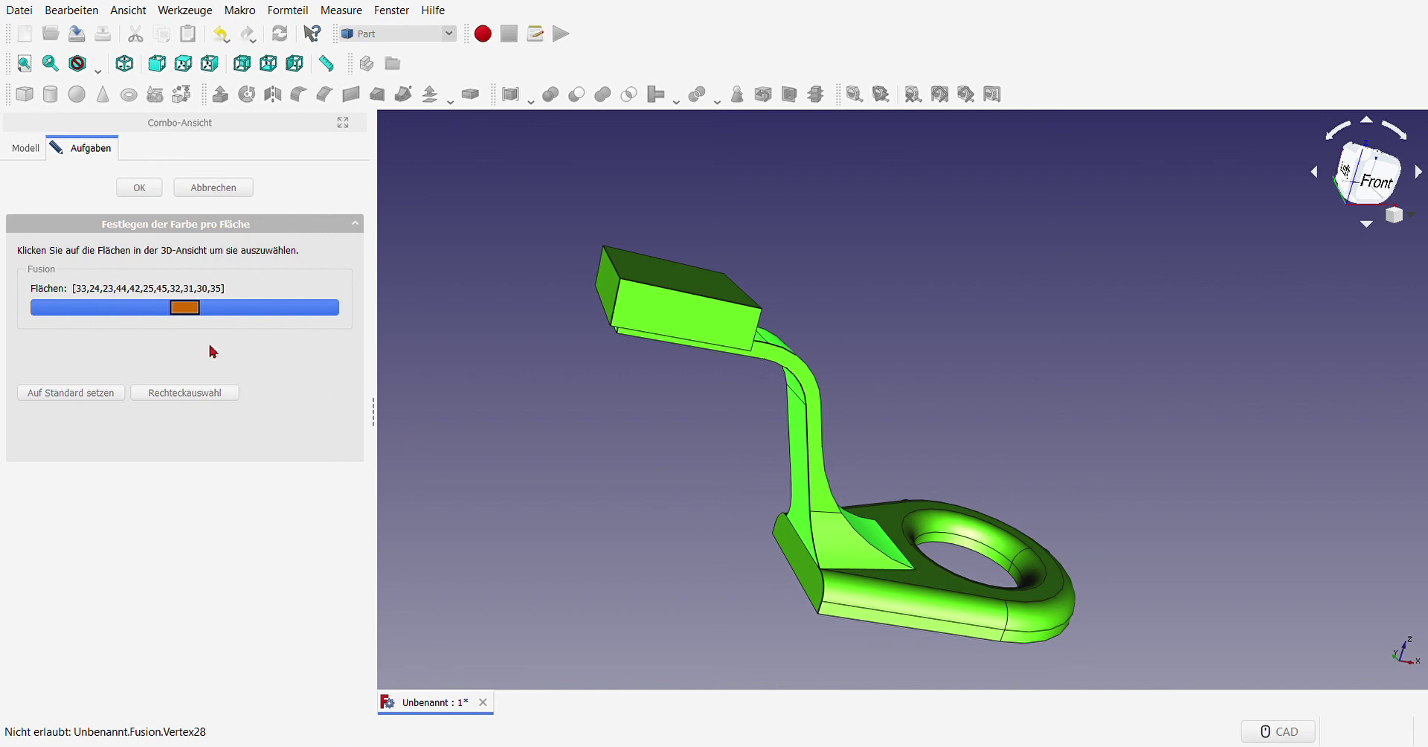
{"action": "left_click", "coordinate": [140, 188]}
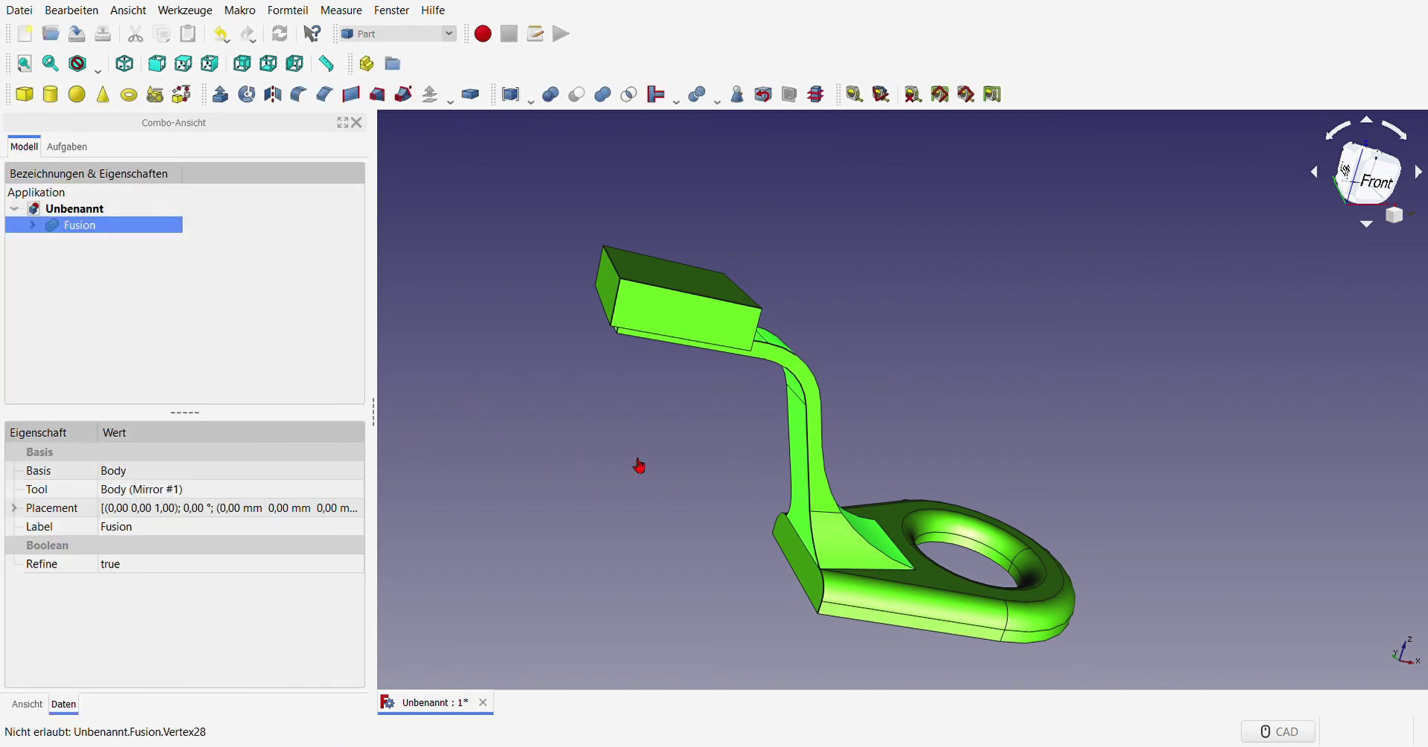
{"action": "left_click", "coordinate": [639, 465]}
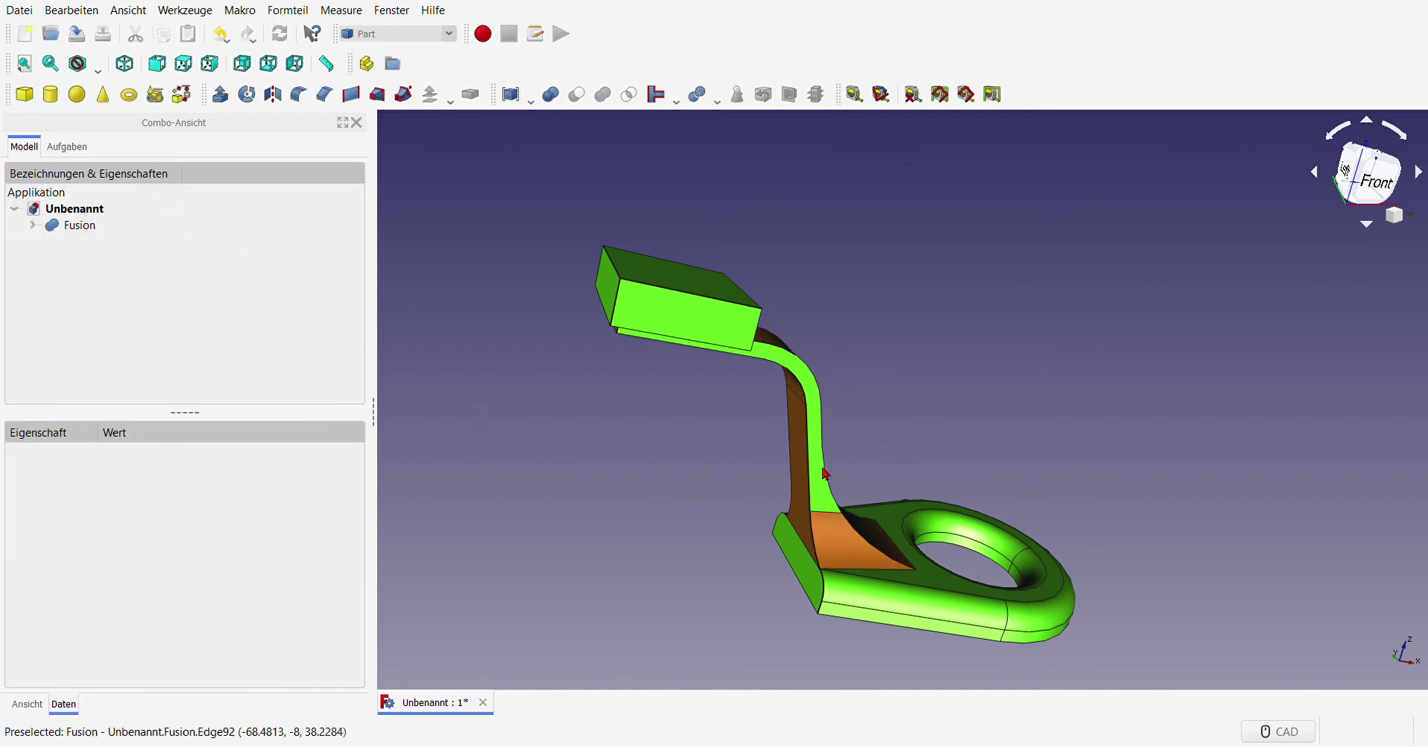
Step: Reopen per-face colouring on the Fusion and turn the green strip on the stalk orange
{"action": "left_click", "coordinate": [820, 496]}
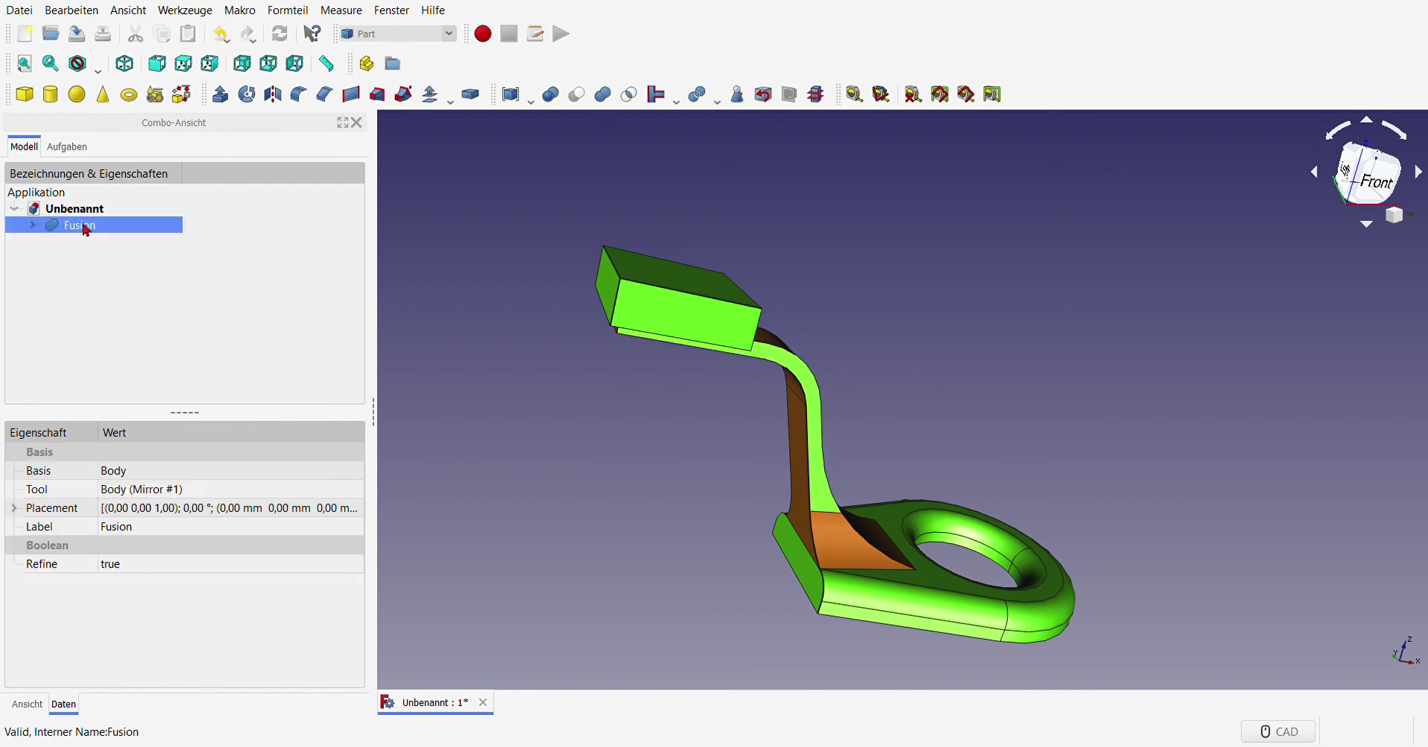
{"action": "middle_click_drag", "start_coordinate": [774, 426], "coordinate": [771, 415]}
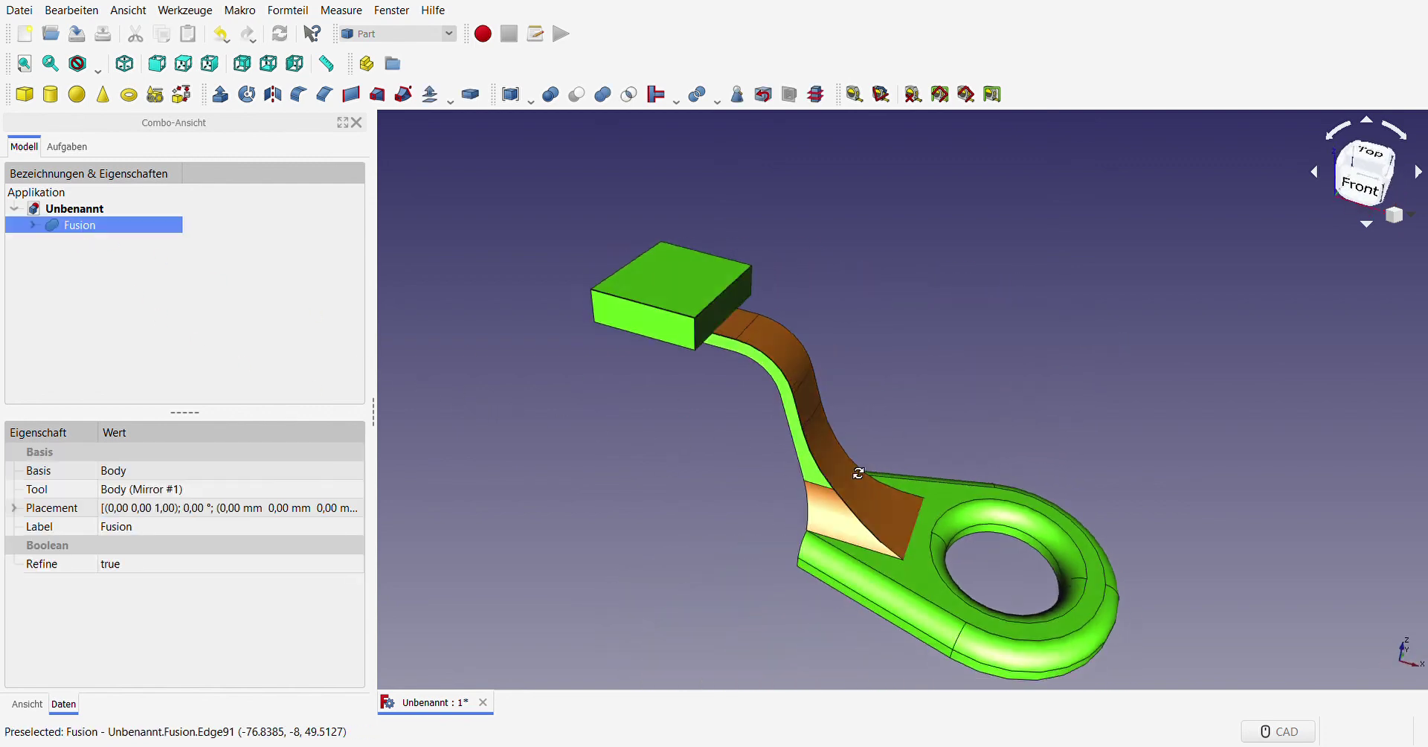
{"action": "double_click", "coordinate": [73, 230]}
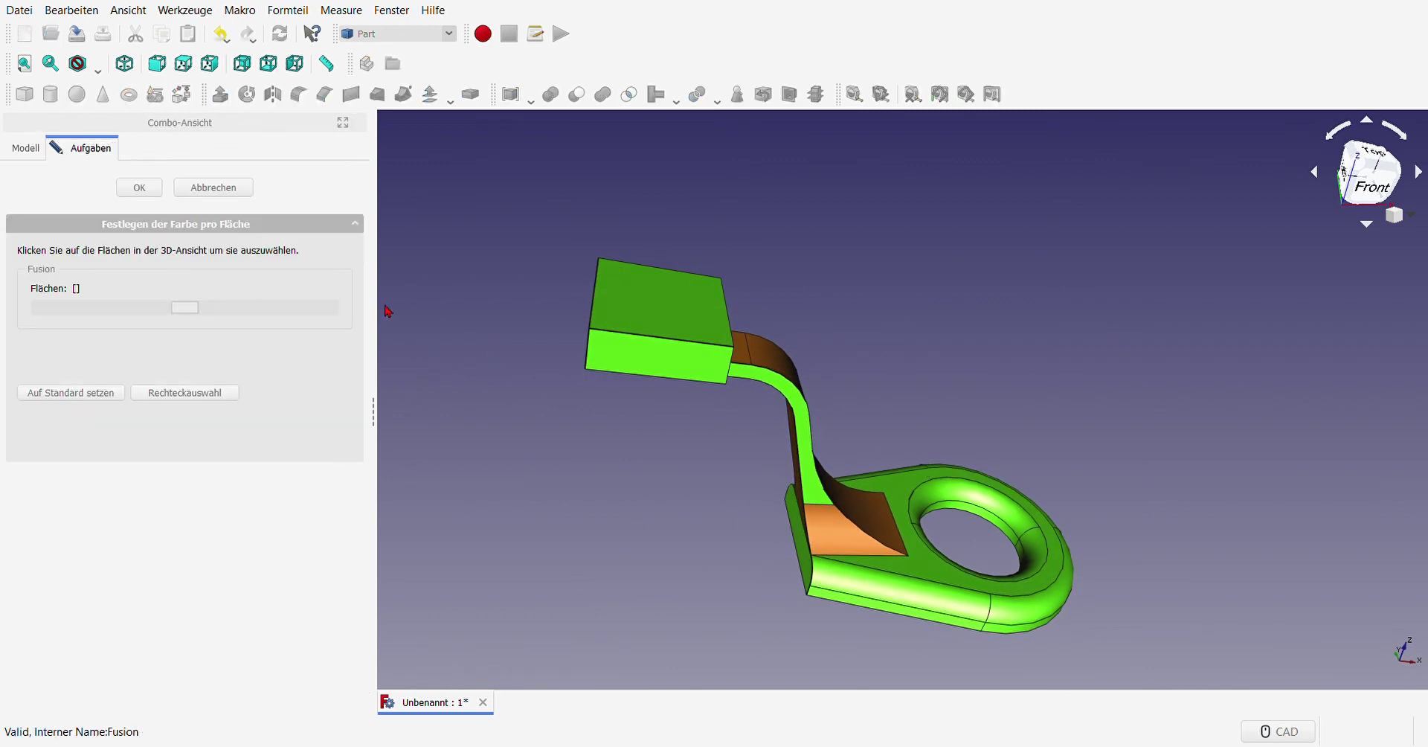
{"action": "left_click", "coordinate": [814, 465]}
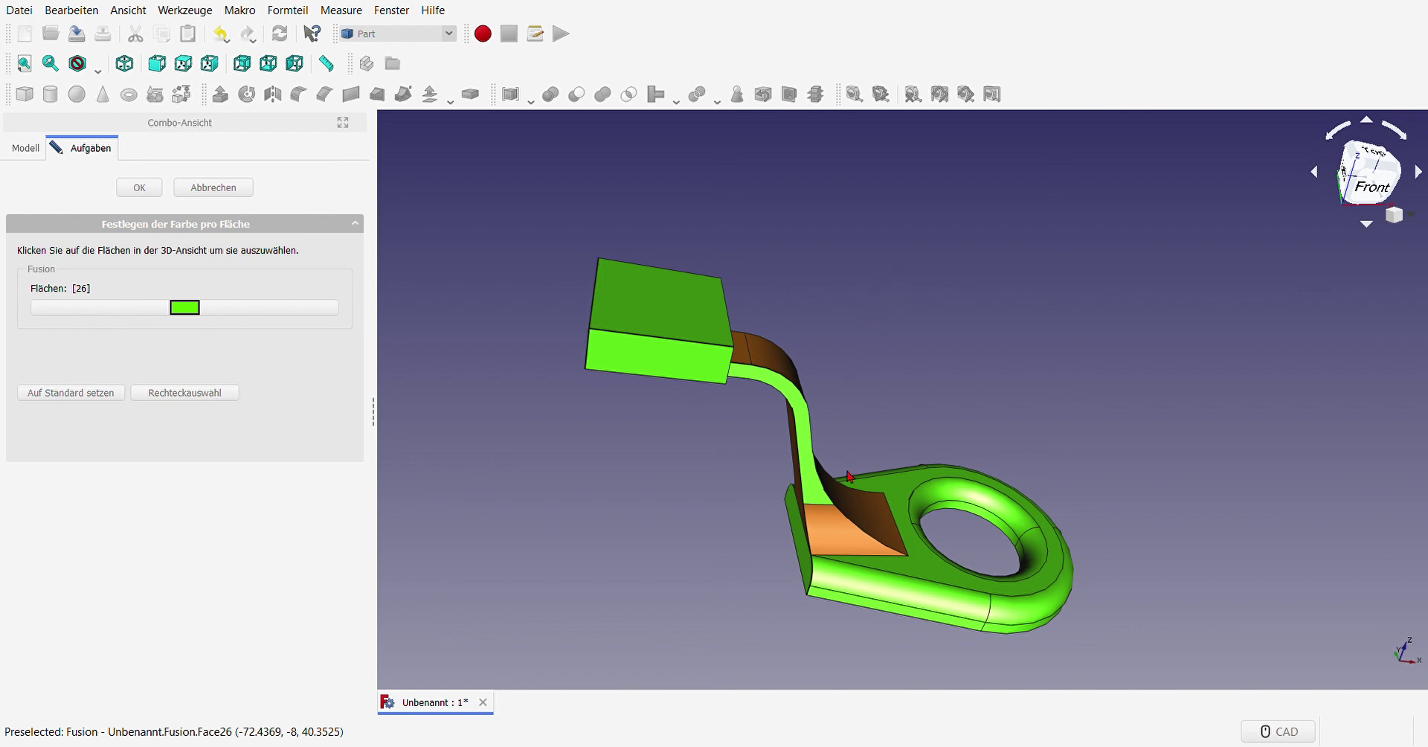
{"action": "left_click", "coordinate": [140, 187]}
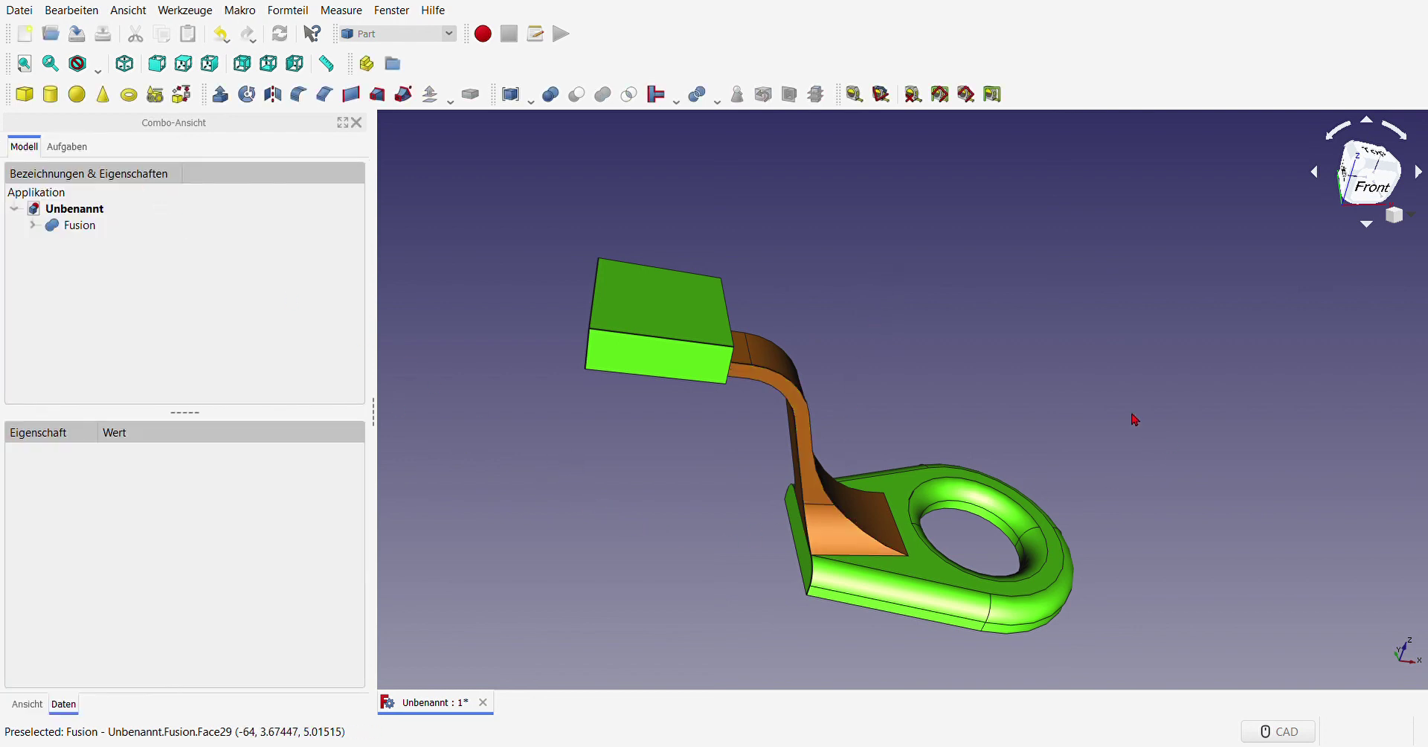
{"action": "mouse_move", "coordinate": [1196, 422]}
{"action": "middle_mouse_down"}
{"action": "mouse_move", "coordinate": [928, 370]}
{"action": "mouse_move", "coordinate": [1055, 380]}
{"action": "mouse_move", "coordinate": [1113, 411]}
{"action": "middle_mouse_up"}
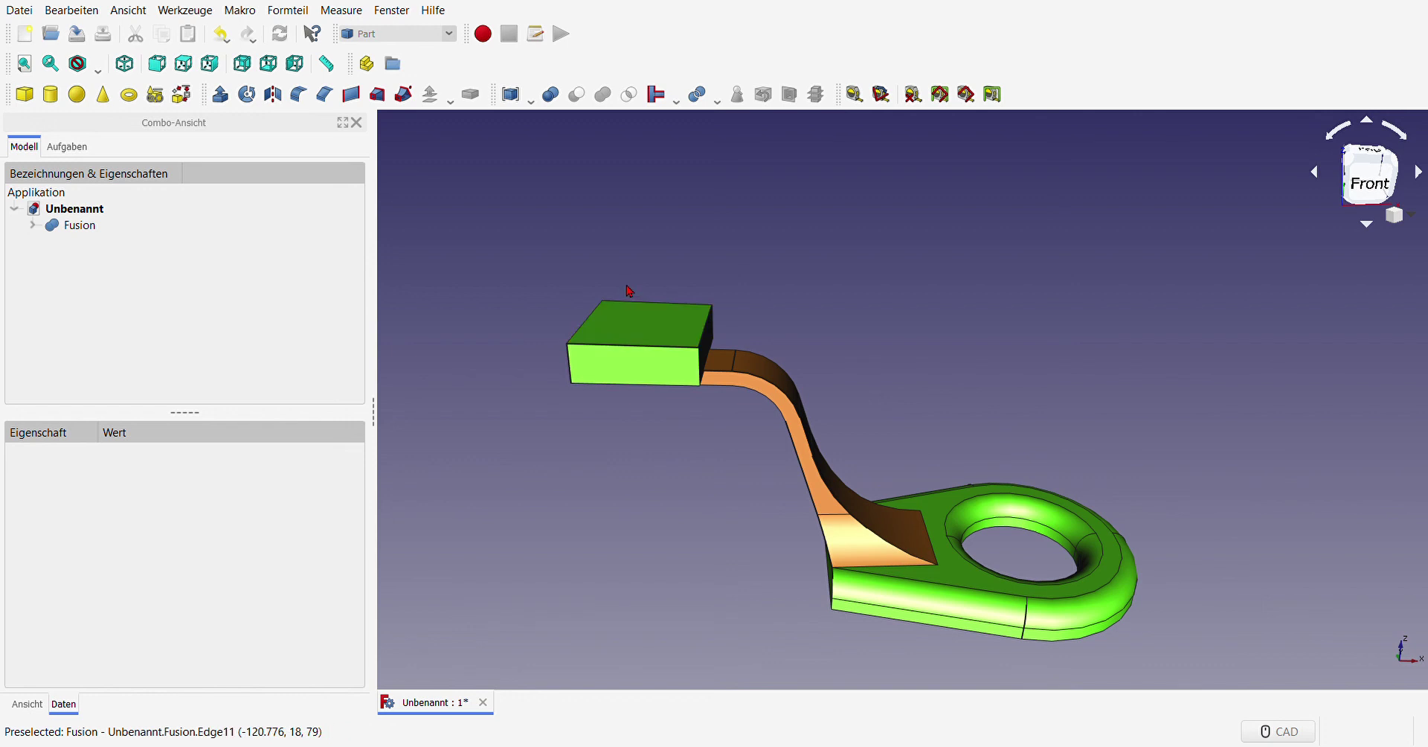
Step: Open per-face colouring on the Fusion and pick the front and a second mounting-block face
{"action": "left_click", "coordinate": [68, 226]}
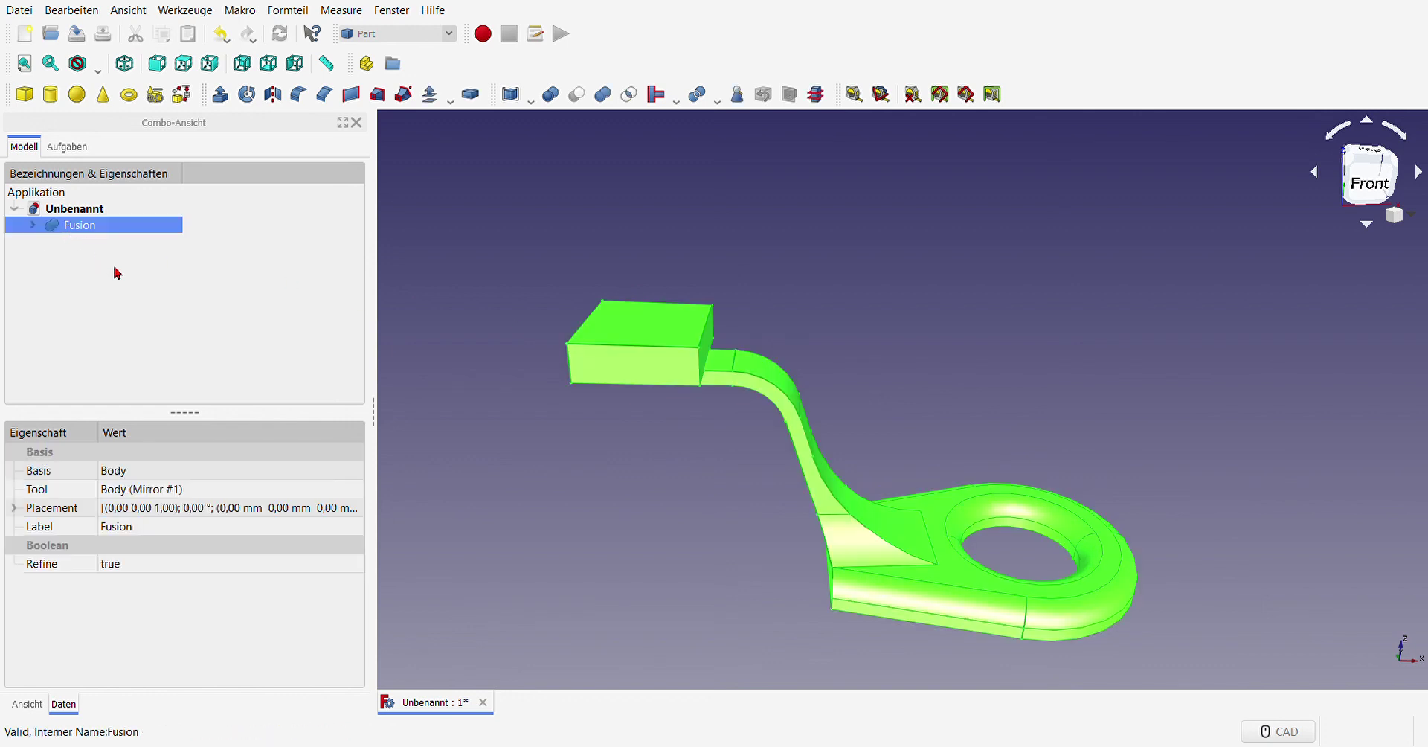
{"action": "left_click", "coordinate": [647, 370]}
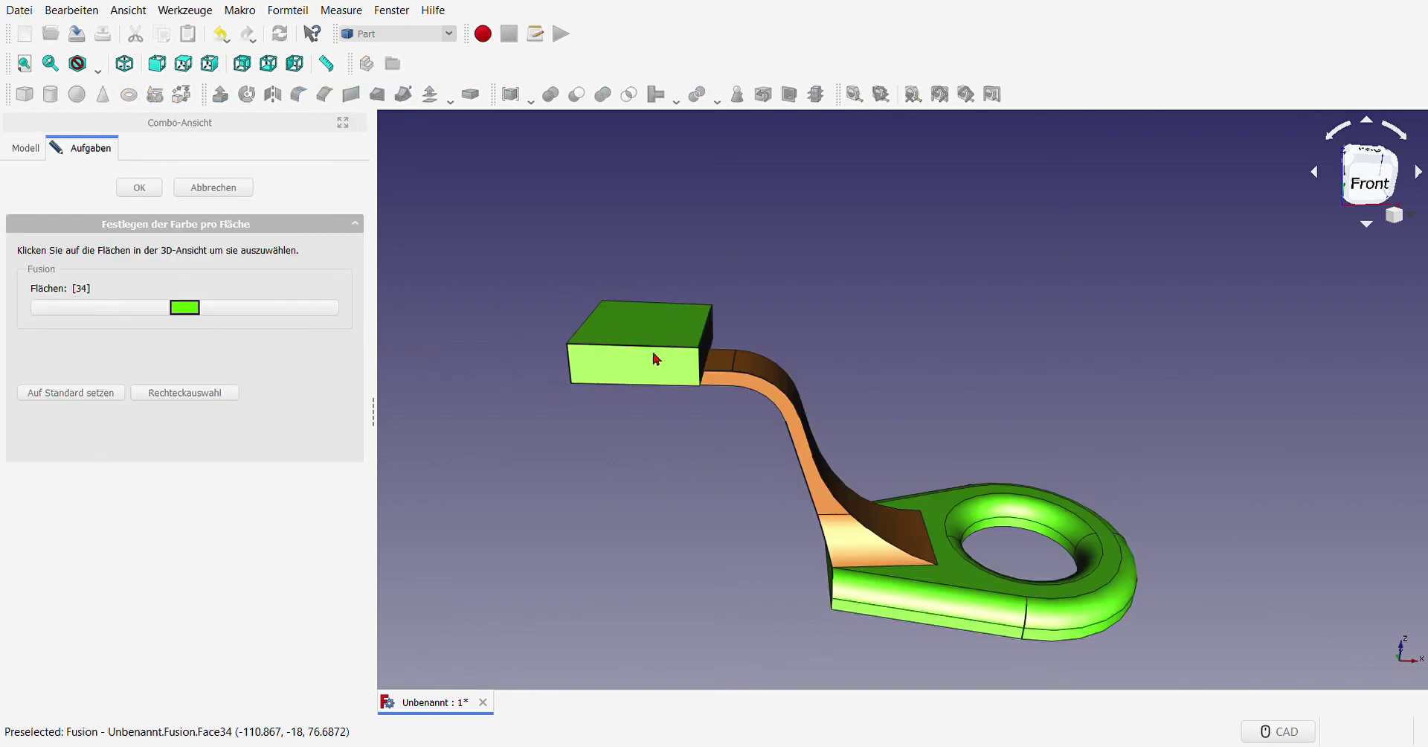
{"action": "left_click", "coordinate": [649, 340]}
{"action": "scroll", "coordinate": [851, 310], "scroll_direction": "up", "scroll_amount": 5}
{"action": "scroll", "coordinate": [717, 350], "scroll_direction": "down", "scroll_amount": 2}
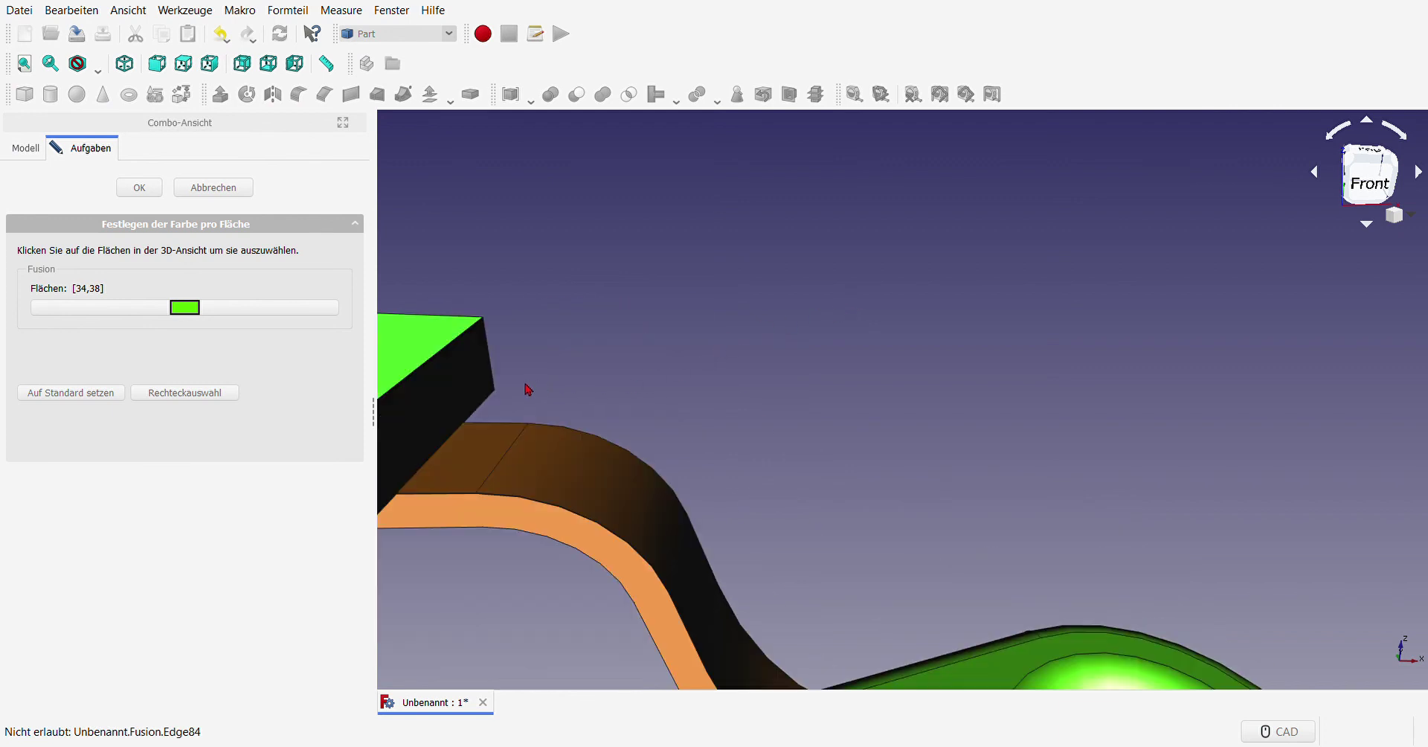
{"action": "left_click", "coordinate": [449, 386]}
{"action": "scroll", "coordinate": [839, 404], "scroll_direction": "down", "scroll_amount": 3}
{"action": "middle_click_drag", "start_coordinate": [568, 488], "coordinate": [1021, 494]}
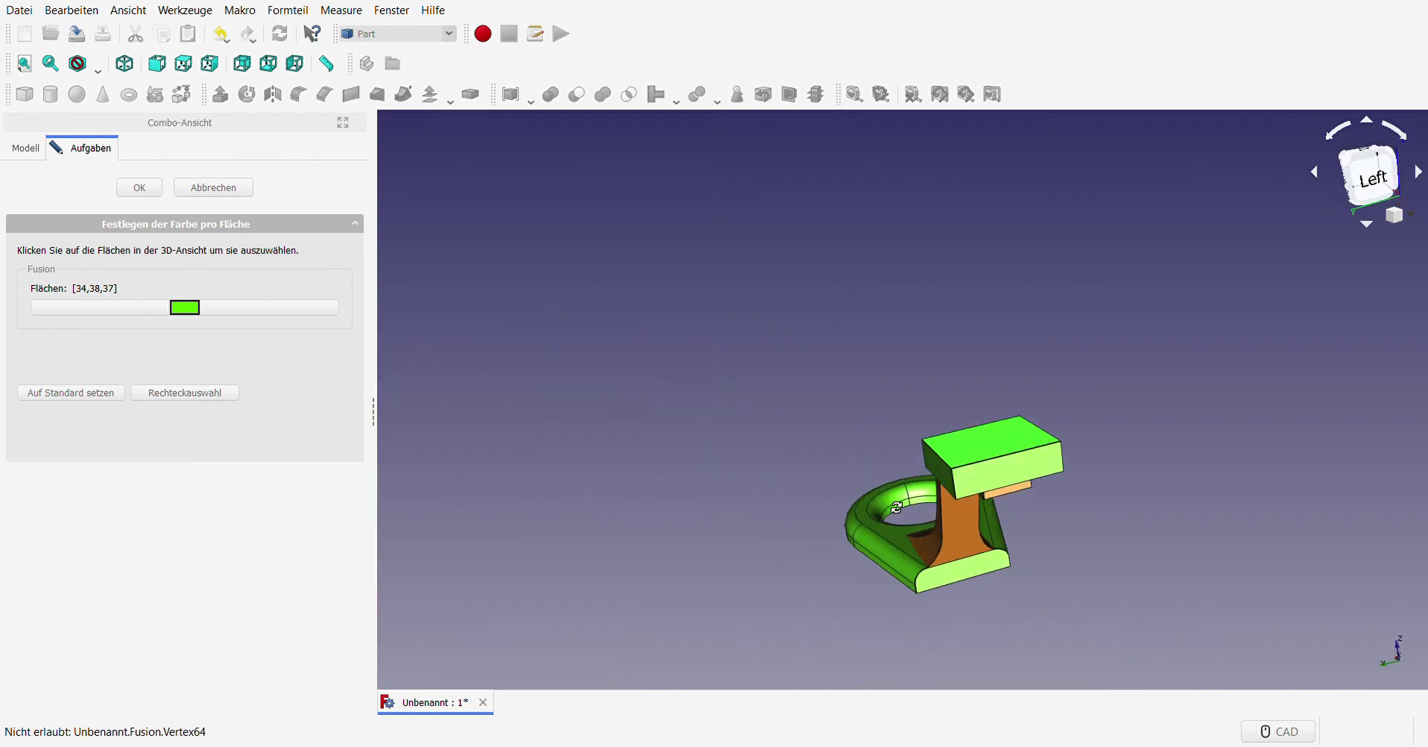
Step: Add the block's end, side and underside faces and apply the bluish-purple colour
{"action": "left_click", "coordinate": [1019, 477]}
{"action": "scroll", "coordinate": [930, 469], "scroll_direction": "up", "scroll_amount": 3}
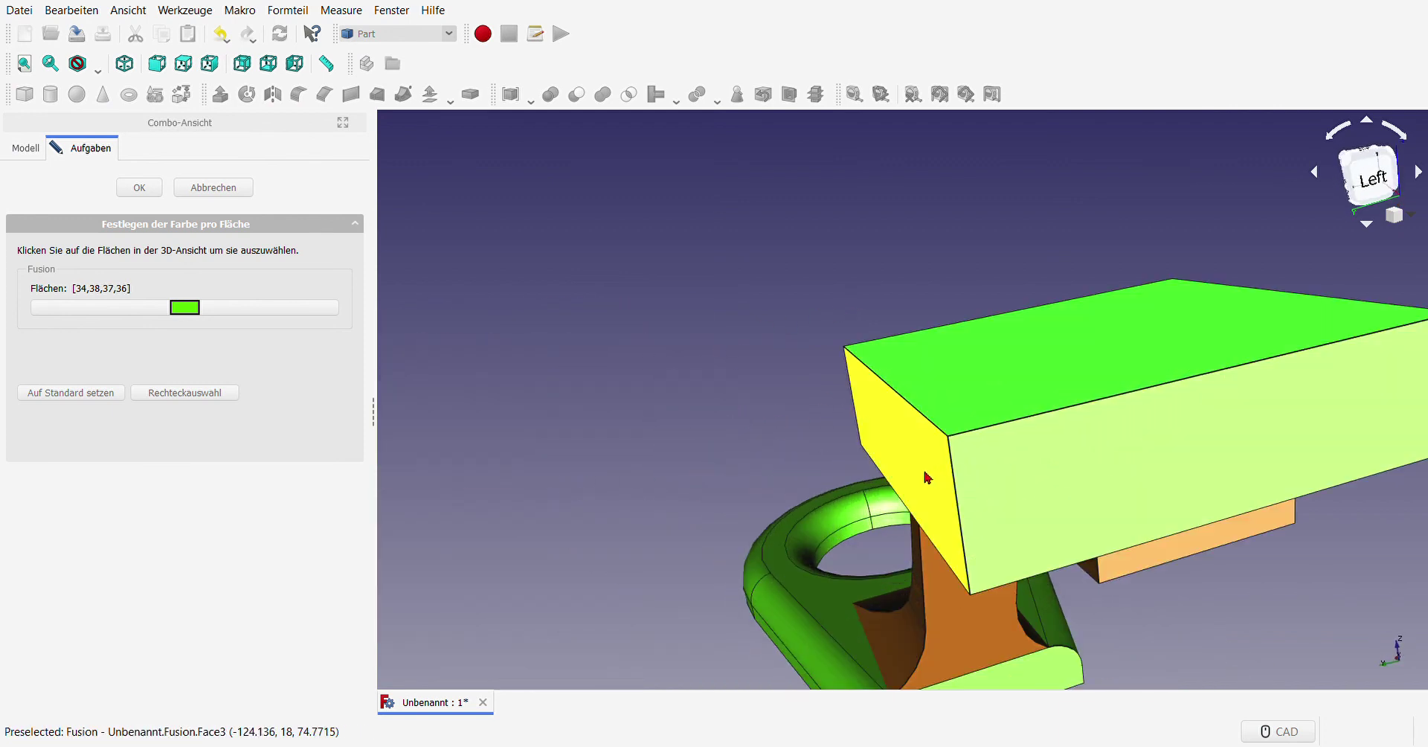
{"action": "left_click", "coordinate": [906, 470]}
{"action": "scroll", "coordinate": [752, 428], "scroll_direction": "down", "scroll_amount": 5}
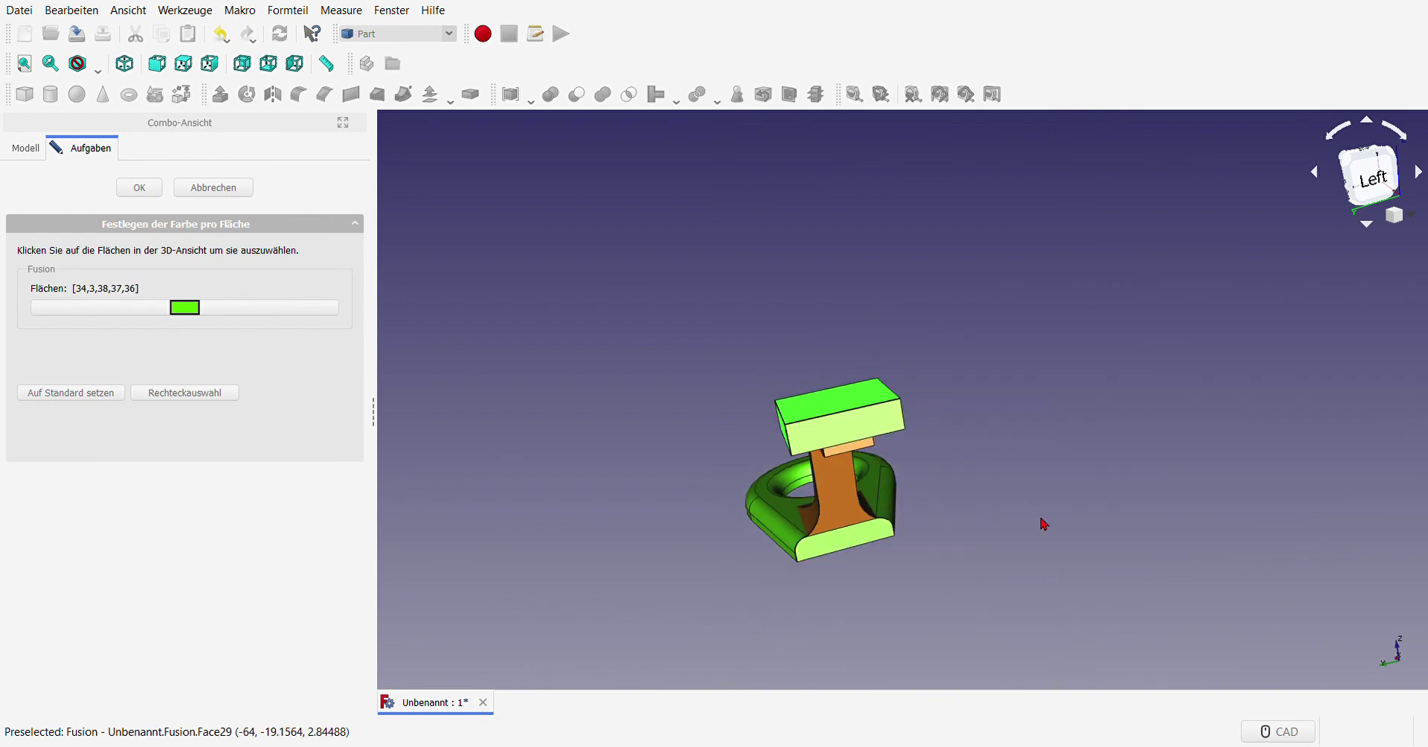
{"action": "middle_click_drag", "start_coordinate": [1044, 524], "coordinate": [938, 419]}
{"action": "left_click", "coordinate": [797, 287]}
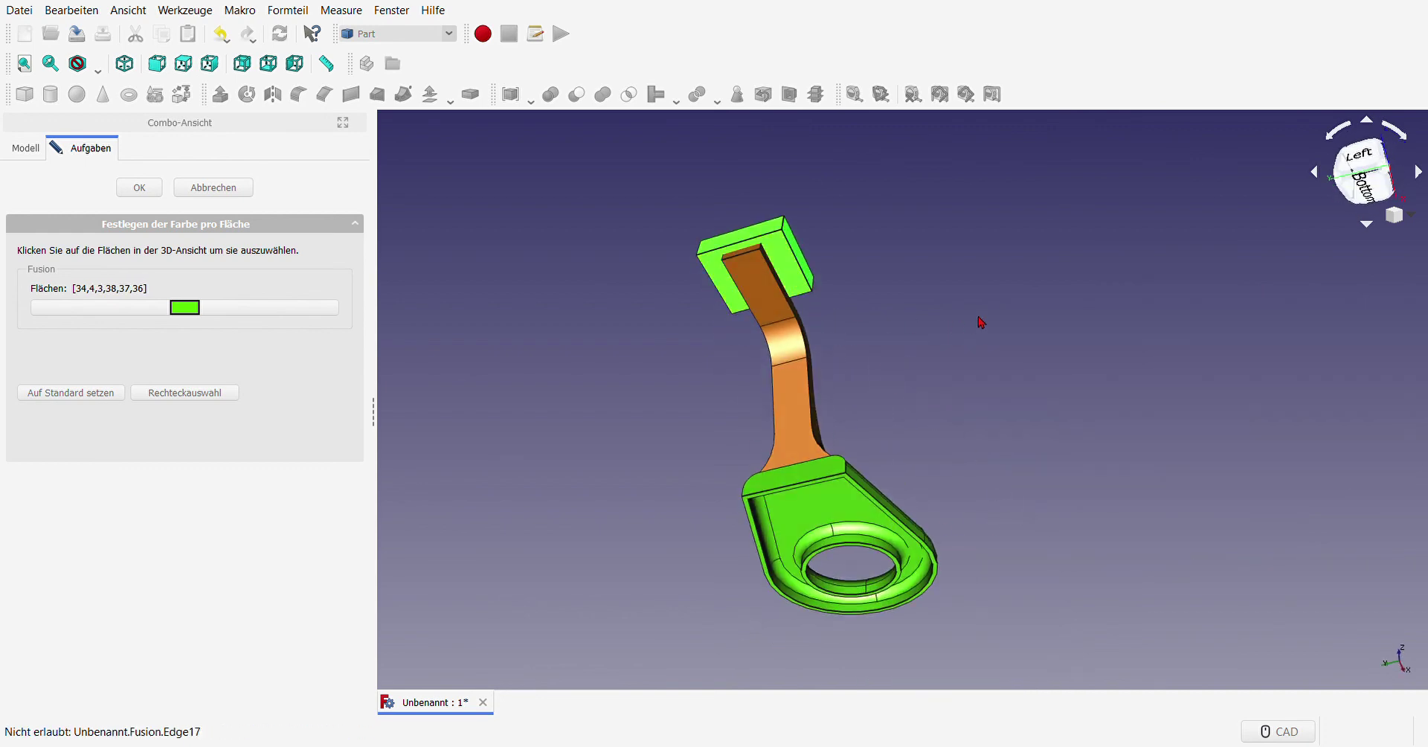
{"action": "mouse_move", "coordinate": [980, 321]}
{"action": "middle_mouse_down"}
{"action": "mouse_move", "coordinate": [896, 332]}
{"action": "mouse_move", "coordinate": [672, 456]}
{"action": "mouse_move", "coordinate": [701, 491]}
{"action": "mouse_move", "coordinate": [813, 458]}
{"action": "mouse_move", "coordinate": [804, 445]}
{"action": "middle_mouse_up"}
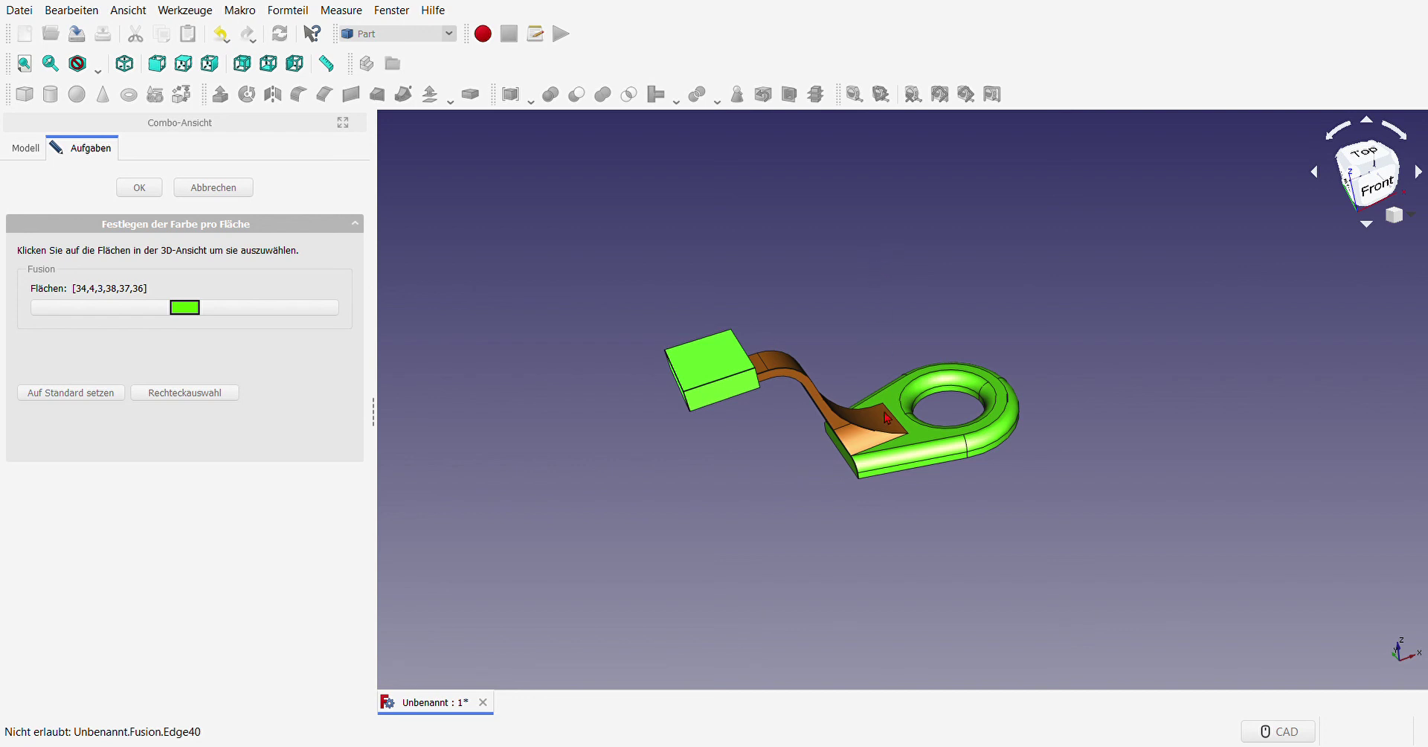
{"action": "left_click", "coordinate": [141, 189]}
{"action": "left_click", "coordinate": [525, 420]}
Step: Switch the draw style to plain Shaded and Fit All so the whole coloured hook is visible
{"action": "scroll", "coordinate": [861, 337], "scroll_direction": "up", "scroll_amount": 2}
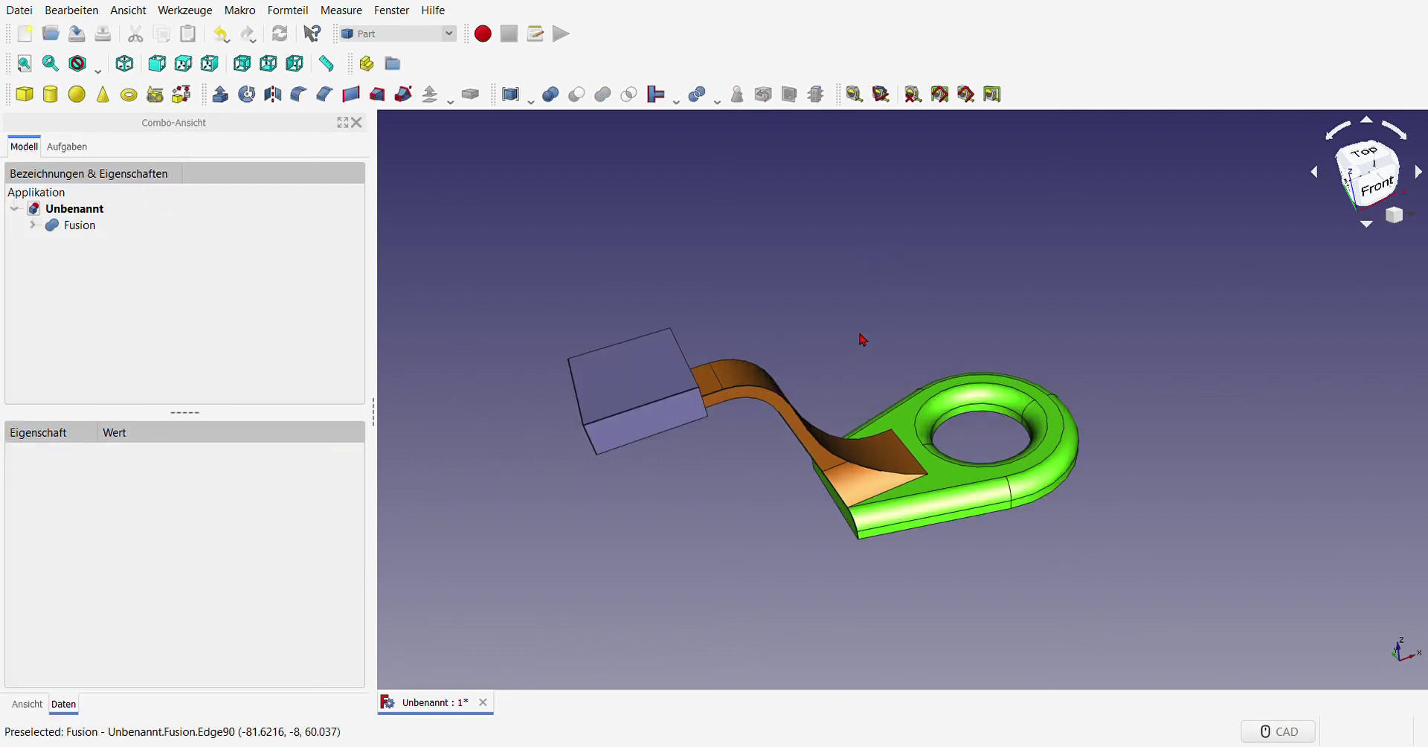
{"action": "middle_click_drag", "start_coordinate": [724, 597], "coordinate": [754, 578]}
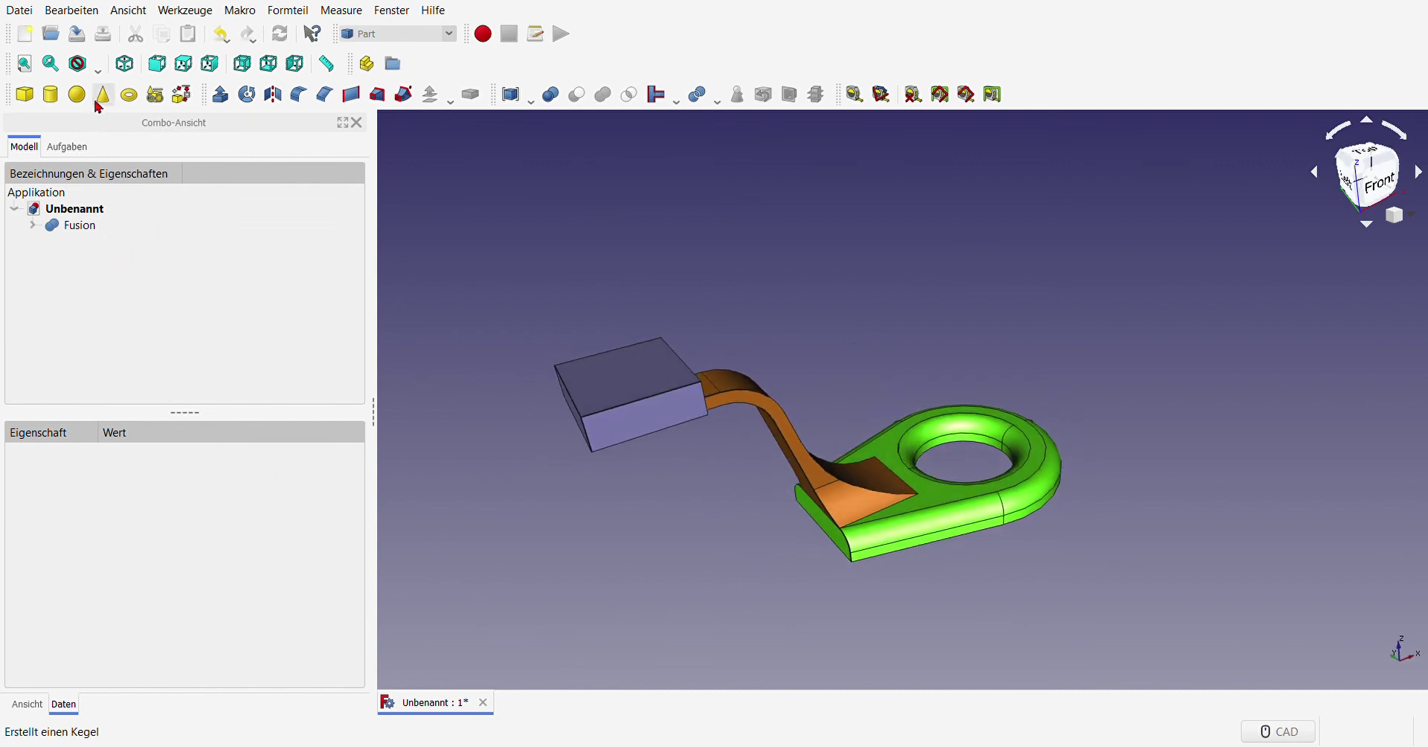
{"action": "left_click", "coordinate": [124, 132]}
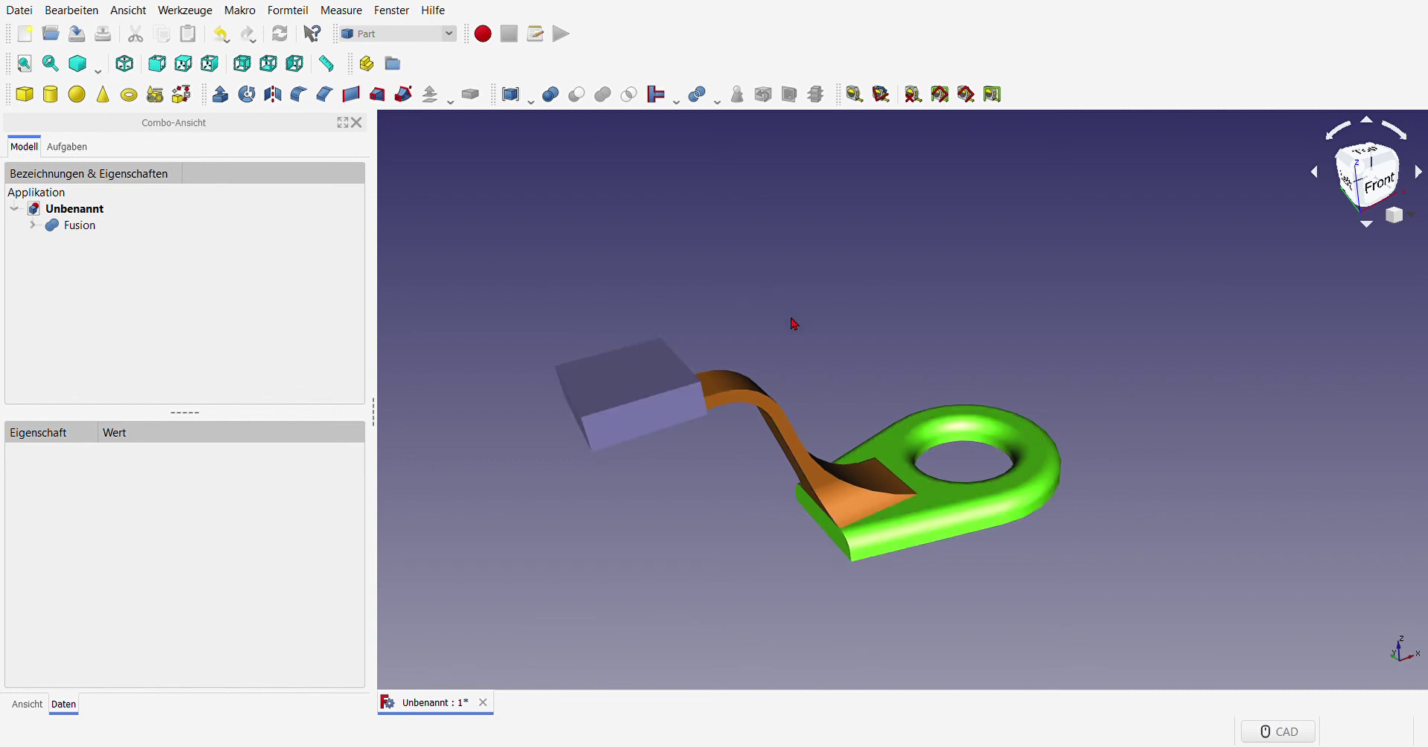
{"action": "left_click", "coordinate": [23, 63]}
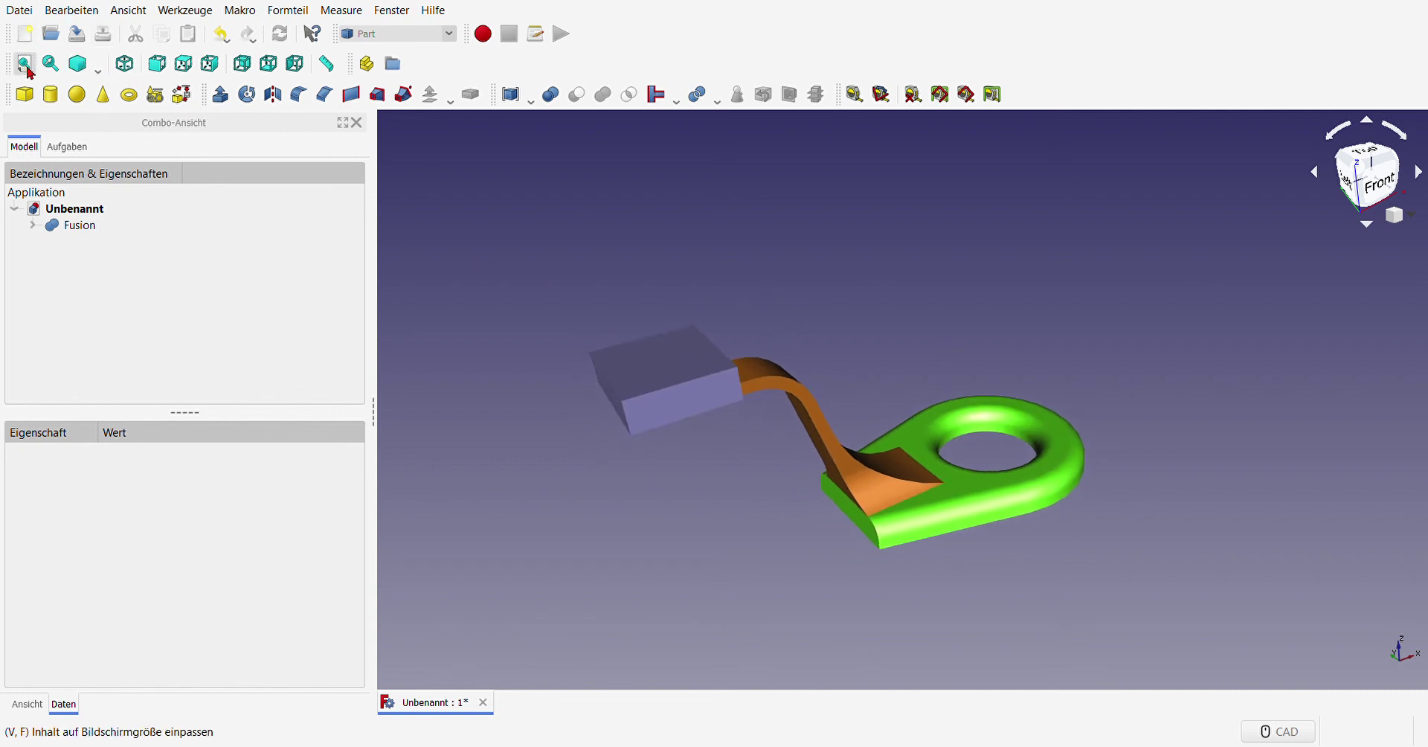